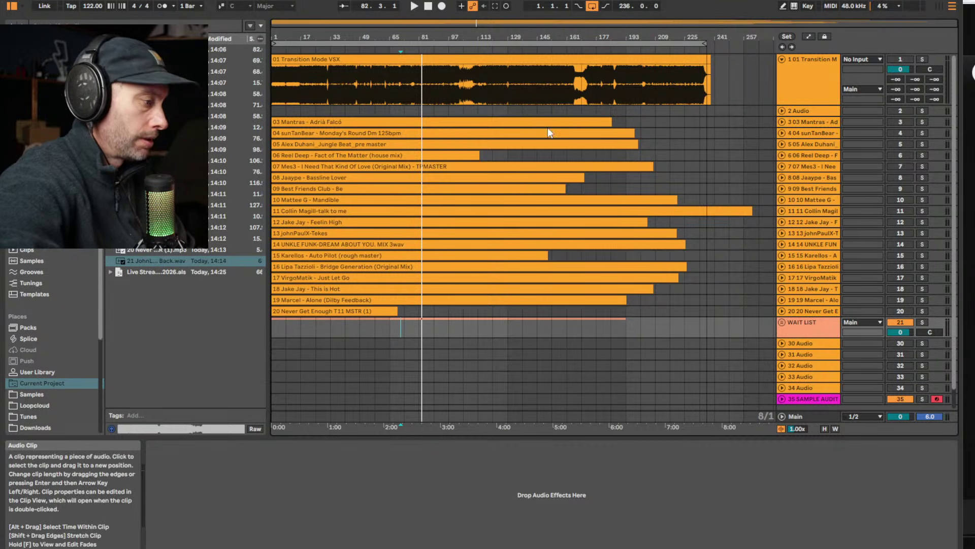
Place the insert marker at bar 113 of the Transition Mode VSX clip and check the audio device settings
{"action": "left_click", "coordinate": [361, 81]}
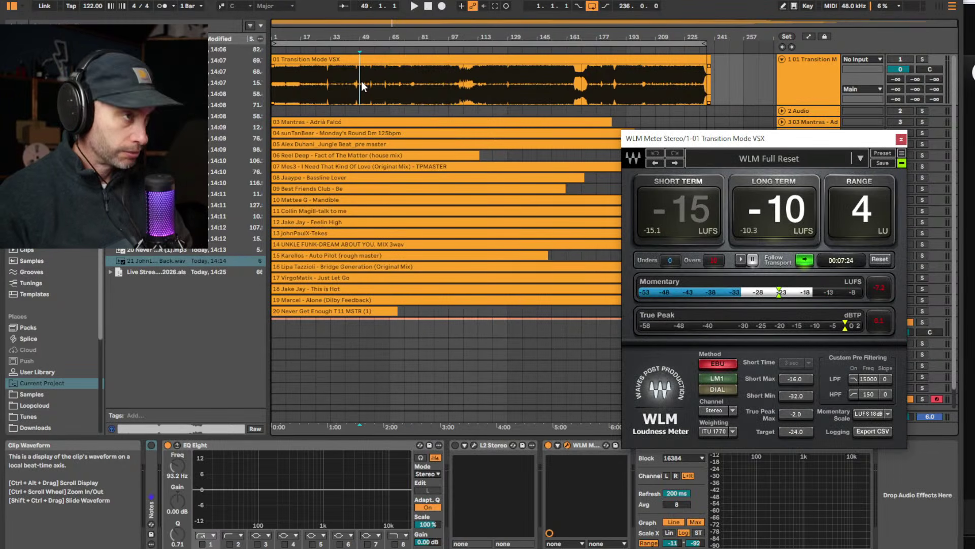
{"action": "left_click", "coordinate": [507, 66]}
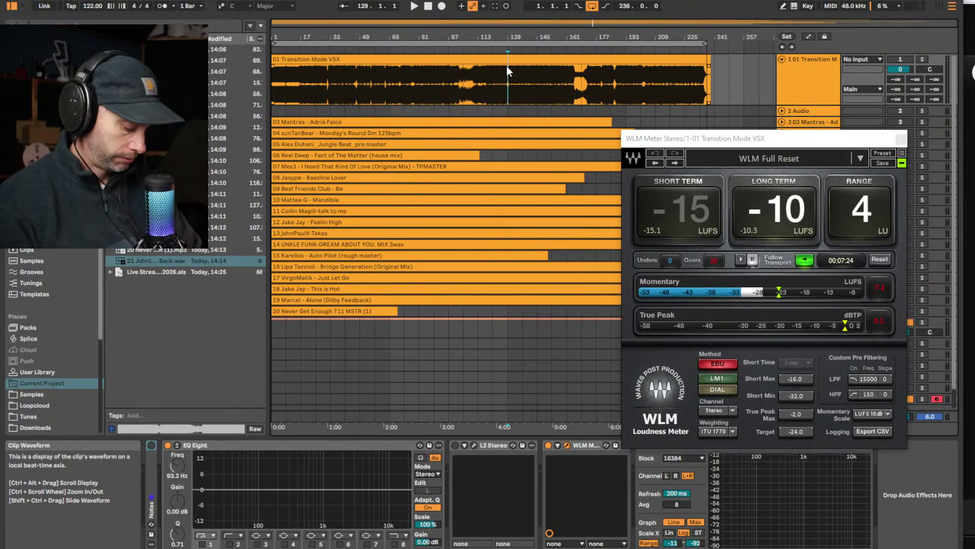
{"action": "left_click", "coordinate": [484, 79]}
{"action": "key", "text": "ctrl+comma"}
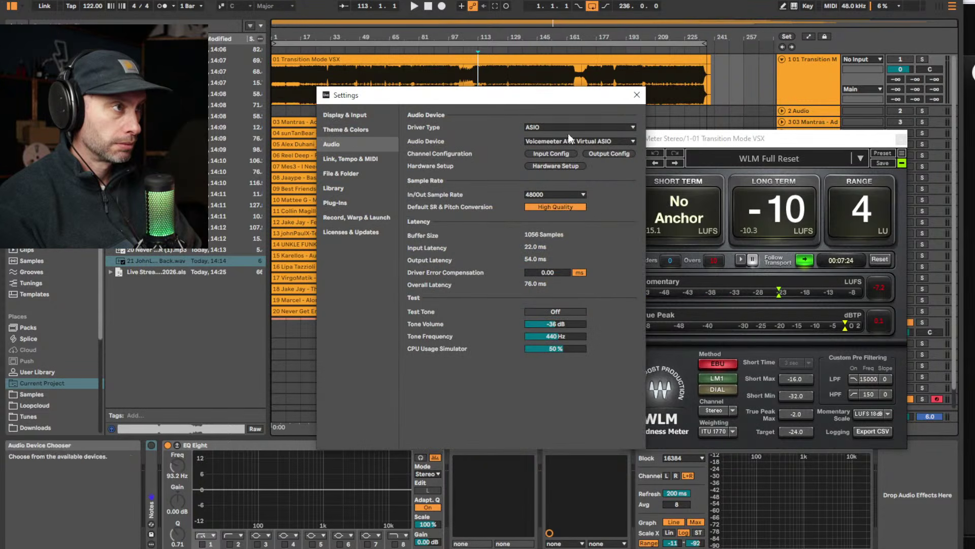
{"action": "left_click", "coordinate": [637, 95]}
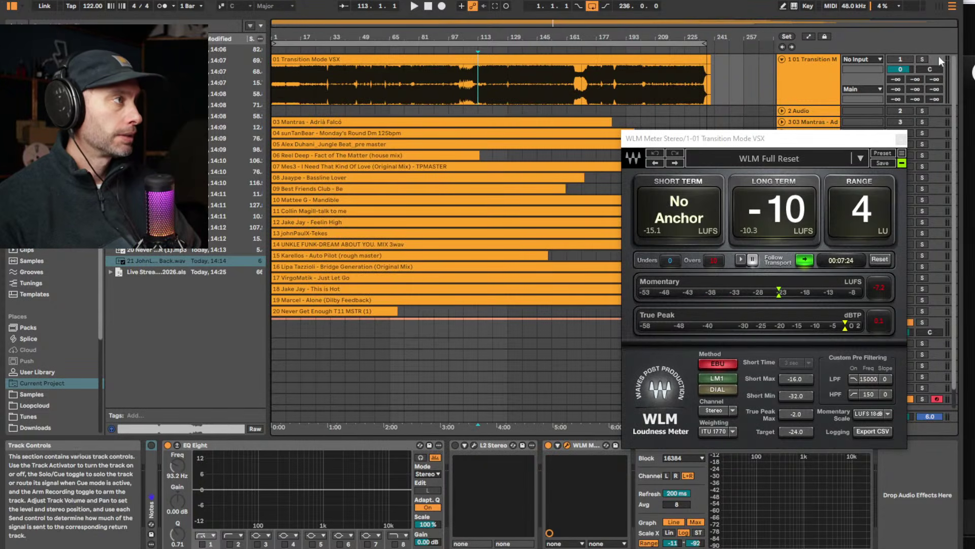
Solo the Transition Mode VSX track and briefly play it from bar 113 while watching the loudness meter
{"action": "key", "text": "space"}
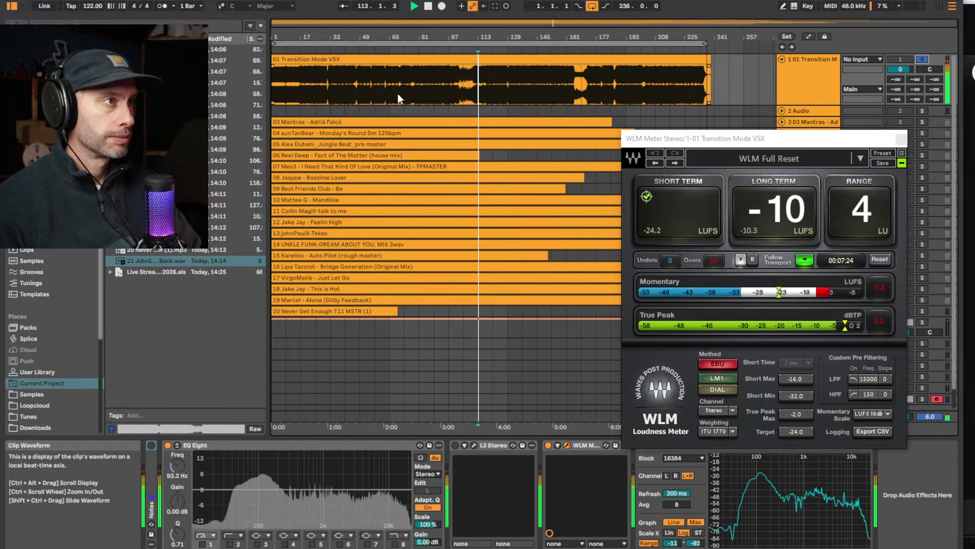
{"action": "left_click", "coordinate": [373, 86]}
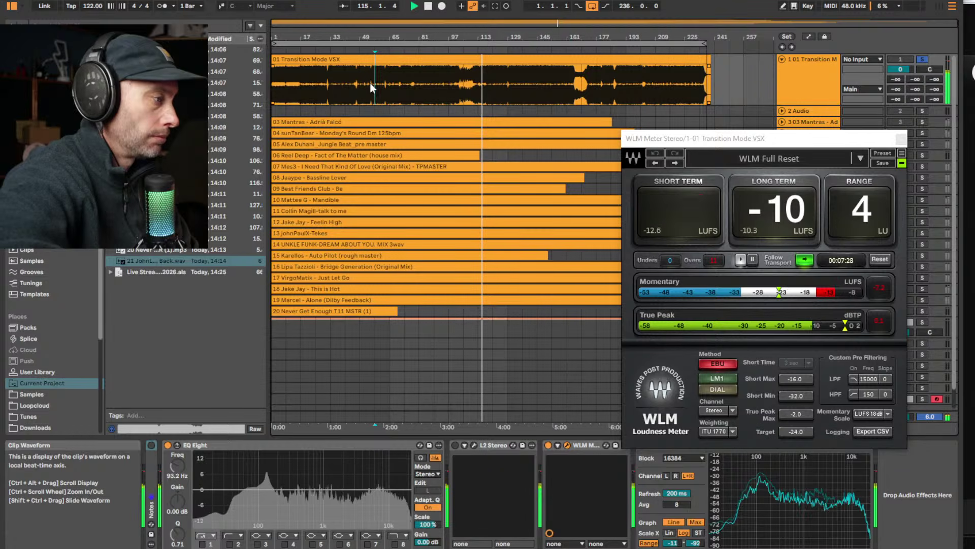
{"action": "left_click", "coordinate": [476, 95]}
{"action": "key", "text": "space"}
Select the whole Transition Mode VSX clip and close the WLM Meter plug-in window
{"action": "left_click", "coordinate": [335, 59]}
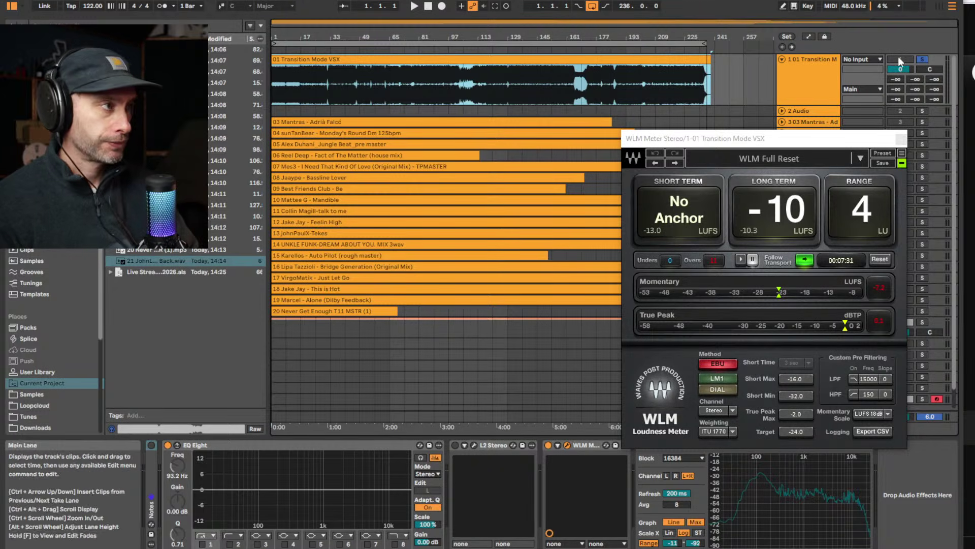
{"action": "left_click", "coordinate": [901, 140]}
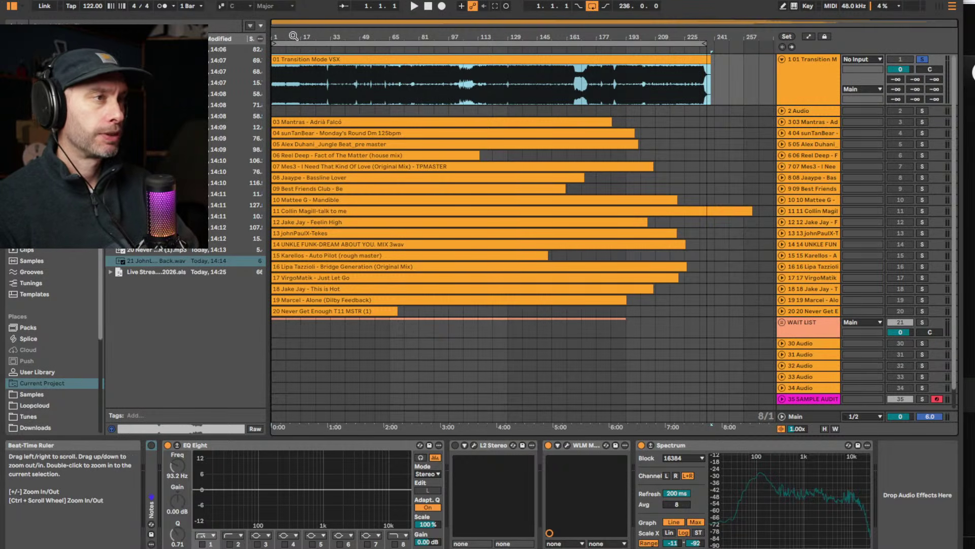
{"action": "mouse_move", "coordinate": [291, 38]}
{"action": "left_mouse_down"}
{"action": "mouse_move", "coordinate": [293, 59]}
{"action": "mouse_move", "coordinate": [299, 37]}
{"action": "left_mouse_up"}
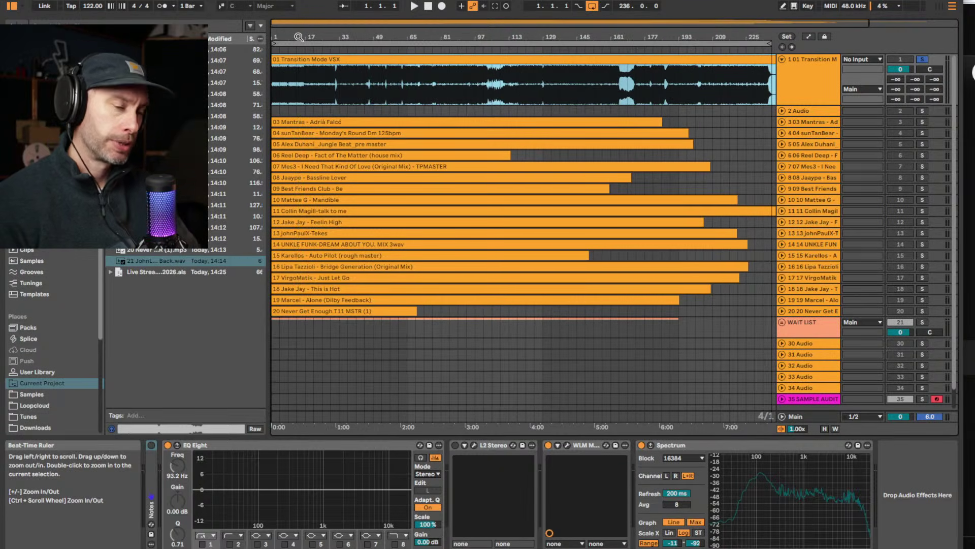
{"action": "left_click", "coordinate": [299, 37]}
{"action": "left_click_drag", "start_coordinate": [300, 37], "coordinate": [299, 37]}
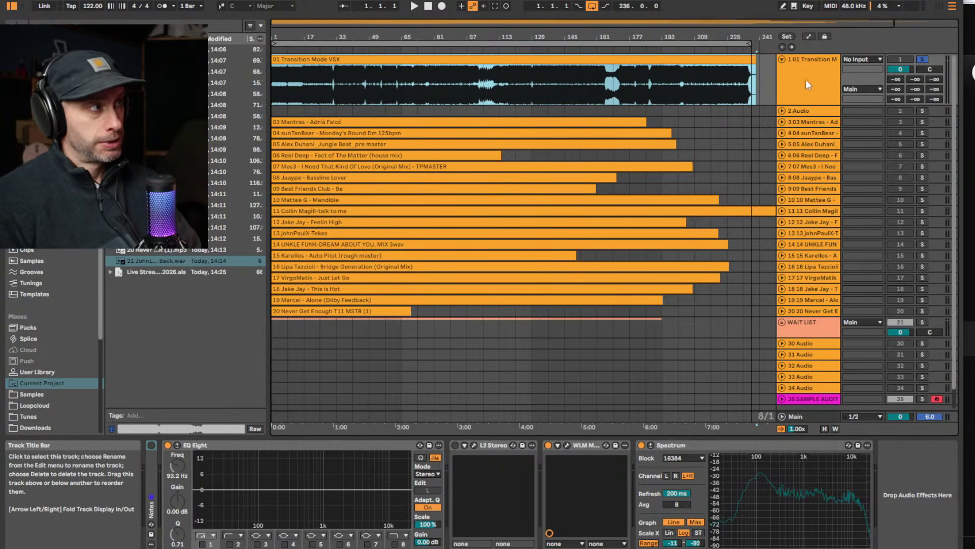
{"action": "left_click", "coordinate": [797, 62]}
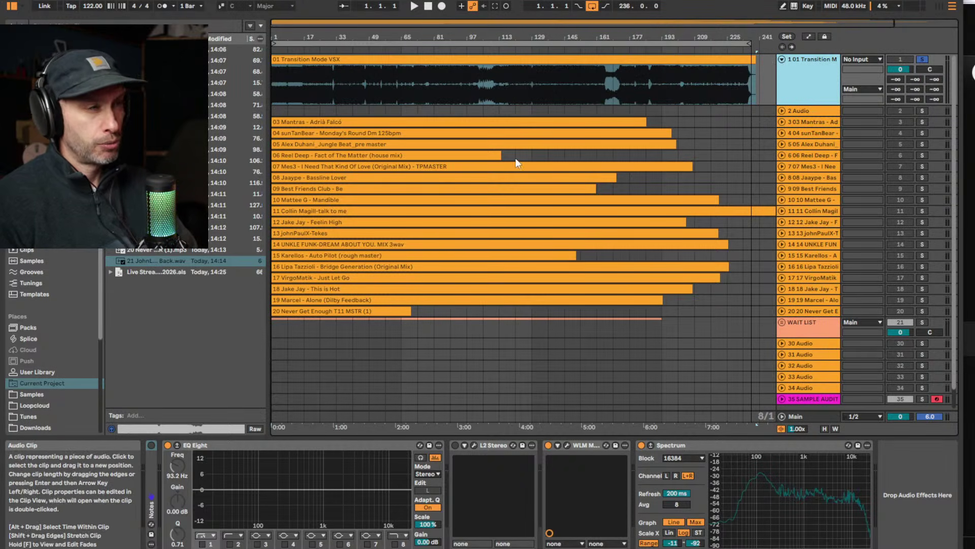
{"action": "left_click_drag", "start_coordinate": [531, 111], "coordinate": [498, 115]}
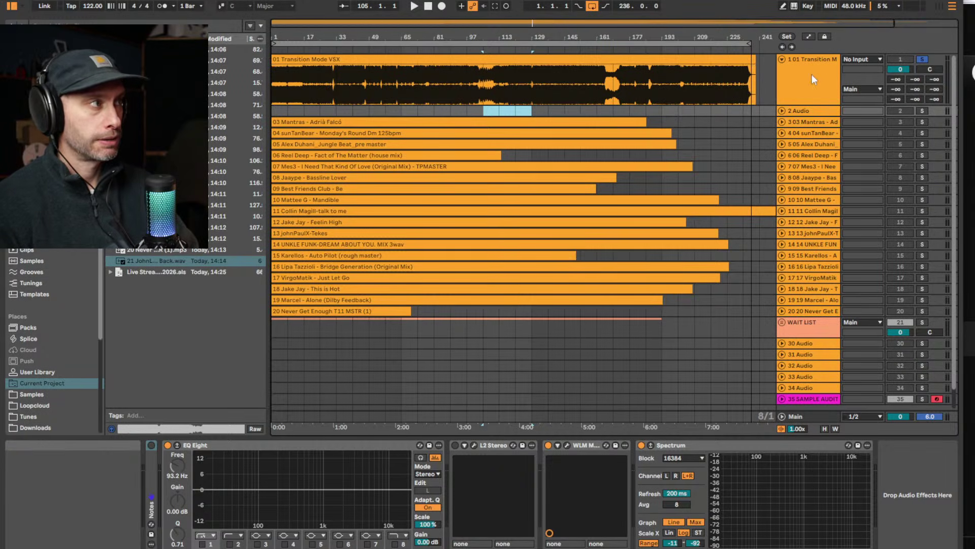
{"action": "left_click", "coordinate": [785, 64]}
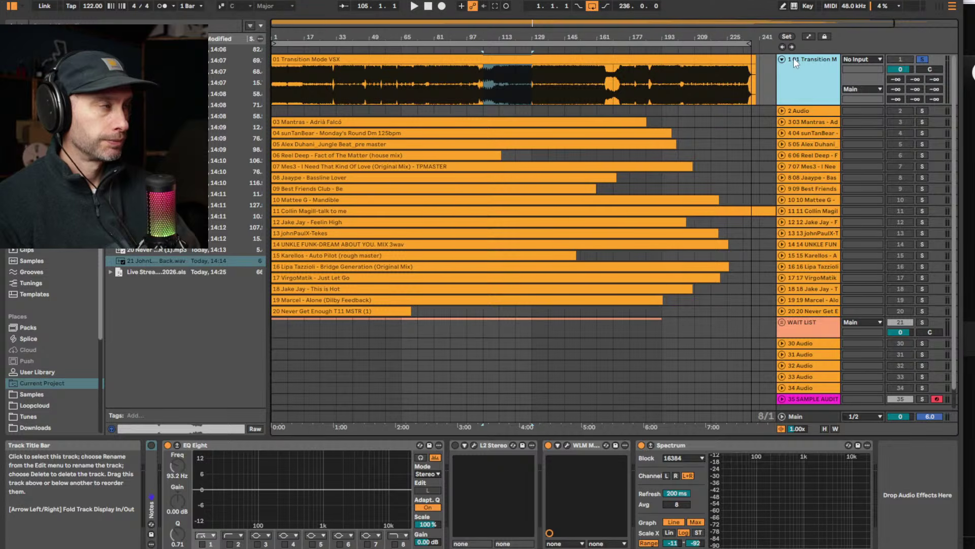
{"action": "left_click", "coordinate": [288, 82]}
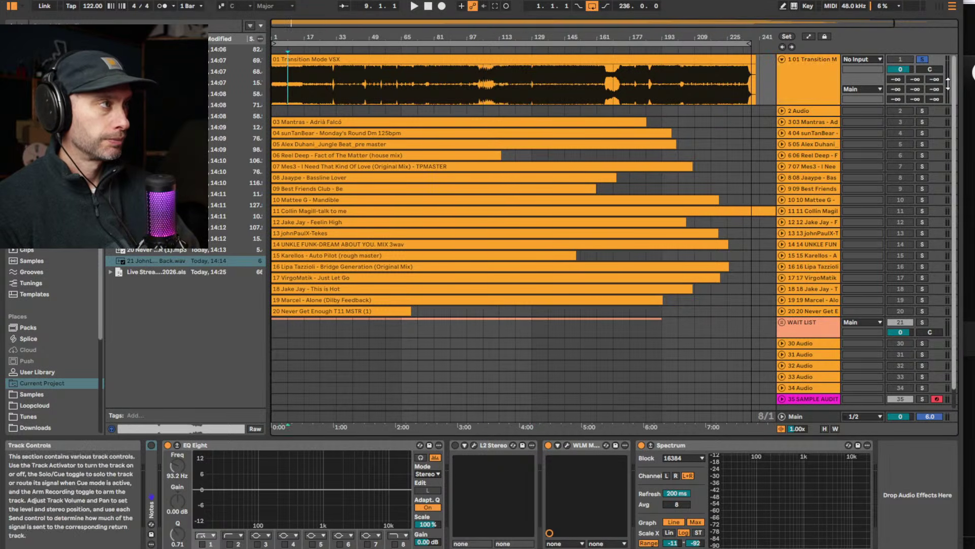
Listen to the Transition Mode VSX clip from its start to about bar 18, viewing the intro waveform up close
{"action": "left_click", "coordinate": [386, 60]}
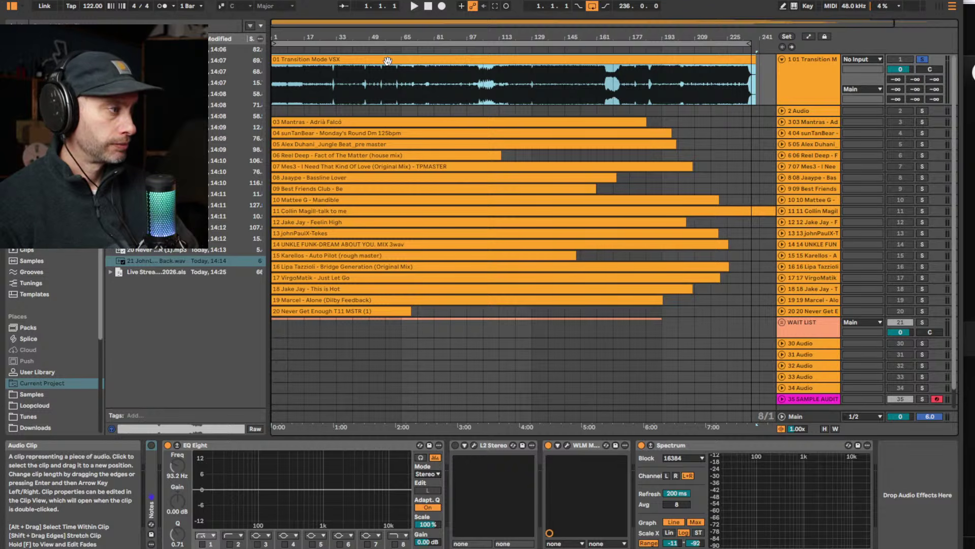
{"action": "key", "text": "space"}
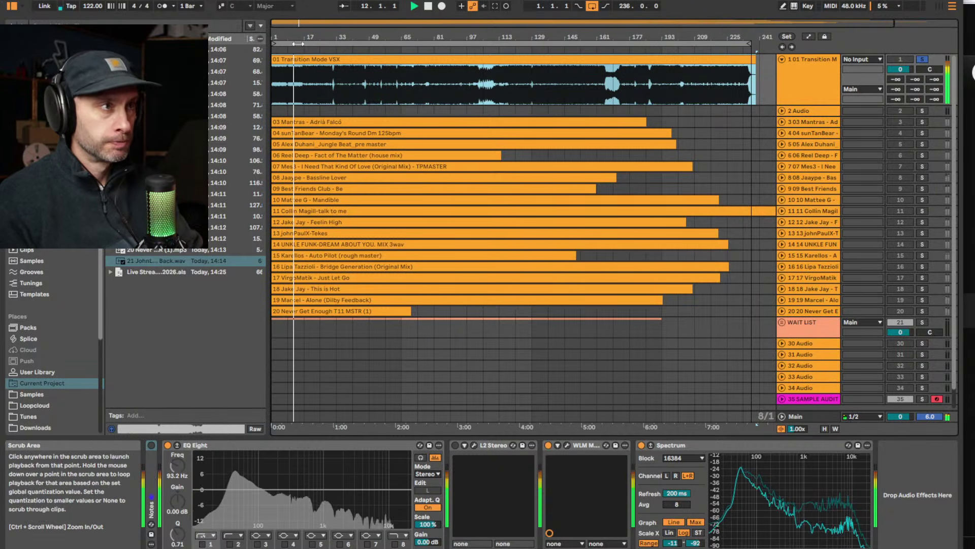
{"action": "mouse_move", "coordinate": [342, 36]}
{"action": "left_mouse_down"}
{"action": "mouse_move", "coordinate": [342, 55]}
{"action": "mouse_move", "coordinate": [351, 54]}
{"action": "left_mouse_up"}
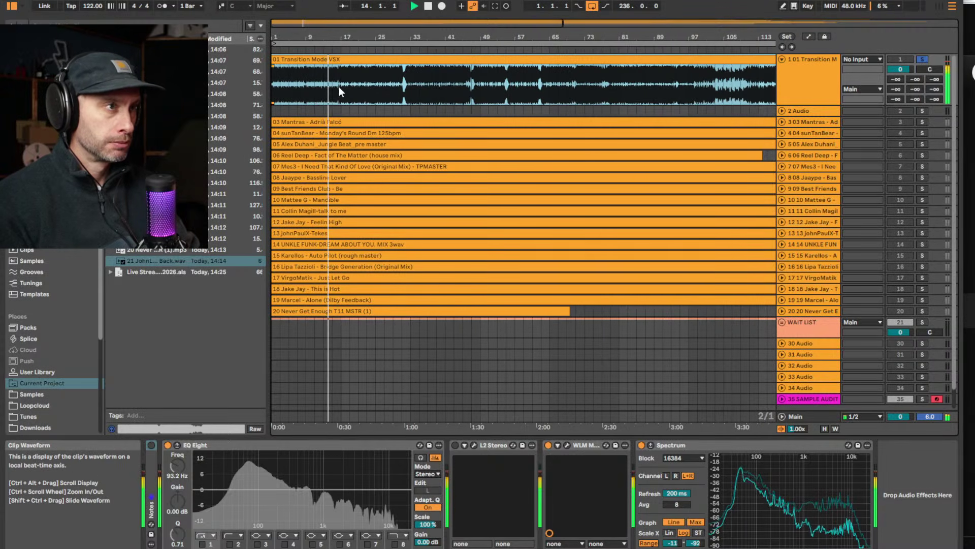
{"action": "left_click_drag", "start_coordinate": [314, 33], "coordinate": [314, 58]}
{"action": "left_click_drag", "start_coordinate": [363, 40], "coordinate": [378, 38]}
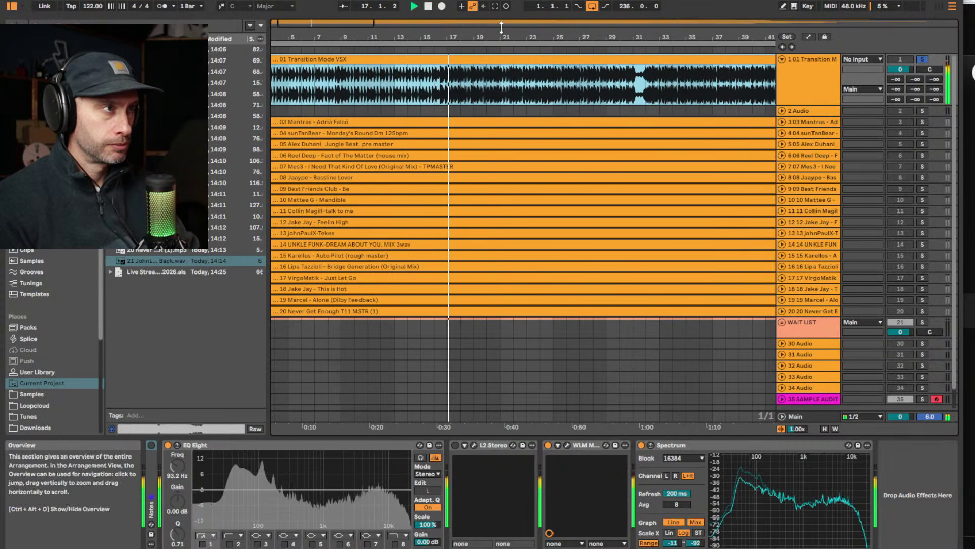
{"action": "left_click_drag", "start_coordinate": [496, 37], "coordinate": [479, 37]}
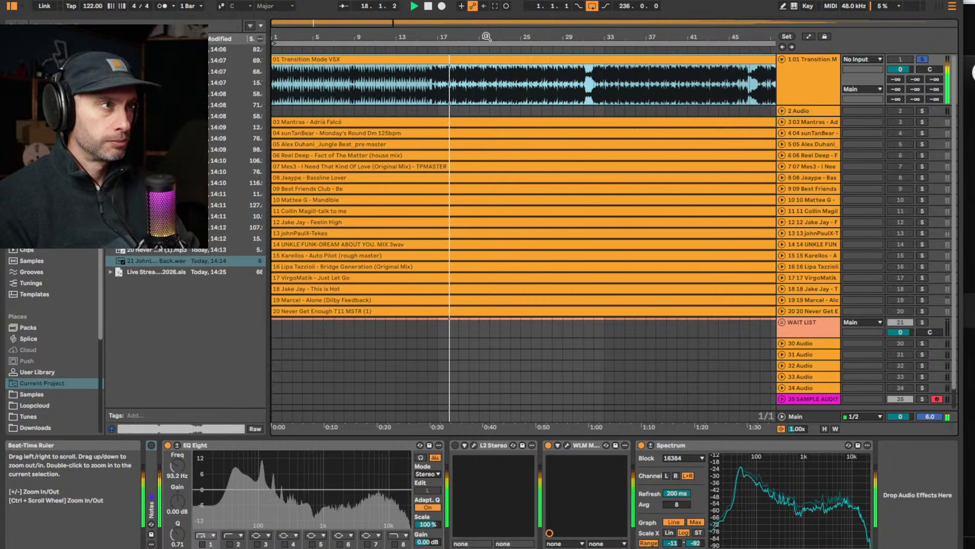
{"action": "key", "text": "space"}
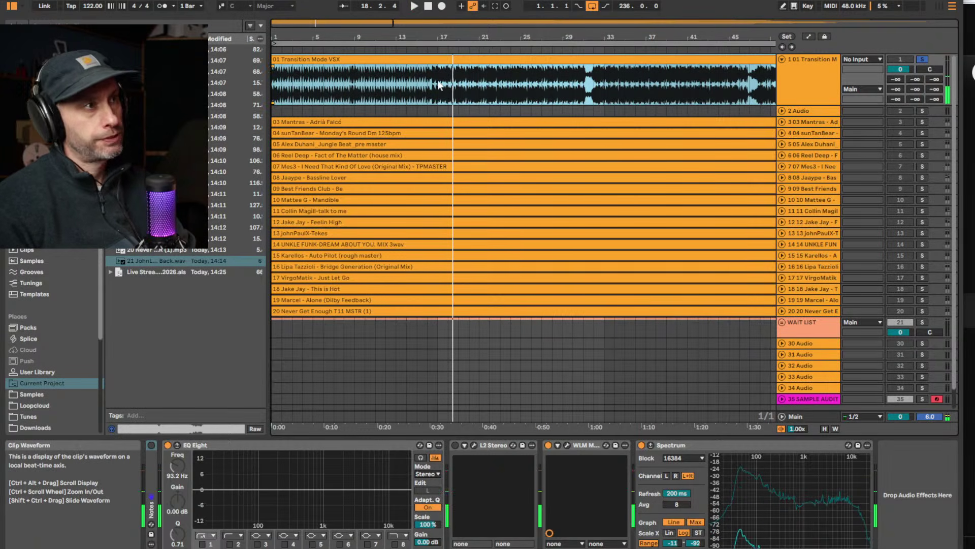
Highlight the intro of the Transition Mode VSX waveform, from bar 1 to bar 18, and shorter passages within it
{"action": "left_click_drag", "start_coordinate": [448, 83], "coordinate": [270, 82]}
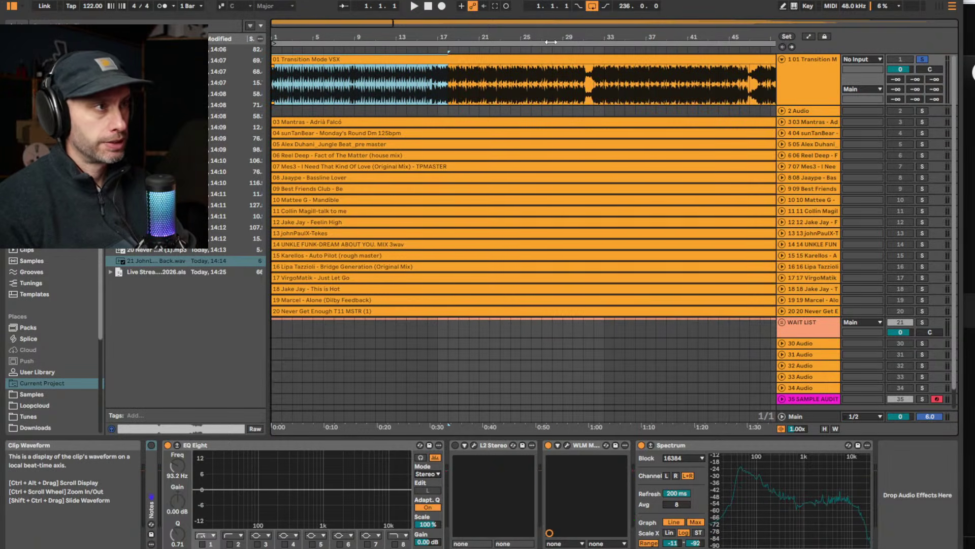
{"action": "left_click_drag", "start_coordinate": [337, 87], "coordinate": [366, 86]}
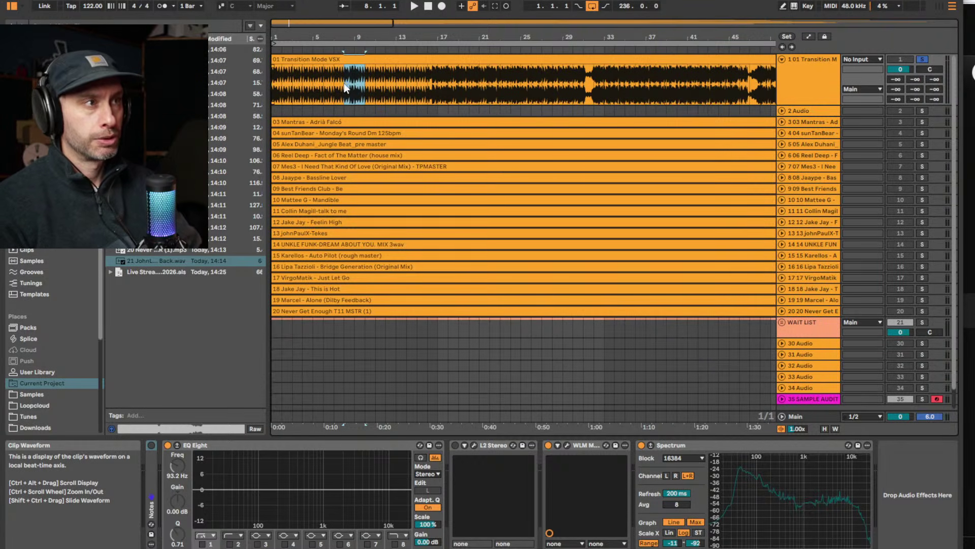
{"action": "mouse_move", "coordinate": [434, 86]}
{"action": "left_mouse_down"}
{"action": "mouse_move", "coordinate": [250, 88]}
{"action": "mouse_move", "coordinate": [423, 88]}
{"action": "mouse_move", "coordinate": [337, 87]}
{"action": "mouse_move", "coordinate": [441, 78]}
{"action": "left_mouse_up"}
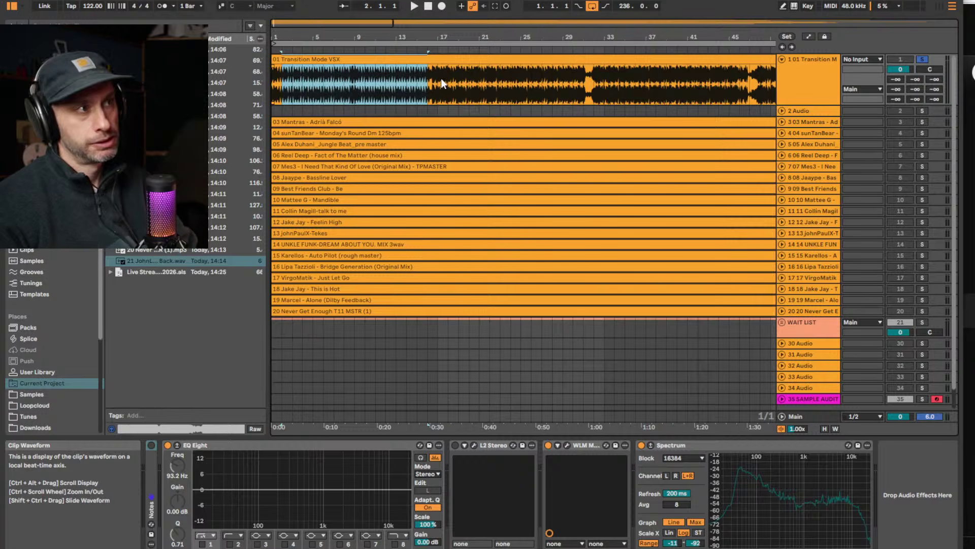
{"action": "left_click", "coordinate": [441, 78]}
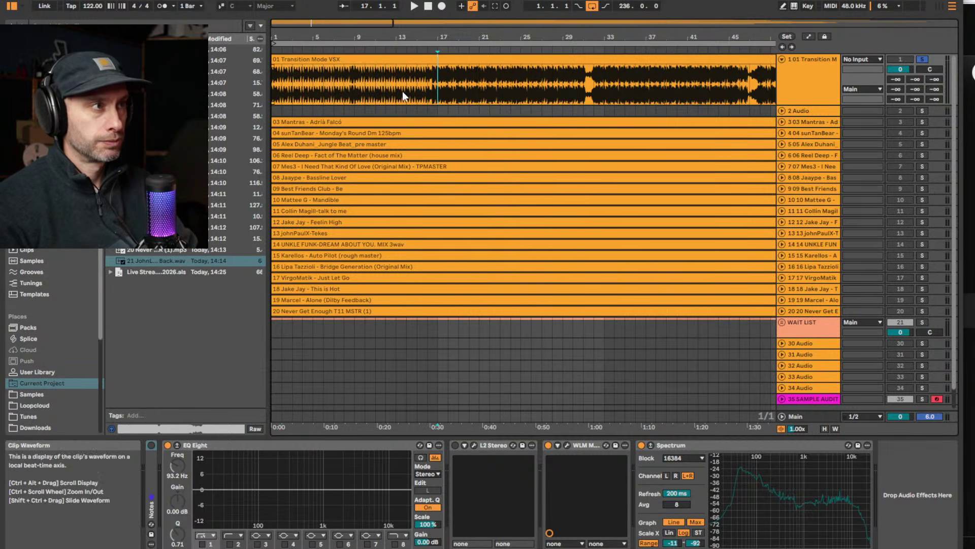
{"action": "left_click", "coordinate": [313, 95]}
{"action": "key", "text": "Left"}
{"action": "key", "text": "Left"}
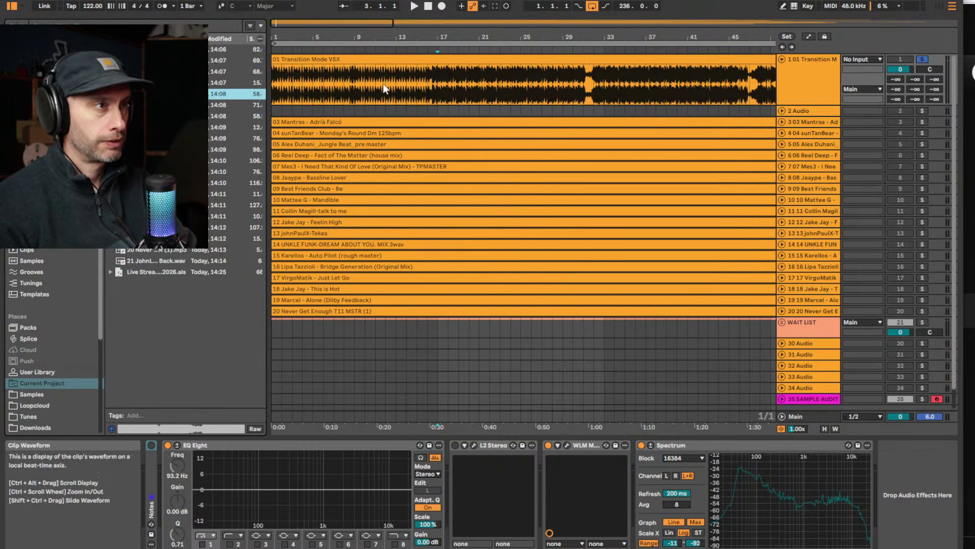
Play the Transition Mode VSX clip briefly from bar 23 and stop playback
{"action": "left_click_drag", "start_coordinate": [421, 88], "coordinate": [486, 86]}
{"action": "key", "text": "space"}
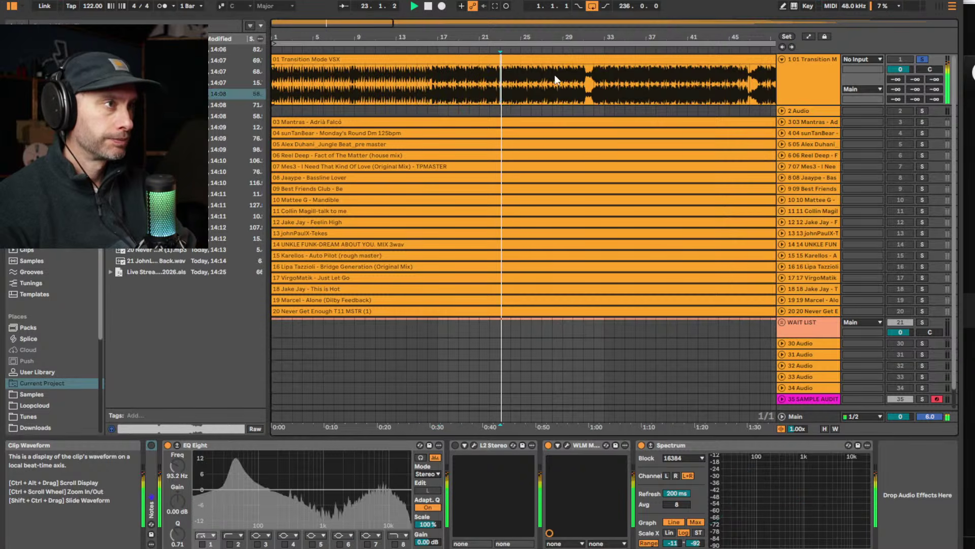
{"action": "left_click_drag", "start_coordinate": [472, 39], "coordinate": [470, 27]}
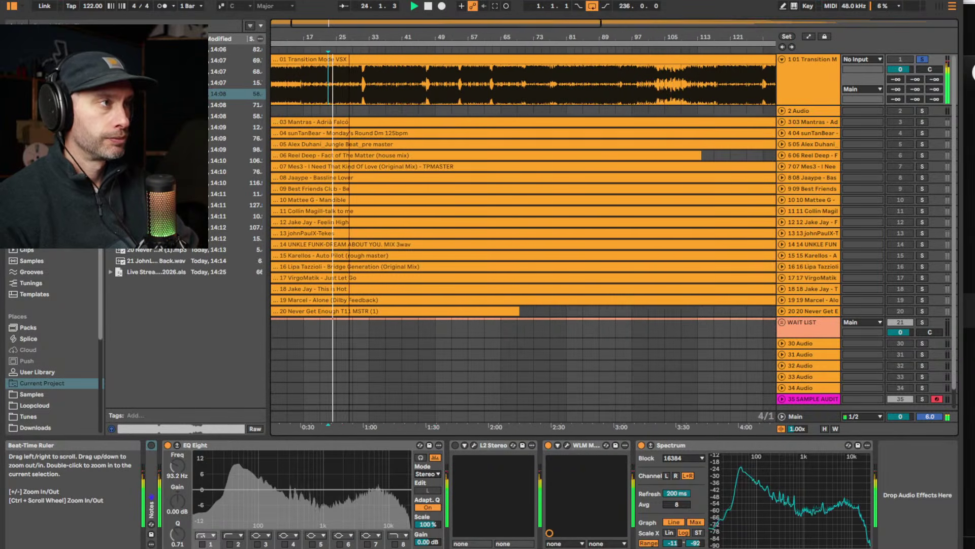
{"action": "key", "text": "space"}
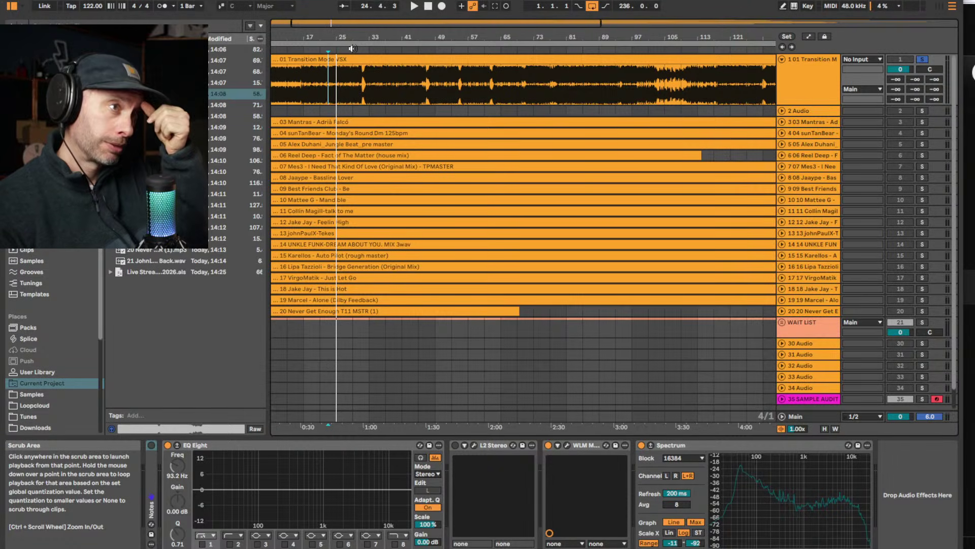
Listen to the Transition Mode VSX clip from about bar 29 and stop at bar 53
{"action": "left_click", "coordinate": [352, 48]}
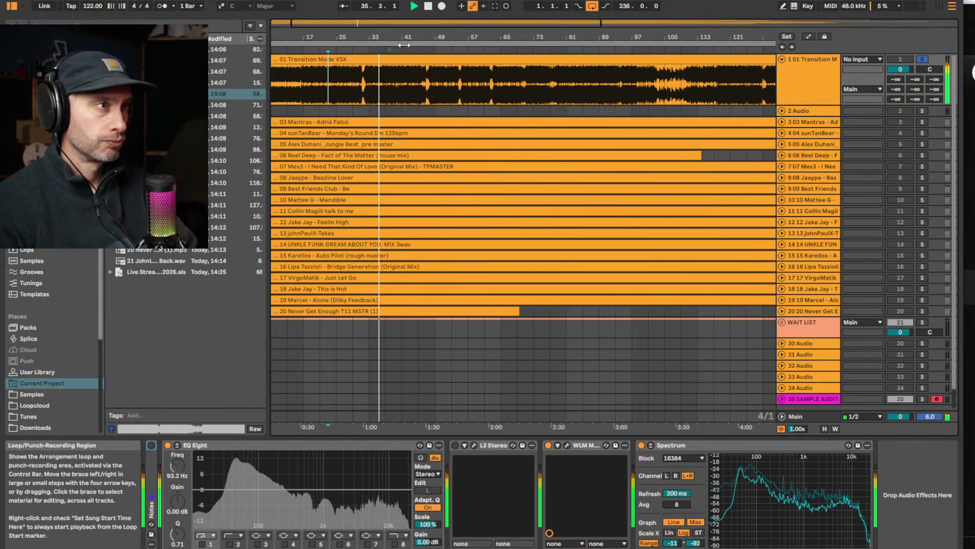
{"action": "left_click_drag", "start_coordinate": [404, 38], "coordinate": [429, 49]}
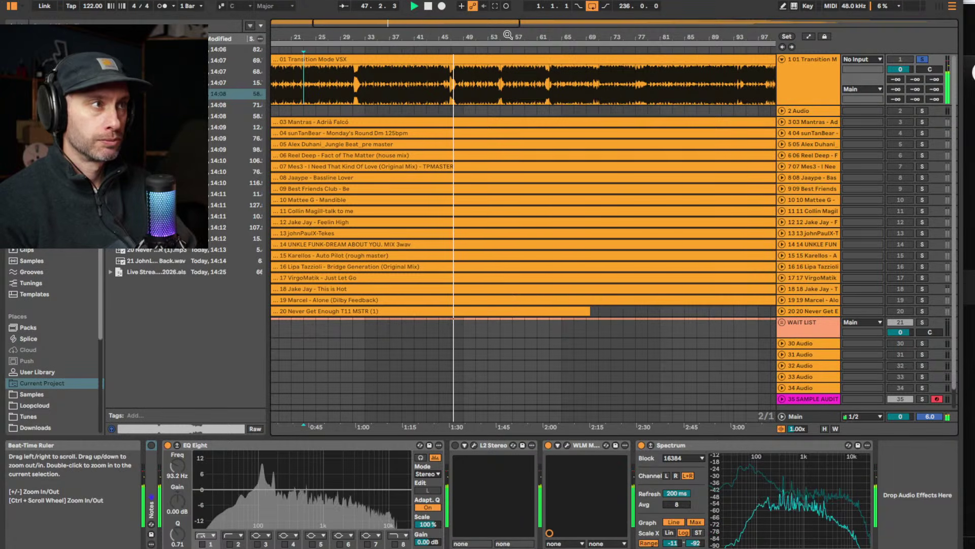
{"action": "left_click_drag", "start_coordinate": [507, 36], "coordinate": [507, 30]}
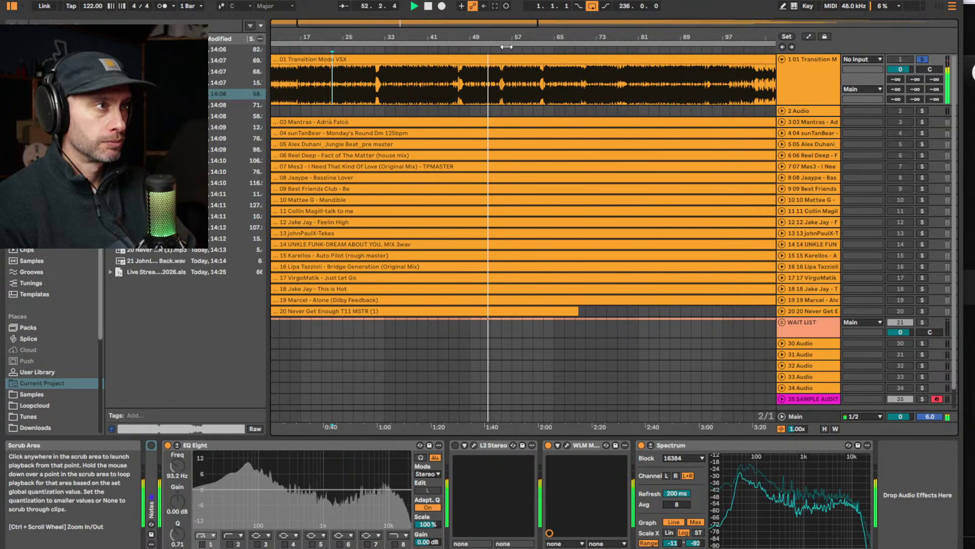
{"action": "left_click", "coordinate": [488, 50]}
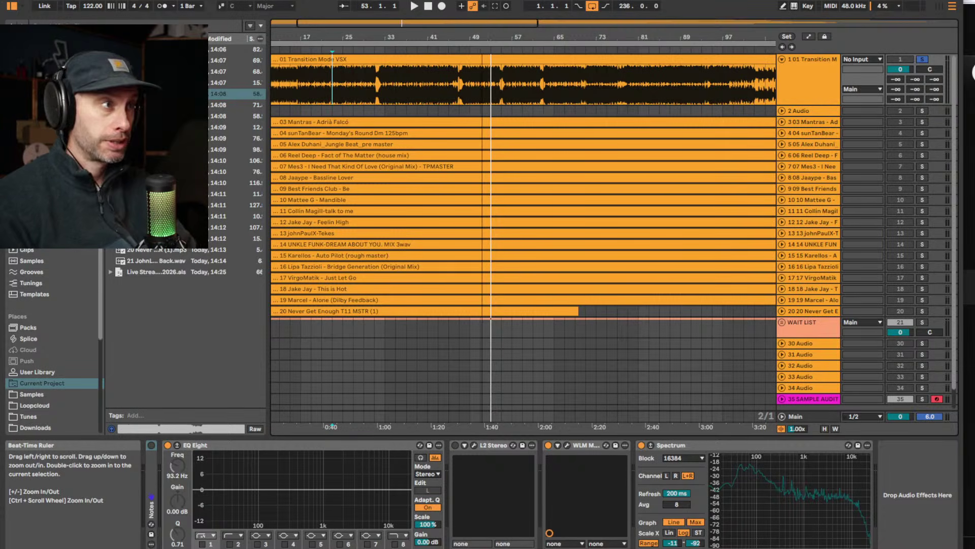
Highlight bars 53 to 57 of the Transition Mode VSX waveform and start playback from bar 57
{"action": "key", "text": "plus"}
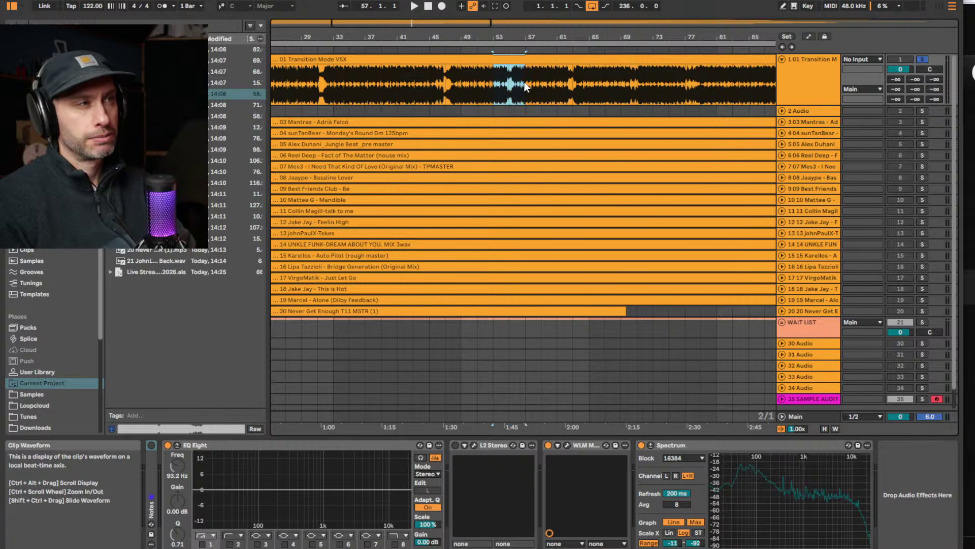
{"action": "left_click_drag", "start_coordinate": [539, 36], "coordinate": [508, 59]}
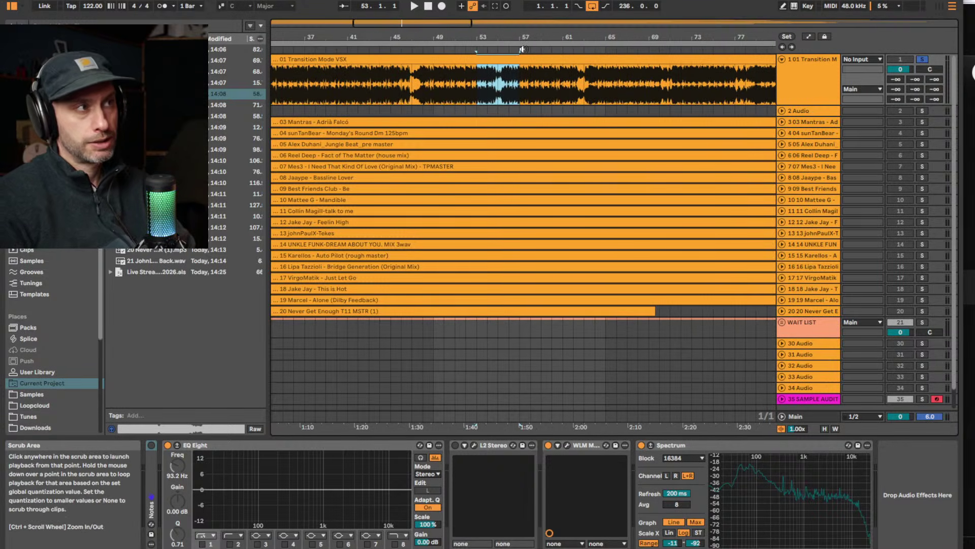
{"action": "left_click", "coordinate": [522, 49]}
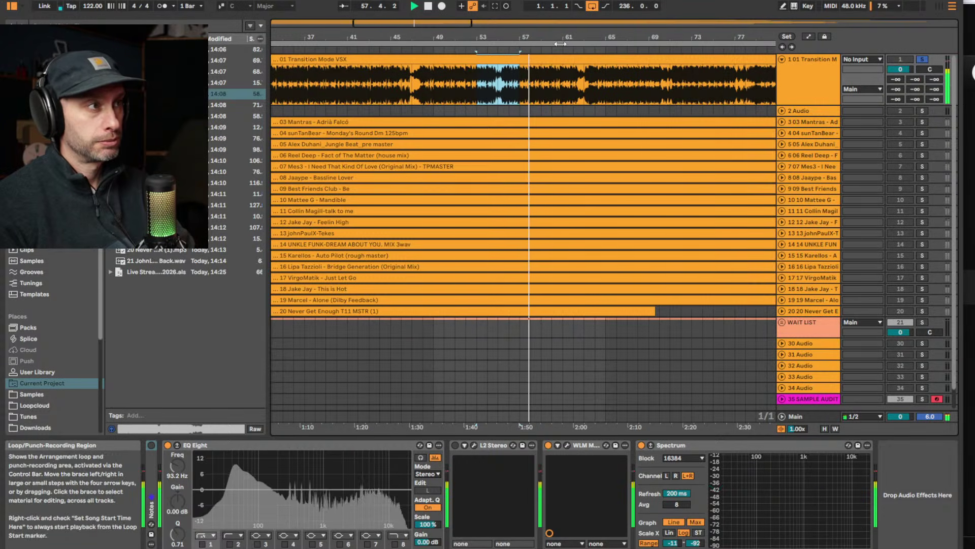
Listen to the Transition Mode VSX clip from about bar 57 to bar 80
{"action": "left_click_drag", "start_coordinate": [523, 40], "coordinate": [520, 28]}
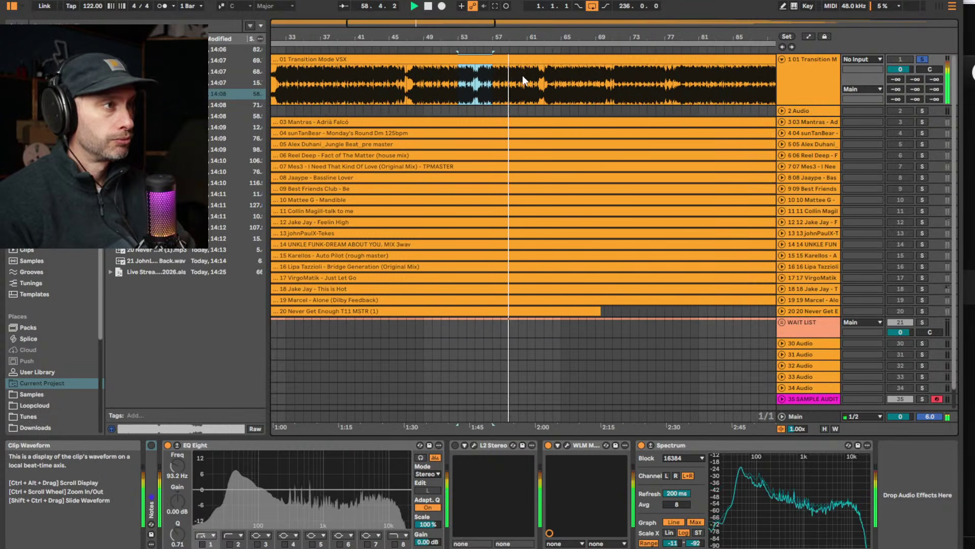
{"action": "left_click_drag", "start_coordinate": [541, 37], "coordinate": [493, 27]}
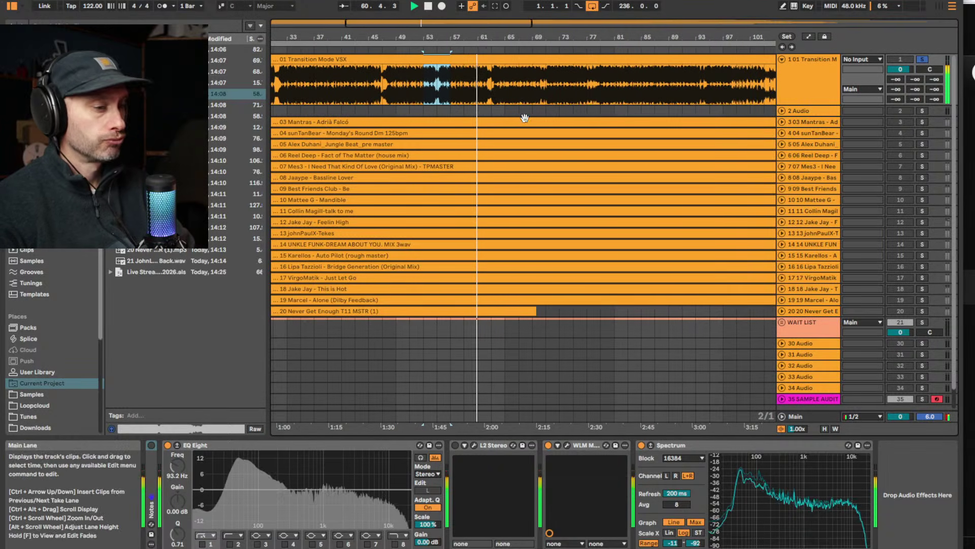
{"action": "left_click_drag", "start_coordinate": [898, 68], "coordinate": [898, 91]}
{"action": "key", "text": "Delete"}
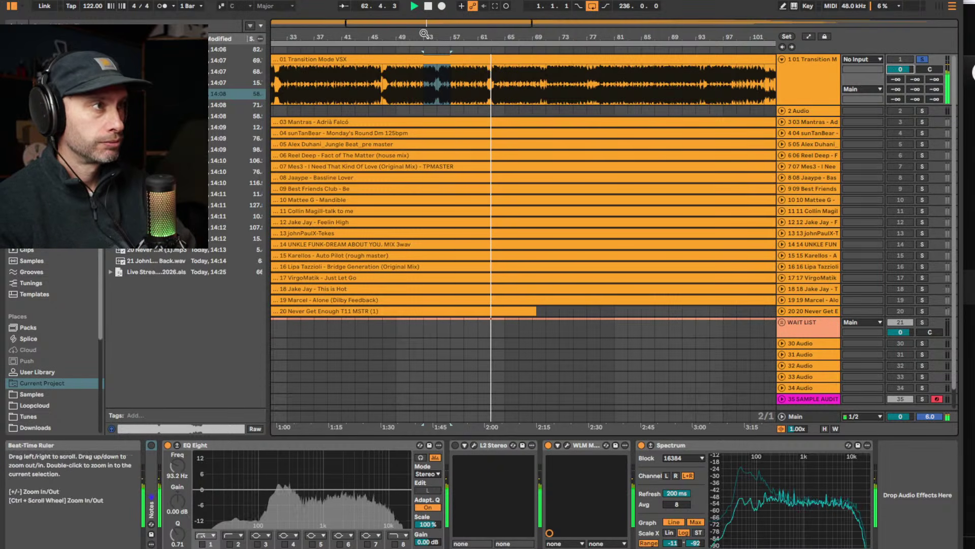
{"action": "left_click_drag", "start_coordinate": [473, 37], "coordinate": [313, 37]}
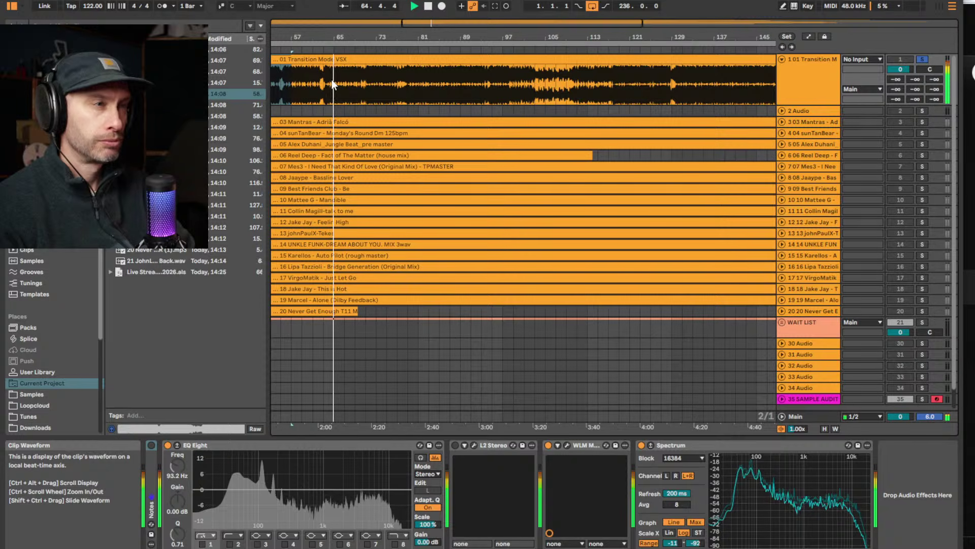
{"action": "left_click_drag", "start_coordinate": [330, 37], "coordinate": [428, 34]}
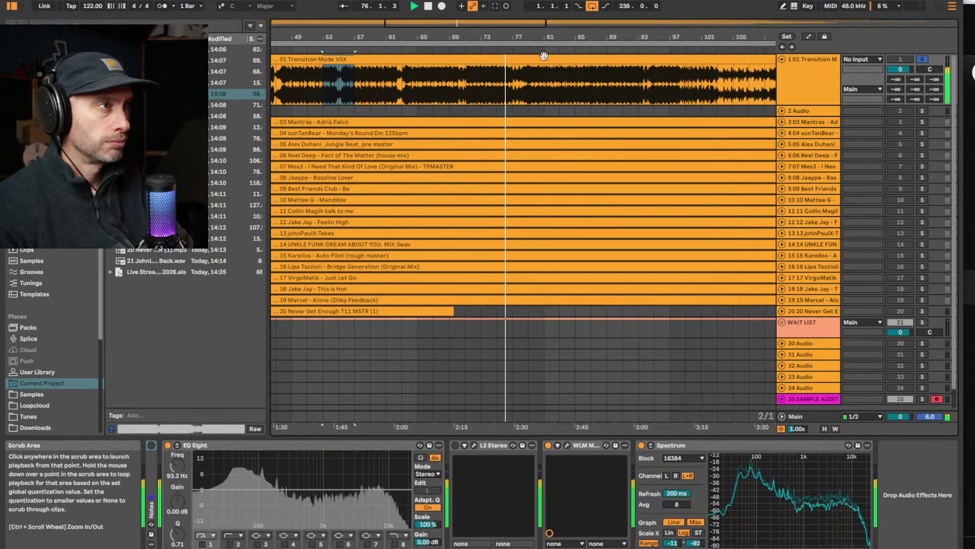
{"action": "left_click_drag", "start_coordinate": [530, 36], "coordinate": [508, 71]}
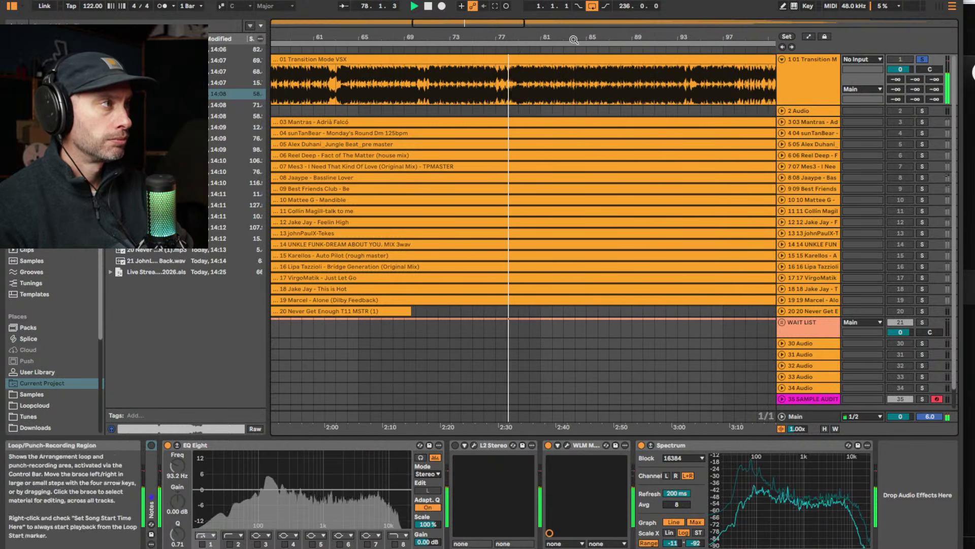
{"action": "left_click_drag", "start_coordinate": [573, 40], "coordinate": [573, 27]}
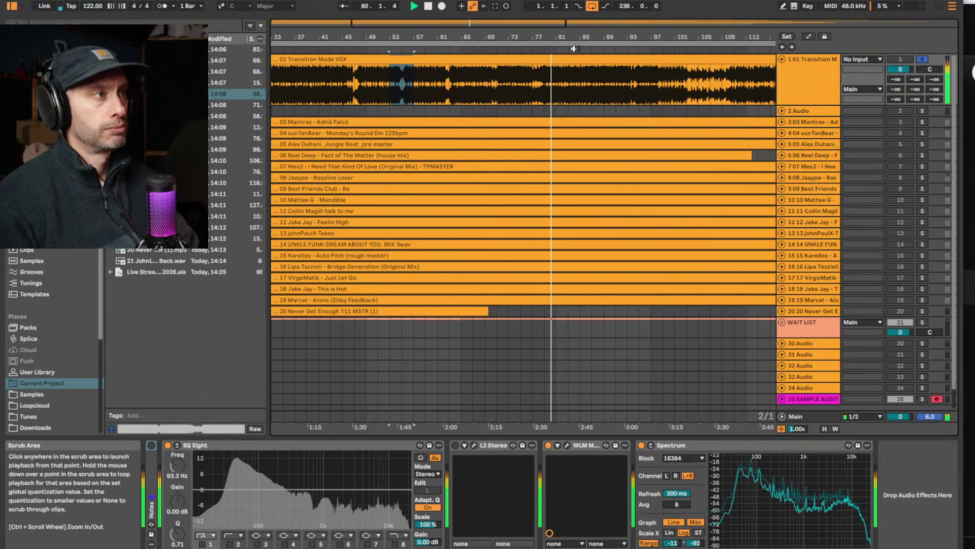
Skip playback ahead to about bars 86, 92 and 99, listen through the loud passage and stop near bar 113
{"action": "left_click", "coordinate": [589, 50]}
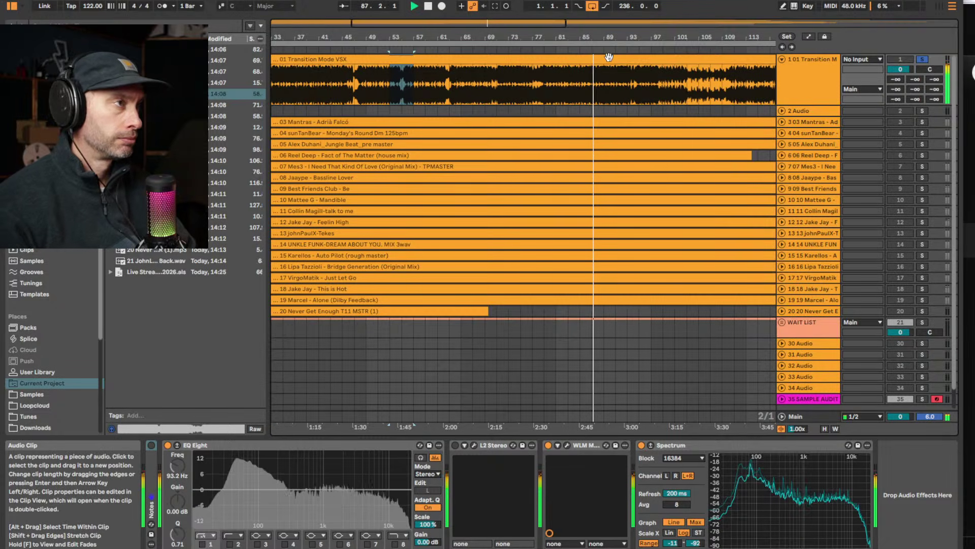
{"action": "left_click", "coordinate": [625, 49]}
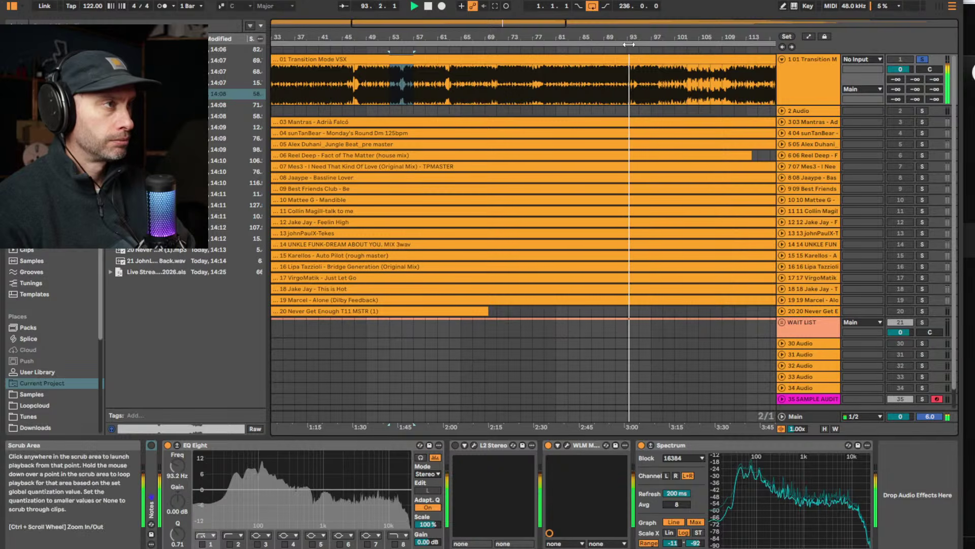
{"action": "left_click_drag", "start_coordinate": [629, 37], "coordinate": [522, 36]}
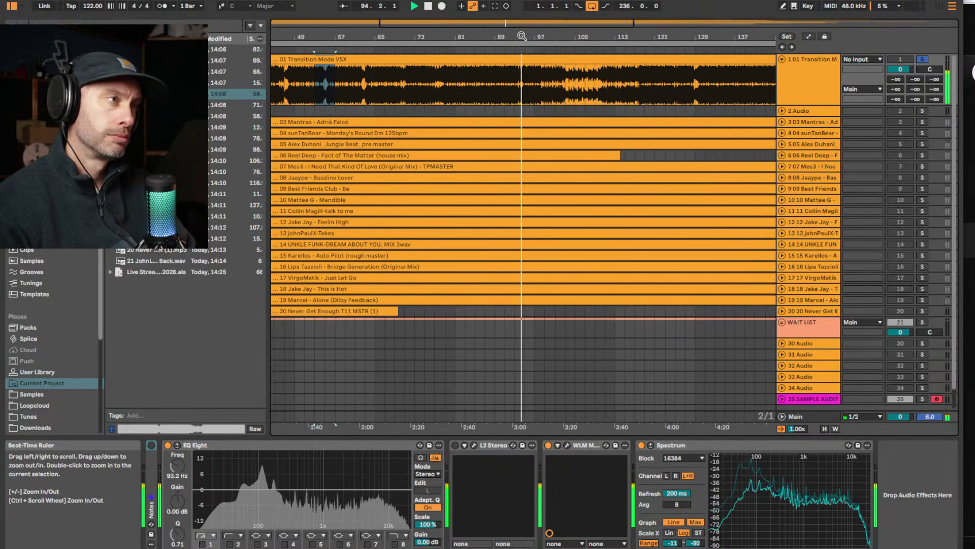
{"action": "left_click", "coordinate": [551, 47]}
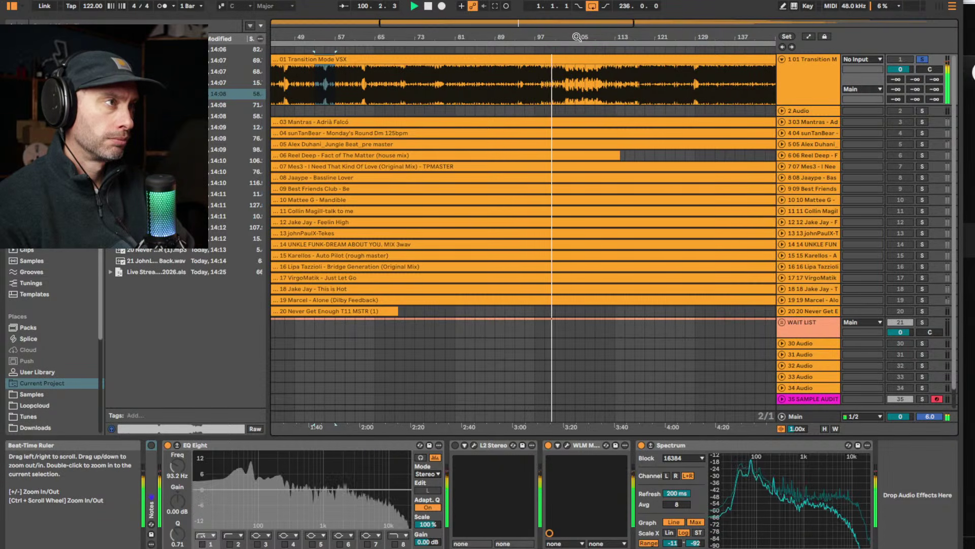
{"action": "scroll", "coordinate": [336, 51], "scroll_direction": "right", "scroll_amount": 10}
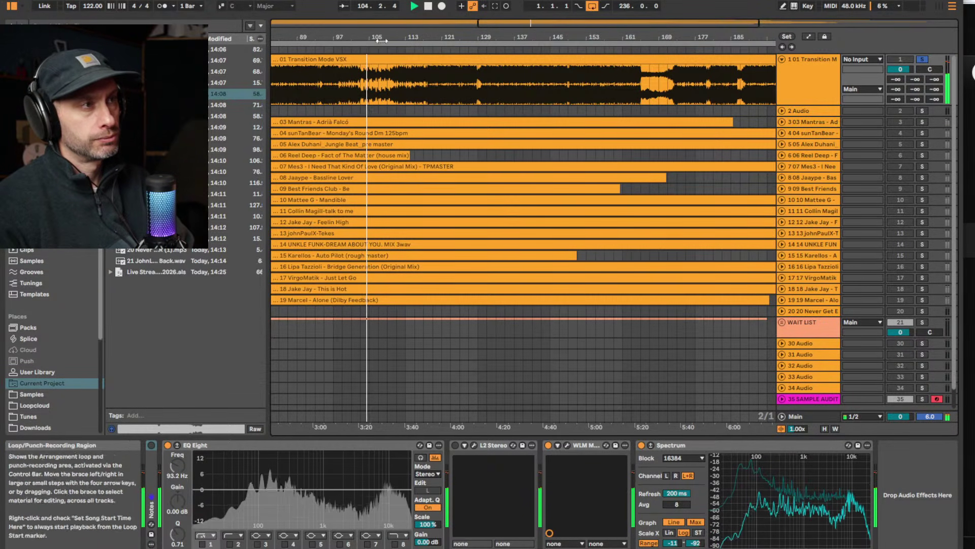
{"action": "left_click_drag", "start_coordinate": [382, 51], "coordinate": [382, 51]}
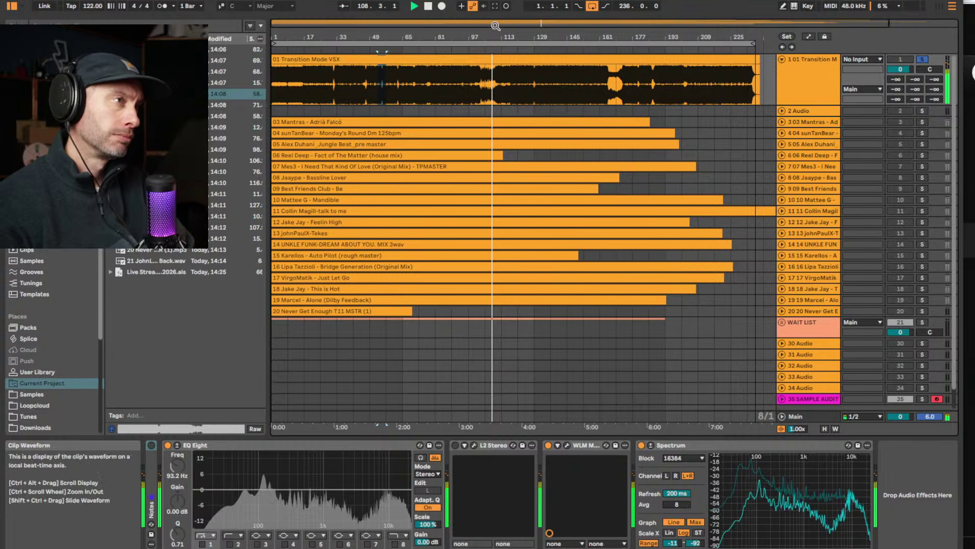
{"action": "left_click_drag", "start_coordinate": [504, 28], "coordinate": [501, 51]}
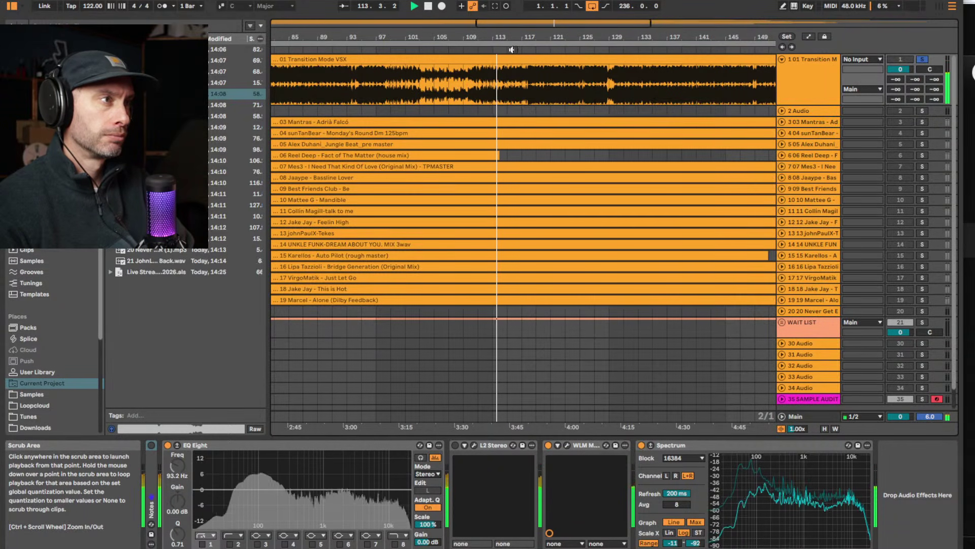
{"action": "key", "text": "space"}
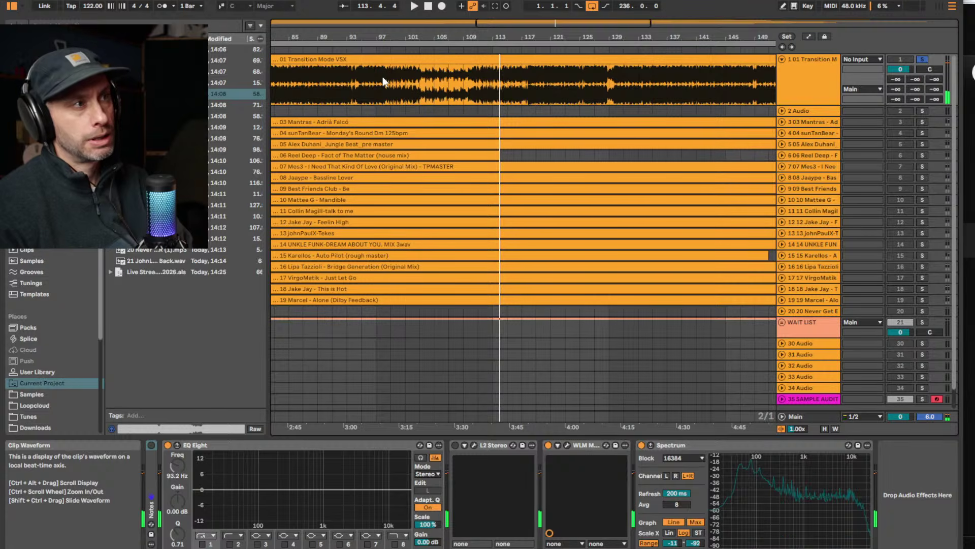
Highlight the breakdown of the Transition Mode VSX waveform from bar 97 to about bar 119, including its loud part from bar 103
{"action": "left_click_drag", "start_coordinate": [384, 82], "coordinate": [532, 90]}
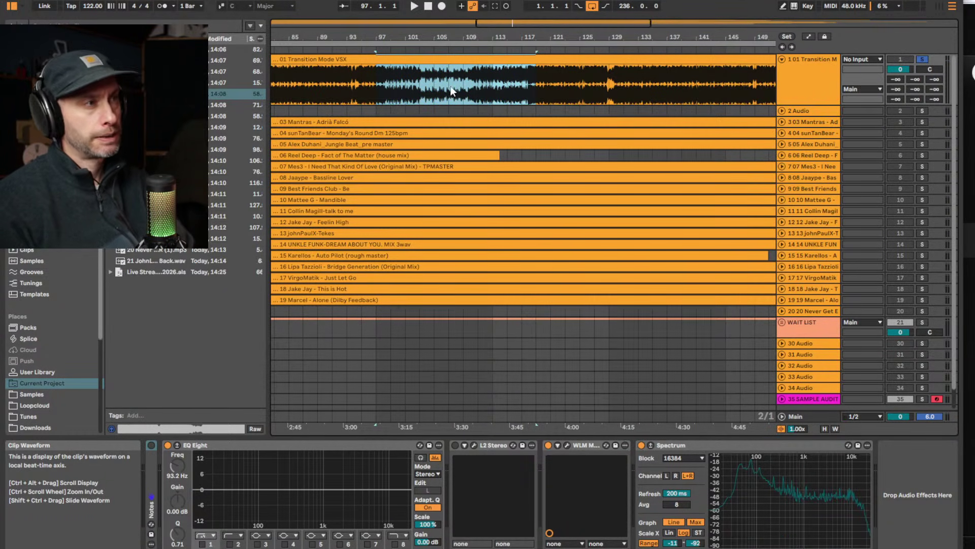
{"action": "left_click_drag", "start_coordinate": [392, 88], "coordinate": [449, 84]}
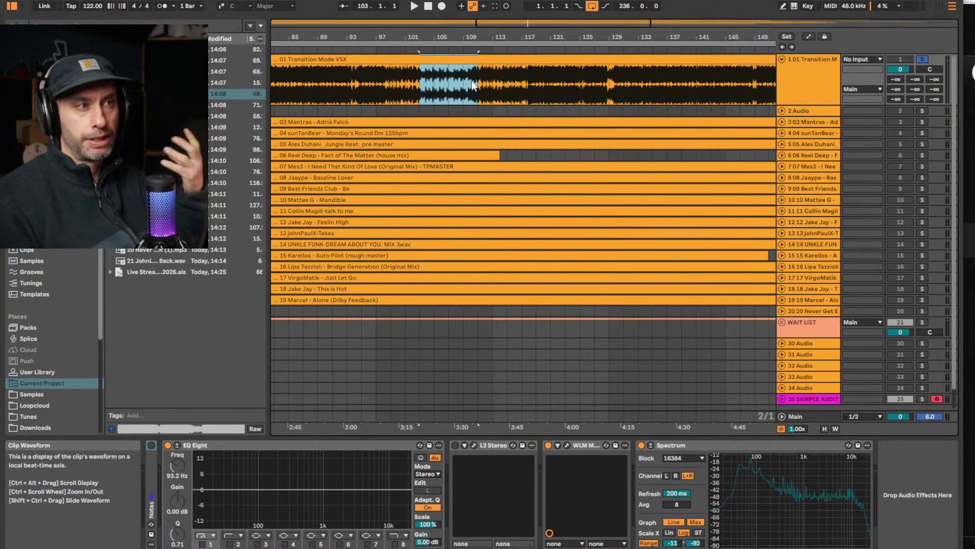
{"action": "left_click_drag", "start_coordinate": [531, 81], "coordinate": [394, 89]}
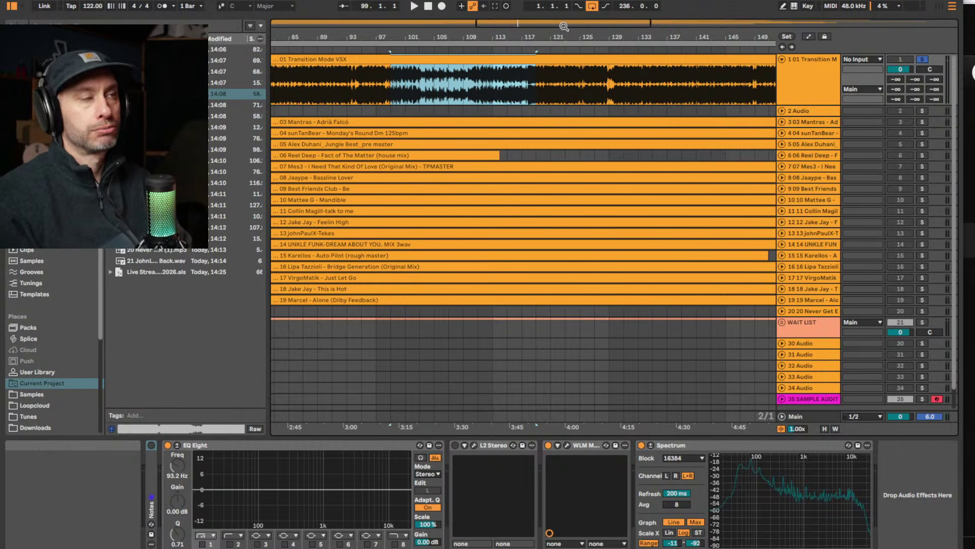
Play the Transition Mode VSX clip from about bar 116, skip ahead from bar 129 to about bar 141, and stop at bar 142
{"action": "left_click", "coordinate": [518, 47]}
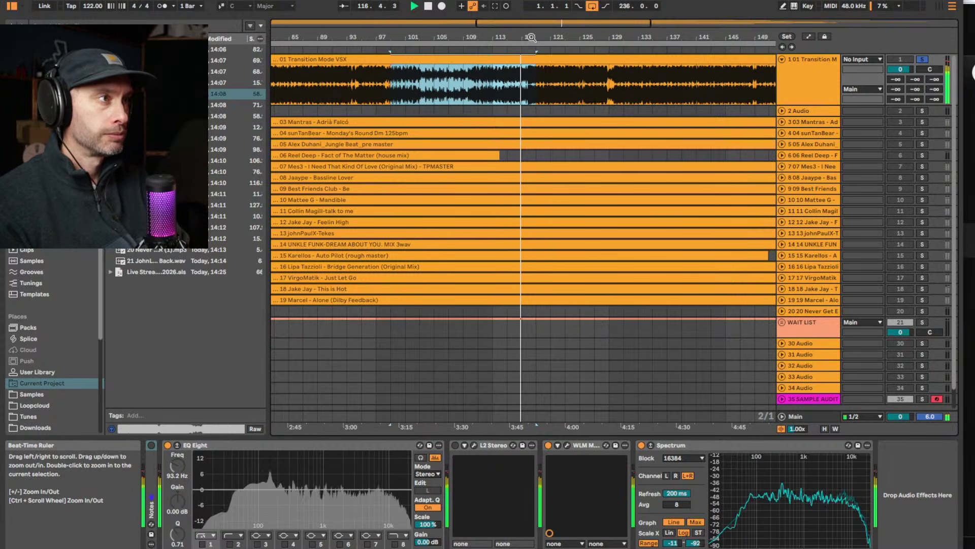
{"action": "left_click_drag", "start_coordinate": [531, 37], "coordinate": [531, 28]}
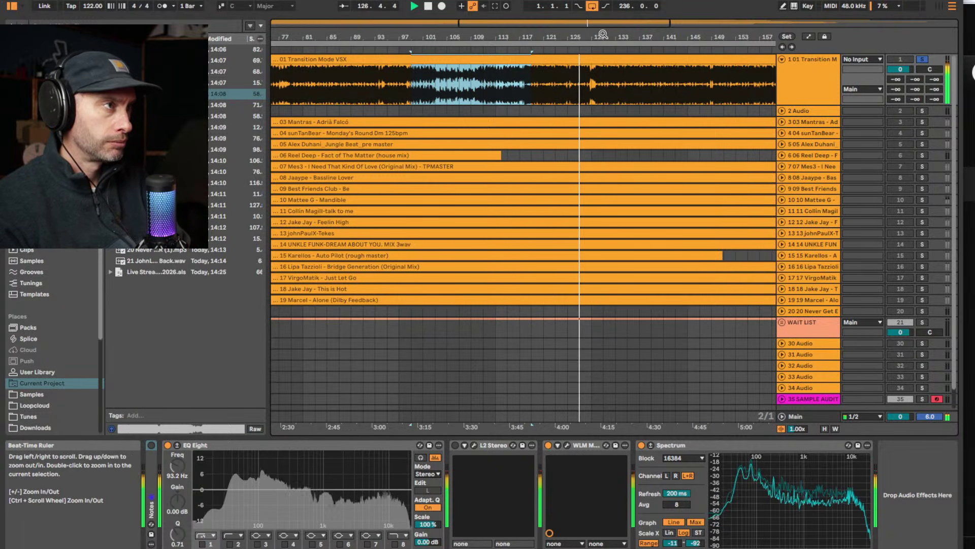
{"action": "left_click_drag", "start_coordinate": [603, 34], "coordinate": [493, 45]}
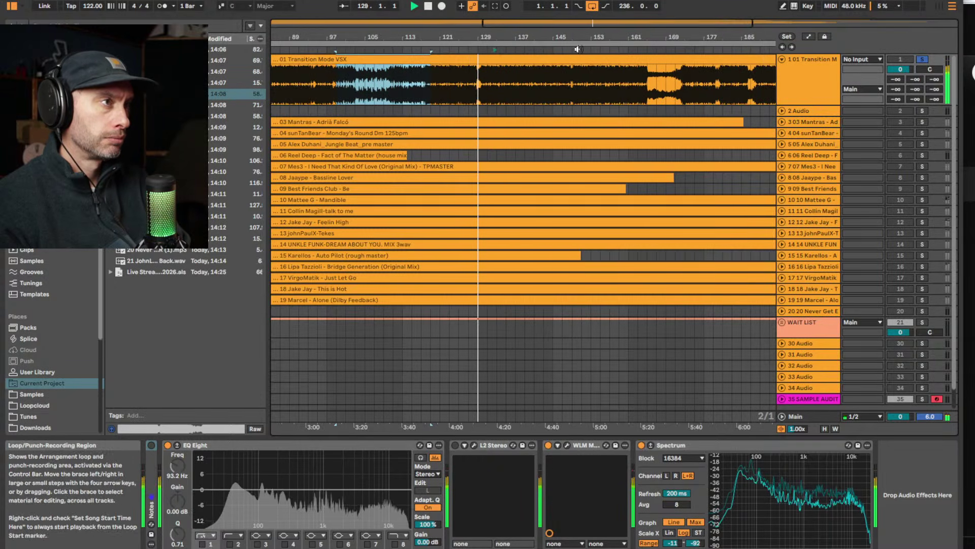
{"action": "left_click", "coordinate": [539, 46]}
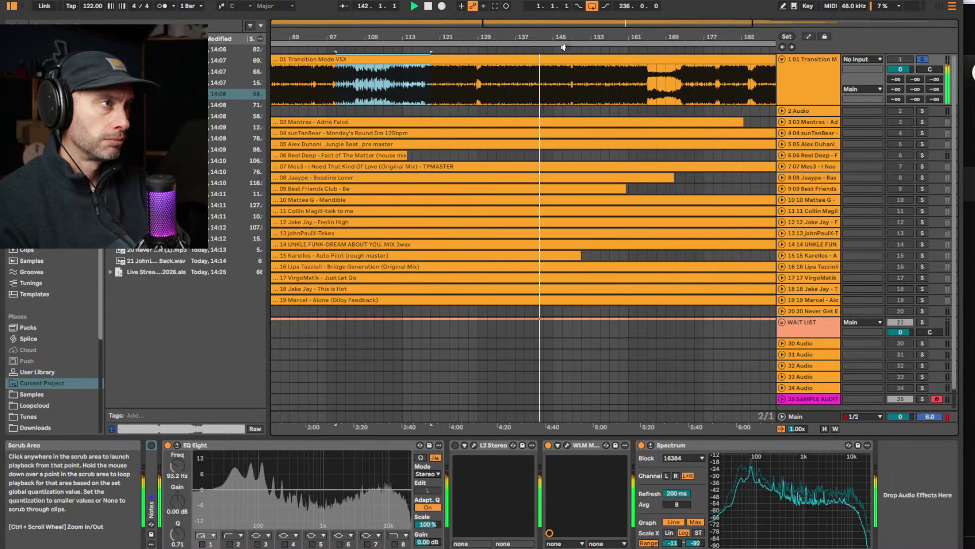
{"action": "key", "text": "space"}
Highlight the passage from bar 137 to bar 153 of the Transition Mode VSX waveform and shorter parts within it
{"action": "left_click_drag", "start_coordinate": [564, 38], "coordinate": [608, 19]}
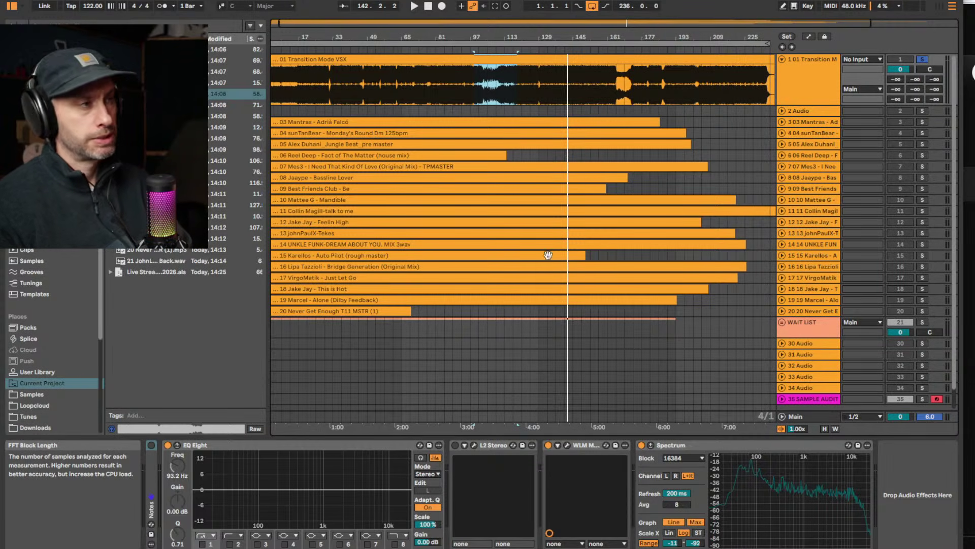
{"action": "left_click", "coordinate": [590, 75]}
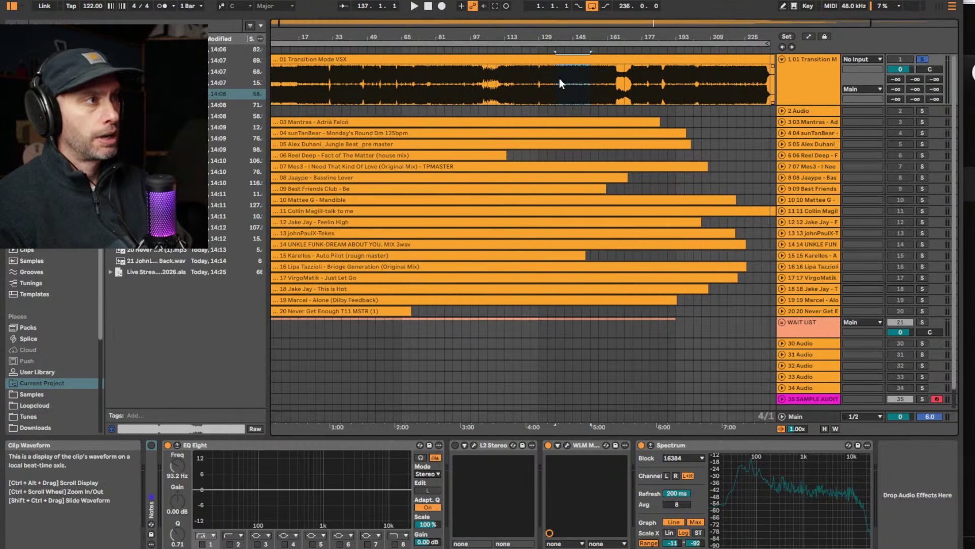
{"action": "left_click_drag", "start_coordinate": [559, 80], "coordinate": [568, 80]}
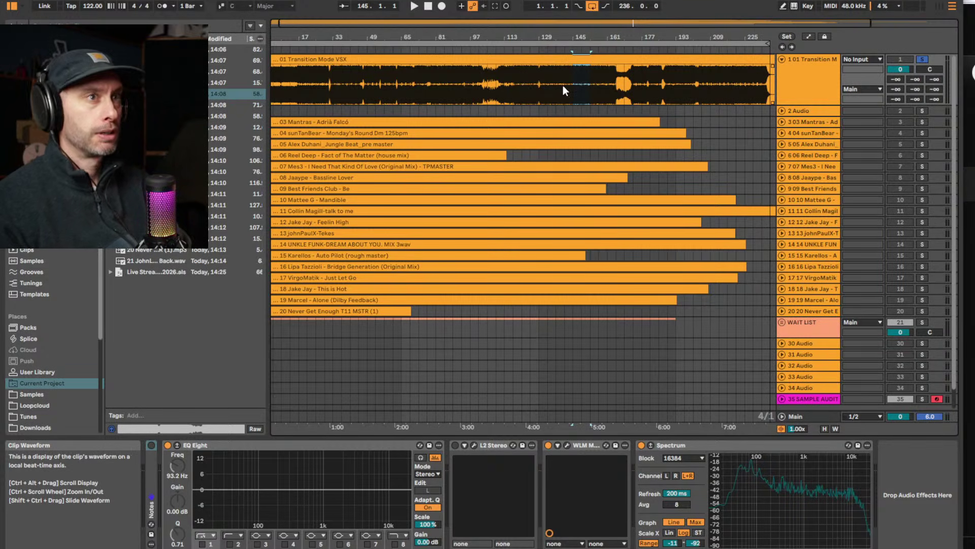
{"action": "left_click_drag", "start_coordinate": [561, 88], "coordinate": [586, 86]}
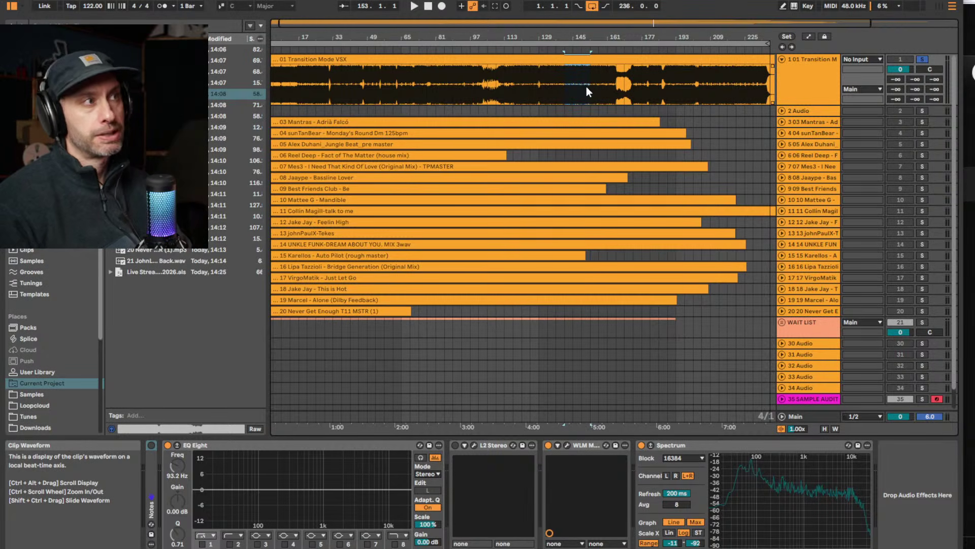
{"action": "key", "text": "Left"}
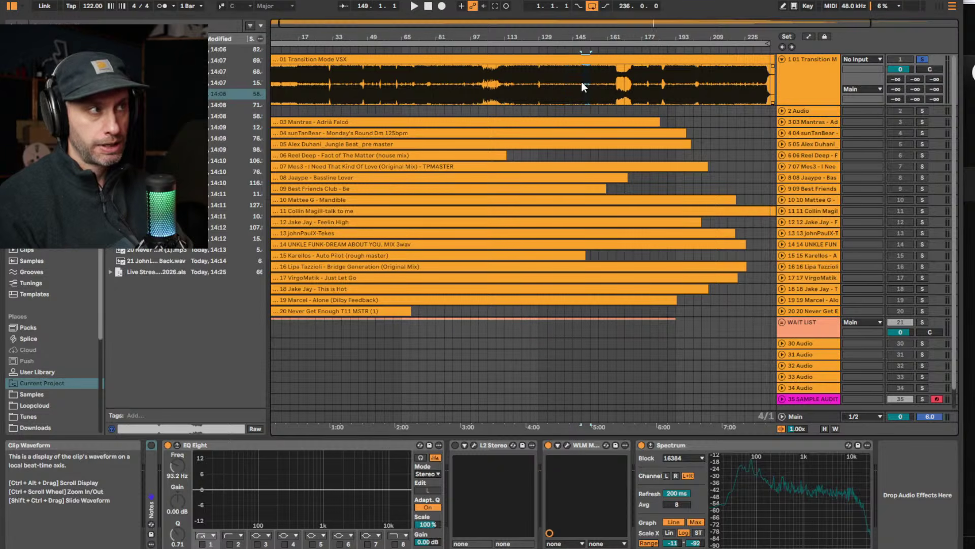
{"action": "left_click", "coordinate": [575, 84], "text": "shift"}
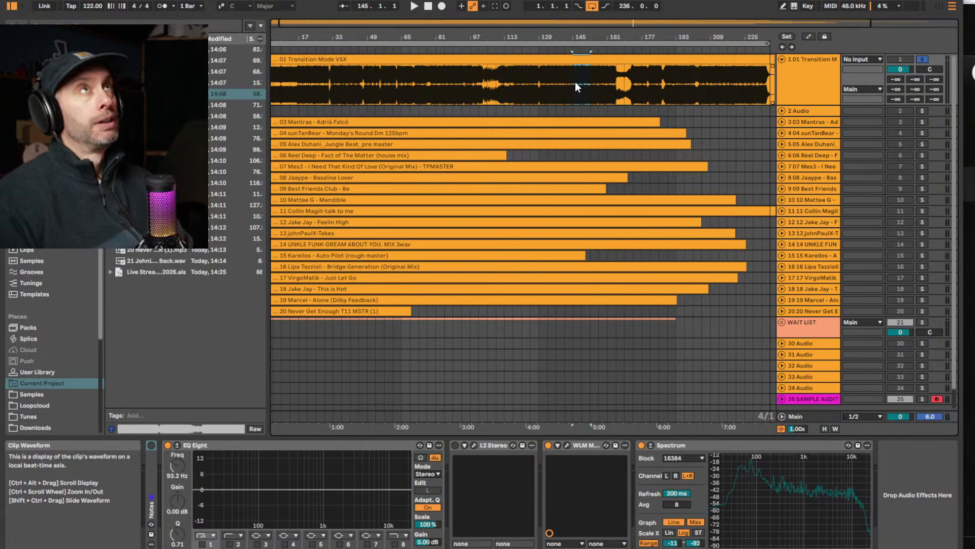
{"action": "left_click", "coordinate": [578, 83]}
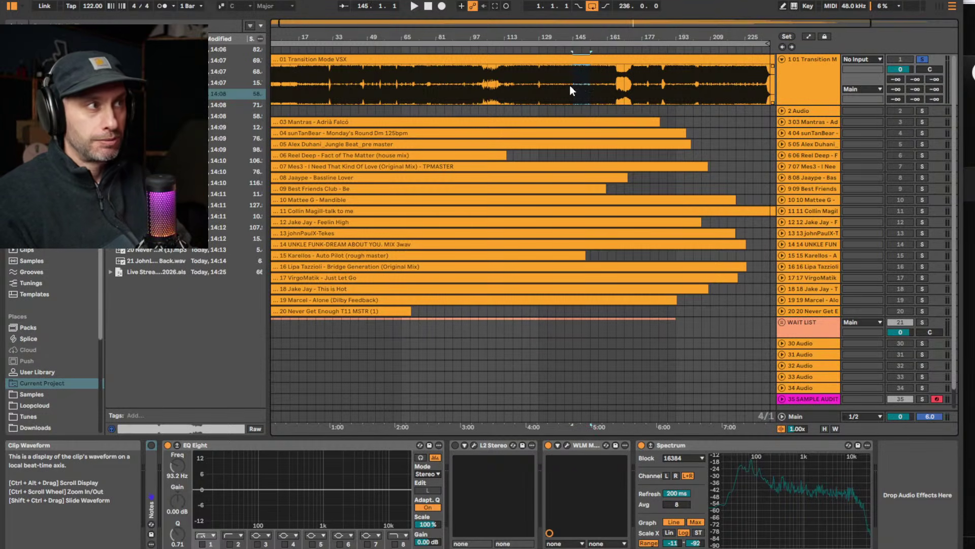
{"action": "left_click_drag", "start_coordinate": [570, 86], "coordinate": [553, 87]}
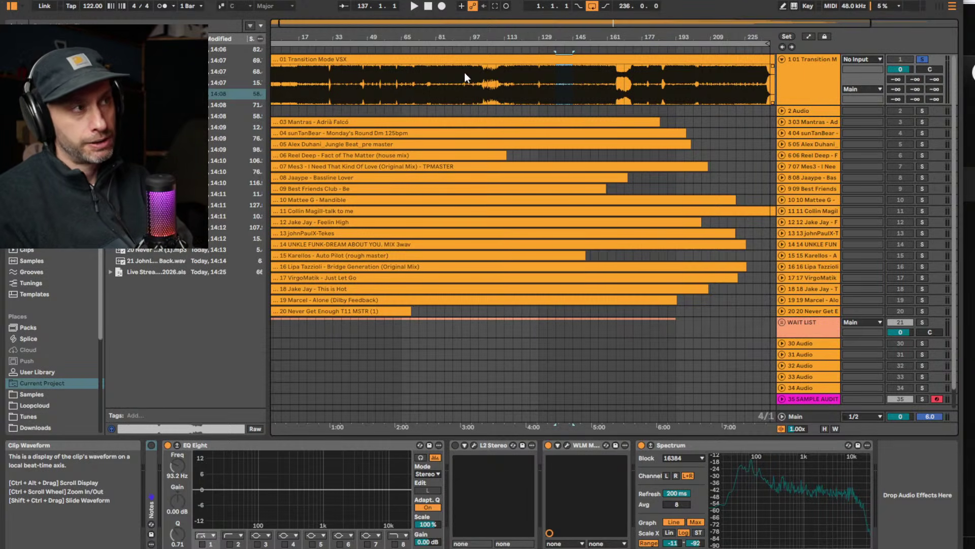
Highlight earlier passages of the waveform: about bars 85 to 93, 101 to 129, and 65 to 73
{"action": "left_click_drag", "start_coordinate": [446, 84], "coordinate": [466, 82]}
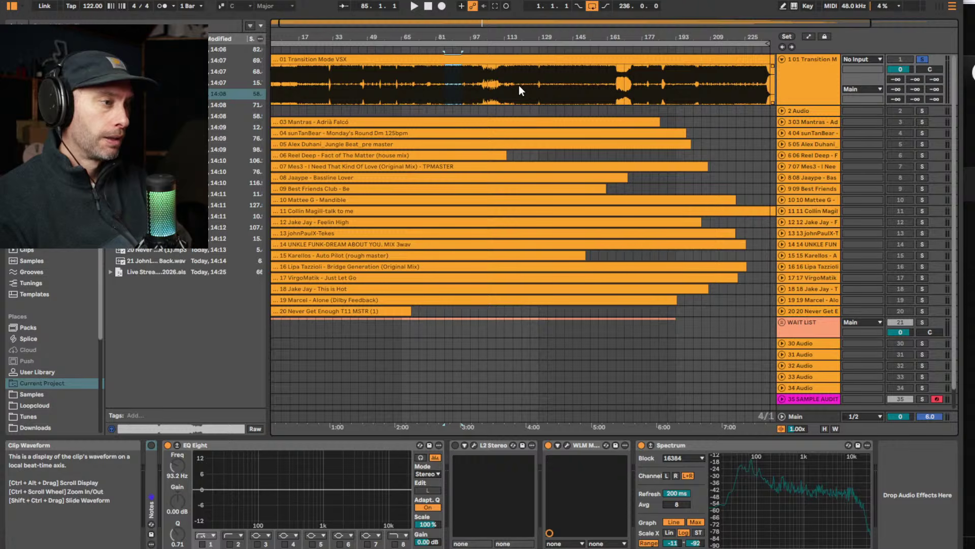
{"action": "left_click_drag", "start_coordinate": [538, 85], "coordinate": [477, 86]}
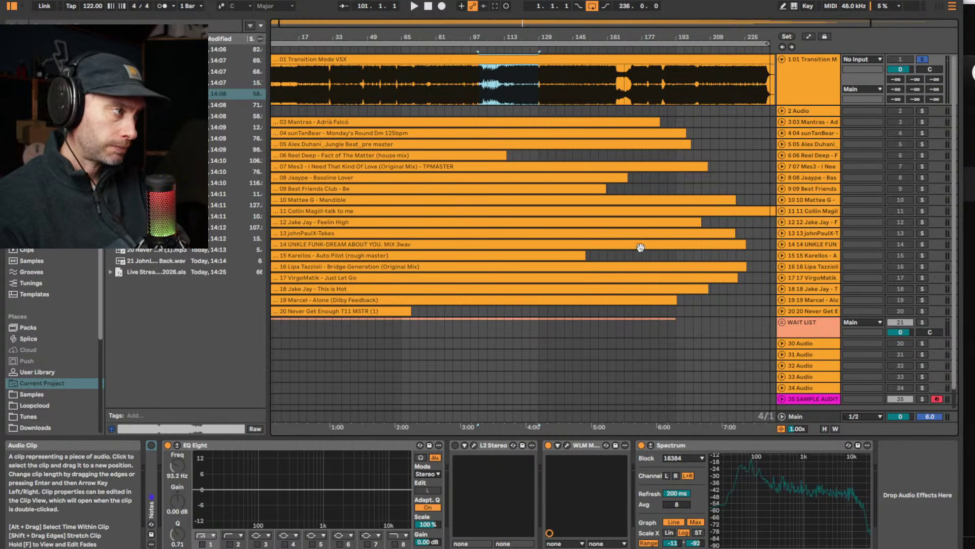
{"action": "left_click", "coordinate": [398, 83]}
{"action": "left_click_drag", "start_coordinate": [416, 83], "coordinate": [419, 82]}
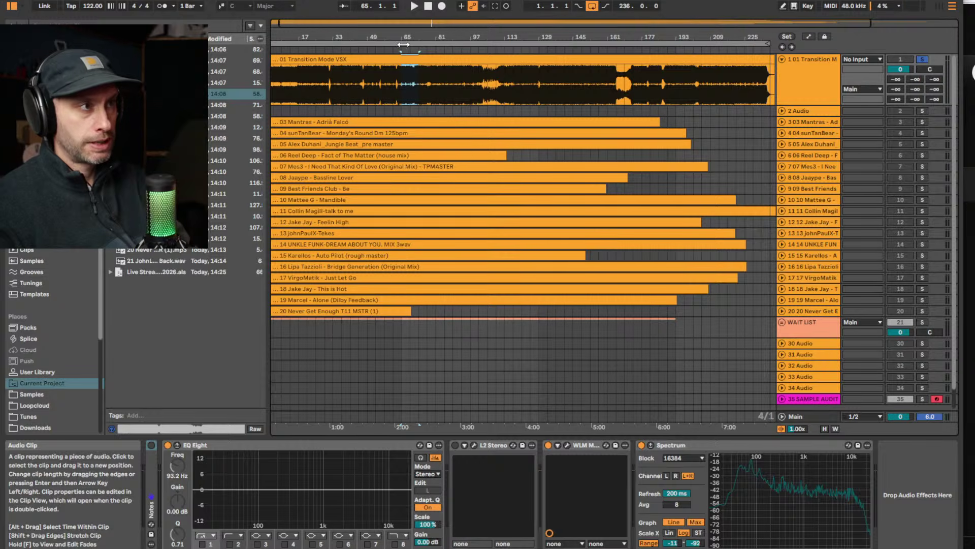
Select the empty track 2 Audio below the Transition Mode VSX track
{"action": "left_click_drag", "start_coordinate": [414, 42], "coordinate": [415, 46]}
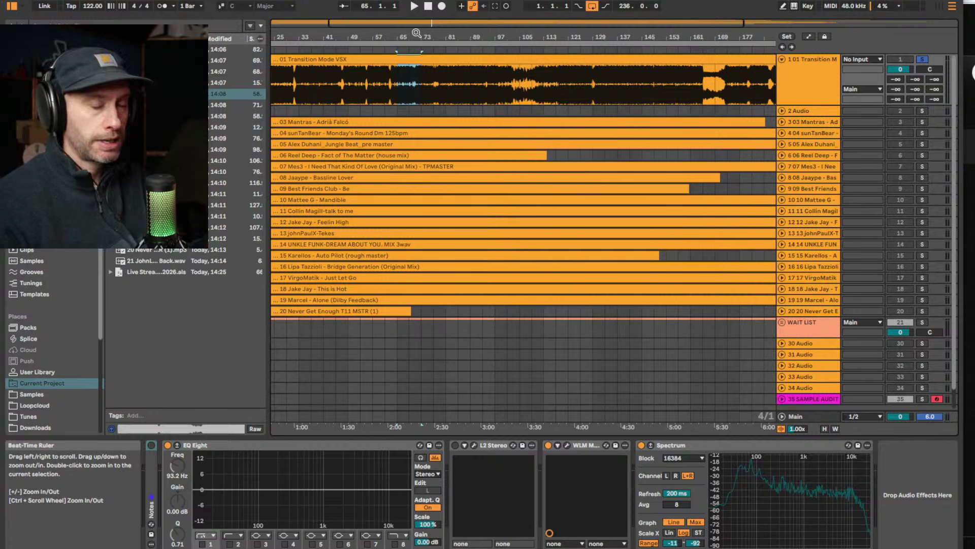
{"action": "left_click", "coordinate": [824, 112]}
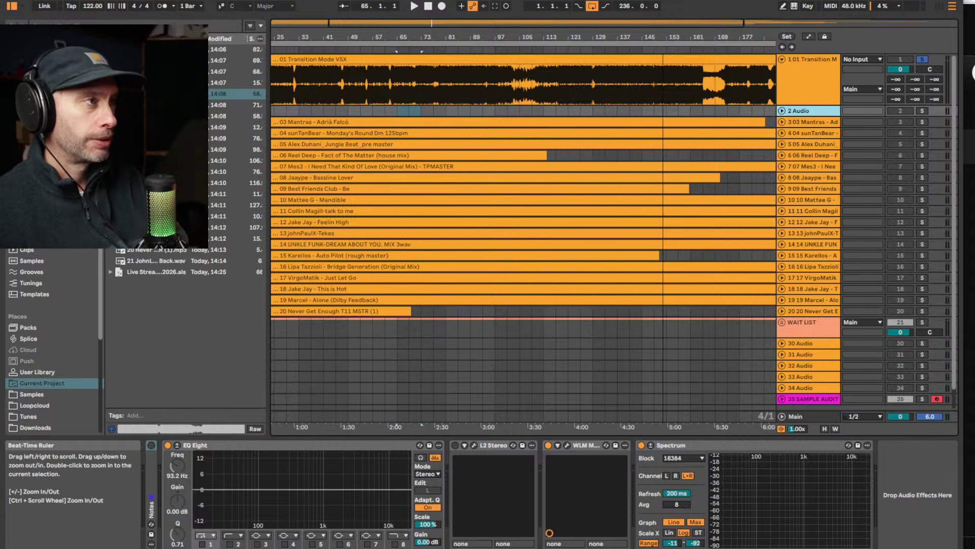
Highlight the empty 2 Audio track from about bar 161 back to the start, and select that track
{"action": "left_click_drag", "start_coordinate": [663, 38], "coordinate": [663, 26]}
{"action": "left_click_drag", "start_coordinate": [567, 111], "coordinate": [224, 107]}
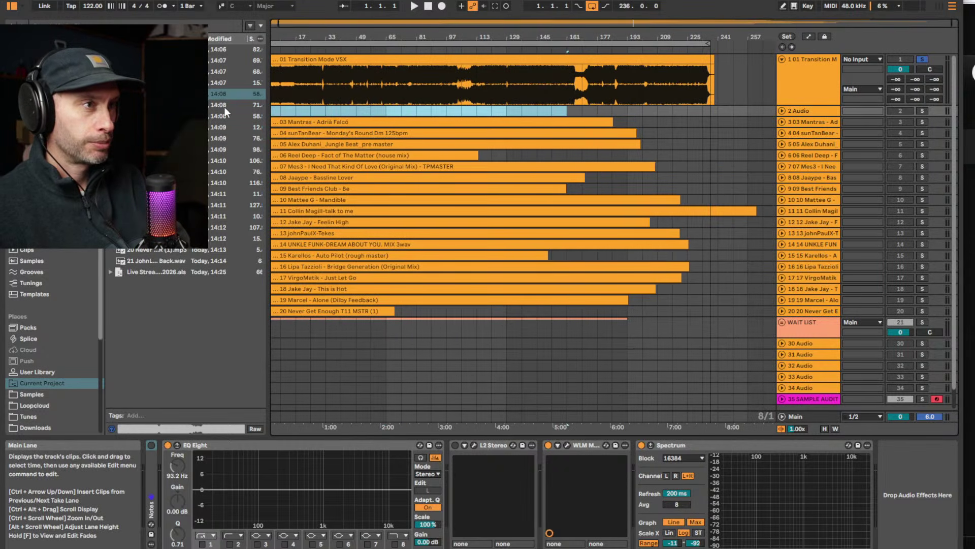
{"action": "left_click", "coordinate": [797, 111]}
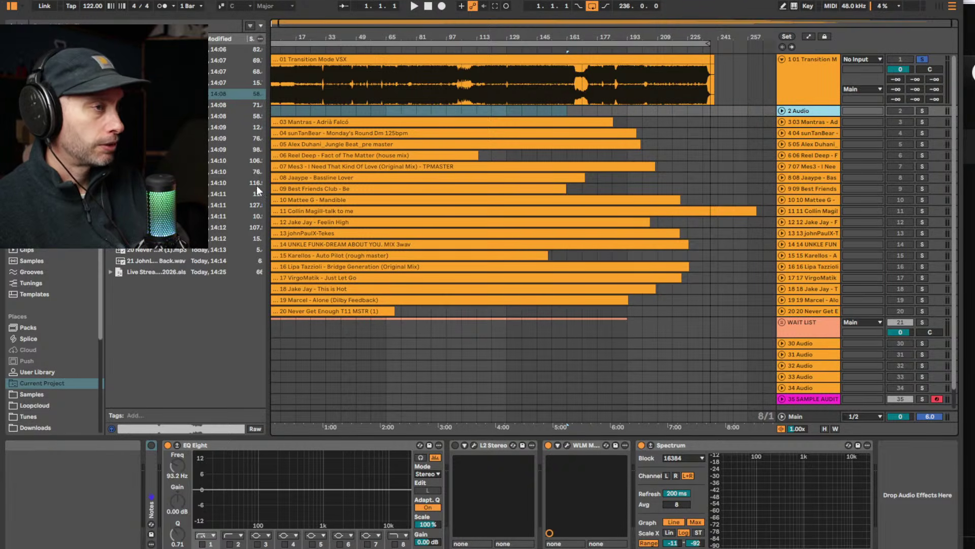
Select and solo track 3, Mantras, and close its WLM loudness meter window
{"action": "left_click", "coordinate": [822, 122]}
{"action": "left_click", "coordinate": [921, 122]}
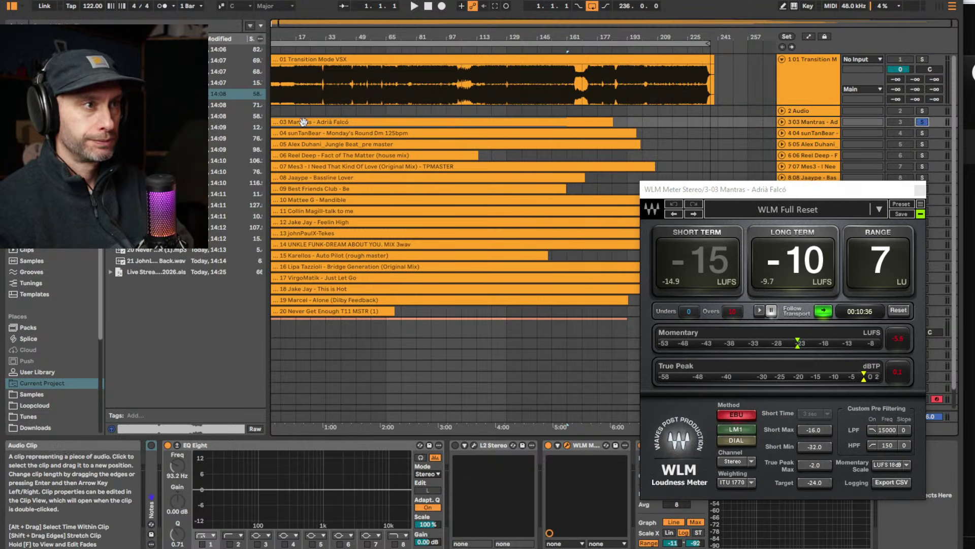
{"action": "left_click_drag", "start_coordinate": [295, 32], "coordinate": [302, 32]}
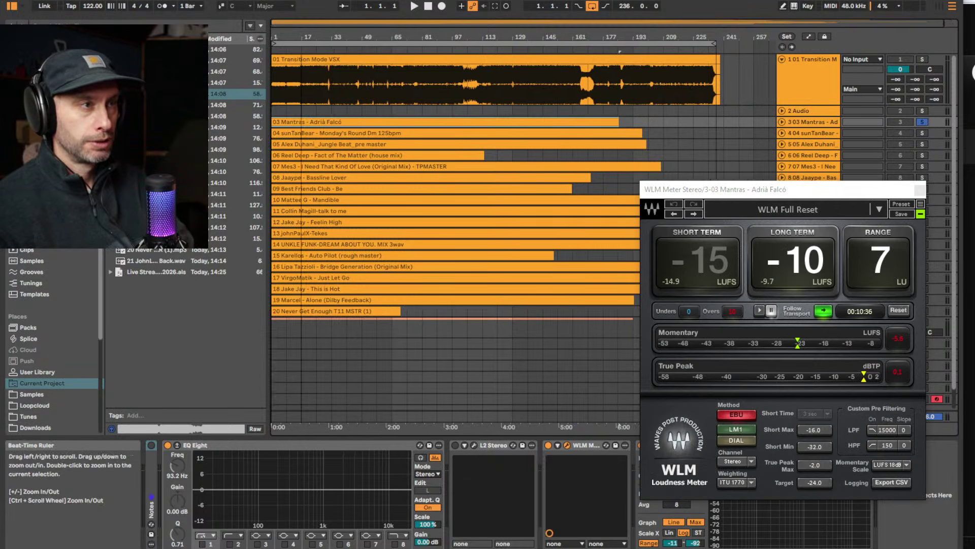
{"action": "left_click", "coordinate": [919, 192]}
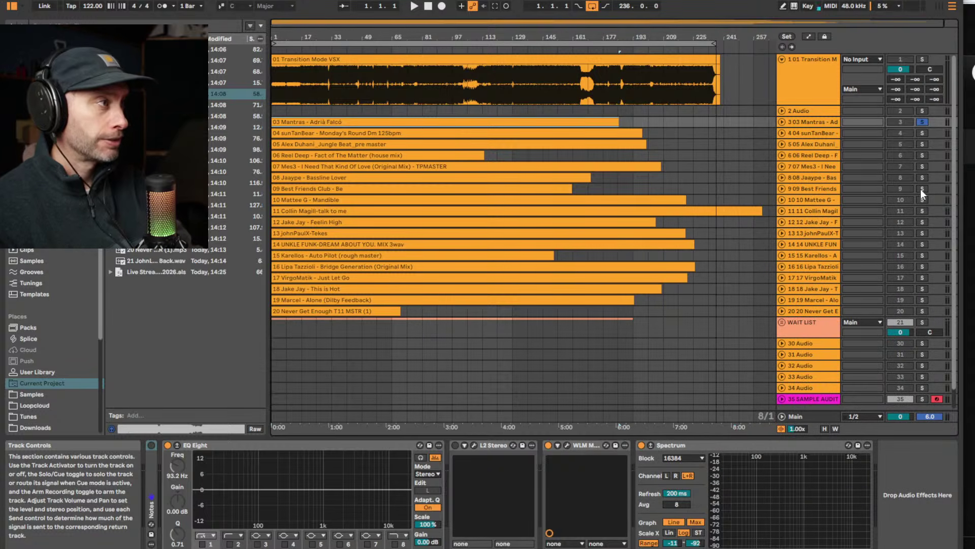
Unfold the Mantras track to show its waveform and play it from bar 1 to bar 5
{"action": "left_click_drag", "start_coordinate": [620, 38], "coordinate": [620, 76]}
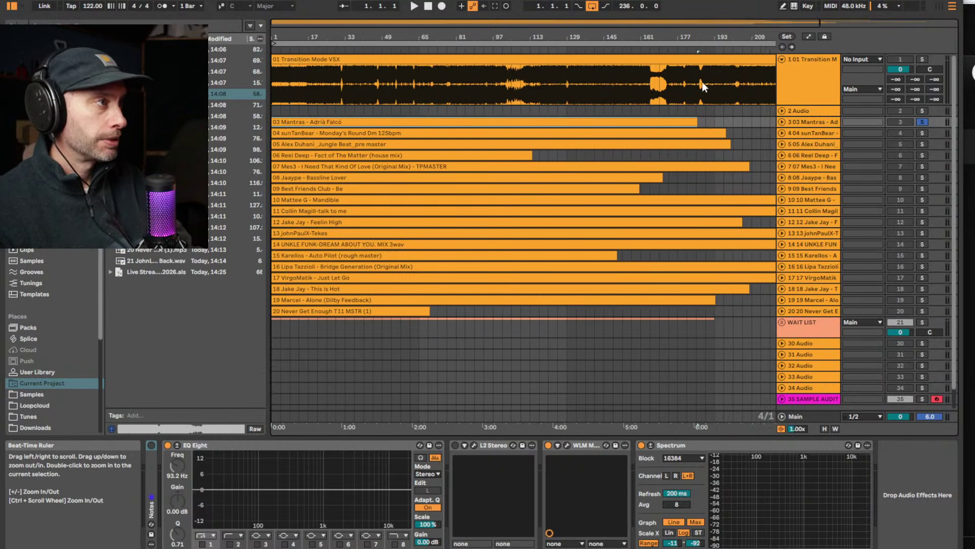
{"action": "left_click", "coordinate": [781, 122]}
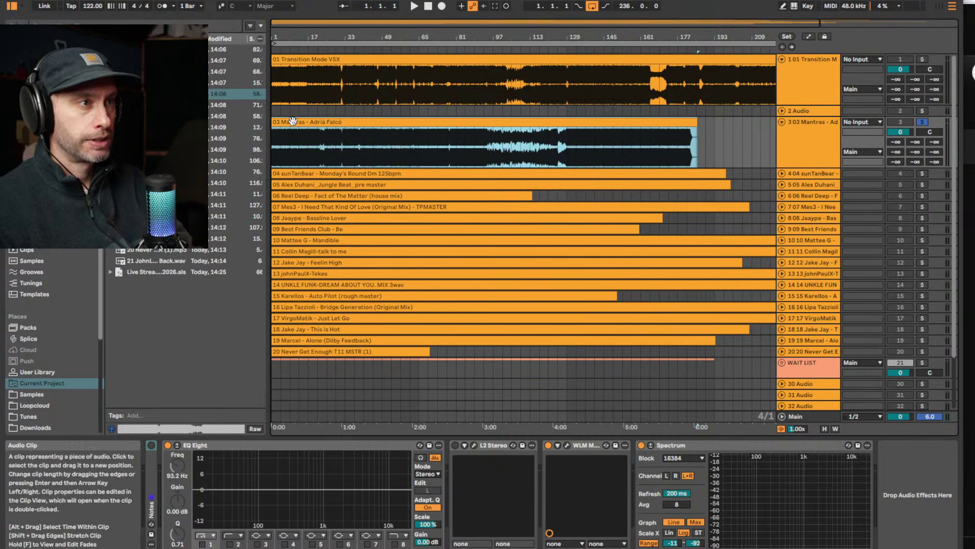
{"action": "left_click_drag", "start_coordinate": [379, 41], "coordinate": [379, 37]}
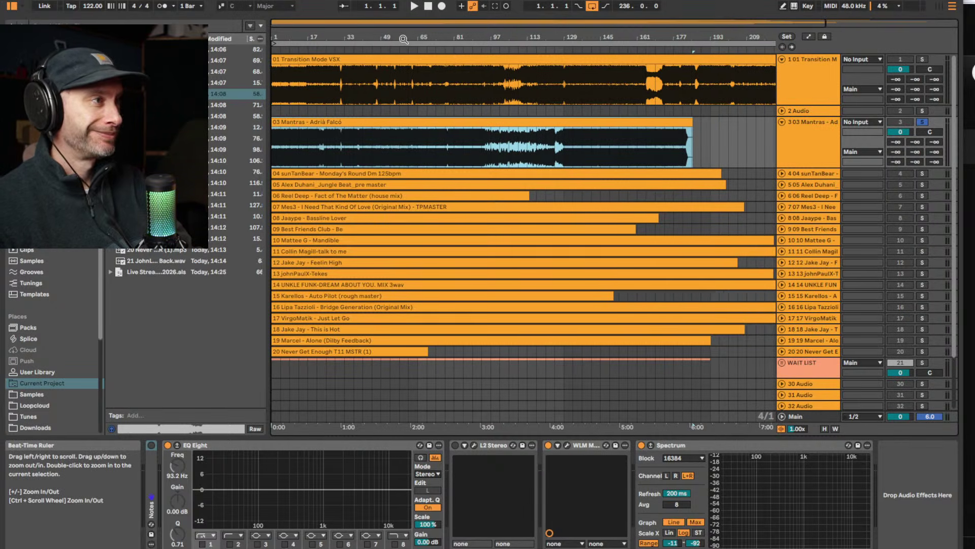
{"action": "key", "text": "space"}
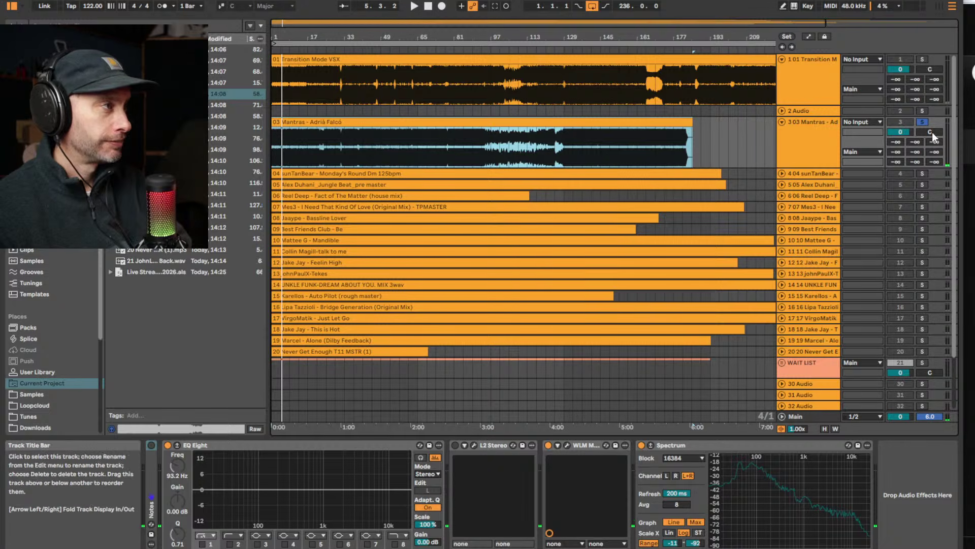
Mark bar 9 of the Mantras waveform and highlight the intro passage from about bar 5 to bar 21
{"action": "left_click", "coordinate": [290, 143]}
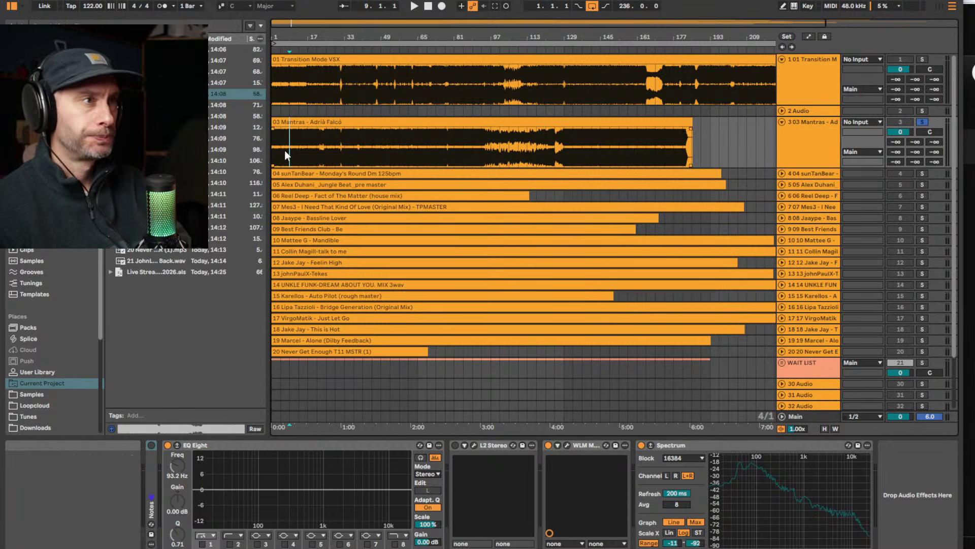
{"action": "left_click_drag", "start_coordinate": [291, 144], "coordinate": [314, 146]}
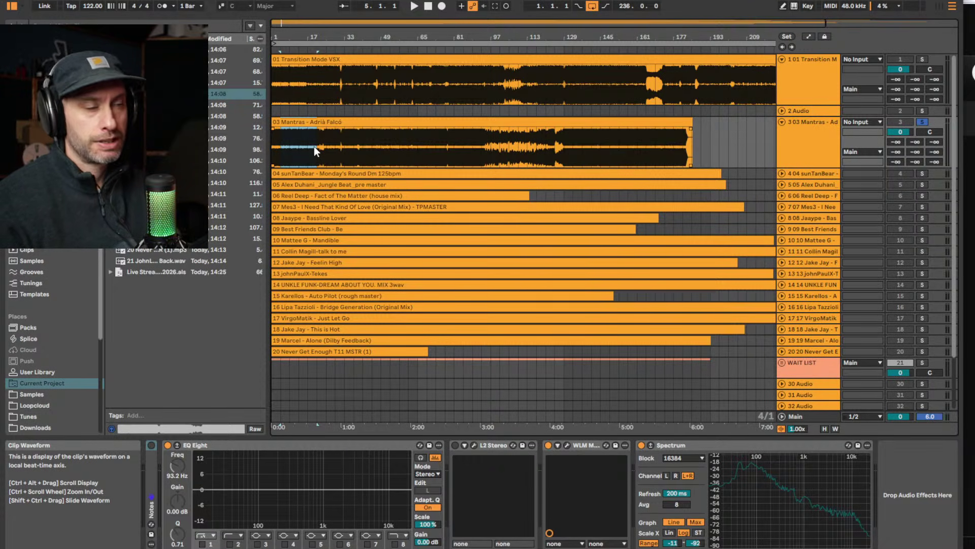
{"action": "left_click", "coordinate": [273, 151], "text": "shift"}
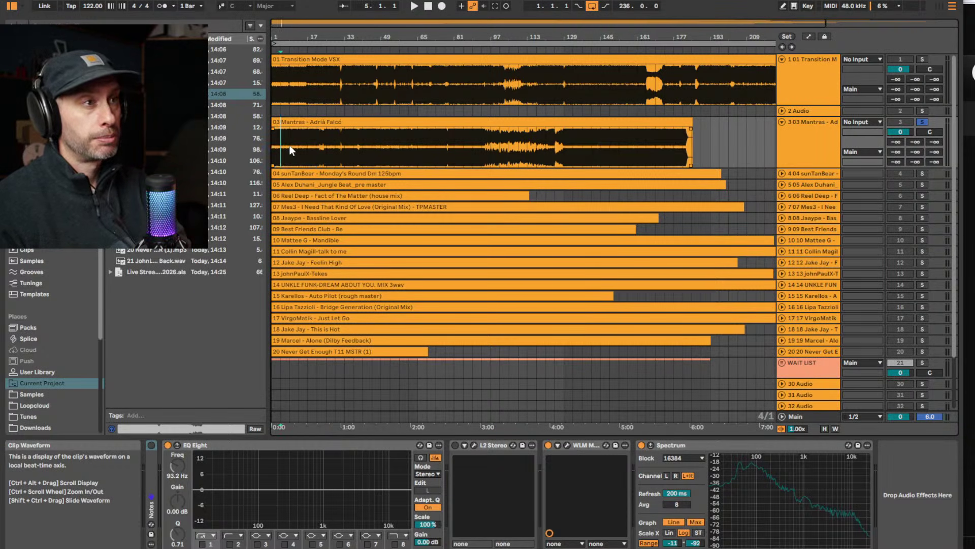
Play the Mantras clip from bar 9 through to about bar 31, following the intro and first section
{"action": "left_click", "coordinate": [290, 149]}
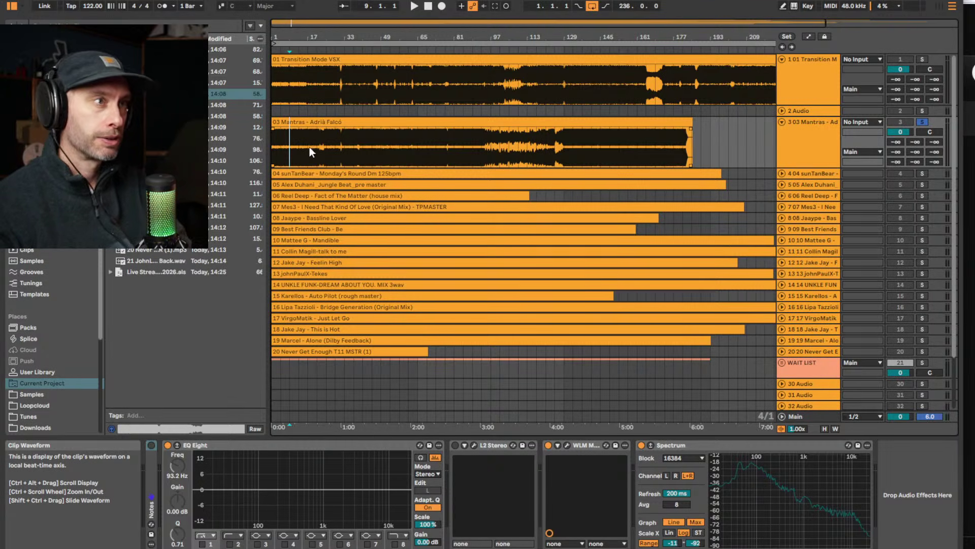
{"action": "key", "text": "space"}
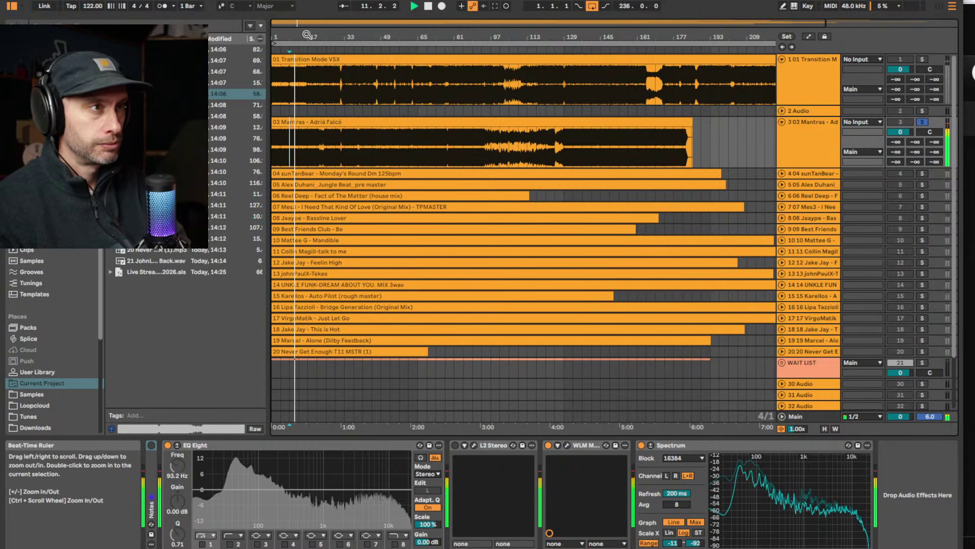
{"action": "left_click_drag", "start_coordinate": [308, 36], "coordinate": [350, 34]}
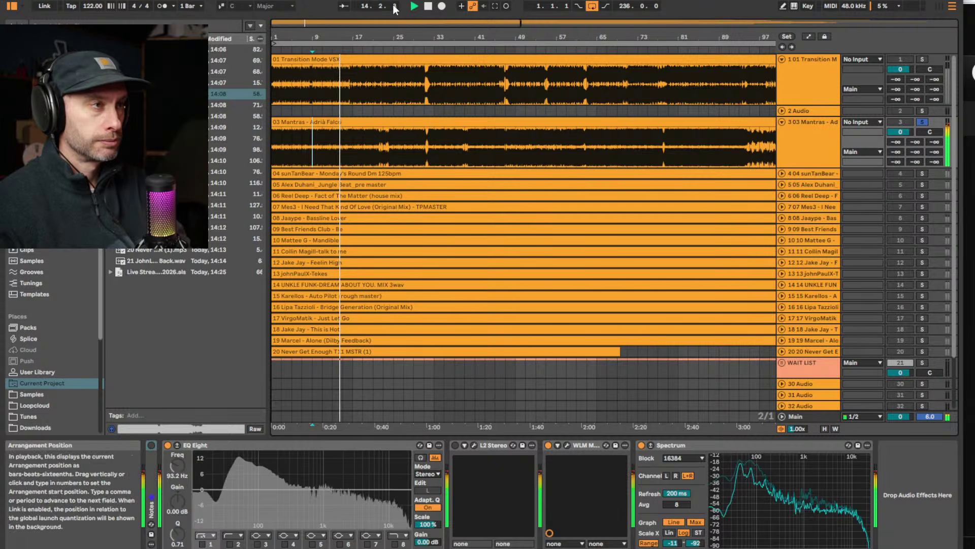
{"action": "left_click_drag", "start_coordinate": [410, 37], "coordinate": [411, 28]}
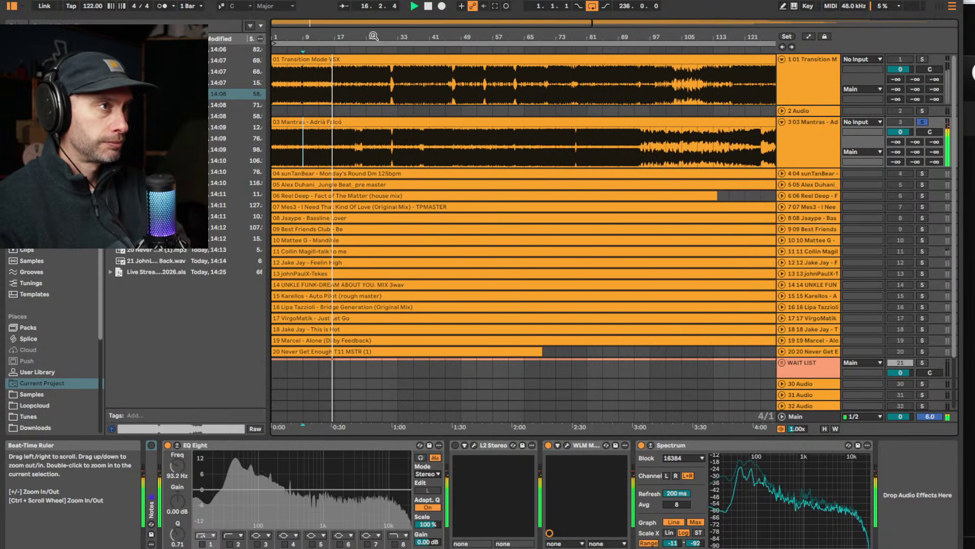
{"action": "left_click_drag", "start_coordinate": [368, 38], "coordinate": [367, 34]}
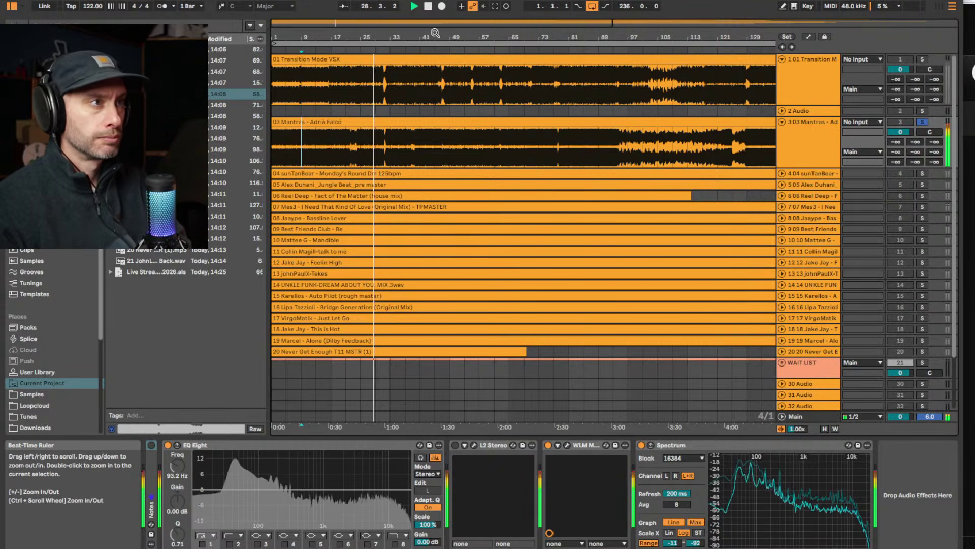
{"action": "left_click_drag", "start_coordinate": [401, 36], "coordinate": [401, 25]}
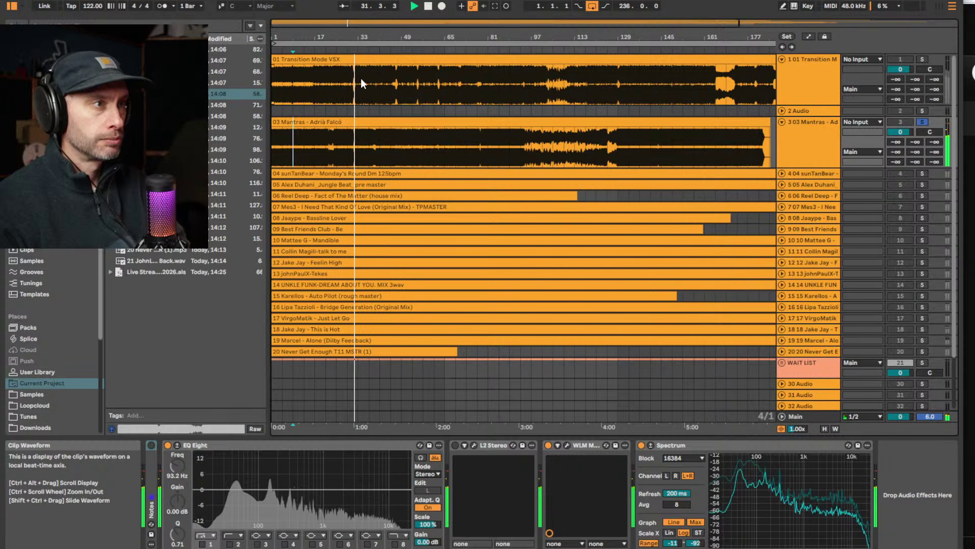
Skip the Mantras playback ahead to about bar 38 and bar 49, and back to about bar 46
{"action": "left_click", "coordinate": [372, 50]}
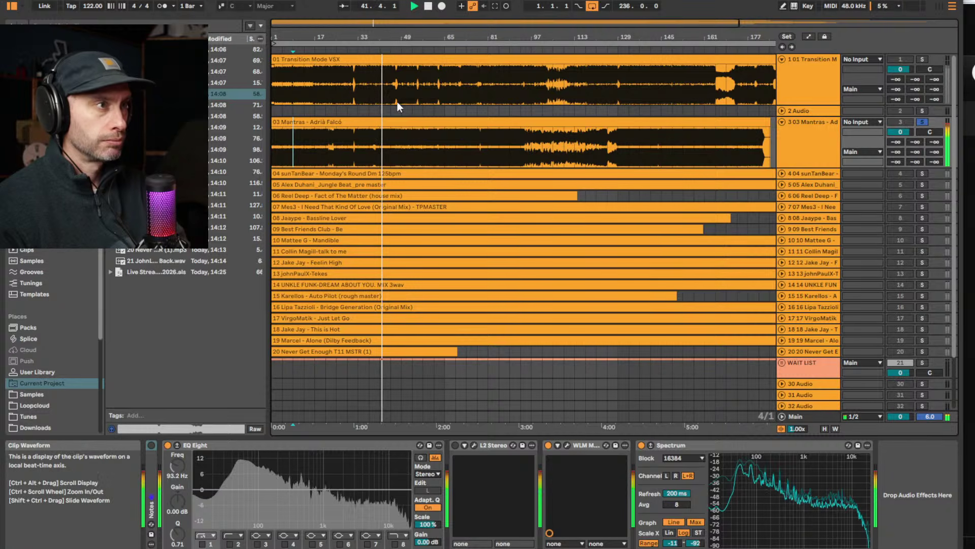
{"action": "left_click", "coordinate": [401, 50]}
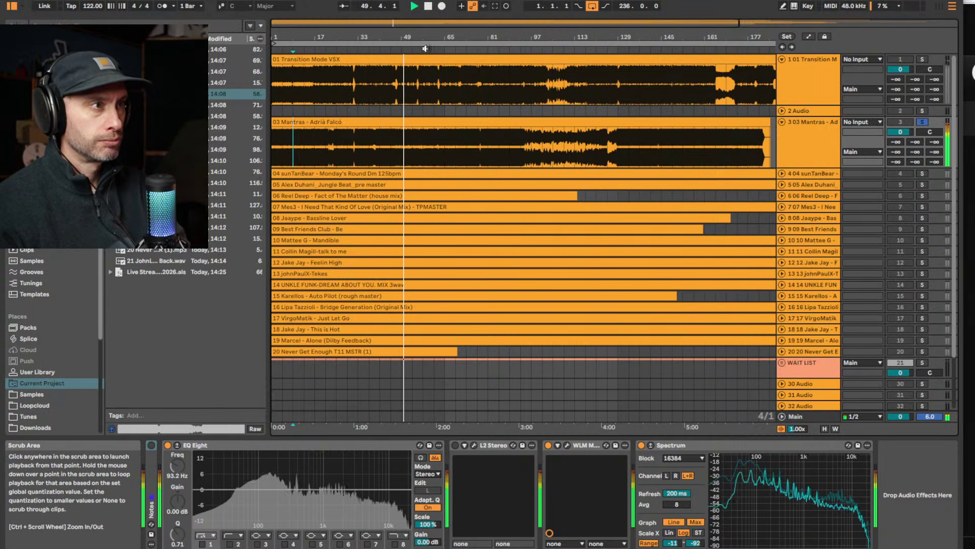
{"action": "left_click_drag", "start_coordinate": [420, 35], "coordinate": [420, 35]}
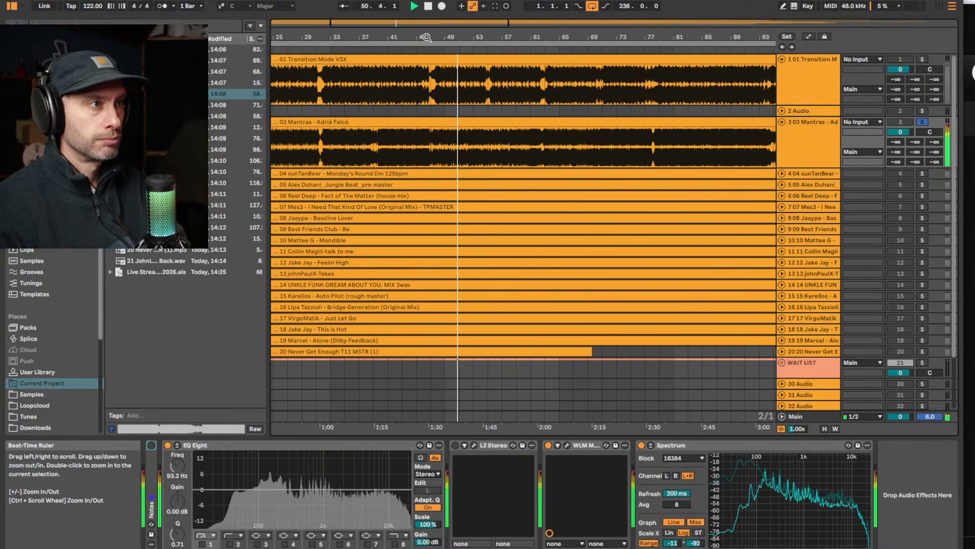
{"action": "left_click", "coordinate": [422, 50]}
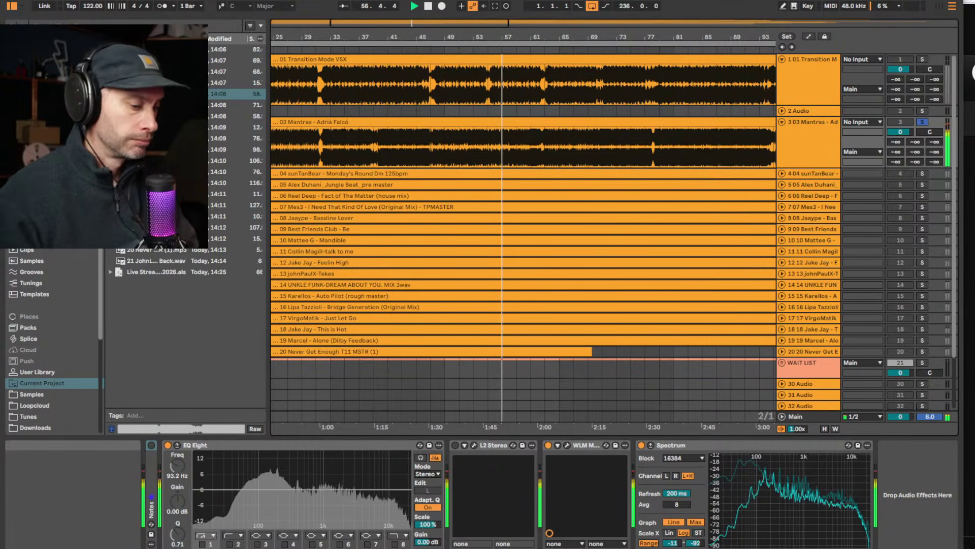
Switch to File Explorer to view the Live Stream 11.01.2026 Project and Downloads folders, and return to Ableton Live
{"action": "key", "text": "alt+Tab"}
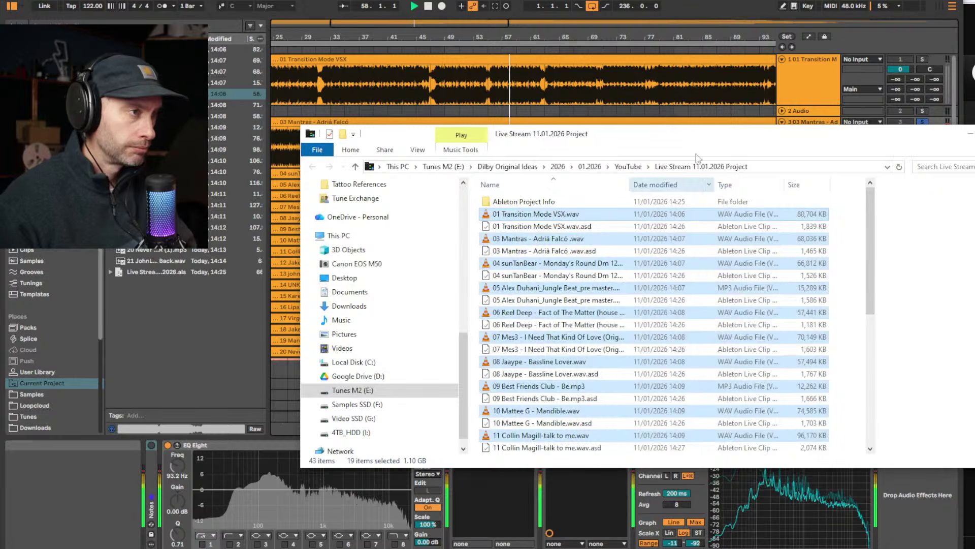
{"action": "key", "text": "alt+Tab"}
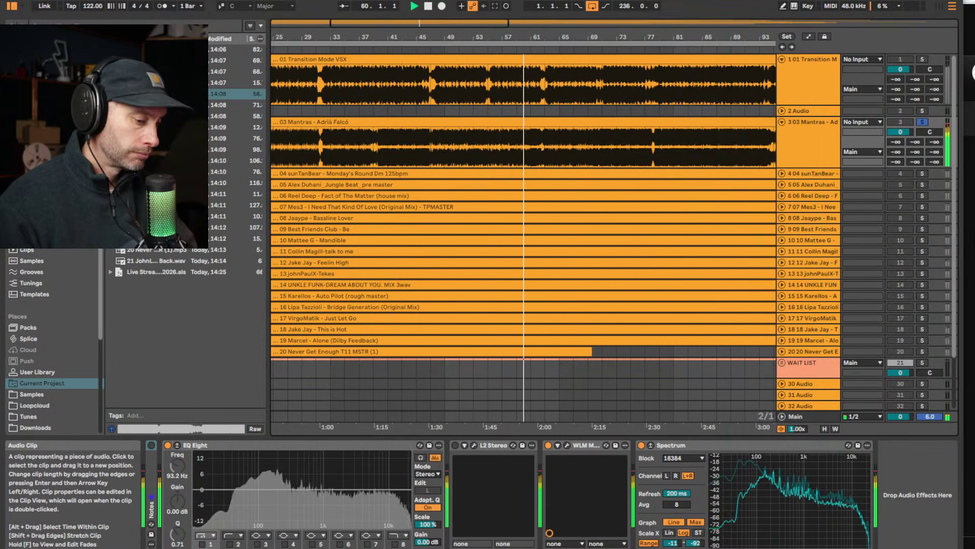
{"action": "key", "text": "alt+Tab"}
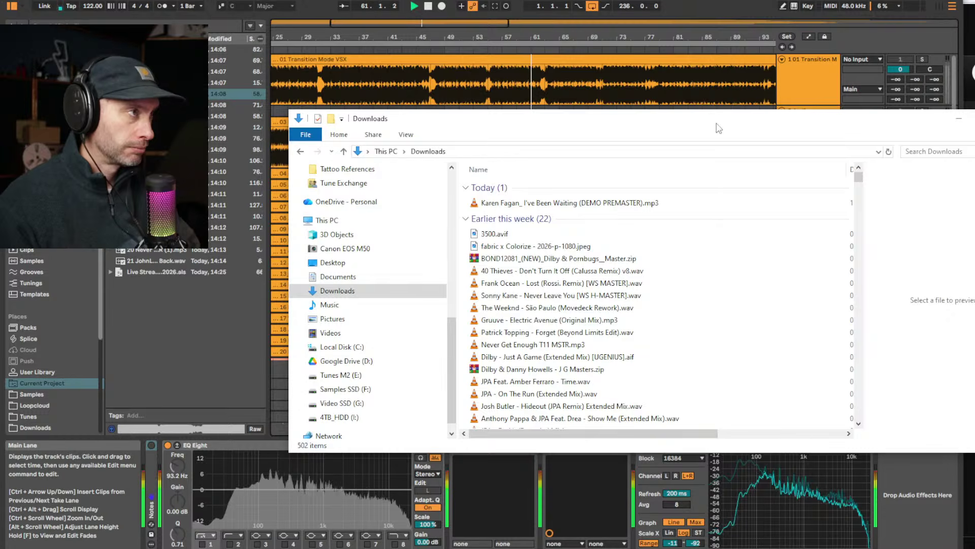
{"action": "key", "text": "alt+Tab"}
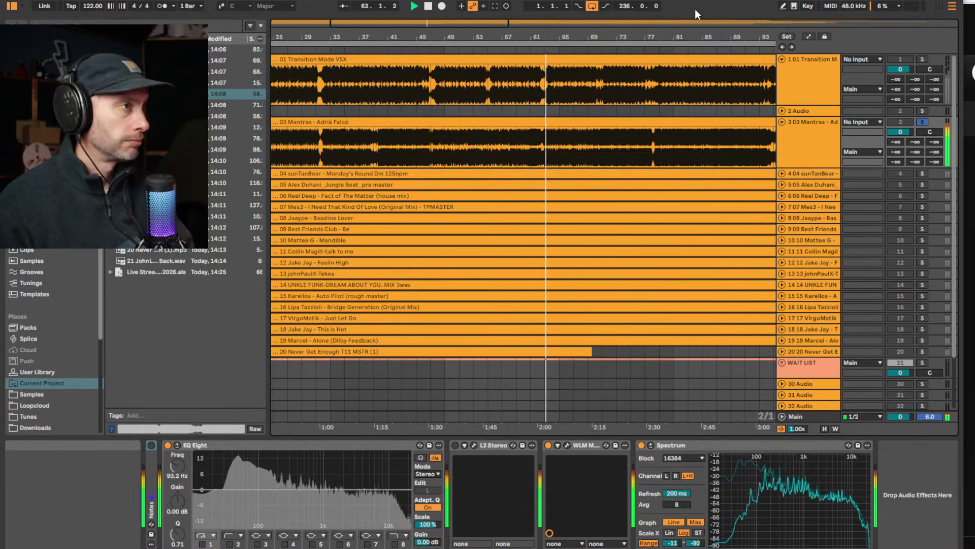
Stop the playback at bar 64 and highlight the Mantras passage from bar 53 to bar 61
{"action": "left_click", "coordinate": [668, 39]}
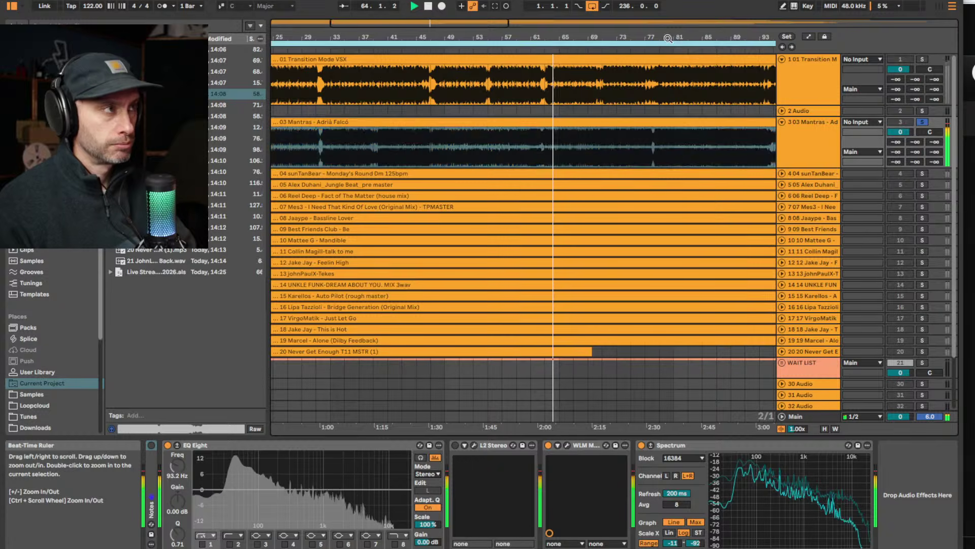
{"action": "double_click", "coordinate": [668, 39]}
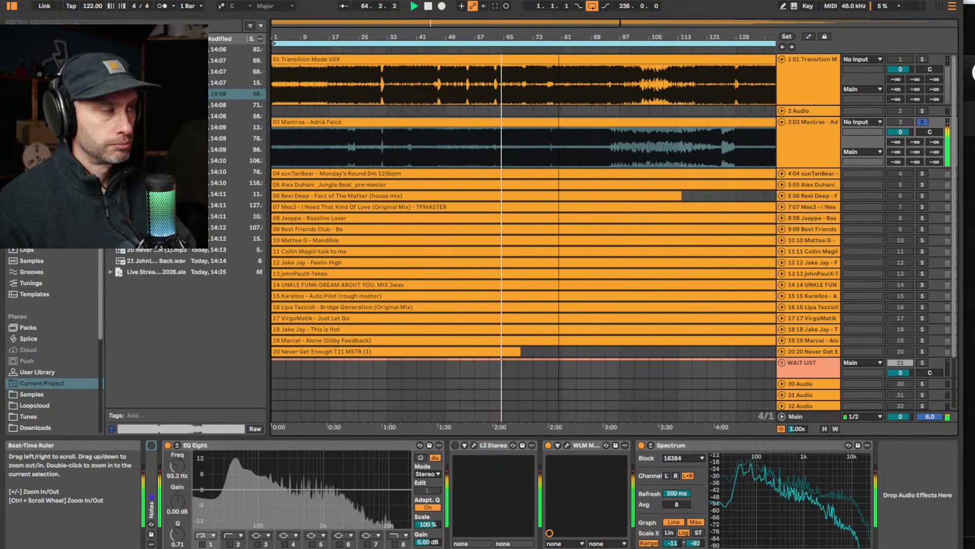
{"action": "left_click", "coordinate": [481, 147]}
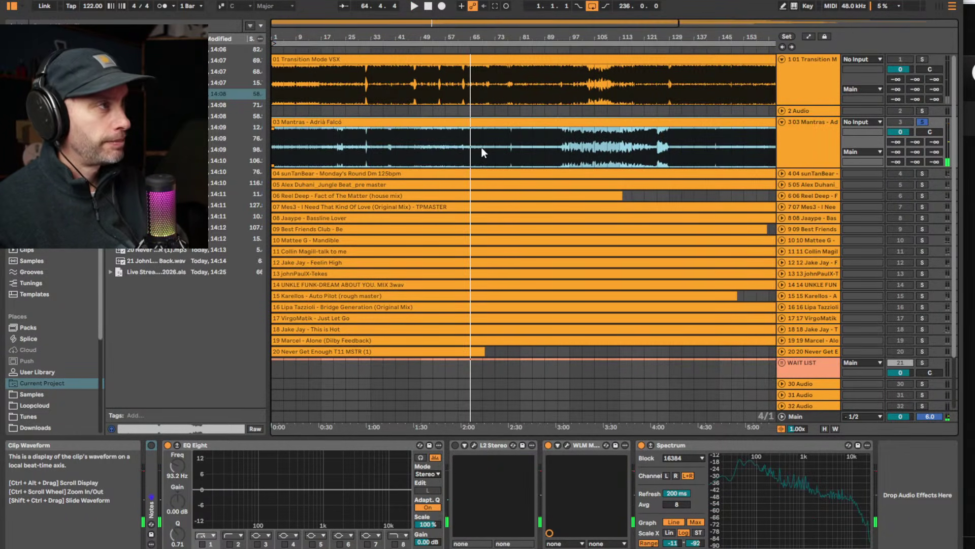
{"action": "left_click", "coordinate": [480, 148]}
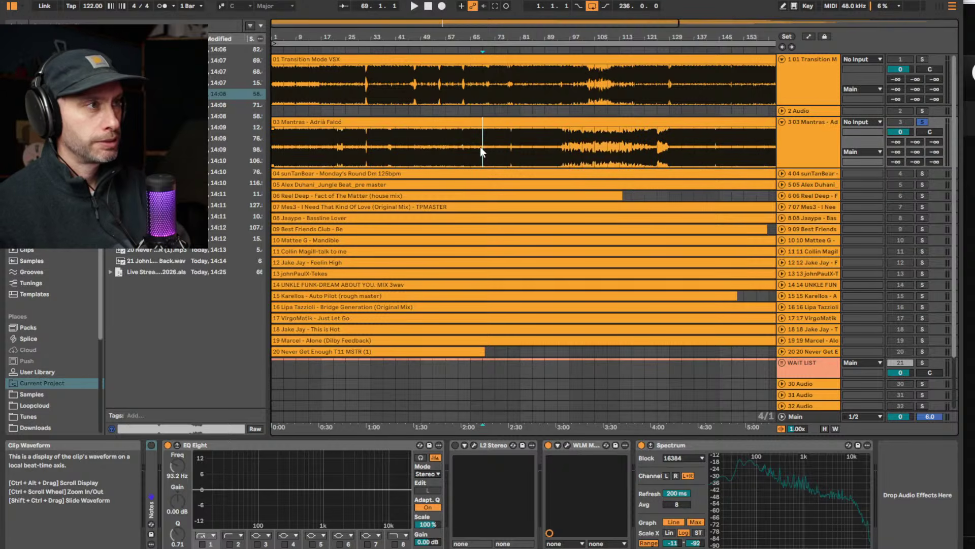
{"action": "left_click_drag", "start_coordinate": [430, 148], "coordinate": [457, 143]}
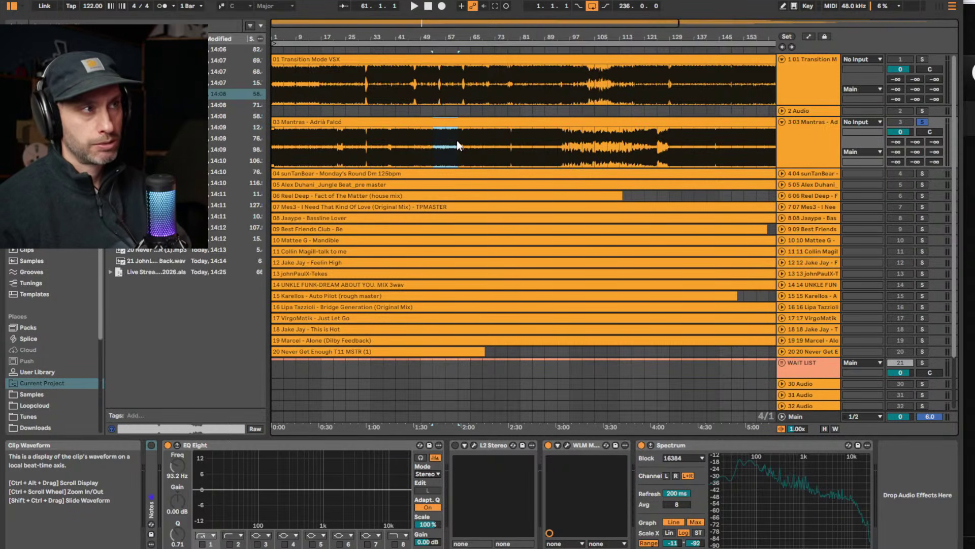
Play the Mantras clip from about bar 61 and stop it at bar 72, with the following section in view
{"action": "left_click", "coordinate": [457, 51]}
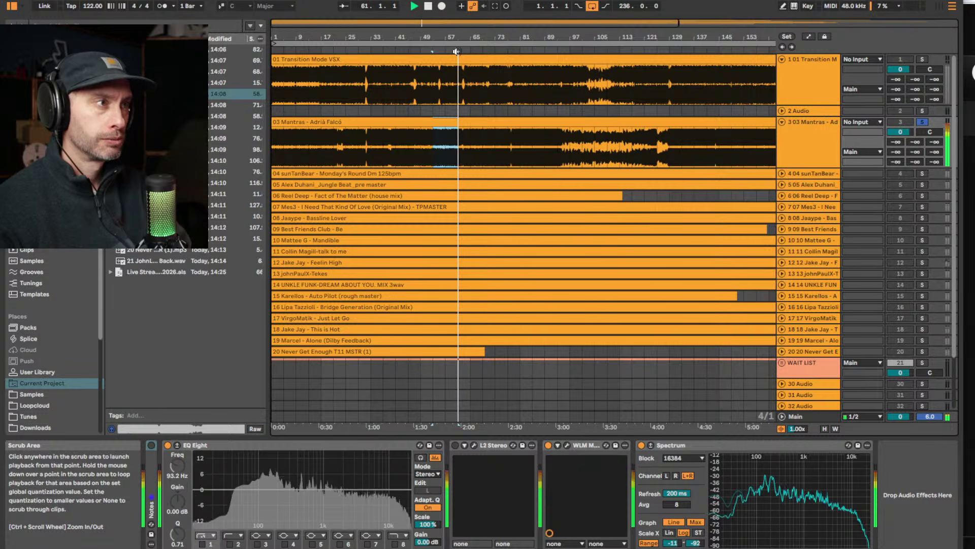
{"action": "left_click_drag", "start_coordinate": [476, 37], "coordinate": [475, 29]}
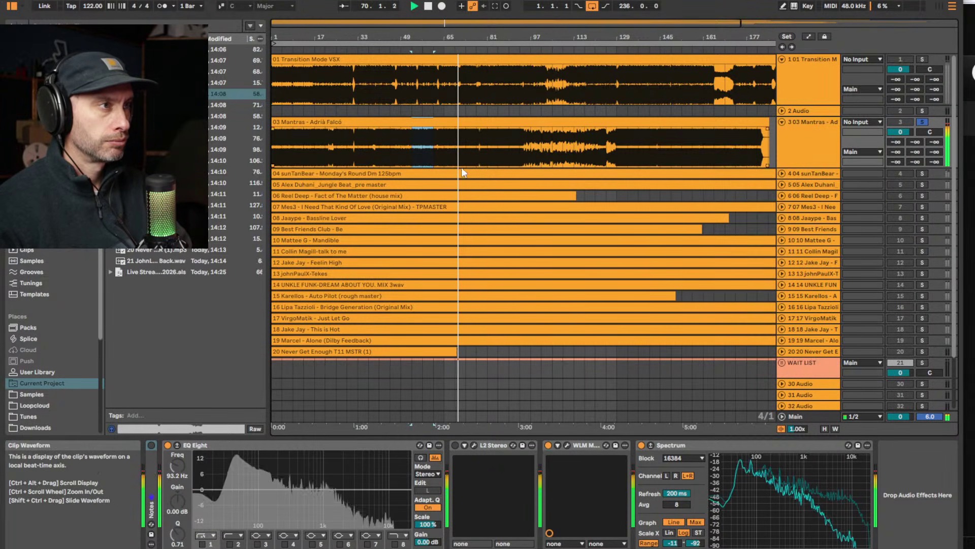
{"action": "left_click_drag", "start_coordinate": [503, 38], "coordinate": [502, 28]}
{"action": "left_click_drag", "start_coordinate": [412, 37], "coordinate": [412, 28]}
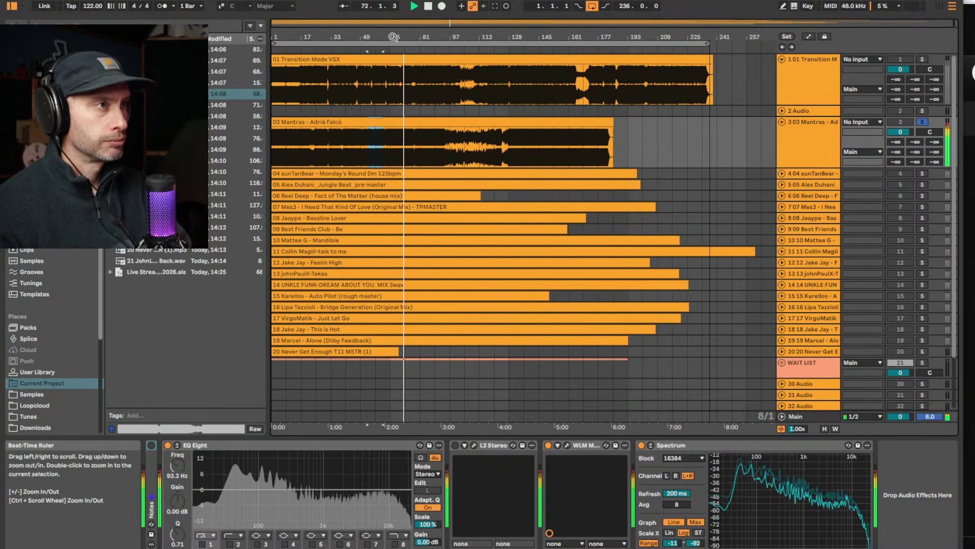
{"action": "scroll", "coordinate": [396, 101], "scroll_direction": "up", "scroll_amount": 5}
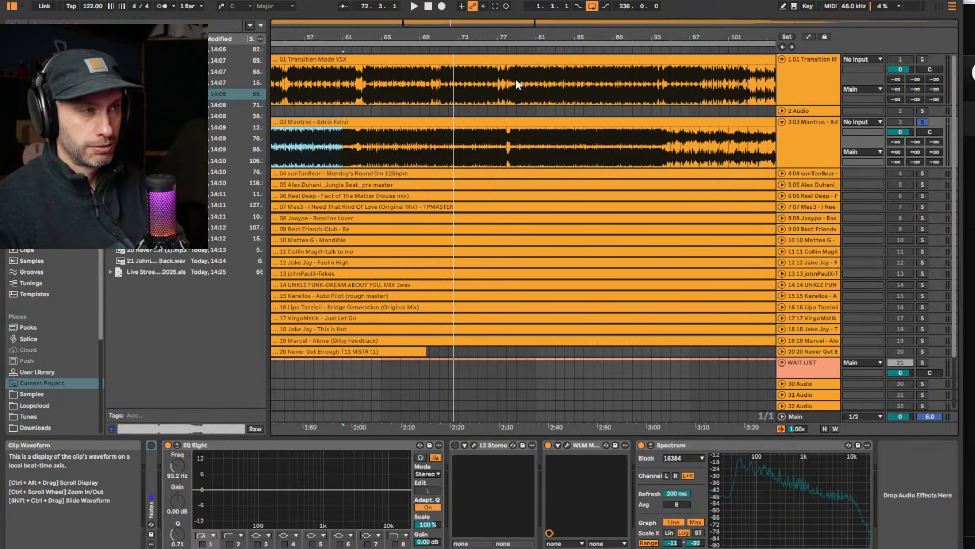
Place the insert marker at bar 74 of Mantras, and play the track from about bar 76 to bar 81
{"action": "left_click", "coordinate": [467, 148]}
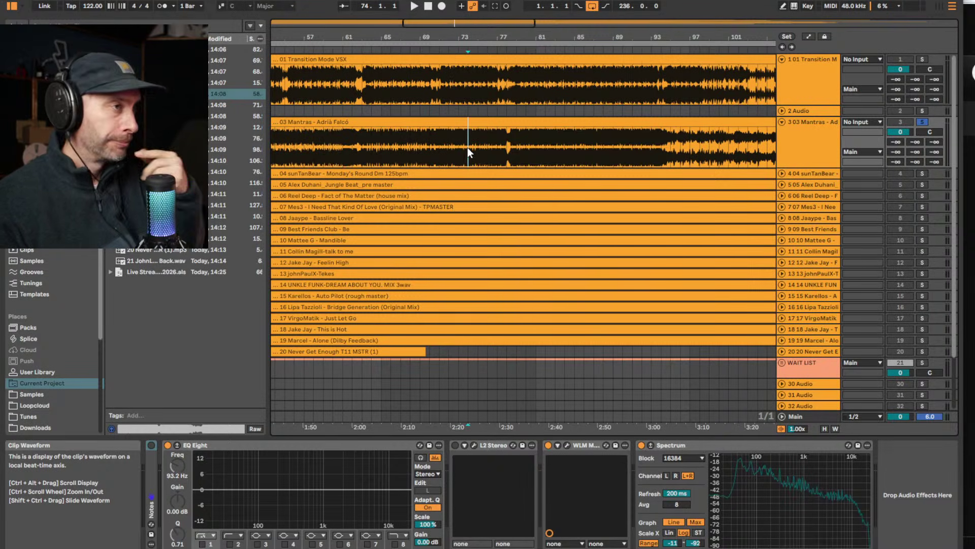
{"action": "left_click", "coordinate": [491, 50]}
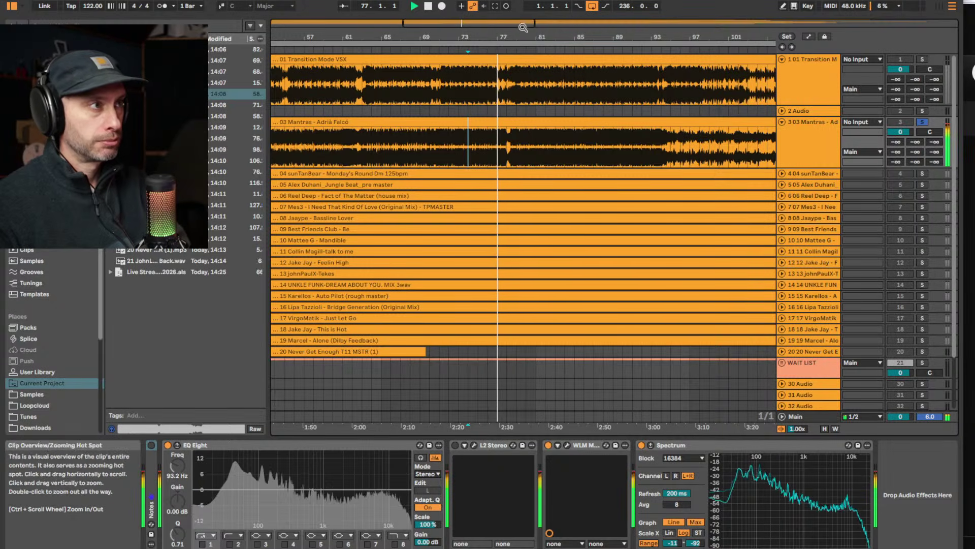
{"action": "left_click_drag", "start_coordinate": [508, 38], "coordinate": [508, 25]}
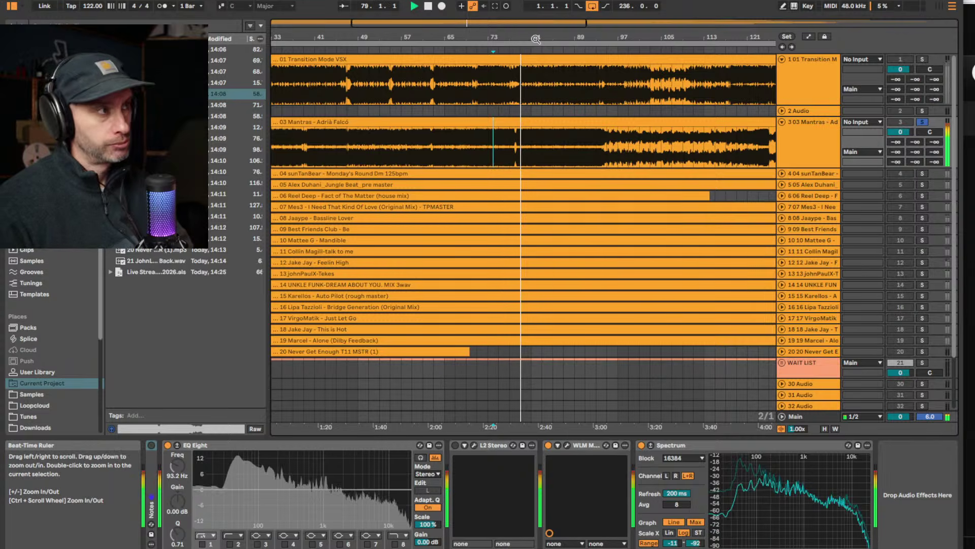
{"action": "left_click_drag", "start_coordinate": [546, 42], "coordinate": [547, 46]}
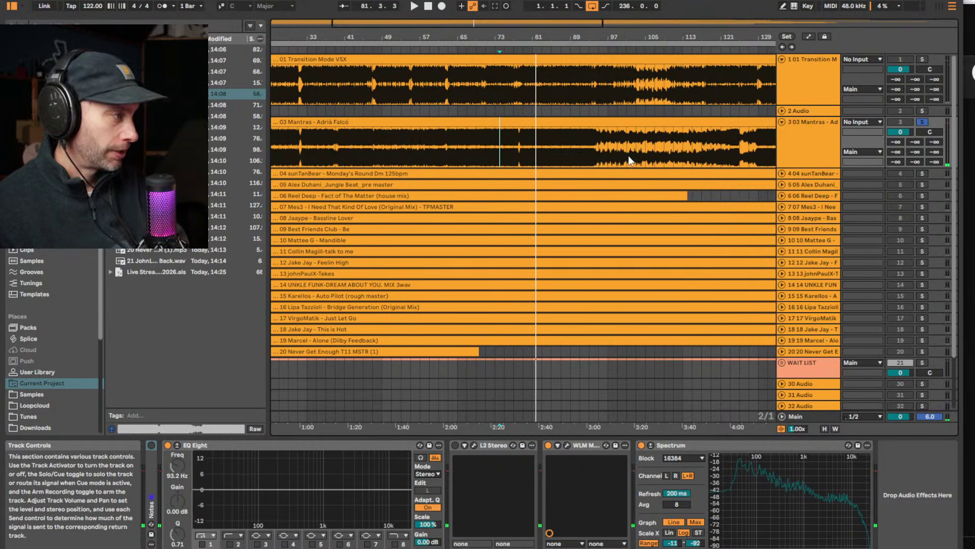
Play Mantras from about bar 86, skip ahead to about bar 93 and stop the playback at bar 95
{"action": "left_click", "coordinate": [559, 49]}
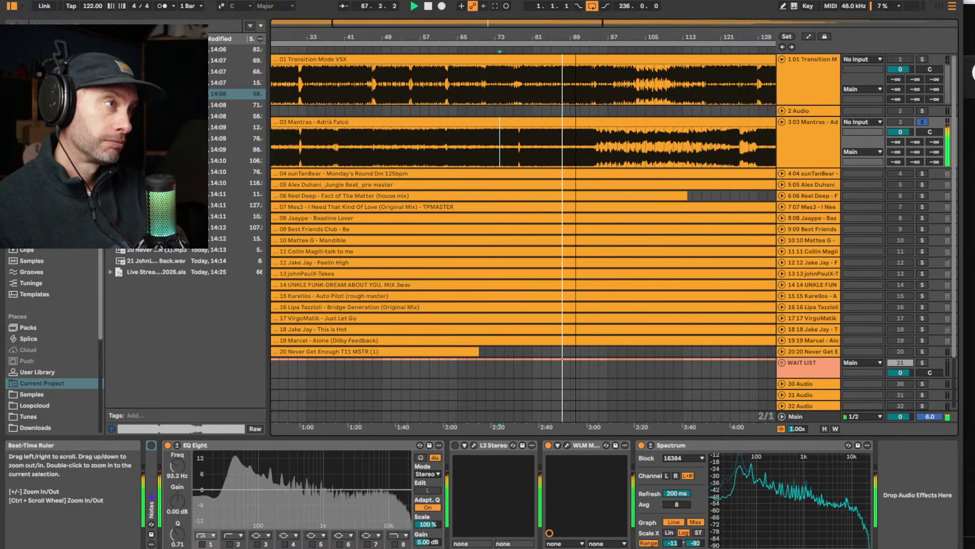
{"action": "left_click_drag", "start_coordinate": [576, 34], "coordinate": [544, 34]}
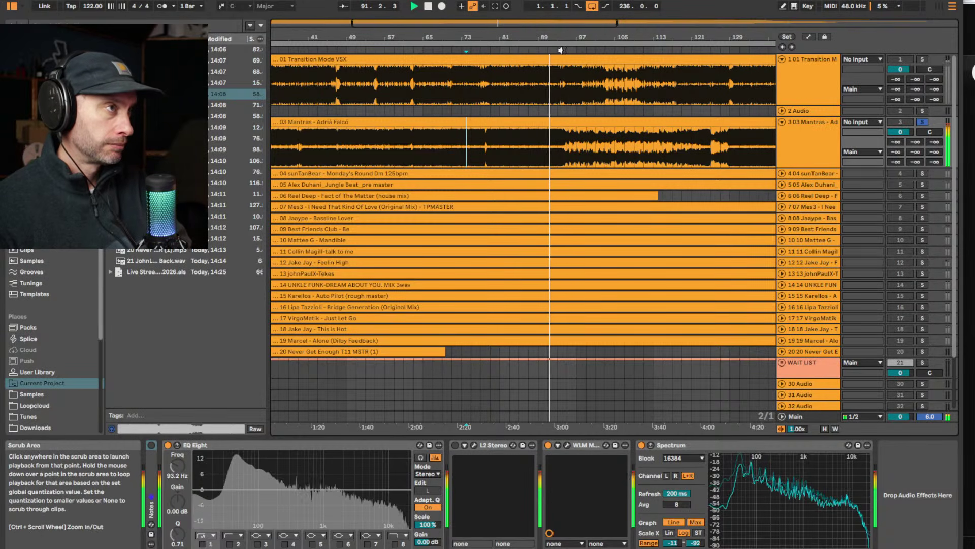
{"action": "left_click", "coordinate": [561, 50]}
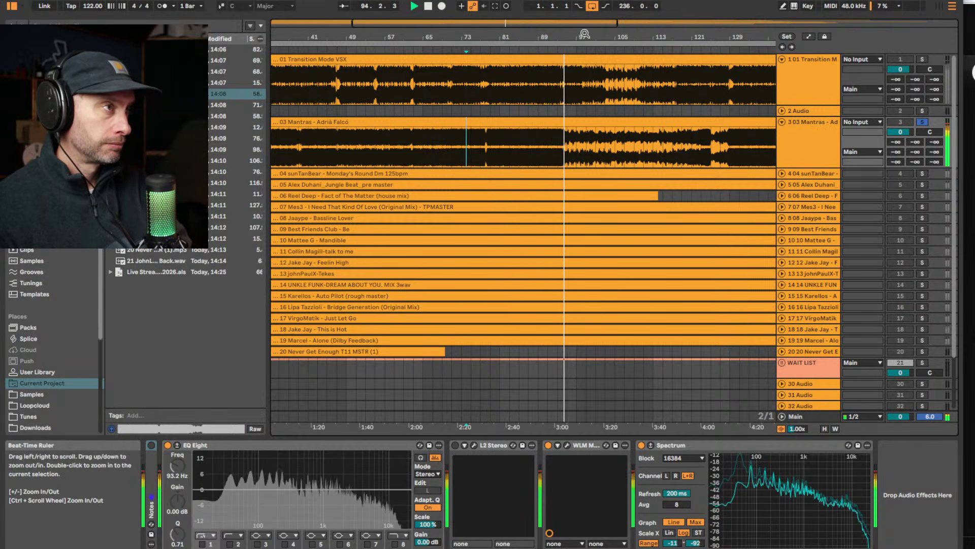
{"action": "left_click_drag", "start_coordinate": [561, 37], "coordinate": [559, 31]}
{"action": "key", "text": "space"}
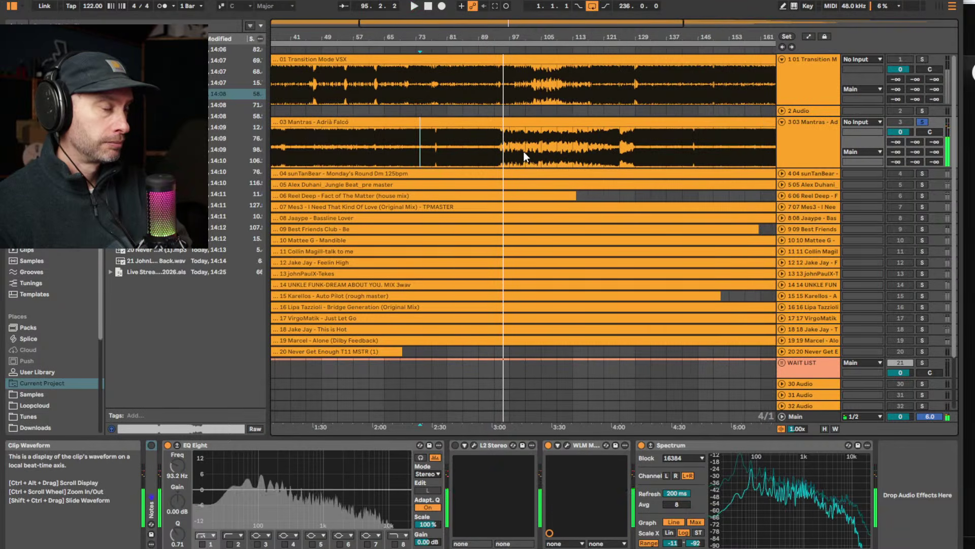
Highlight the Mantras passages from bar 93 to 121 and from bar 121 to 129, and briefly play from bar 113
{"action": "left_click_drag", "start_coordinate": [455, 143], "coordinate": [495, 143]}
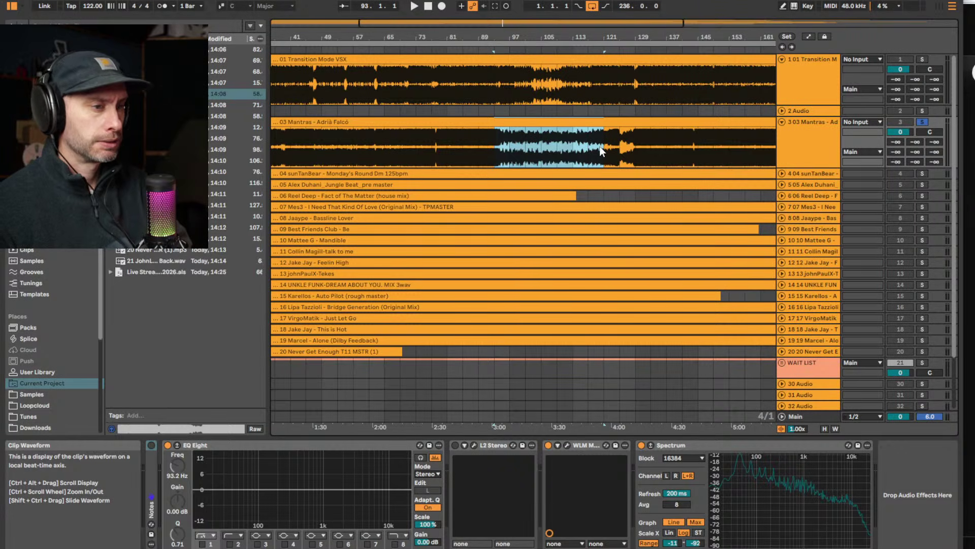
{"action": "left_click_drag", "start_coordinate": [633, 148], "coordinate": [504, 149]}
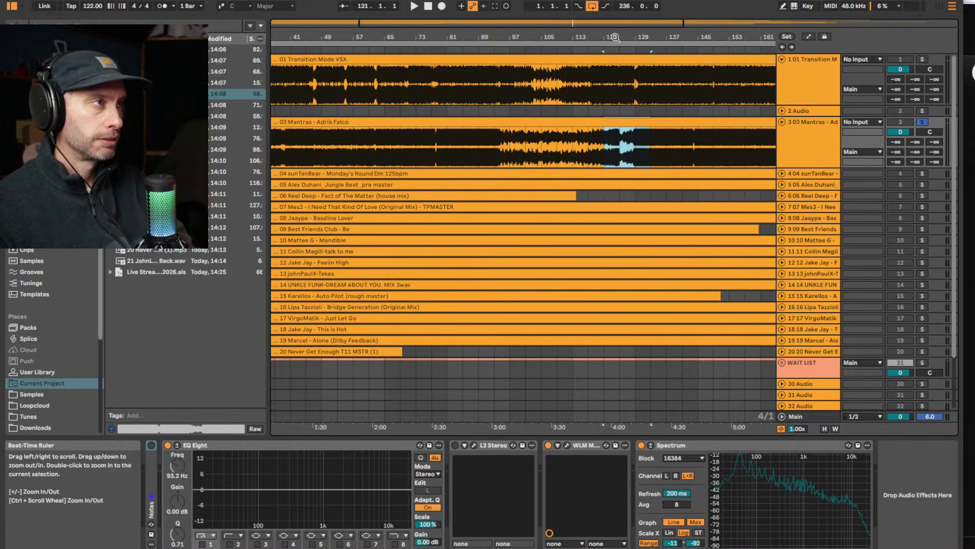
{"action": "left_click_drag", "start_coordinate": [614, 51], "coordinate": [527, 39]}
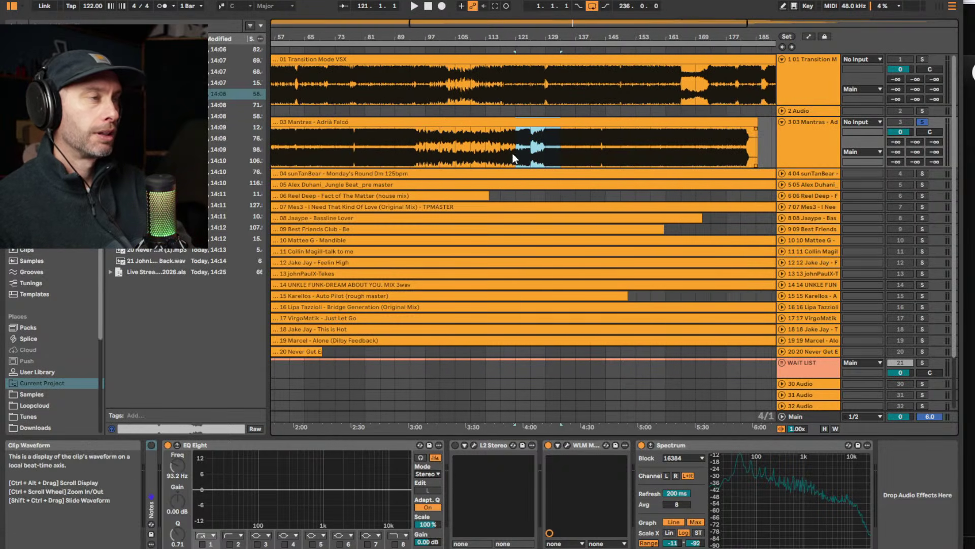
{"action": "left_click_drag", "start_coordinate": [513, 154], "coordinate": [541, 149]}
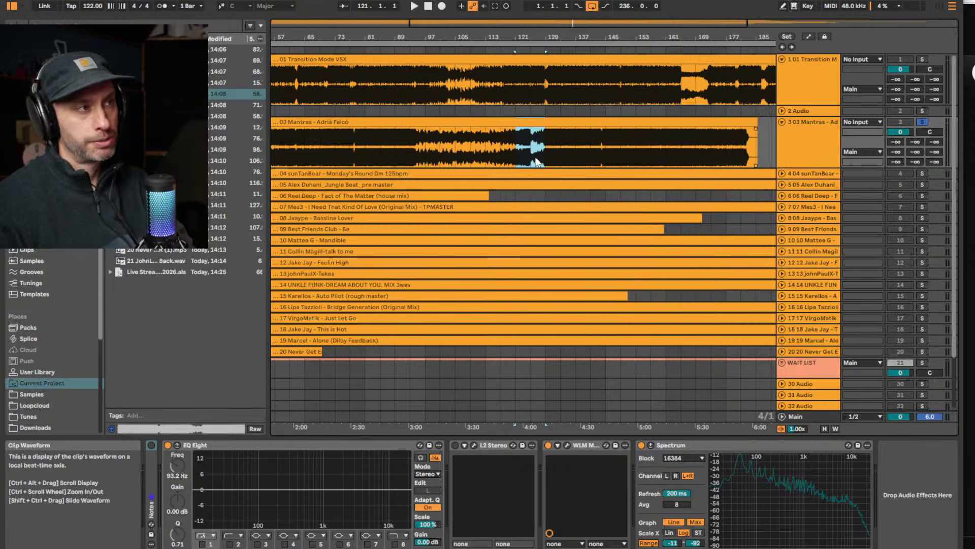
{"action": "left_click", "coordinate": [486, 48]}
{"action": "key", "text": "space"}
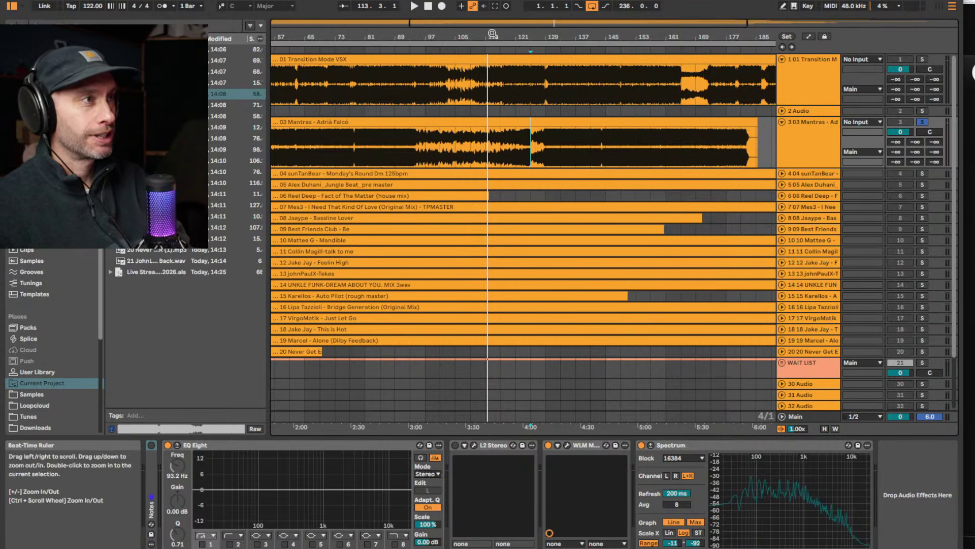
Highlight the Mantras build-up as bars 115 to 129, 113 to 129 and 121 to 129, and place the insert marker at bar 121
{"action": "left_click_drag", "start_coordinate": [492, 34], "coordinate": [513, 132]}
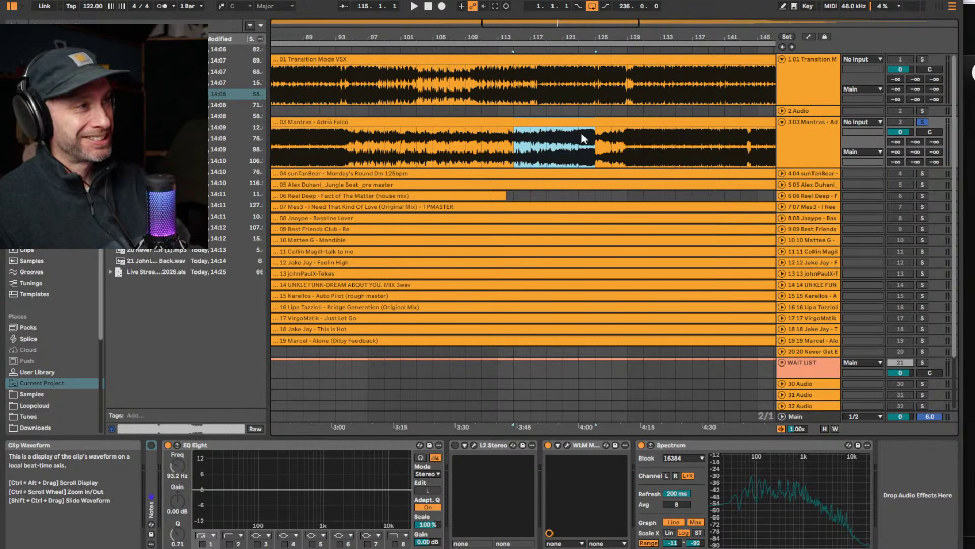
{"action": "left_click_drag", "start_coordinate": [511, 148], "coordinate": [636, 154]}
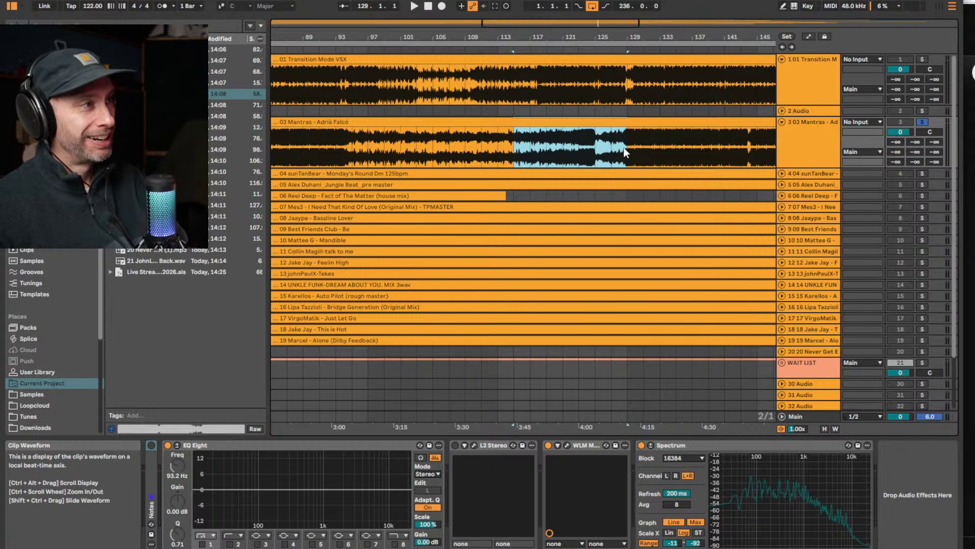
{"action": "left_click", "coordinate": [505, 153]}
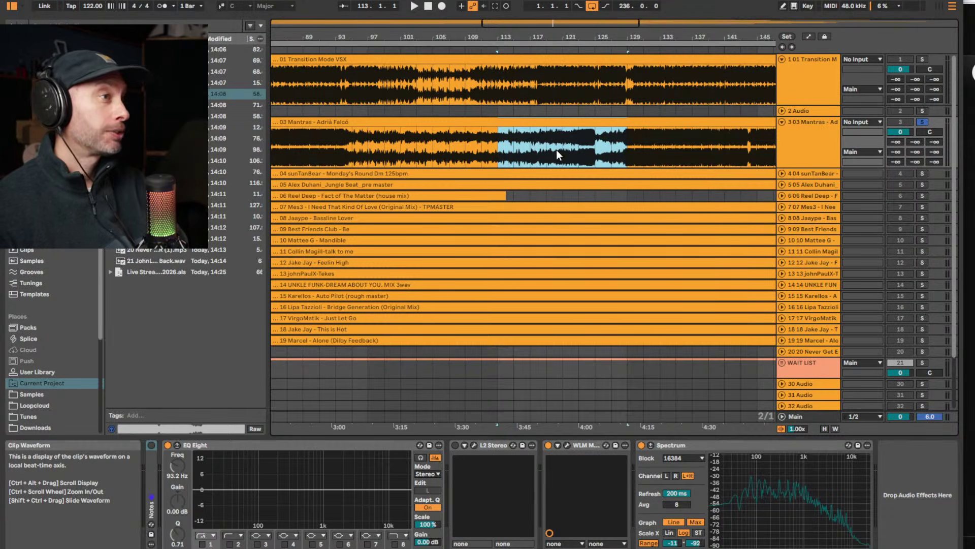
{"action": "left_click_drag", "start_coordinate": [563, 152], "coordinate": [640, 151]}
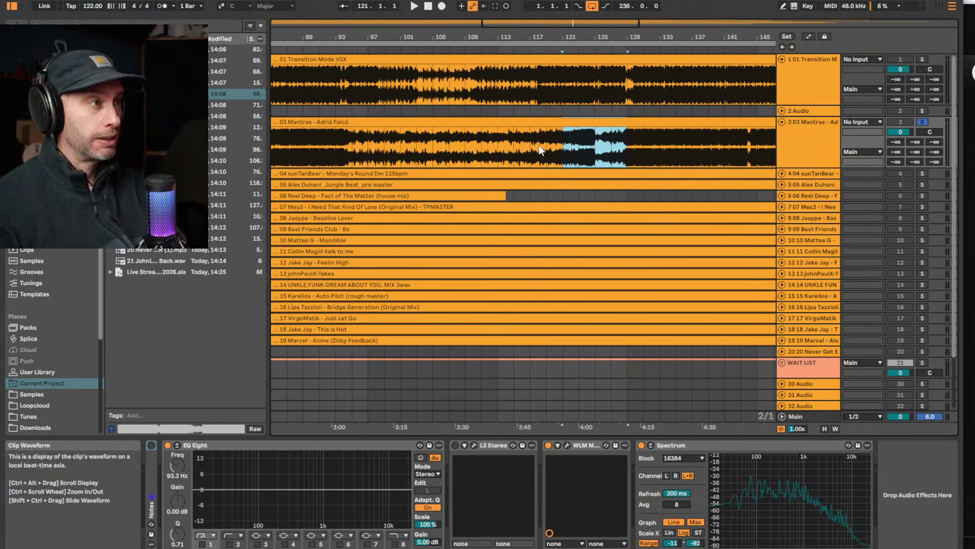
{"action": "left_click_drag", "start_coordinate": [513, 149], "coordinate": [599, 147]}
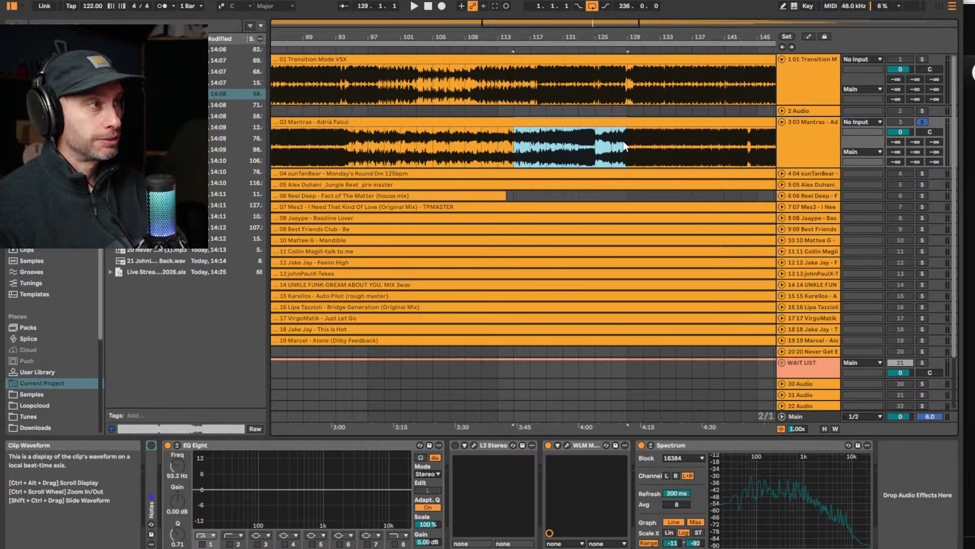
{"action": "left_click", "coordinate": [568, 154]}
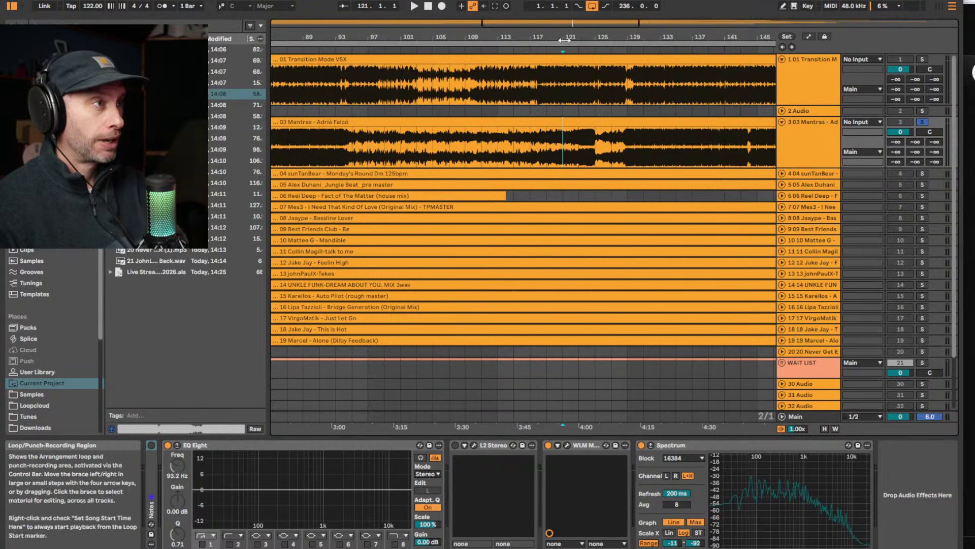
Play Mantras from about bar 120 through the break, and skip the playback ahead to about bar 157
{"action": "left_click_drag", "start_coordinate": [567, 36], "coordinate": [567, 30]}
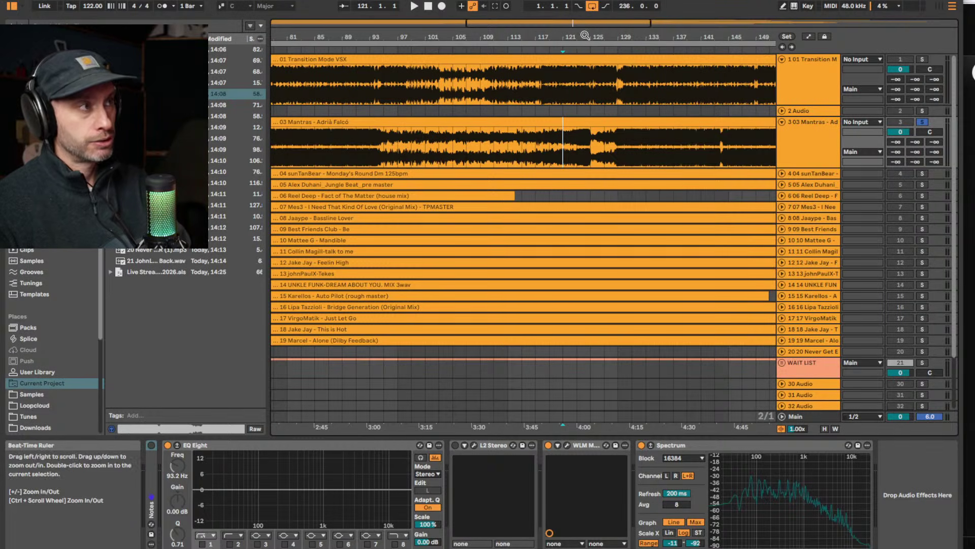
{"action": "left_click_drag", "start_coordinate": [582, 39], "coordinate": [579, 48]}
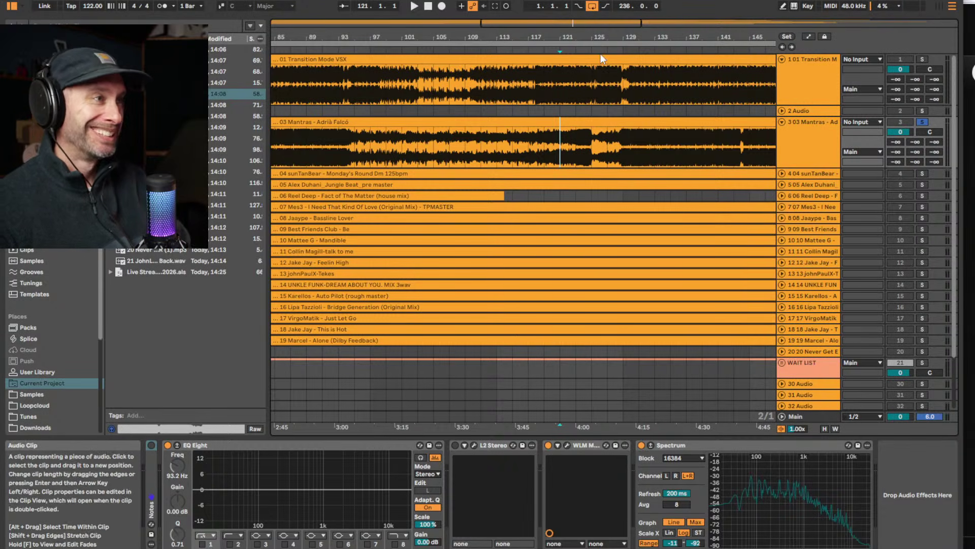
{"action": "left_click_drag", "start_coordinate": [573, 40], "coordinate": [574, 85]}
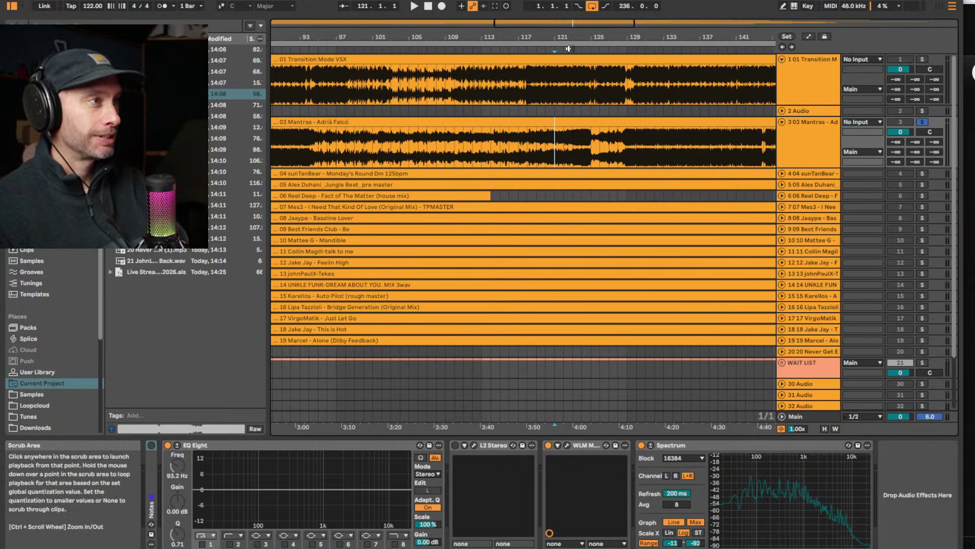
{"action": "left_click", "coordinate": [545, 51]}
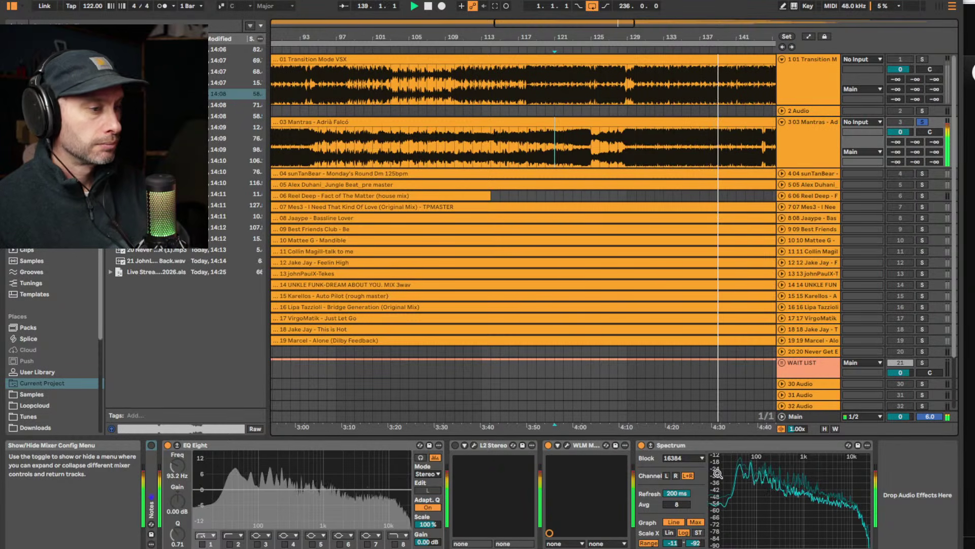
{"action": "left_click_drag", "start_coordinate": [667, 36], "coordinate": [667, 5]}
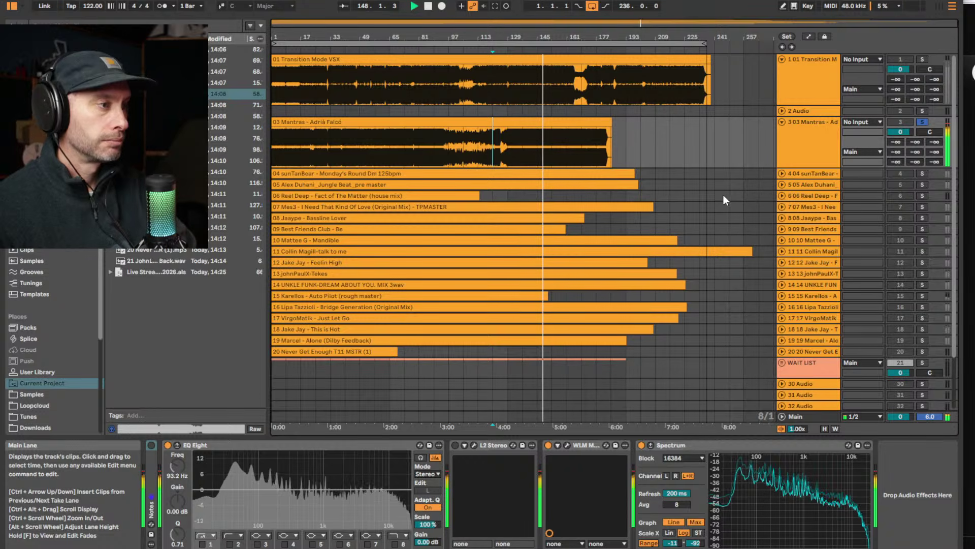
{"action": "left_click", "coordinate": [562, 48]}
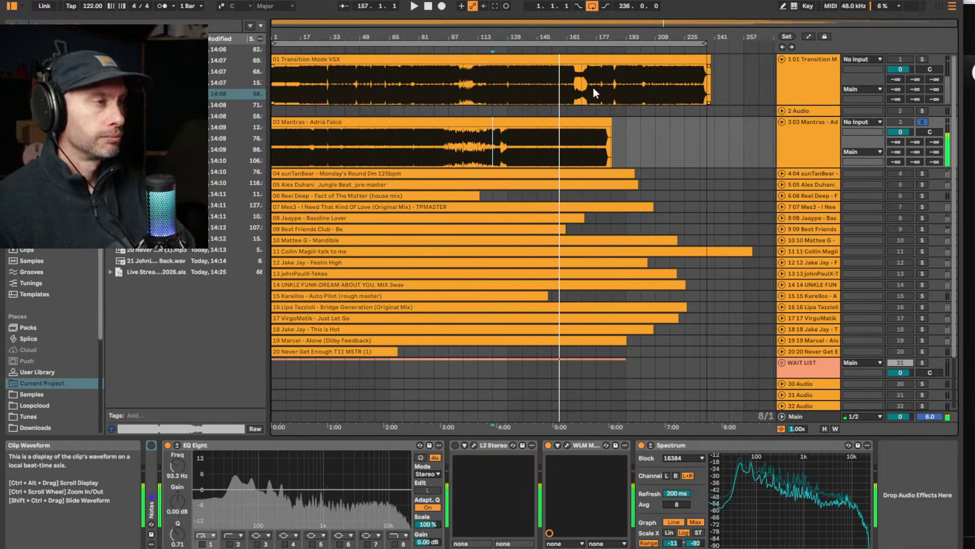
Stop the playback at bar 157, and highlight Mantras from bar 161 to bar 177 and finally the whole clip
{"action": "left_click_drag", "start_coordinate": [568, 161], "coordinate": [582, 161]}
{"action": "key", "text": "space"}
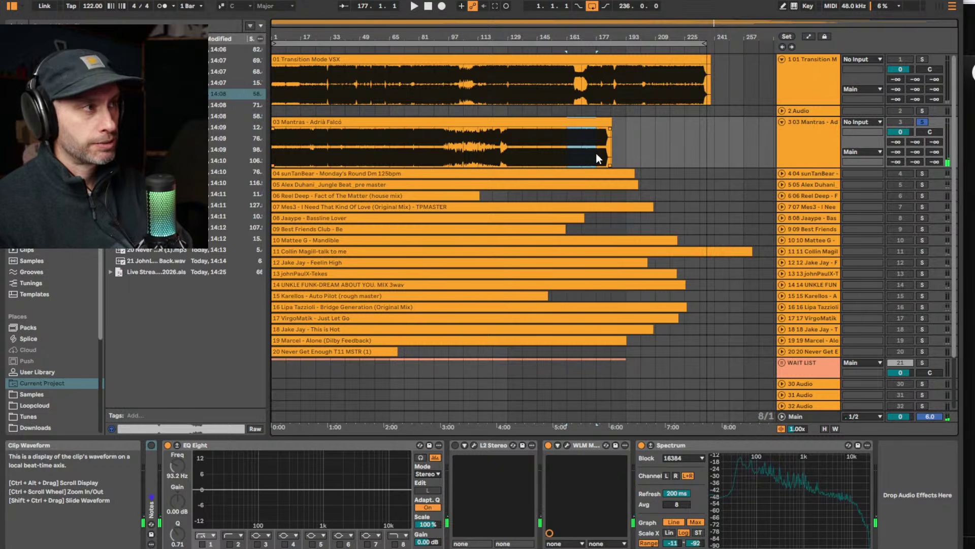
{"action": "left_click", "coordinate": [592, 152]}
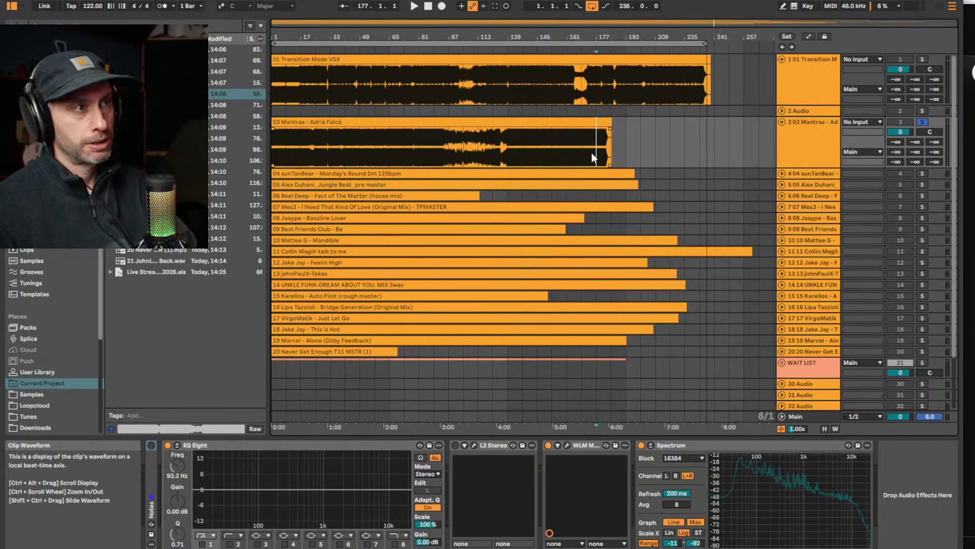
{"action": "left_click", "coordinate": [609, 121]}
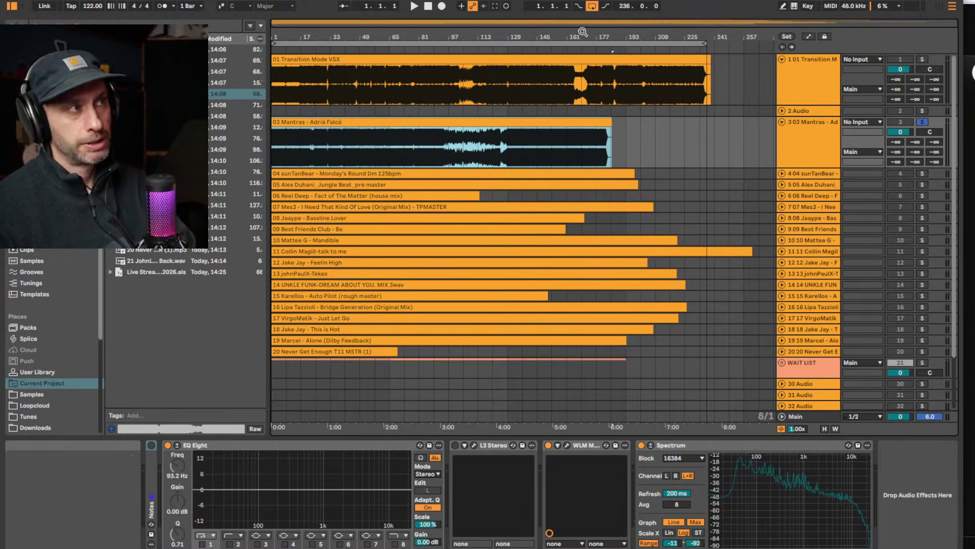
Highlight the Mantras passage from bar 139 to bar 143 and the longer stretch from bar 57 to bar 137
{"action": "left_click_drag", "start_coordinate": [585, 38], "coordinate": [585, 66]}
{"action": "left_click_drag", "start_coordinate": [768, 37], "coordinate": [775, 34]}
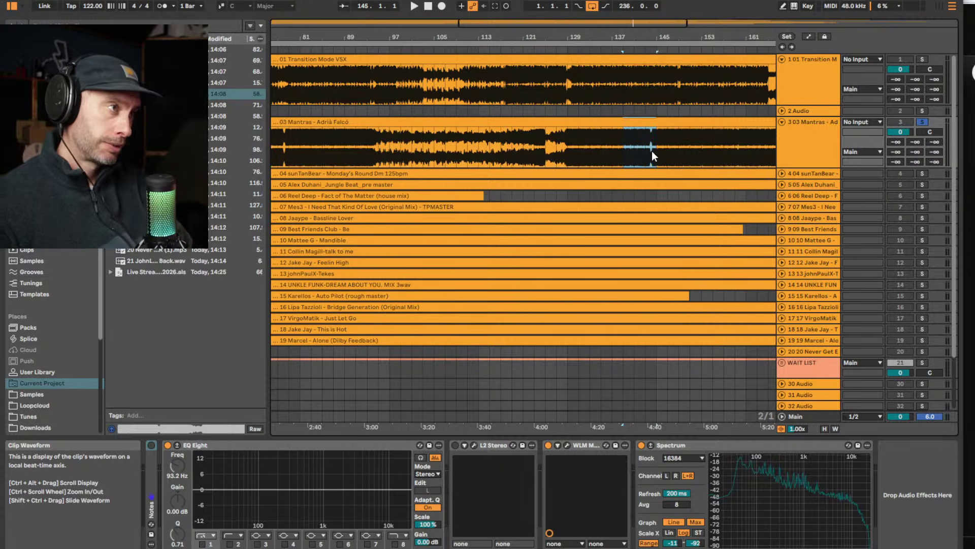
{"action": "key", "text": "shift+Left"}
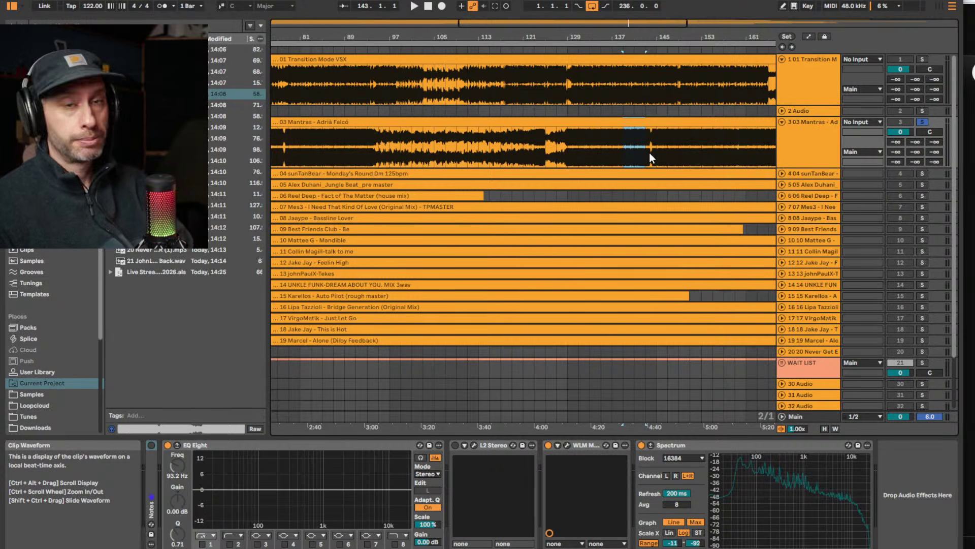
{"action": "left_click_drag", "start_coordinate": [649, 38], "coordinate": [647, 13]}
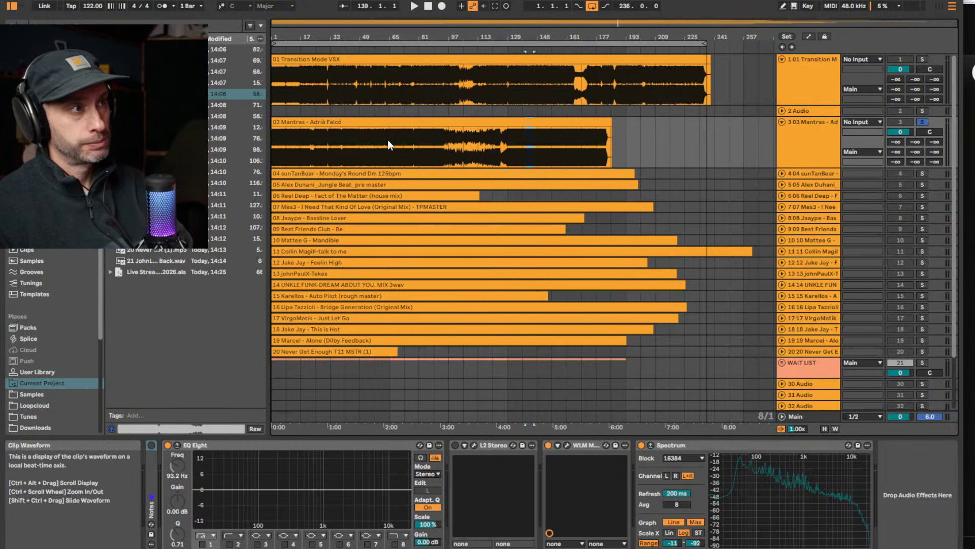
{"action": "left_click_drag", "start_coordinate": [388, 145], "coordinate": [457, 145]}
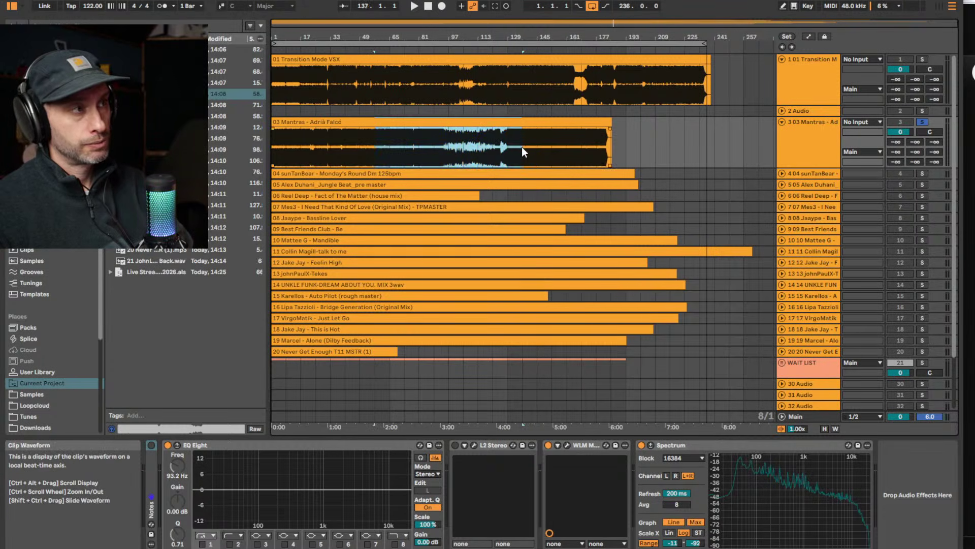
Collapse the Mantras track and solo track 04 sunTanBear - Monday's Round
{"action": "left_click", "coordinate": [781, 122]}
{"action": "left_click", "coordinate": [922, 133]}
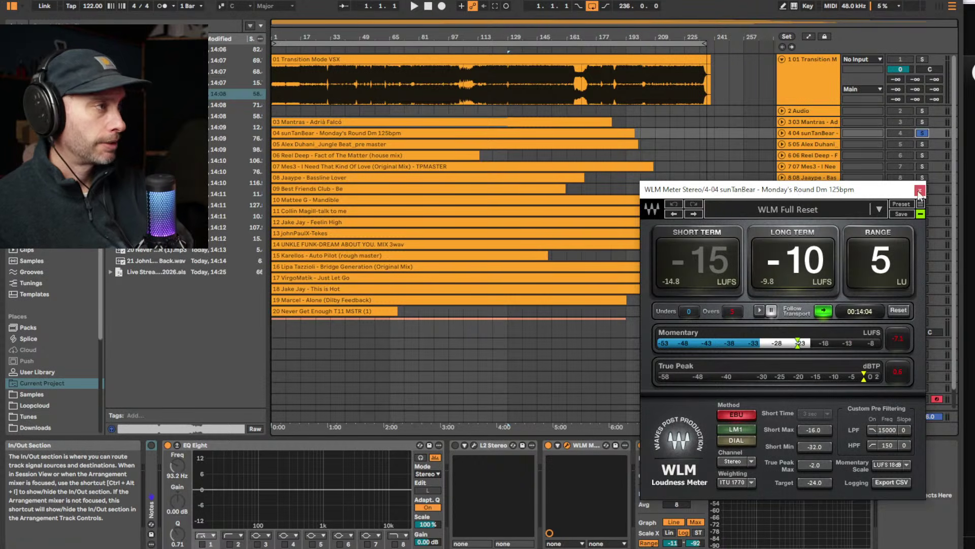
Close the WLM loudness meter window and select the sunTanBear - Monday's Round track and its clip
{"action": "left_click", "coordinate": [921, 190]}
{"action": "left_click", "coordinate": [793, 133]}
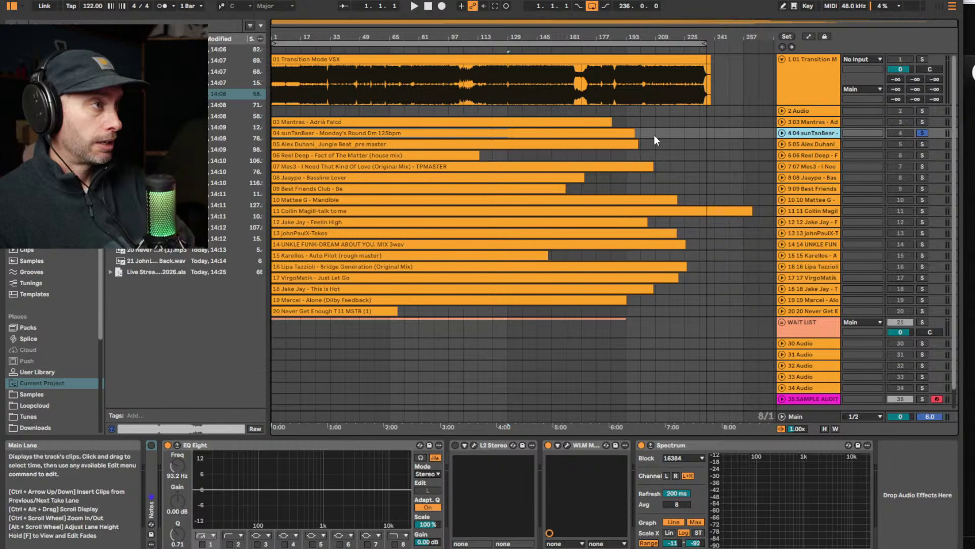
{"action": "left_click", "coordinate": [338, 135]}
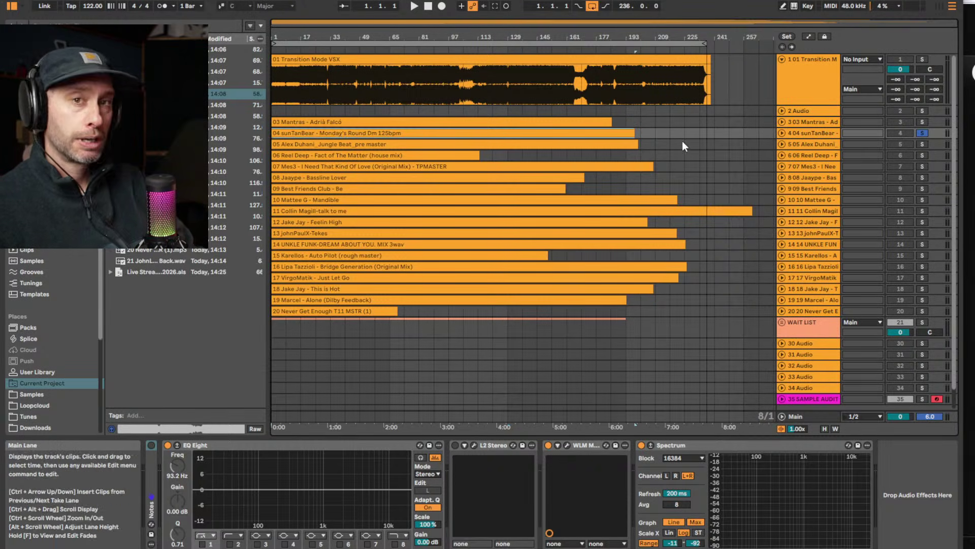
Expand the sunTanBear - Monday's Round track, select its clip and play it from bar 1
{"action": "left_click", "coordinate": [781, 133]}
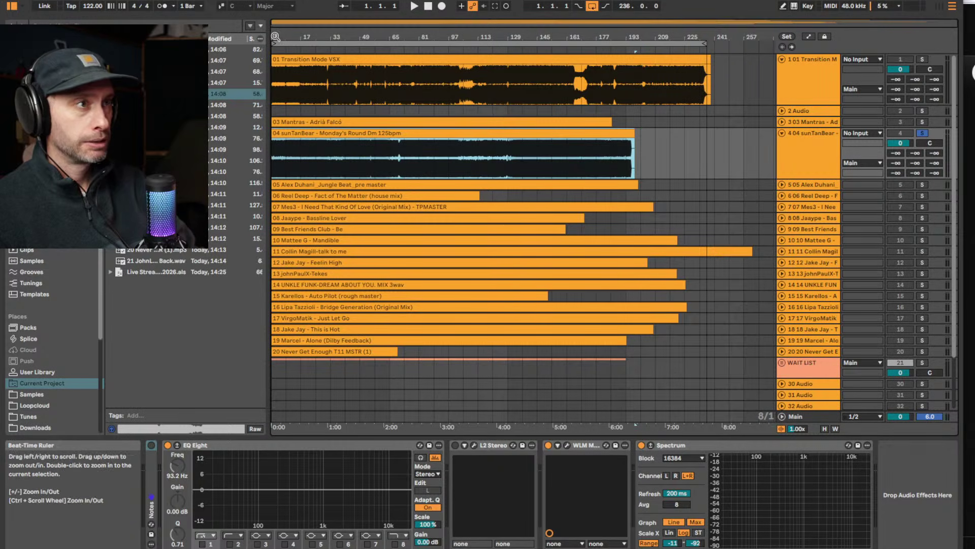
{"action": "left_click_drag", "start_coordinate": [276, 36], "coordinate": [275, 49]}
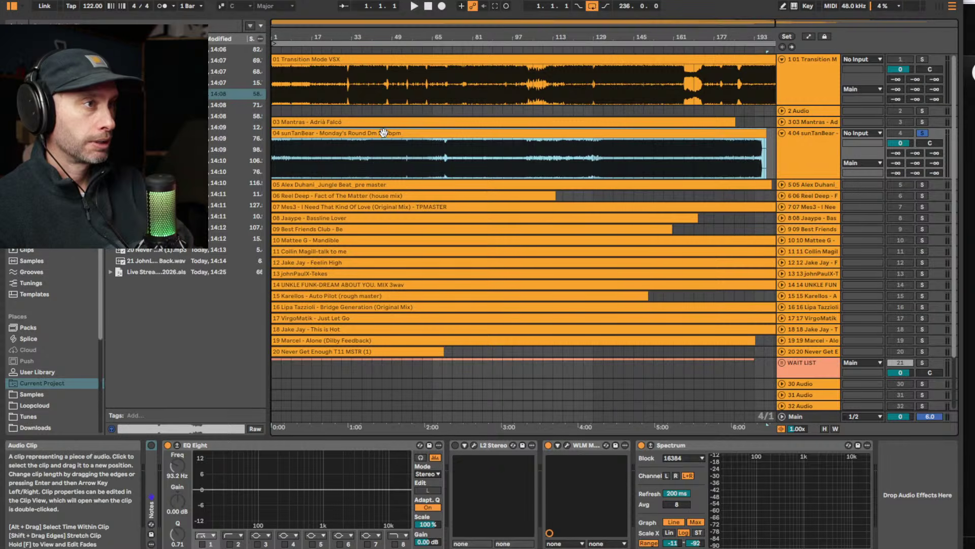
{"action": "left_click_drag", "start_coordinate": [295, 158], "coordinate": [422, 160]}
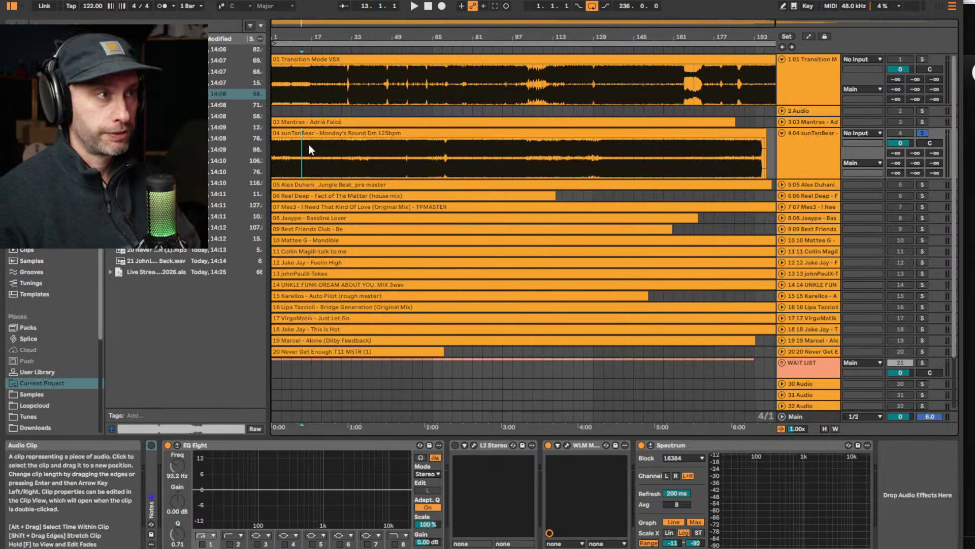
{"action": "left_click", "coordinate": [285, 145]}
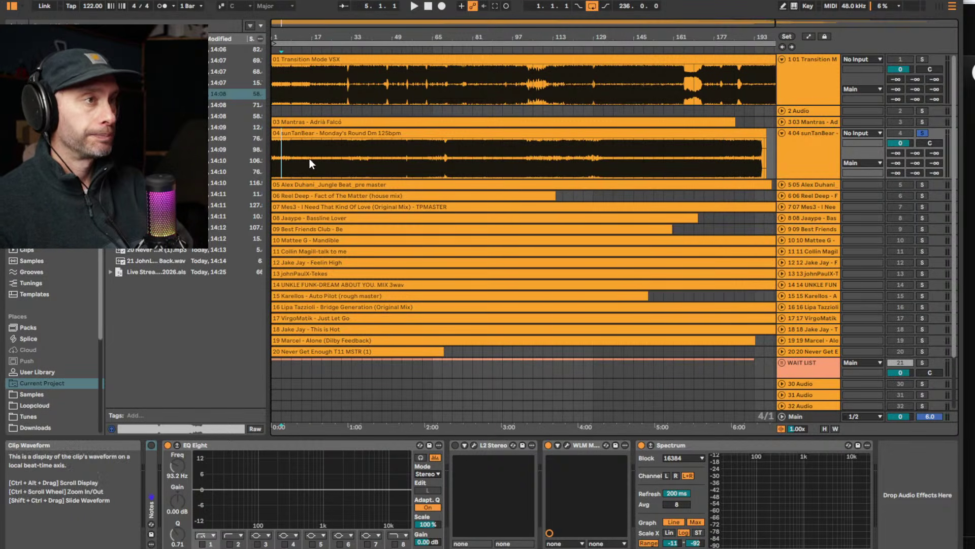
{"action": "left_click", "coordinate": [315, 133]}
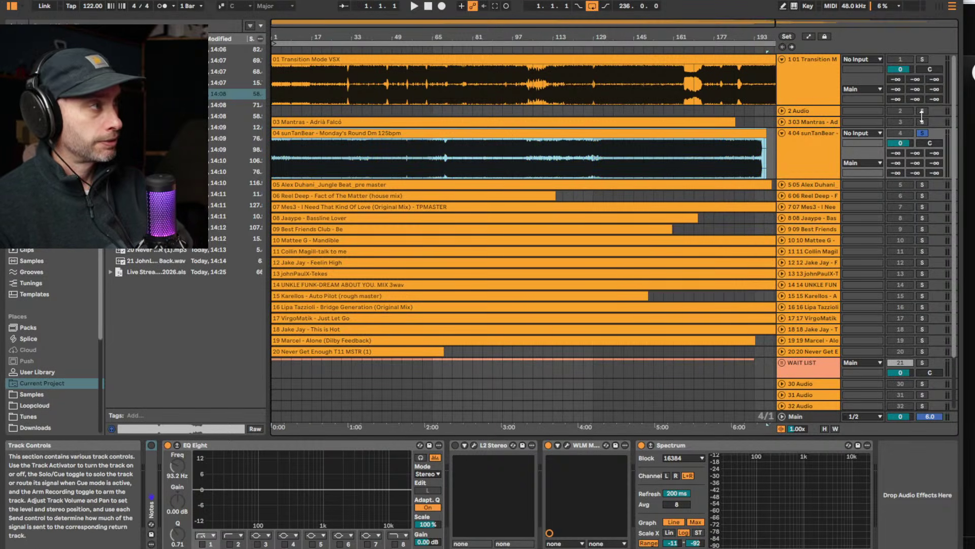
{"action": "key", "text": "space"}
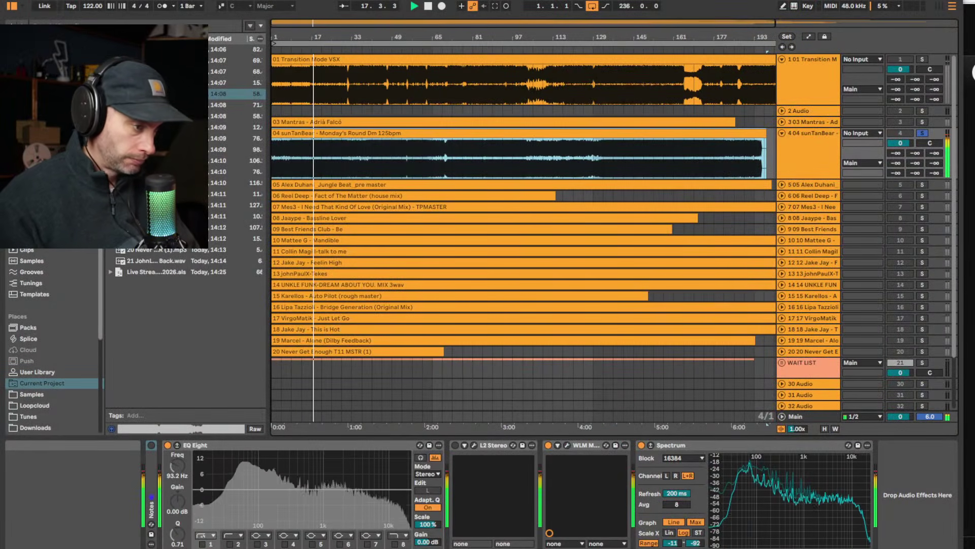
Move the playback start of Monday's Round to bar 25 and play a short moment from there
{"action": "left_click", "coordinate": [333, 148]}
{"action": "key", "text": "space"}
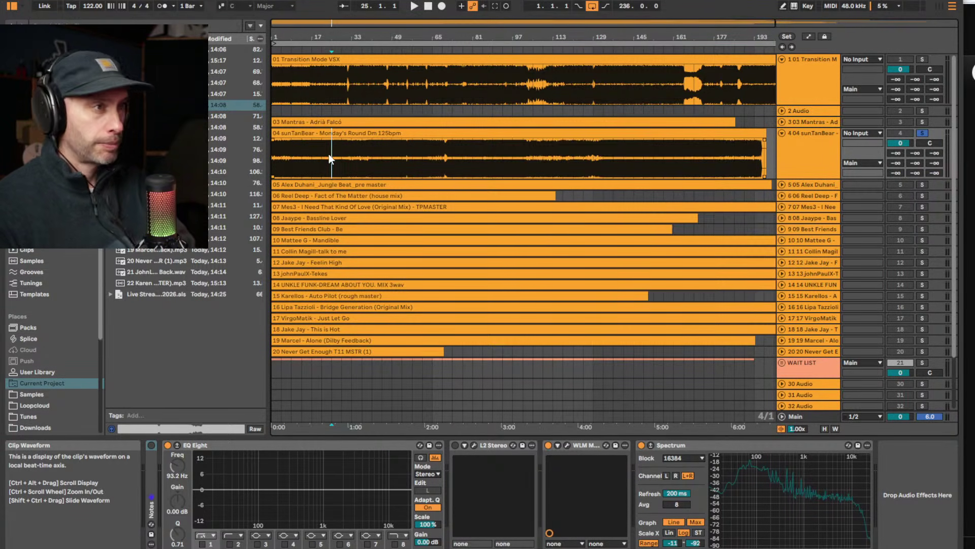
{"action": "left_click_drag", "start_coordinate": [331, 152], "coordinate": [351, 145]}
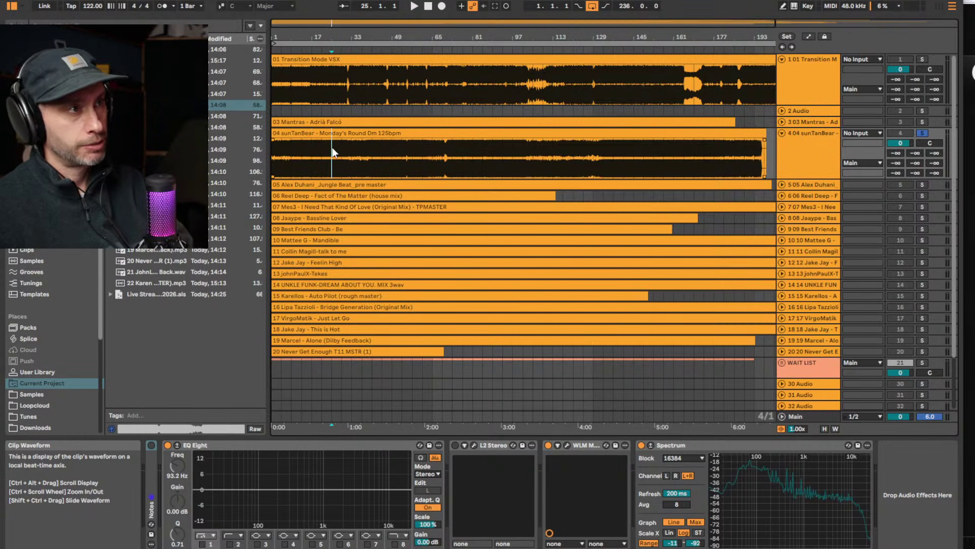
{"action": "key", "text": "space"}
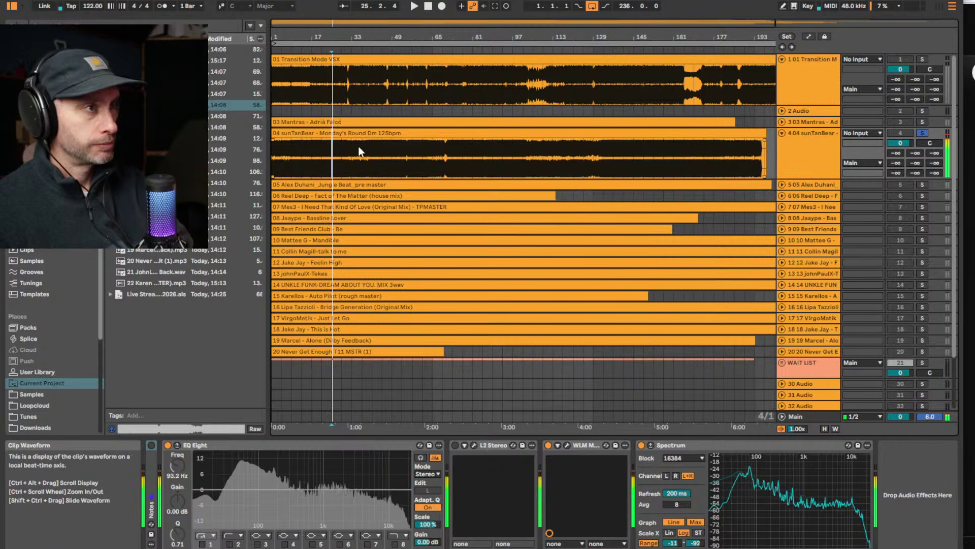
{"action": "key", "text": "space"}
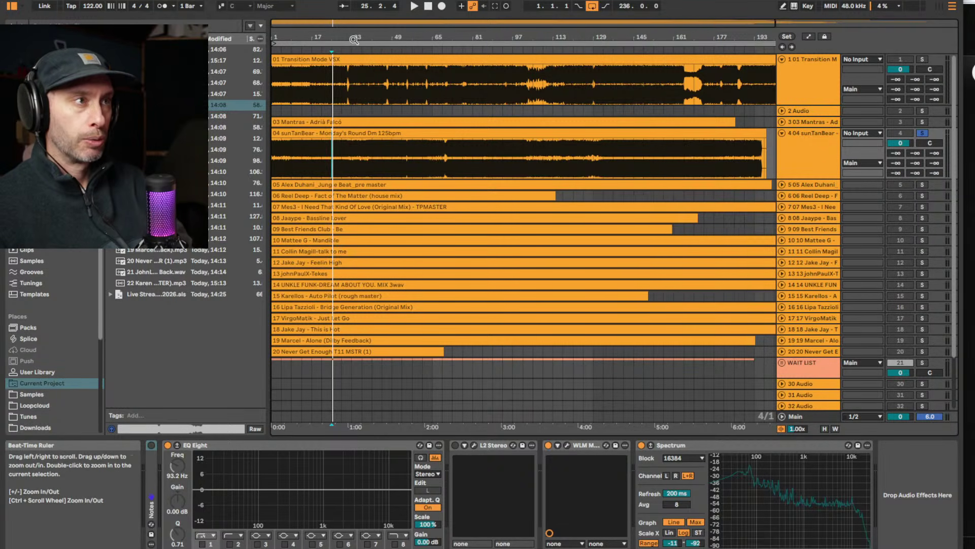
Listen to Monday's Round from about bar 29 to bar 46 with its track selected, checking the arrangement and spectrum
{"action": "left_click_drag", "start_coordinate": [353, 40], "coordinate": [353, 53]}
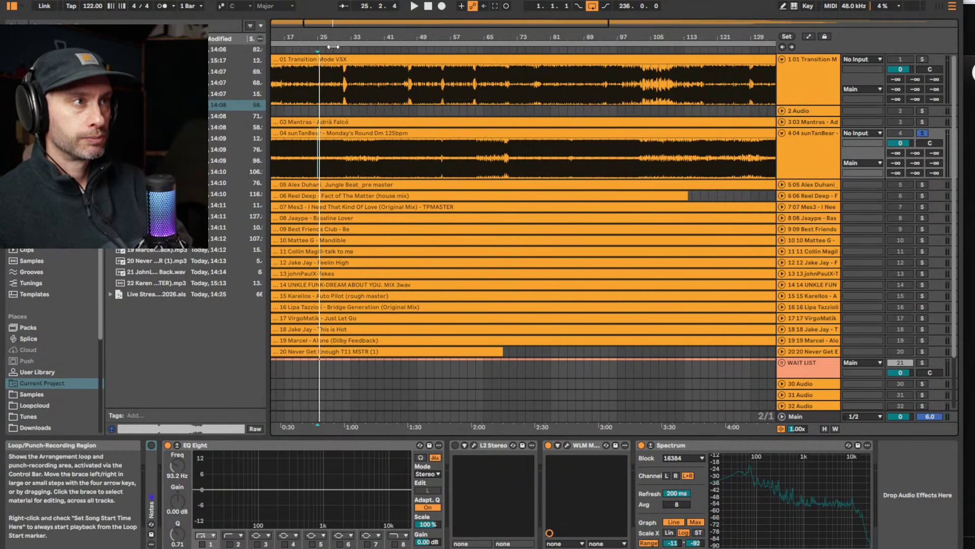
{"action": "left_click", "coordinate": [333, 49]}
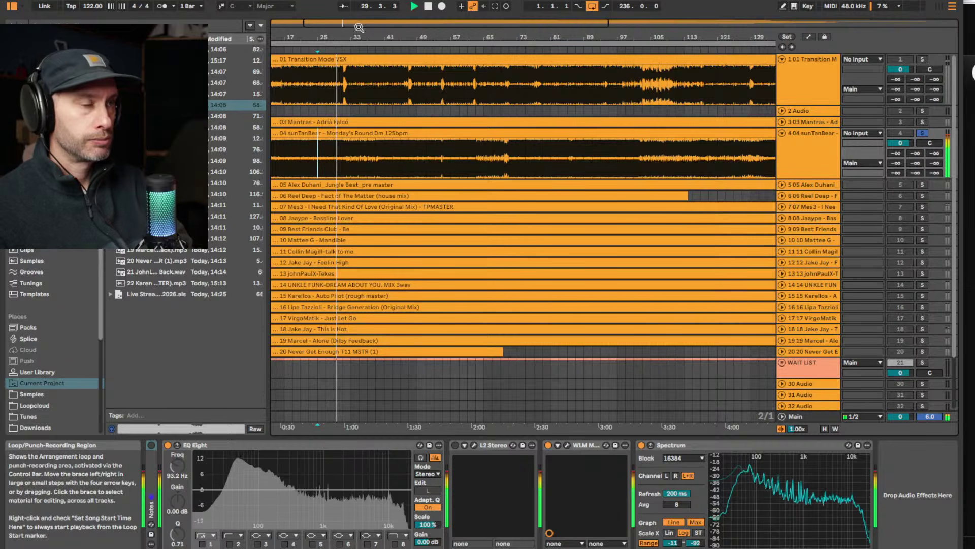
{"action": "left_click_drag", "start_coordinate": [369, 51], "coordinate": [368, 43]}
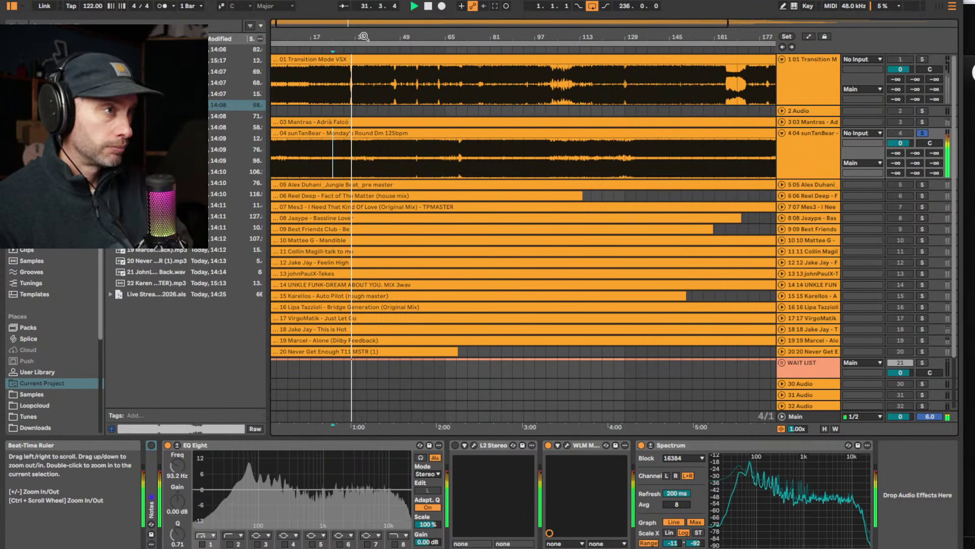
{"action": "left_click_drag", "start_coordinate": [364, 37], "coordinate": [376, 35]}
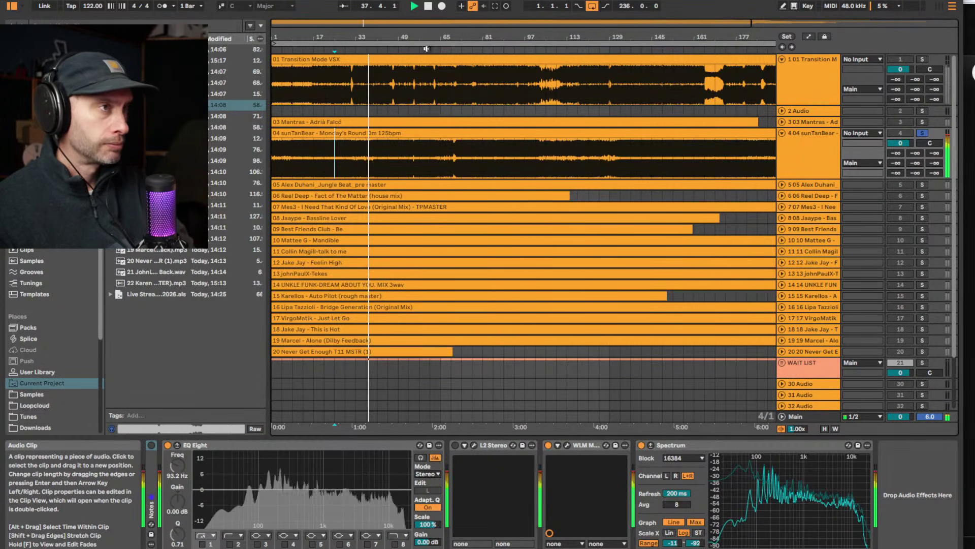
{"action": "left_click_drag", "start_coordinate": [366, 37], "coordinate": [356, 39]}
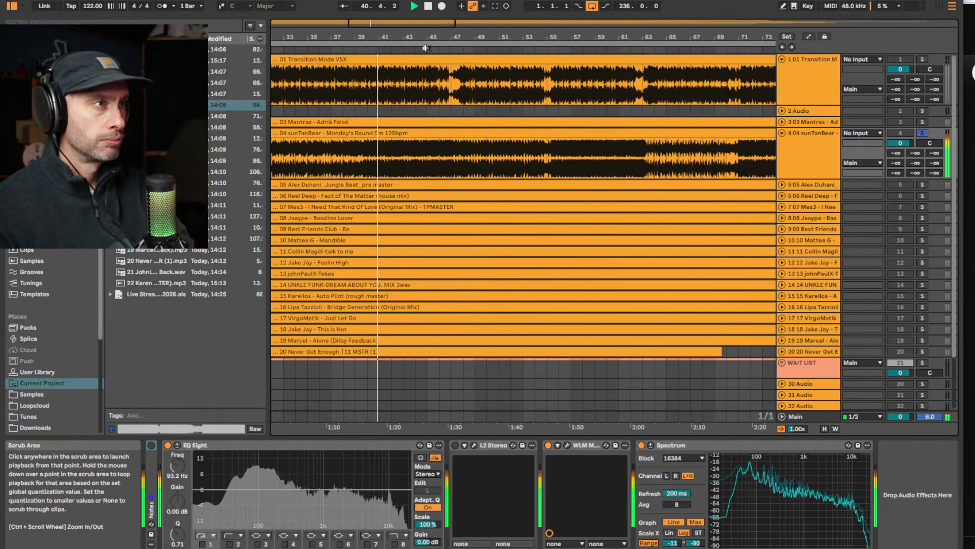
{"action": "scroll", "coordinate": [426, 48], "scroll_direction": "down", "scroll_amount": 4, "text": "ctrl"}
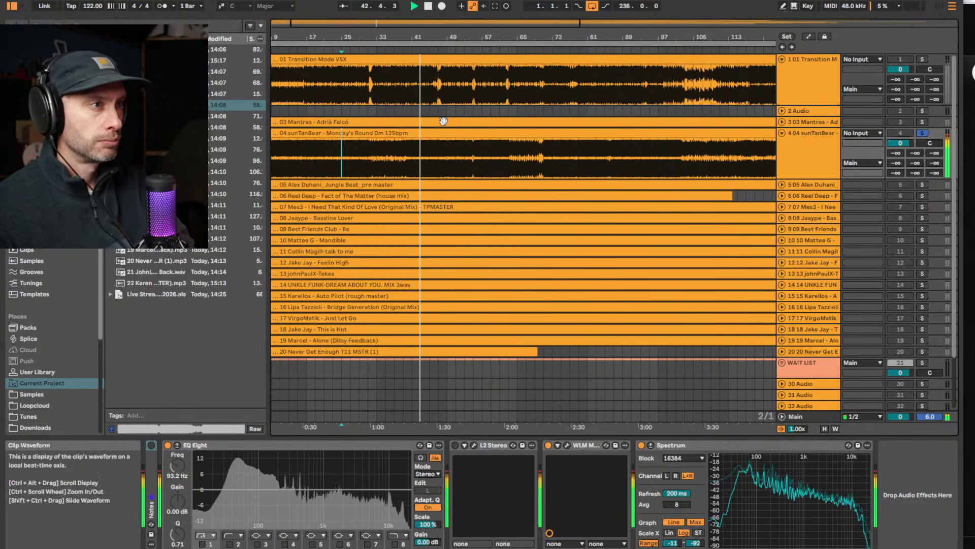
{"action": "left_click", "coordinate": [810, 134]}
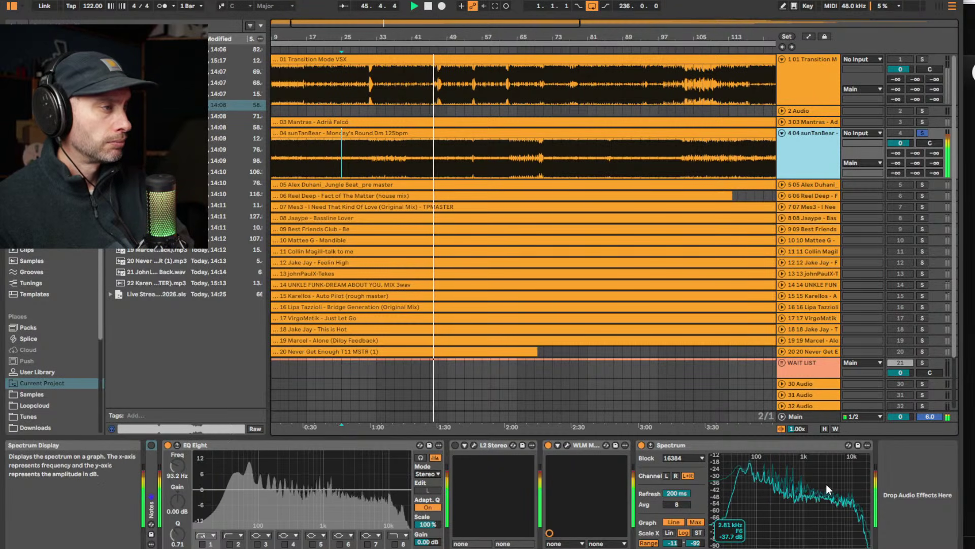
{"action": "key", "text": "space"}
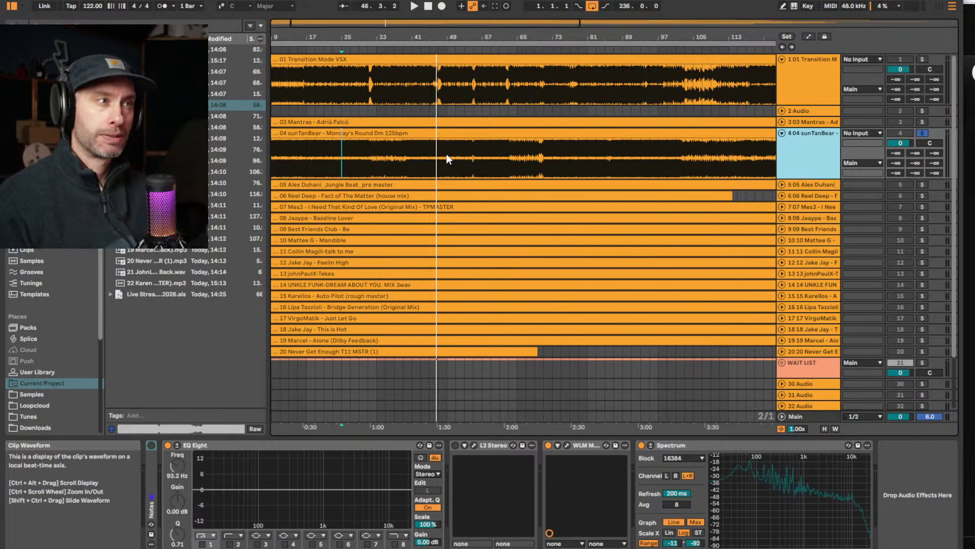
Play Monday's Round briefly from about bar 50, and replay it from about bar 49 to bar 56
{"action": "left_click", "coordinate": [456, 49]}
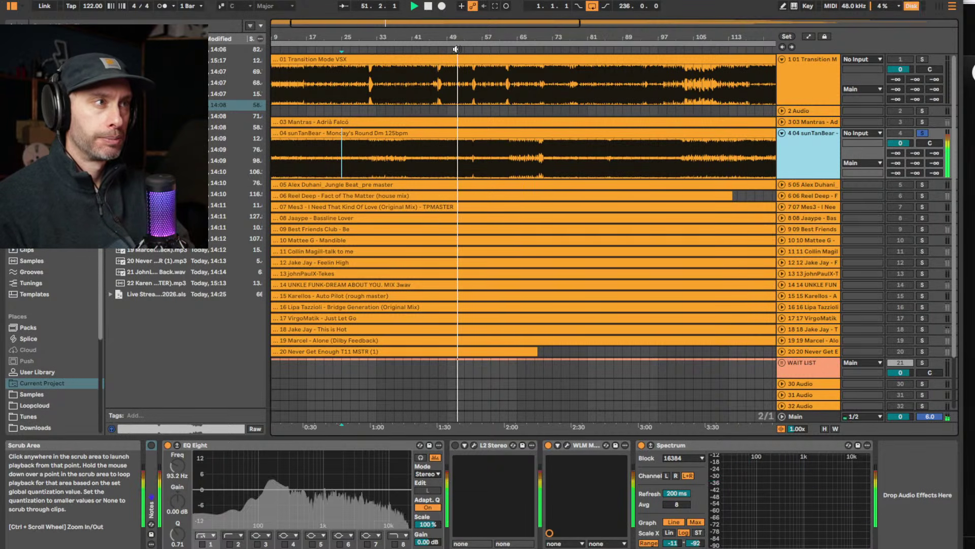
{"action": "left_click", "coordinate": [447, 163]}
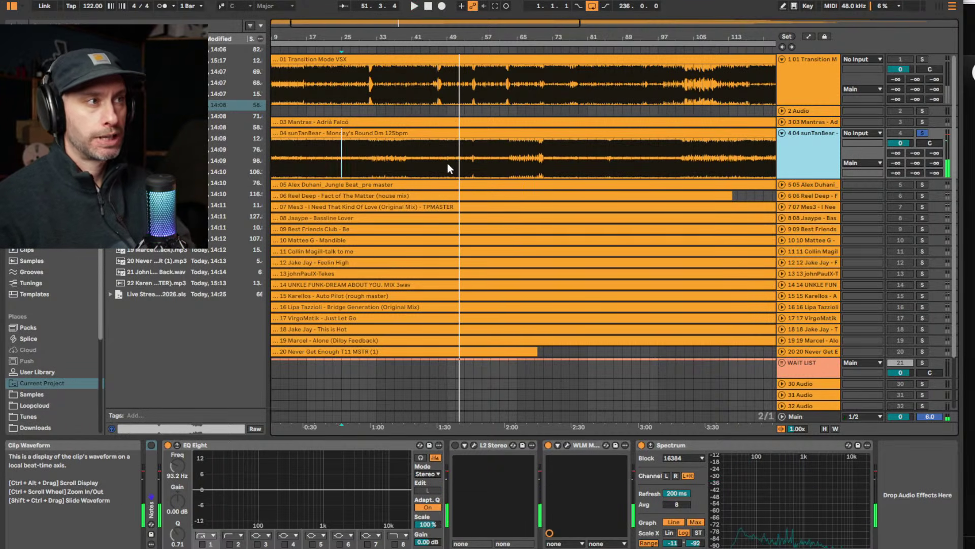
{"action": "key", "text": "space"}
{"action": "key", "text": "space"}
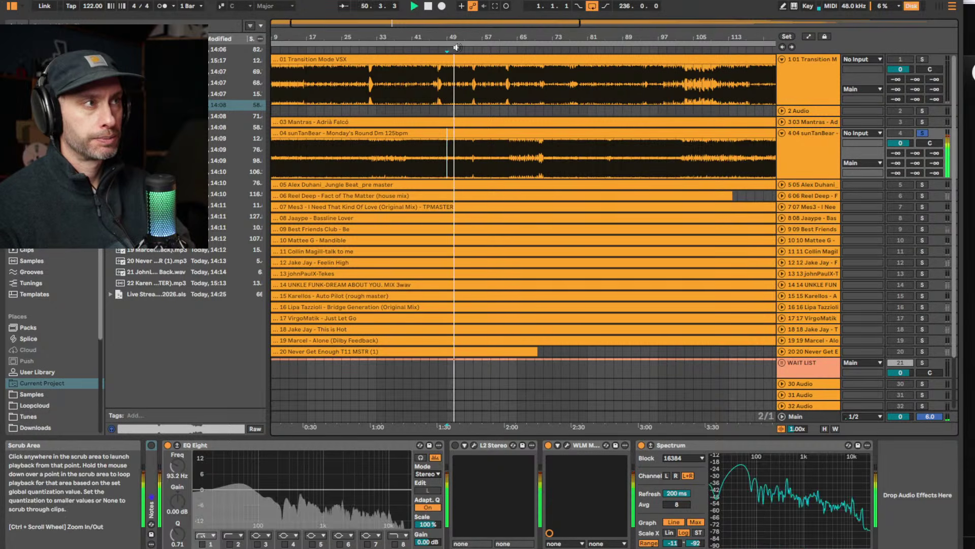
{"action": "double_click", "coordinate": [491, 37]}
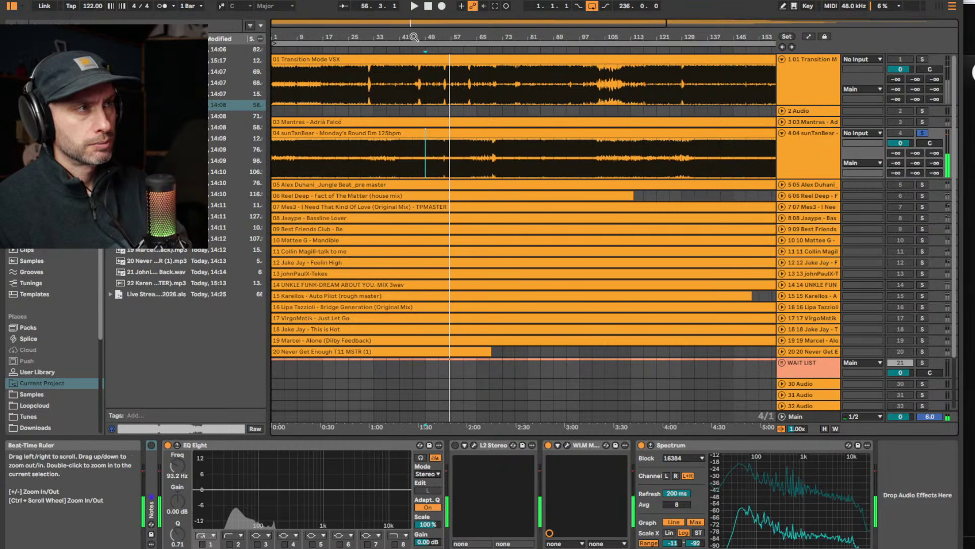
{"action": "key", "text": "space"}
Play Monday's Round from about bar 44 to bar 50 and highlight its passage from bar 47 to bar 55
{"action": "mouse_move", "coordinate": [416, 36]}
{"action": "left_mouse_down"}
{"action": "mouse_move", "coordinate": [416, 66]}
{"action": "mouse_move", "coordinate": [435, 67]}
{"action": "left_mouse_up"}
{"action": "left_click", "coordinate": [432, 166]}
{"action": "key", "text": "space"}
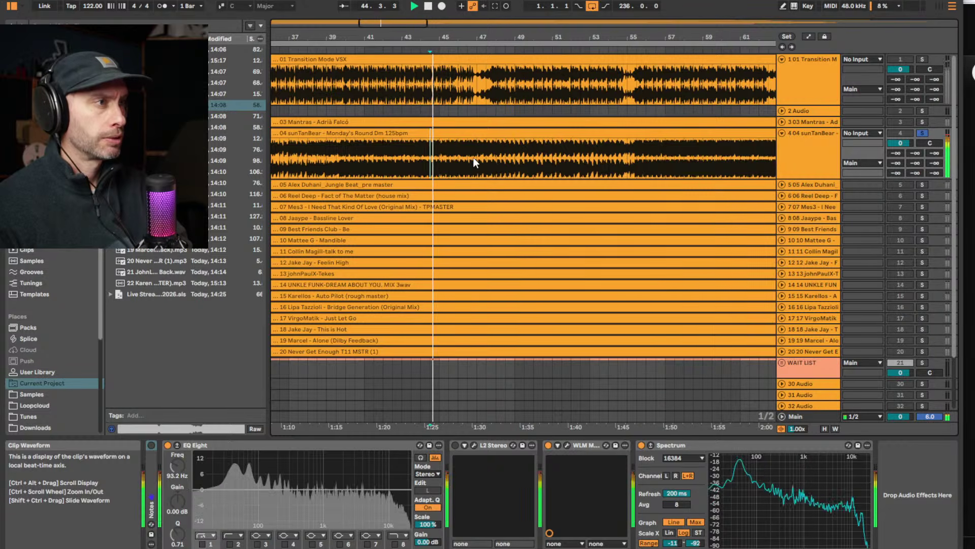
{"action": "left_click", "coordinate": [488, 158]}
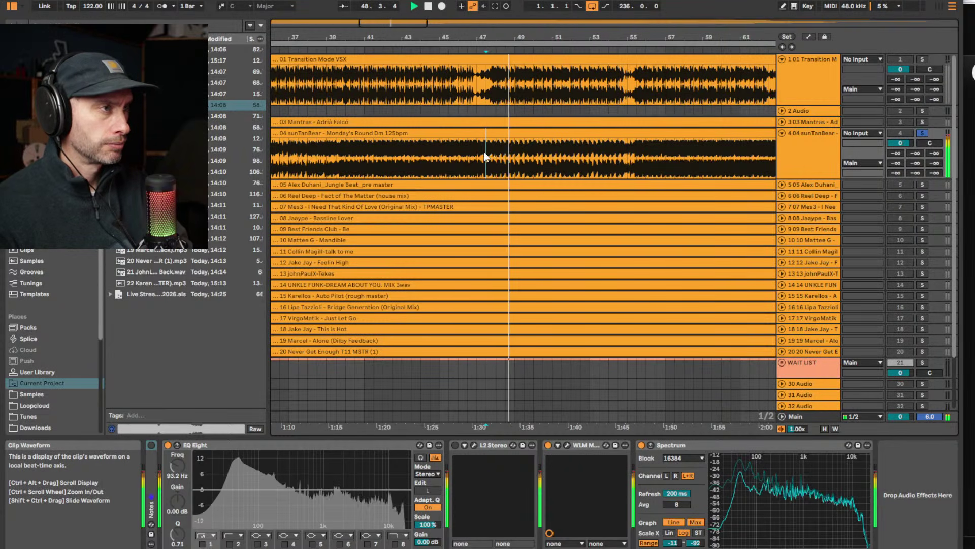
{"action": "left_click_drag", "start_coordinate": [485, 152], "coordinate": [637, 158]}
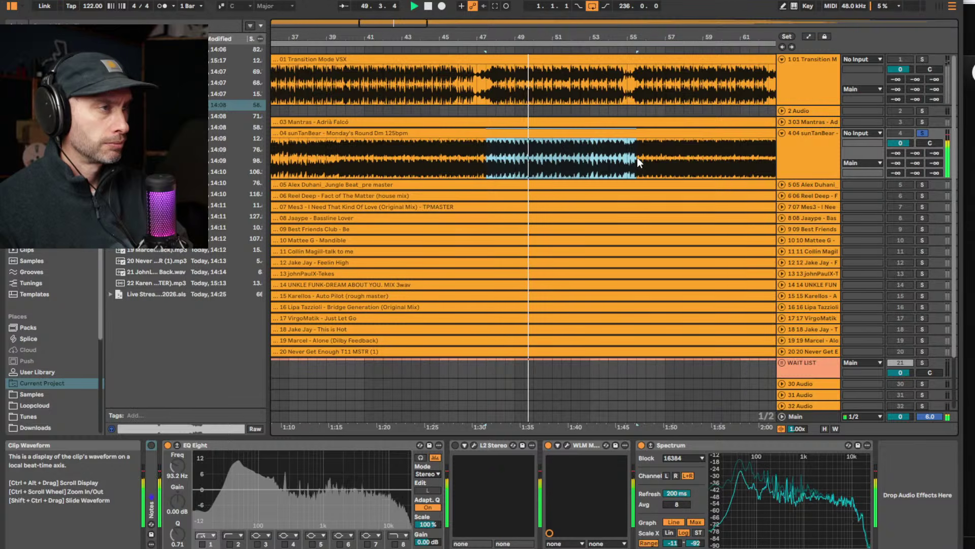
{"action": "key", "text": "space"}
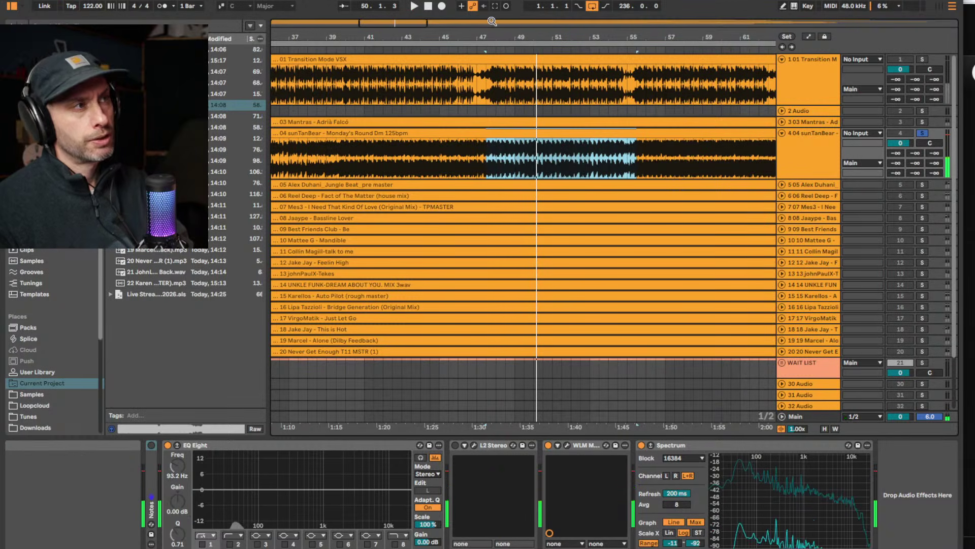
Highlight the short lead-in from bar 46 to bar 47.3, and the section that follows it up to about bar 55
{"action": "left_click_drag", "start_coordinate": [483, 37], "coordinate": [482, 81]}
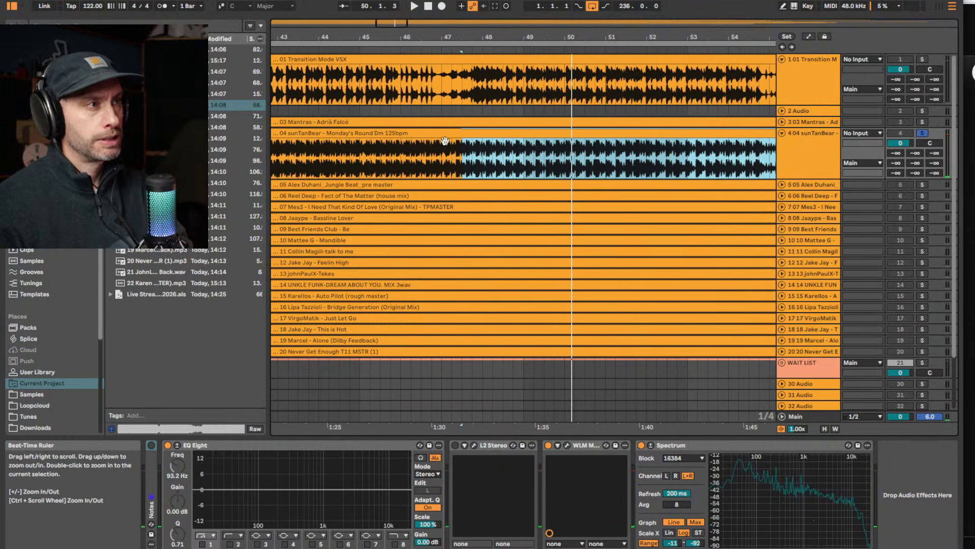
{"action": "left_click_drag", "start_coordinate": [400, 155], "coordinate": [453, 155]}
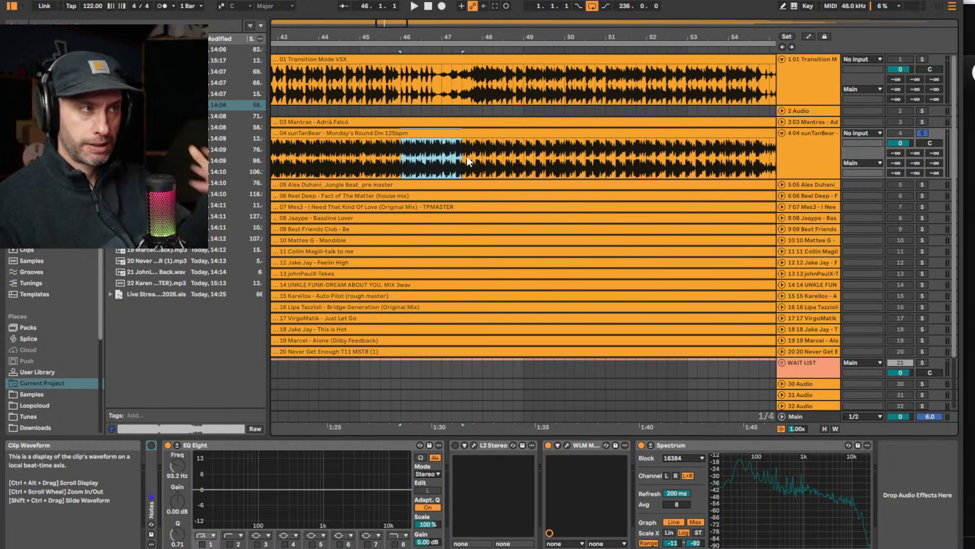
{"action": "left_click_drag", "start_coordinate": [495, 173], "coordinate": [770, 168]}
{"action": "left_click_drag", "start_coordinate": [727, 38], "coordinate": [727, 25]}
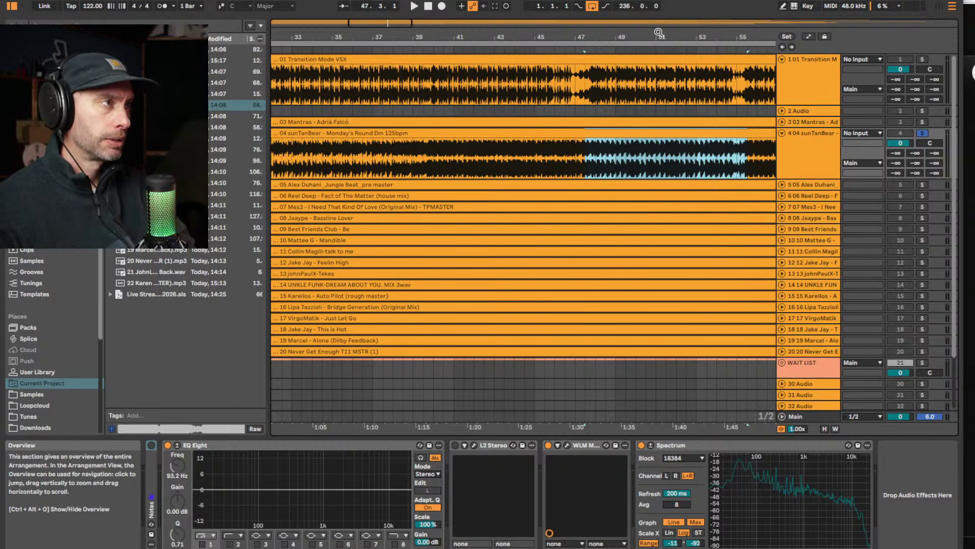
{"action": "scroll", "coordinate": [436, 134], "scroll_direction": "down", "scroll_amount": 5}
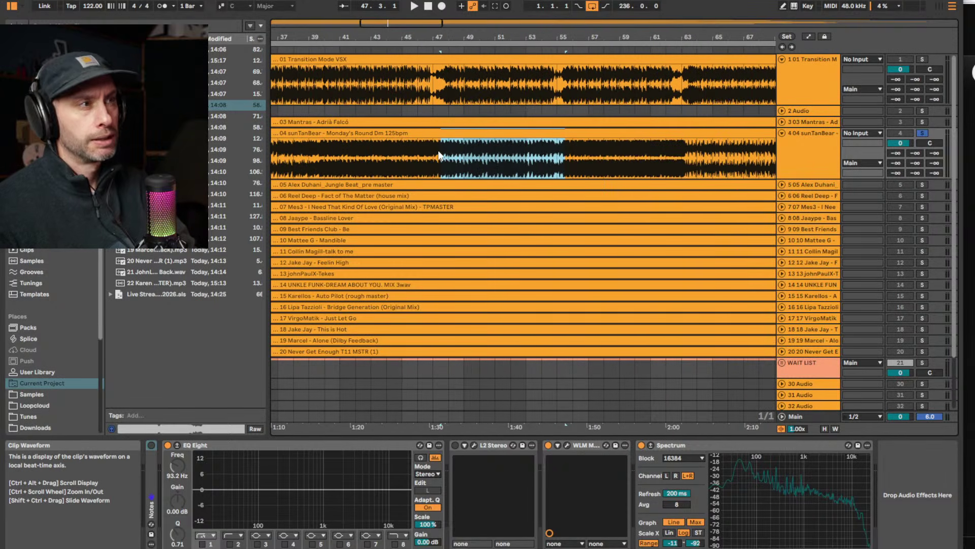
Play one bar of Monday's Round from bar 48 and highlight the passage from bar 49 to bar 55
{"action": "left_click_drag", "start_coordinate": [434, 155], "coordinate": [444, 160]}
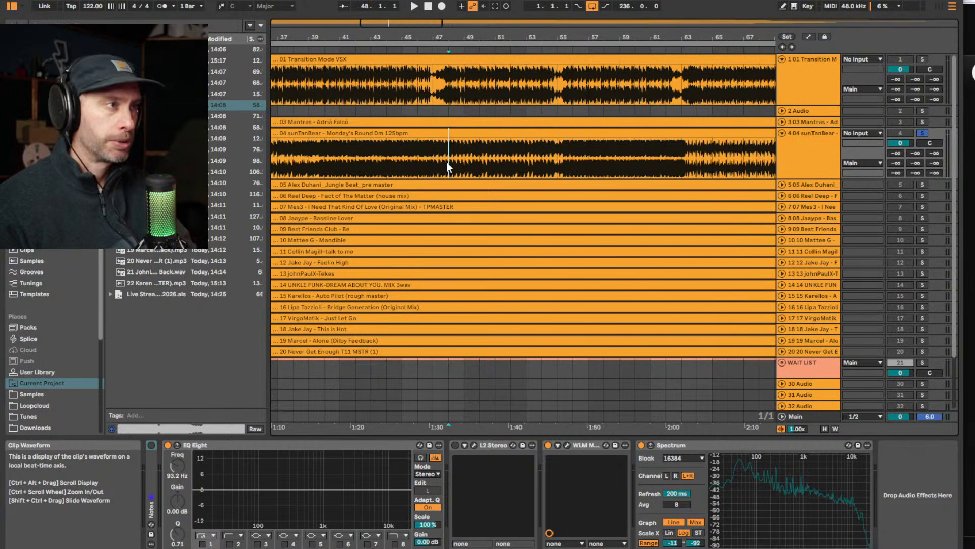
{"action": "key", "text": "space"}
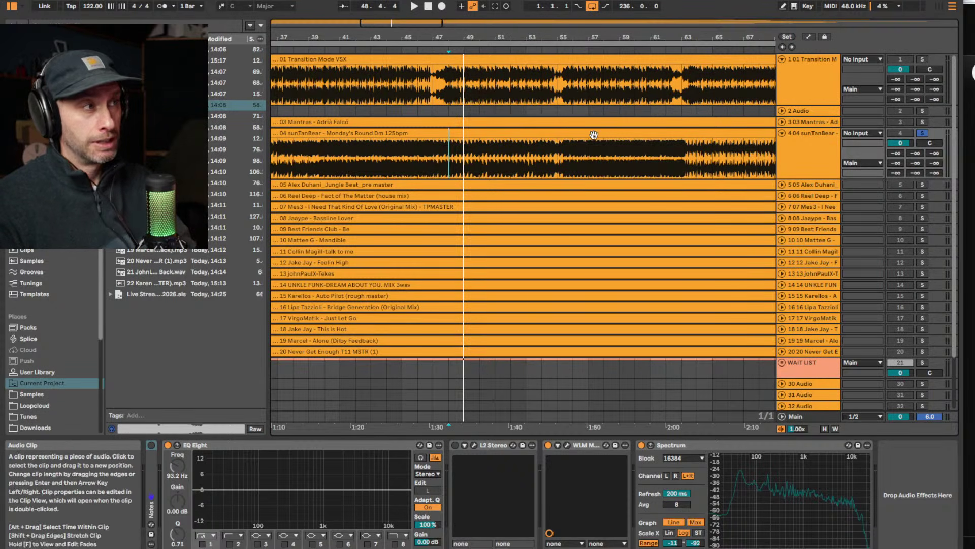
{"action": "left_click", "coordinate": [555, 147]}
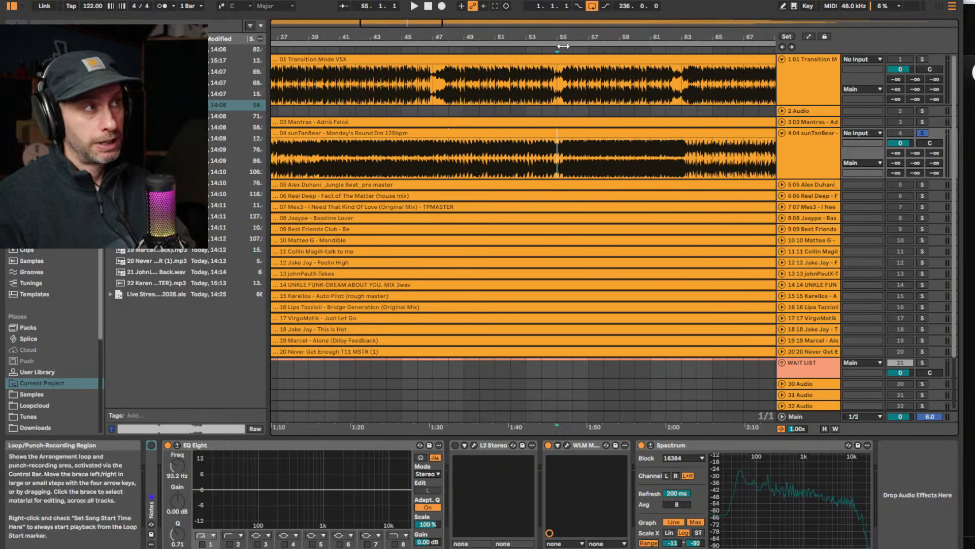
{"action": "left_click_drag", "start_coordinate": [559, 43], "coordinate": [558, 34]}
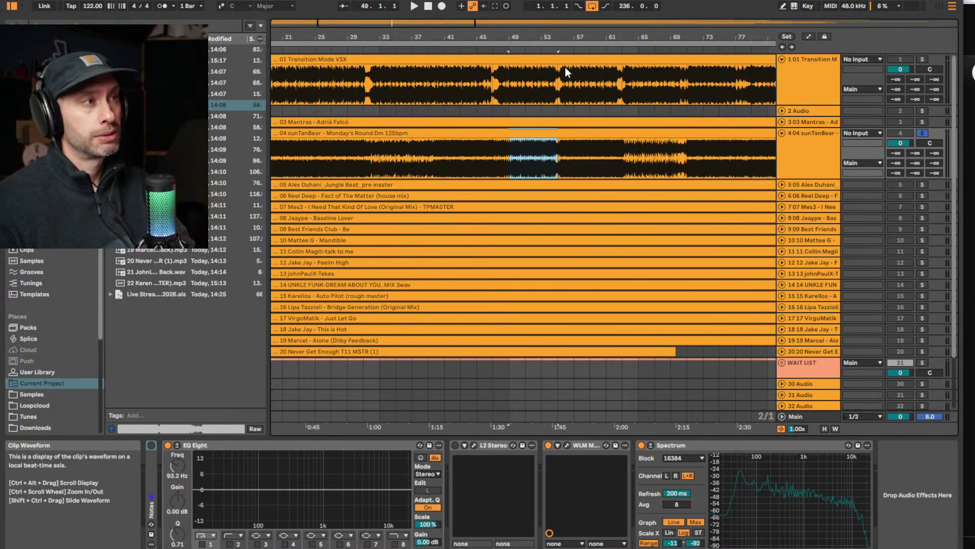
{"action": "left_click_drag", "start_coordinate": [561, 37], "coordinate": [551, 47]}
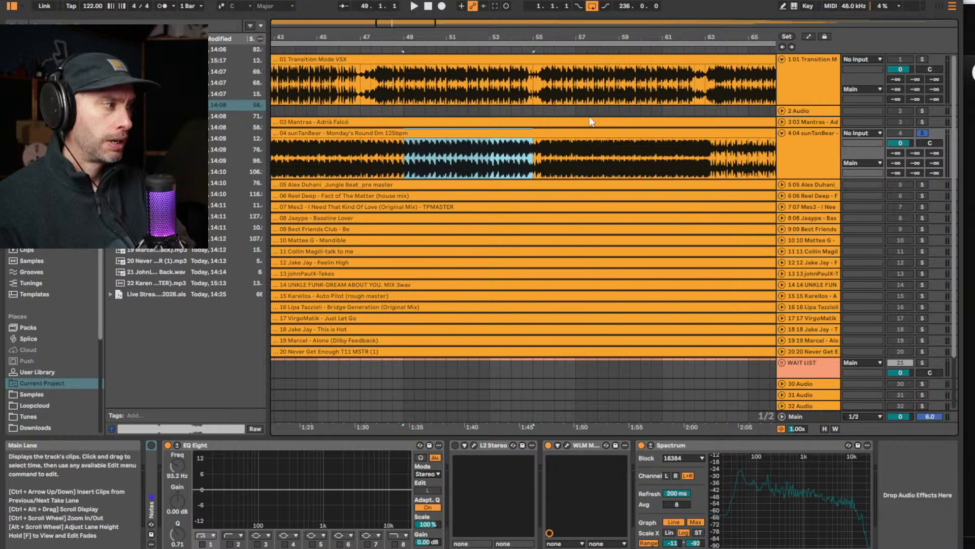
Play Monday's Round from about bar 55 to bar 57
{"action": "left_click", "coordinate": [543, 153]}
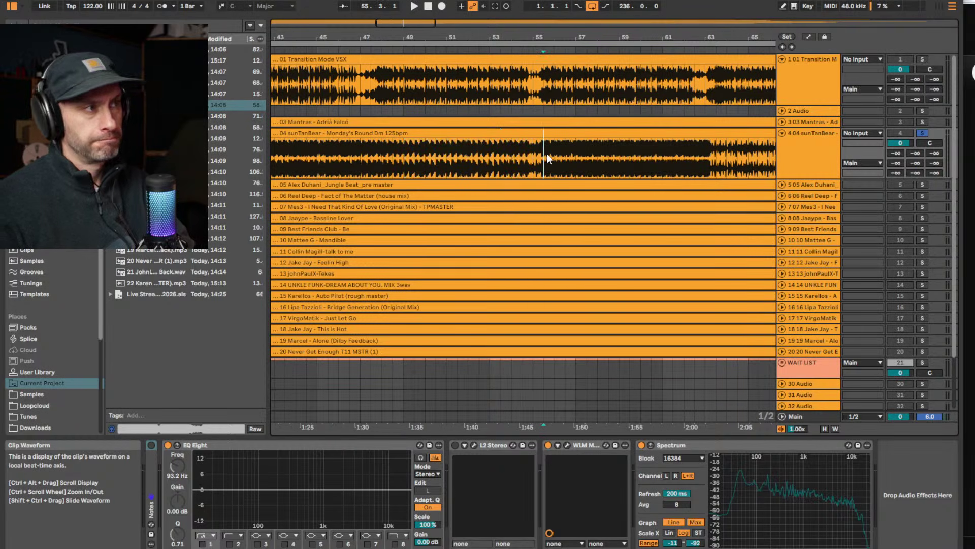
{"action": "key", "text": "space"}
{"action": "left_click_drag", "start_coordinate": [627, 37], "coordinate": [552, 65]}
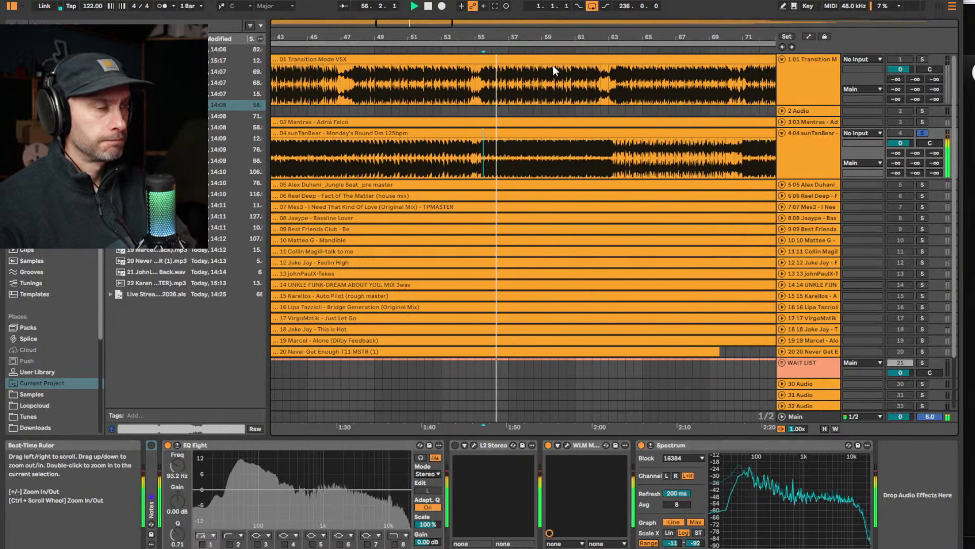
{"action": "key", "text": "space"}
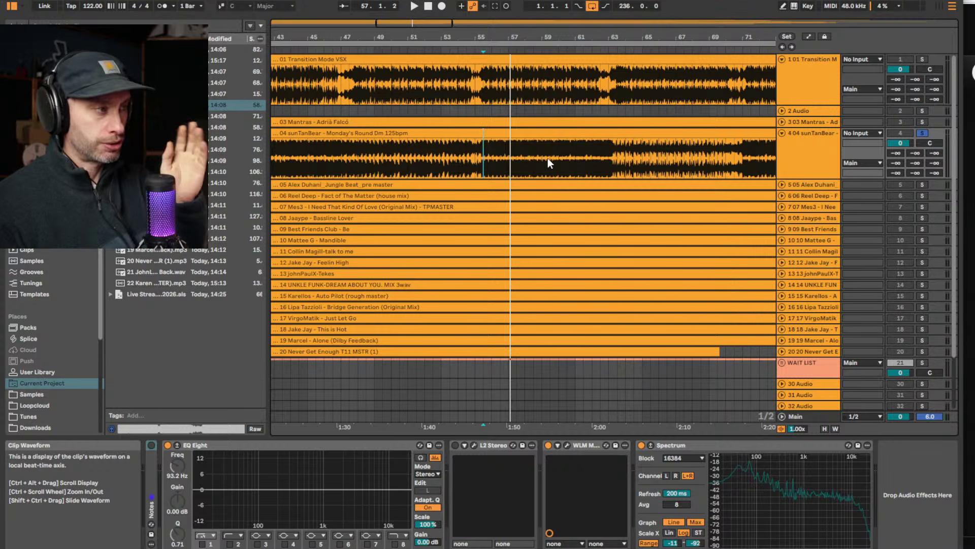
Play Monday's Round from about bar 59, skip ahead to about bar 66, and listen on to bar 84
{"action": "left_click", "coordinate": [544, 50]}
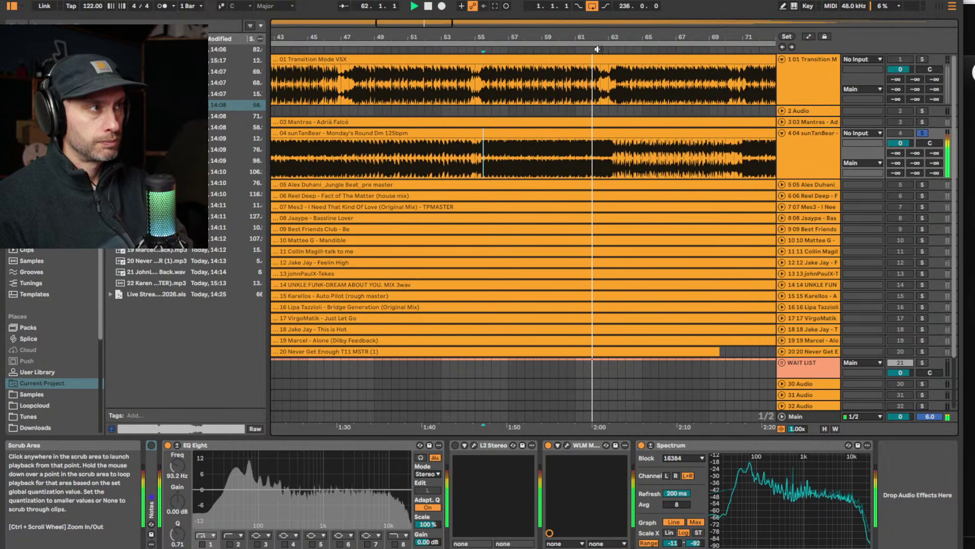
{"action": "left_click_drag", "start_coordinate": [616, 41], "coordinate": [589, 19]}
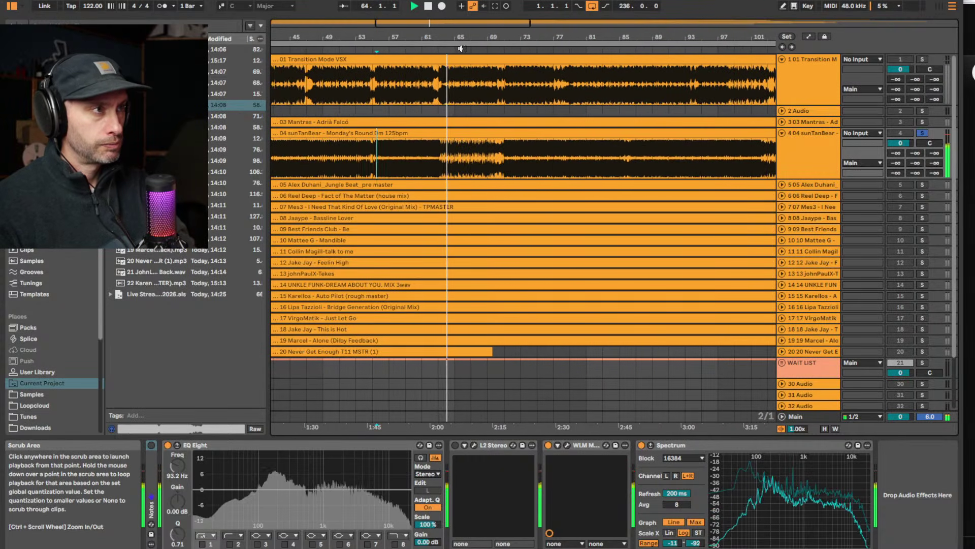
{"action": "left_click", "coordinate": [461, 49]}
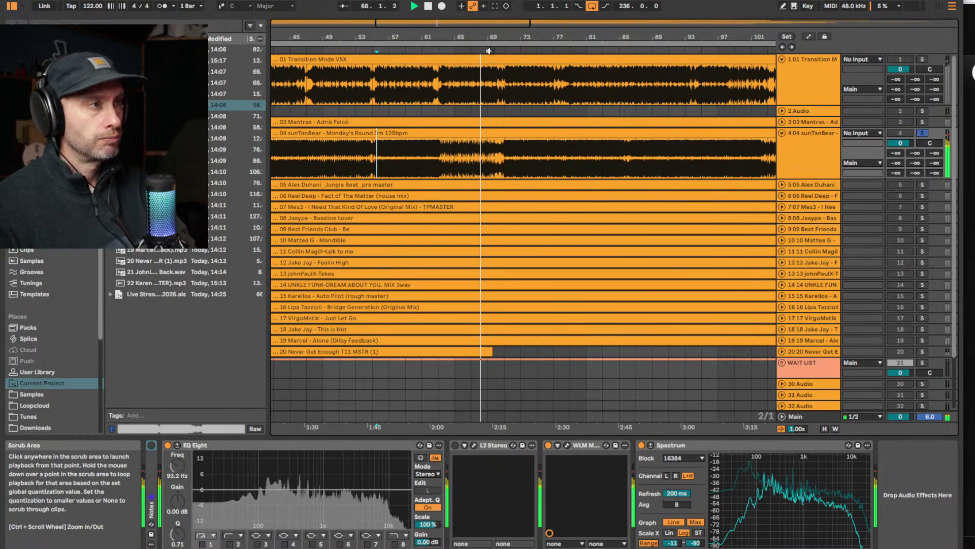
{"action": "left_click_drag", "start_coordinate": [496, 36], "coordinate": [305, 36]}
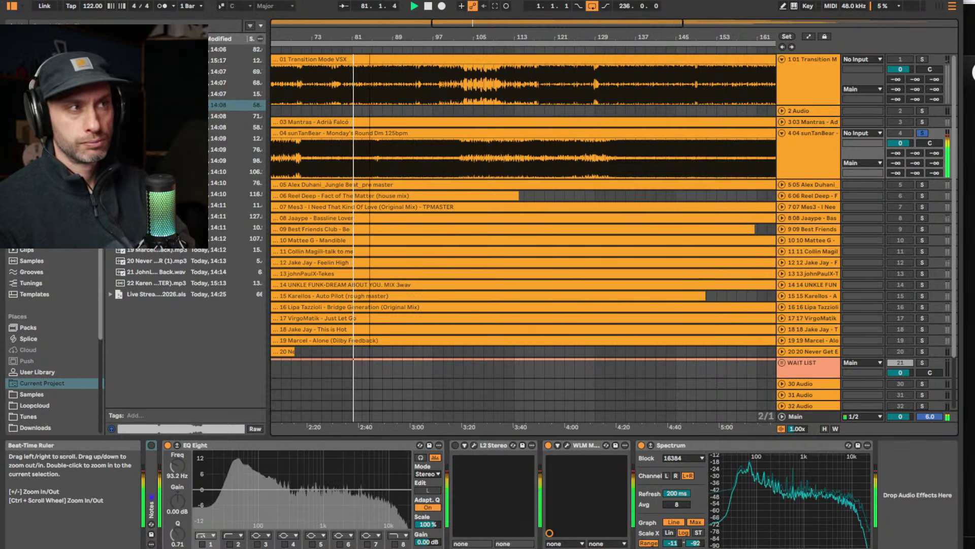
{"action": "scroll", "coordinate": [362, 133], "scroll_direction": "up", "scroll_amount": 2}
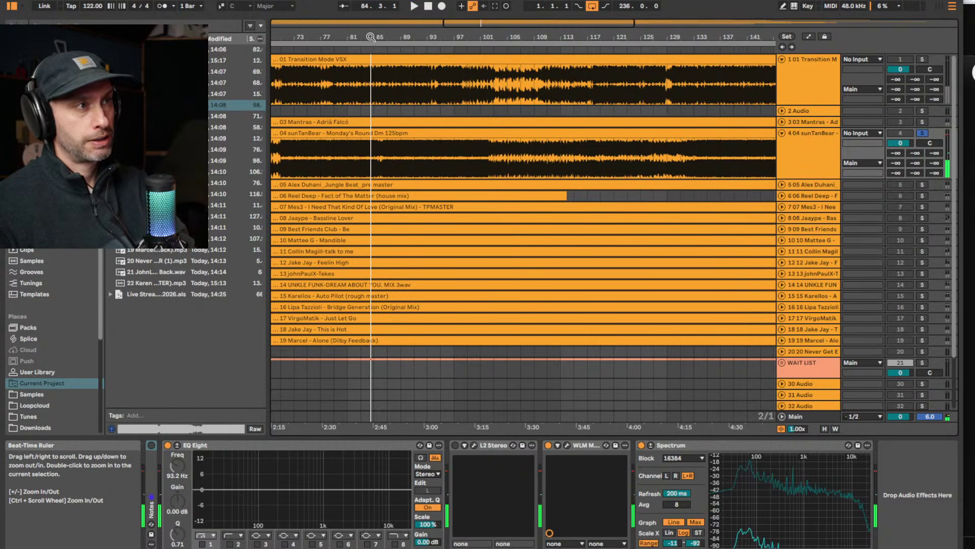
Resume Monday's Round from about bar 84 and skip ahead to about bar 99, listening into the section after bar 103
{"action": "left_click_drag", "start_coordinate": [373, 37], "coordinate": [373, 76]}
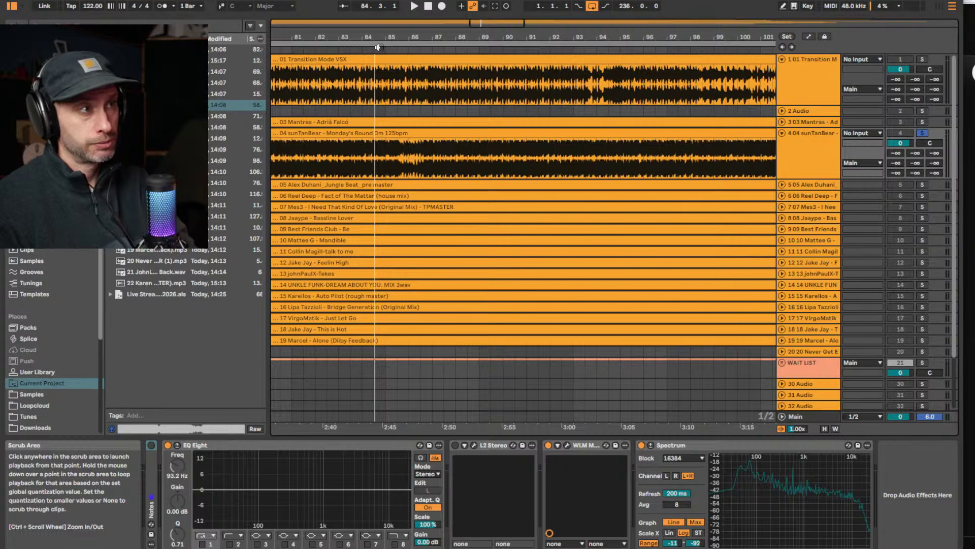
{"action": "left_click", "coordinate": [379, 47]}
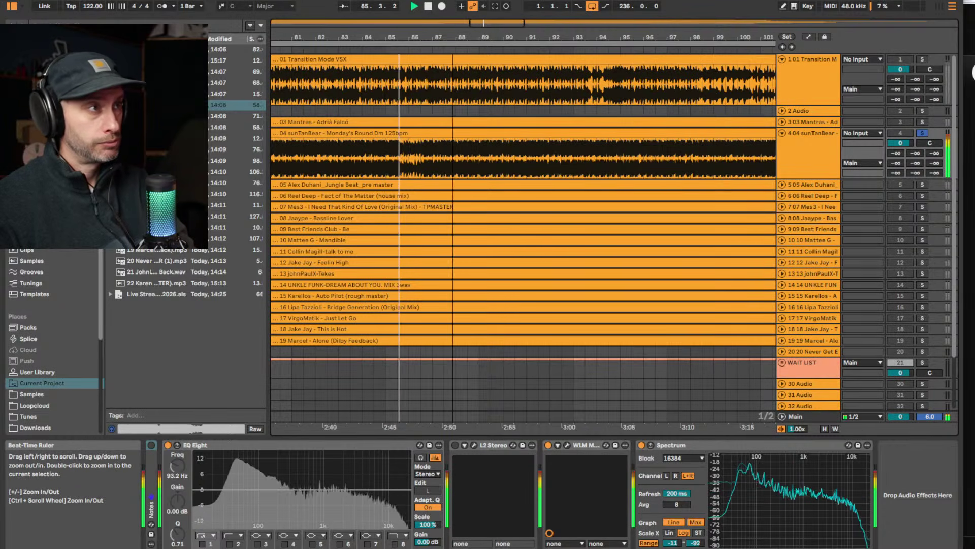
{"action": "left_click_drag", "start_coordinate": [392, 45], "coordinate": [392, 35]}
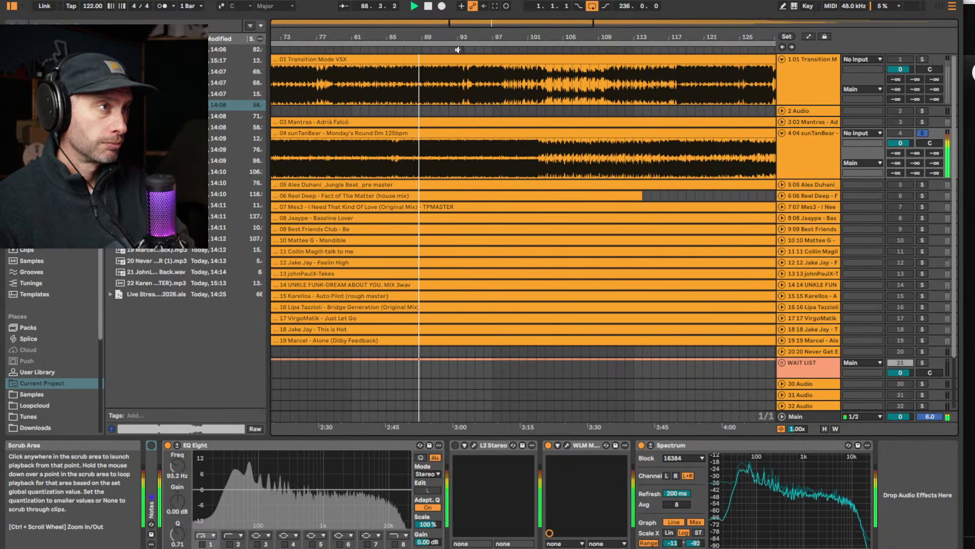
{"action": "left_click", "coordinate": [508, 48]}
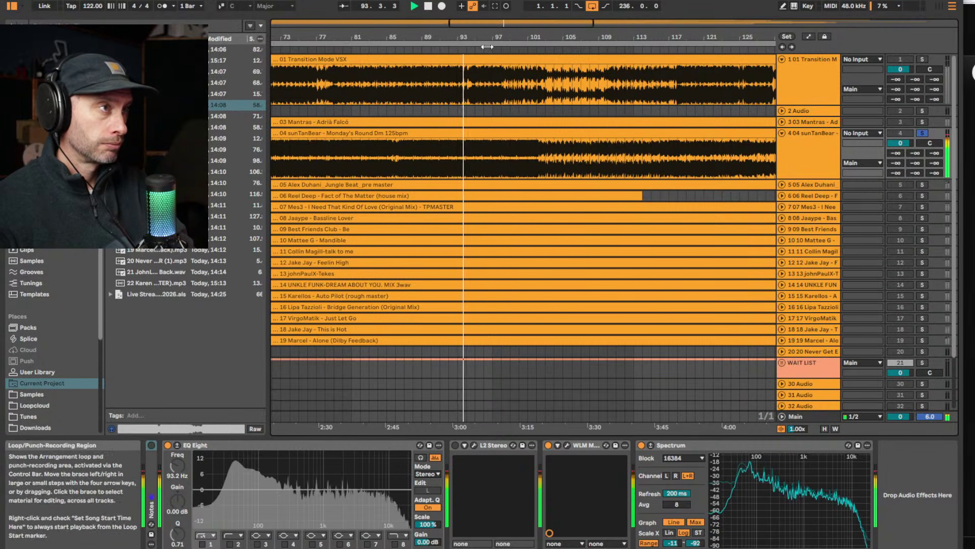
{"action": "left_click", "coordinate": [513, 48]}
{"action": "left_click", "coordinate": [523, 48]}
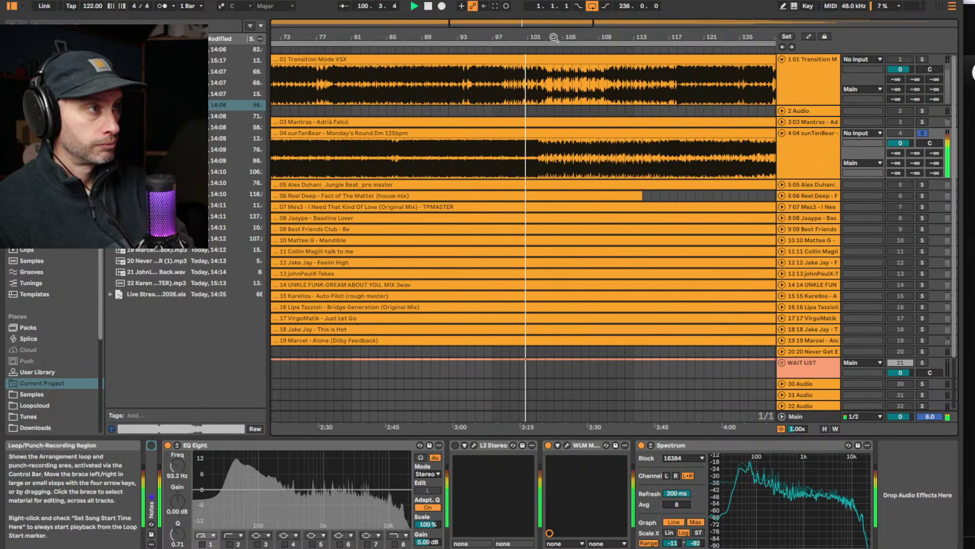
{"action": "scroll", "coordinate": [559, 58], "scroll_direction": "down", "scroll_amount": 2, "text": "ctrl"}
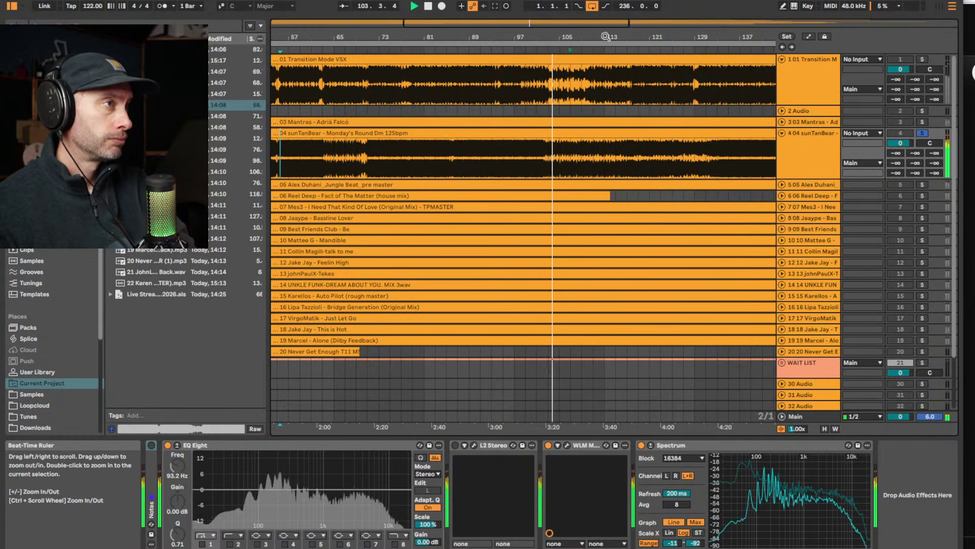
Skip through Monday's Round at about bars 108, 112 and 116, stopping at bar 118
{"action": "left_click_drag", "start_coordinate": [605, 37], "coordinate": [427, 33]}
{"action": "left_click", "coordinate": [399, 52]}
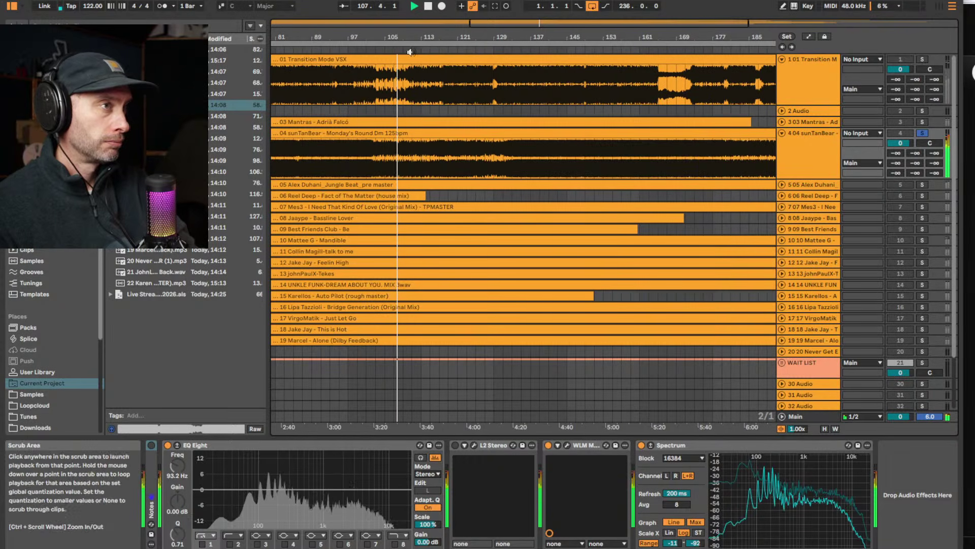
{"action": "left_click", "coordinate": [416, 51]}
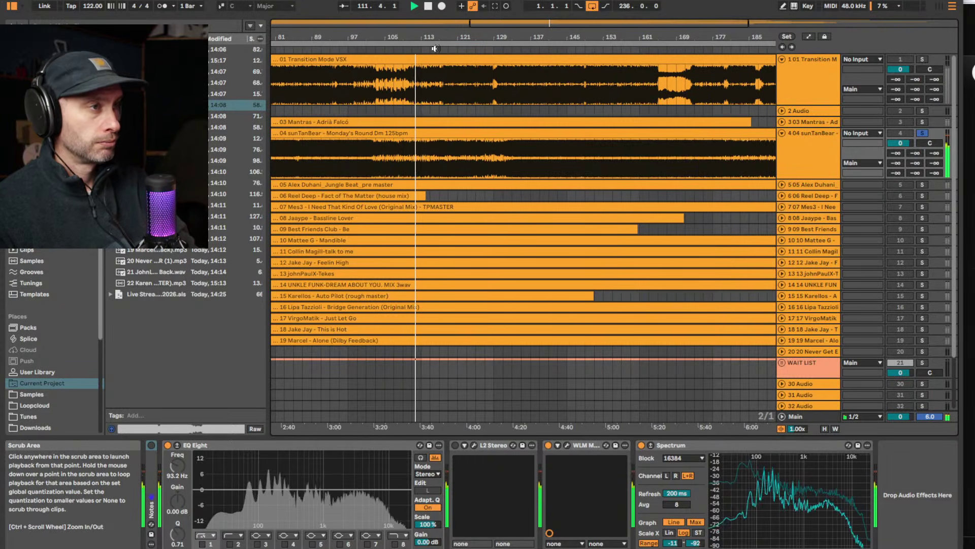
{"action": "left_click", "coordinate": [435, 49]}
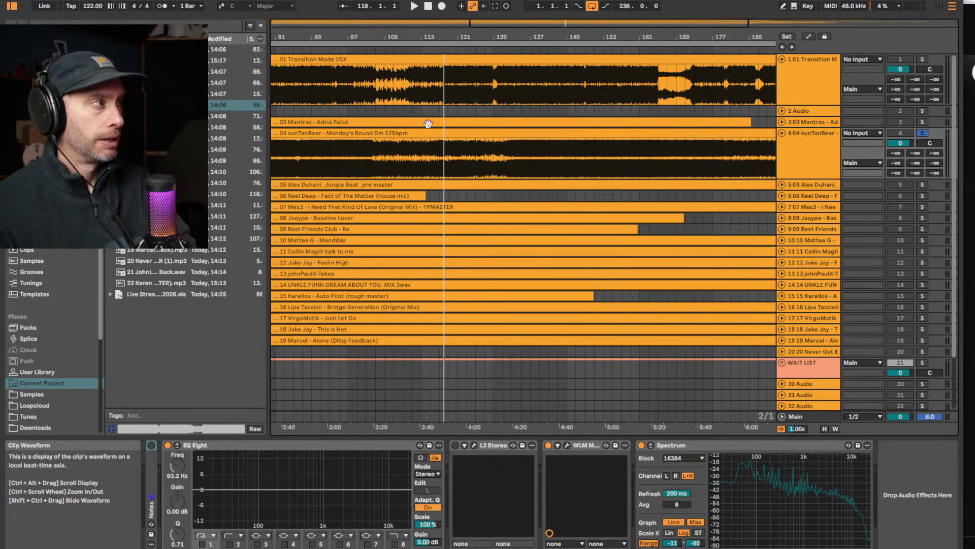
Collapse the 01 Transition Mode VSX reference track in the arrangement
{"action": "left_click_drag", "start_coordinate": [446, 33], "coordinate": [556, 32]}
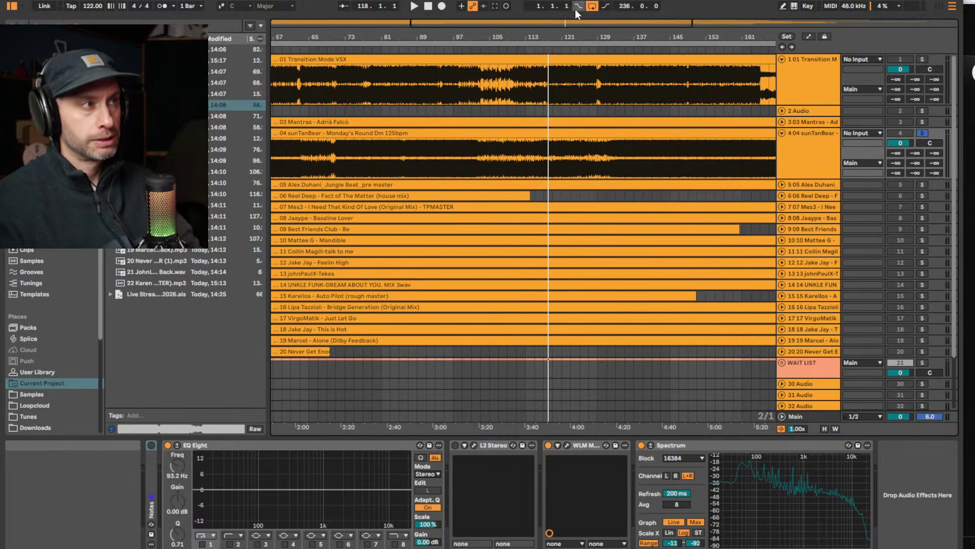
{"action": "left_click_drag", "start_coordinate": [565, 23], "coordinate": [564, 11]}
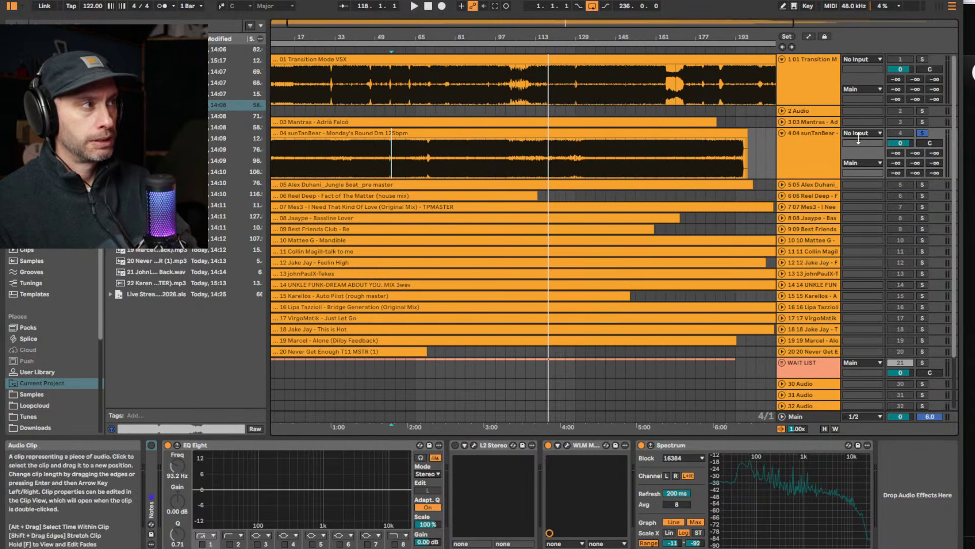
{"action": "left_click", "coordinate": [782, 59]}
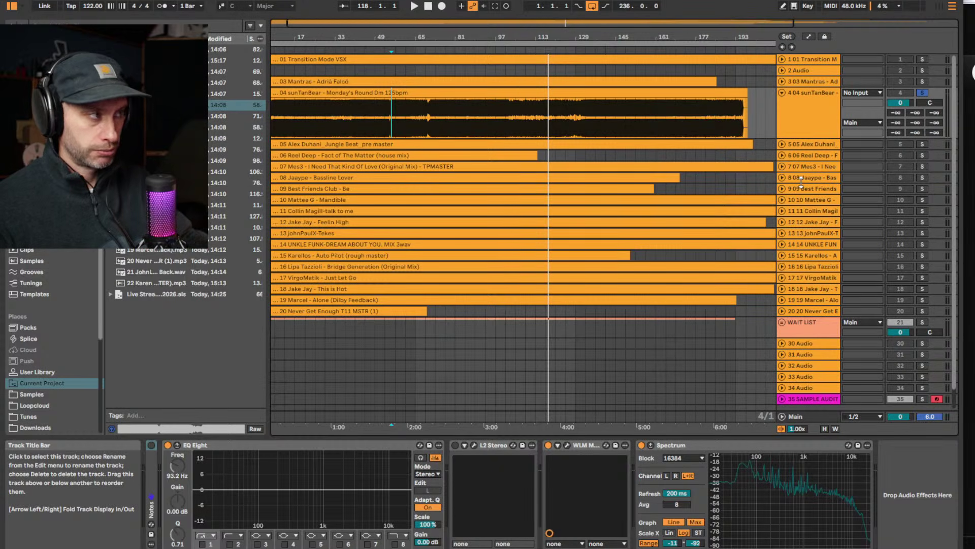
Add tracks 7, 10 and 12 to the solo alongside Monday's Round, and return the solo to Monday's Round alone
{"action": "left_click", "coordinate": [922, 166]}
{"action": "left_click", "coordinate": [920, 191]}
{"action": "left_click", "coordinate": [922, 199]}
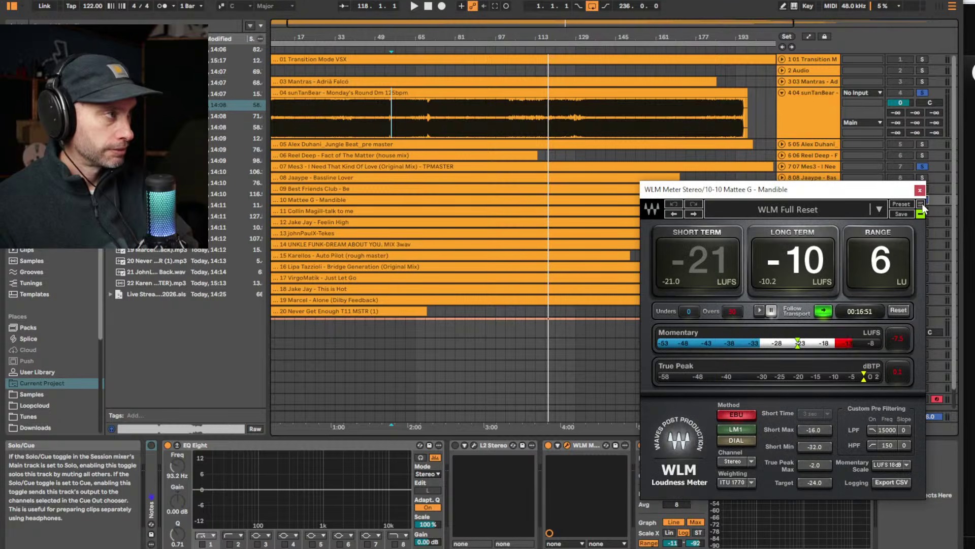
{"action": "left_click", "coordinate": [920, 191]}
{"action": "left_click", "coordinate": [923, 223]}
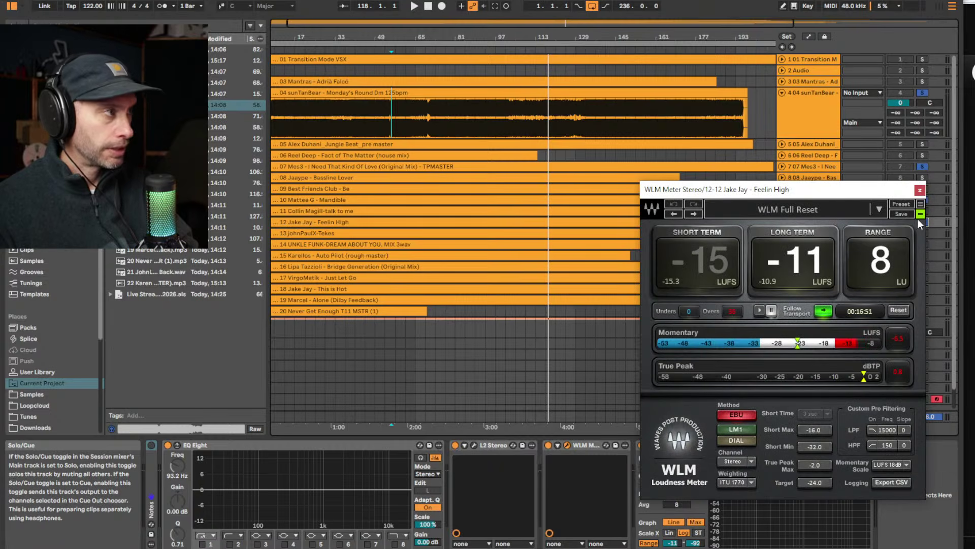
{"action": "left_click", "coordinate": [919, 192]}
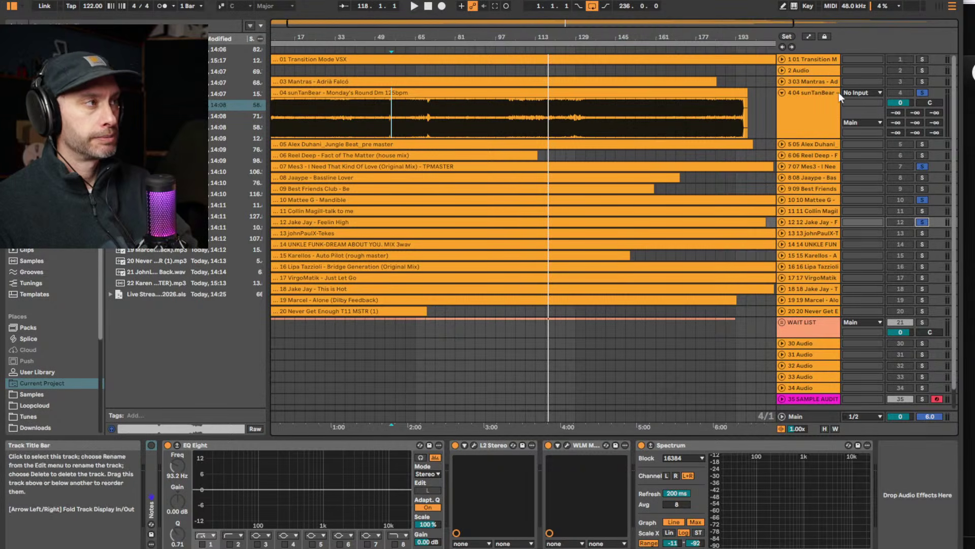
{"action": "left_click", "coordinate": [924, 94]}
{"action": "left_click", "coordinate": [924, 93]}
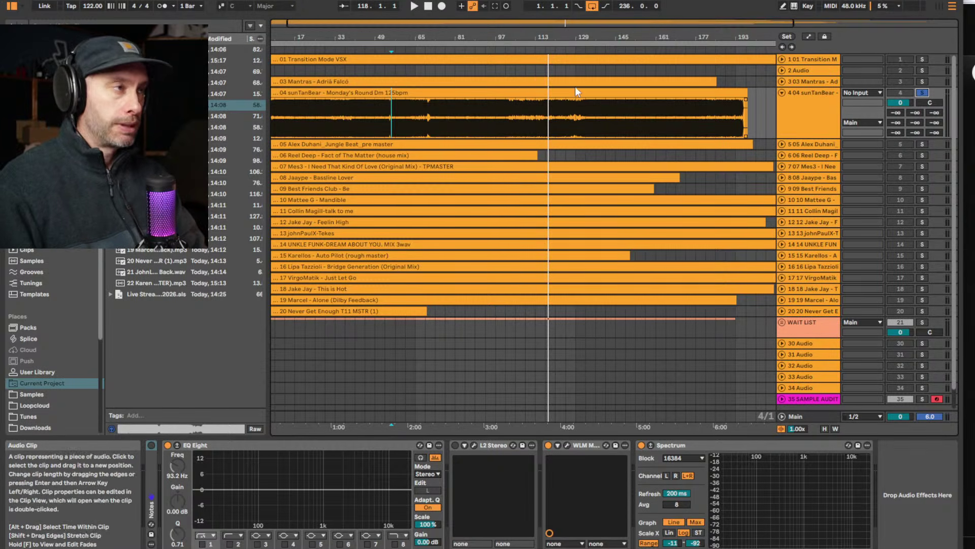
Highlight bars 115 to 131 of Monday's Round and play it from about bar 124 to bar 134
{"action": "left_click_drag", "start_coordinate": [578, 42], "coordinate": [564, 68]}
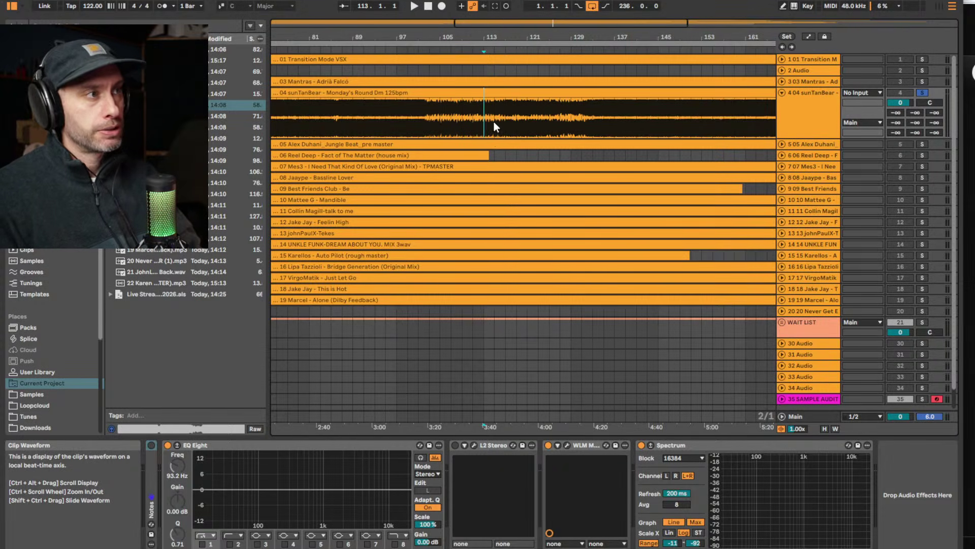
{"action": "left_click_drag", "start_coordinate": [494, 121], "coordinate": [555, 114]}
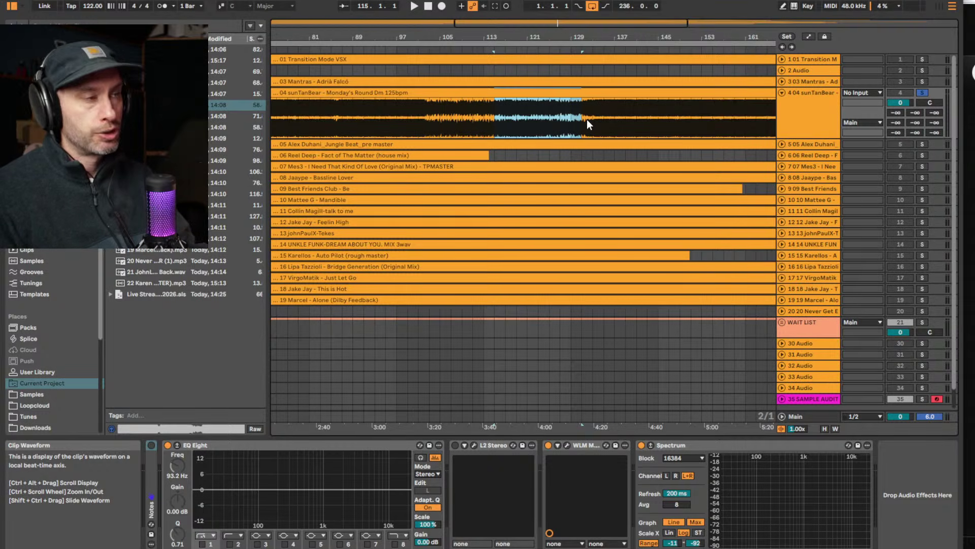
{"action": "left_click", "coordinate": [544, 49]}
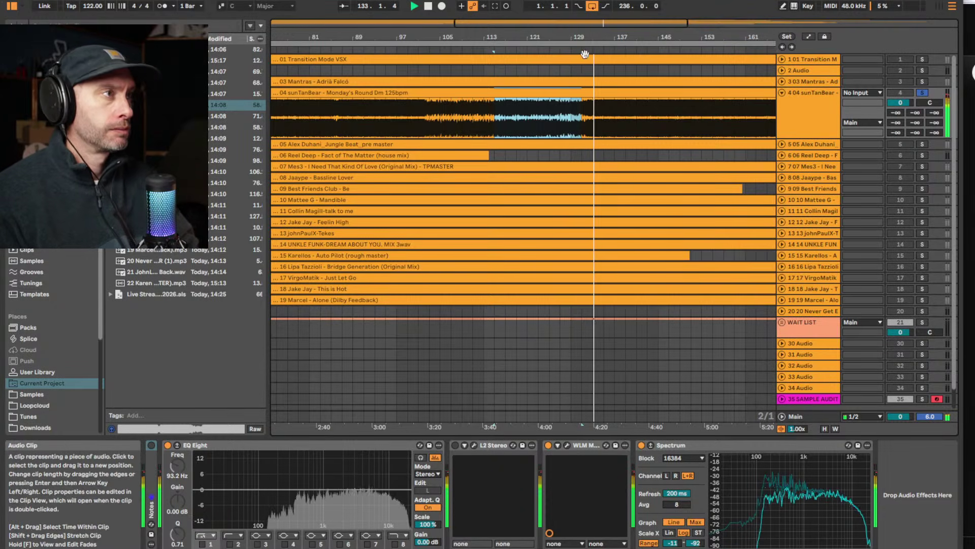
{"action": "left_click_drag", "start_coordinate": [579, 41], "coordinate": [579, 23]}
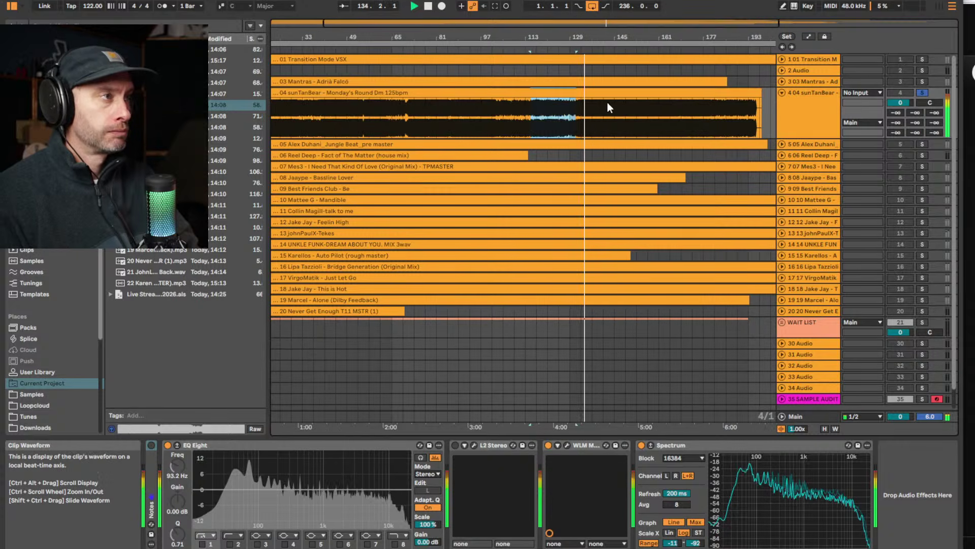
Place the playback position at about bar 141 of Monday's Round and listen briefly to bar 142
{"action": "left_click", "coordinate": [610, 123]}
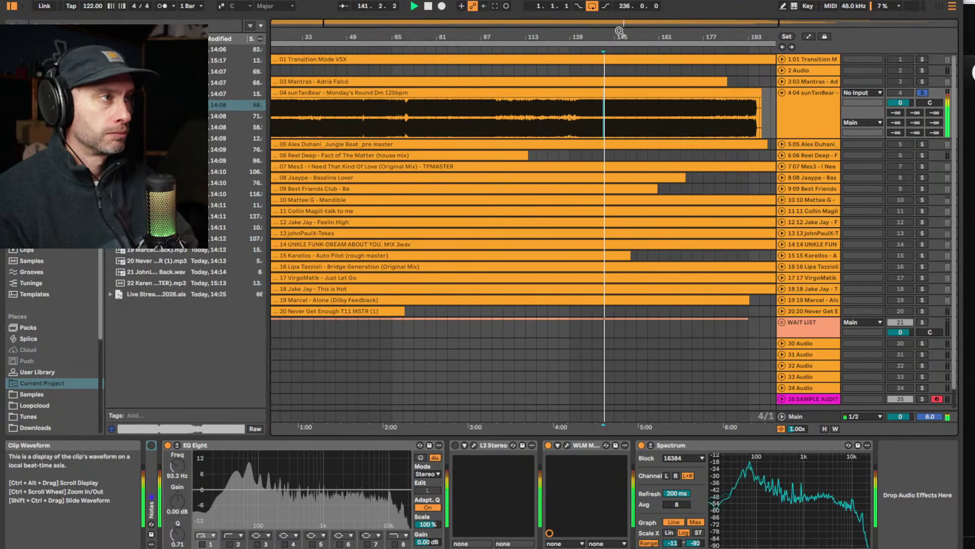
{"action": "left_click_drag", "start_coordinate": [539, 42], "coordinate": [539, 35]}
{"action": "key", "text": "space"}
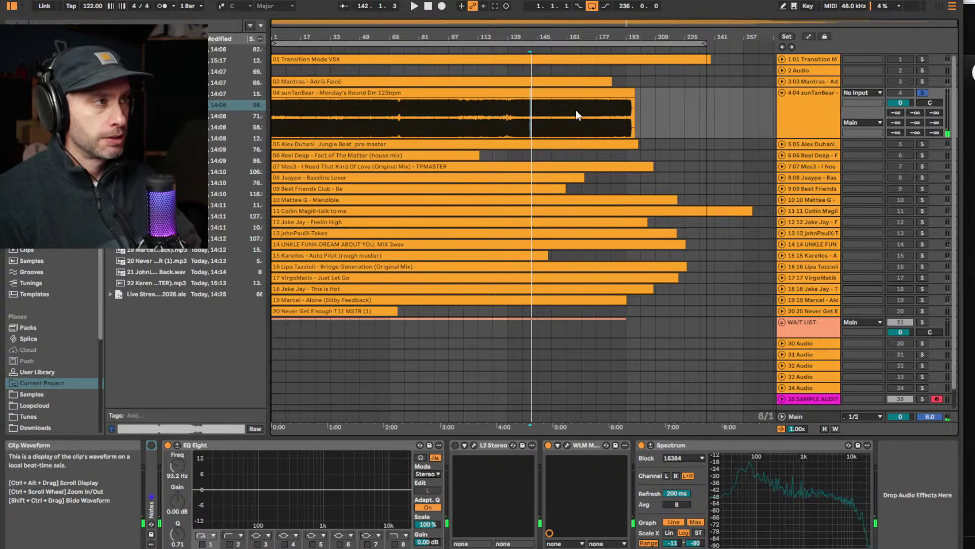
Highlight Monday's Round from its start to about bar 185, and the section from bar 73 to about bar 97
{"action": "left_click_drag", "start_coordinate": [608, 111], "coordinate": [484, 111]}
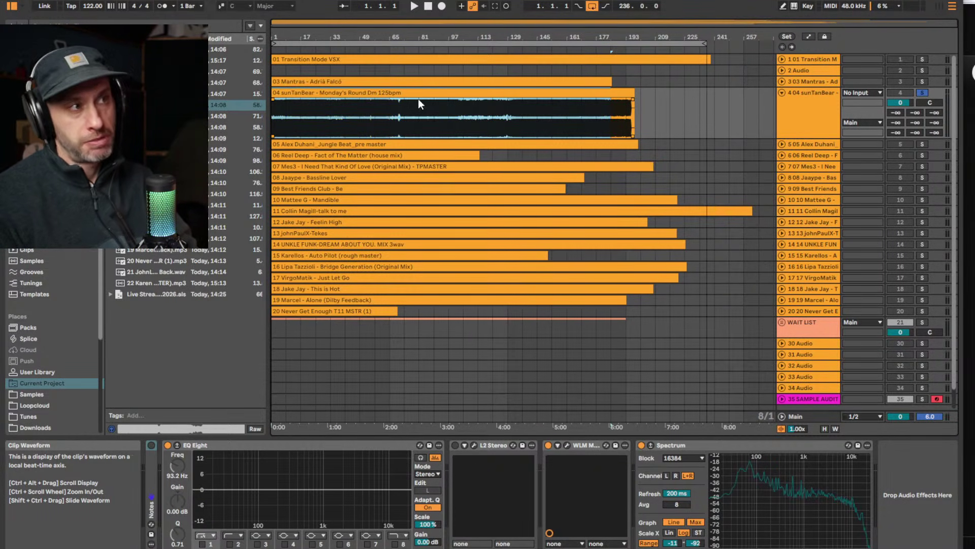
{"action": "left_click_drag", "start_coordinate": [402, 112], "coordinate": [455, 114]}
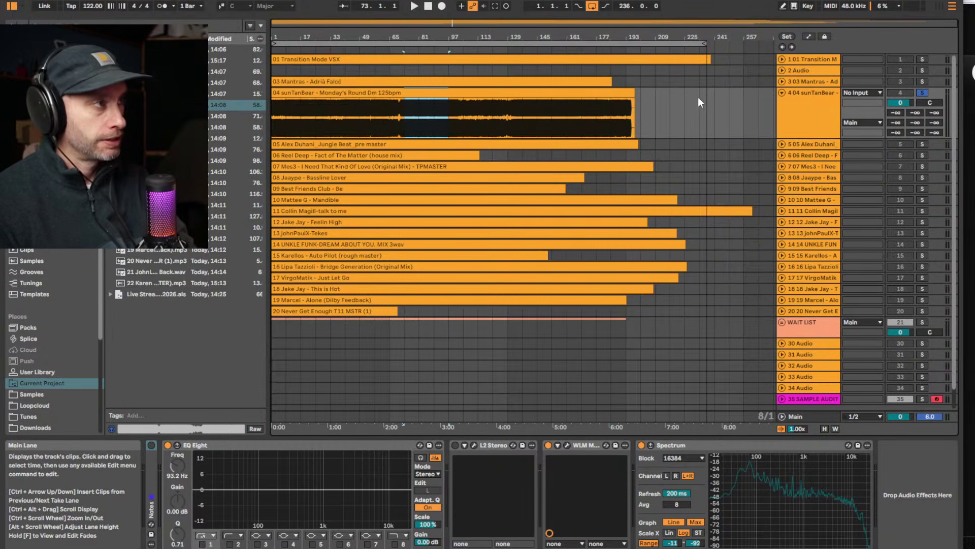
{"action": "mouse_move", "coordinate": [574, 41]}
{"action": "left_mouse_down"}
{"action": "mouse_move", "coordinate": [574, 60]}
{"action": "mouse_move", "coordinate": [574, 51]}
{"action": "left_mouse_up"}
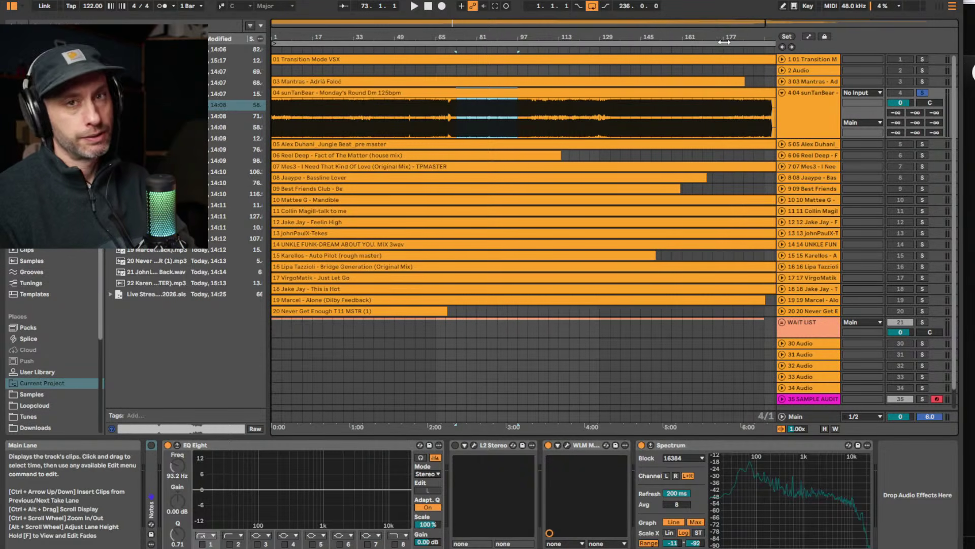
Solo and select track 05, Jungle Beat_pre master, and collapse the Monday's Round track
{"action": "left_click", "coordinate": [922, 144]}
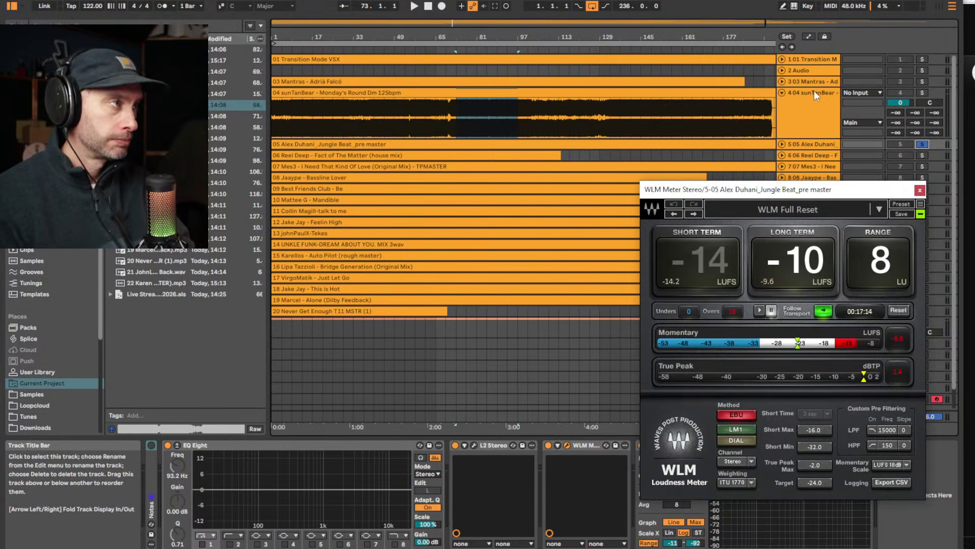
{"action": "left_click", "coordinate": [781, 92]}
{"action": "left_click", "coordinate": [794, 104]}
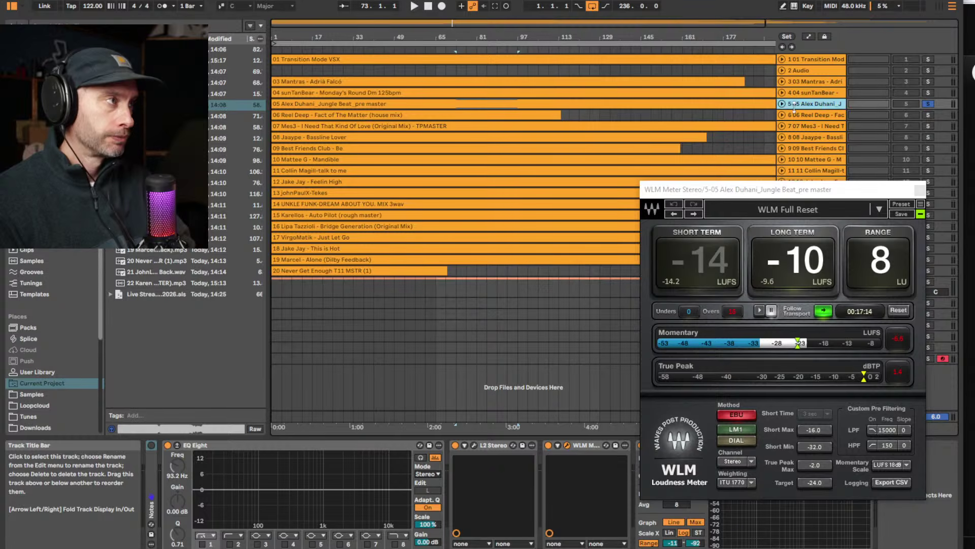
Expand track 05 and play Jungle Beat from its start to about bar 39, closing the loudness meter window
{"action": "left_click", "coordinate": [782, 104]}
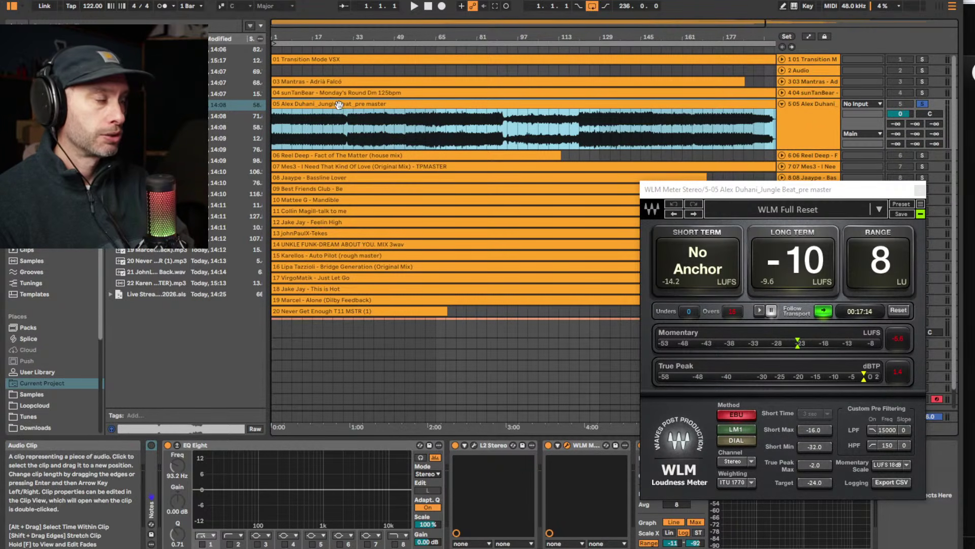
{"action": "key", "text": "space"}
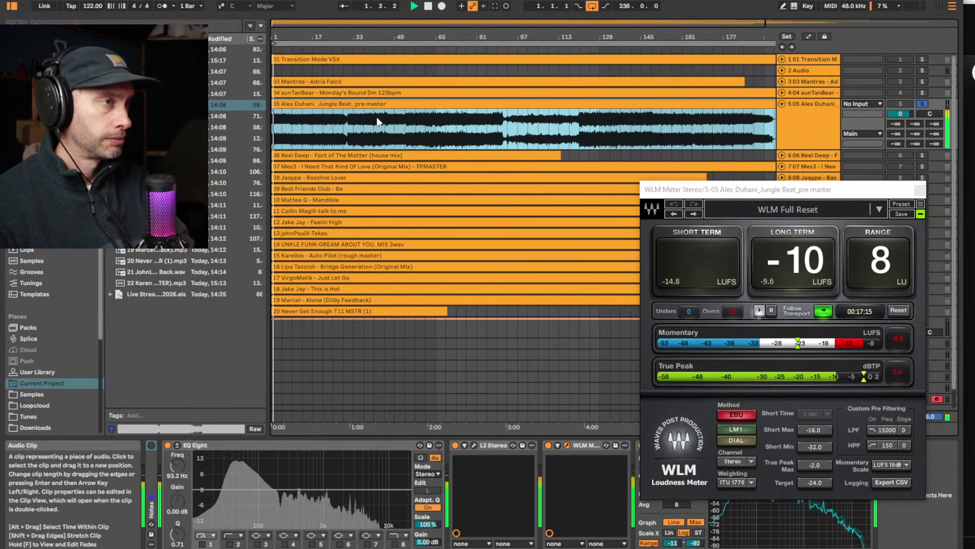
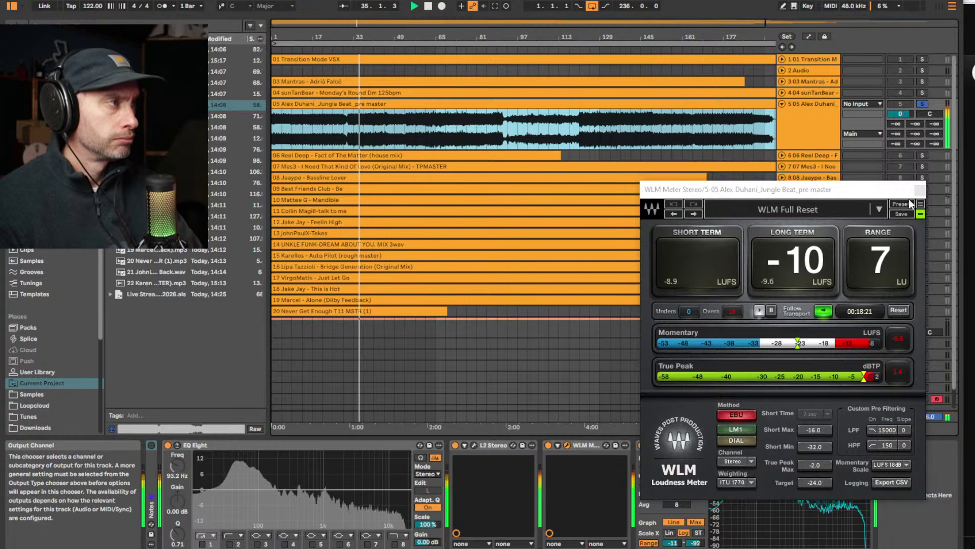
{"action": "left_click", "coordinate": [919, 189]}
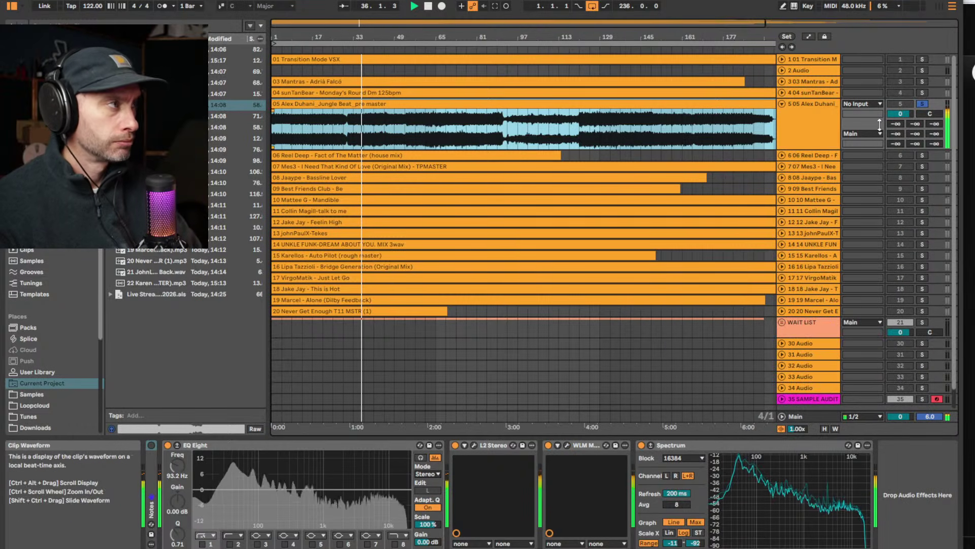
{"action": "mouse_move", "coordinate": [846, 513]}
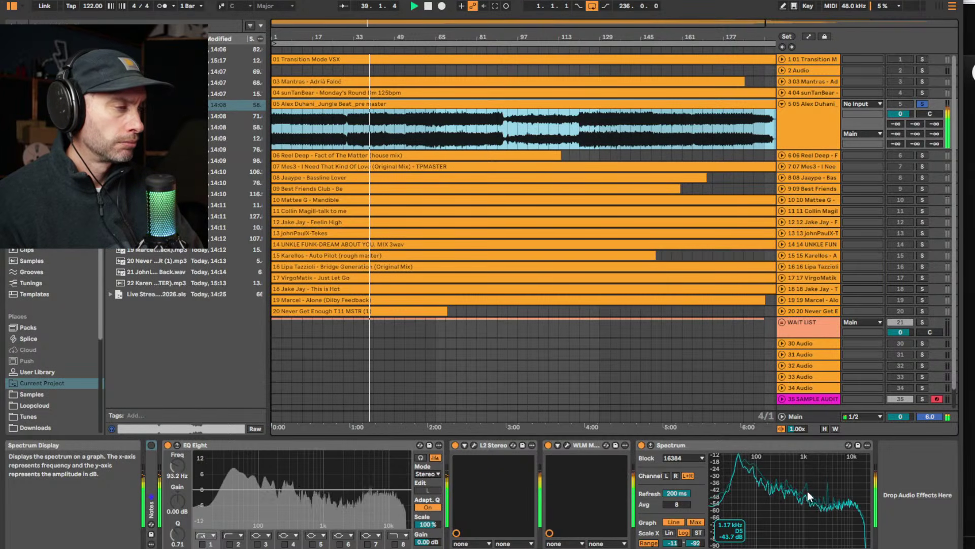
{"action": "key", "text": "space"}
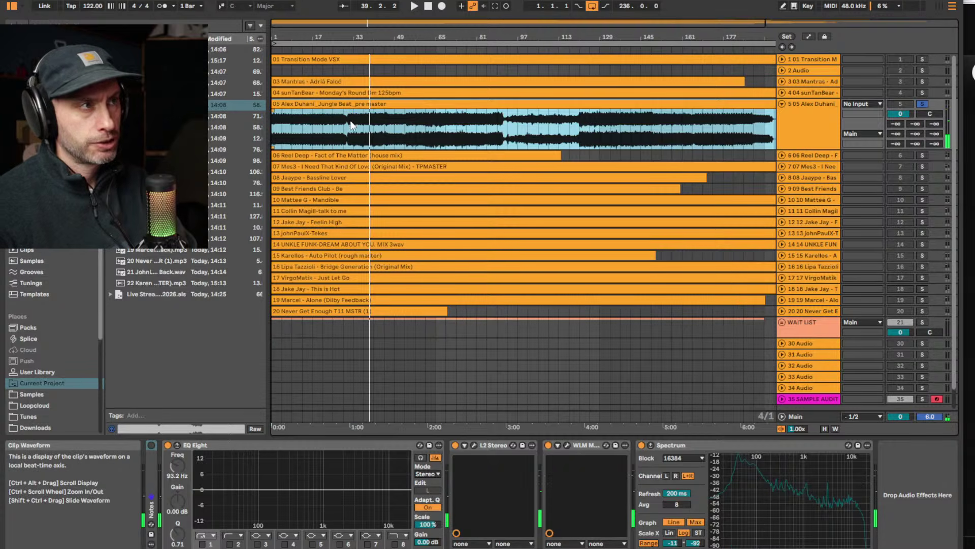
Highlight Jungle Beat from bar 33 to about bar 53, and play it from bar 41 to about bar 66
{"action": "left_click_drag", "start_coordinate": [354, 127], "coordinate": [405, 127]}
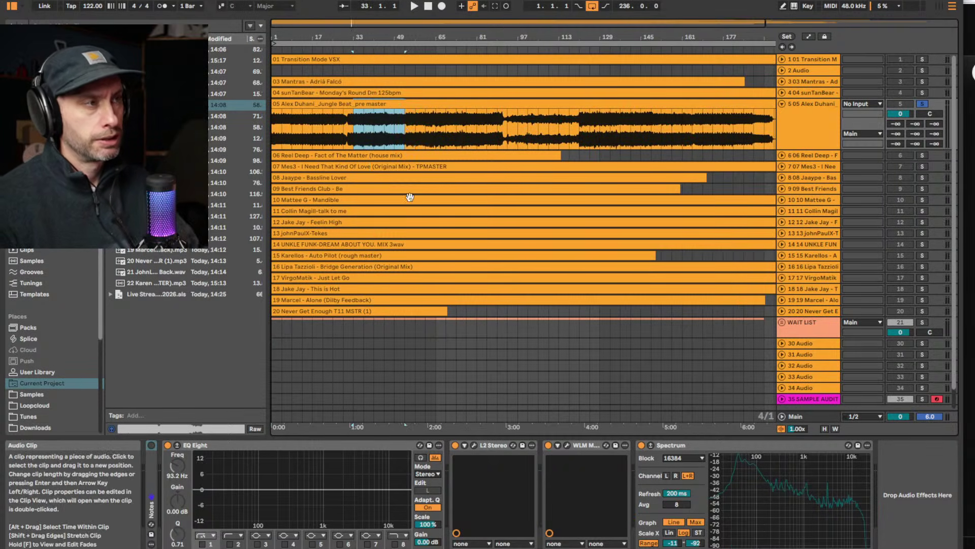
{"action": "left_click_drag", "start_coordinate": [355, 36], "coordinate": [355, 48]}
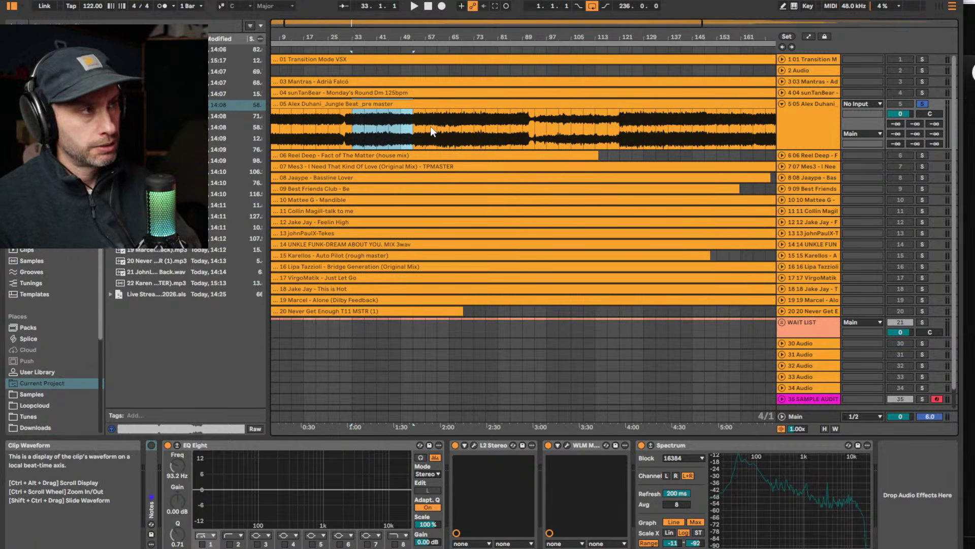
{"action": "left_click", "coordinate": [380, 135]}
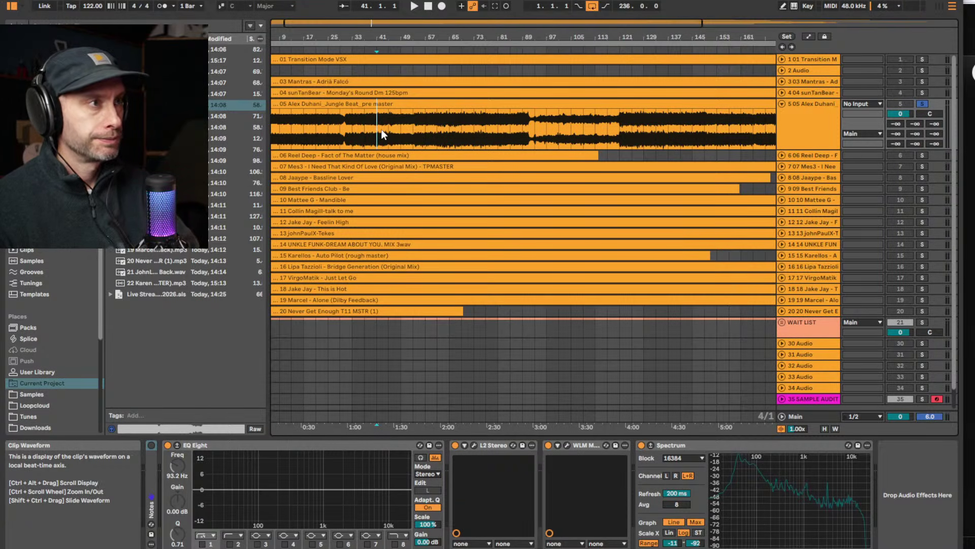
{"action": "key", "text": "space"}
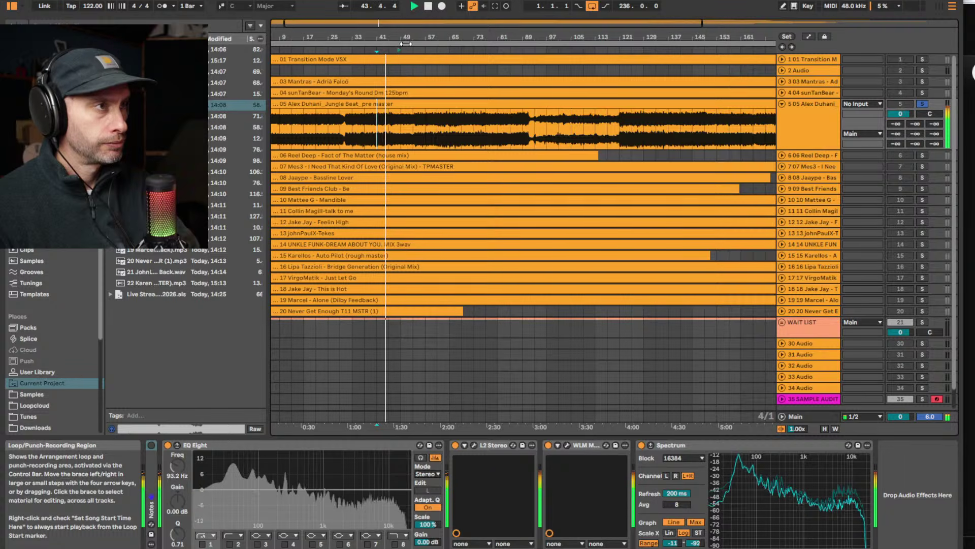
{"action": "left_click_drag", "start_coordinate": [406, 44], "coordinate": [406, 31]}
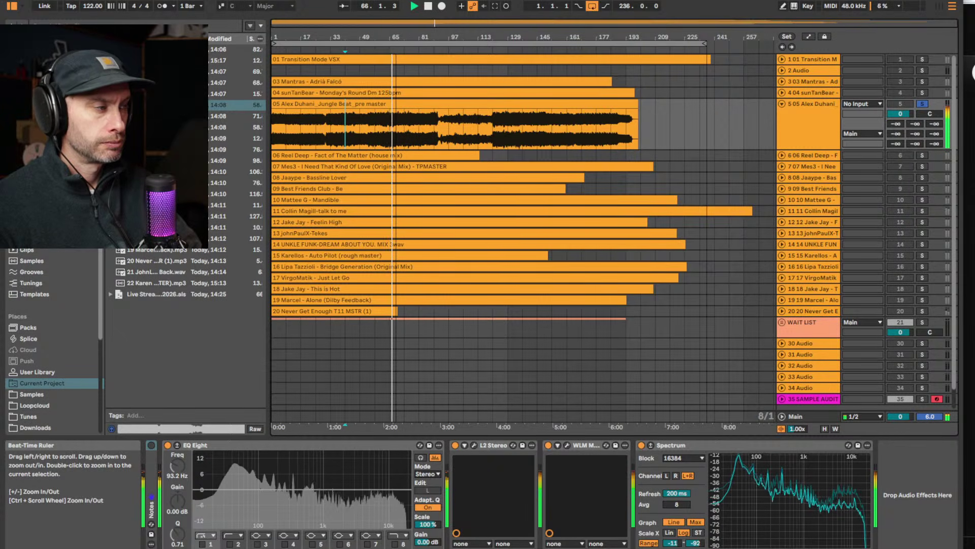
Jump playback of Jungle Beat to about bar 73, highlight bars 73 to 89 and listen through to bar 89
{"action": "left_click", "coordinate": [407, 50]}
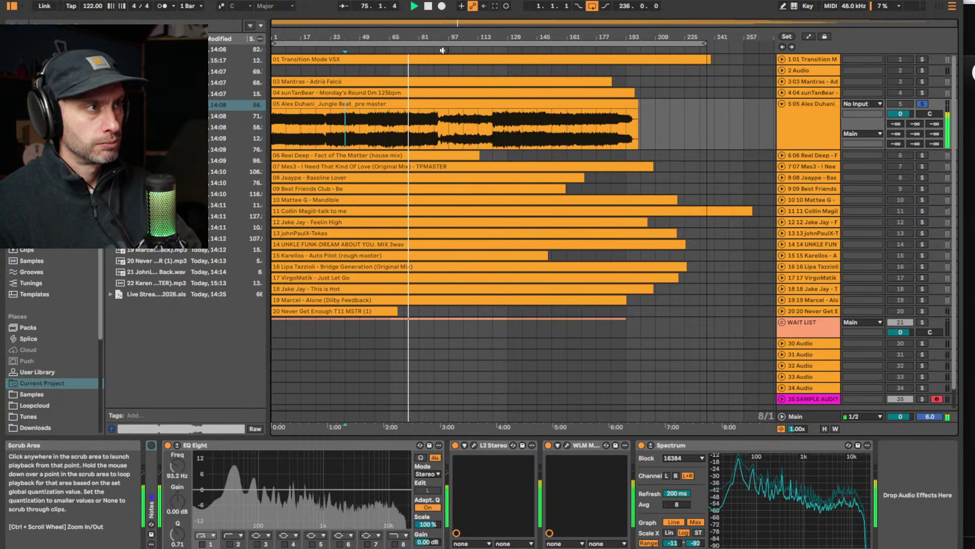
{"action": "left_click_drag", "start_coordinate": [419, 36], "coordinate": [420, 48]}
{"action": "left_click_drag", "start_coordinate": [420, 42], "coordinate": [418, 30]}
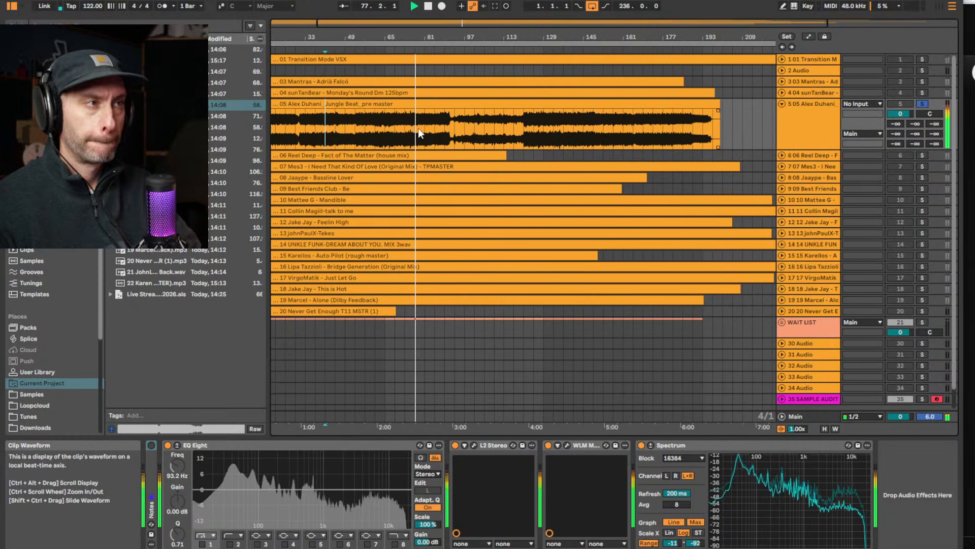
{"action": "left_click_drag", "start_coordinate": [405, 127], "coordinate": [445, 125]}
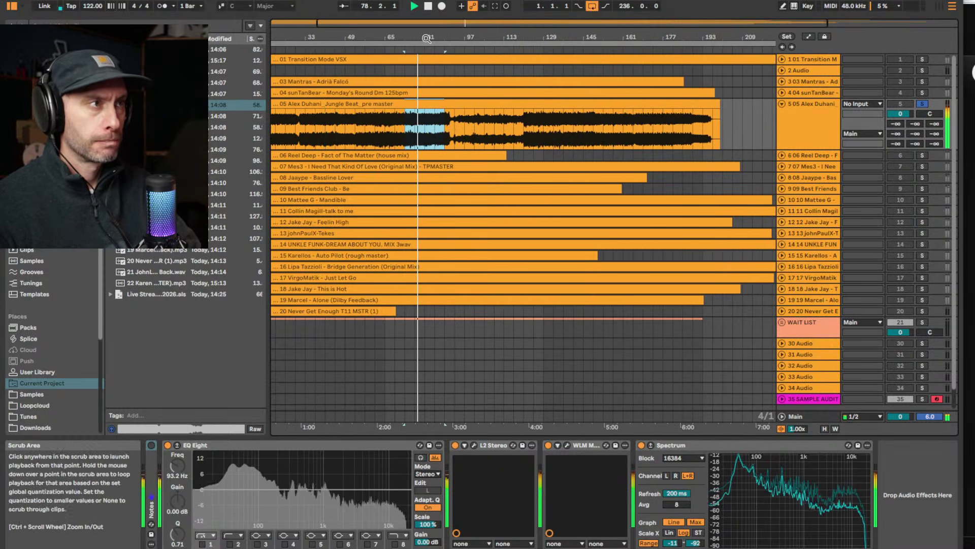
{"action": "left_click_drag", "start_coordinate": [409, 39], "coordinate": [409, 30]}
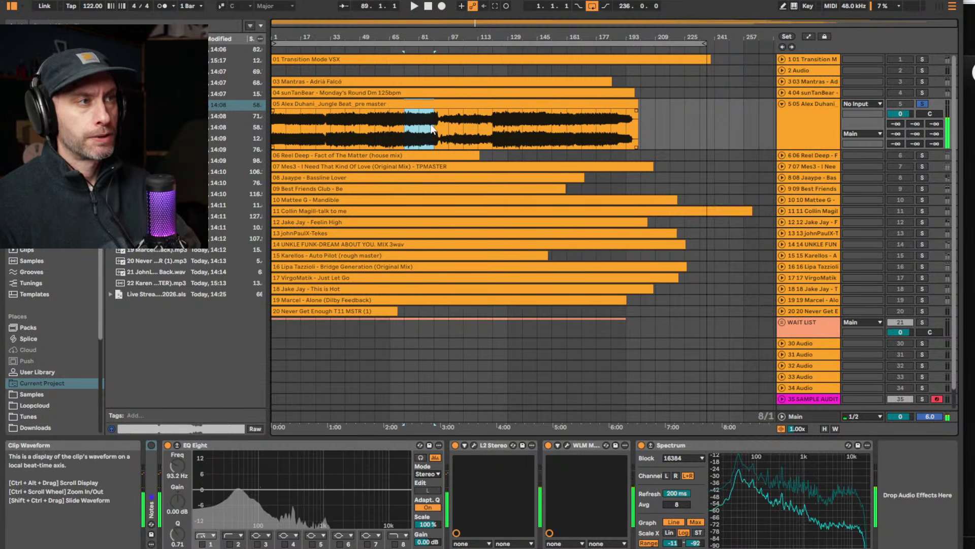
Compare two sections of Jungle Beat by playing it from about bar 81 and then from about bar 40
{"action": "left_click_drag", "start_coordinate": [409, 38], "coordinate": [409, 66]}
{"action": "left_click_drag", "start_coordinate": [498, 34], "coordinate": [498, 20]}
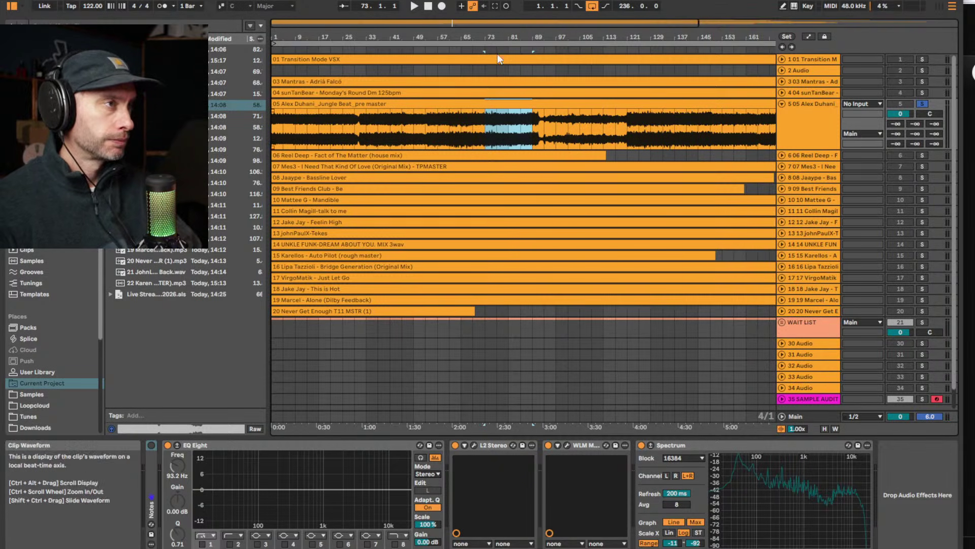
{"action": "left_click_drag", "start_coordinate": [503, 36], "coordinate": [503, 35]}
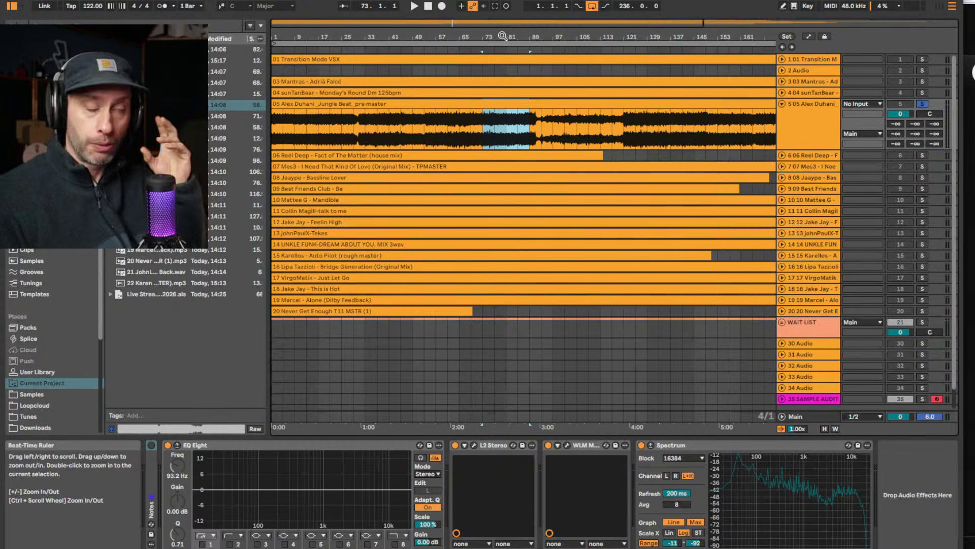
{"action": "left_click_drag", "start_coordinate": [503, 36], "coordinate": [501, 51]}
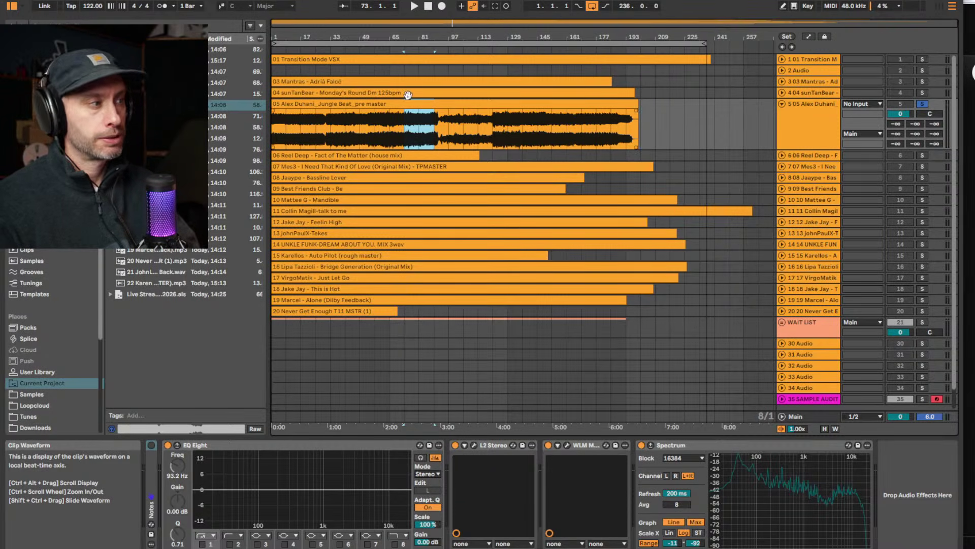
{"action": "left_click", "coordinate": [419, 46]}
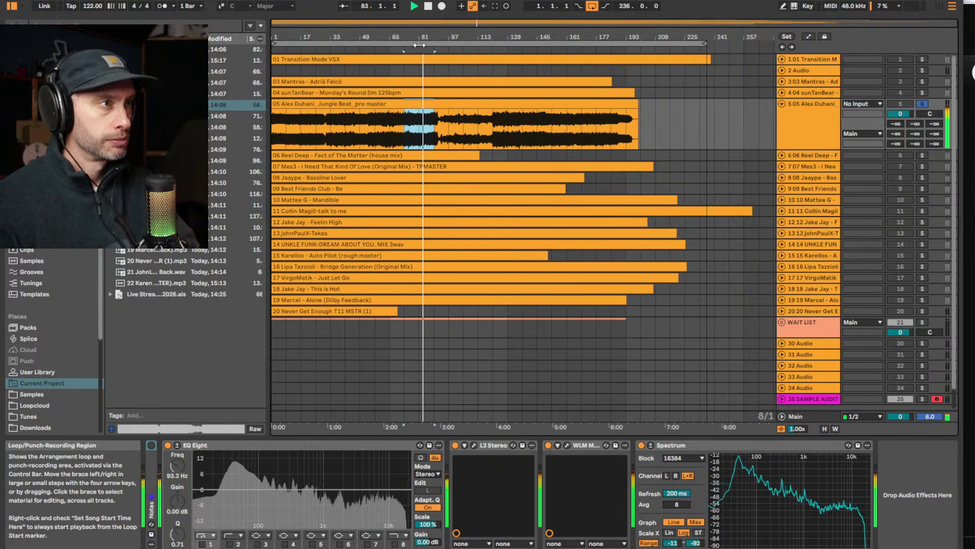
{"action": "left_click", "coordinate": [344, 48]}
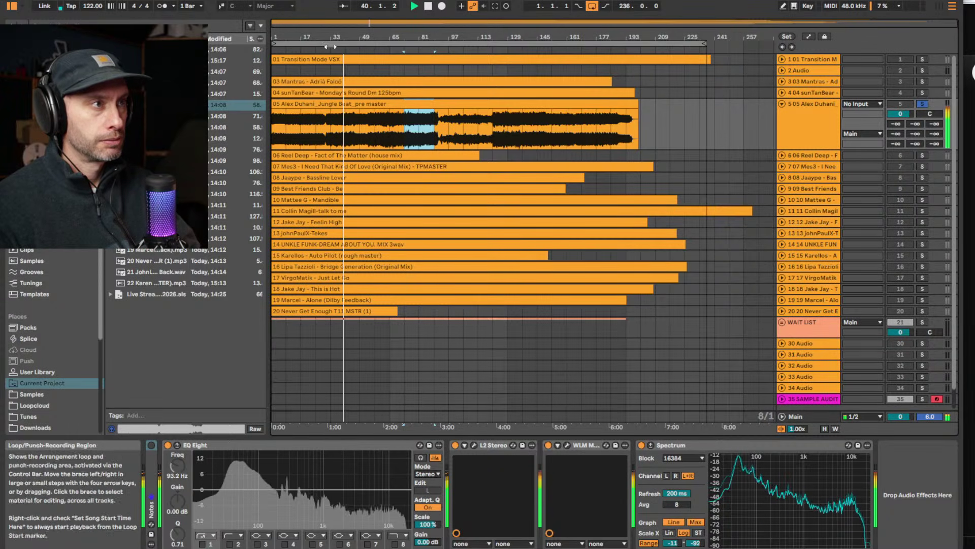
{"action": "key", "text": "space"}
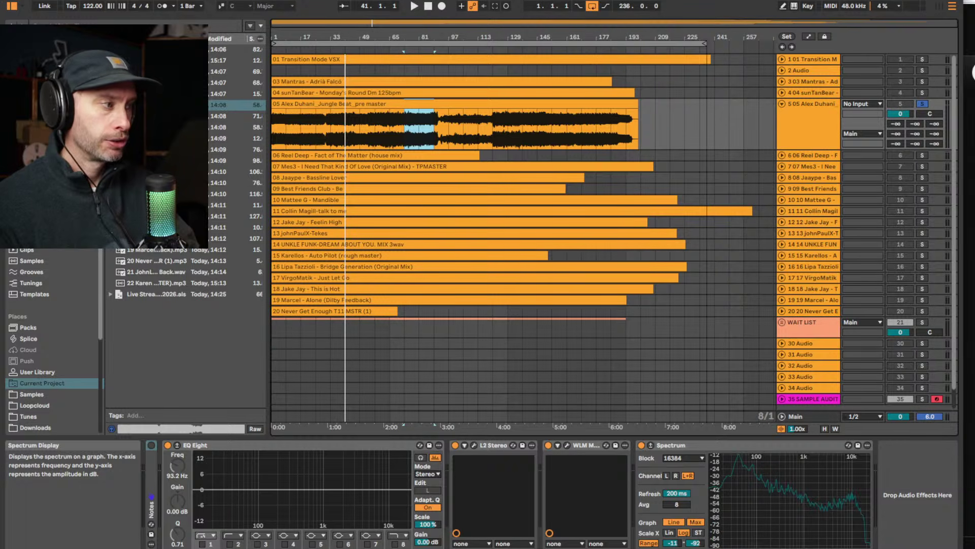
Replay Jungle Beat briefly from about bar 82 and examine its mid frequencies in the spectrum display
{"action": "left_click", "coordinate": [420, 50]}
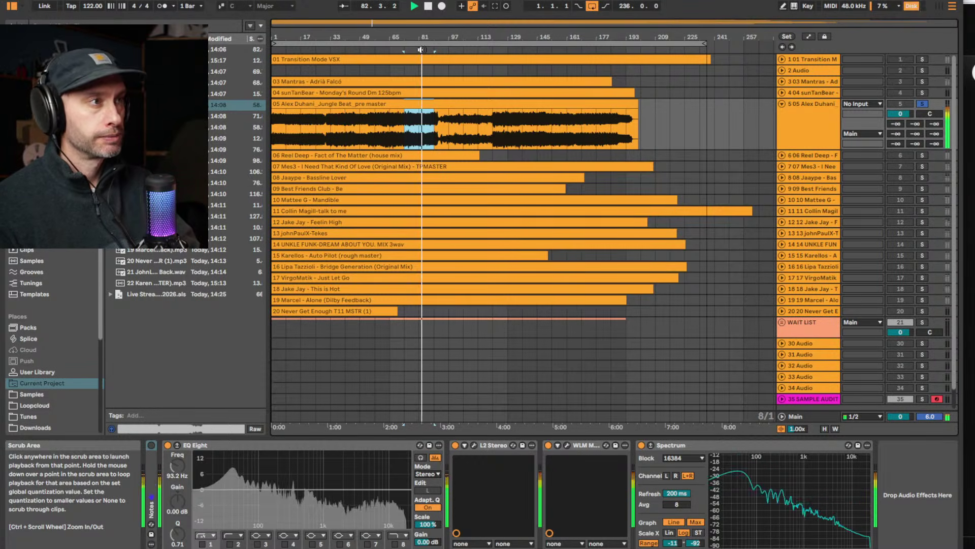
{"action": "key", "text": "space"}
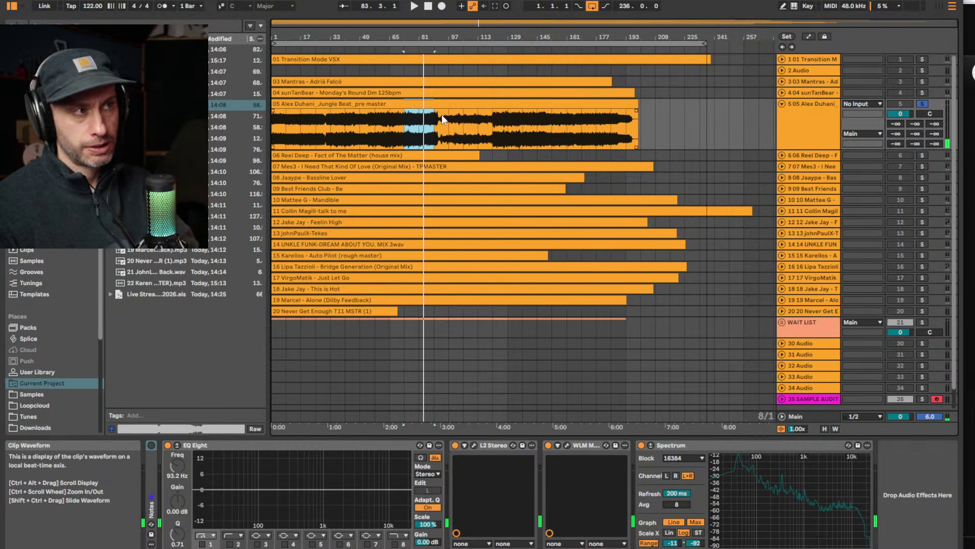
{"action": "mouse_move", "coordinate": [782, 480]}
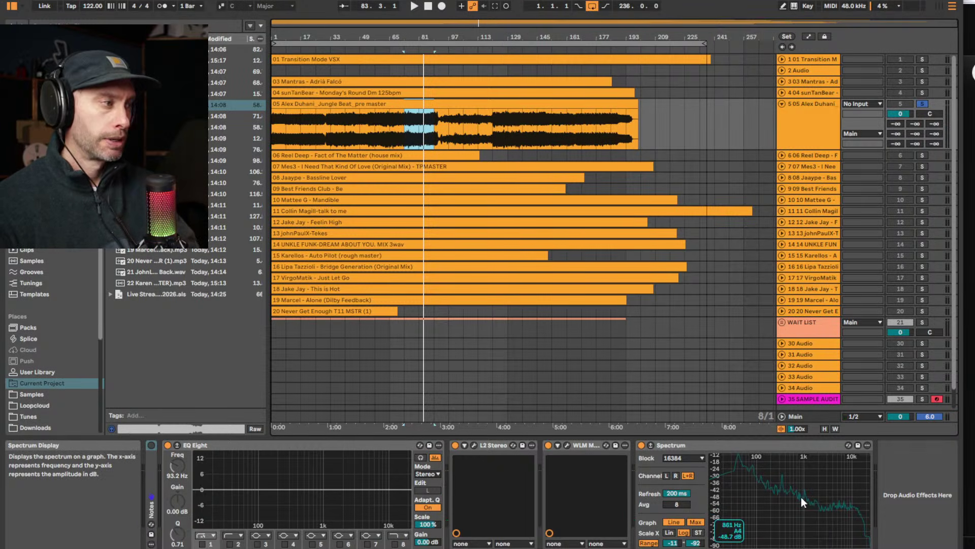
Play Jungle Beat's breakdown from about bar 89, skipping ahead to about bars 99 and 112, and on into the section from bar 121
{"action": "left_click", "coordinate": [434, 49]}
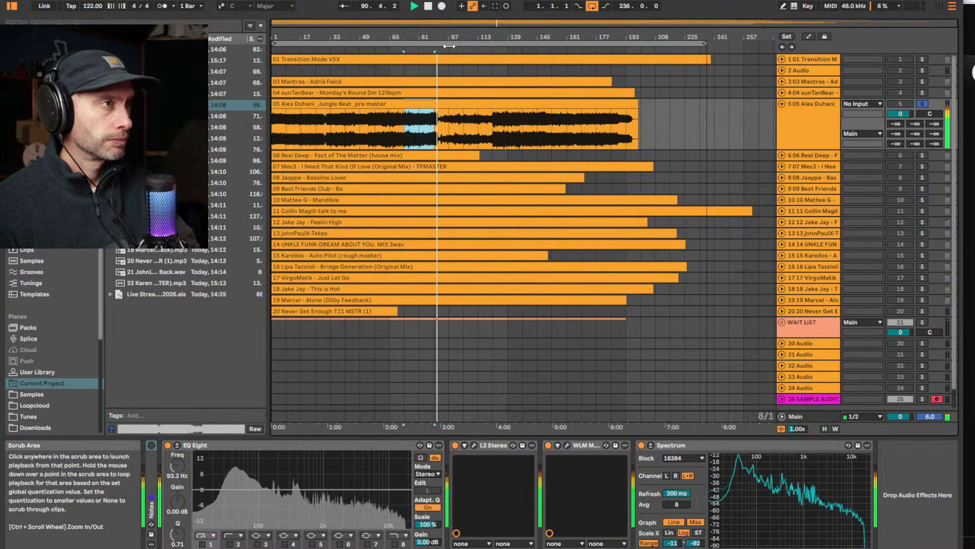
{"action": "left_click_drag", "start_coordinate": [455, 37], "coordinate": [503, 37]}
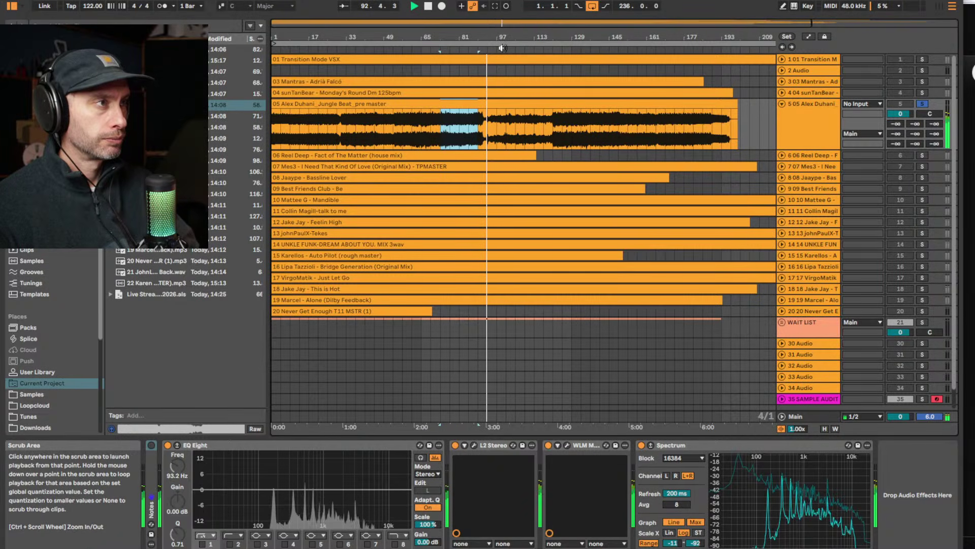
{"action": "left_click", "coordinate": [502, 47]}
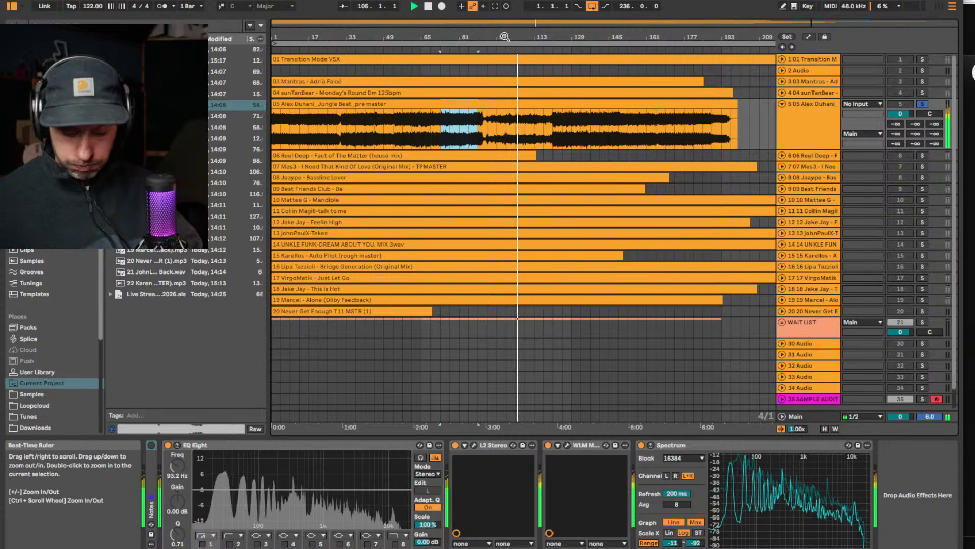
{"action": "left_click", "coordinate": [532, 51]}
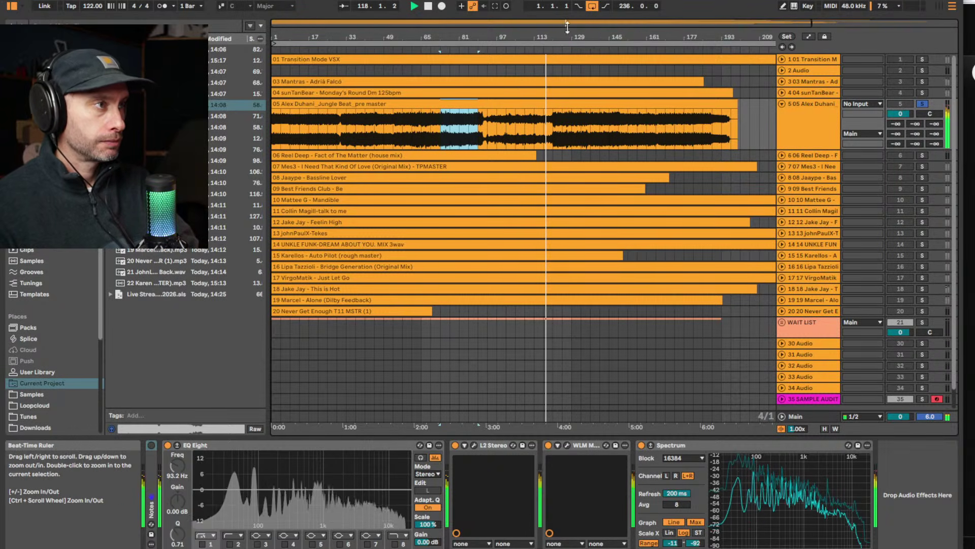
{"action": "left_click_drag", "start_coordinate": [593, 36], "coordinate": [548, 59]}
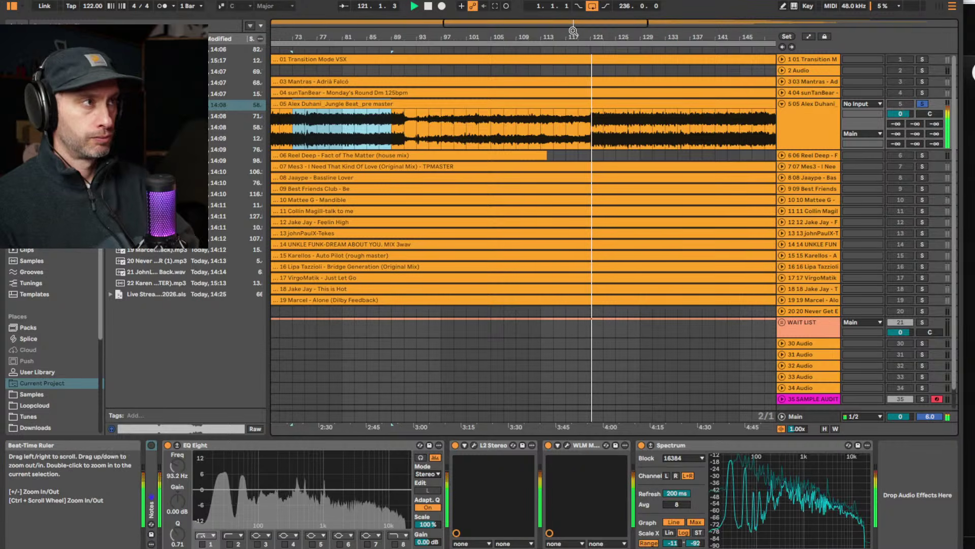
{"action": "left_click_drag", "start_coordinate": [503, 43], "coordinate": [503, 22]}
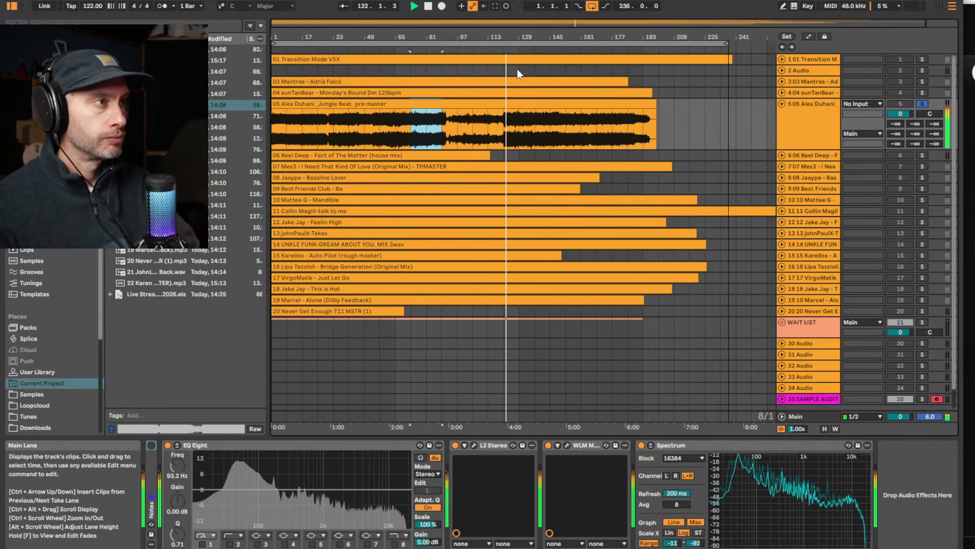
Select the whole Jungle Beat clip while it plays, and skip ahead to about bar 147 for a brief listen
{"action": "left_click", "coordinate": [326, 105]}
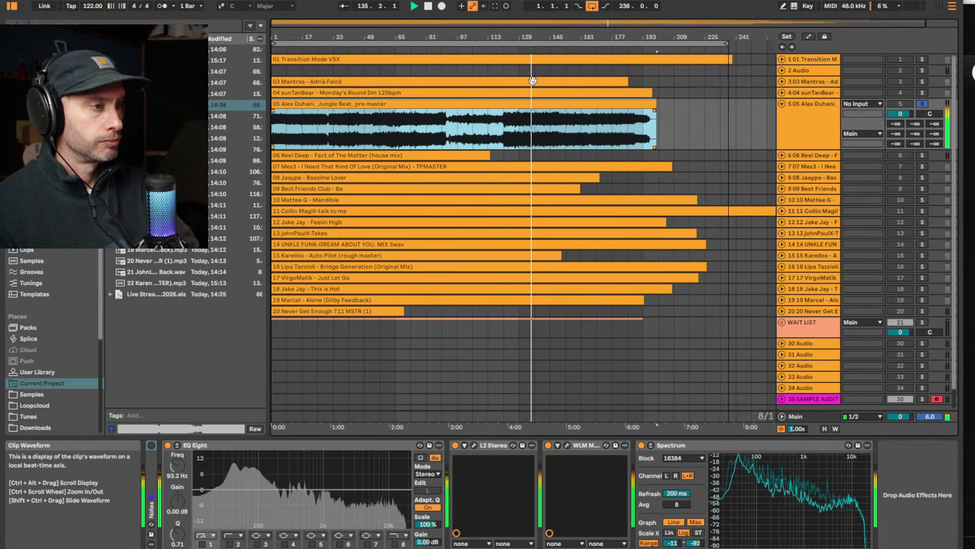
{"action": "mouse_move", "coordinate": [533, 37]}
{"action": "left_mouse_down"}
{"action": "mouse_move", "coordinate": [532, 111]}
{"action": "mouse_move", "coordinate": [533, 36]}
{"action": "left_mouse_up"}
{"action": "left_click", "coordinate": [541, 48]}
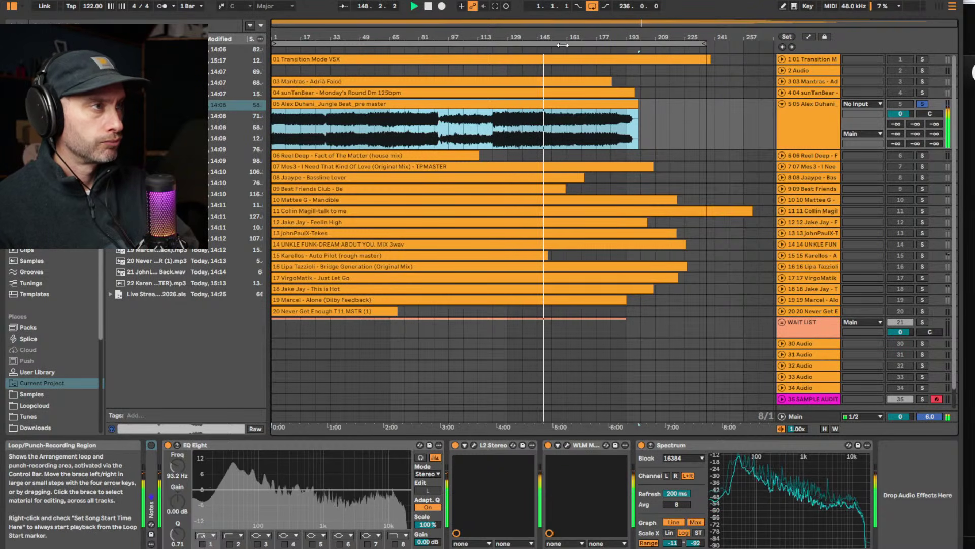
{"action": "key", "text": "space"}
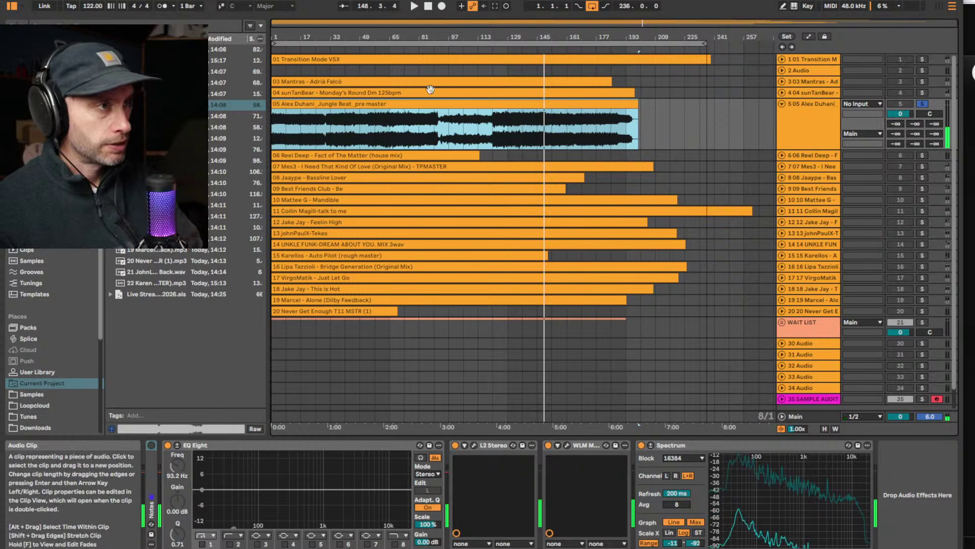
Place the playback position at bar 161 of Jungle Beat and highlight its ending from about bar 137 to bar 201
{"action": "left_click", "coordinate": [562, 142]}
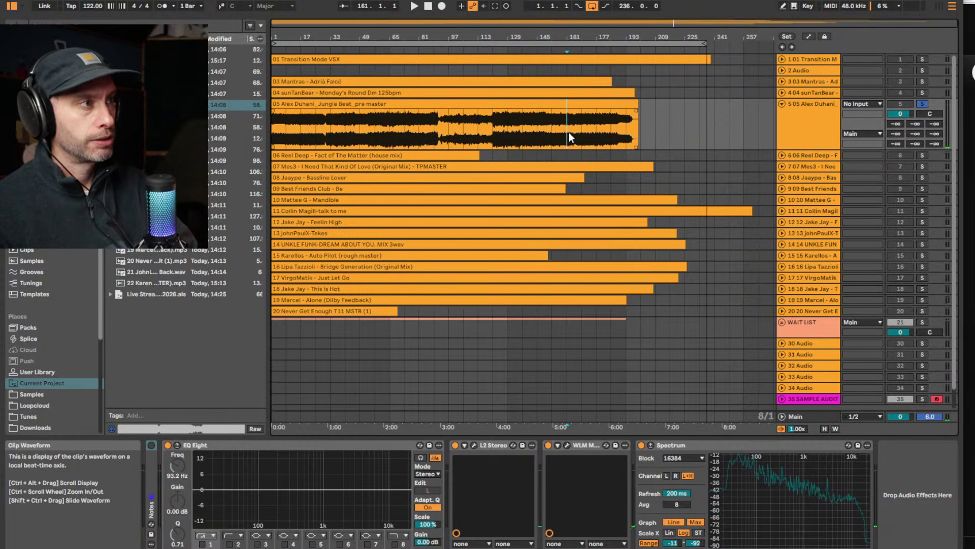
{"action": "left_click_drag", "start_coordinate": [569, 132], "coordinate": [605, 133]}
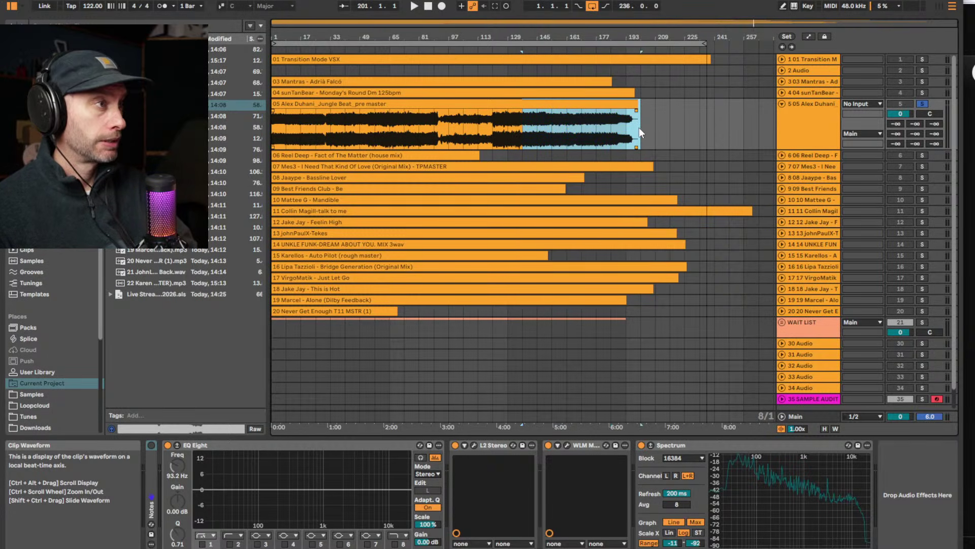
Play Jungle Beat from bar 57, examine its limiting in L2 and loudness in the WLM Meter, and place the playback position at bar 137
{"action": "left_click", "coordinate": [622, 104]}
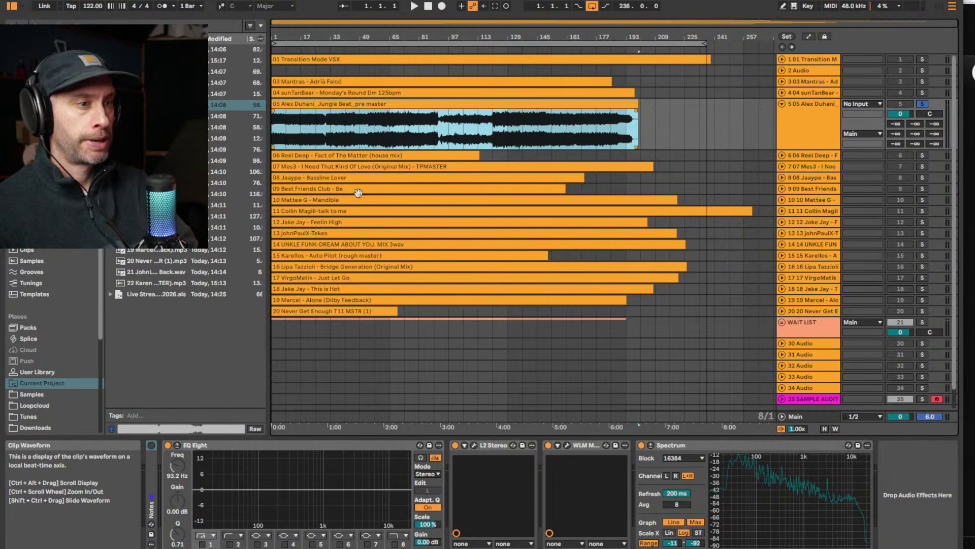
{"action": "left_click", "coordinate": [474, 445]}
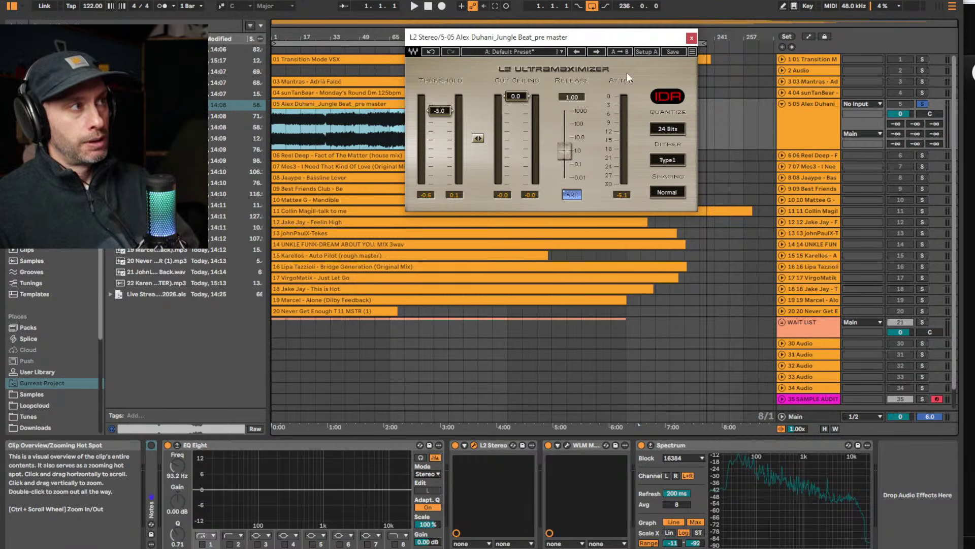
{"action": "left_click", "coordinate": [375, 127]}
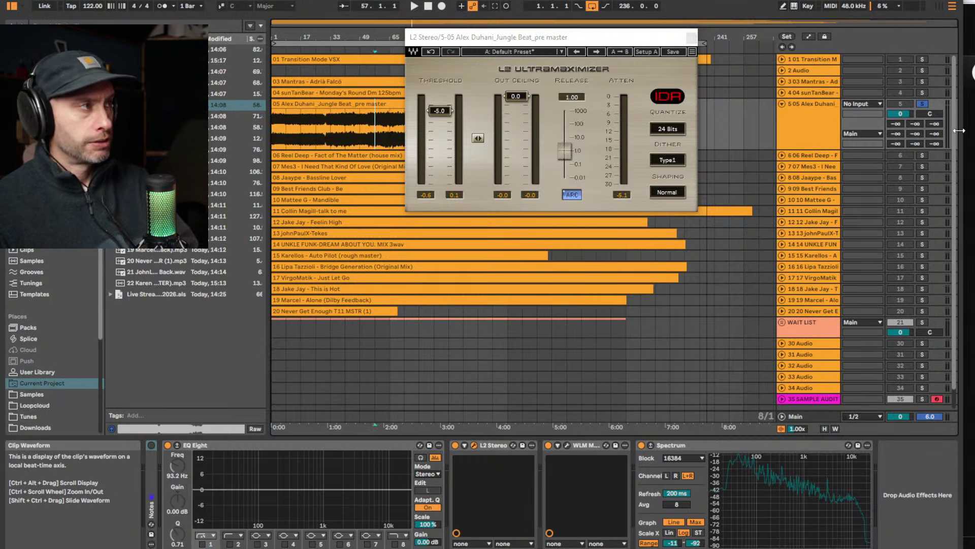
{"action": "key", "text": "space"}
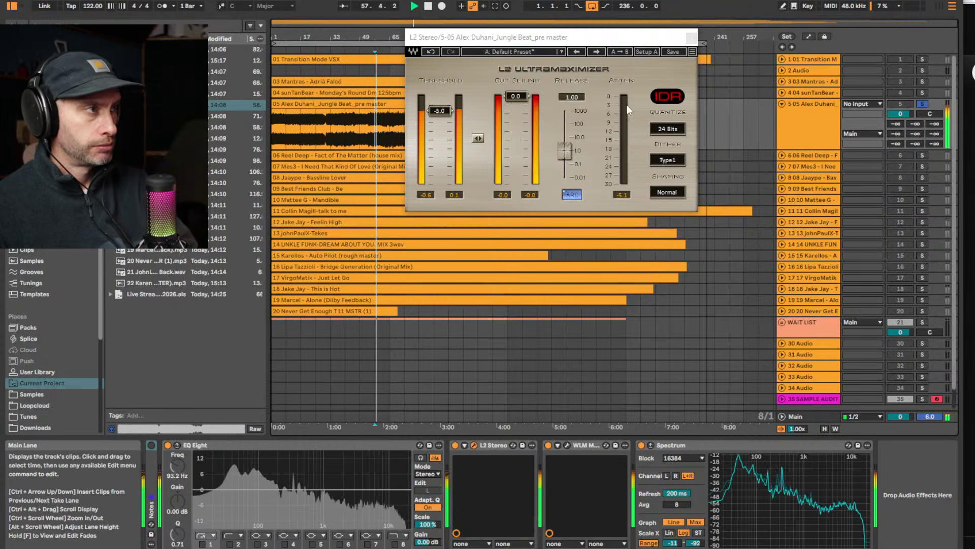
{"action": "left_click", "coordinate": [567, 445]}
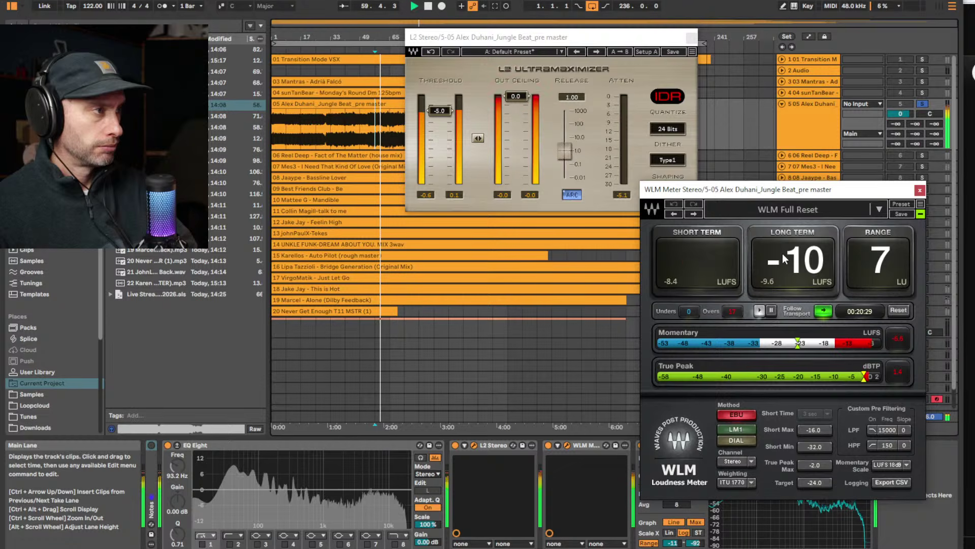
{"action": "left_click_drag", "start_coordinate": [610, 38], "coordinate": [752, 87]}
{"action": "left_click", "coordinate": [526, 130]}
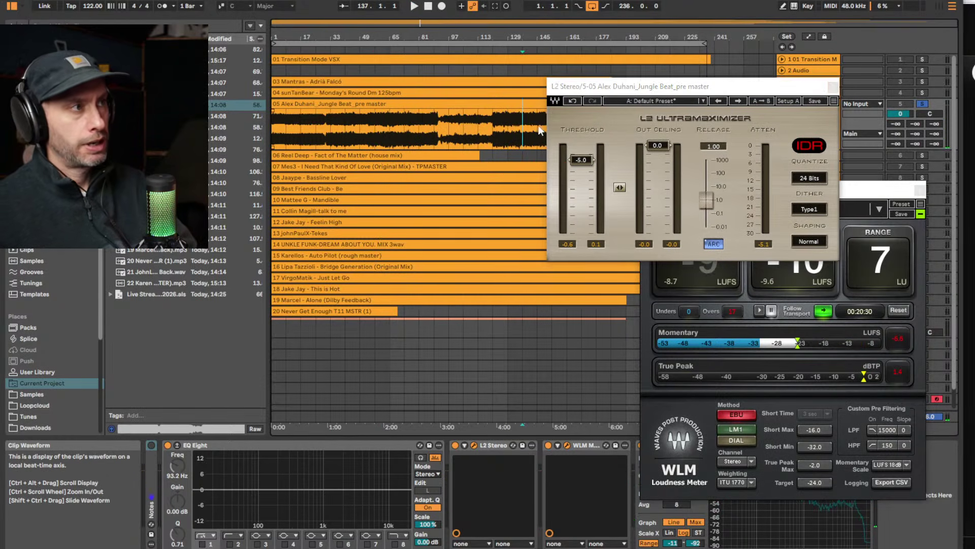
Close the L2 and WLM Meter windows, and check the Main track's devices before returning to track 05's device chain
{"action": "left_click", "coordinate": [833, 87]}
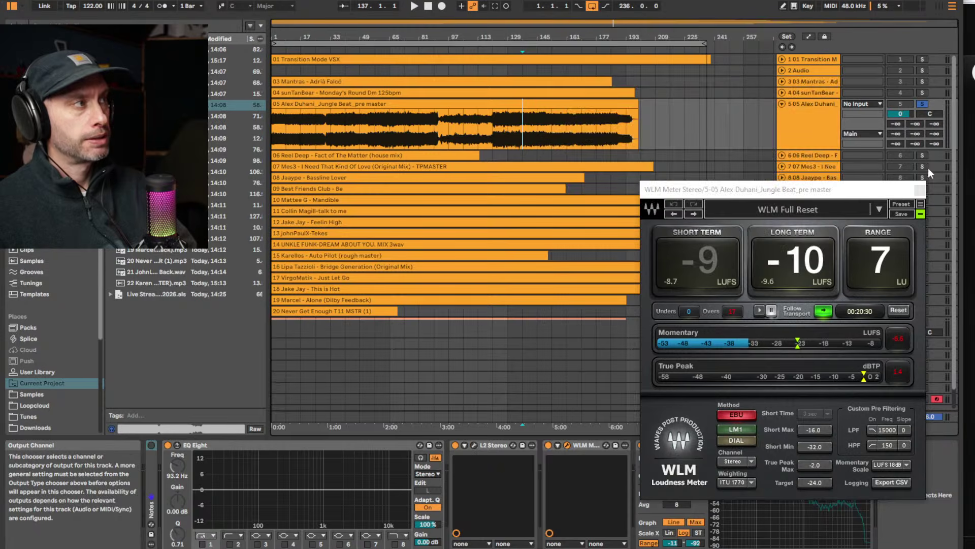
{"action": "left_click", "coordinate": [920, 190]}
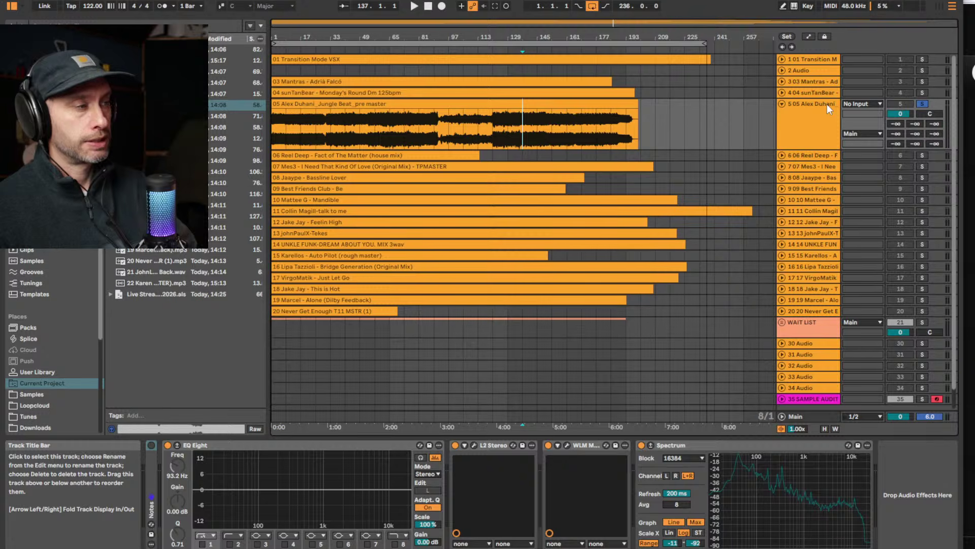
{"action": "left_click", "coordinate": [809, 415]}
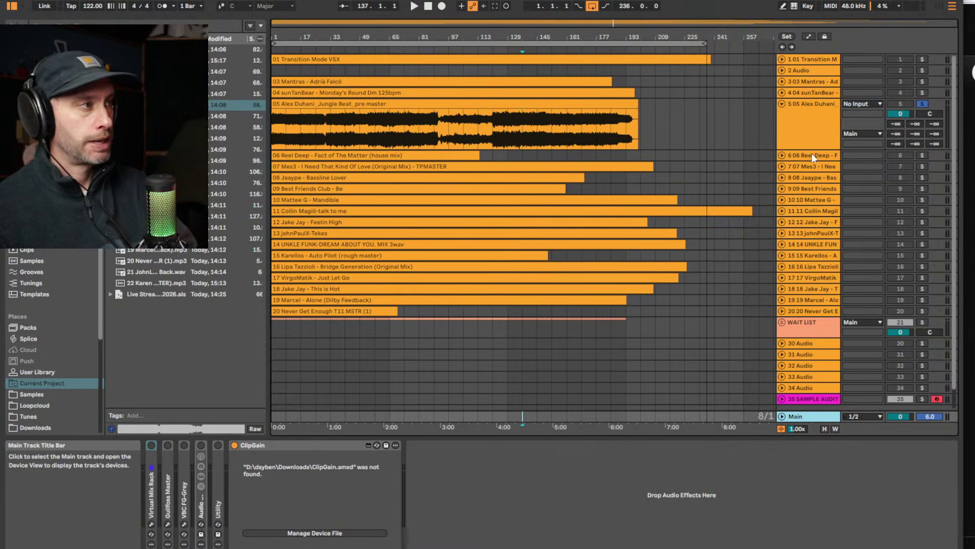
{"action": "left_click", "coordinate": [810, 109]}
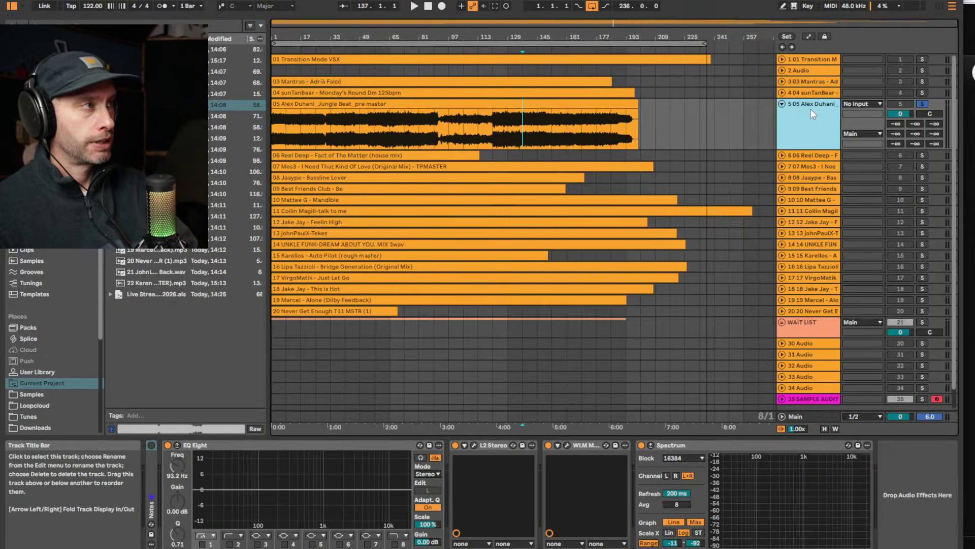
Highlight Jungle Beat's section from bar 57 to 81 and the section from bar 121 to 137
{"action": "left_click", "coordinate": [495, 129]}
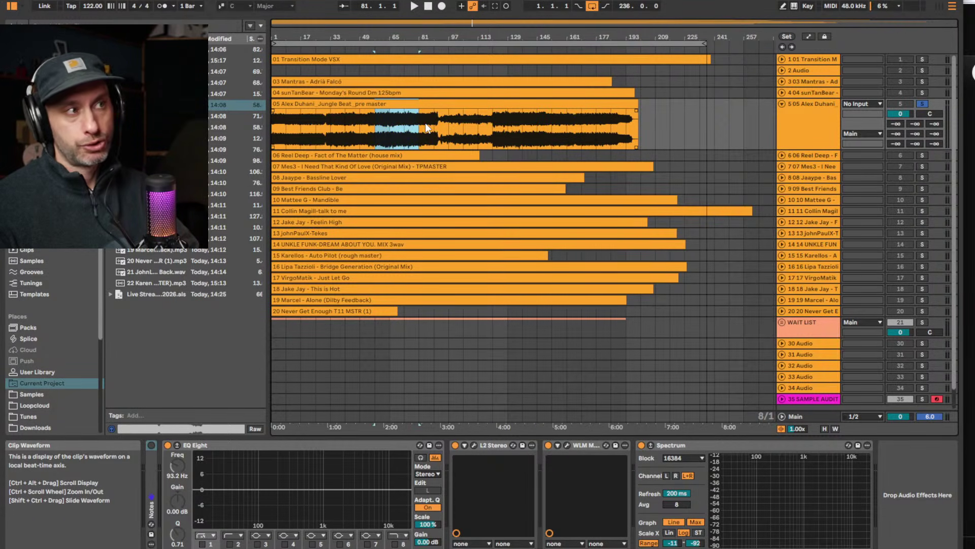
{"action": "key", "text": "Left"}
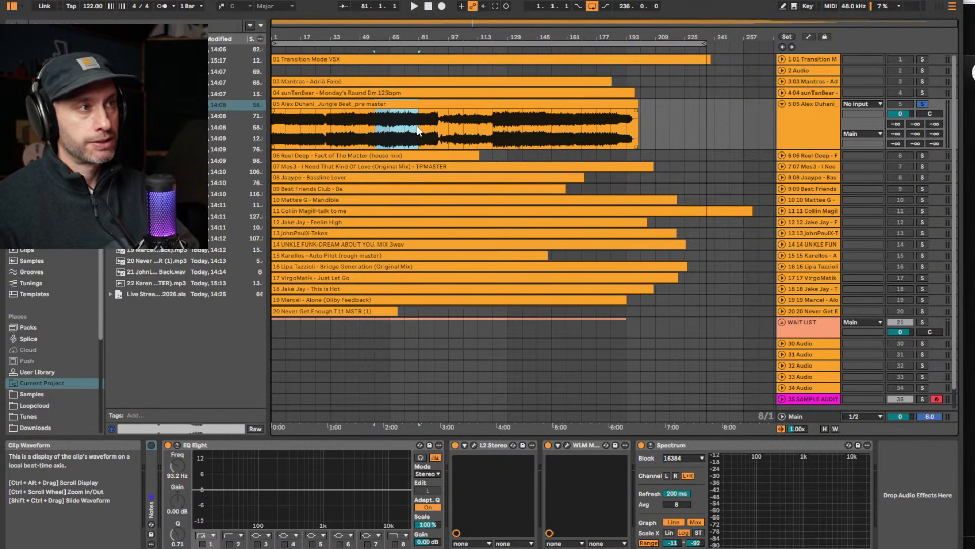
{"action": "key", "text": "Left"}
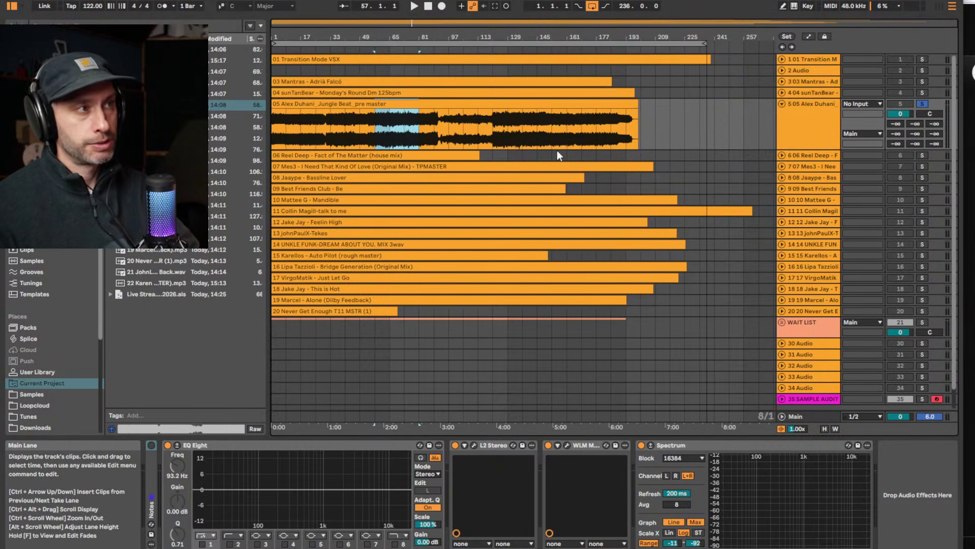
{"action": "left_click", "coordinate": [786, 105]}
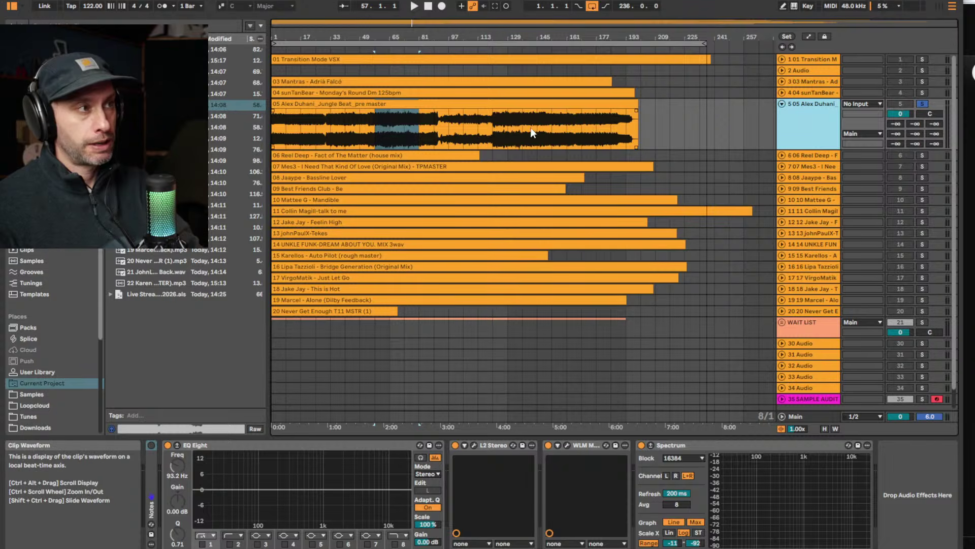
{"action": "left_click_drag", "start_coordinate": [495, 131], "coordinate": [519, 132]}
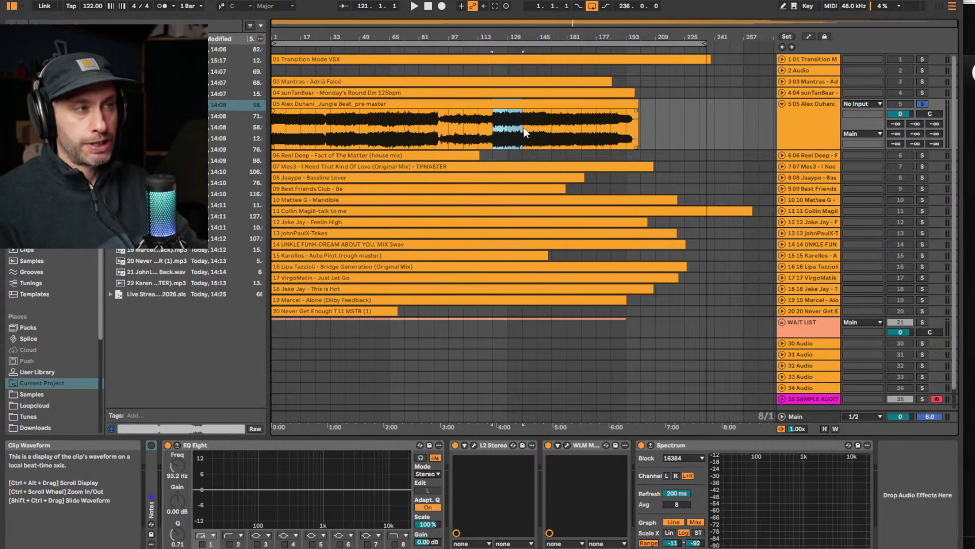
Fold track 05, and solo and unfold track 06, Fact of The Matter (house mix)
{"action": "left_click", "coordinate": [781, 105]}
{"action": "left_click", "coordinate": [821, 116]}
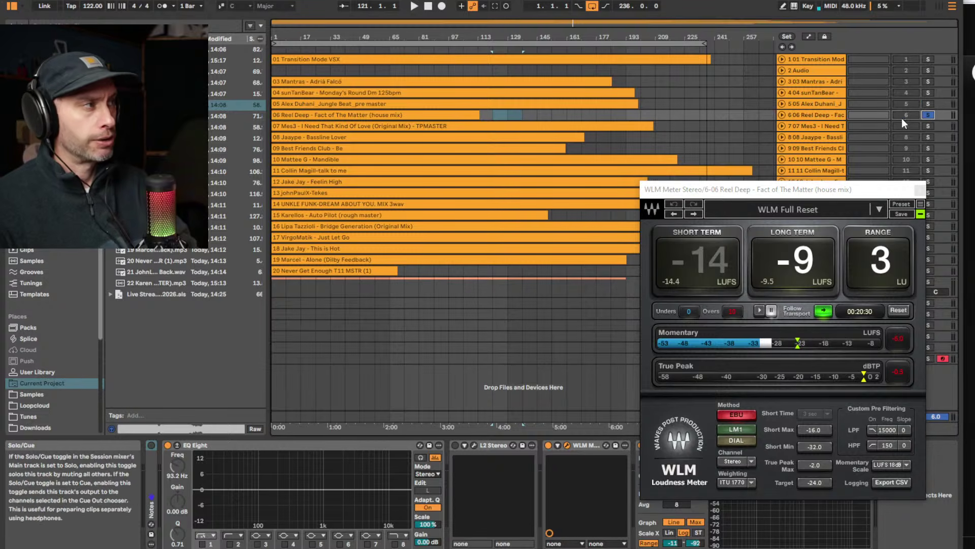
{"action": "left_click", "coordinate": [781, 115]}
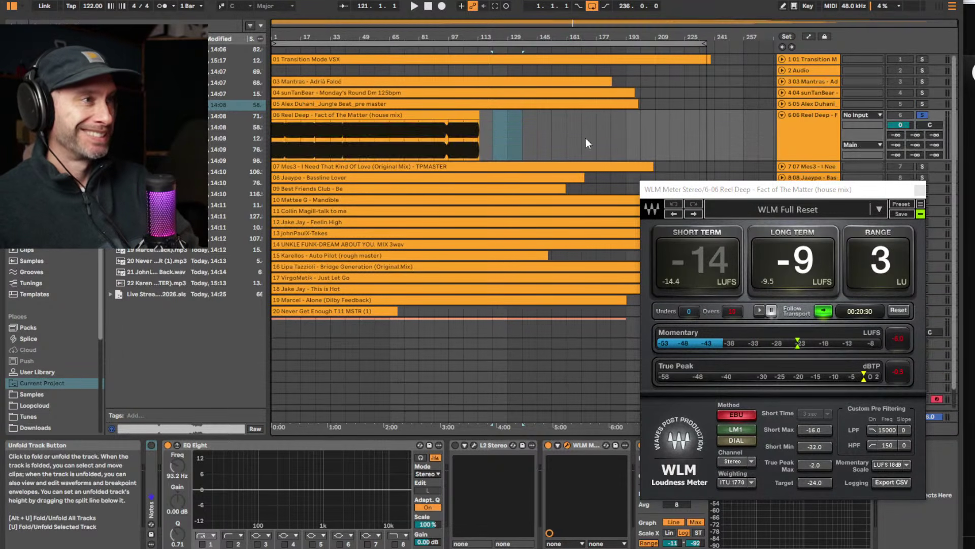
Play Fact of The Matter from its start to about bar 30, closing the WLM Meter window during playback
{"action": "left_click", "coordinate": [307, 115]}
{"action": "key", "text": "space"}
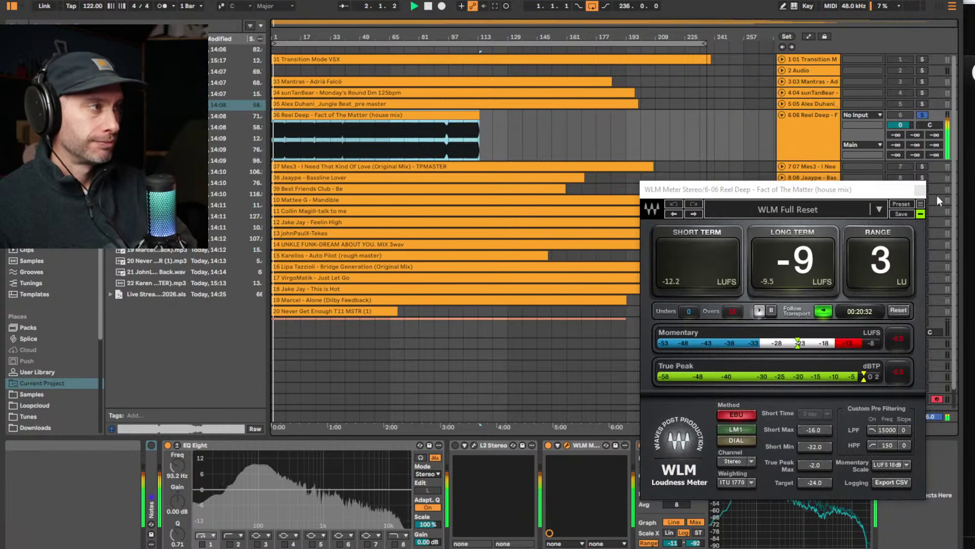
{"action": "left_click", "coordinate": [921, 190]}
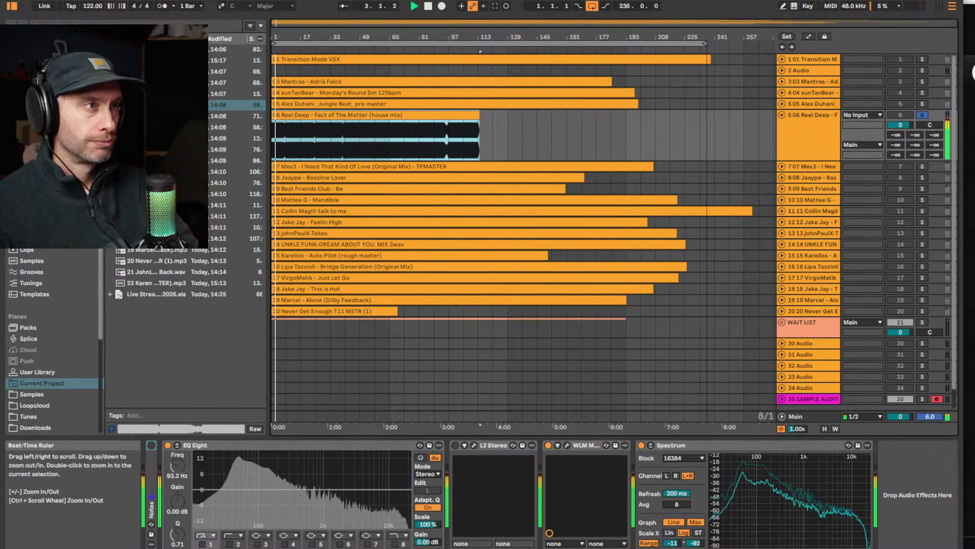
{"action": "left_click_drag", "start_coordinate": [290, 32], "coordinate": [290, 56]}
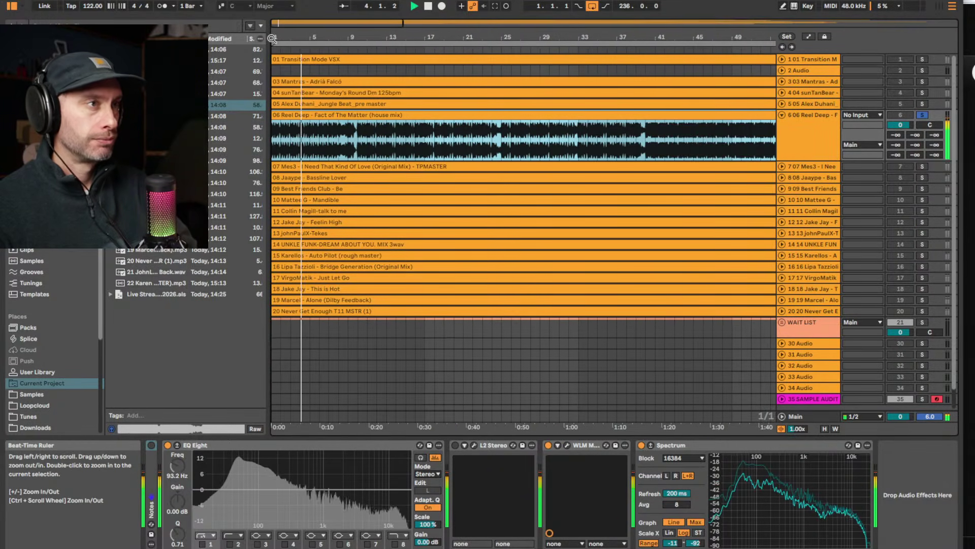
{"action": "key", "text": "ctrl+a"}
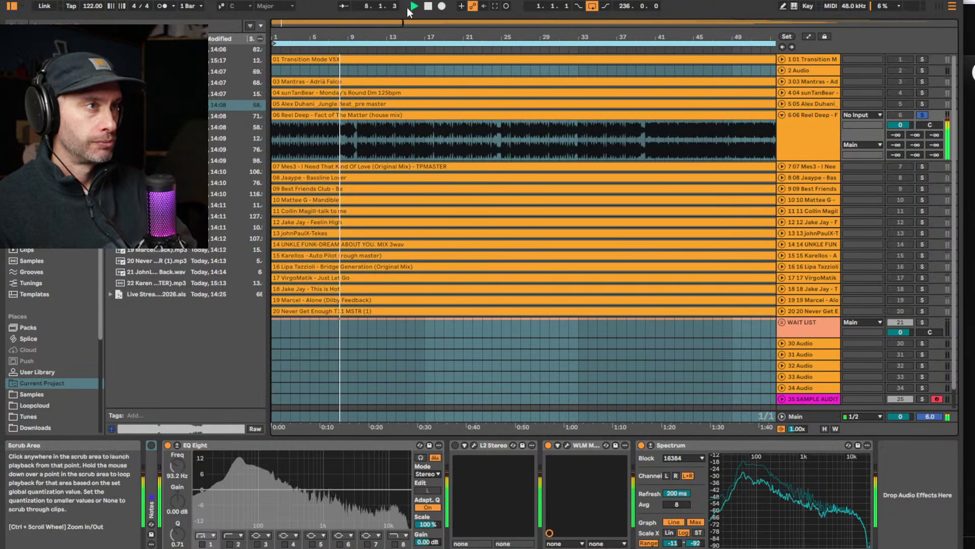
{"action": "left_click_drag", "start_coordinate": [345, 37], "coordinate": [331, 38]}
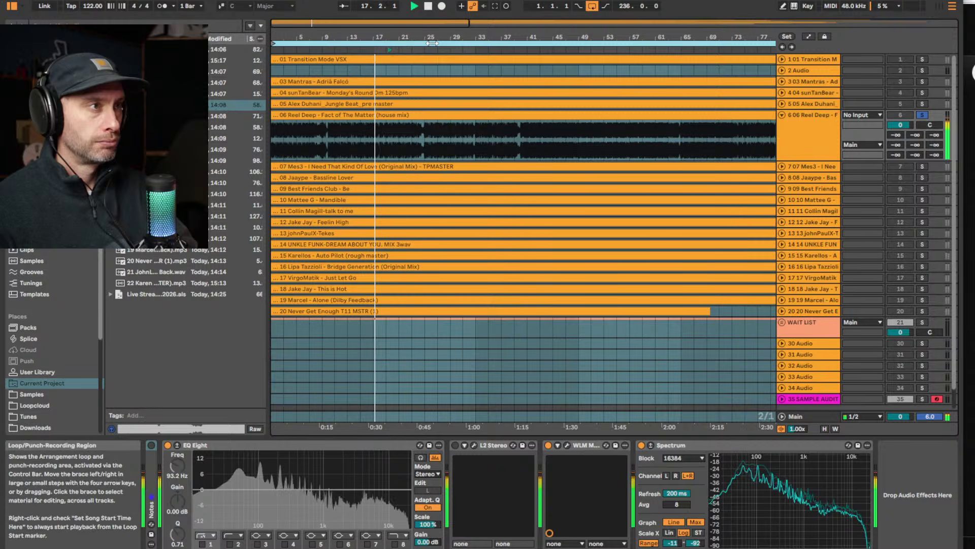
{"action": "left_click_drag", "start_coordinate": [431, 36], "coordinate": [432, 10]}
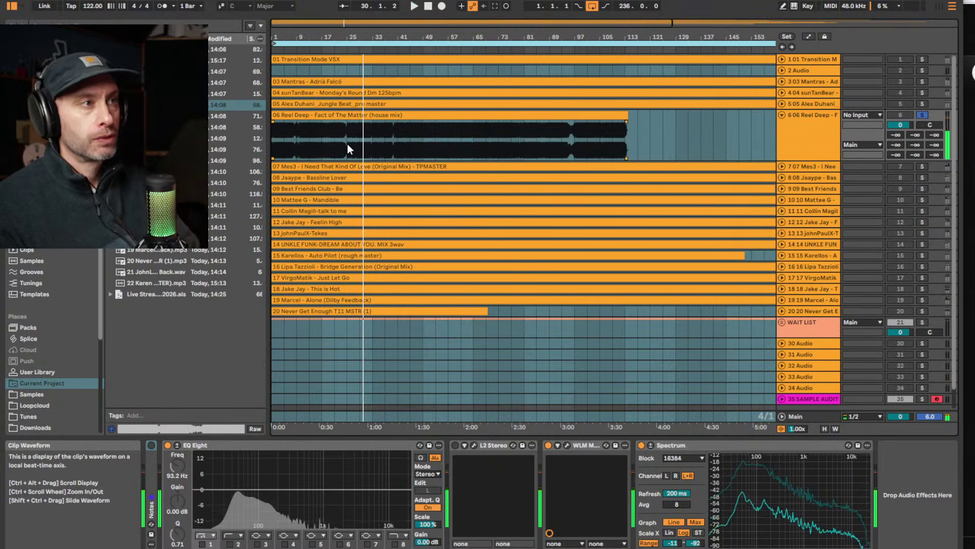
{"action": "key", "text": "space"}
Highlight Fact of The Matter from bar 25 to about bar 41, and the passage from bar 19 to 25
{"action": "left_click_drag", "start_coordinate": [347, 144], "coordinate": [395, 138]}
{"action": "scroll", "coordinate": [331, 140], "scroll_direction": "up", "scroll_amount": 4}
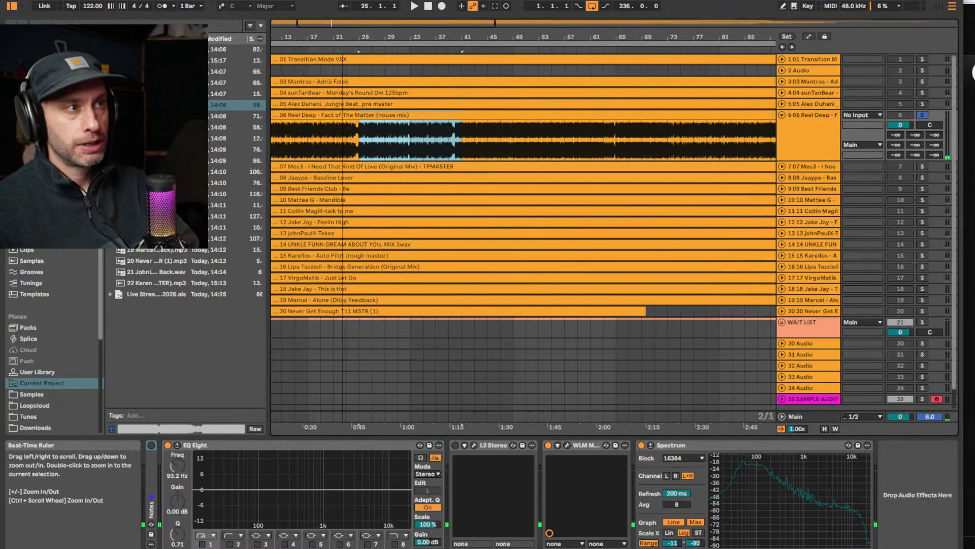
{"action": "left_click", "coordinate": [322, 143]}
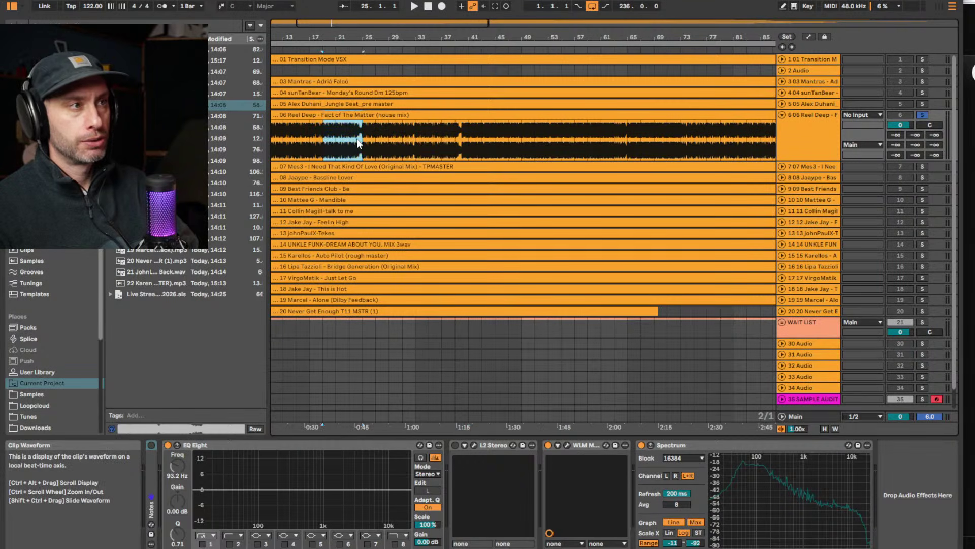
{"action": "scroll", "coordinate": [401, 138], "scroll_direction": "up", "scroll_amount": 3}
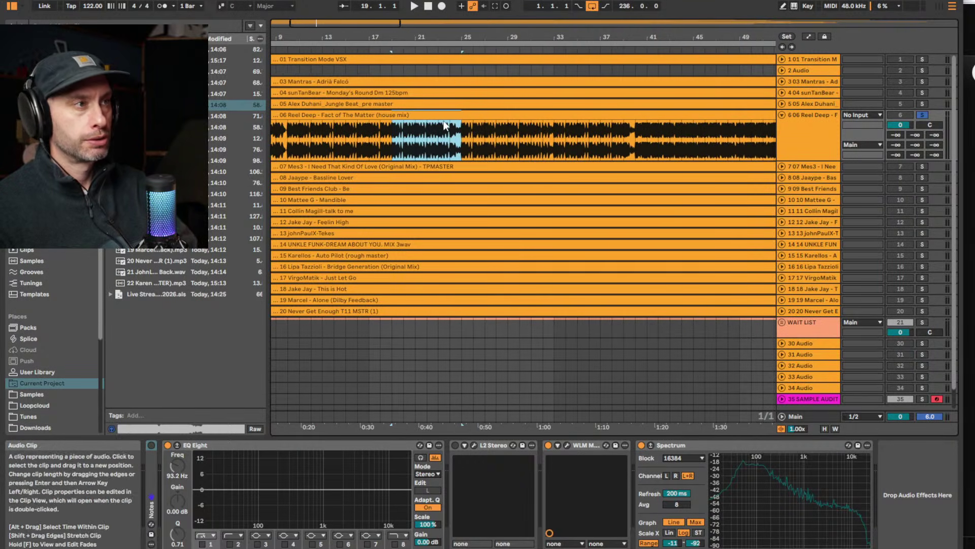
Play Fact of The Matter briefly from bar 19 to about bar 21
{"action": "key", "text": "space"}
{"action": "left_click_drag", "start_coordinate": [439, 39], "coordinate": [437, 21]}
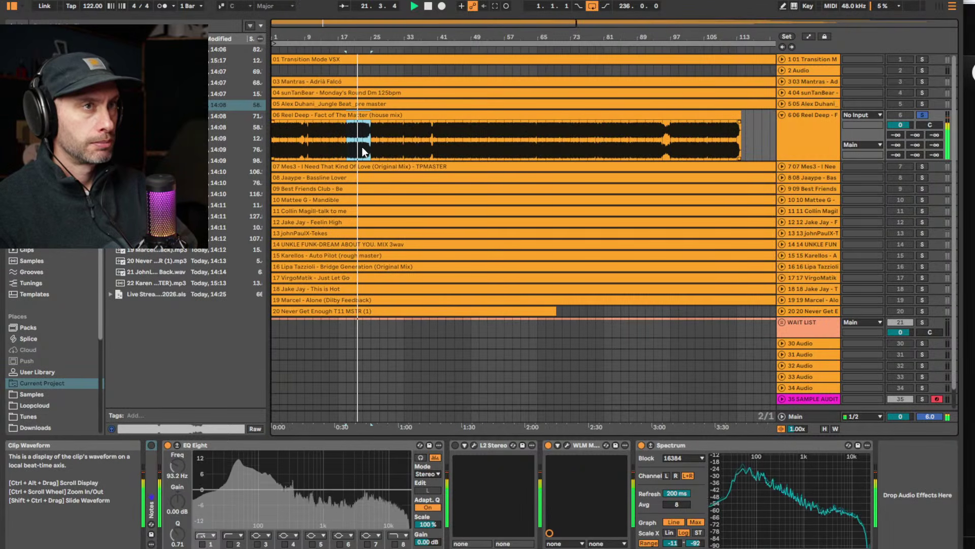
{"action": "key", "text": "space"}
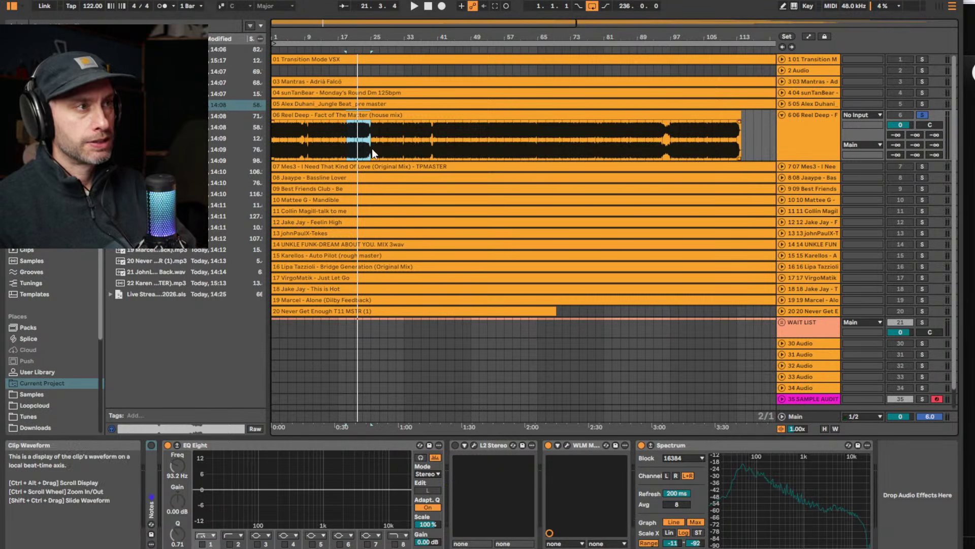
Highlight Fact of The Matter from bar 25 to about bar 31, and the wider passage from bar 17 to about bar 29
{"action": "left_click_drag", "start_coordinate": [370, 145], "coordinate": [399, 147]}
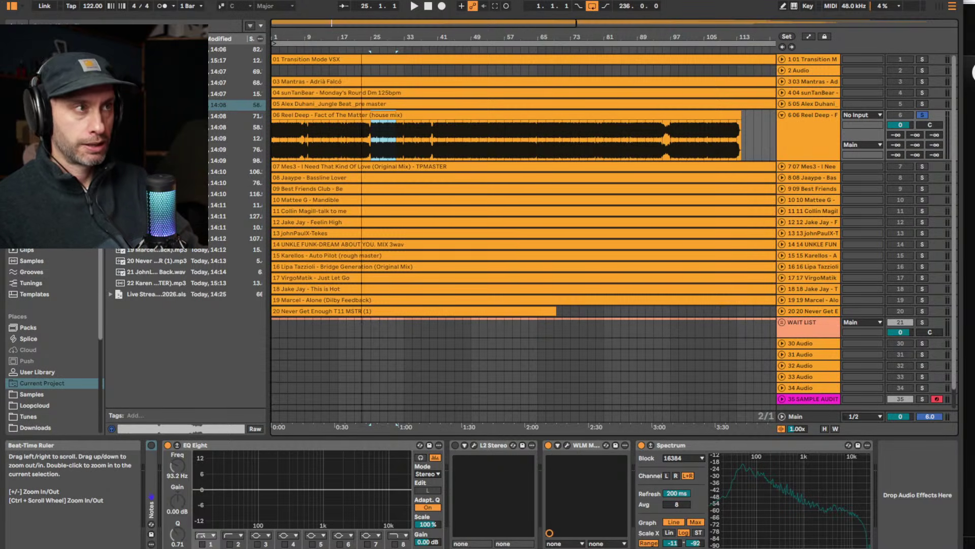
{"action": "left_click_drag", "start_coordinate": [344, 36], "coordinate": [344, 51]}
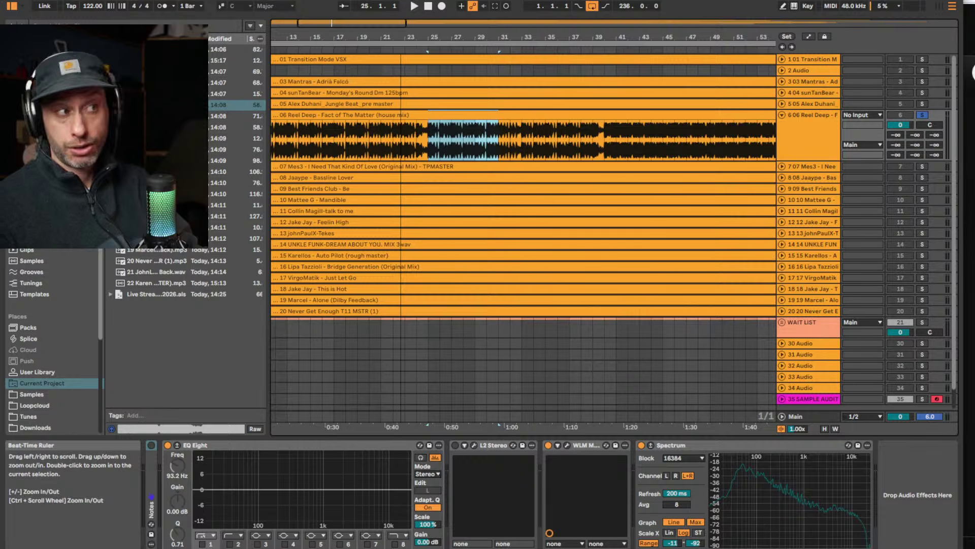
{"action": "key", "text": "minus"}
{"action": "key", "text": "minus"}
{"action": "left_click_drag", "start_coordinate": [350, 41], "coordinate": [349, 43]}
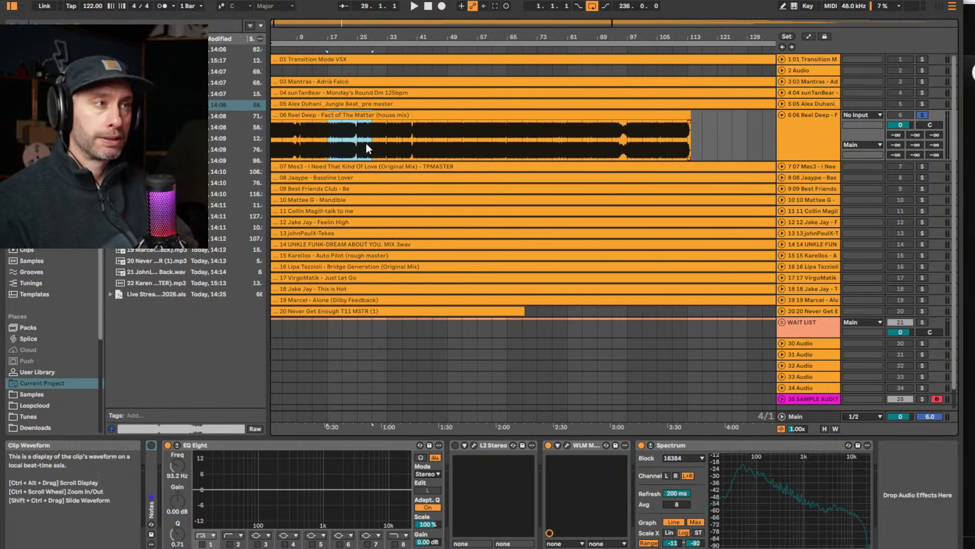
Highlight the eight-bar passage of Fact of The Matter from bar 17 to 25
{"action": "left_click_drag", "start_coordinate": [363, 143], "coordinate": [360, 144]}
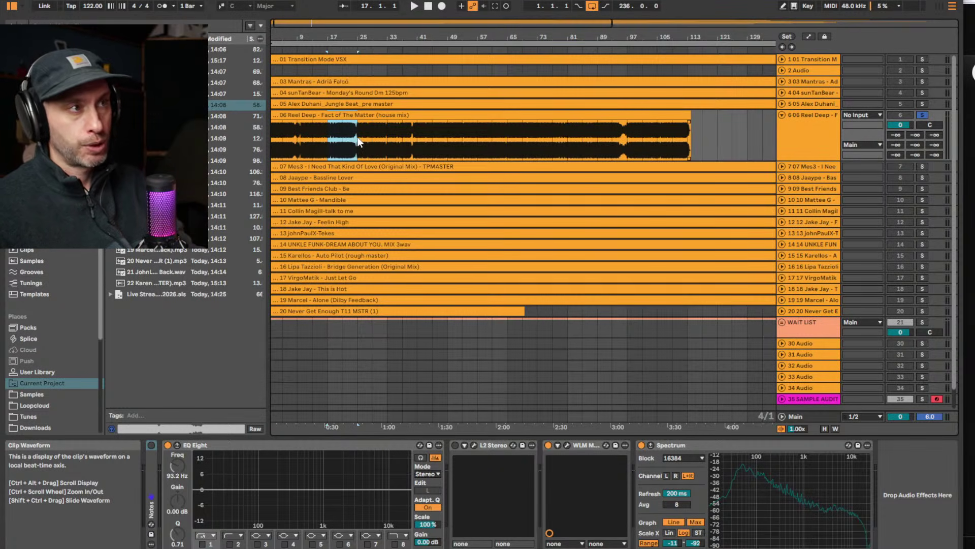
{"action": "left_click_drag", "start_coordinate": [351, 42], "coordinate": [370, 62]}
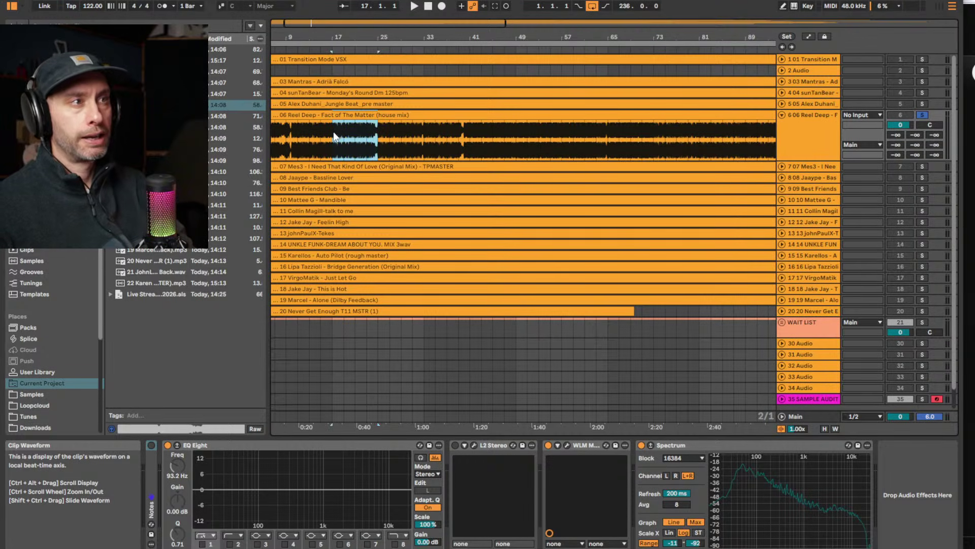
{"action": "left_click_drag", "start_coordinate": [333, 132], "coordinate": [382, 128]}
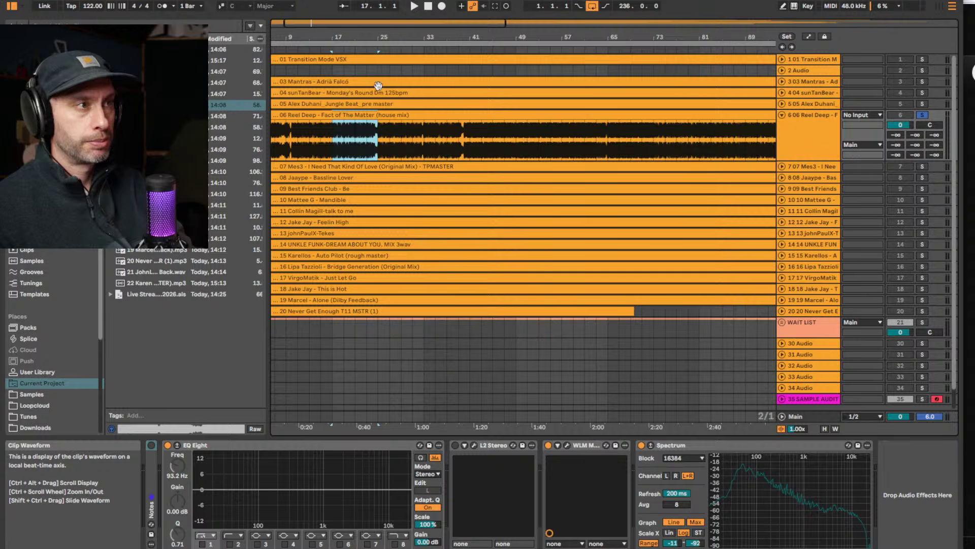
Play Fact of The Matter from about bar 29 and check its spectrum and WLM loudness meter while it runs
{"action": "left_click", "coordinate": [404, 49]}
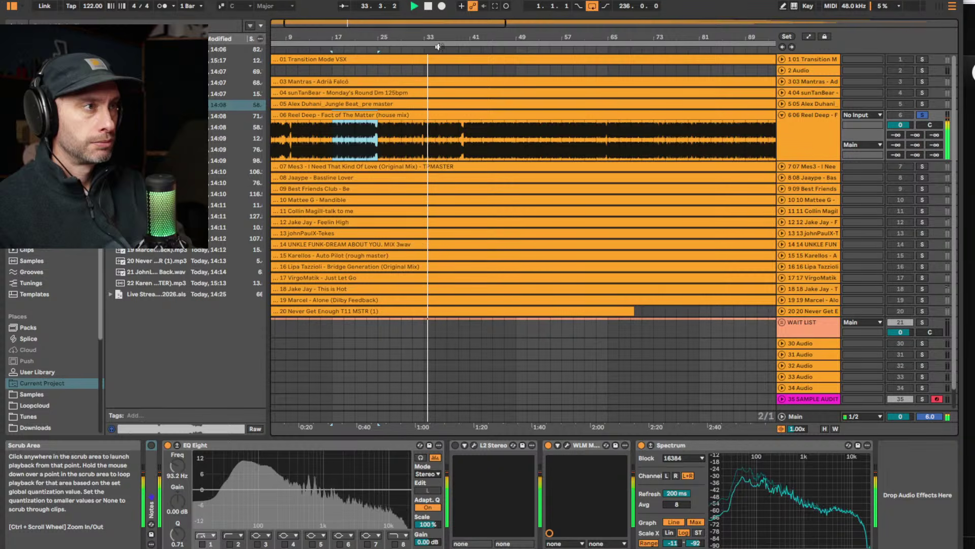
{"action": "left_click_drag", "start_coordinate": [462, 38], "coordinate": [429, 23]}
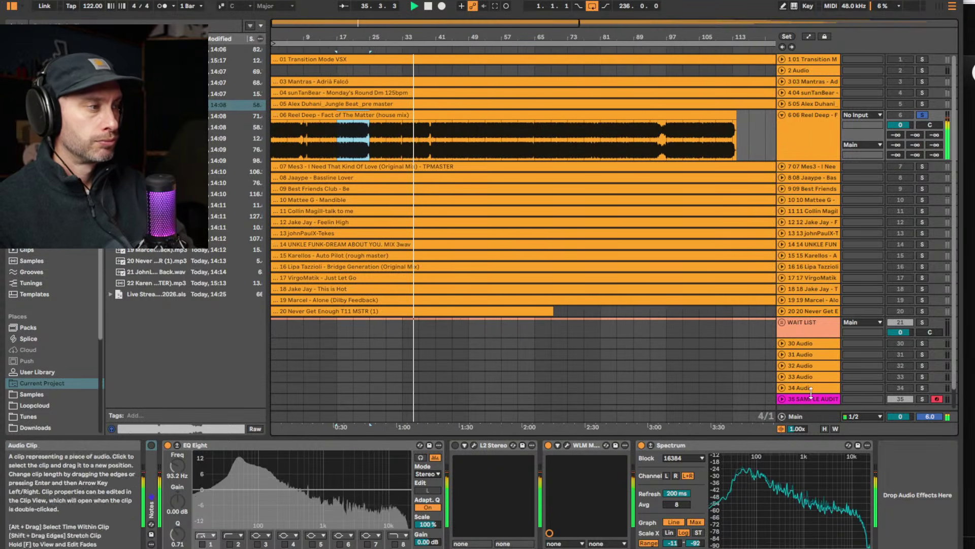
{"action": "mouse_move", "coordinate": [846, 504]}
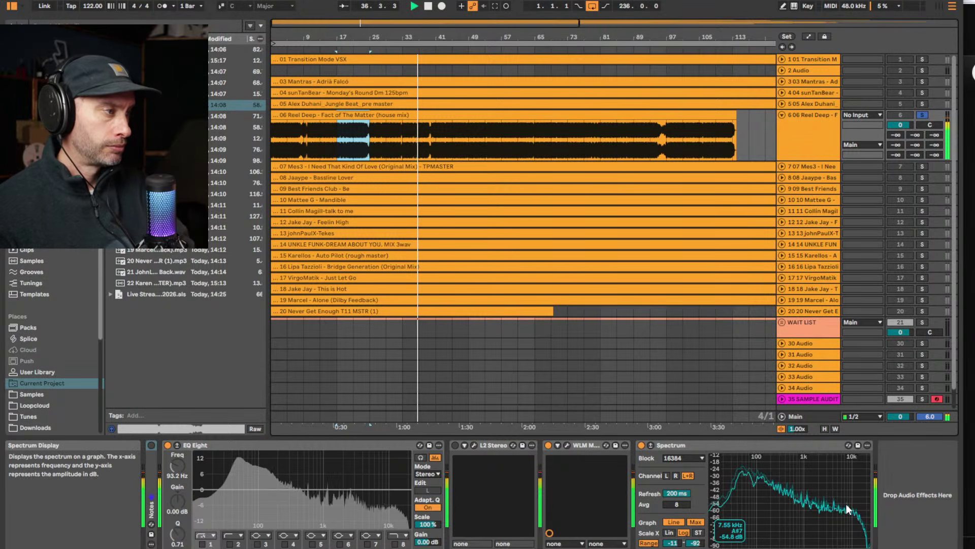
{"action": "left_click", "coordinate": [567, 445]}
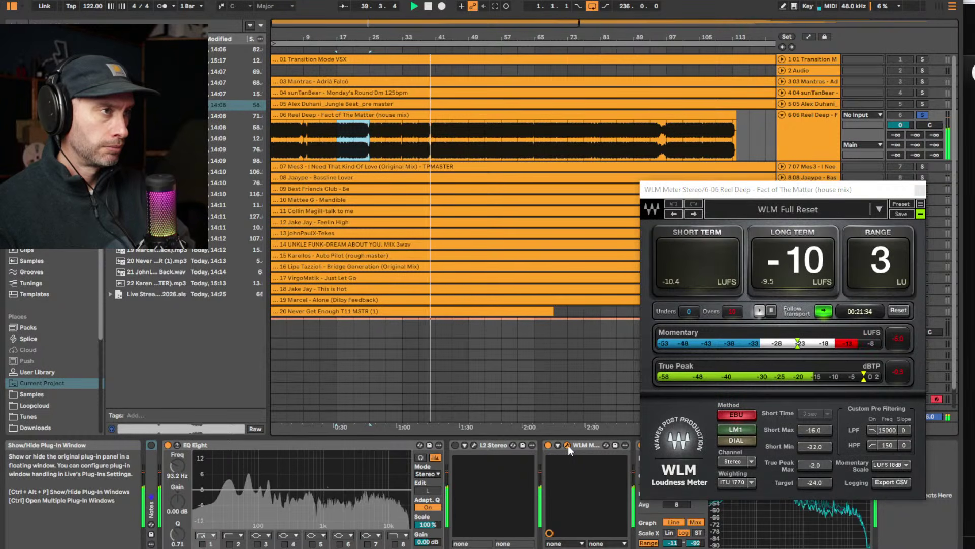
{"action": "left_click", "coordinate": [568, 445]}
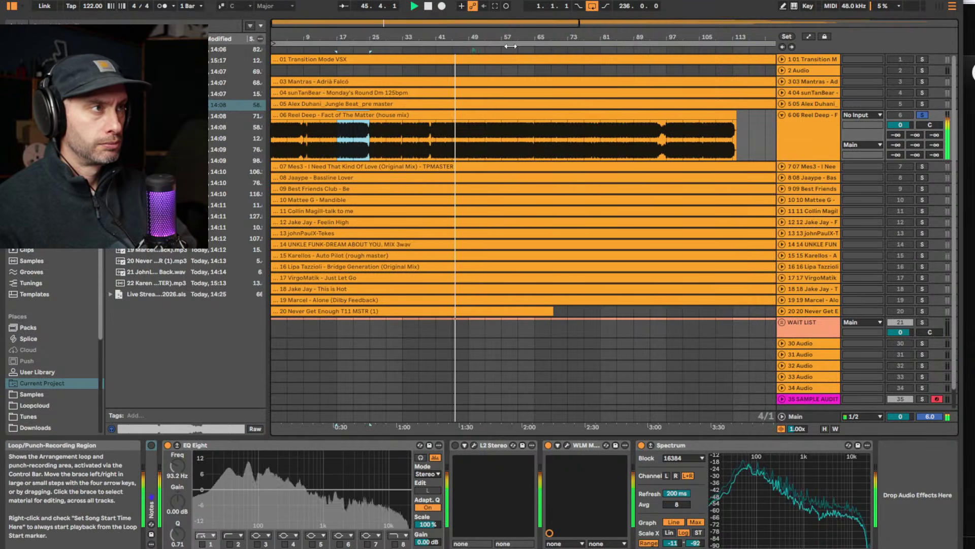
Continue listening to Fact of The Matter from bar 49 and examine its waveform up to about bar 67
{"action": "left_click", "coordinate": [474, 40]}
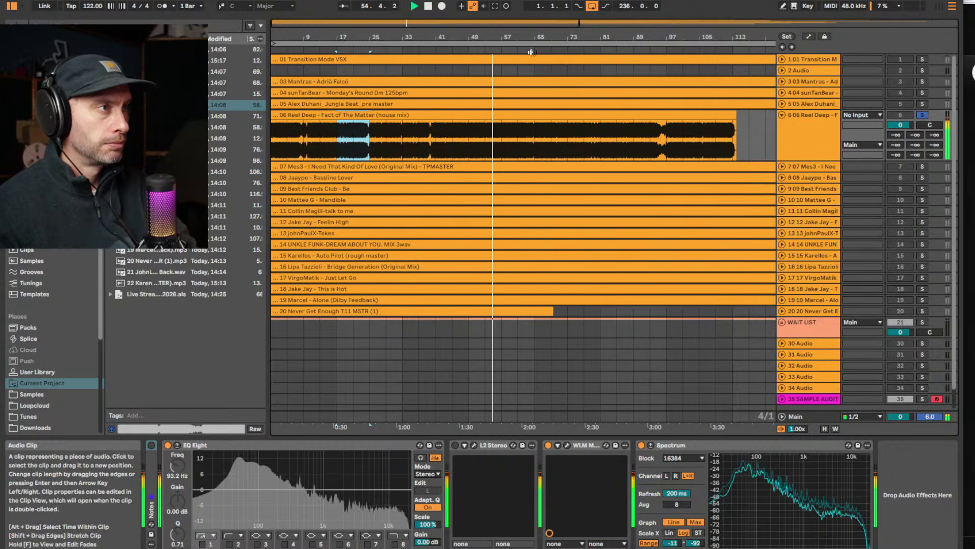
{"action": "left_click_drag", "start_coordinate": [517, 40], "coordinate": [508, 19]}
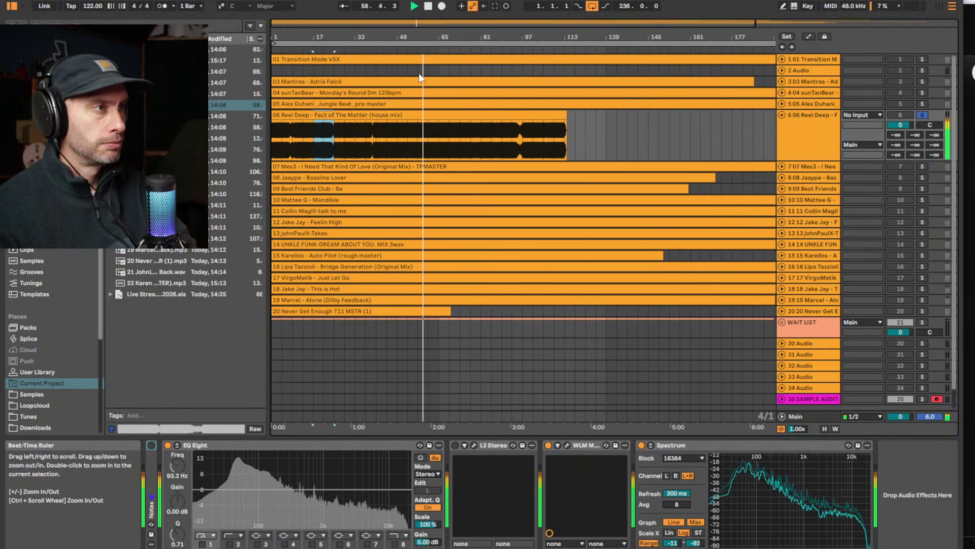
{"action": "left_click_drag", "start_coordinate": [428, 39], "coordinate": [547, 48]}
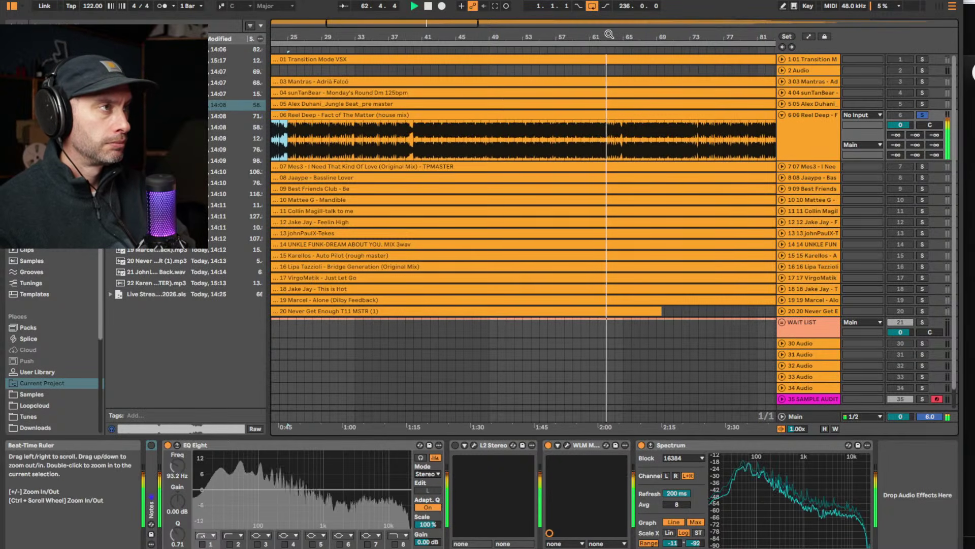
{"action": "left_click_drag", "start_coordinate": [609, 34], "coordinate": [602, 49]}
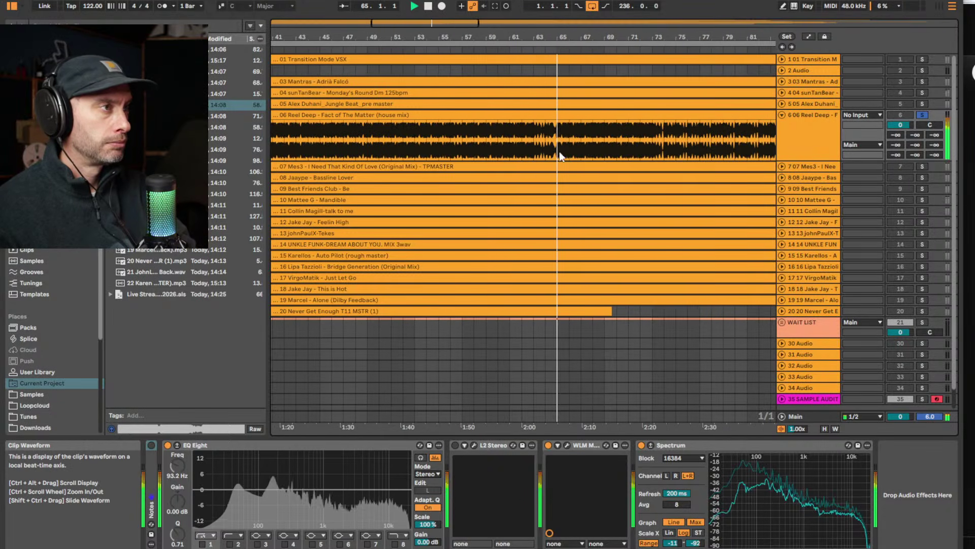
{"action": "left_click_drag", "start_coordinate": [605, 51], "coordinate": [605, 45]}
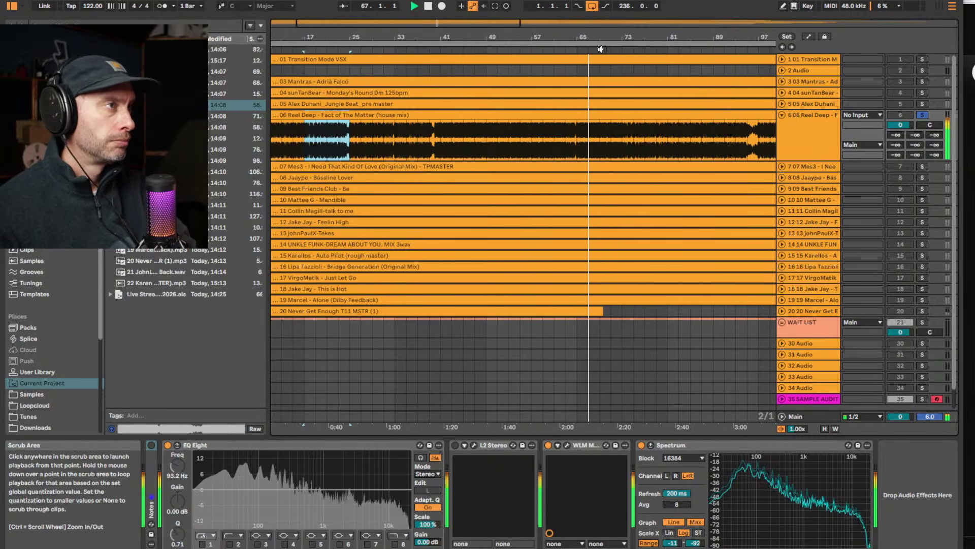
Skip ahead in Fact of The Matter to about bars 68, 73 and 79 and listen to each part
{"action": "left_click", "coordinate": [600, 48]}
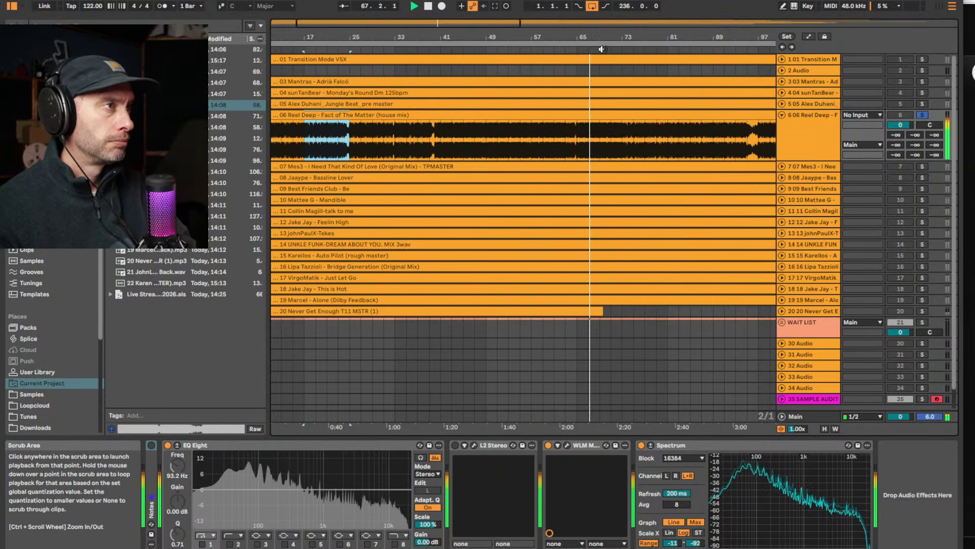
{"action": "left_click", "coordinate": [629, 49]}
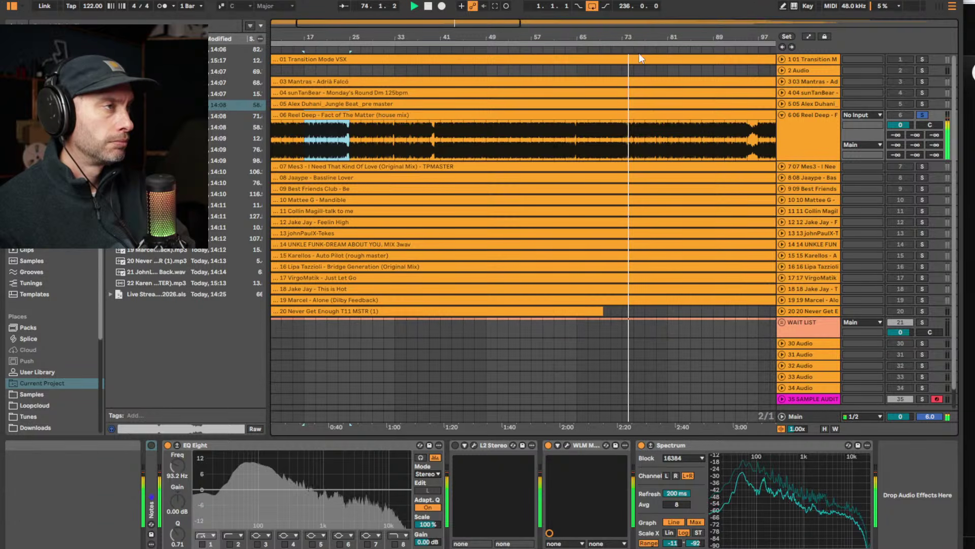
{"action": "left_click_drag", "start_coordinate": [641, 40], "coordinate": [641, 21]}
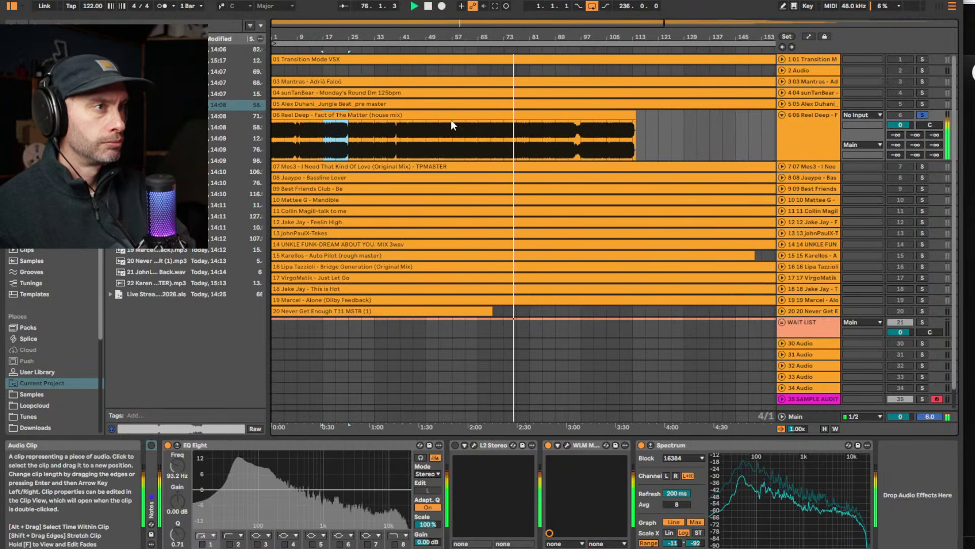
{"action": "left_click", "coordinate": [530, 49]}
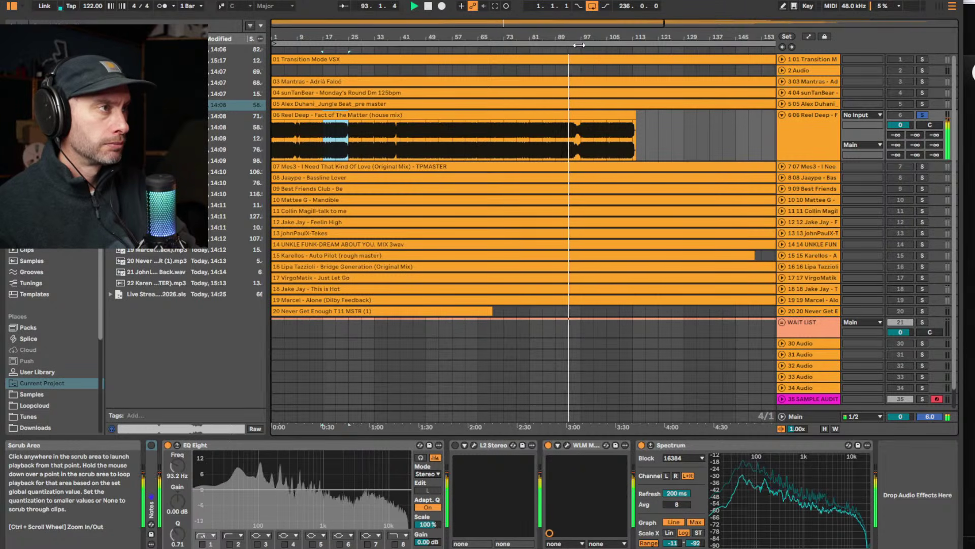
Listen to the final section of Fact of The Matter, place the insert marker at about bar 105 and stop playback
{"action": "mouse_move", "coordinate": [595, 37]}
{"action": "left_mouse_down"}
{"action": "mouse_move", "coordinate": [596, 61]}
{"action": "mouse_move", "coordinate": [595, 31]}
{"action": "left_mouse_up"}
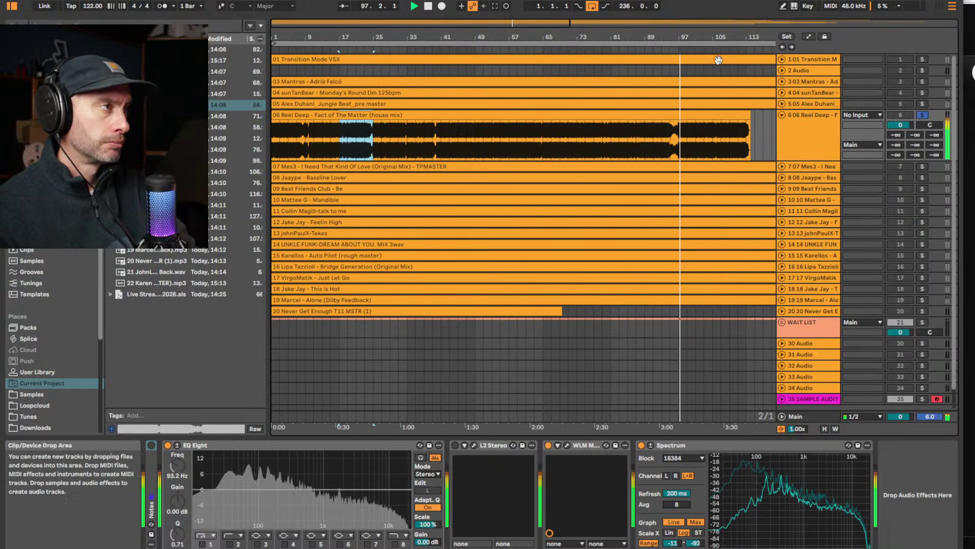
{"action": "left_click_drag", "start_coordinate": [732, 36], "coordinate": [697, 33]}
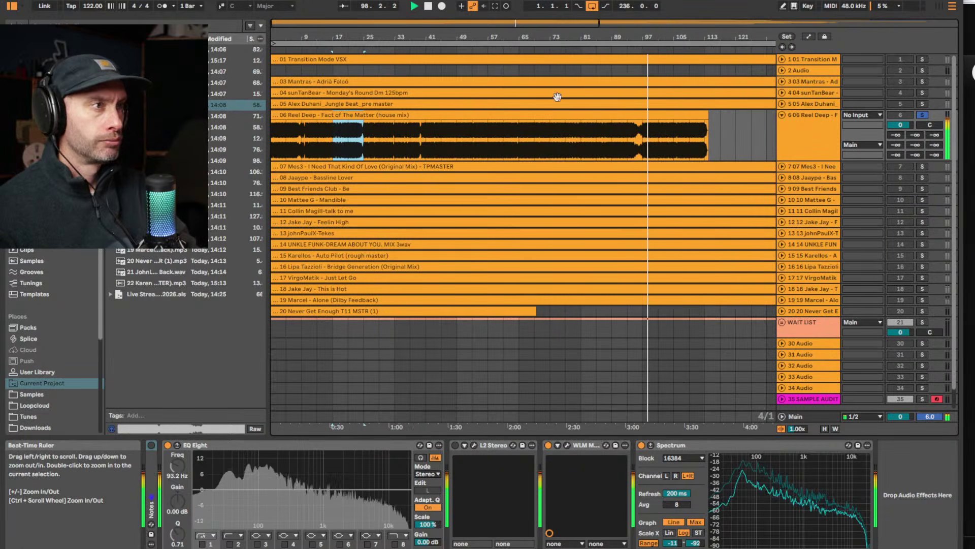
{"action": "left_click", "coordinate": [674, 142]}
{"action": "key", "text": "space"}
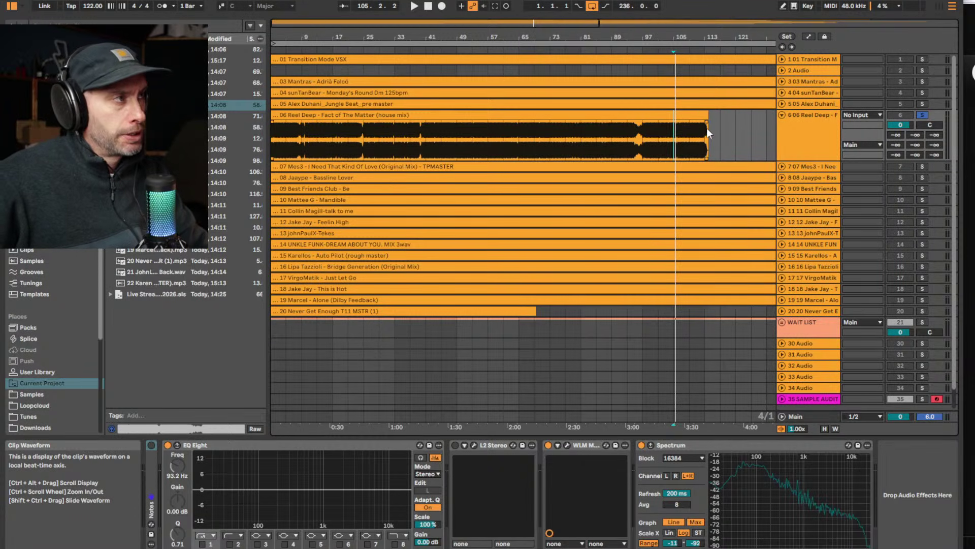
Highlight the whole Fact of The Matter clip, and the stretch from bar 9 to its end
{"action": "left_click", "coordinate": [709, 131]}
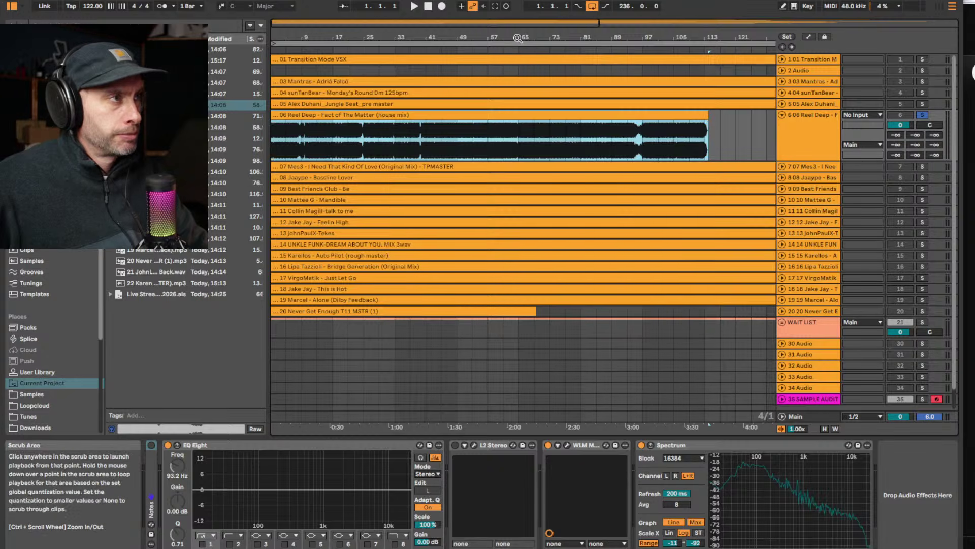
{"action": "mouse_move", "coordinate": [517, 43]}
{"action": "left_mouse_down"}
{"action": "mouse_move", "coordinate": [518, 25]}
{"action": "mouse_move", "coordinate": [517, 37]}
{"action": "left_mouse_up"}
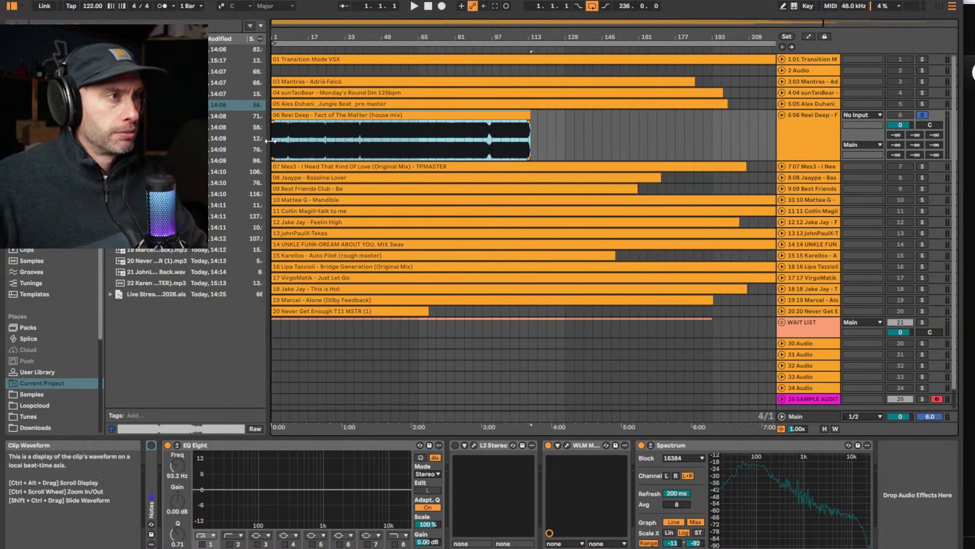
{"action": "left_click_drag", "start_coordinate": [289, 141], "coordinate": [405, 144]}
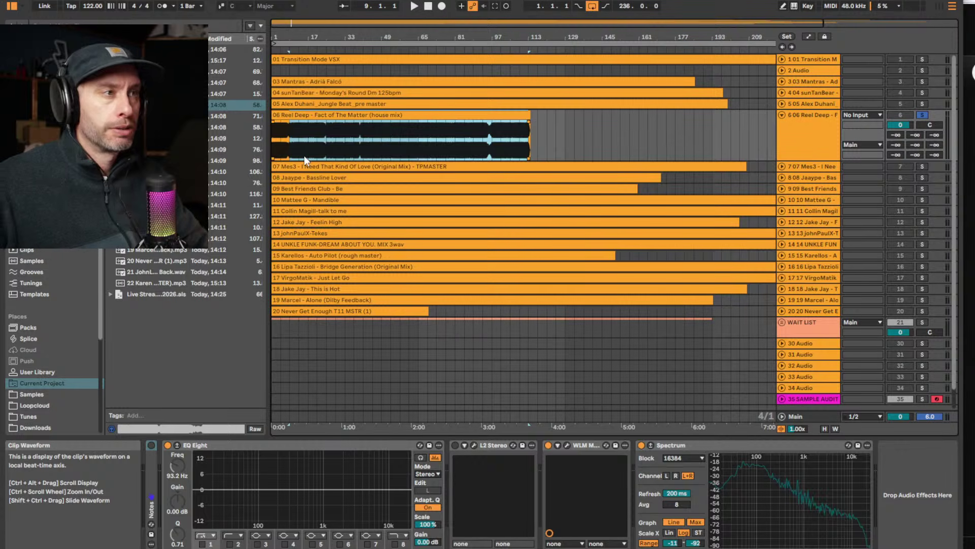
Highlight Fact of The Matter from bar 41 to about bar 97, and the passage from bar 25 to about bar 41
{"action": "left_click_drag", "start_coordinate": [361, 141], "coordinate": [491, 147]}
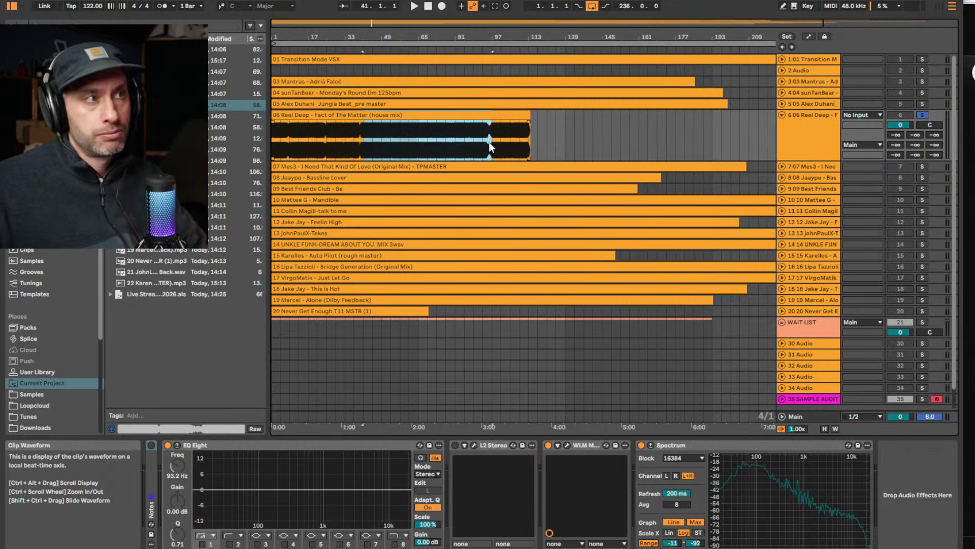
{"action": "left_click", "coordinate": [326, 140]}
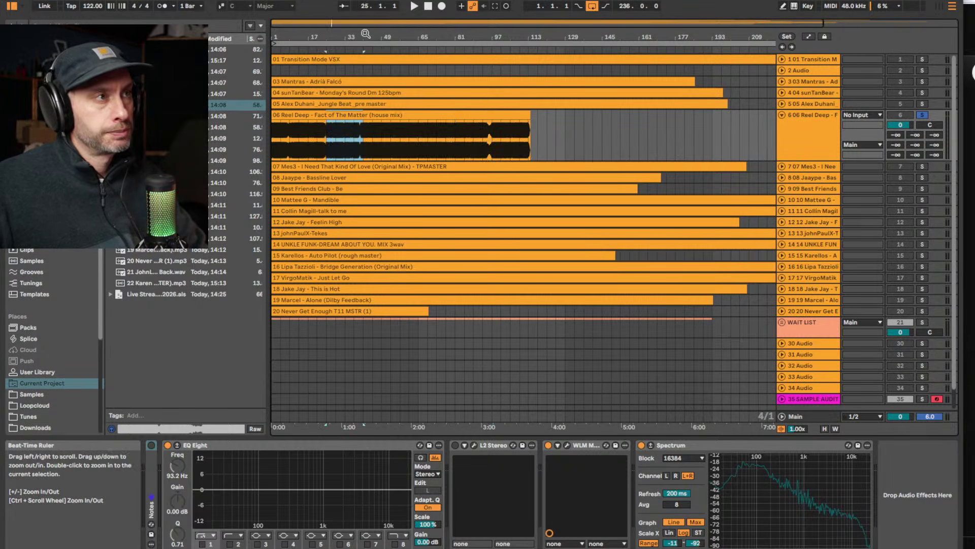
{"action": "left_click_drag", "start_coordinate": [365, 37], "coordinate": [436, 61]}
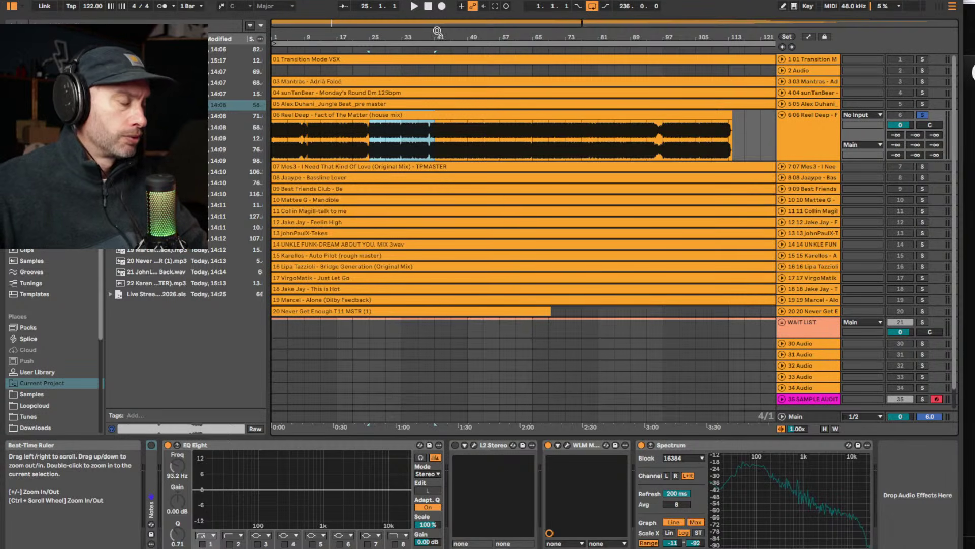
Highlight Fact of The Matter from bar 9 to about its end, select its track, and highlight the full clip
{"action": "left_click_drag", "start_coordinate": [438, 32], "coordinate": [437, 27]}
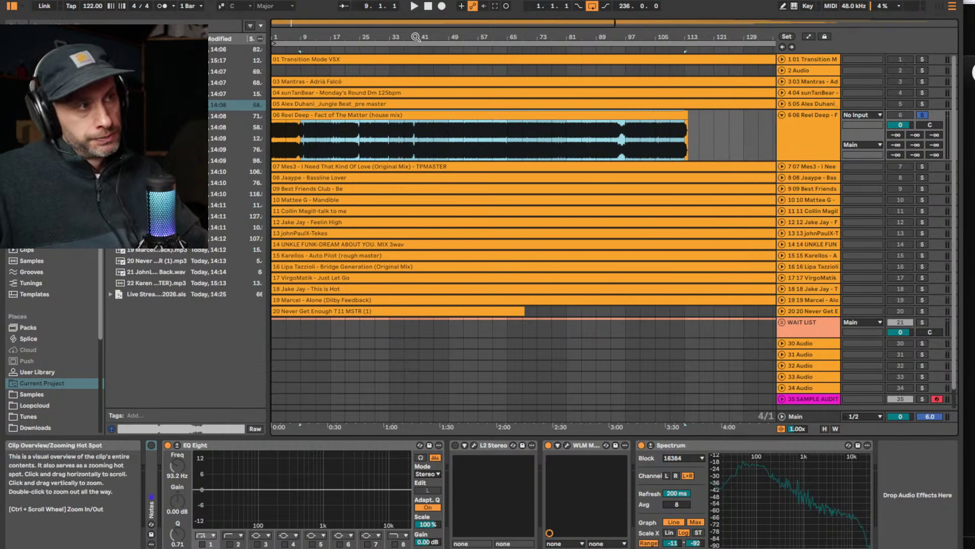
{"action": "left_click", "coordinate": [819, 123]}
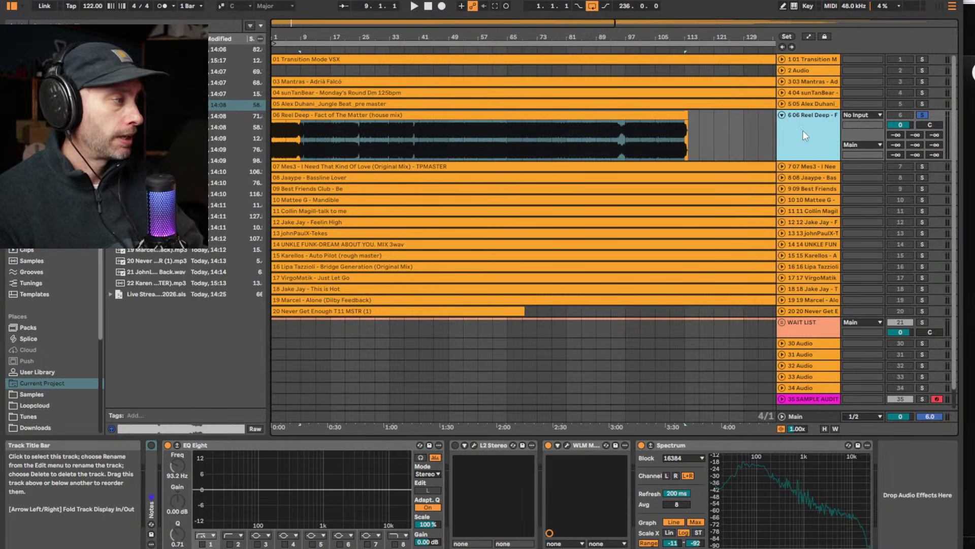
{"action": "left_click", "coordinate": [619, 135]}
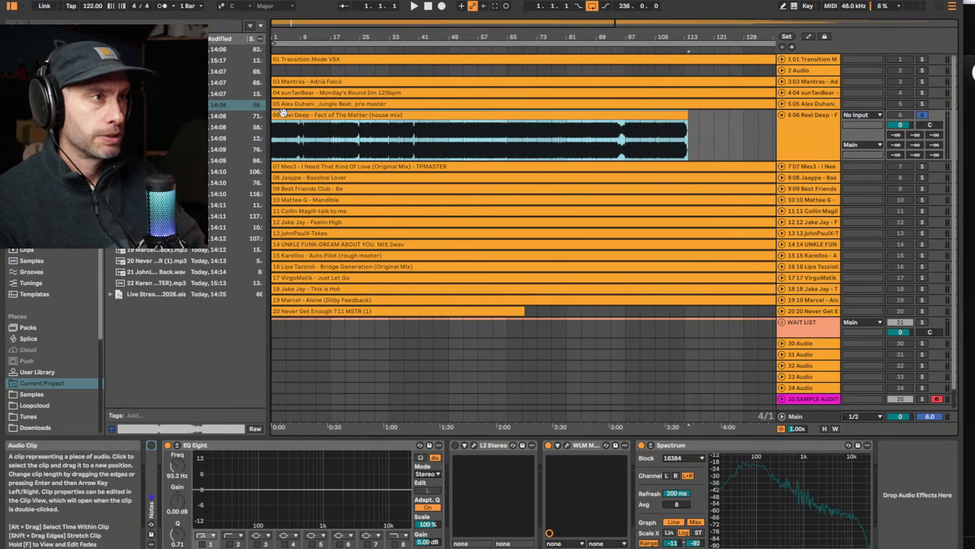
Highlight Fact of The Matter from bar 9 to about bar 109, and the stretch between bars 5 and 105
{"action": "left_click", "coordinate": [671, 135]}
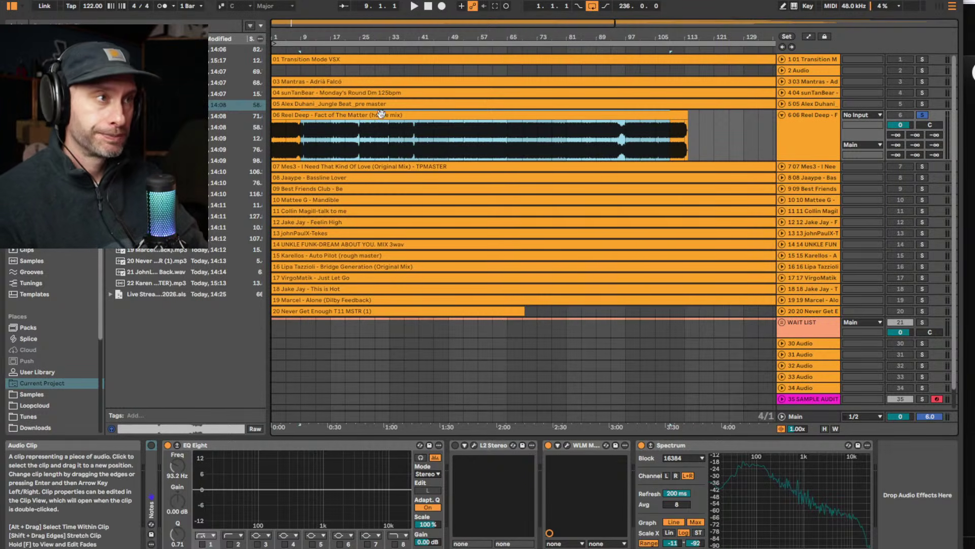
{"action": "left_click_drag", "start_coordinate": [289, 139], "coordinate": [459, 145]}
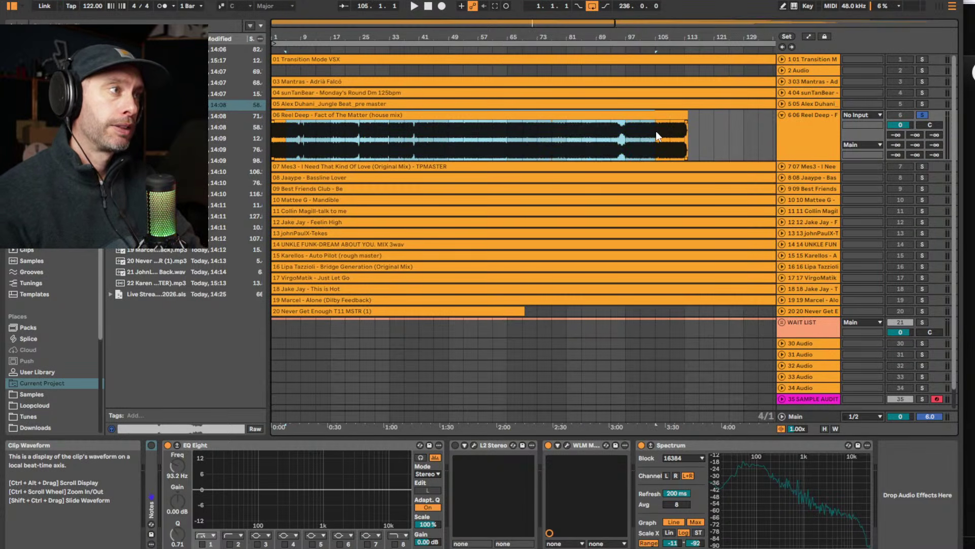
{"action": "key", "text": "Home"}
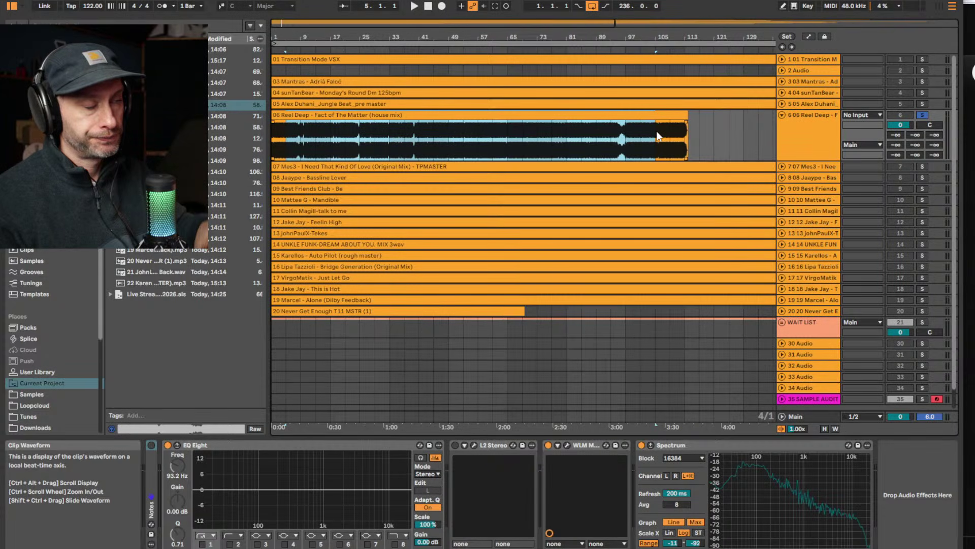
Fold the track 06 lane, then unfold and solo track 07, I Need That Kind Of Love
{"action": "left_click", "coordinate": [807, 163]}
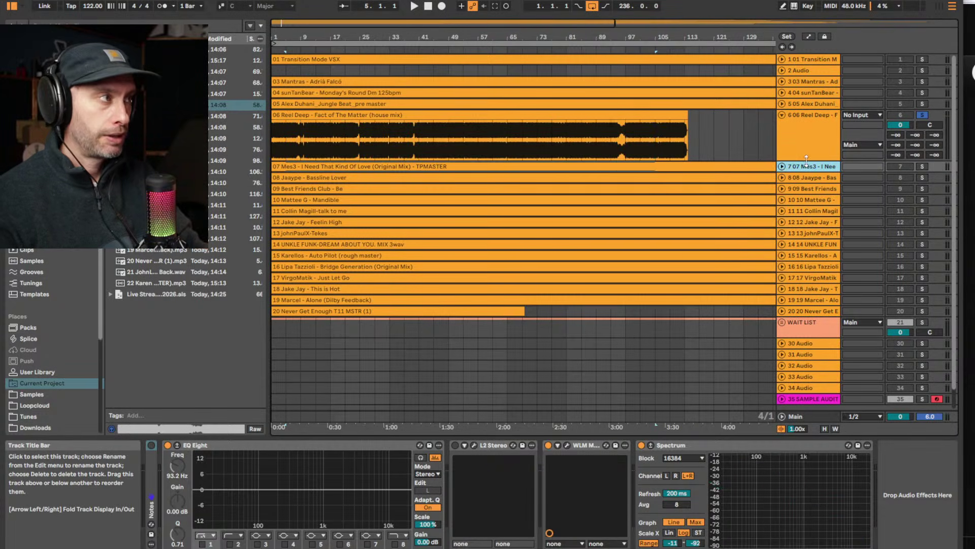
{"action": "left_click", "coordinate": [783, 114]}
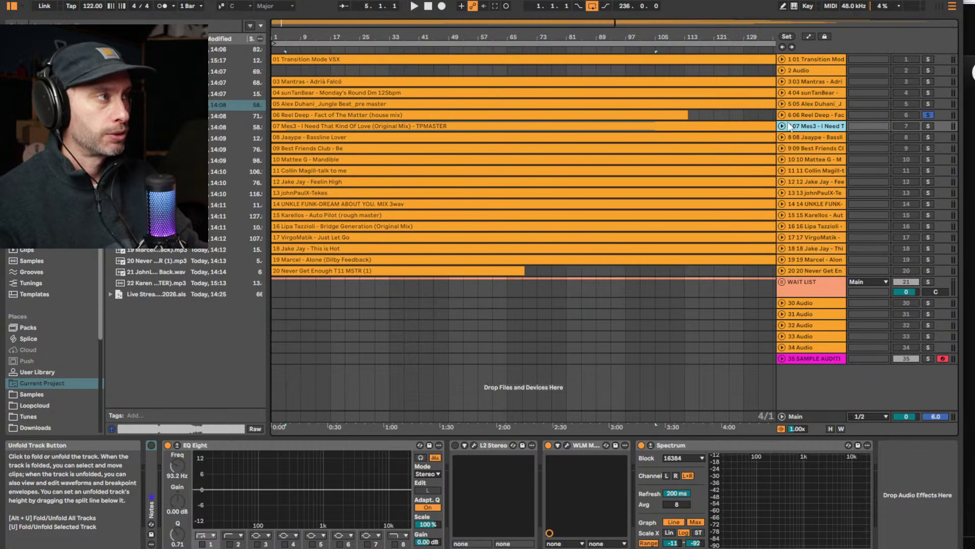
{"action": "left_click", "coordinate": [783, 126]}
{"action": "left_click", "coordinate": [923, 127]}
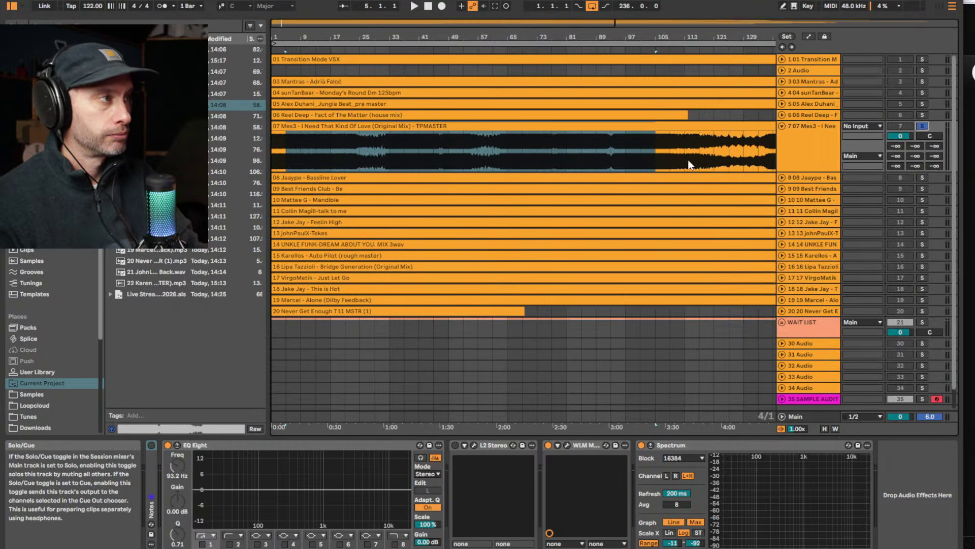
Select the I Need That Kind Of Love clip and play it from bar 1 to about bar 15, examining its intro waveform
{"action": "left_click", "coordinate": [328, 125]}
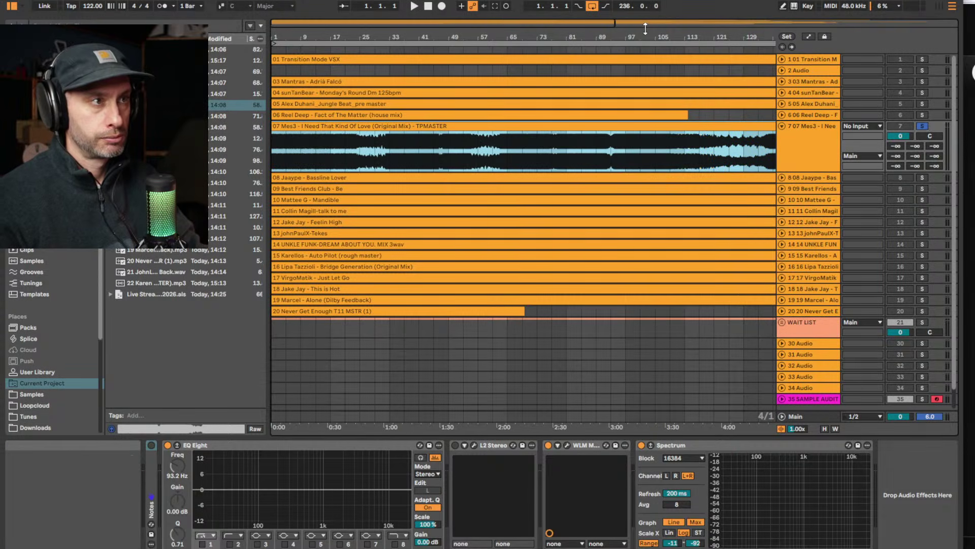
{"action": "key", "text": "space"}
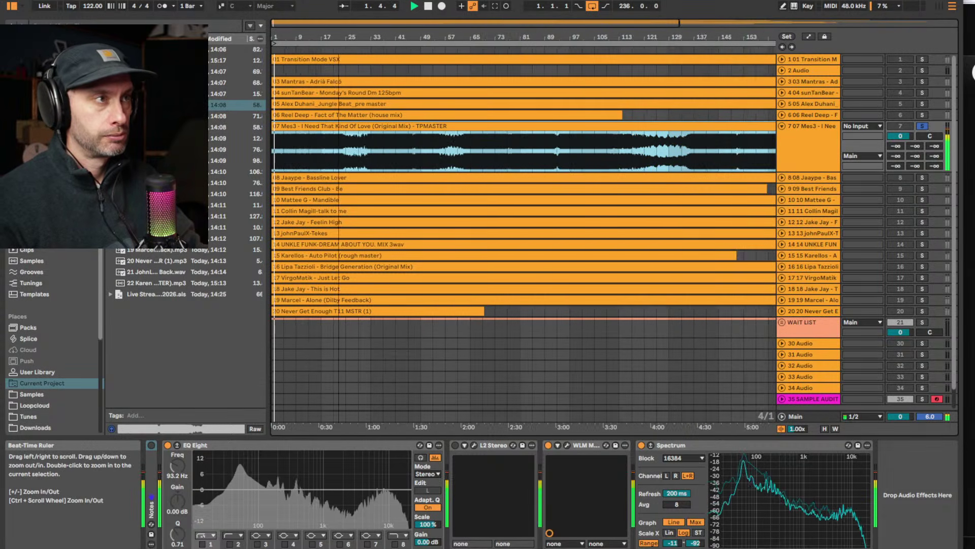
{"action": "key", "text": "minus"}
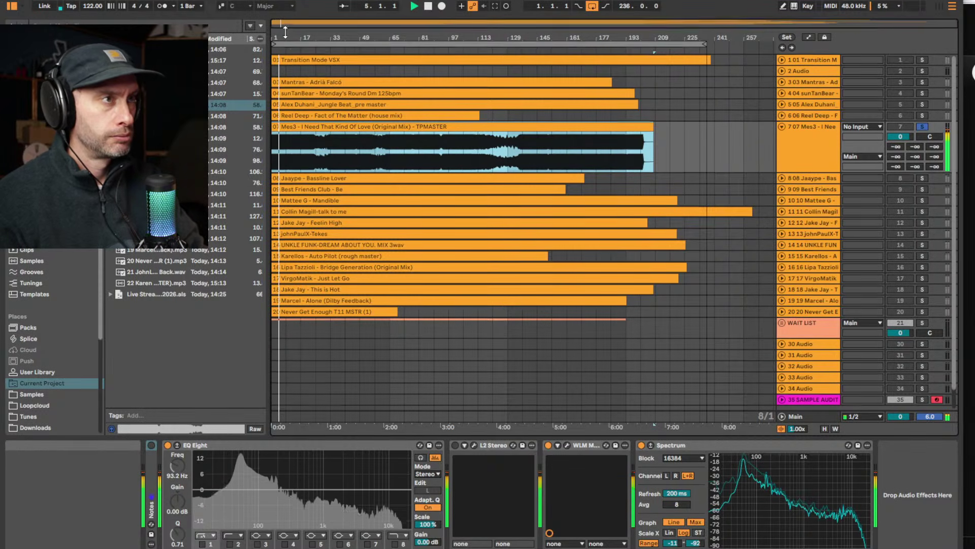
{"action": "left_click_drag", "start_coordinate": [309, 37], "coordinate": [310, 83]}
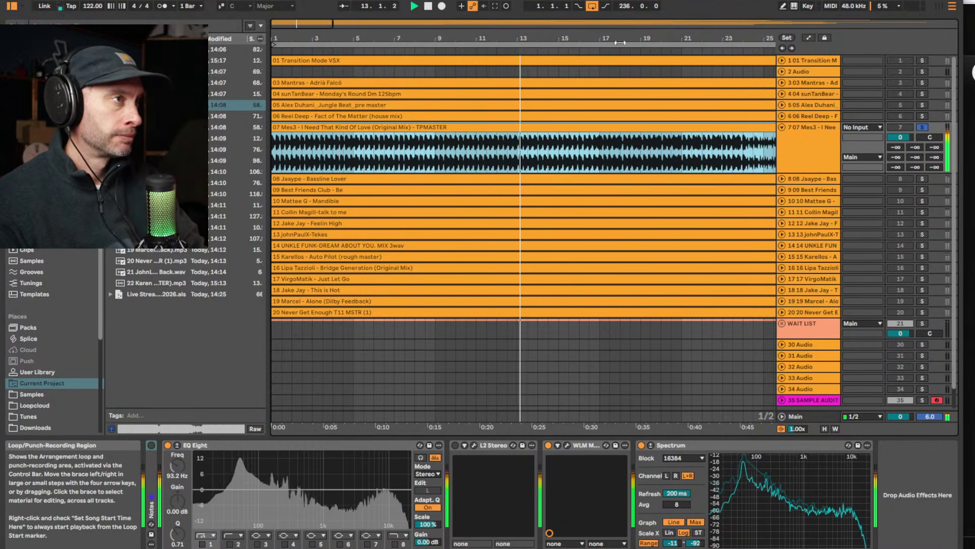
{"action": "left_click", "coordinate": [518, 51]}
{"action": "left_click_drag", "start_coordinate": [565, 41], "coordinate": [568, 35]}
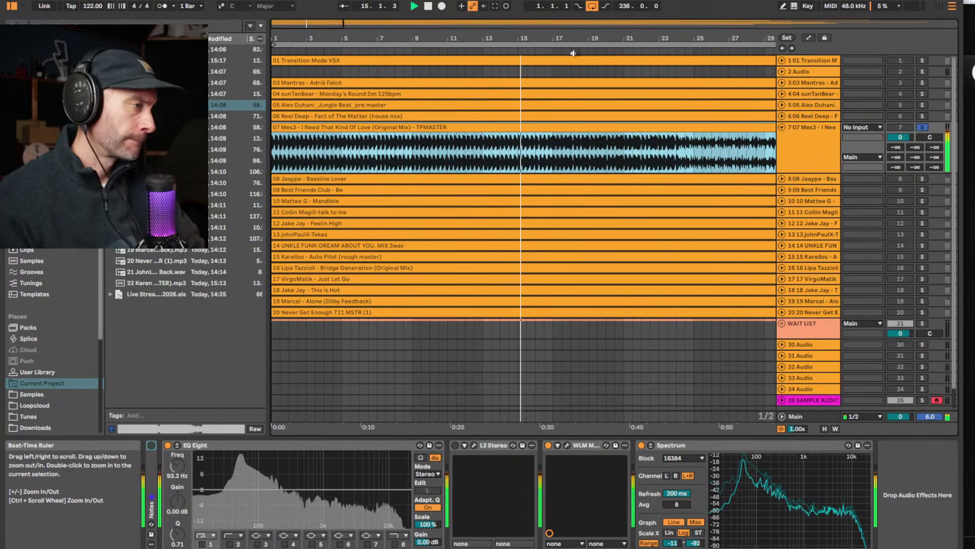
Open the clip properties of "I Need That Kind Of Love" on track 7, then return to the track's device view
{"action": "left_click_drag", "start_coordinate": [528, 152], "coordinate": [553, 155]}
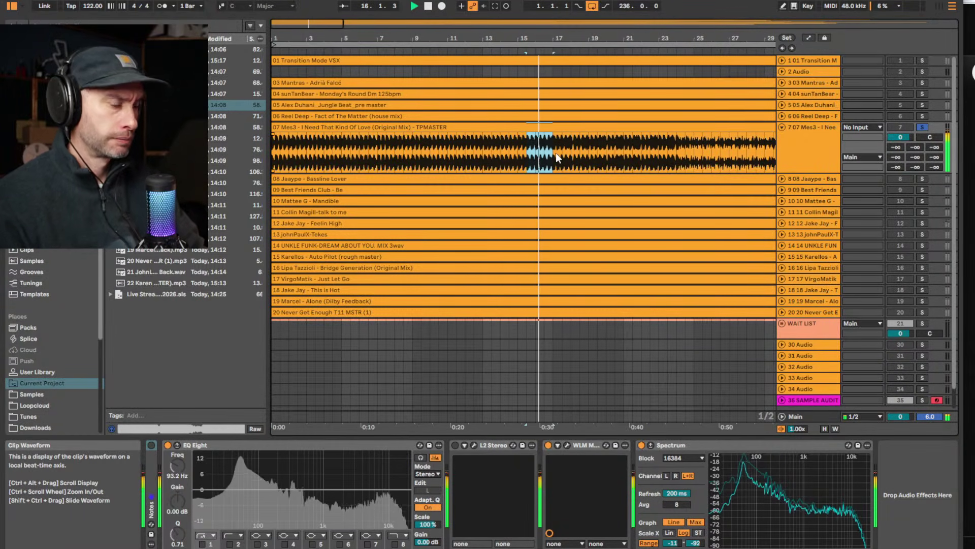
{"action": "double_click", "coordinate": [556, 153]}
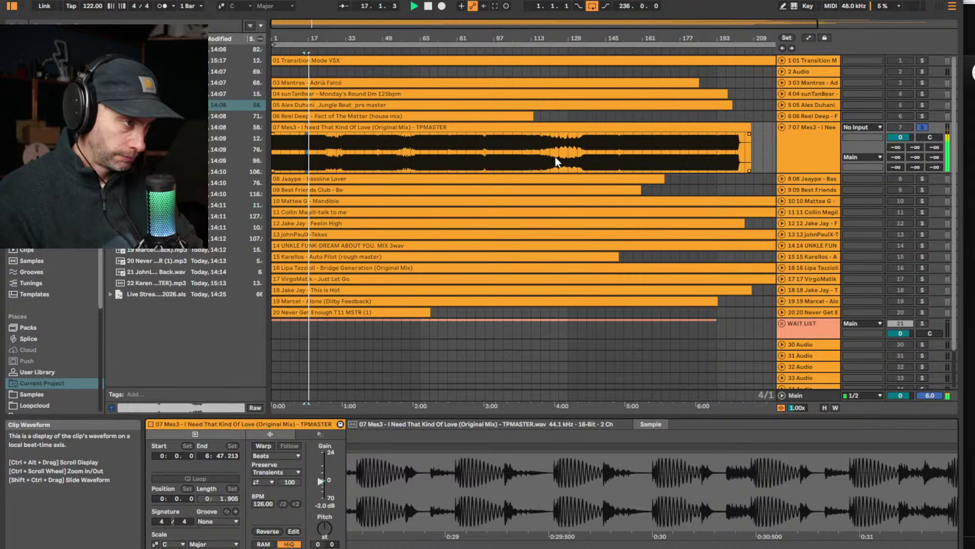
{"action": "key", "text": "shift+Tab"}
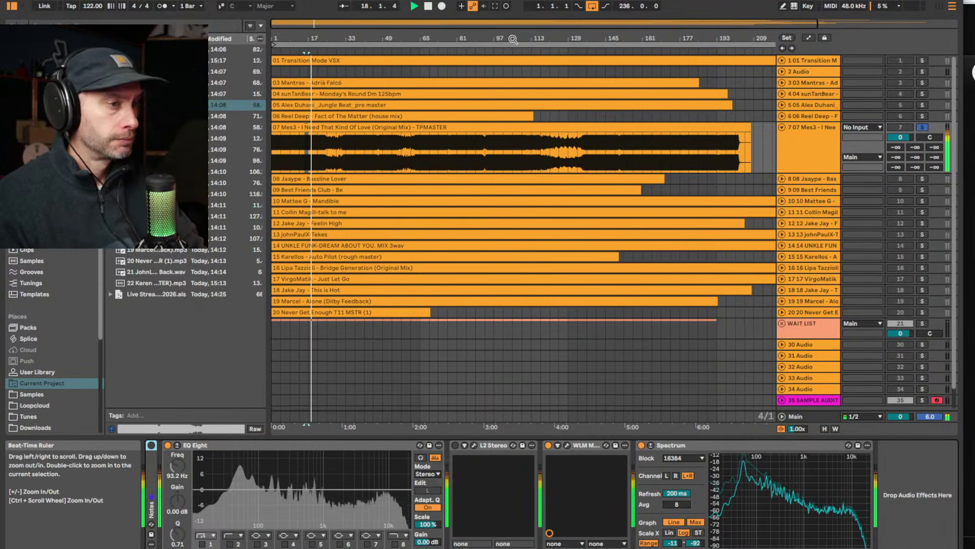
{"action": "key", "text": "shift+Tab"}
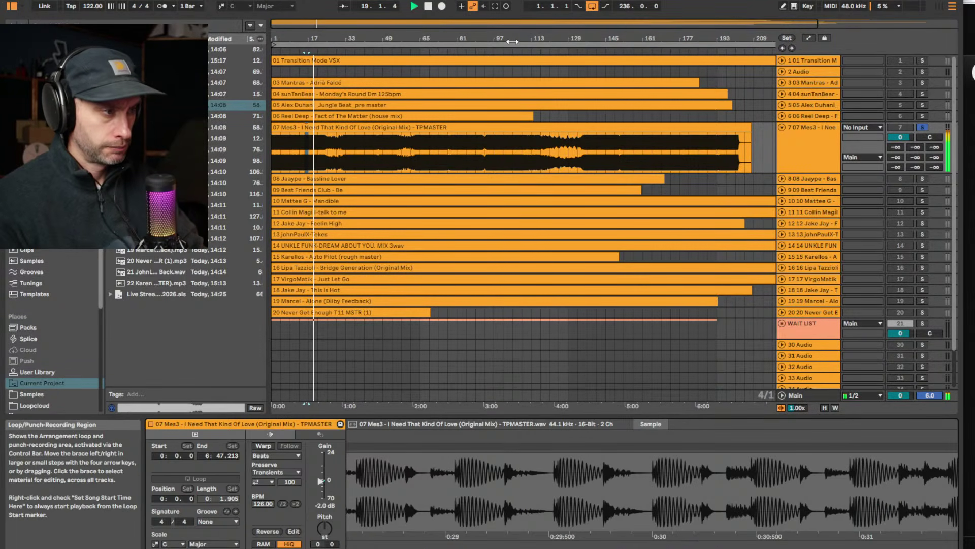
{"action": "key", "text": "shift+Tab"}
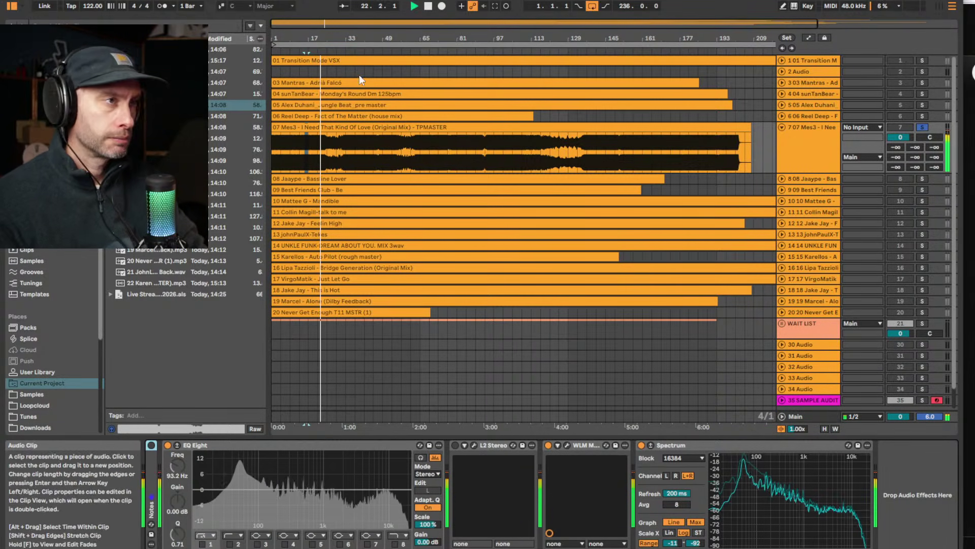
Skip playback forward in "I Need That Kind Of Love", follow the waveform past the first breakdown, and stop at bar 52
{"action": "left_click", "coordinate": [336, 51]}
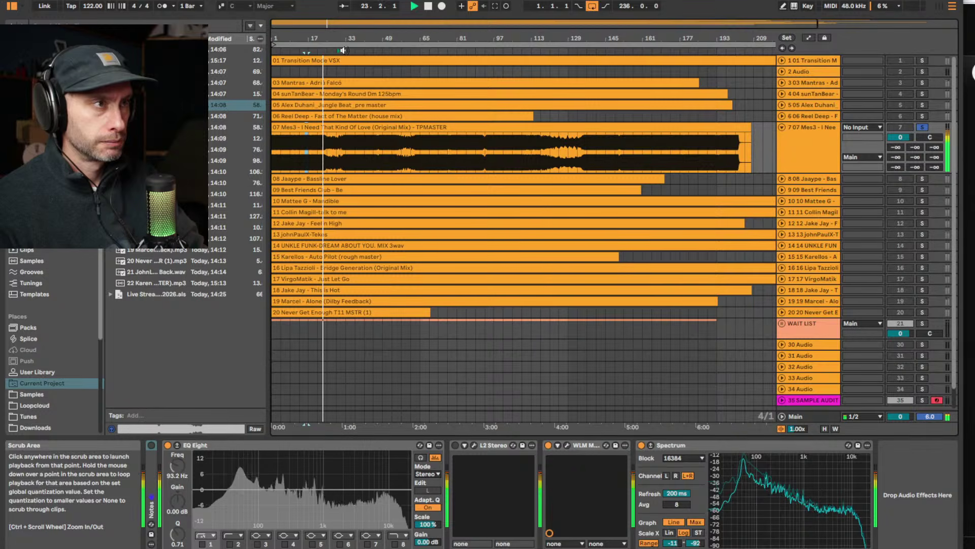
{"action": "left_click_drag", "start_coordinate": [365, 40], "coordinate": [349, 36]}
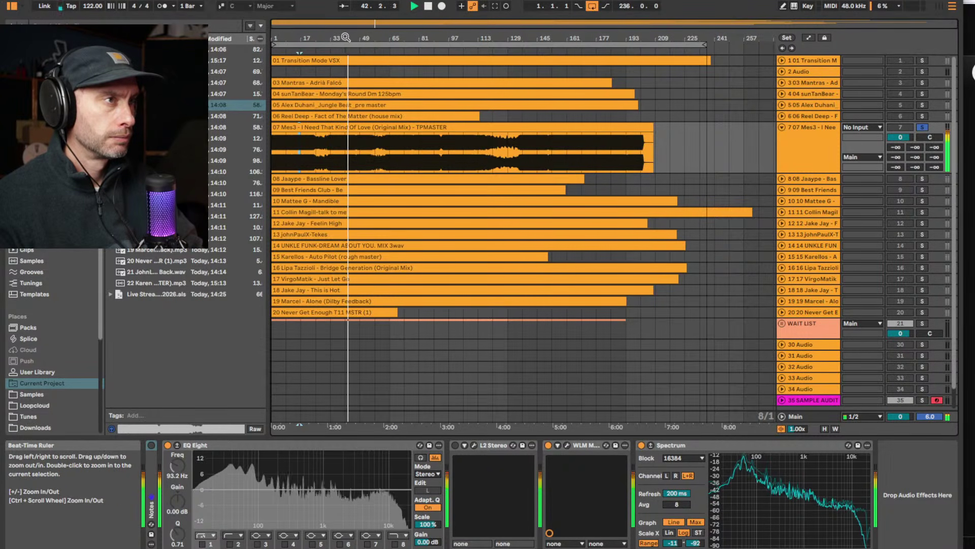
{"action": "mouse_move", "coordinate": [347, 38]}
{"action": "left_mouse_down"}
{"action": "mouse_move", "coordinate": [348, 51]}
{"action": "mouse_move", "coordinate": [366, 53]}
{"action": "mouse_move", "coordinate": [383, 37]}
{"action": "left_mouse_up"}
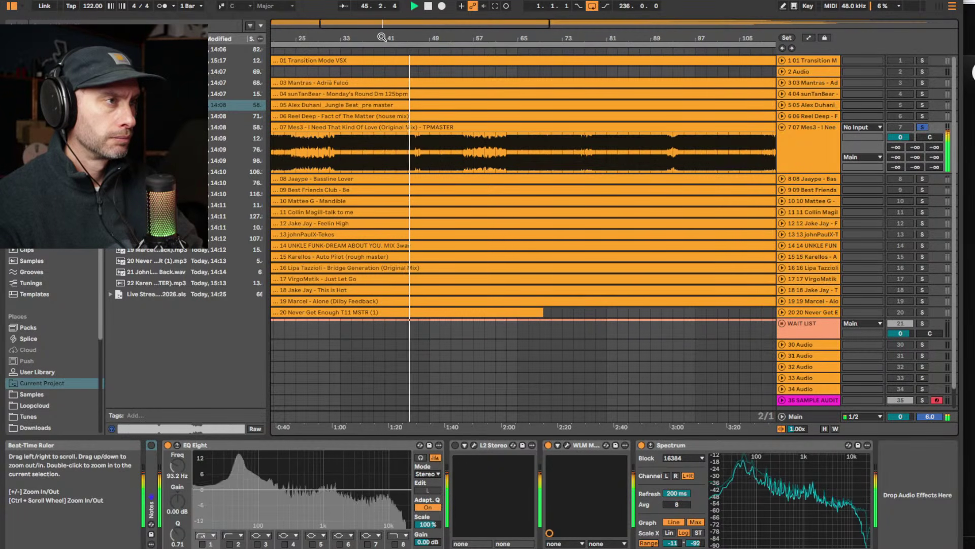
{"action": "key", "text": "plus"}
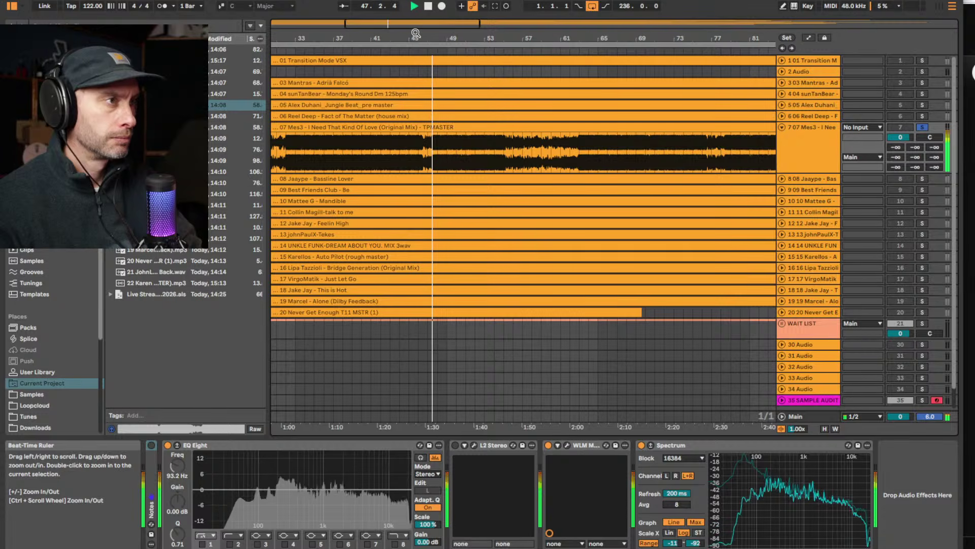
{"action": "left_click_drag", "start_coordinate": [481, 40], "coordinate": [481, 28]}
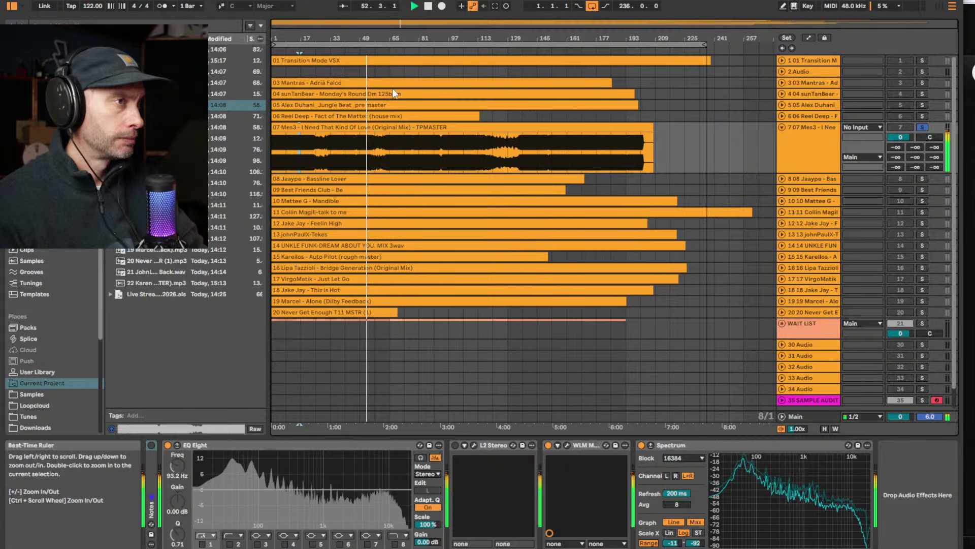
{"action": "key", "text": "space"}
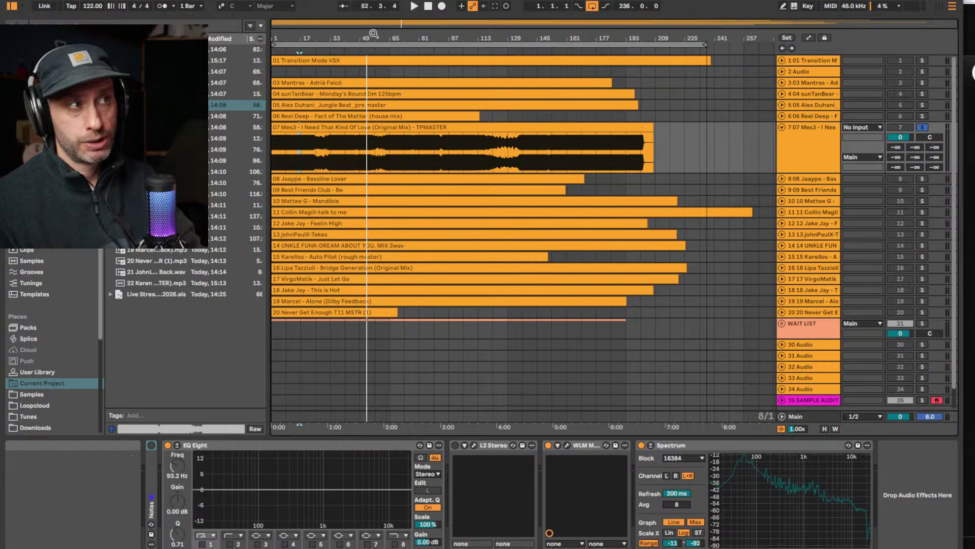
Mark bar 53 of "I Need That Kind Of Love" and play from about bar 54 through the second breakdown
{"action": "left_click_drag", "start_coordinate": [380, 36], "coordinate": [432, 58]}
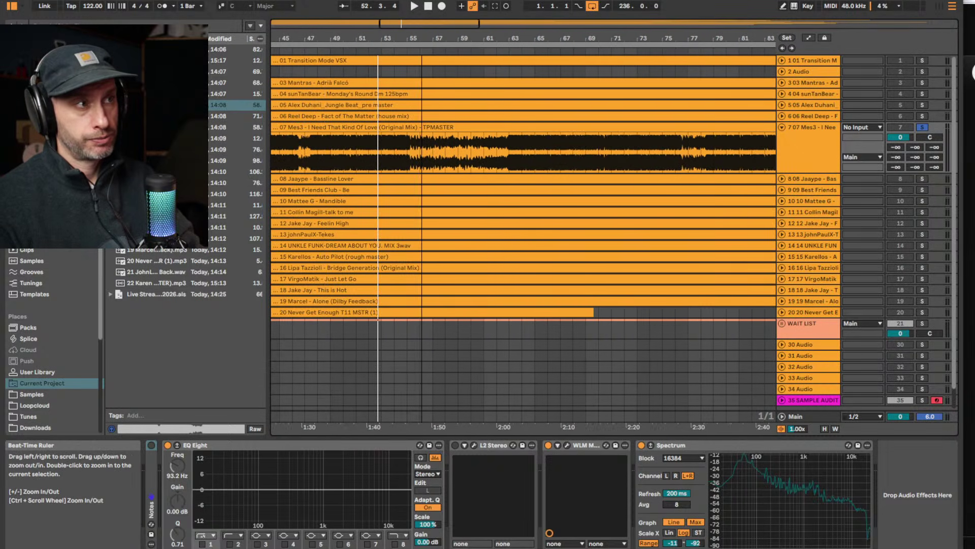
{"action": "left_click", "coordinate": [381, 162]}
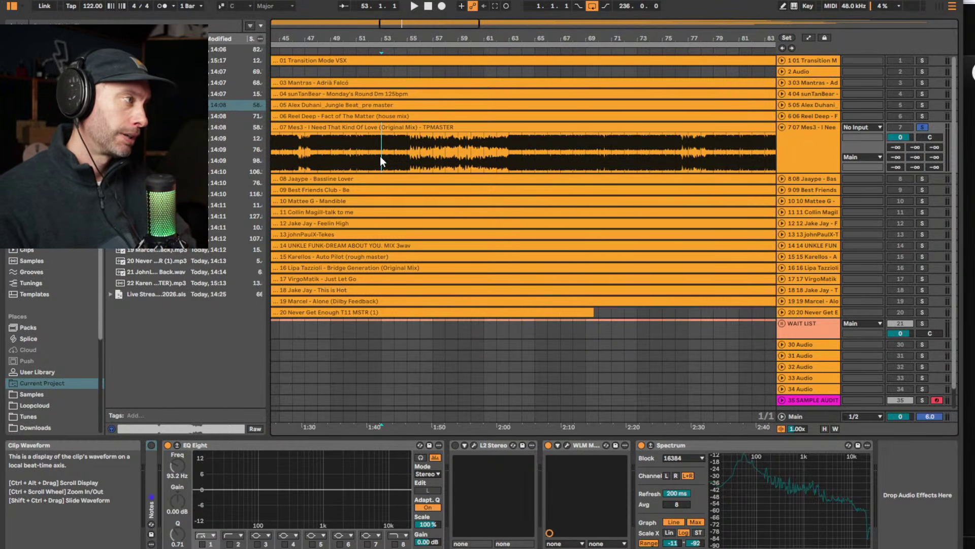
{"action": "left_click", "coordinate": [421, 48]}
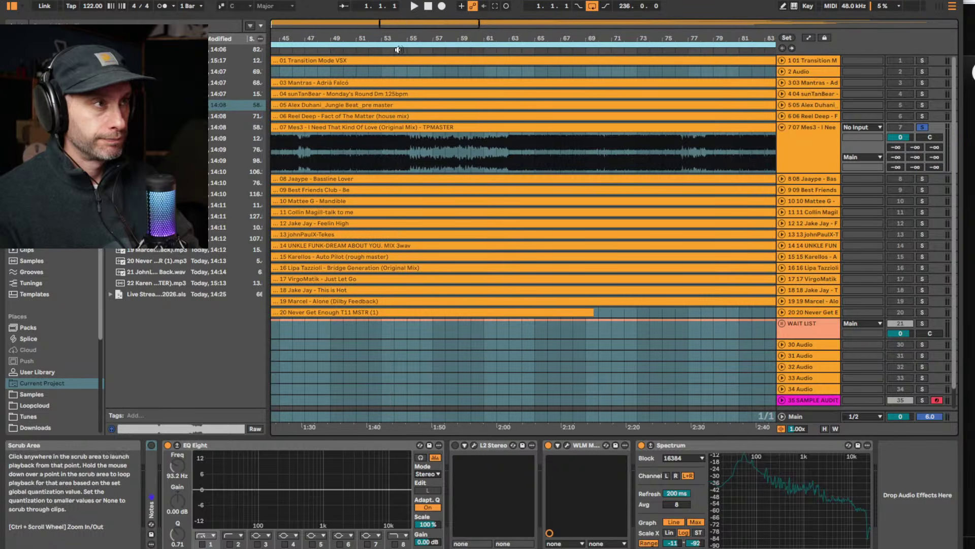
{"action": "left_click", "coordinate": [399, 49]}
{"action": "left_click_drag", "start_coordinate": [456, 38], "coordinate": [432, 36]}
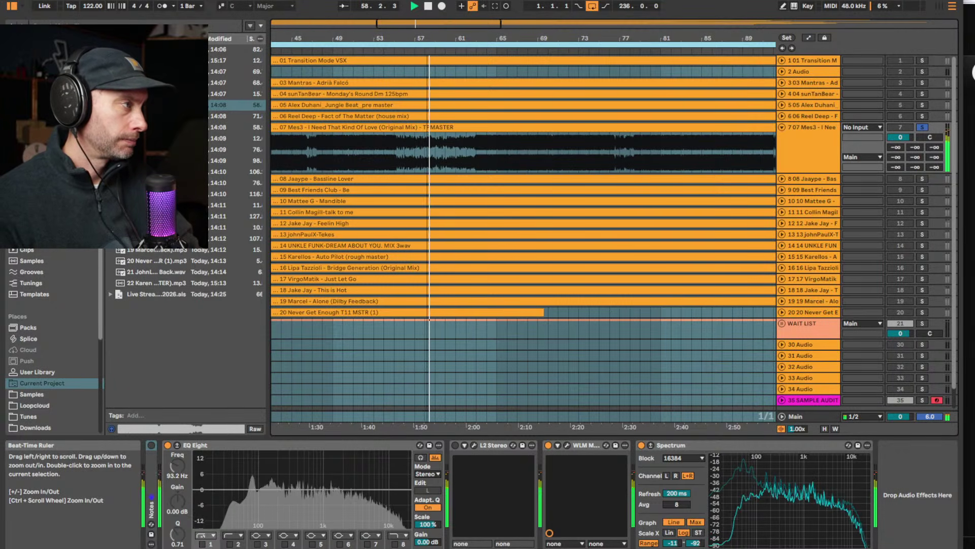
{"action": "left_click_drag", "start_coordinate": [499, 32], "coordinate": [499, 33]}
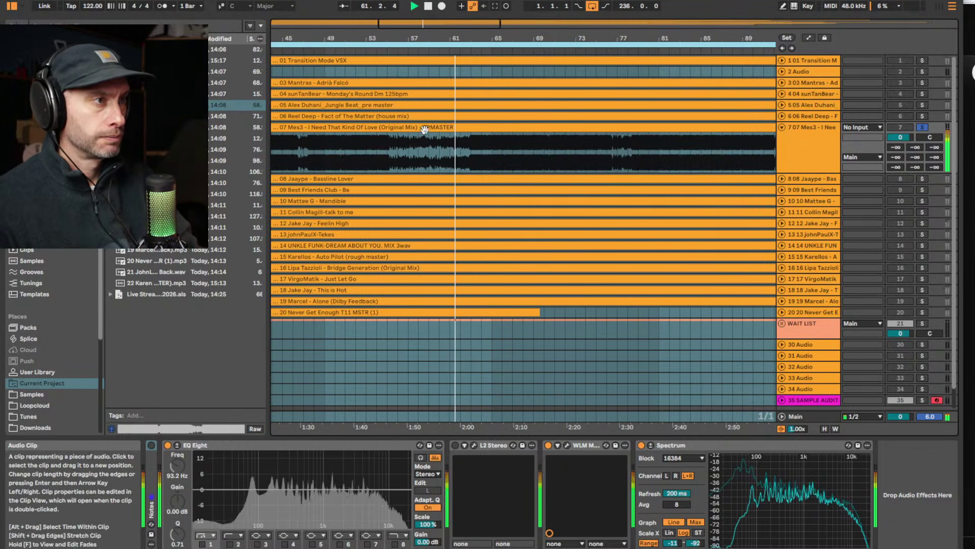
Survey the song's overall waveform during playback and place the insert marker at about bar 72 on track 7
{"action": "left_click_drag", "start_coordinate": [455, 32], "coordinate": [455, 13]}
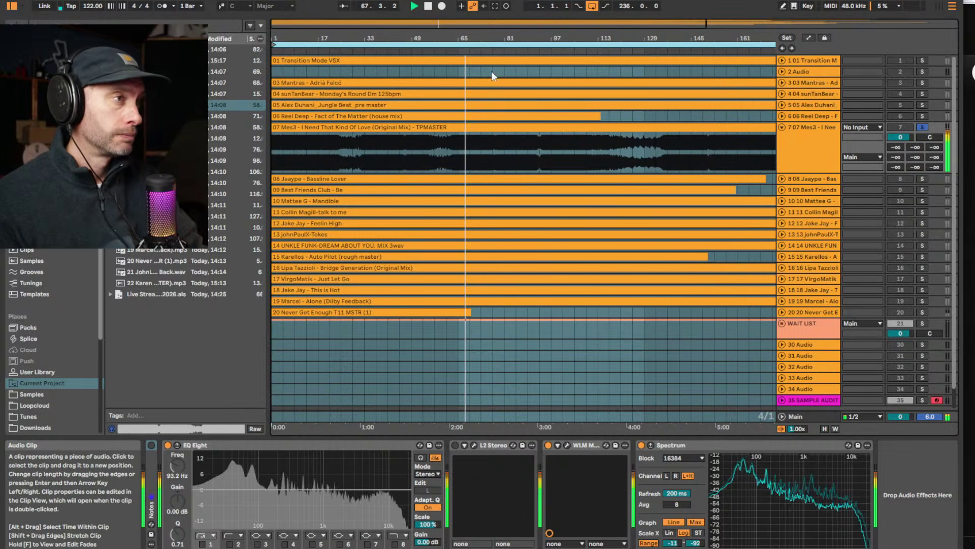
{"action": "scroll", "coordinate": [476, 174], "scroll_direction": "up", "scroll_amount": 1}
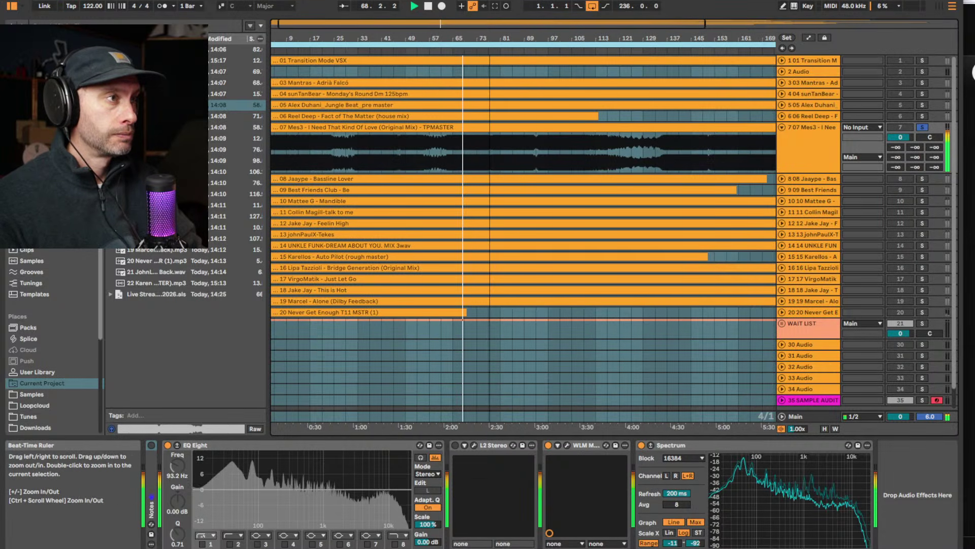
{"action": "left_click", "coordinate": [483, 163]}
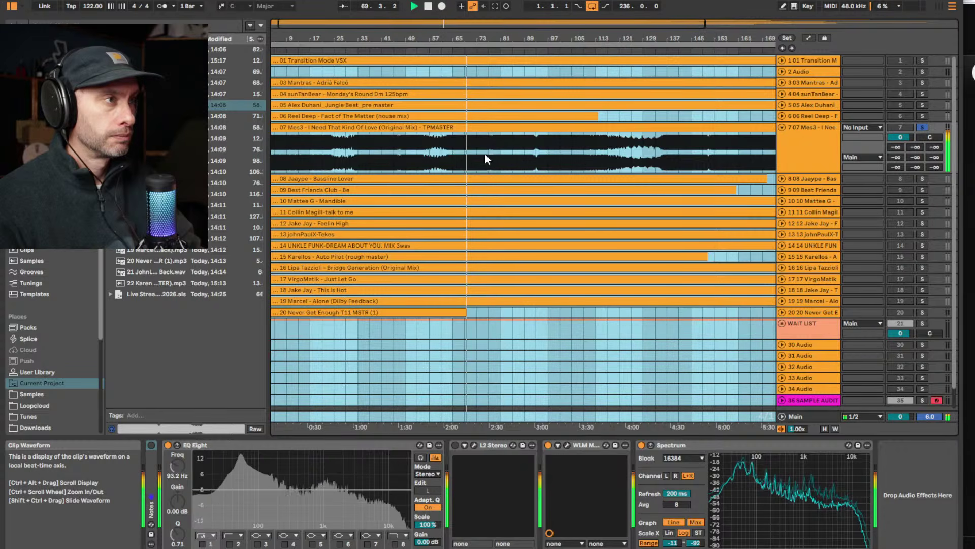
{"action": "left_click", "coordinate": [477, 156]}
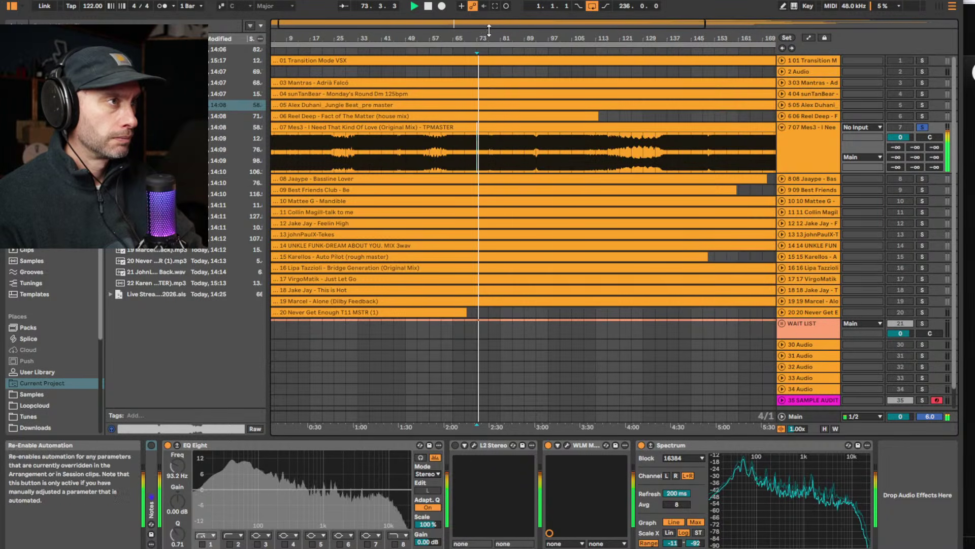
{"action": "left_click_drag", "start_coordinate": [496, 40], "coordinate": [492, 71]}
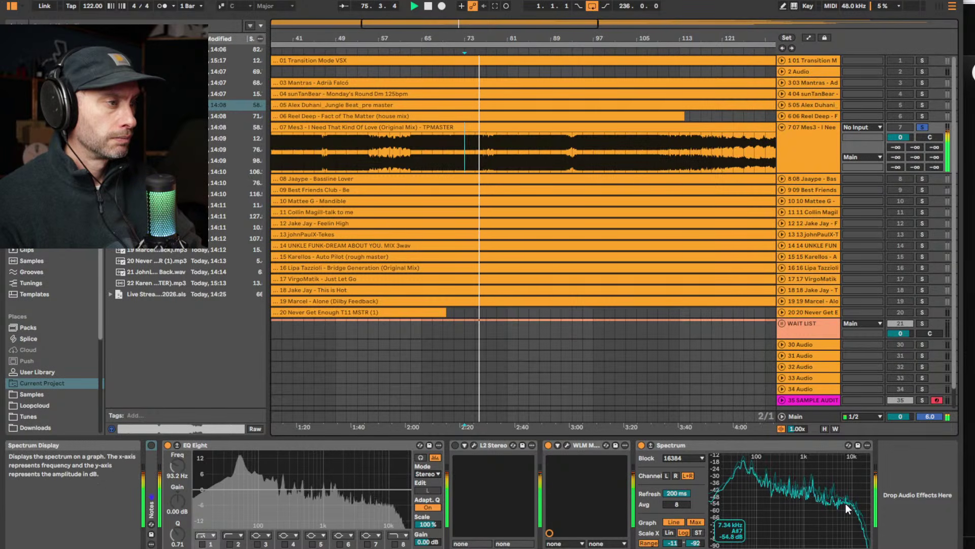
Review the track 7 clip's properties, return to its device view, and stop playback at bar 82
{"action": "left_click", "coordinate": [457, 127]}
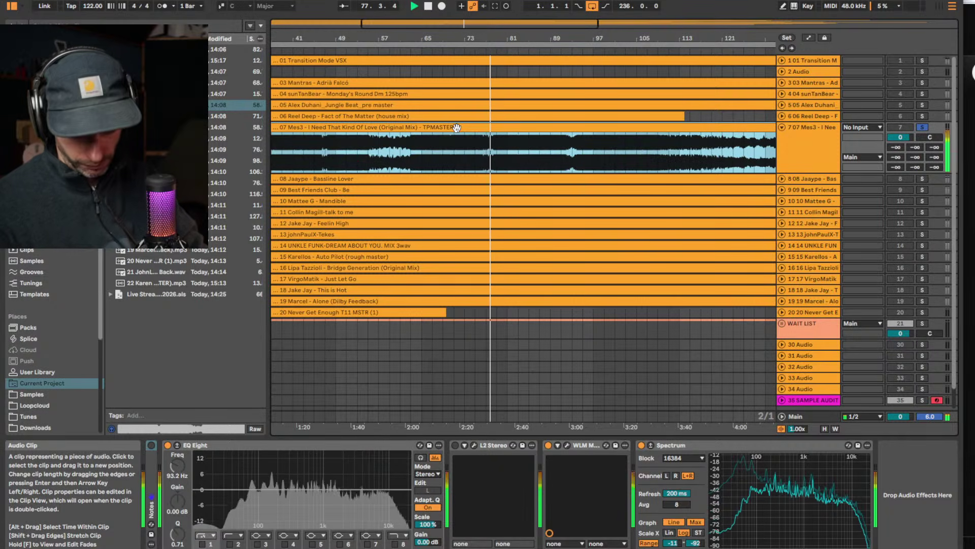
{"action": "double_click", "coordinate": [457, 128]}
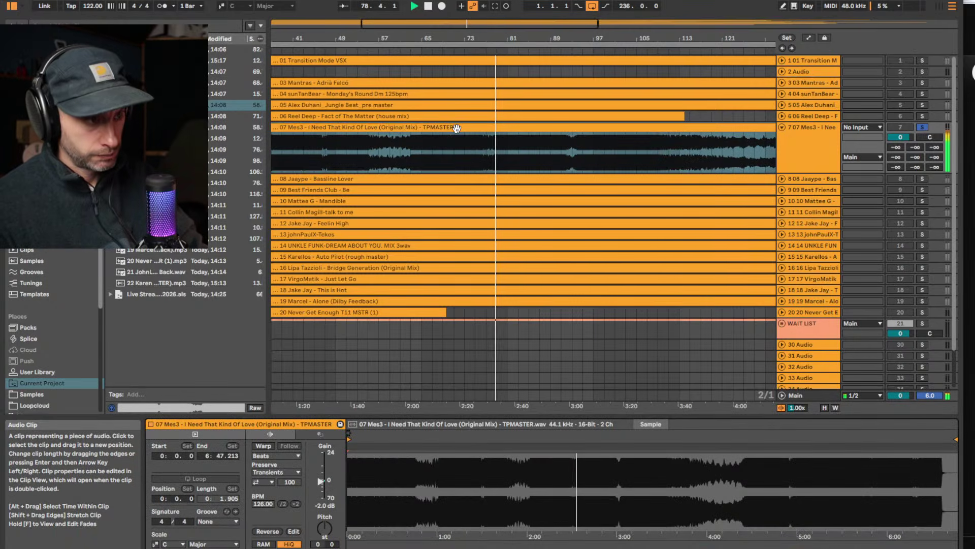
{"action": "key", "text": "shift+Tab"}
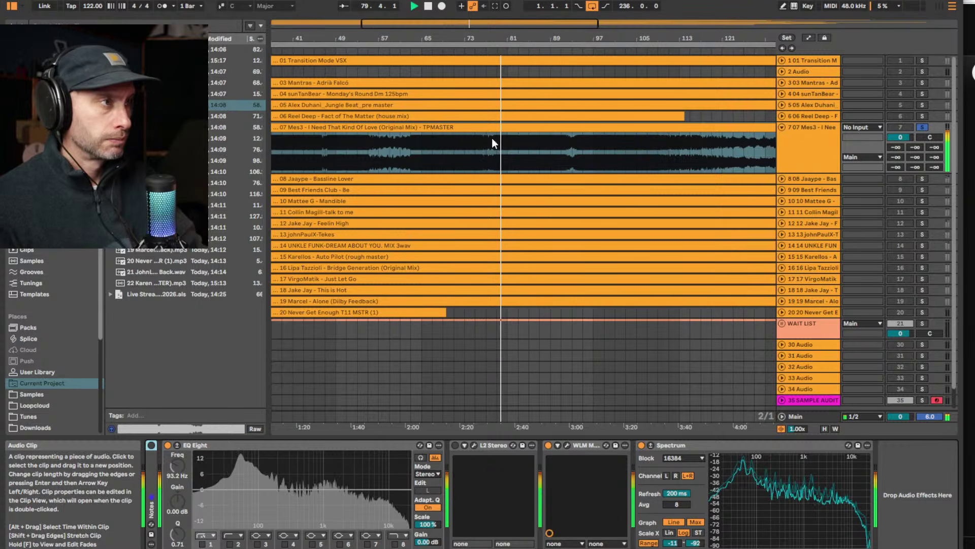
{"action": "scroll", "coordinate": [538, 57], "scroll_direction": "down", "scroll_amount": 2}
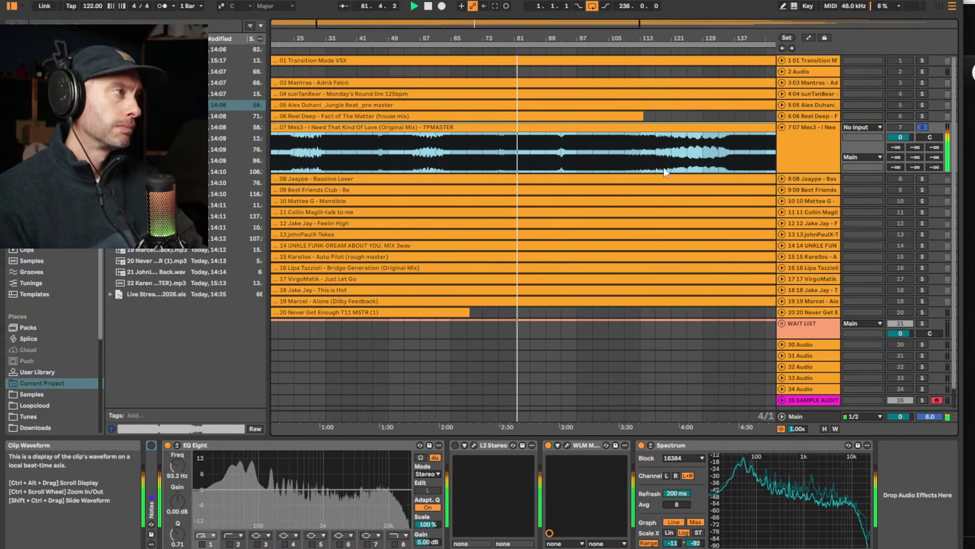
{"action": "key", "text": "space"}
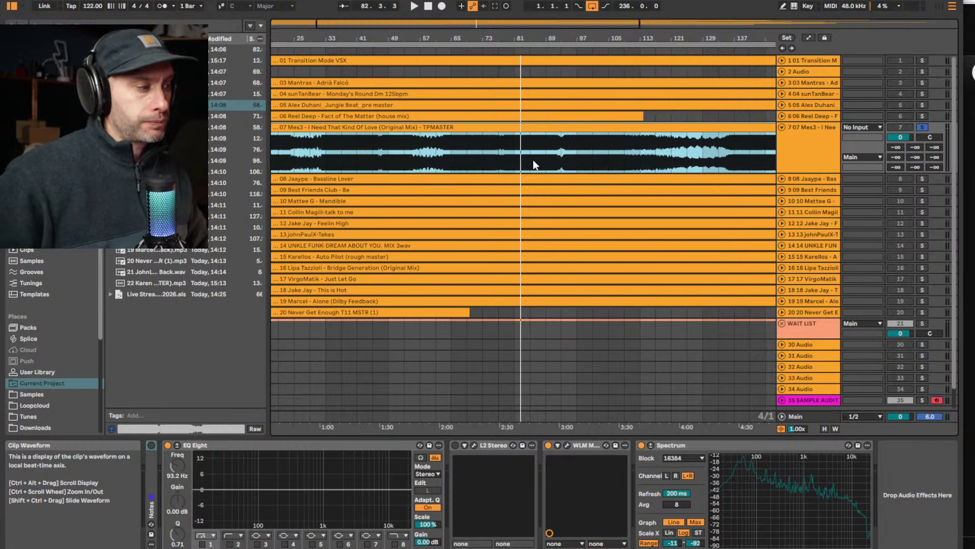
Highlight bars 85 to 89, 37 to 45 and 77 to 89 of the track 7 clip to compare the sections
{"action": "left_click", "coordinate": [525, 154]}
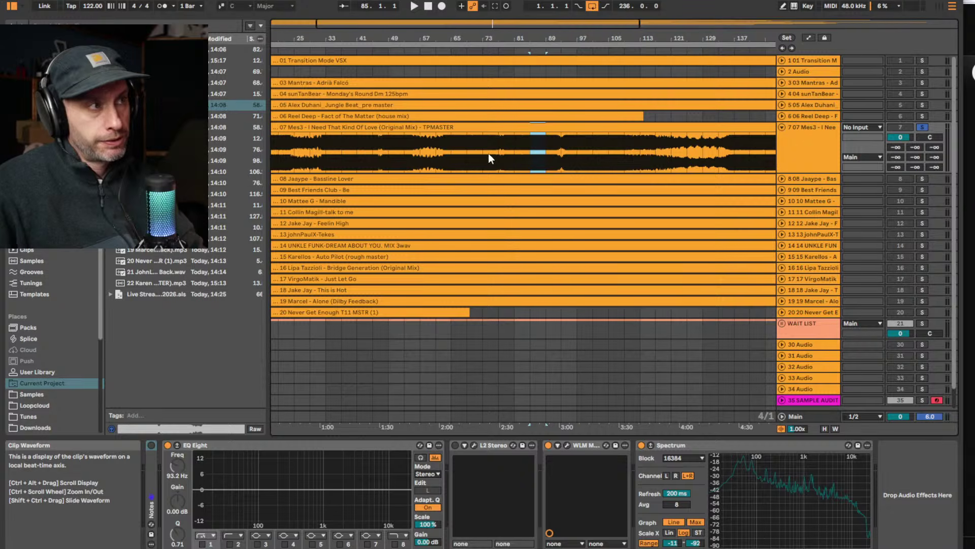
{"action": "left_click_drag", "start_coordinate": [346, 150], "coordinate": [379, 153]}
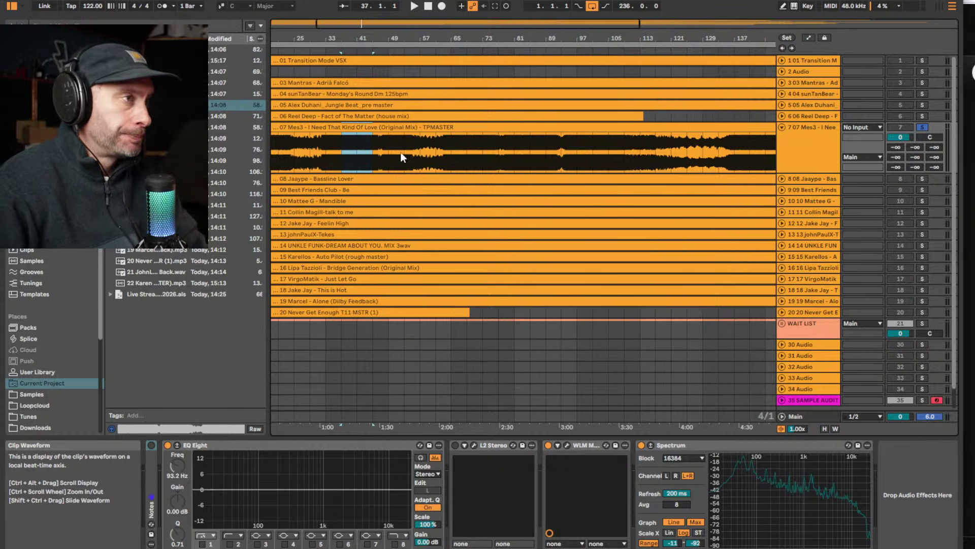
{"action": "left_click_drag", "start_coordinate": [500, 154], "coordinate": [530, 154]}
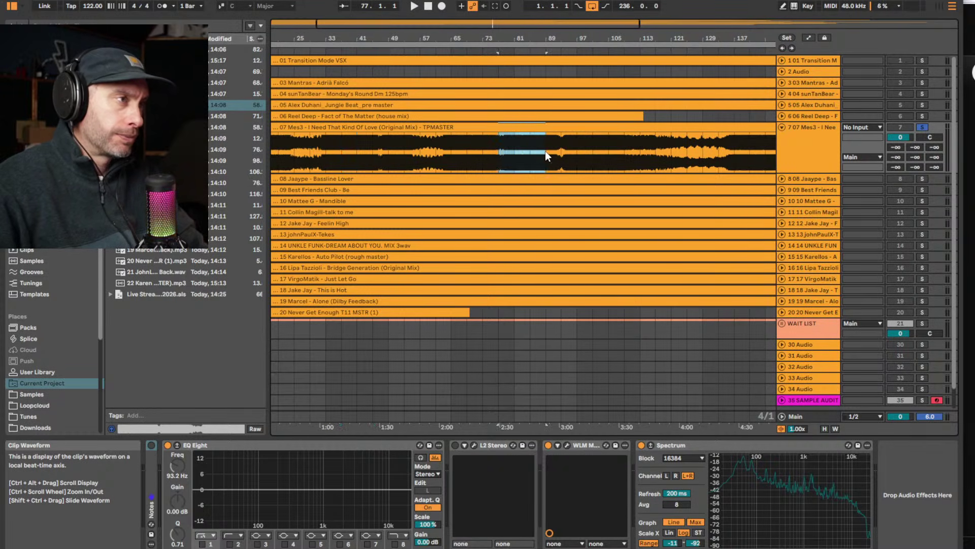
Place the insert marker on the track 7 clip at bar 61, then at bar 79
{"action": "left_click", "coordinate": [525, 45]}
{"action": "left_click_drag", "start_coordinate": [529, 39], "coordinate": [530, 31]}
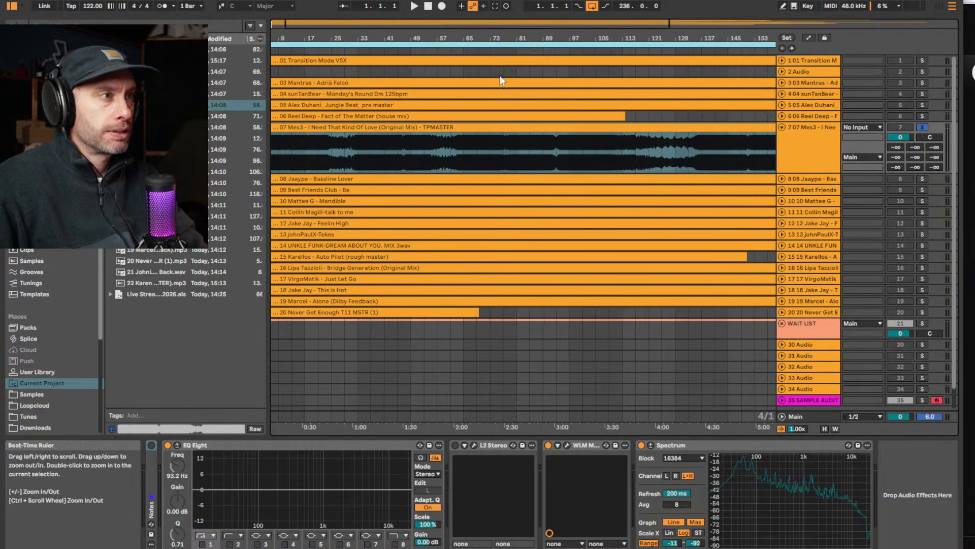
{"action": "left_click", "coordinate": [447, 161]}
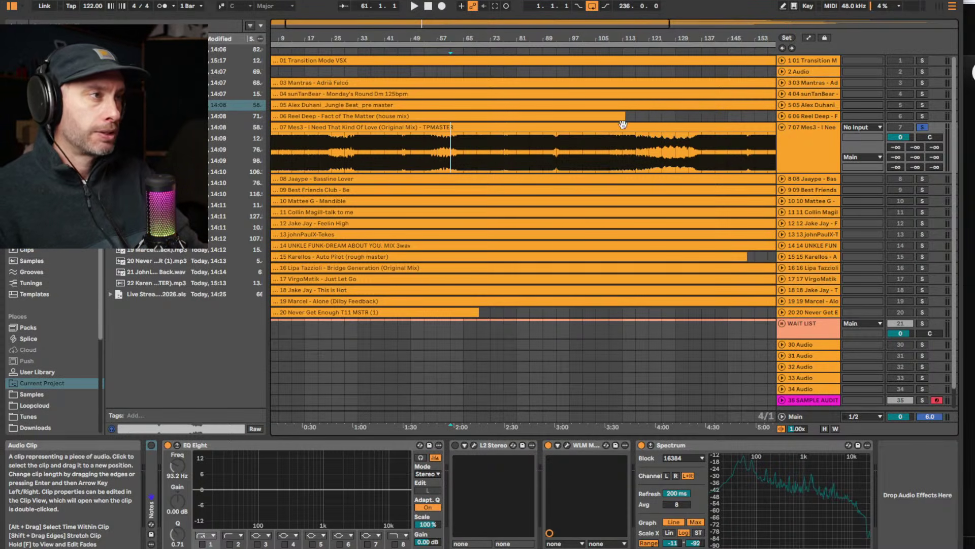
{"action": "left_click_drag", "start_coordinate": [526, 39], "coordinate": [525, 57]}
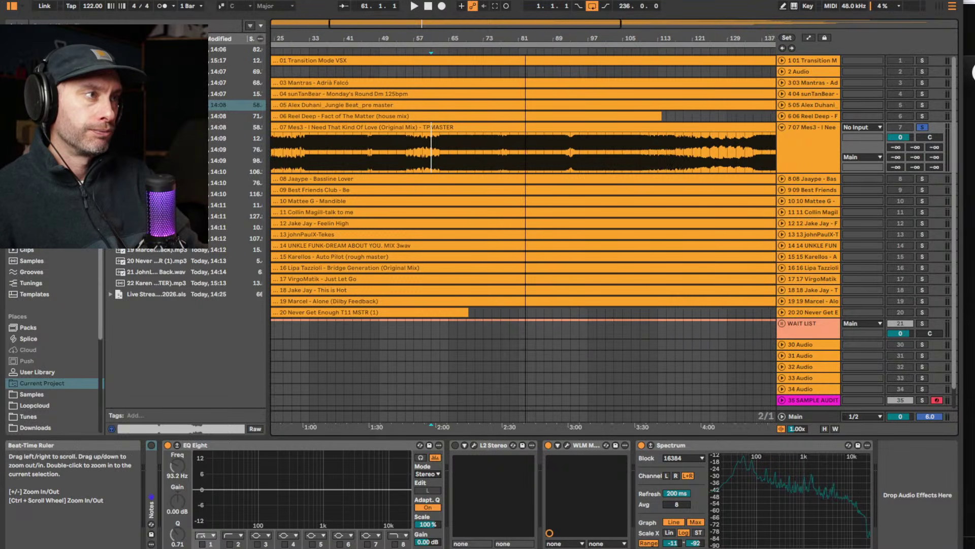
{"action": "left_click", "coordinate": [509, 153]}
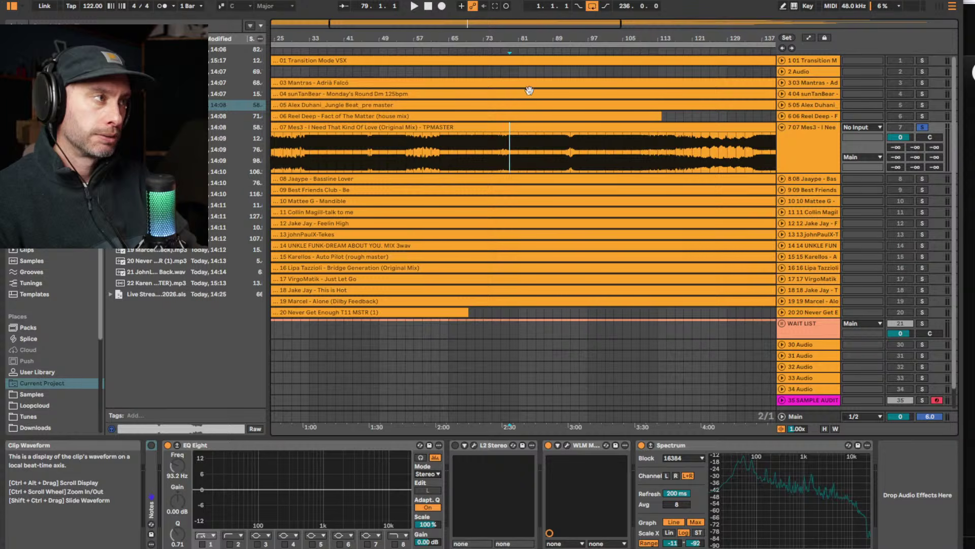
Highlight bars 89 to 93 of the track 7 clip, then select the arrangement's loop region
{"action": "left_click_drag", "start_coordinate": [549, 44], "coordinate": [548, 42]}
{"action": "left_click_drag", "start_coordinate": [515, 156], "coordinate": [560, 152]}
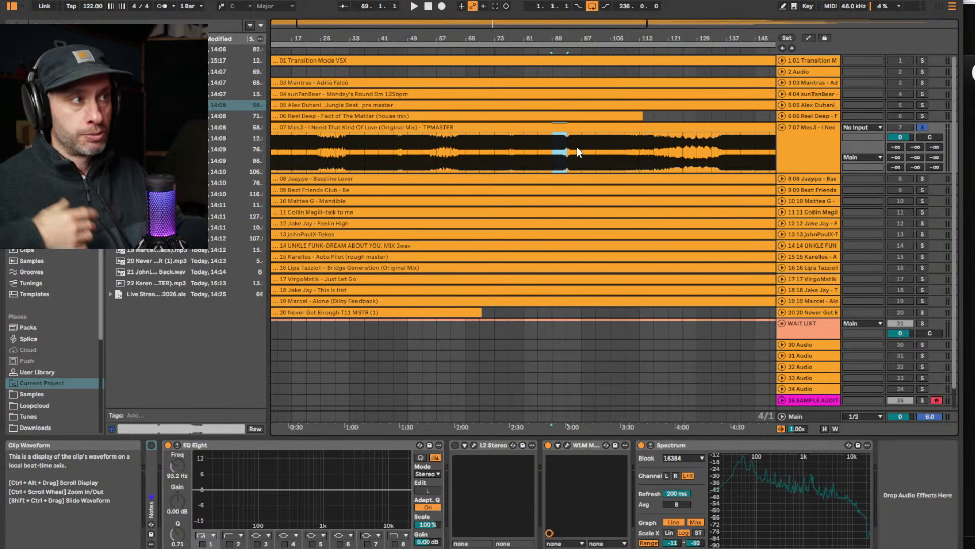
{"action": "left_click", "coordinate": [610, 48]}
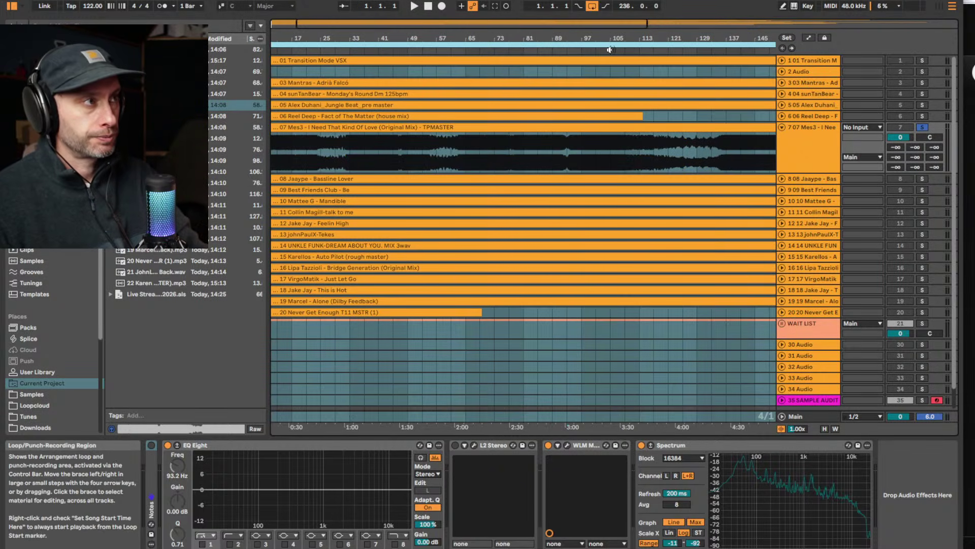
Stop playback at bar 109 and place the insert marker on the track 7 clip at bar 101
{"action": "left_click_drag", "start_coordinate": [641, 32], "coordinate": [637, 15]}
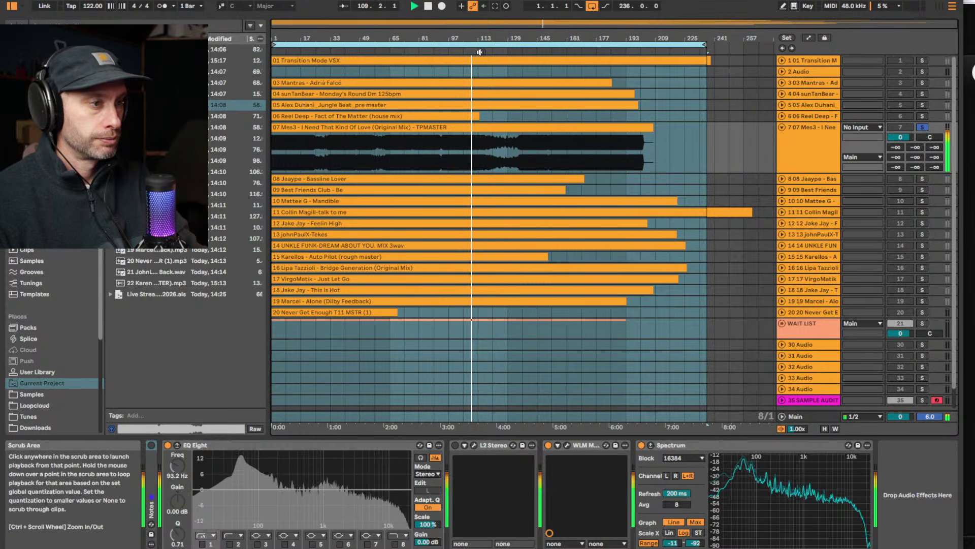
{"action": "key", "text": "space"}
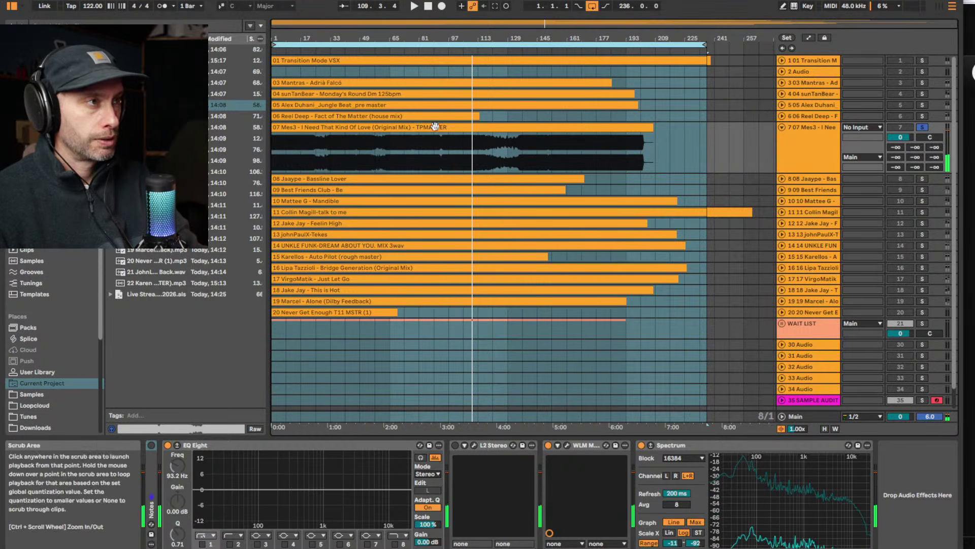
{"action": "left_click_drag", "start_coordinate": [465, 30], "coordinate": [476, 75]}
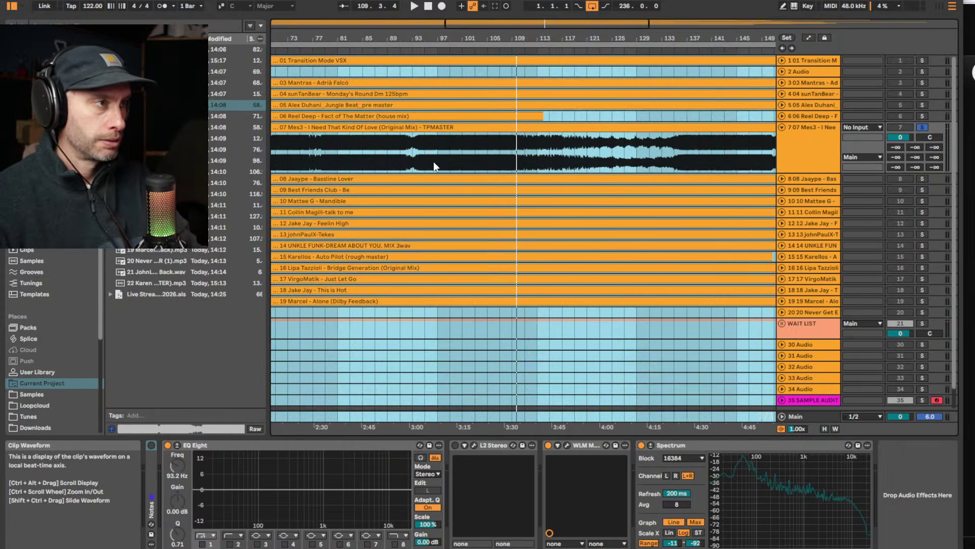
{"action": "left_click", "coordinate": [463, 152]}
Band-limit track 7 in EQ Eight with filter 1 as a low cut near 719 Hz and filter 8 as a high cut at 4.23 kHz
{"action": "left_click", "coordinate": [202, 543]}
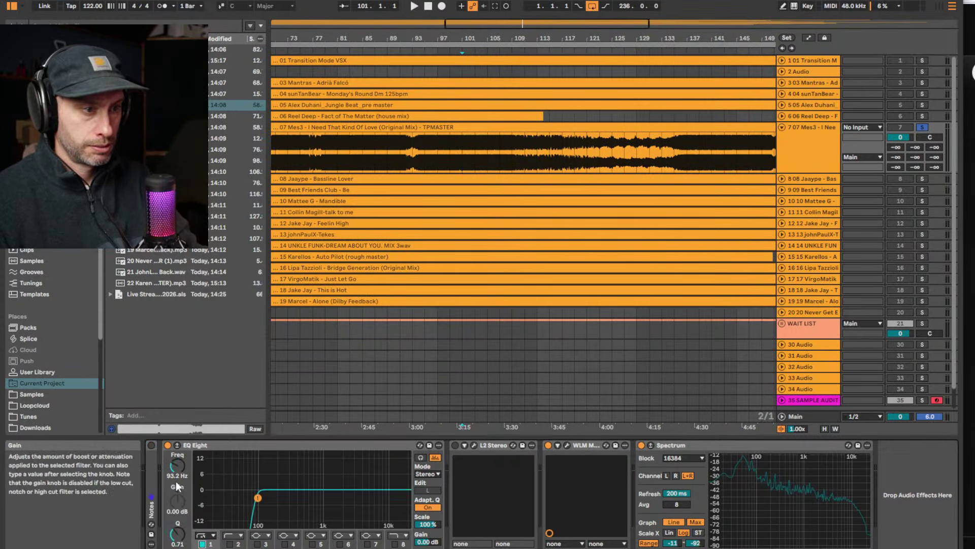
{"action": "left_click_drag", "start_coordinate": [178, 465], "coordinate": [177, 456]}
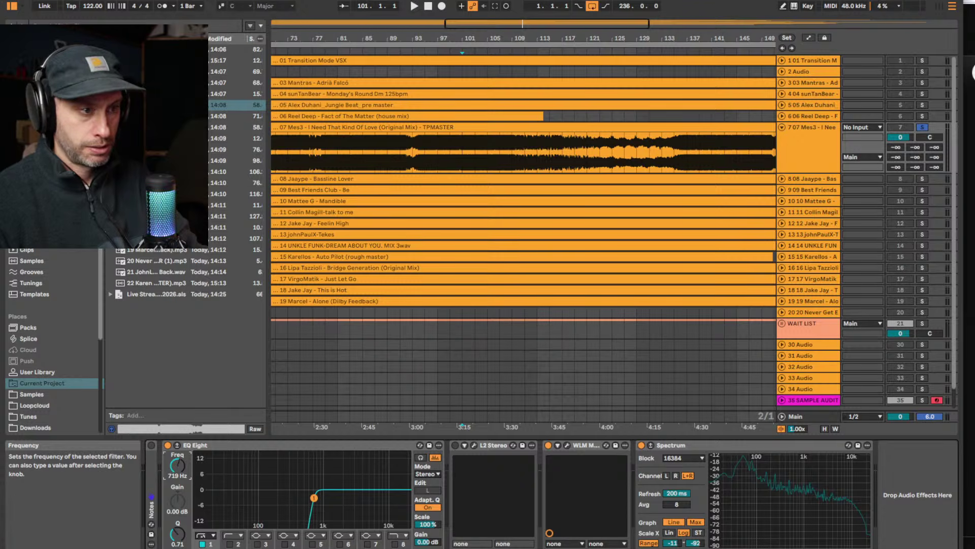
{"action": "left_click", "coordinate": [395, 543]}
{"action": "left_click", "coordinate": [395, 543]}
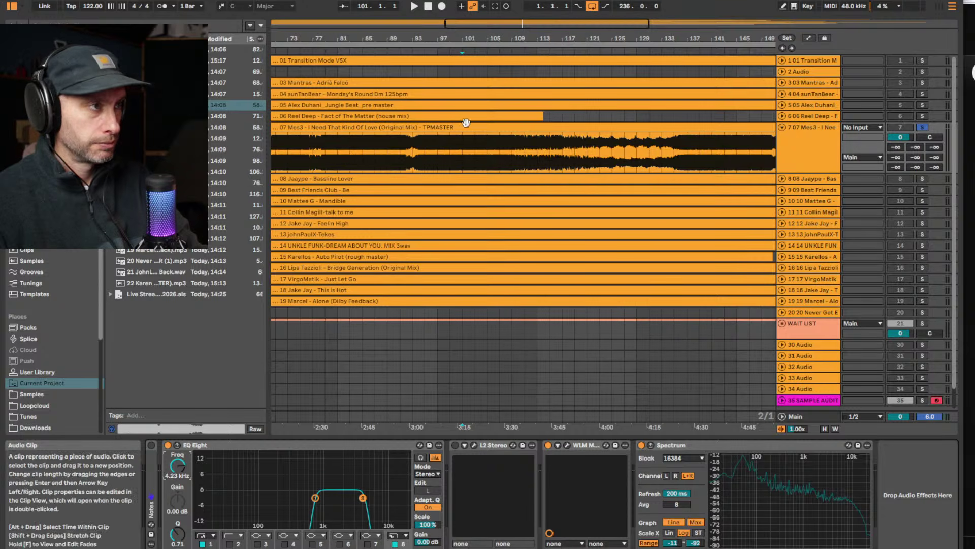
Listen to the band-limited track 7 from bar 101 to about bar 109, then stop playback
{"action": "key", "text": "space"}
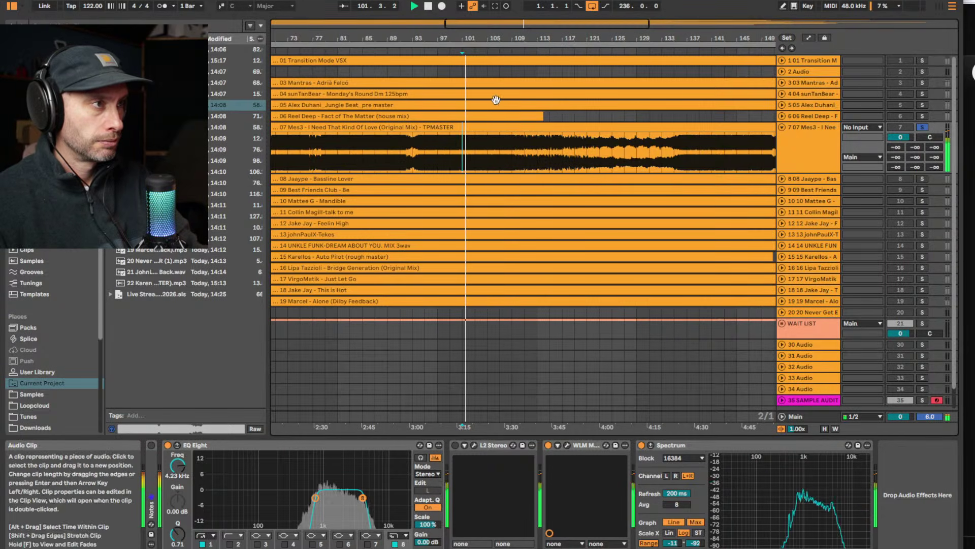
{"action": "left_click_drag", "start_coordinate": [479, 43], "coordinate": [480, 33]}
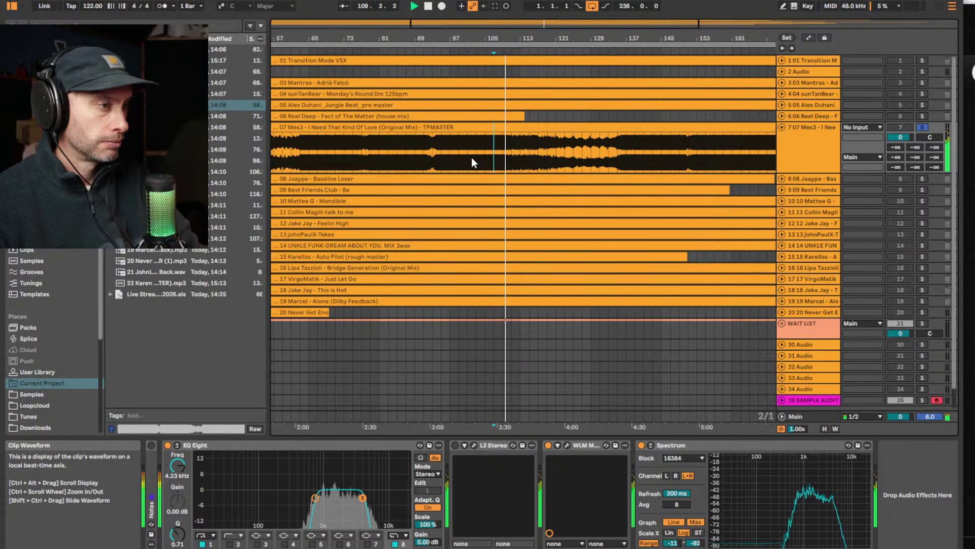
{"action": "key", "text": "space"}
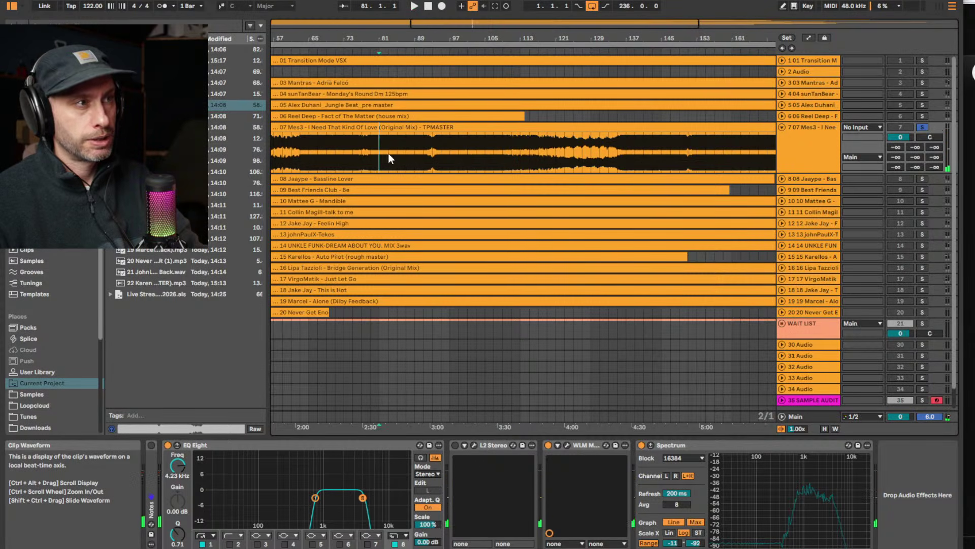
Compare the band-limited track 7 by playing from bar 83 and bar 99, then stop playback
{"action": "left_click", "coordinate": [388, 153]}
{"action": "key", "text": "space"}
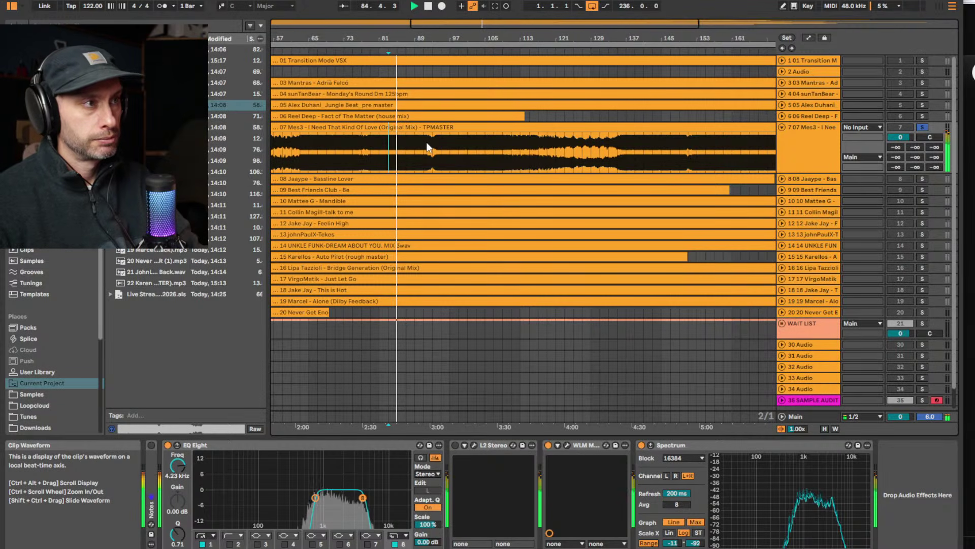
{"action": "left_click", "coordinate": [459, 158]}
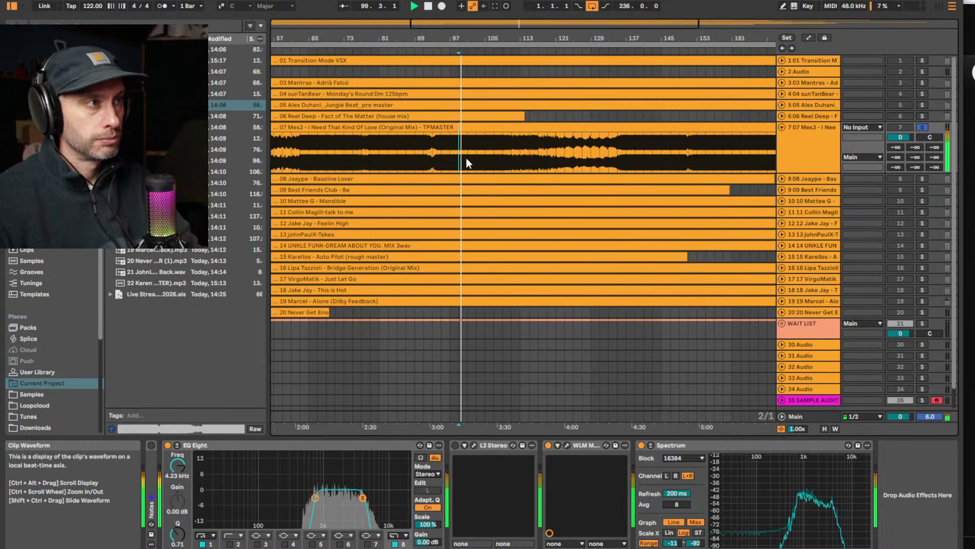
{"action": "key", "text": "space"}
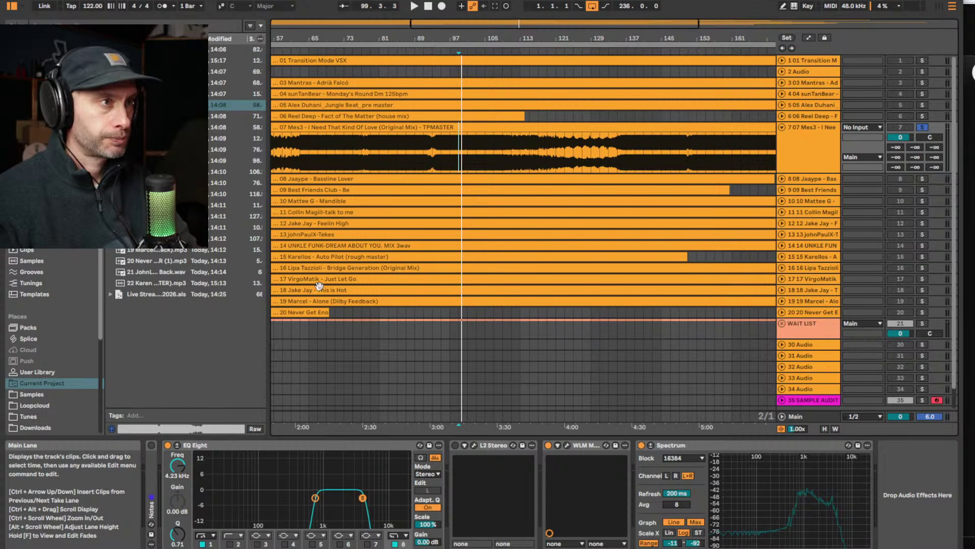
Bypass EQ Eight on track 7 and play the unfiltered clip from bars 111, 115 and 121
{"action": "left_click", "coordinate": [167, 445]}
{"action": "left_click", "coordinate": [510, 154]}
{"action": "key", "text": "space"}
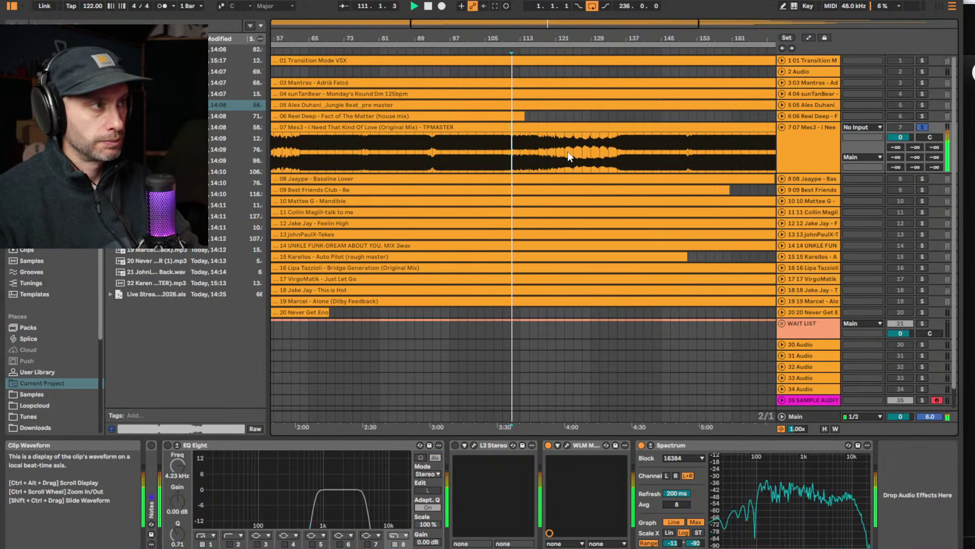
{"action": "left_click", "coordinate": [529, 155]}
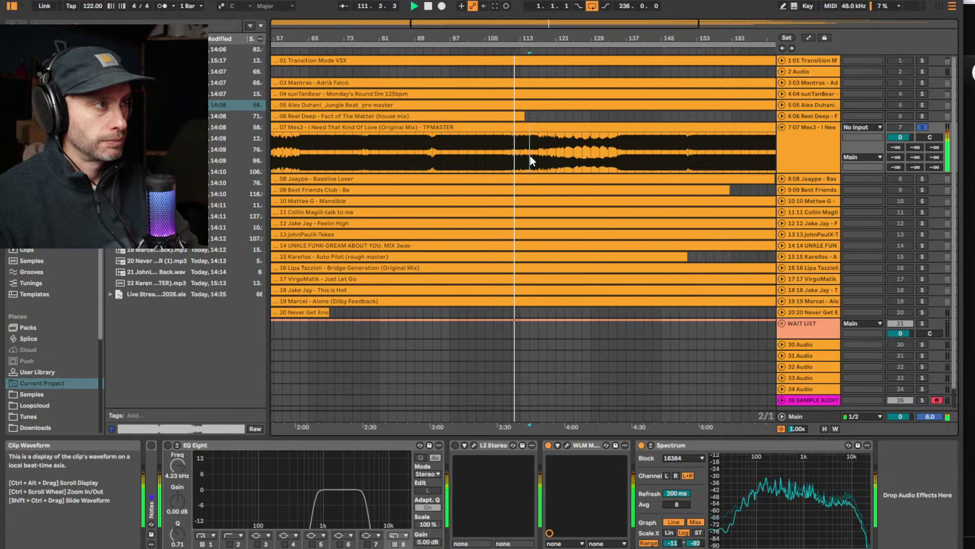
{"action": "left_click", "coordinate": [559, 147]}
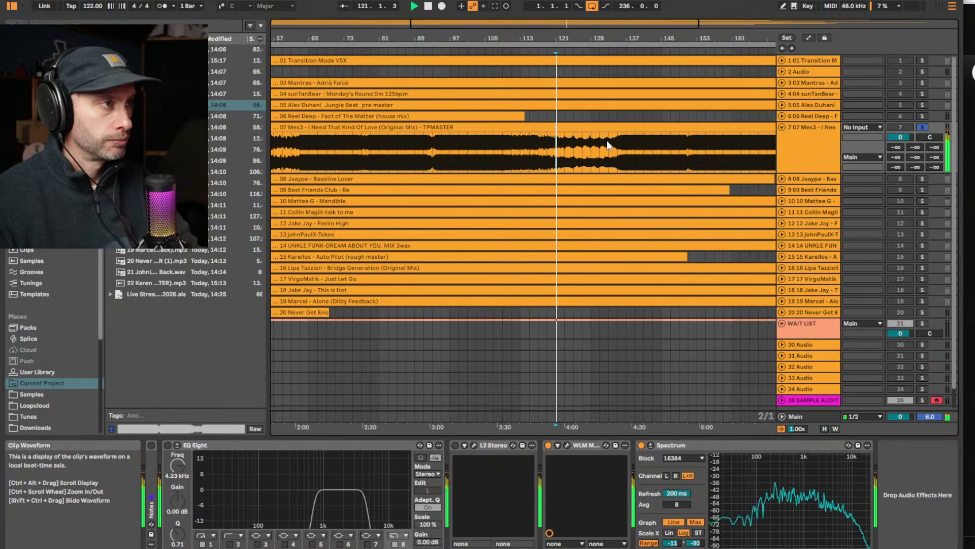
Briefly toggle EQ Eight on and off again, then play the track 7 breakdown from bar 125 to 129
{"action": "left_click", "coordinate": [168, 445]}
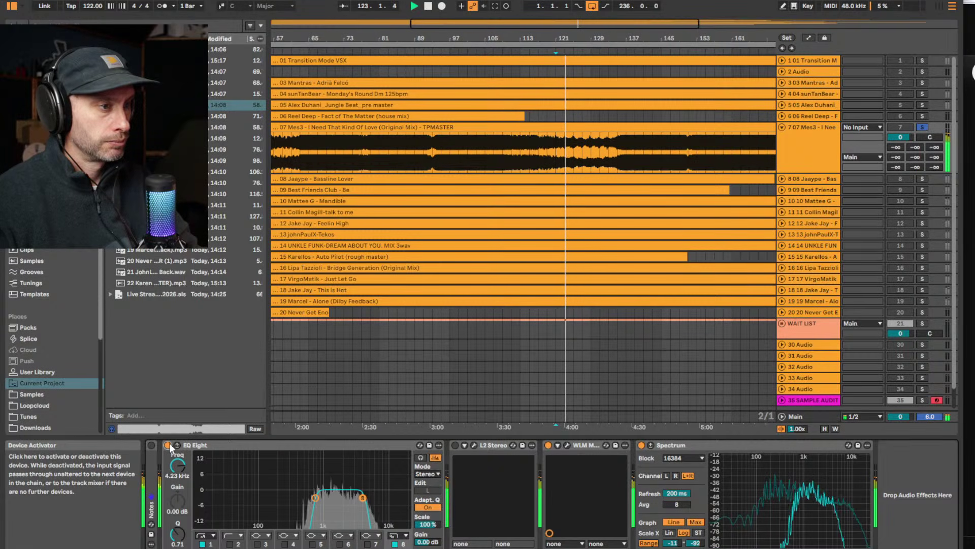
{"action": "left_click", "coordinate": [168, 445]}
{"action": "left_click", "coordinate": [572, 152]}
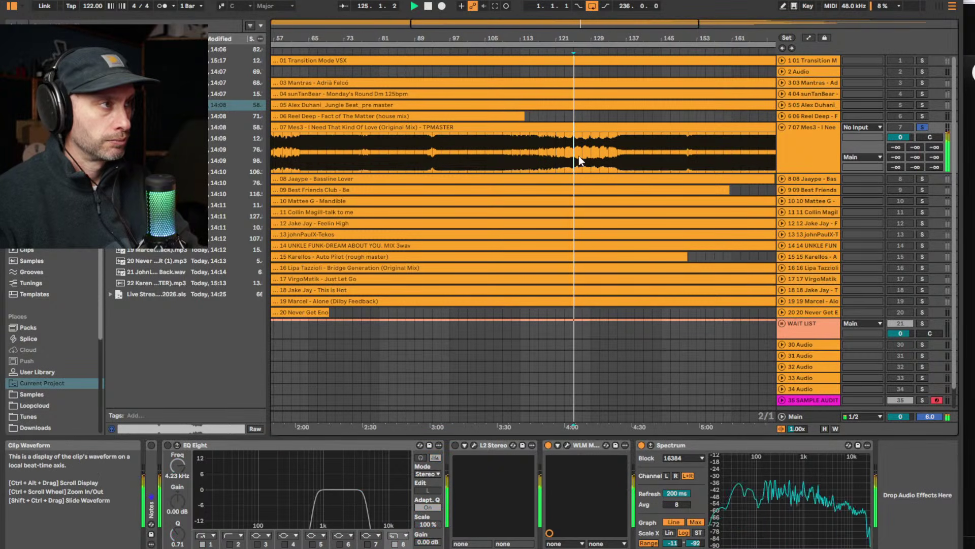
{"action": "left_click_drag", "start_coordinate": [583, 59], "coordinate": [558, 94]}
{"action": "left_click_drag", "start_coordinate": [455, 40], "coordinate": [456, 45]}
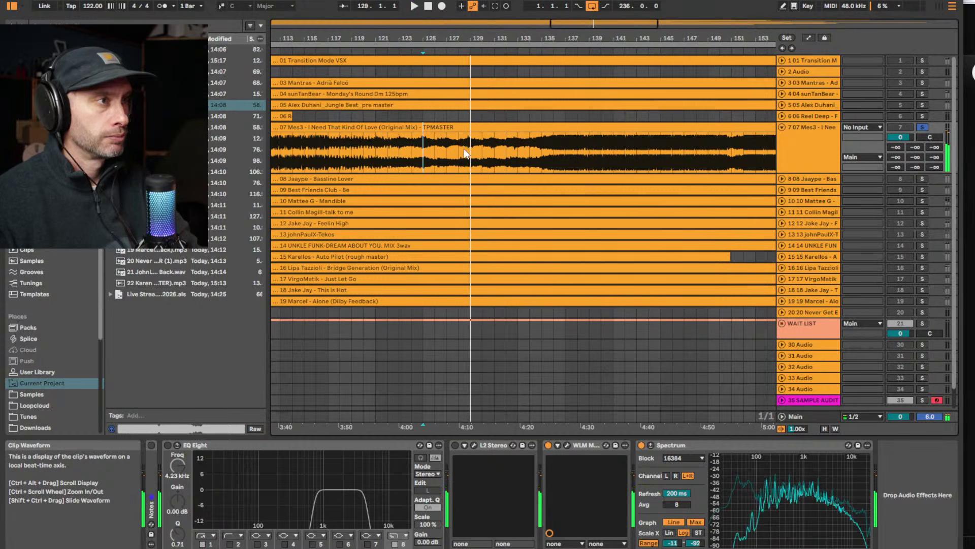
Highlight bars 128 to 130 of the track 7 clip to examine that part of the breakdown
{"action": "left_click_drag", "start_coordinate": [464, 148], "coordinate": [477, 148]}
{"action": "left_click_drag", "start_coordinate": [479, 33], "coordinate": [479, 35]}
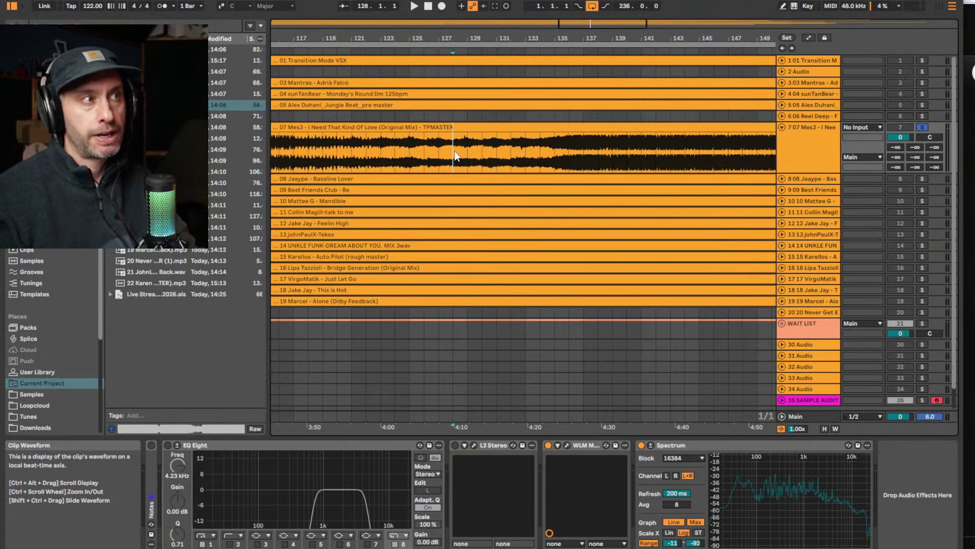
{"action": "left_click_drag", "start_coordinate": [458, 155], "coordinate": [489, 152]}
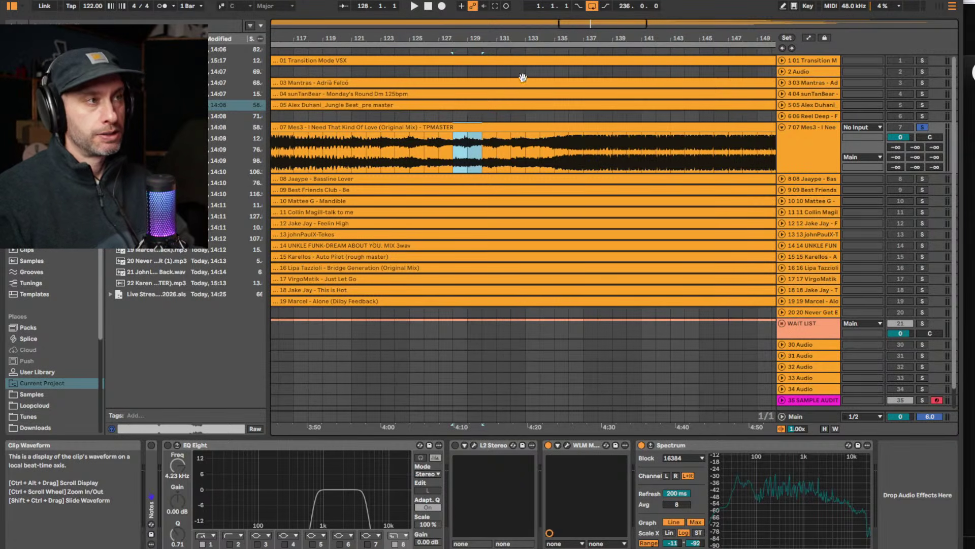
{"action": "left_click_drag", "start_coordinate": [480, 38], "coordinate": [480, 39]}
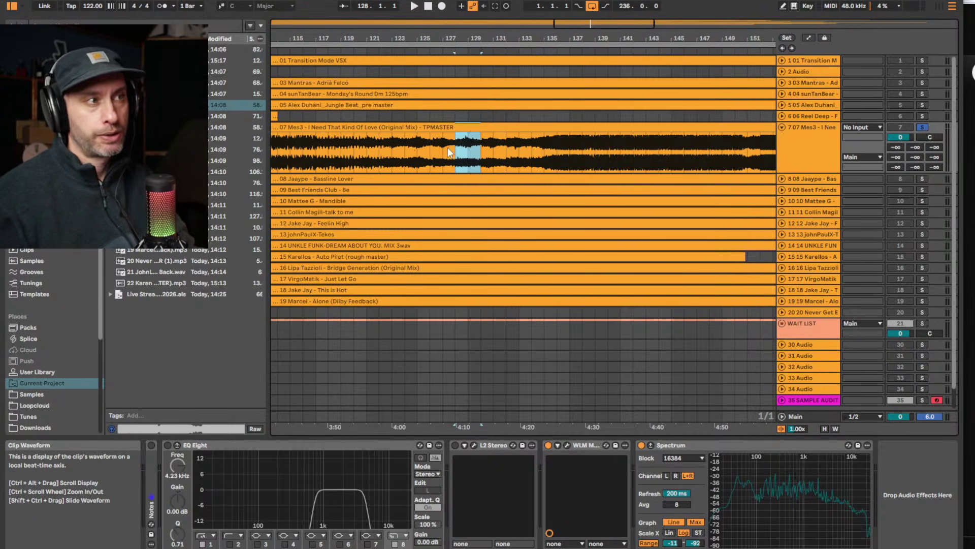
Play the track 7 clip from bar 128 through the drop, then skip ahead to bar 142
{"action": "key", "text": "space"}
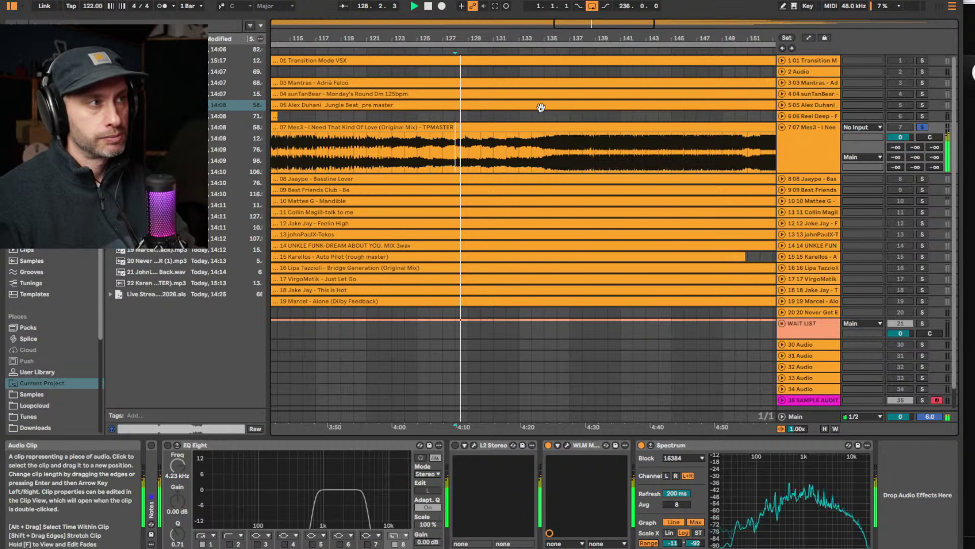
{"action": "left_click_drag", "start_coordinate": [537, 37], "coordinate": [496, 89]}
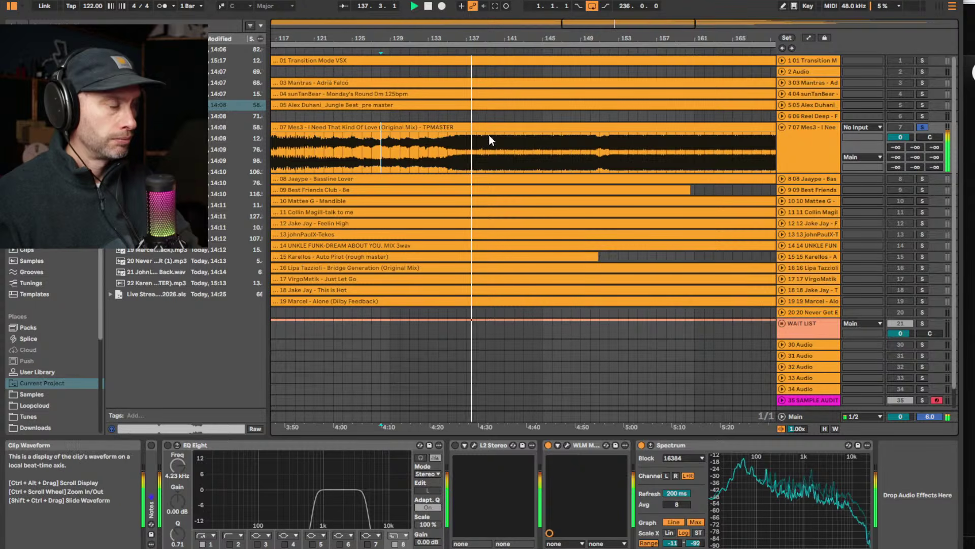
{"action": "left_click", "coordinate": [493, 156]}
{"action": "left_click", "coordinate": [513, 151]}
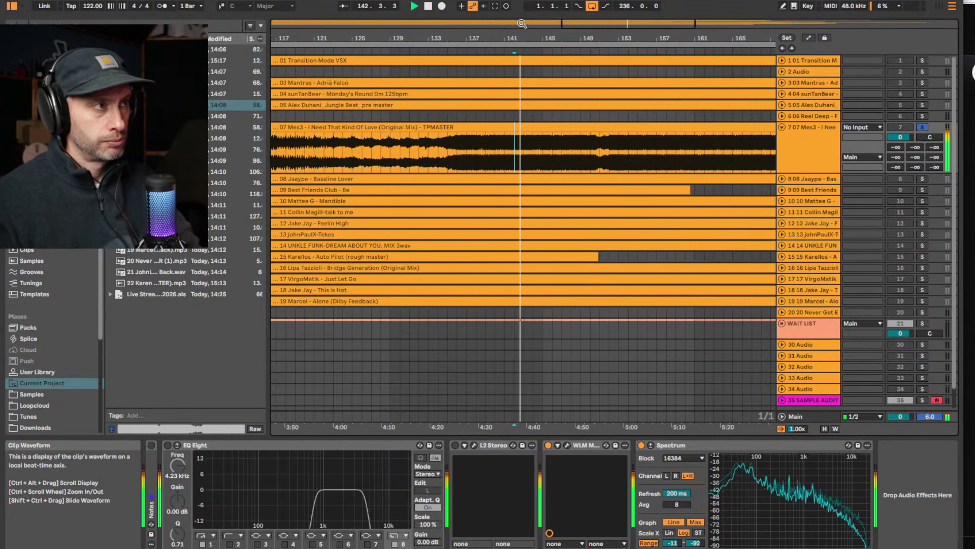
Skip ahead to bar 153 of the track 7 clip, listen to the section, and stop playback
{"action": "left_click_drag", "start_coordinate": [514, 40], "coordinate": [515, 21]}
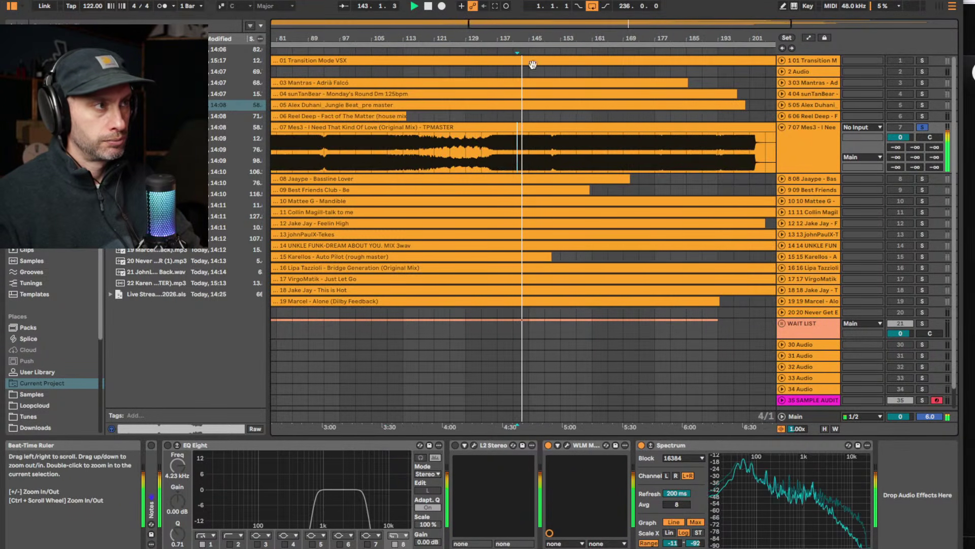
{"action": "left_click", "coordinate": [546, 148]}
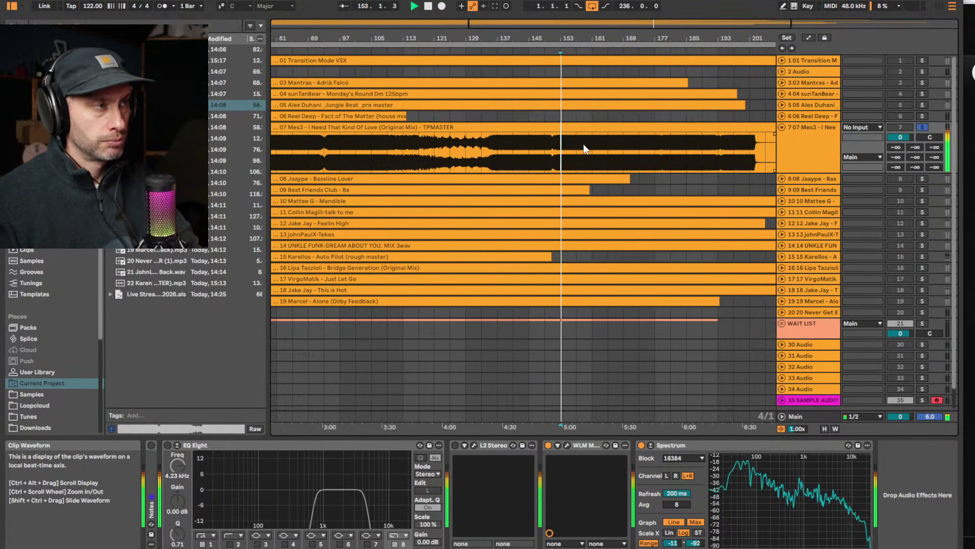
{"action": "left_click", "coordinate": [583, 41]}
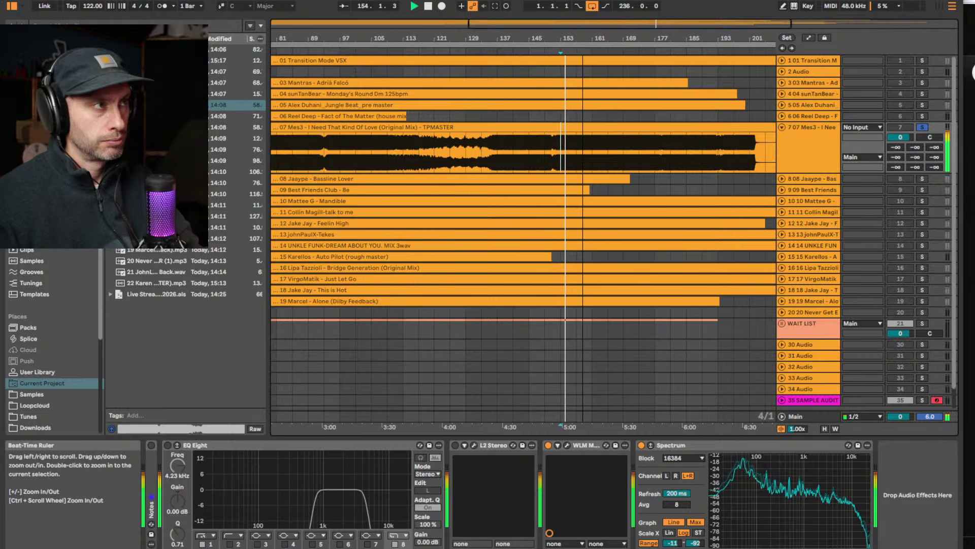
{"action": "left_click_drag", "start_coordinate": [583, 41], "coordinate": [582, 36]}
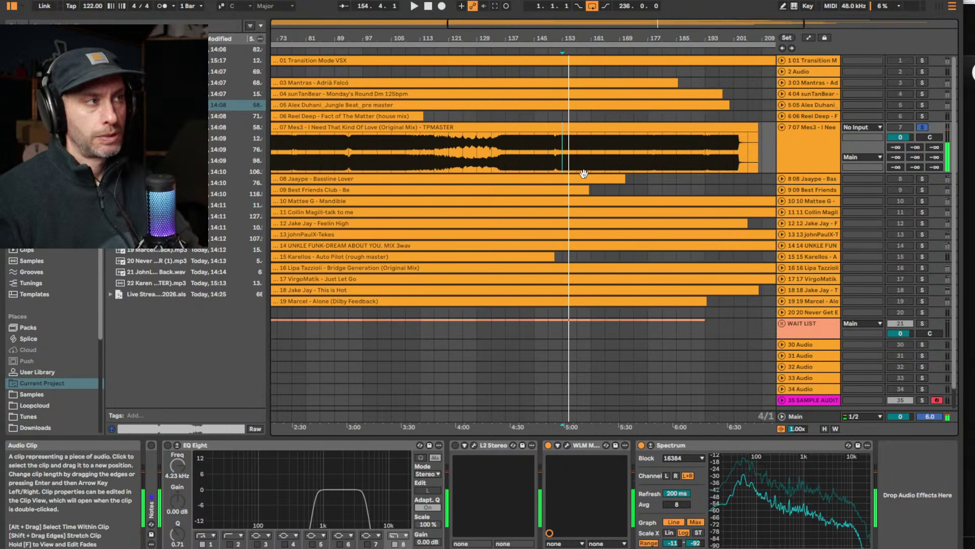
Highlight bars 161 to 165 of the track 7 clip, then check the clip's properties and return to the track's device view
{"action": "left_click_drag", "start_coordinate": [583, 173], "coordinate": [634, 156]}
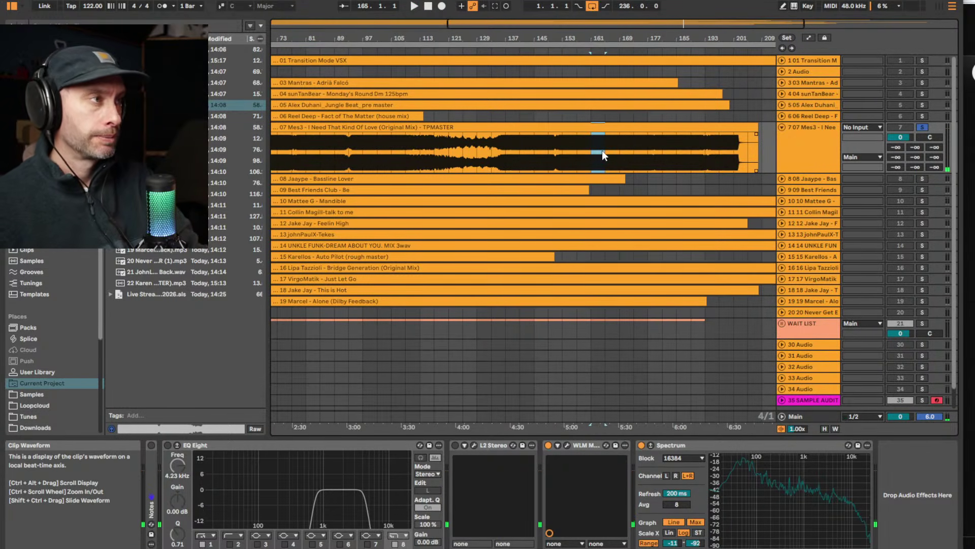
{"action": "double_click", "coordinate": [563, 127]}
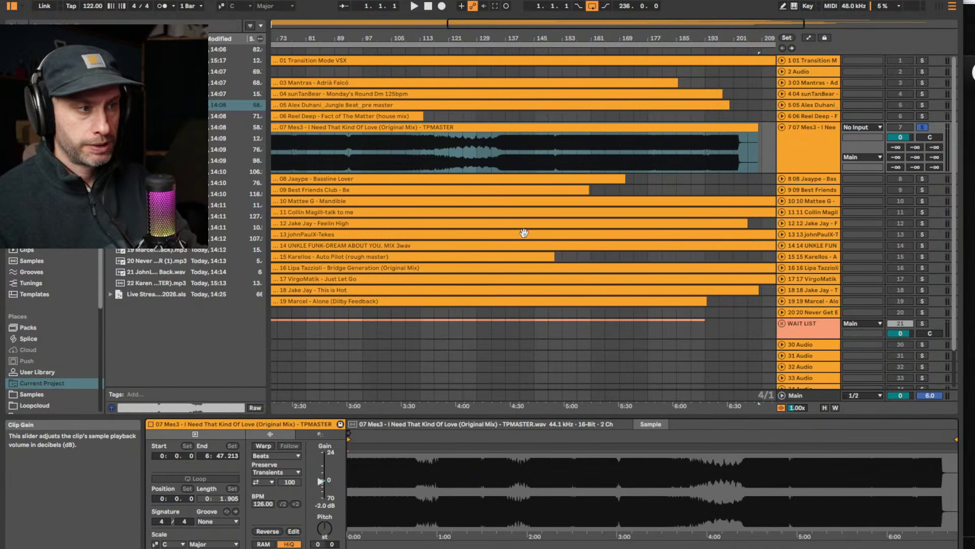
{"action": "left_click", "coordinate": [805, 130]}
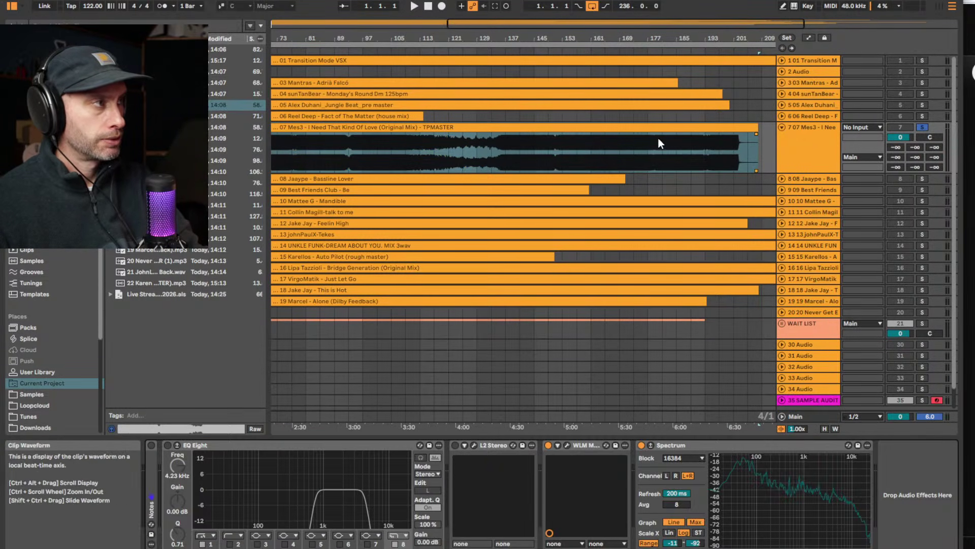
Highlight bars 153 to 161 of the track 7 clip, then place the insert marker at bar 161 and bar 173
{"action": "left_click", "coordinate": [613, 143]}
{"action": "left_click", "coordinate": [571, 151]}
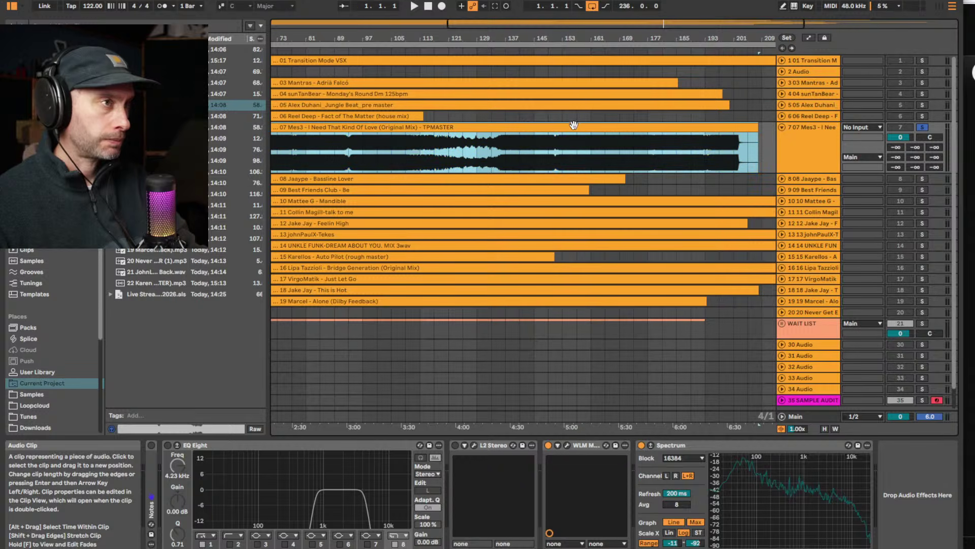
{"action": "left_click_drag", "start_coordinate": [563, 147], "coordinate": [594, 147]}
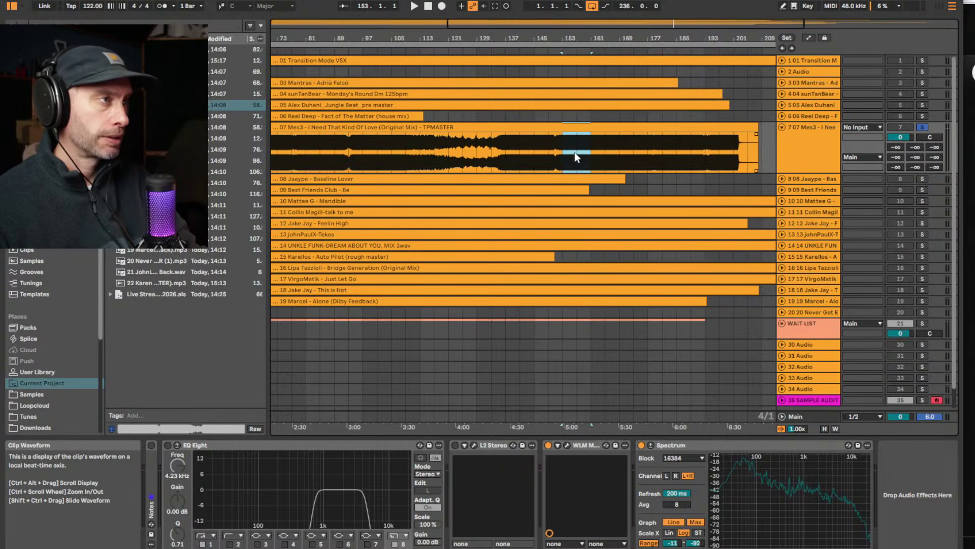
{"action": "left_click", "coordinate": [593, 154]}
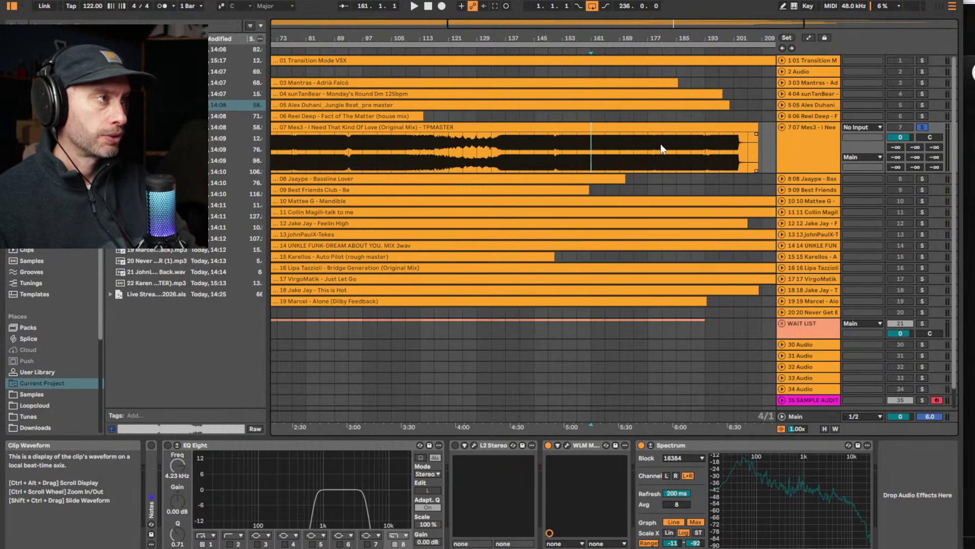
{"action": "left_click", "coordinate": [639, 153]}
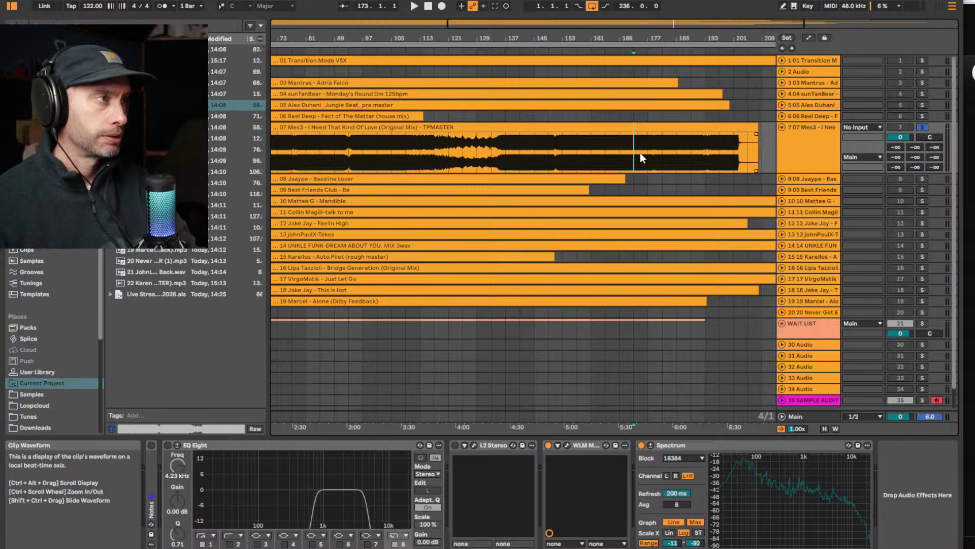
Play the track 7 clip from bar 161 while checking its spectrum, then highlight bars 185 to 189 and bars 165 to 169
{"action": "left_click", "coordinate": [801, 125]}
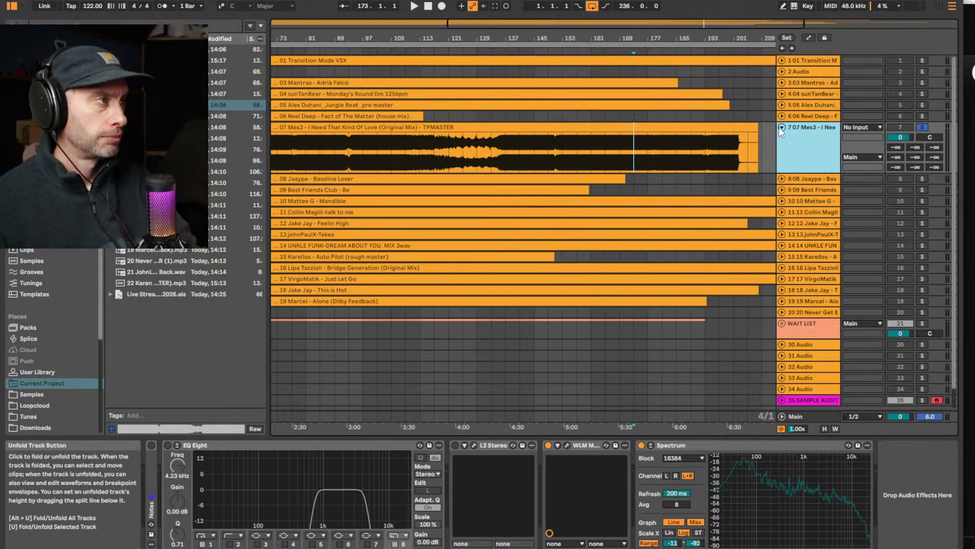
{"action": "left_click", "coordinate": [598, 155]}
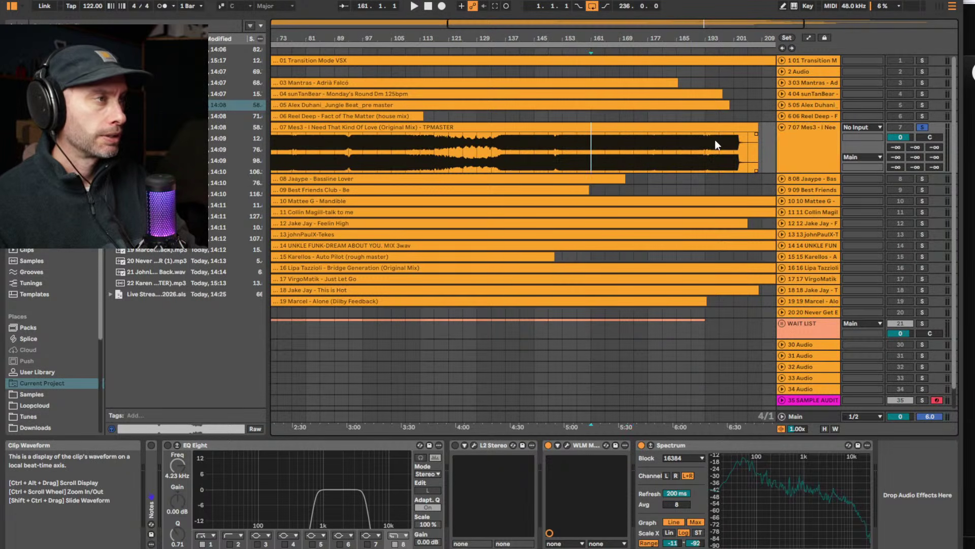
{"action": "key", "text": "space"}
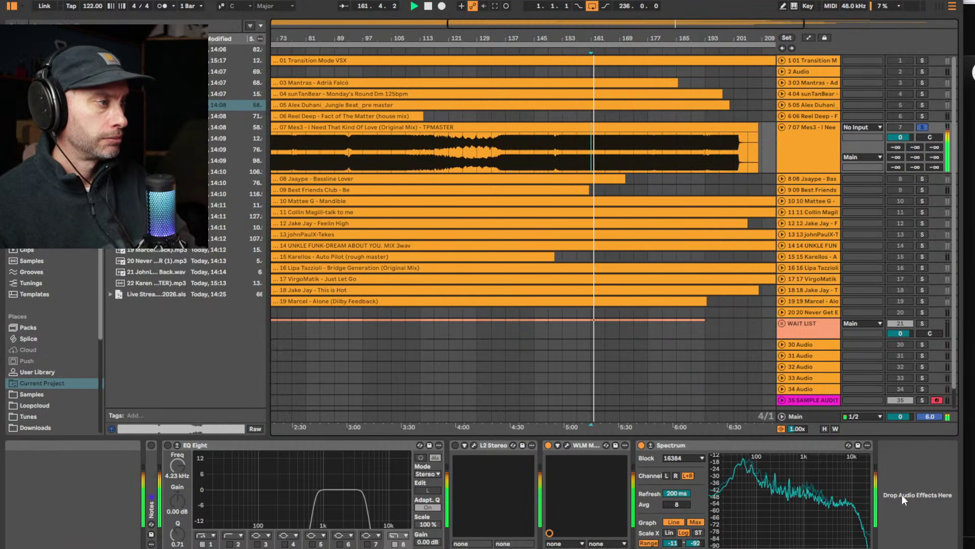
{"action": "mouse_move", "coordinate": [845, 510]}
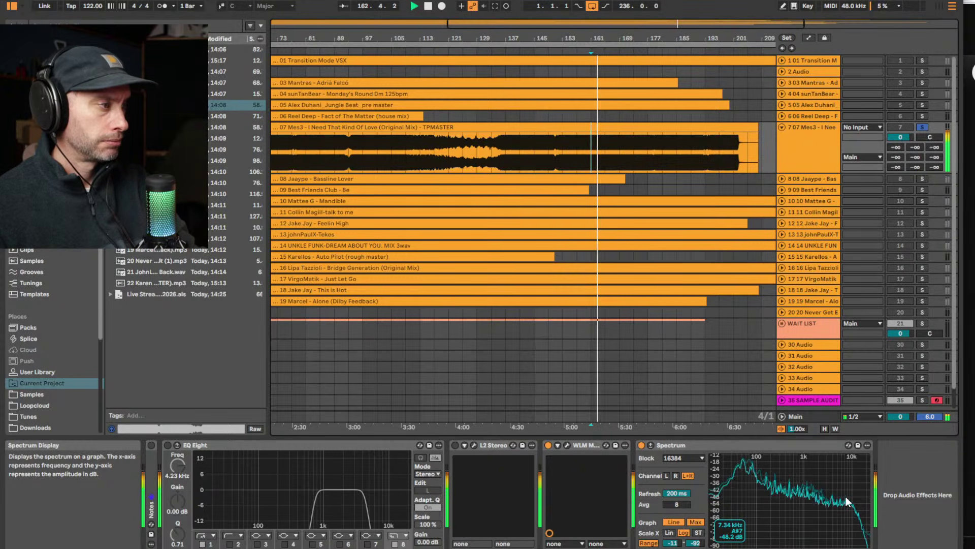
{"action": "key", "text": "space"}
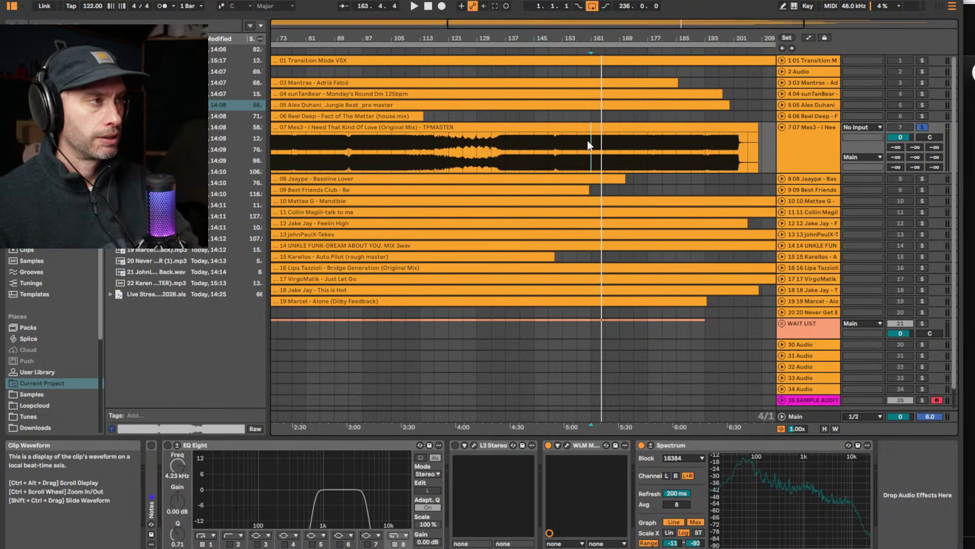
{"action": "left_click_drag", "start_coordinate": [587, 142], "coordinate": [619, 149]}
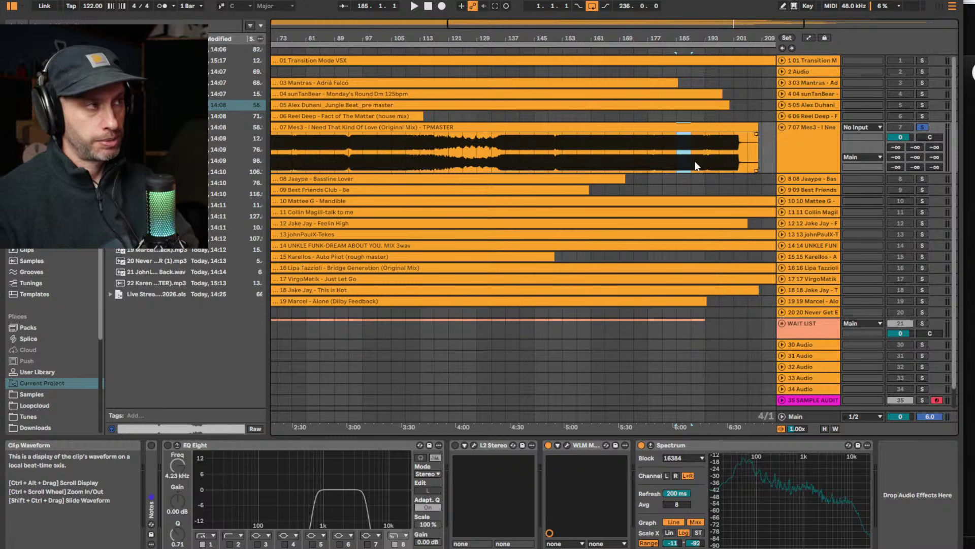
{"action": "left_click_drag", "start_coordinate": [723, 157], "coordinate": [731, 159]}
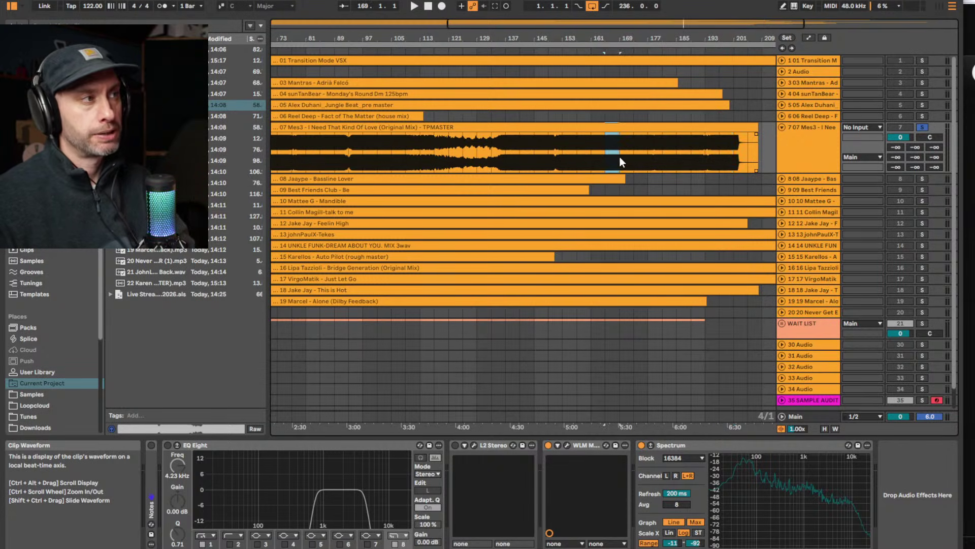
Fold track 7, unfold and solo track 8 "Bassline Lover", start playback from bar 1, and close the WLM Meter window
{"action": "left_click", "coordinate": [781, 127]}
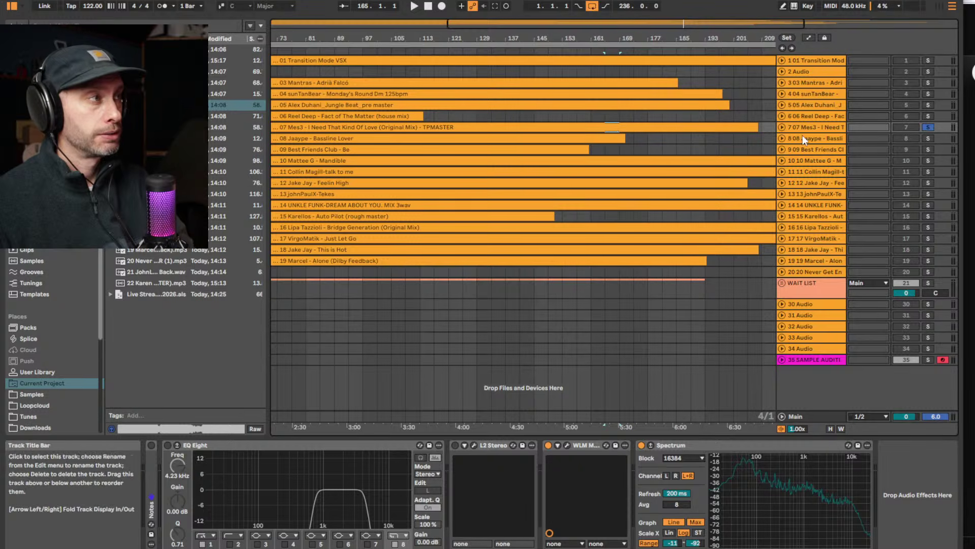
{"action": "left_click", "coordinate": [790, 130]}
{"action": "left_click", "coordinate": [781, 139]}
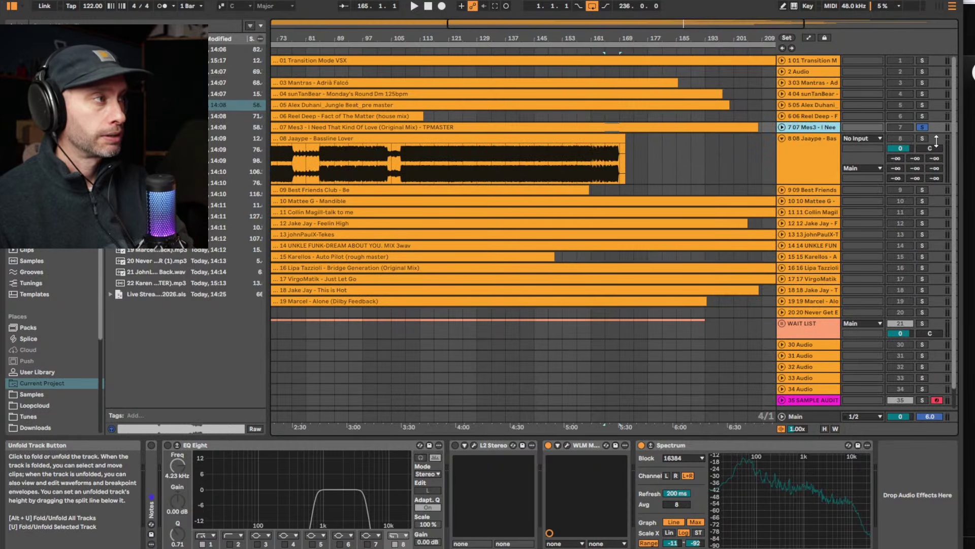
{"action": "left_click", "coordinate": [929, 138]}
{"action": "key", "text": "space"}
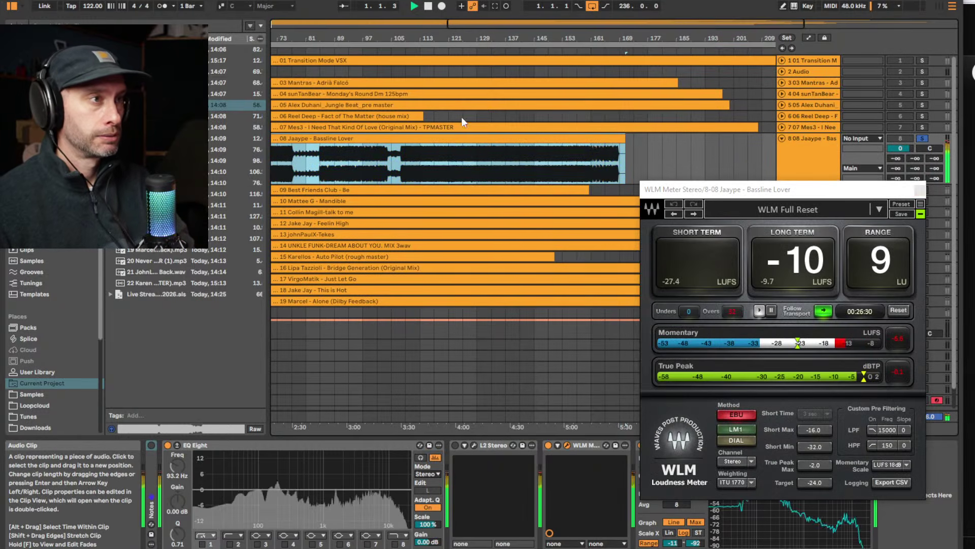
{"action": "key", "text": "minus"}
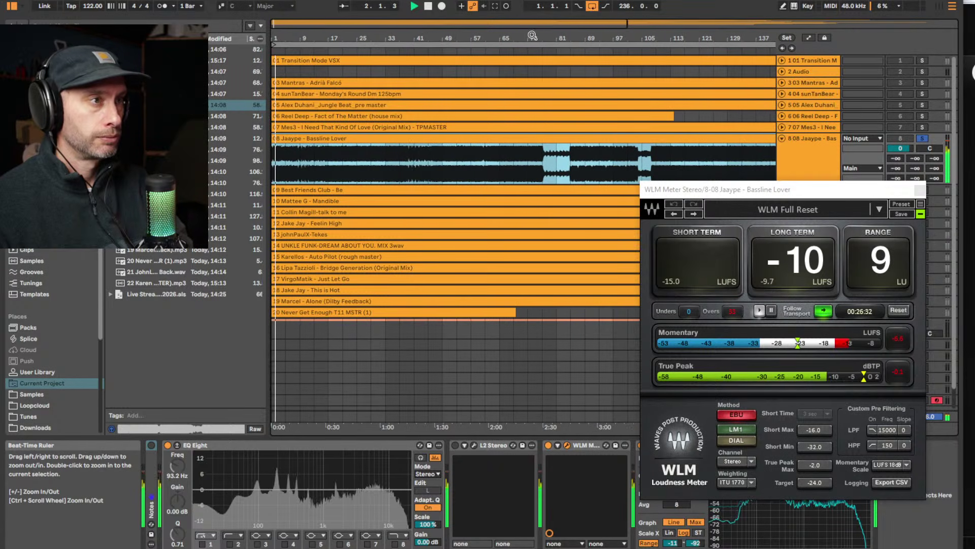
{"action": "left_click", "coordinate": [919, 189]}
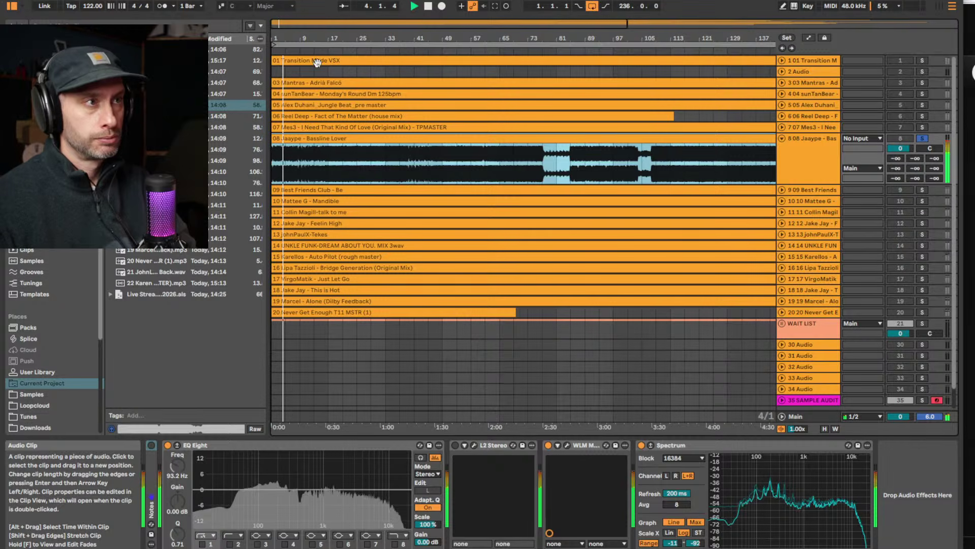
Listen through the intro of the track 8 clip, skipping ahead to about bars 8, 14 and 20
{"action": "left_click", "coordinate": [295, 50]}
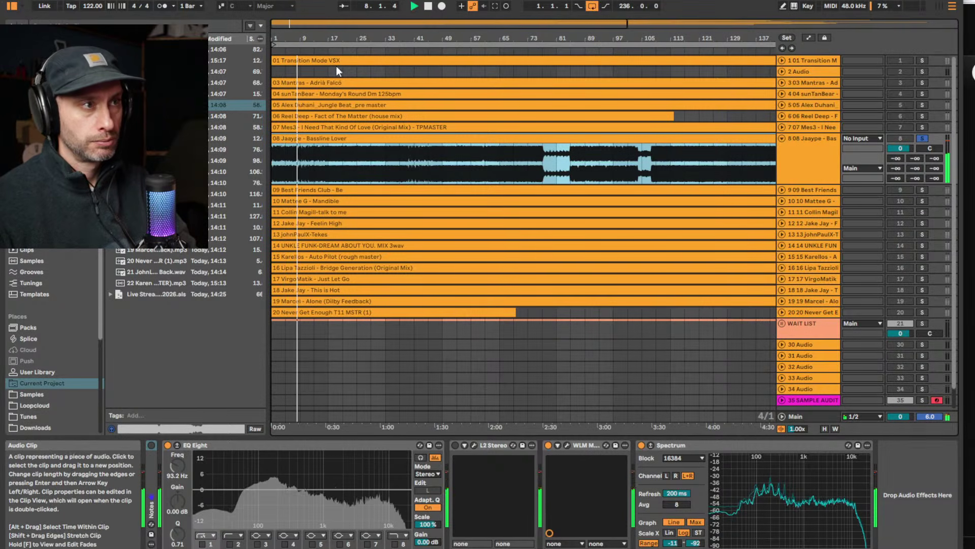
{"action": "left_click_drag", "start_coordinate": [317, 39], "coordinate": [465, 54]}
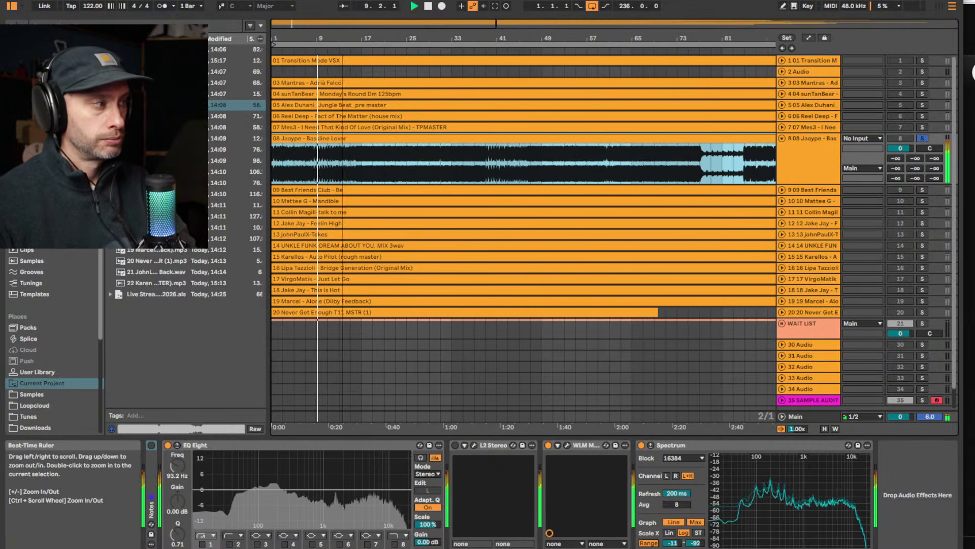
{"action": "left_click", "coordinate": [343, 50]}
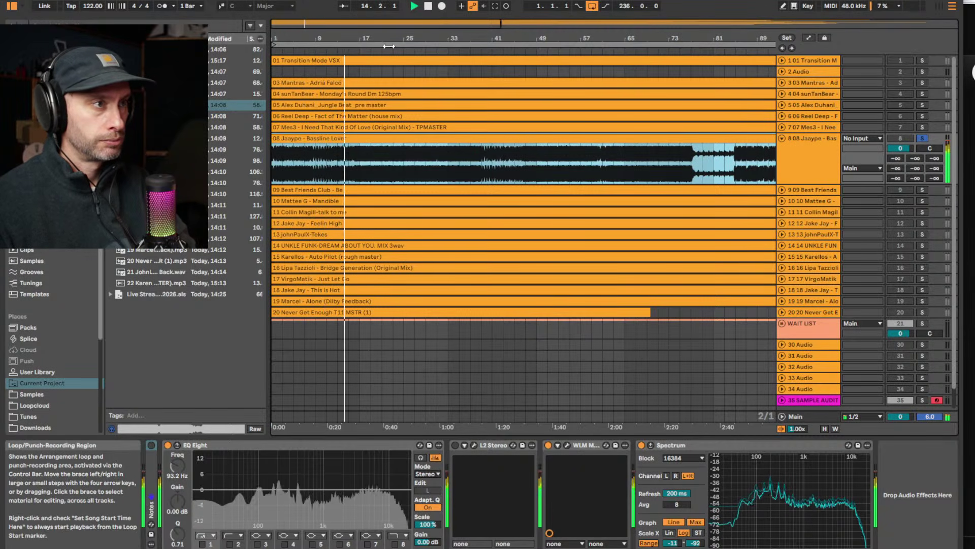
{"action": "left_click_drag", "start_coordinate": [328, 34], "coordinate": [329, 61]}
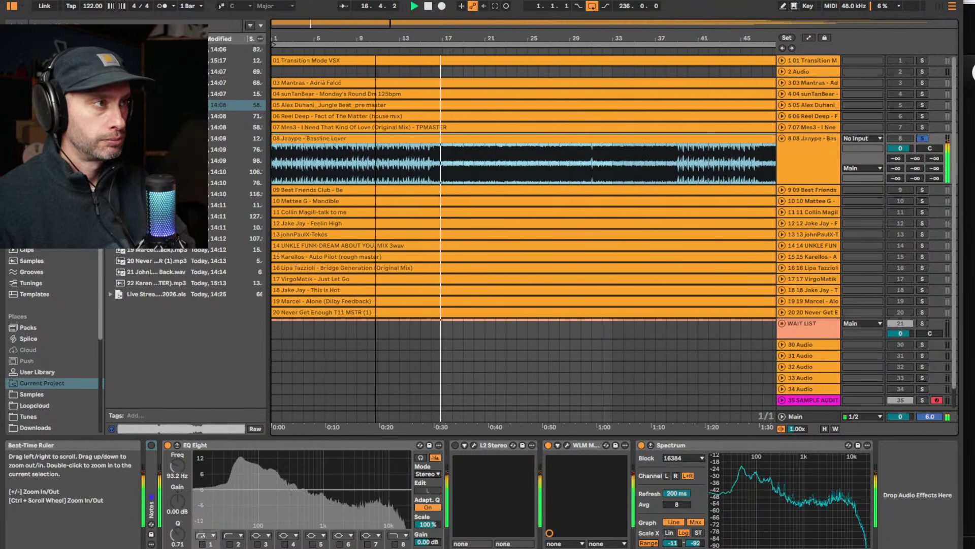
{"action": "left_click", "coordinate": [475, 51]}
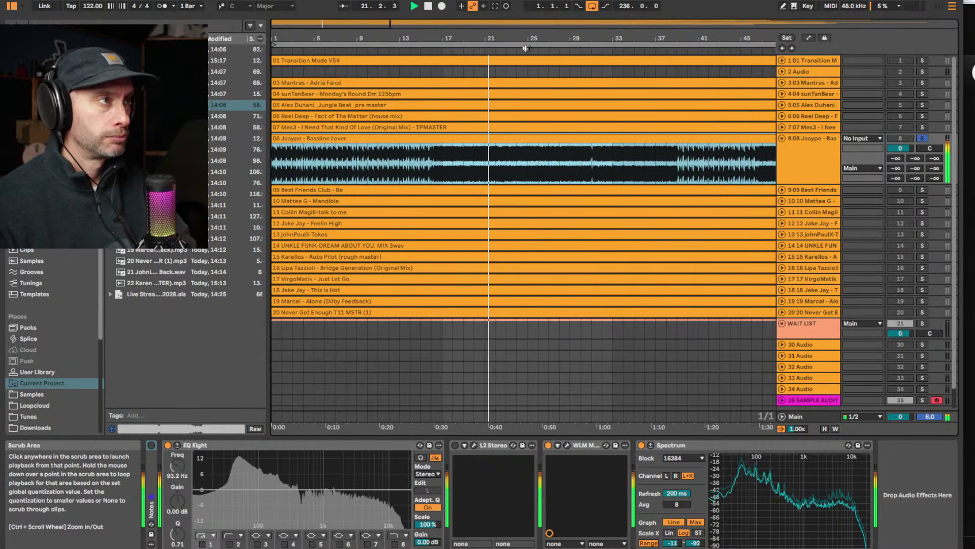
Keep listening to the track 8 clip from bar 25, skipping ahead to about bar 36
{"action": "left_click_drag", "start_coordinate": [513, 38], "coordinate": [513, 30]}
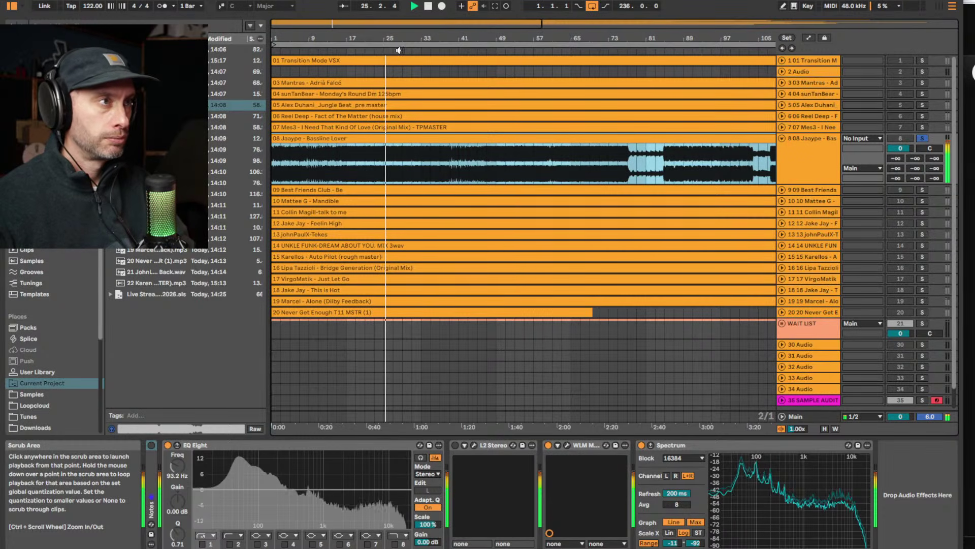
{"action": "left_click", "coordinate": [442, 42]}
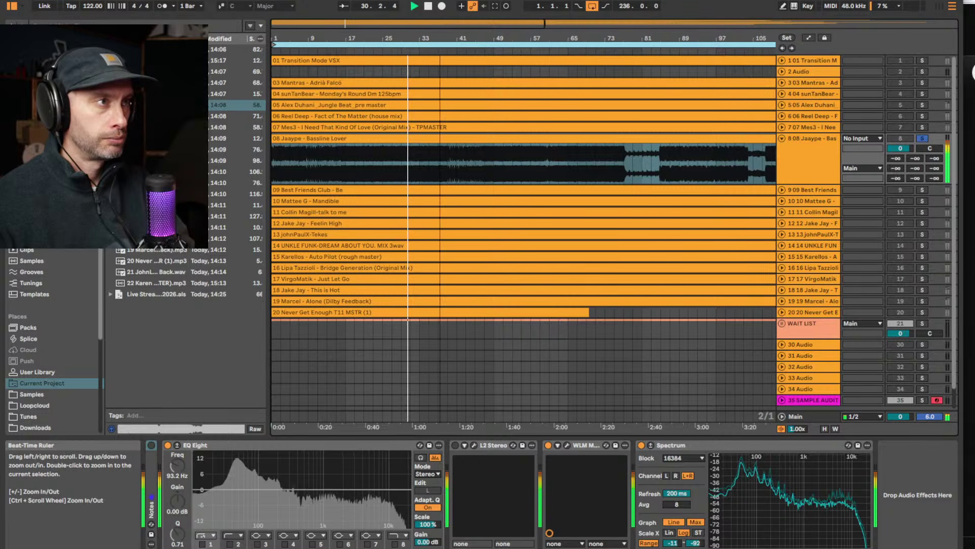
{"action": "key", "text": "minus"}
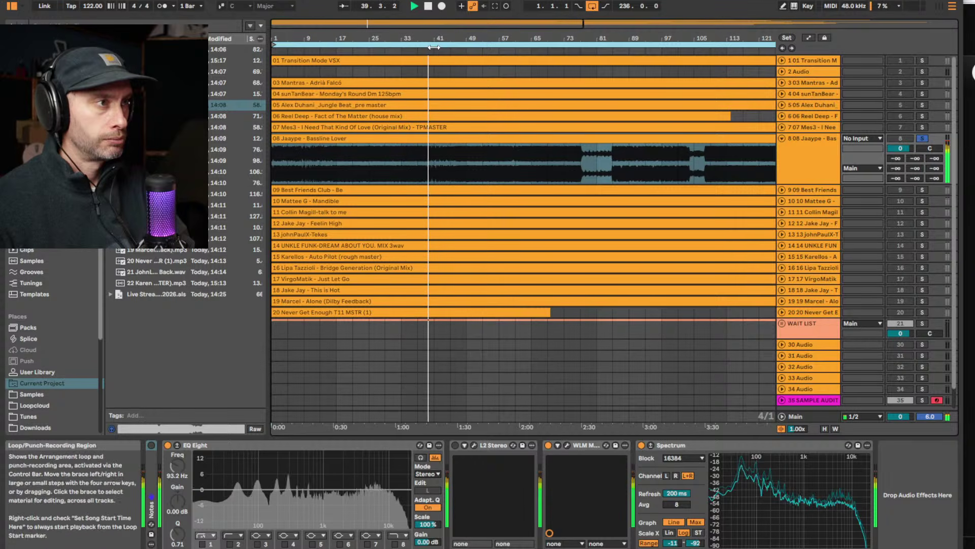
{"action": "left_click_drag", "start_coordinate": [438, 35], "coordinate": [424, 35]}
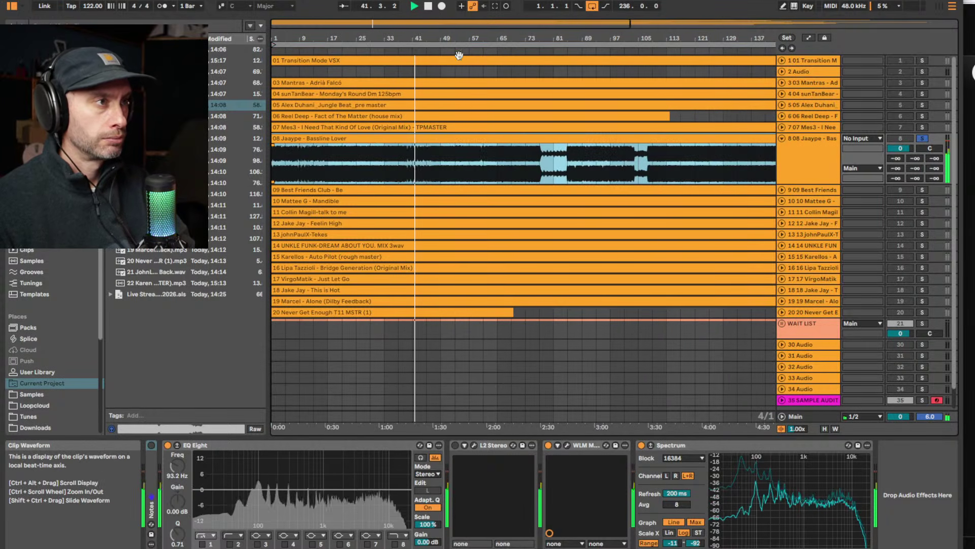
Highlight the stretch from about bar 44 to bar 46.5 of the track 8 clip during playback
{"action": "left_click_drag", "start_coordinate": [433, 35], "coordinate": [434, 61]}
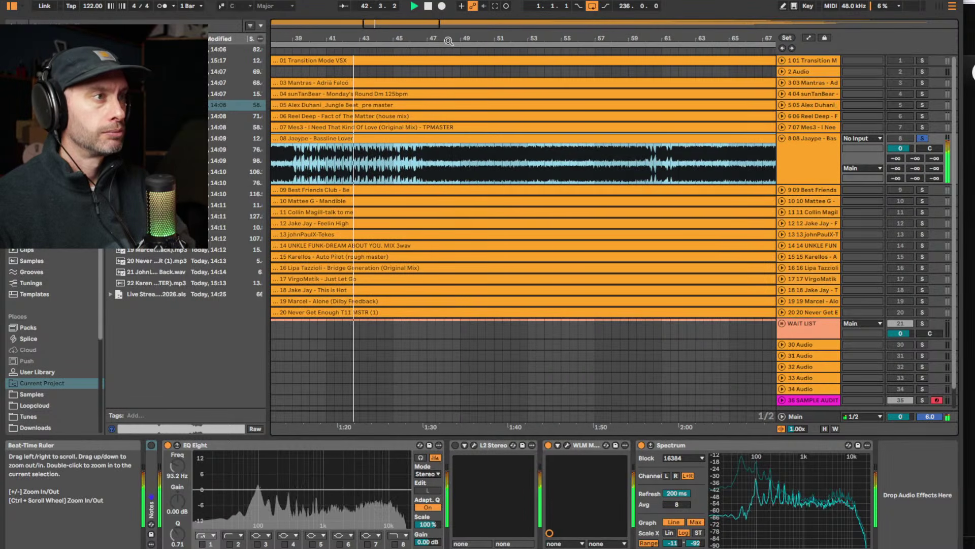
{"action": "left_click", "coordinate": [373, 179]}
{"action": "left_click_drag", "start_coordinate": [374, 179], "coordinate": [419, 167]}
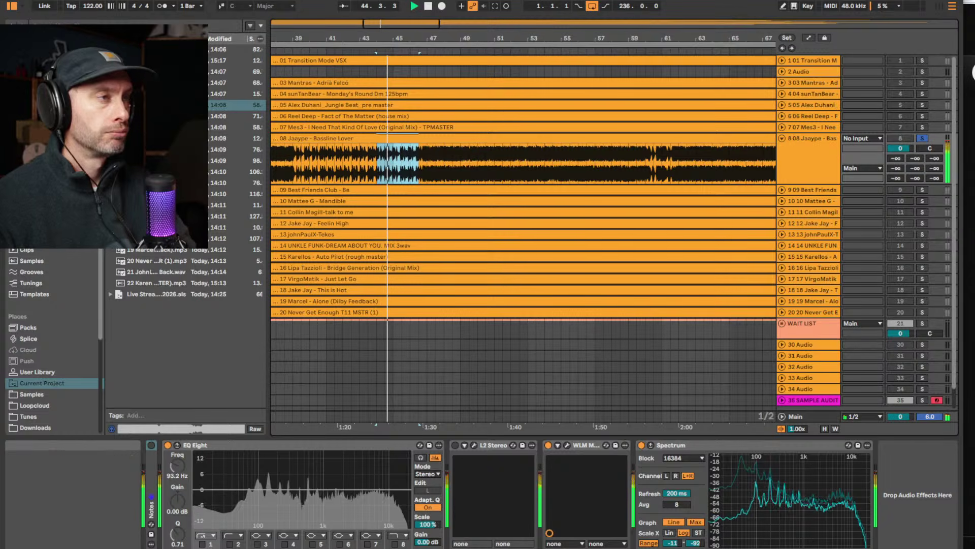
Listen to the track 8 section after the highlighted bars, skipping ahead to about bar 53
{"action": "left_click_drag", "start_coordinate": [421, 41], "coordinate": [421, 33]}
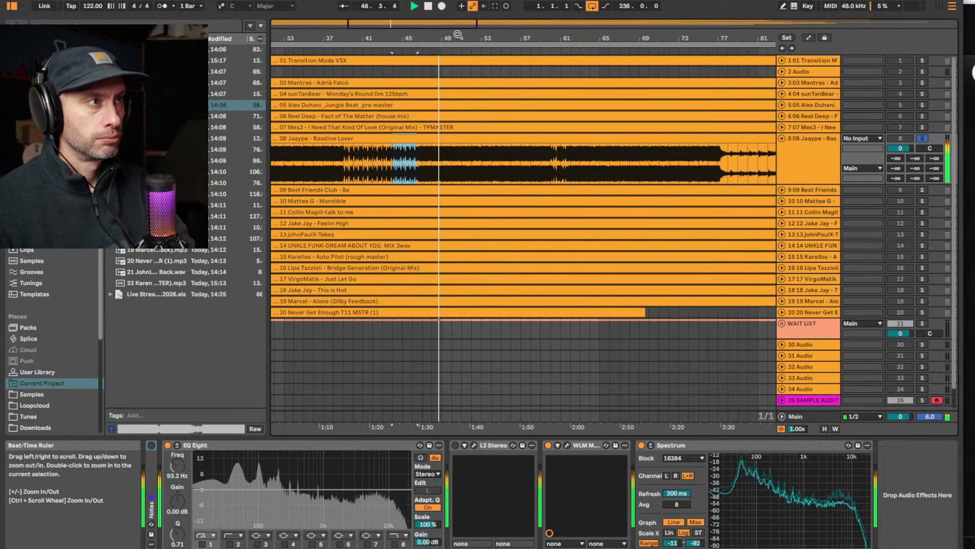
{"action": "left_click_drag", "start_coordinate": [449, 41], "coordinate": [449, 36]}
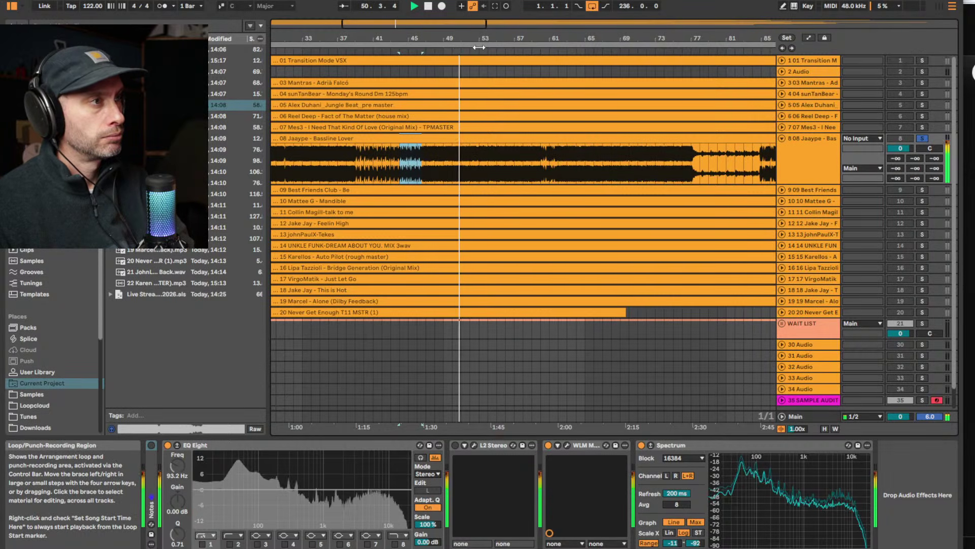
{"action": "left_click", "coordinate": [475, 49]}
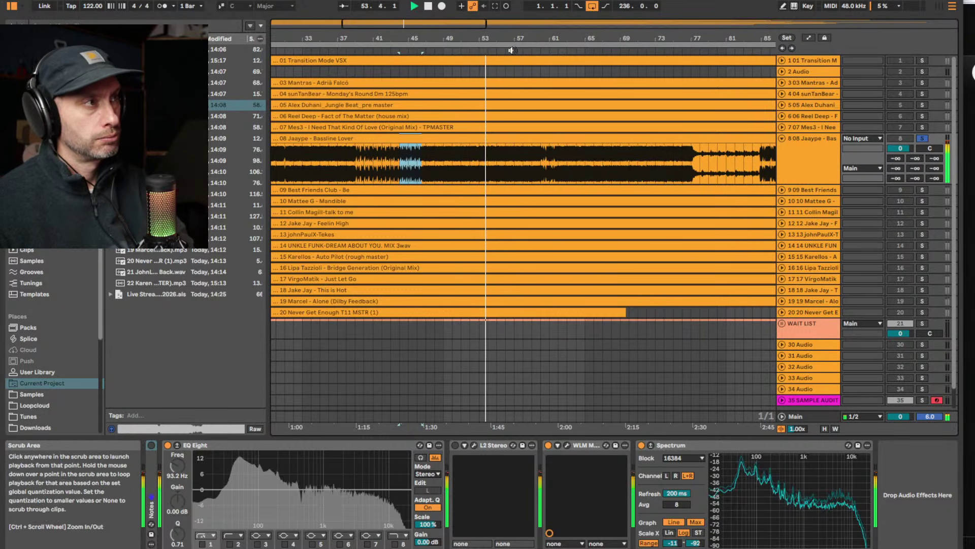
{"action": "left_click_drag", "start_coordinate": [514, 39], "coordinate": [516, 34]}
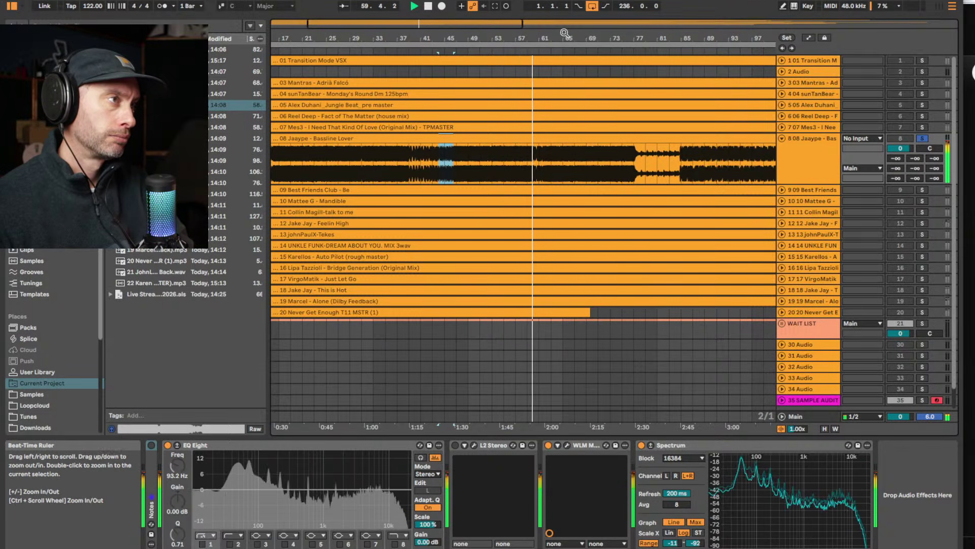
Place the insert marker near bar 64 of the track 8 clip, then stop playback and highlight its opening sections from bar 1
{"action": "left_click_drag", "start_coordinate": [368, 51], "coordinate": [365, 41]}
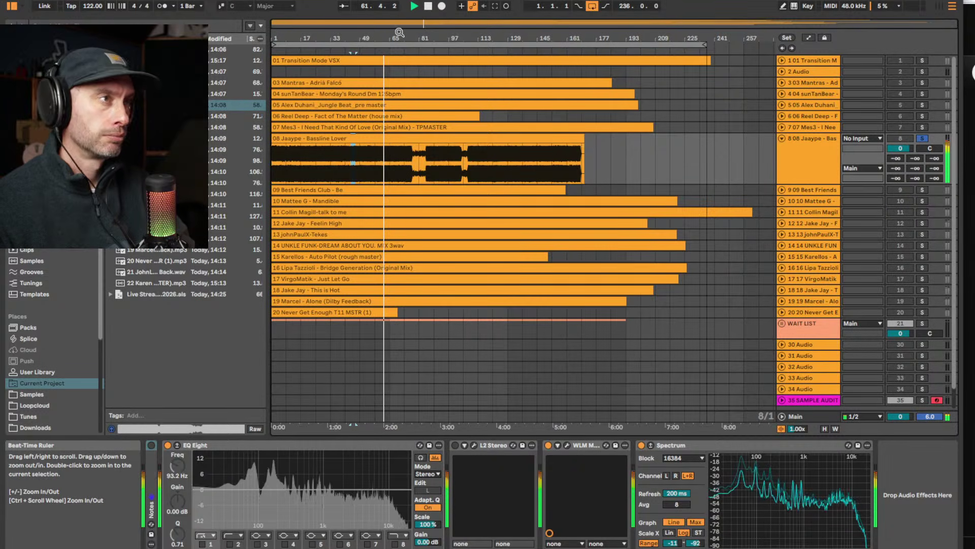
{"action": "left_click_drag", "start_coordinate": [399, 34], "coordinate": [626, 118]}
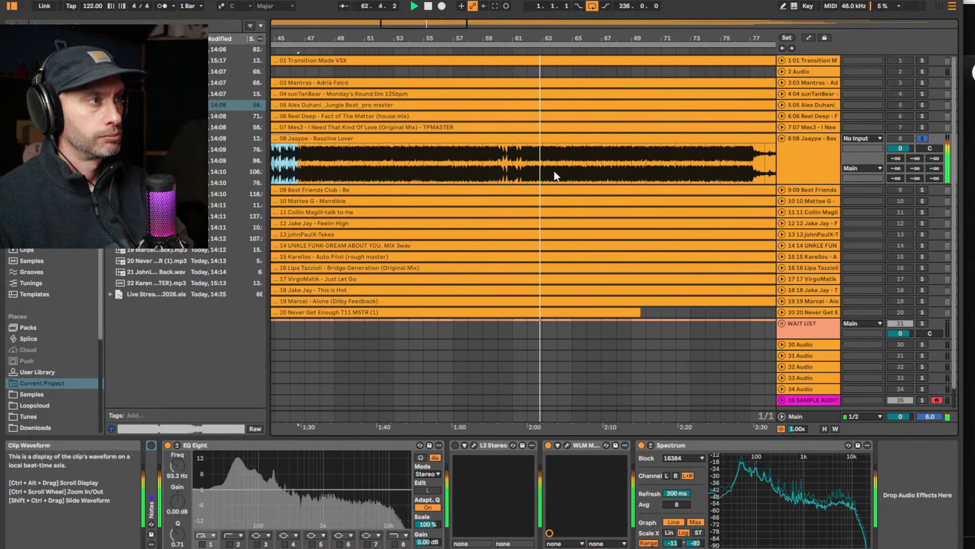
{"action": "left_click", "coordinate": [557, 51]}
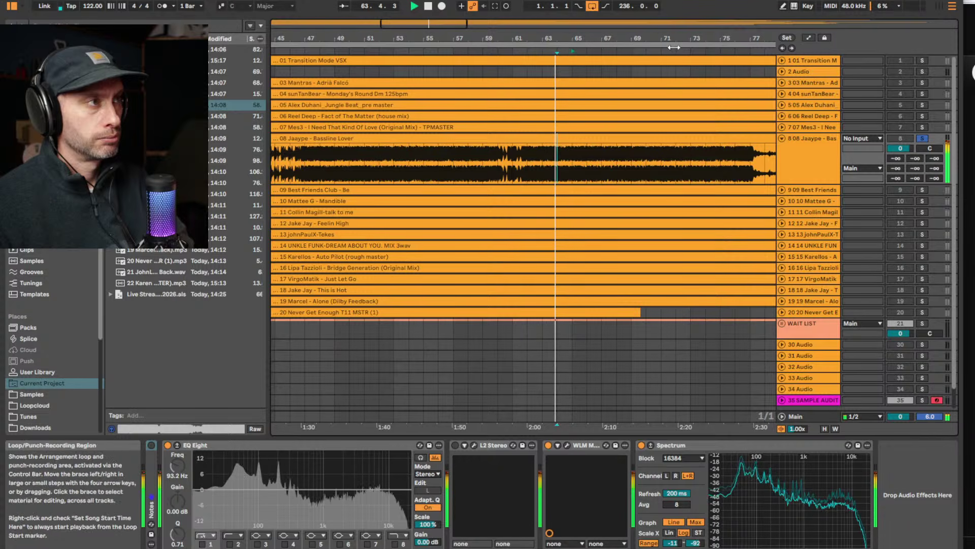
{"action": "mouse_move", "coordinate": [627, 40]}
{"action": "left_mouse_down"}
{"action": "mouse_move", "coordinate": [626, 23]}
{"action": "mouse_move", "coordinate": [626, 33]}
{"action": "left_mouse_up"}
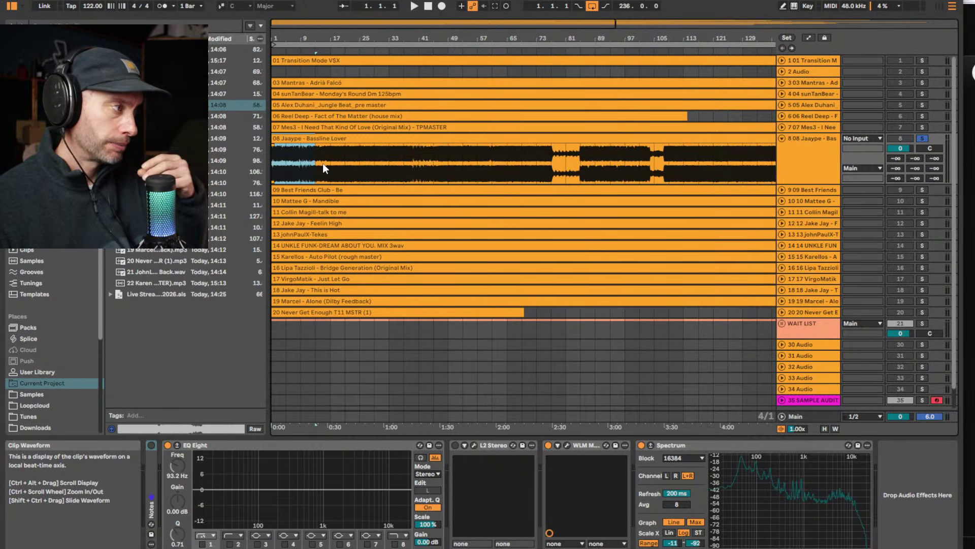
{"action": "left_click_drag", "start_coordinate": [345, 163], "coordinate": [404, 161]}
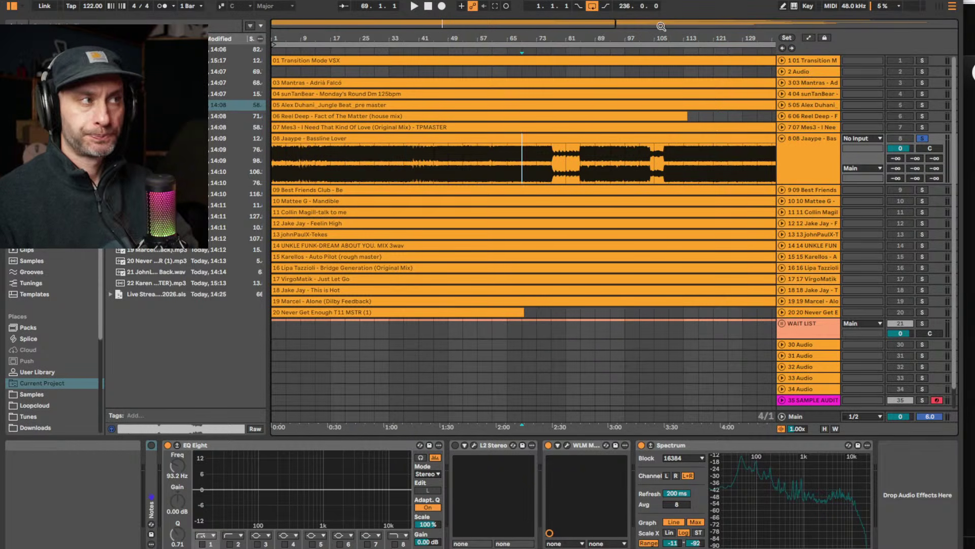
Play the track 8 clip from about bar 74 leading into the breakdown, and briefly check the WLM loudness meter
{"action": "left_click_drag", "start_coordinate": [522, 40], "coordinate": [522, 20]}
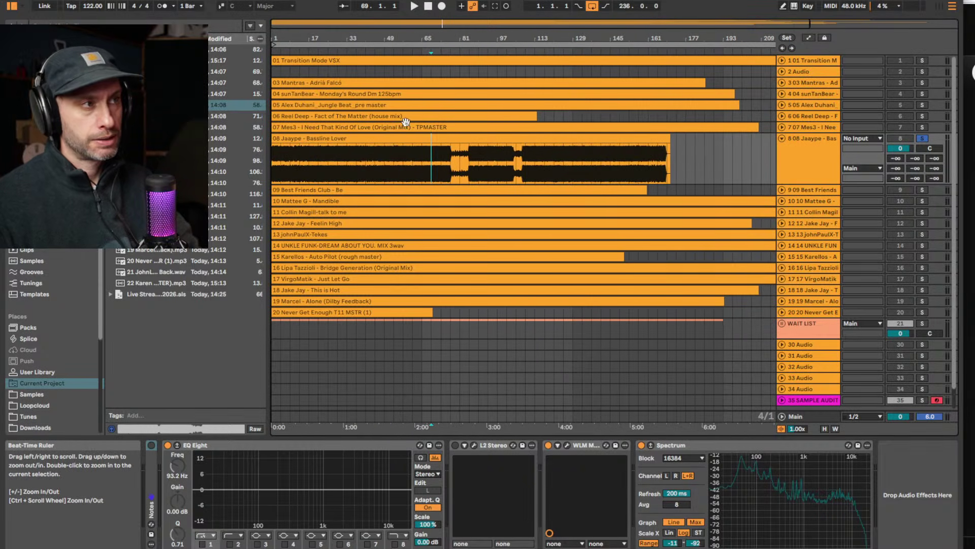
{"action": "left_click_drag", "start_coordinate": [452, 39], "coordinate": [609, 58]}
{"action": "key", "text": "space"}
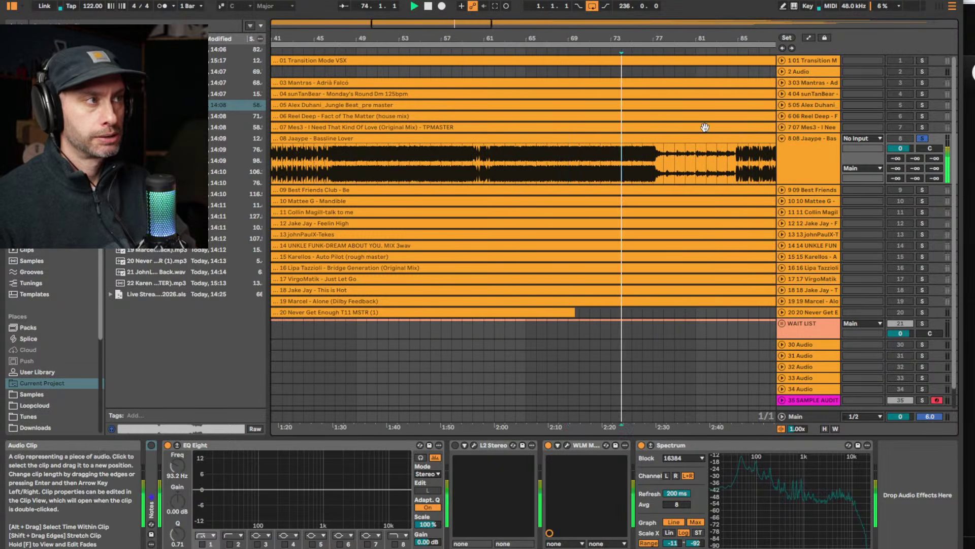
{"action": "left_click", "coordinate": [567, 446]}
{"action": "left_click", "coordinate": [567, 446]}
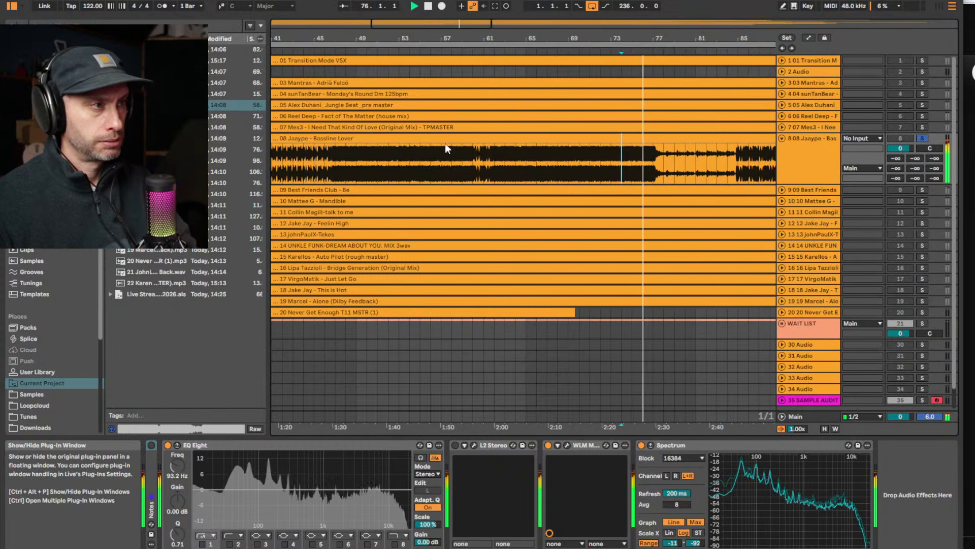
Open the track 8 clip's sample view and listen through its breakdown from about bar 77 into the following section
{"action": "left_click", "coordinate": [462, 139]}
{"action": "double_click", "coordinate": [461, 139]}
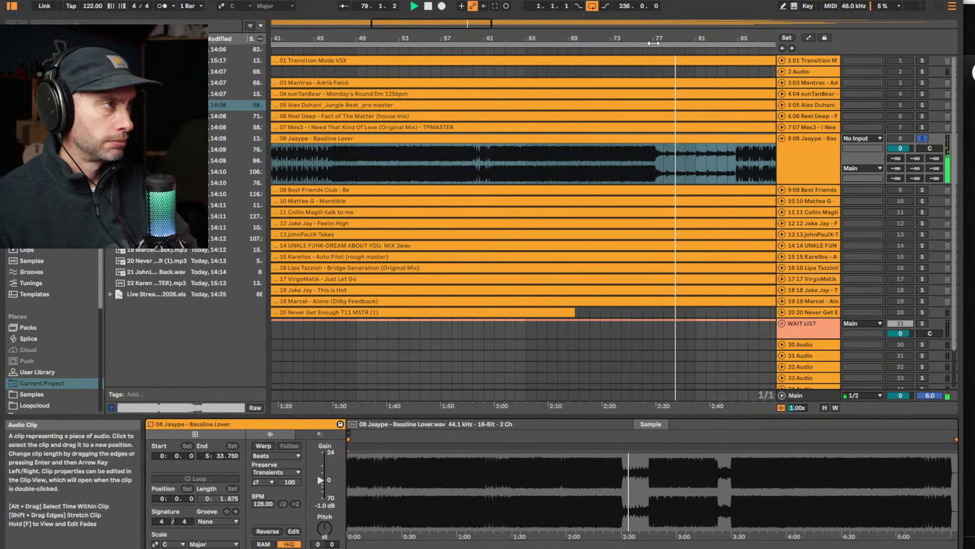
{"action": "left_click_drag", "start_coordinate": [639, 32], "coordinate": [625, 7]}
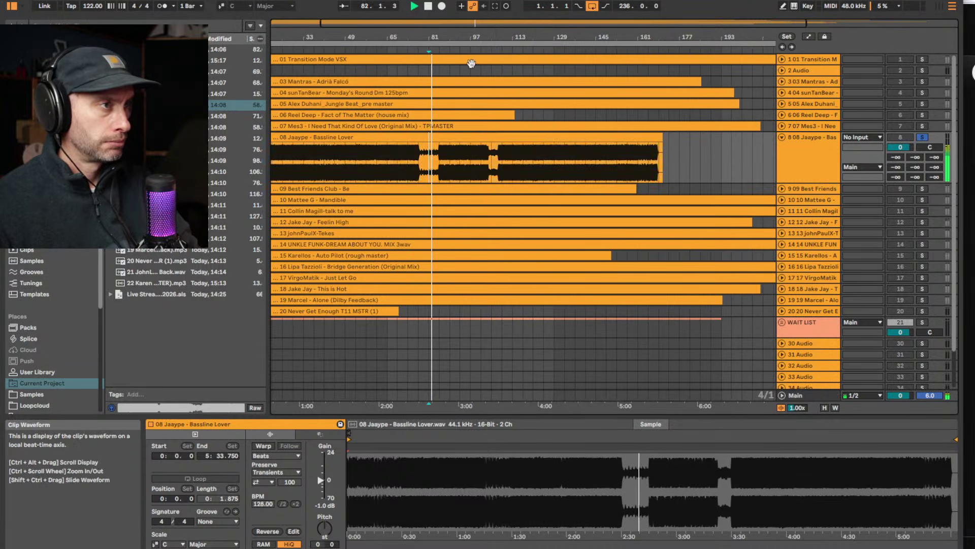
{"action": "left_click_drag", "start_coordinate": [447, 35], "coordinate": [447, 68]}
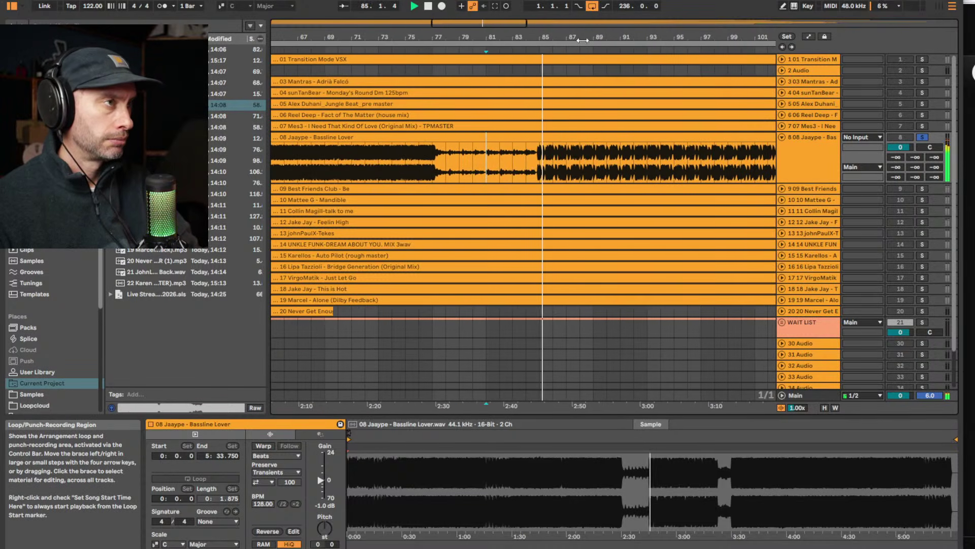
{"action": "left_click_drag", "start_coordinate": [583, 40], "coordinate": [583, 26]}
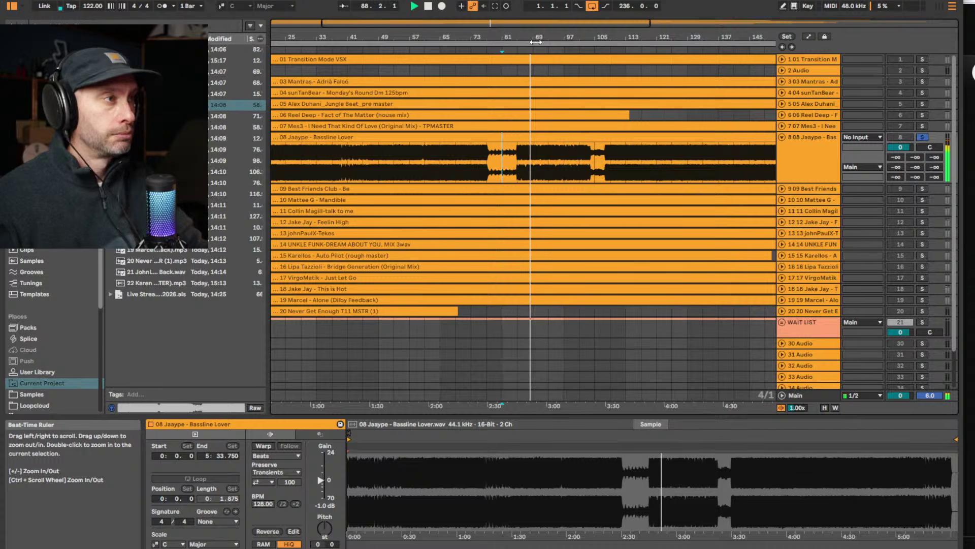
{"action": "mouse_move", "coordinate": [541, 38]}
{"action": "left_mouse_down"}
{"action": "mouse_move", "coordinate": [540, 55]}
{"action": "mouse_move", "coordinate": [538, 25]}
{"action": "left_mouse_up"}
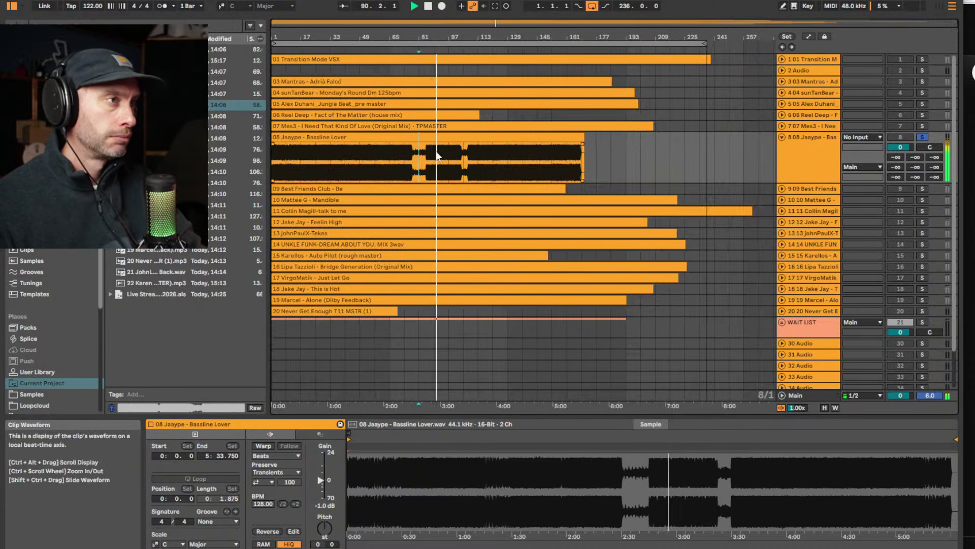
Listen on through the track 8 clip from about bar 90, past the second short break to about bar 108
{"action": "left_click_drag", "start_coordinate": [435, 37], "coordinate": [493, 39]}
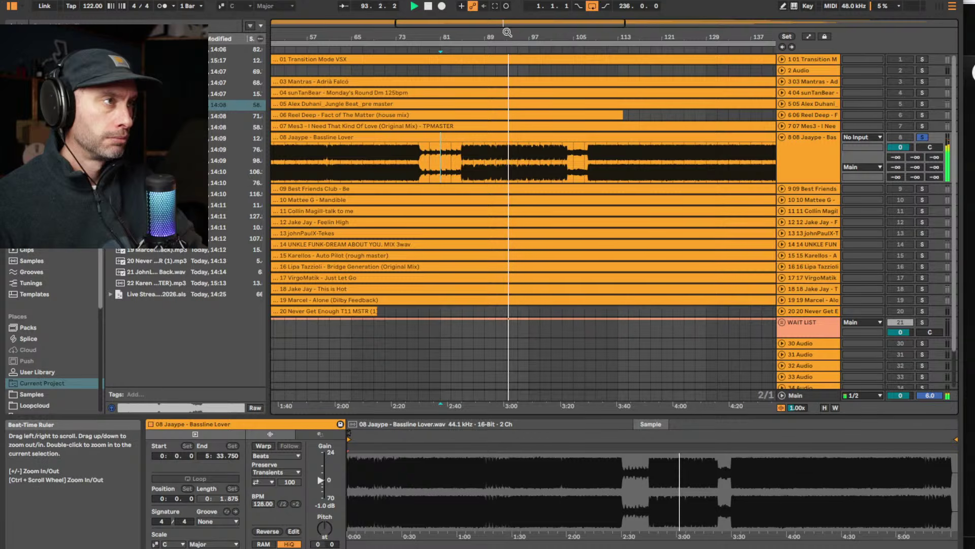
{"action": "mouse_move", "coordinate": [507, 37]}
{"action": "left_mouse_down"}
{"action": "mouse_move", "coordinate": [507, 55]}
{"action": "mouse_move", "coordinate": [507, 40]}
{"action": "left_mouse_up"}
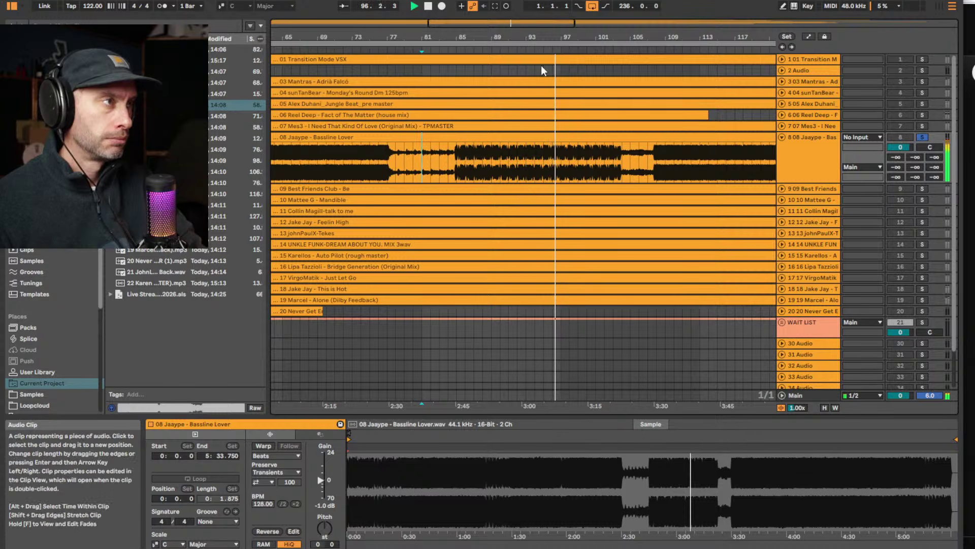
{"action": "left_click", "coordinate": [597, 47]}
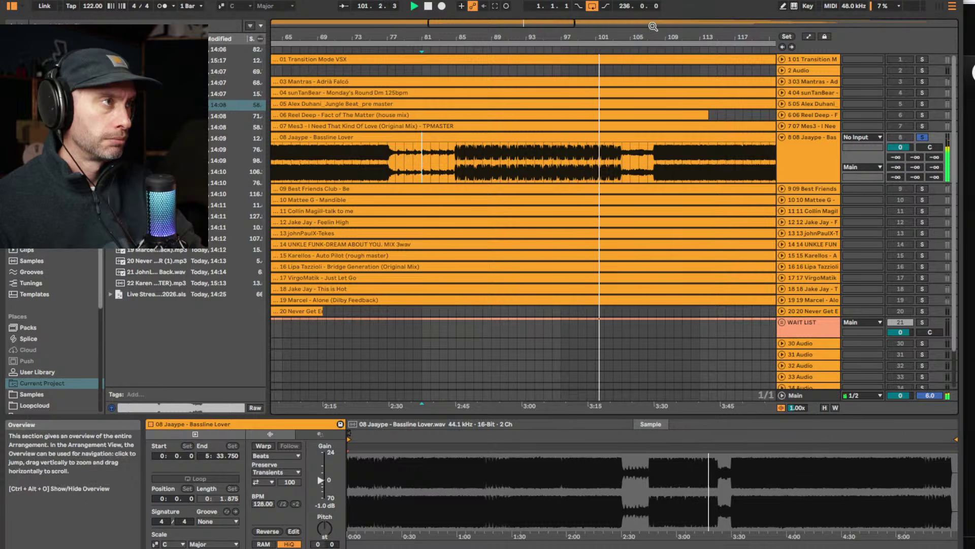
{"action": "left_click_drag", "start_coordinate": [606, 37], "coordinate": [557, 6]}
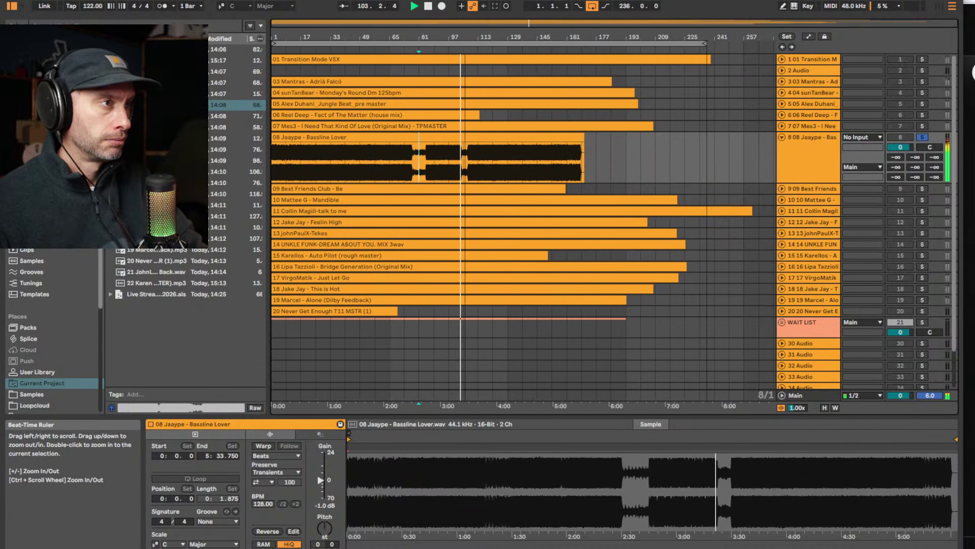
{"action": "left_click_drag", "start_coordinate": [465, 37], "coordinate": [470, 10]}
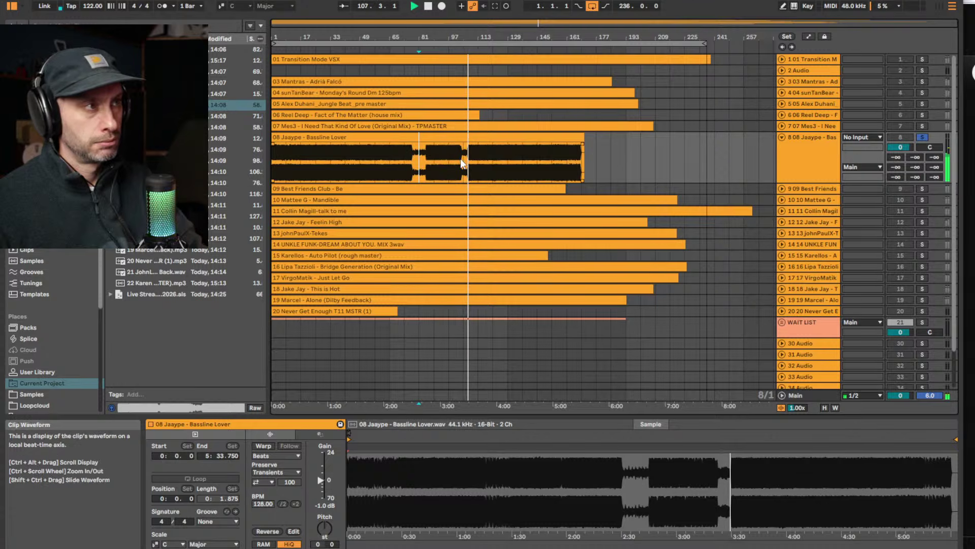
{"action": "scroll", "coordinate": [453, 74], "scroll_direction": "up", "scroll_amount": 3}
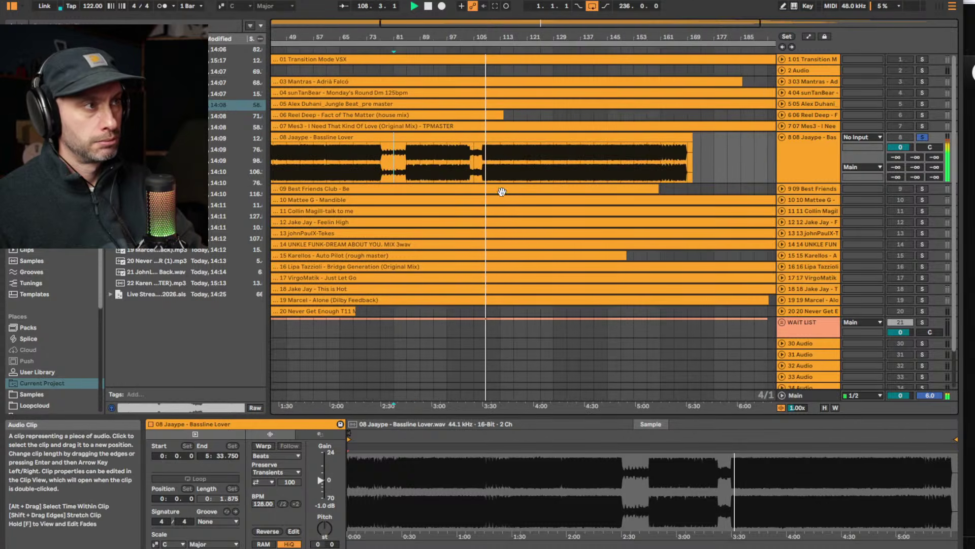
Stop playback and highlight the section between the two breaks of the track 8 clip, bars 85 to 105
{"action": "key", "text": "space"}
{"action": "mouse_move", "coordinate": [472, 163]}
{"action": "left_mouse_down"}
{"action": "mouse_move", "coordinate": [408, 164]}
{"action": "mouse_move", "coordinate": [470, 163]}
{"action": "left_mouse_up"}
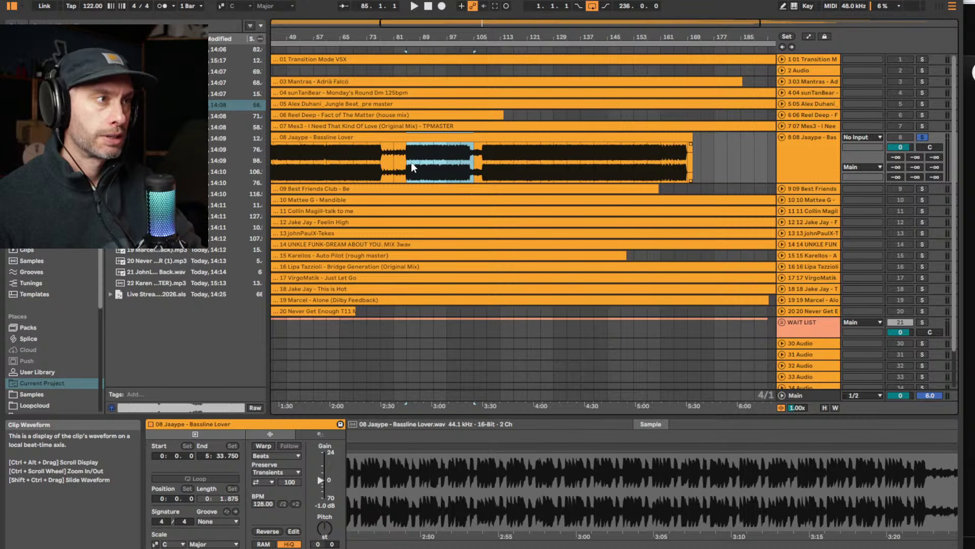
{"action": "left_click_drag", "start_coordinate": [409, 163], "coordinate": [476, 163]}
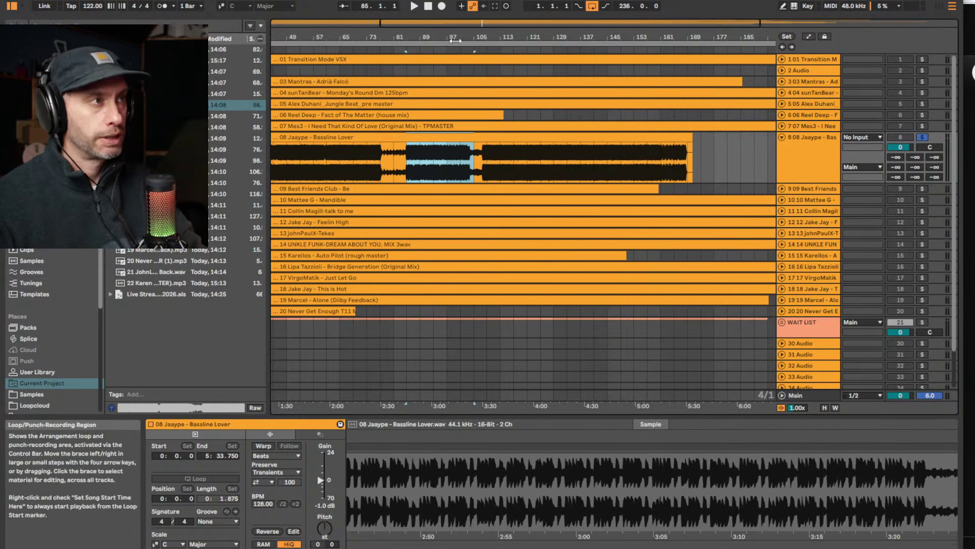
{"action": "left_click_drag", "start_coordinate": [456, 41], "coordinate": [456, 28]}
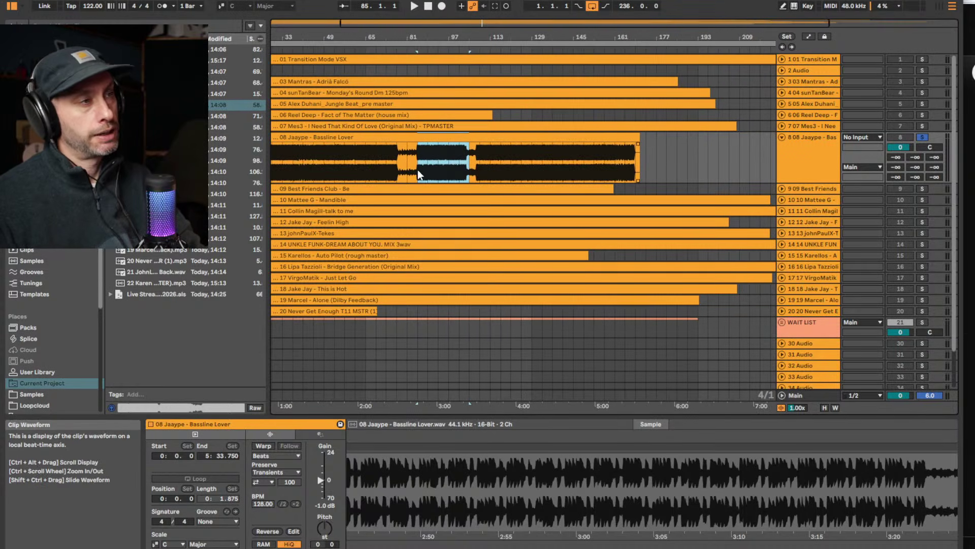
Extend the track 8 highlight through the second break to bar 109, then place the insert marker at bar 109
{"action": "left_click", "coordinate": [471, 158]}
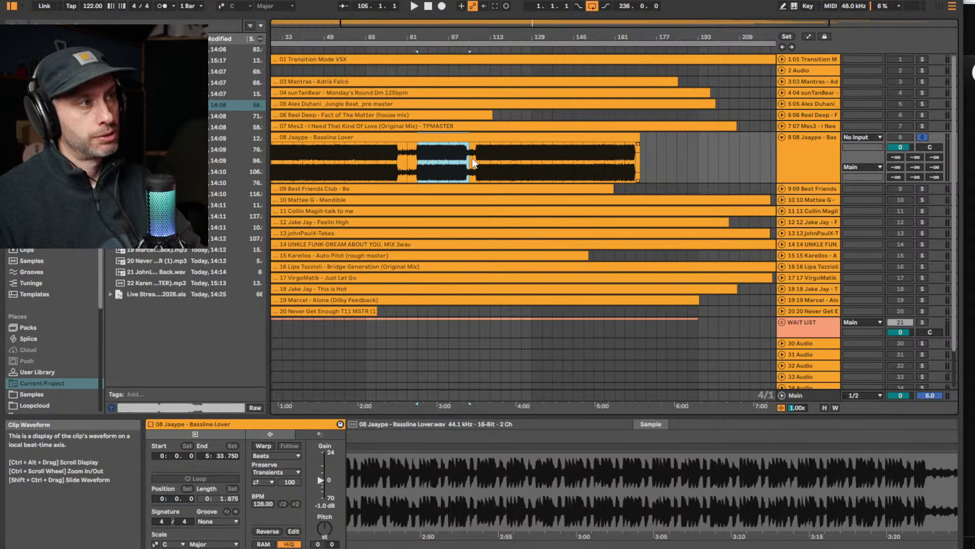
{"action": "left_click_drag", "start_coordinate": [472, 158], "coordinate": [480, 161]}
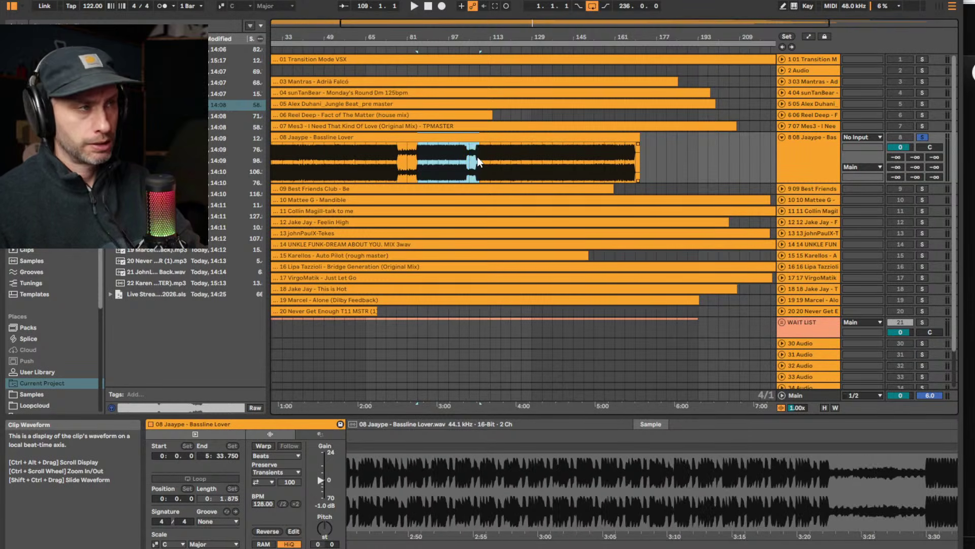
{"action": "left_click_drag", "start_coordinate": [476, 40], "coordinate": [476, 35]}
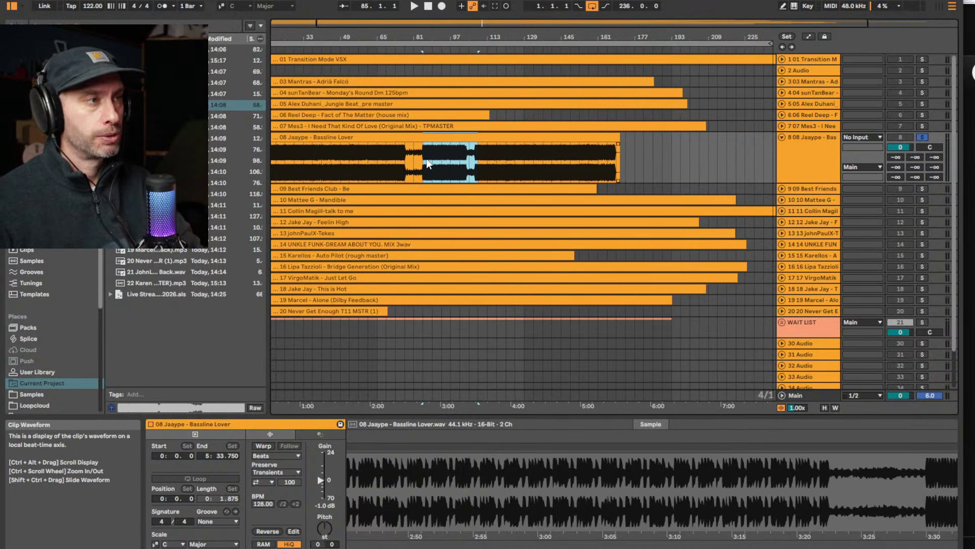
{"action": "left_click_drag", "start_coordinate": [426, 161], "coordinate": [468, 158]}
{"action": "left_click", "coordinate": [479, 159]}
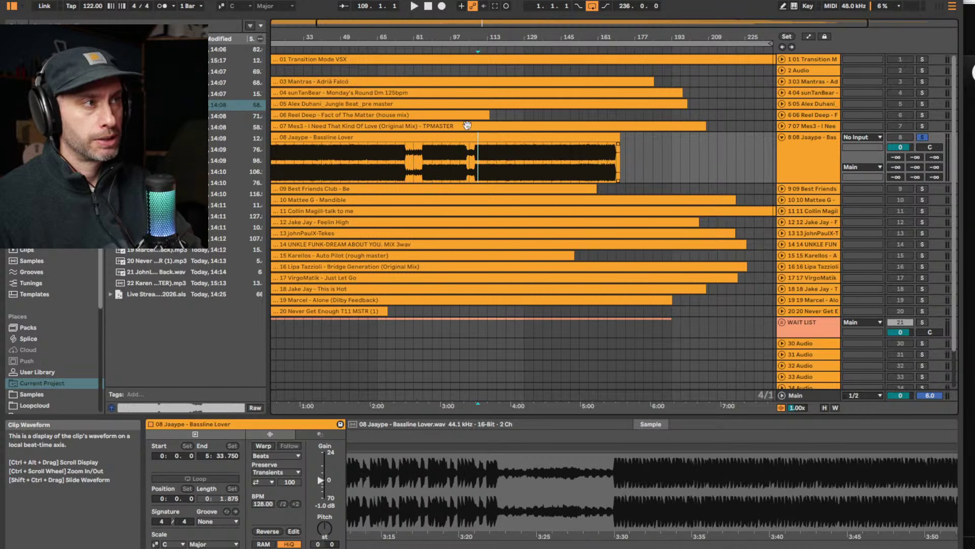
Play the track 8 clip from just before bar 107, skipping ahead to about bars 117 and 145, then stop
{"action": "left_click_drag", "start_coordinate": [480, 41], "coordinate": [455, 214]}
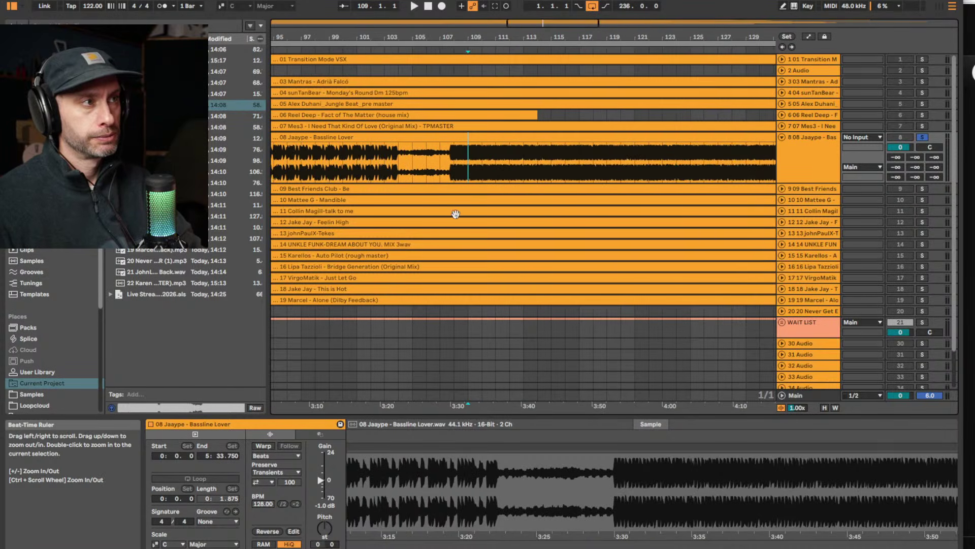
{"action": "left_click", "coordinate": [443, 156]}
{"action": "key", "text": "space"}
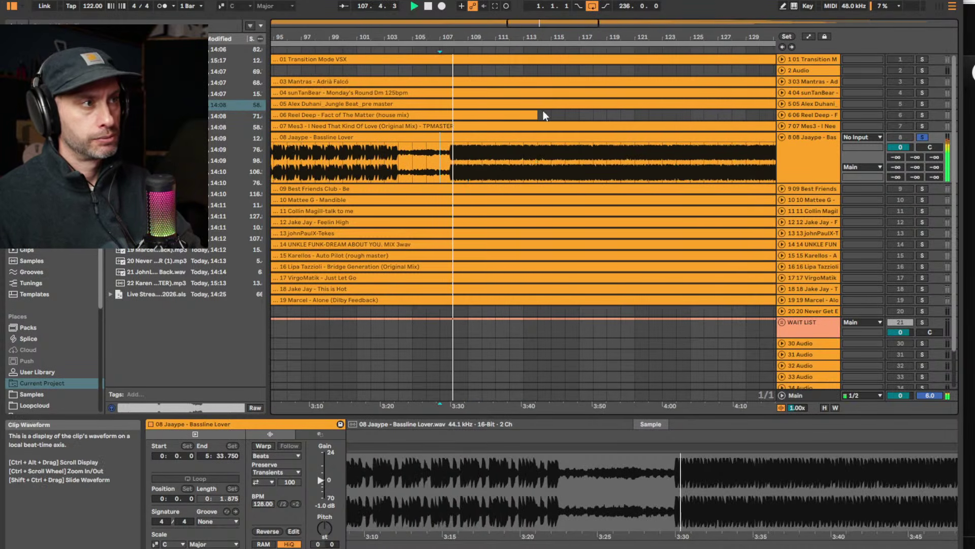
{"action": "key", "text": "minus"}
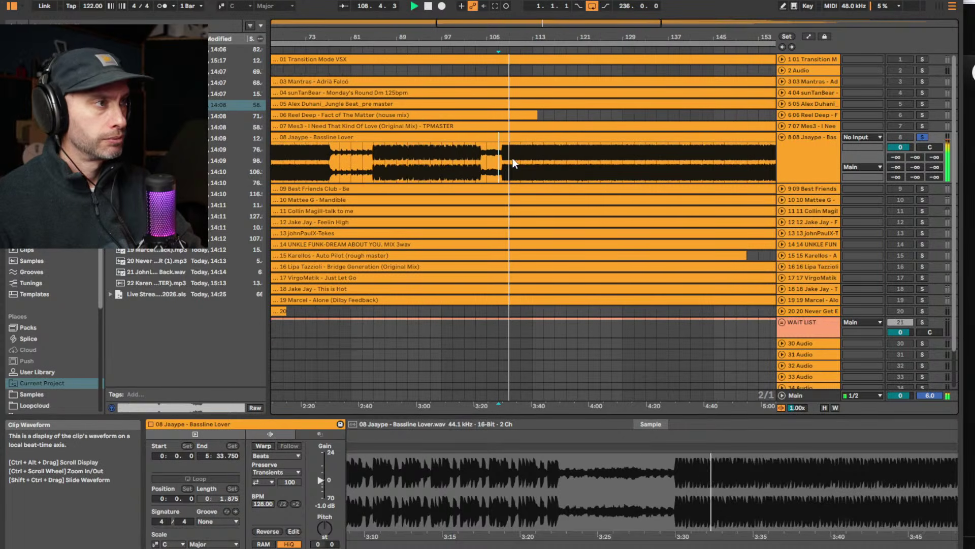
{"action": "left_click", "coordinate": [565, 161]}
{"action": "key", "text": "minus"}
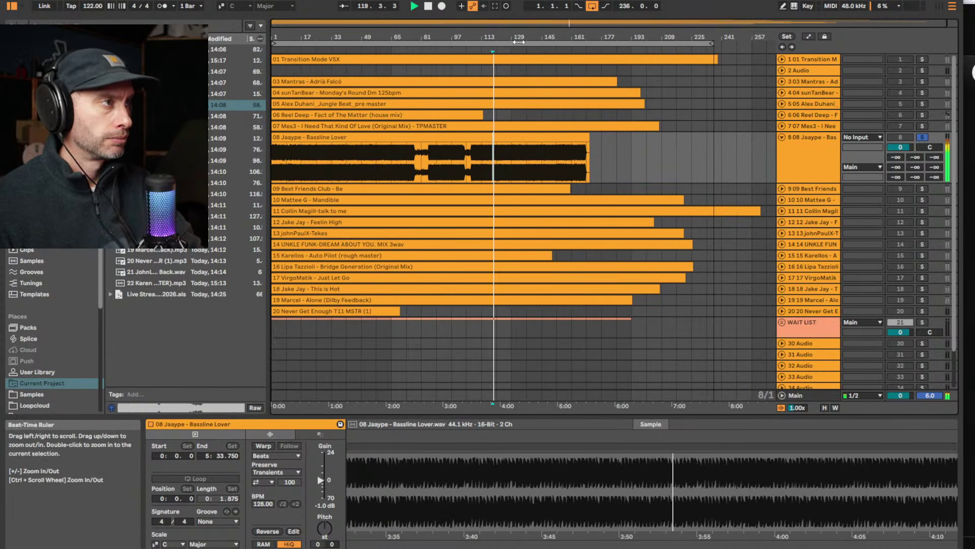
{"action": "left_click", "coordinate": [542, 166]}
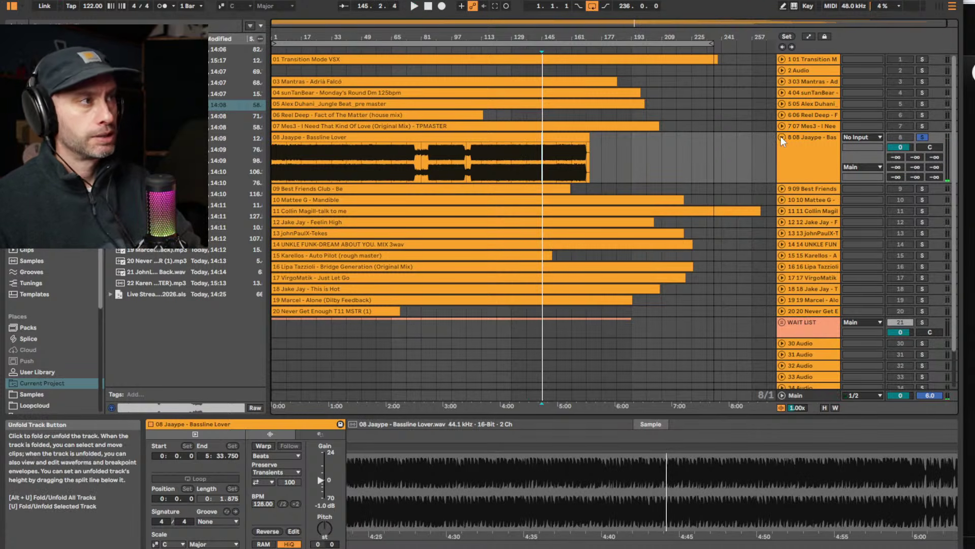
Fold track 8, unfold and solo track 9 "Best Friends Club - Be", and play its clip from bar 1
{"action": "left_click", "coordinate": [794, 139]}
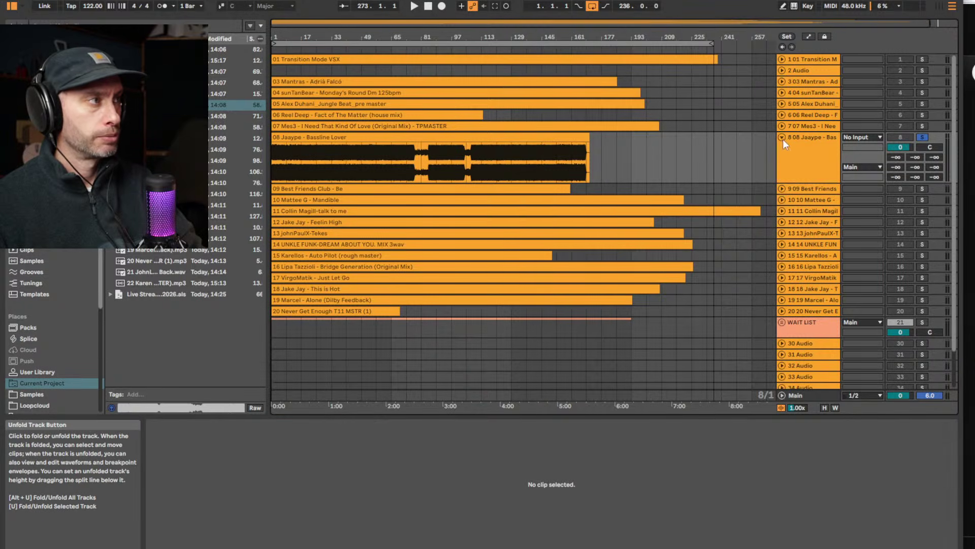
{"action": "left_click", "coordinate": [783, 138]}
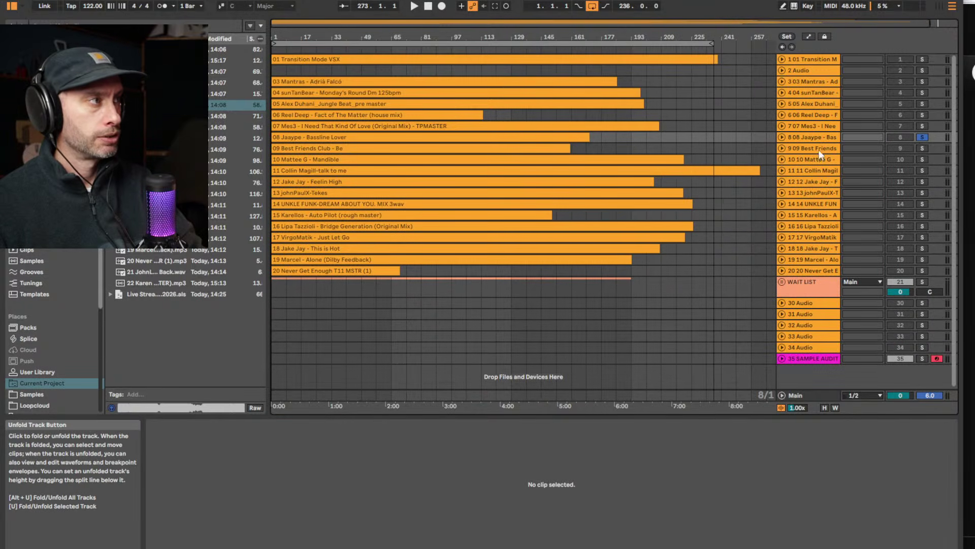
{"action": "left_click", "coordinate": [782, 147]}
{"action": "left_click", "coordinate": [316, 152]}
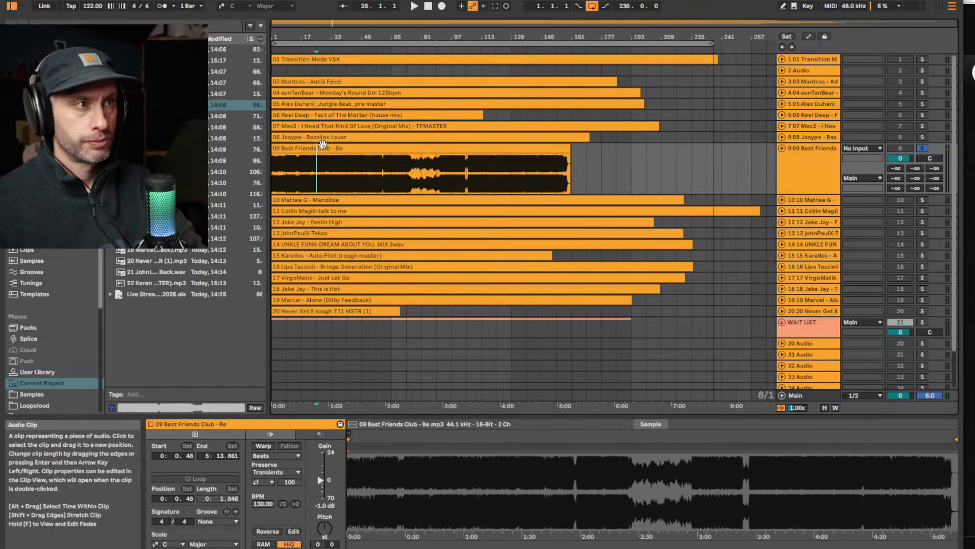
{"action": "left_click", "coordinate": [571, 153]}
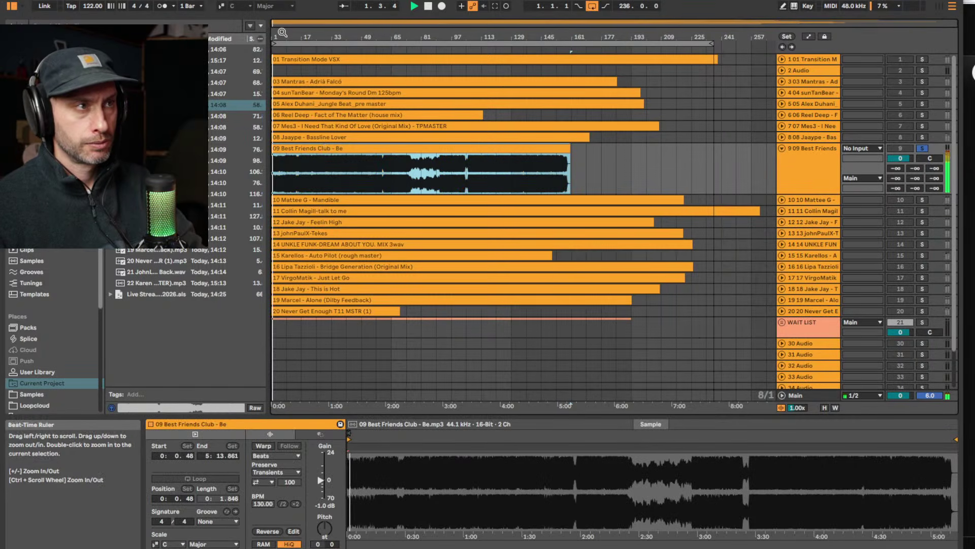
Listen to the opening of track 9 up to about bar 25, with its EQ Eight and Spectrum devices in view
{"action": "left_click_drag", "start_coordinate": [294, 39], "coordinate": [294, 110]}
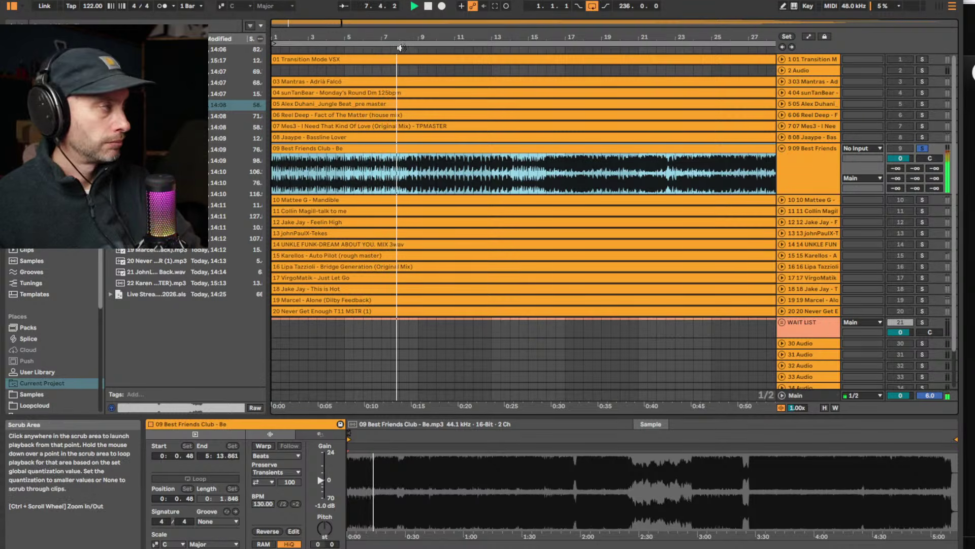
{"action": "left_click", "coordinate": [465, 48]}
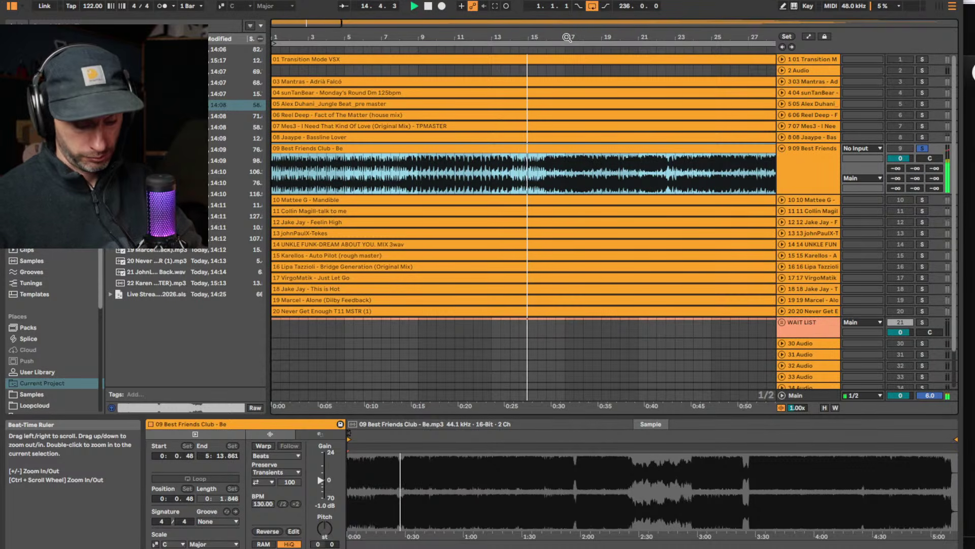
{"action": "left_click_drag", "start_coordinate": [611, 24], "coordinate": [717, 93]}
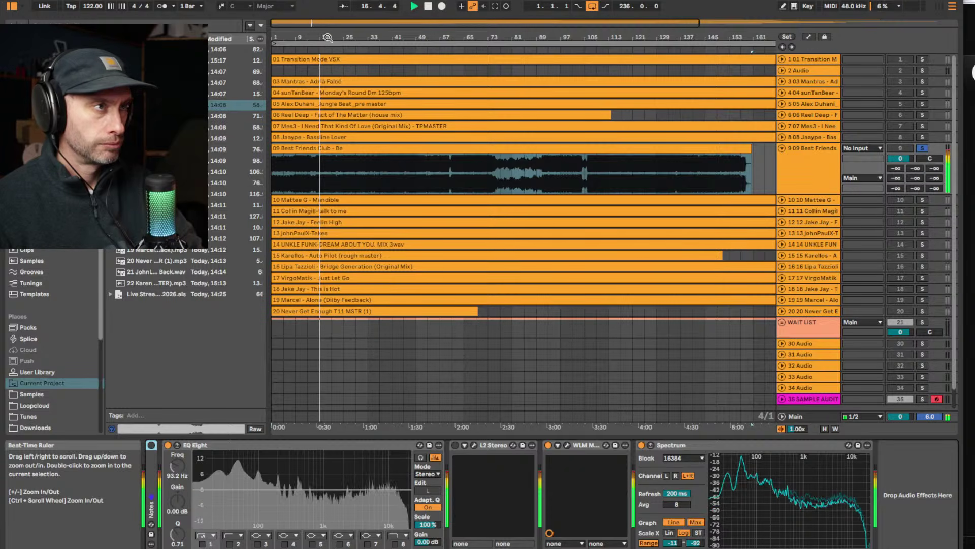
{"action": "left_click_drag", "start_coordinate": [341, 33], "coordinate": [342, 37]}
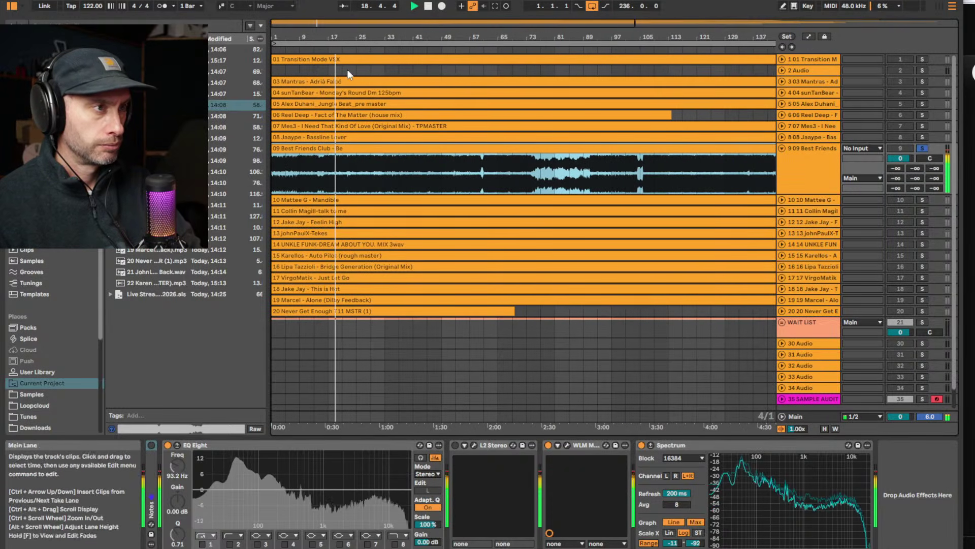
{"action": "left_click_drag", "start_coordinate": [339, 35], "coordinate": [344, 82]}
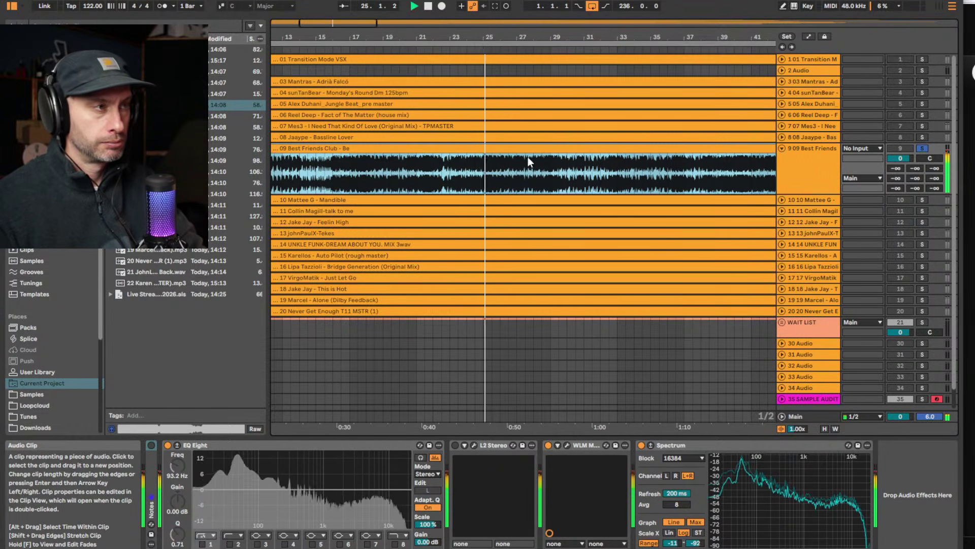
Highlight the track 9 clip from about beat 25.3 to 26.3, stop playback and place the insert marker at 25.3.3
{"action": "left_click_drag", "start_coordinate": [492, 173], "coordinate": [508, 174]}
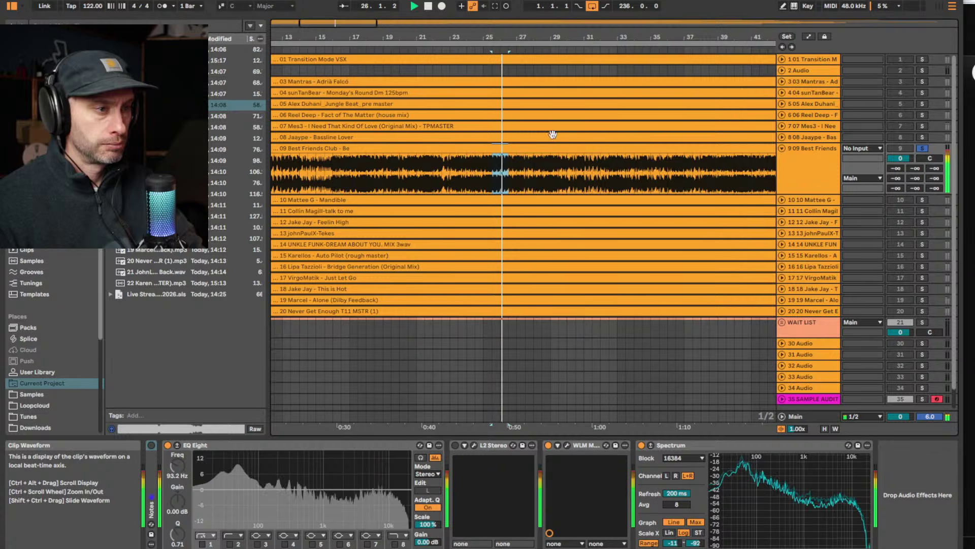
{"action": "key", "text": "space"}
{"action": "mouse_move", "coordinate": [515, 37]}
{"action": "left_mouse_down"}
{"action": "mouse_move", "coordinate": [515, 66]}
{"action": "mouse_move", "coordinate": [515, 49]}
{"action": "left_mouse_up"}
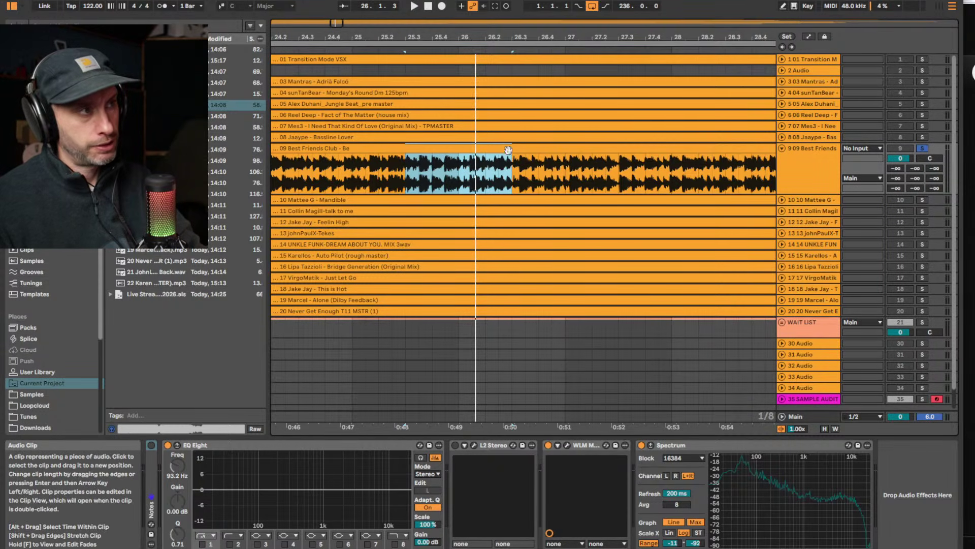
{"action": "left_click", "coordinate": [417, 175]}
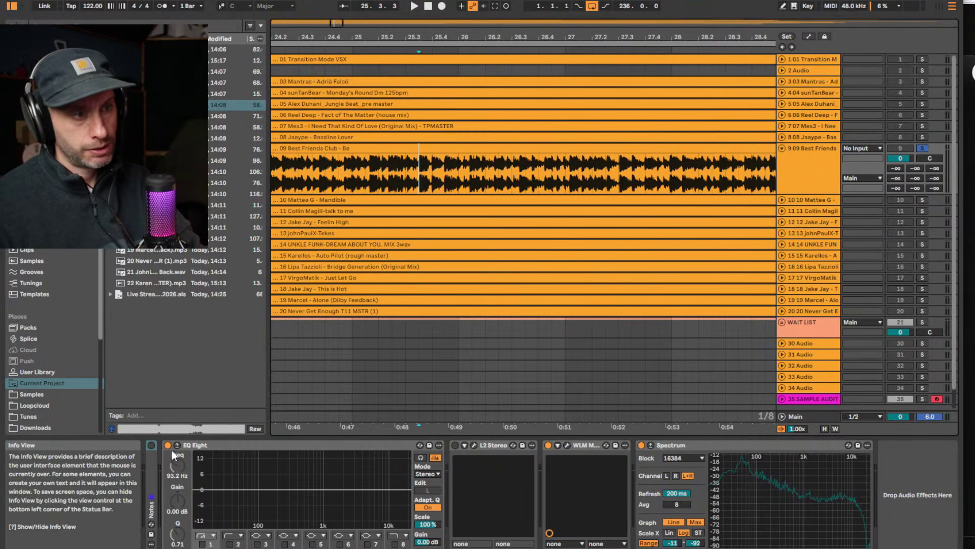
Play track 9 from 25.3.3 with the EQ Eight display expanded to examine its low-frequency spectrum, then stop
{"action": "key", "text": "space"}
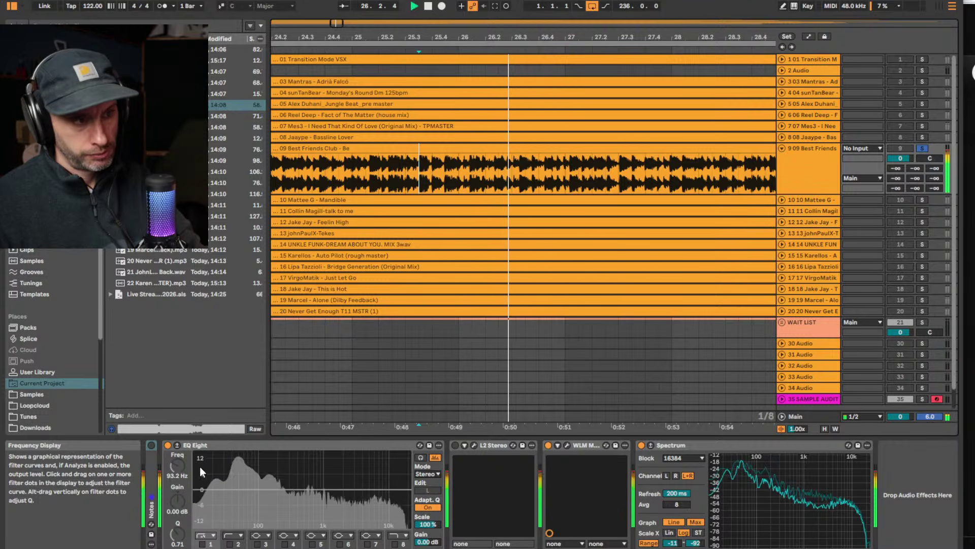
{"action": "left_click", "coordinate": [178, 446]}
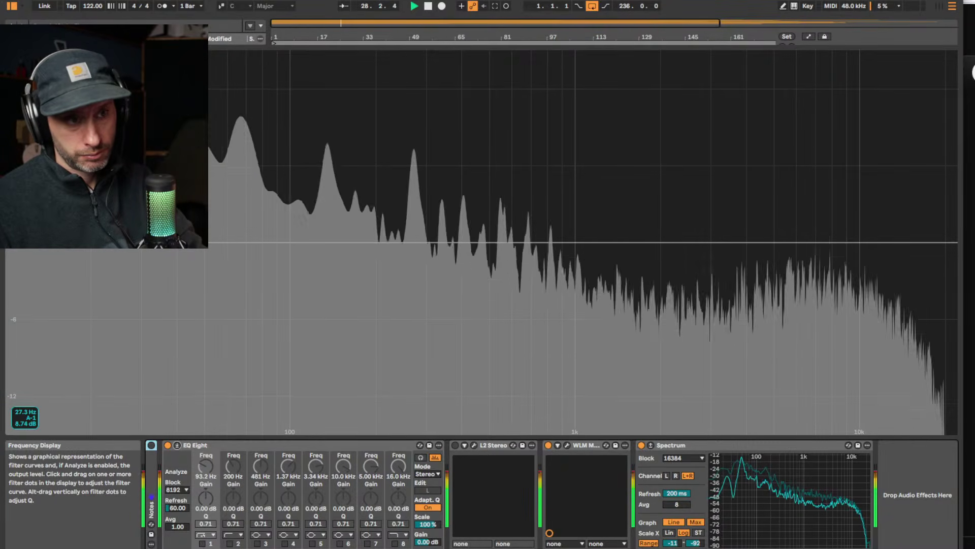
{"action": "key", "text": "space"}
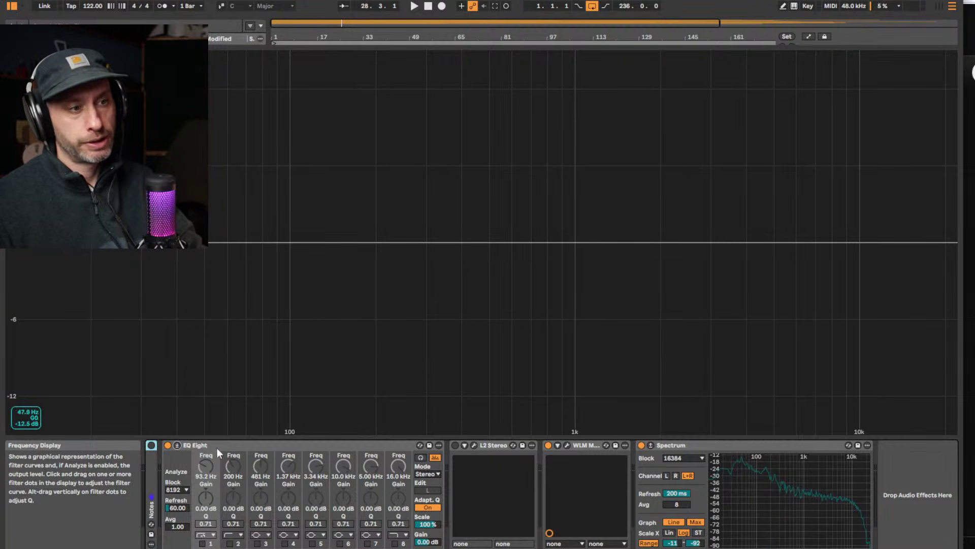
Enable EQ Eight band 2 as a low cut at 23.5 Hz, audition it briefly, and collapse the expanded display
{"action": "left_click", "coordinate": [230, 543]}
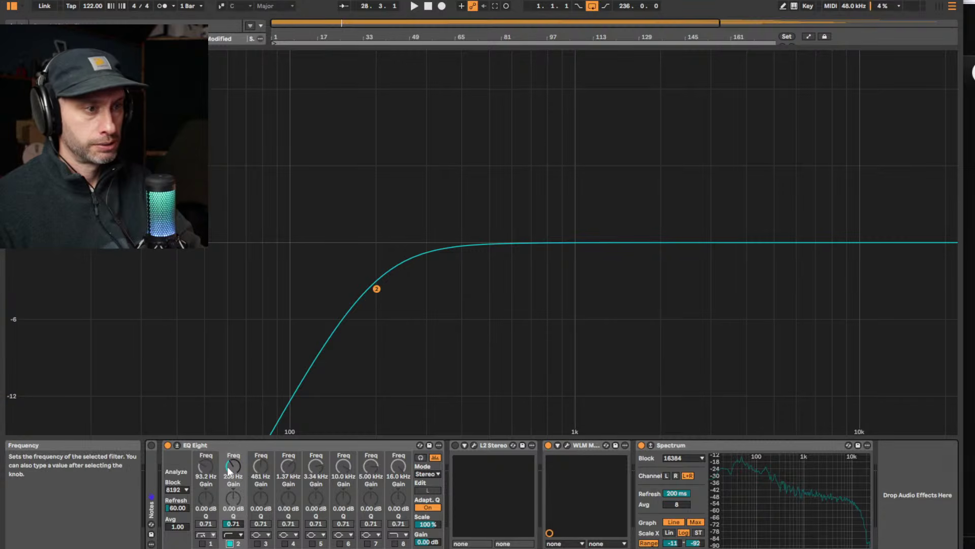
{"action": "left_click_drag", "start_coordinate": [233, 466], "coordinate": [233, 499]}
{"action": "key", "text": "space"}
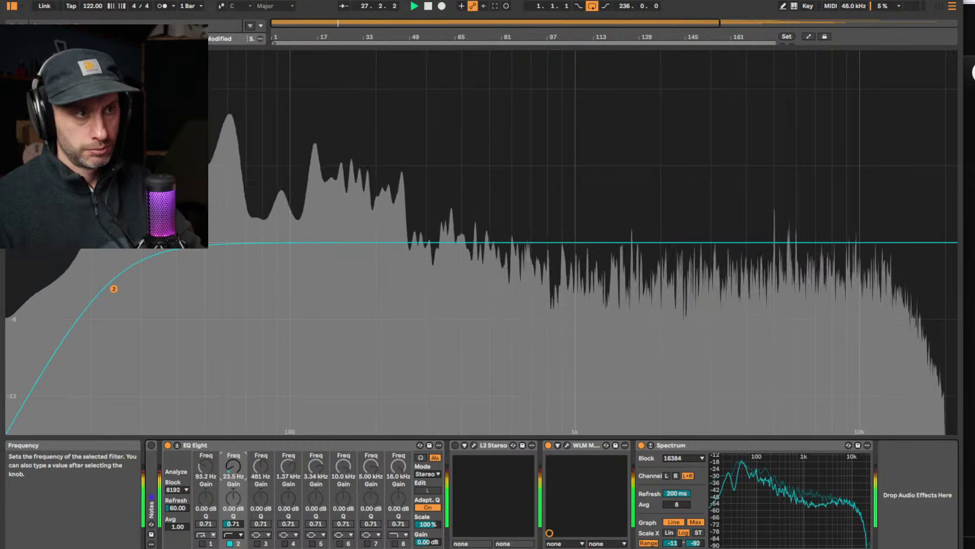
{"action": "key", "text": "space"}
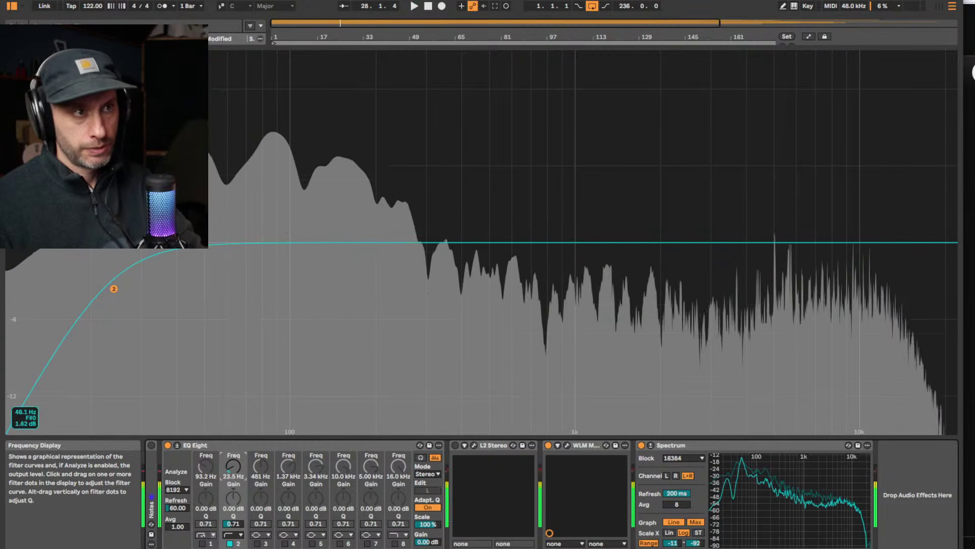
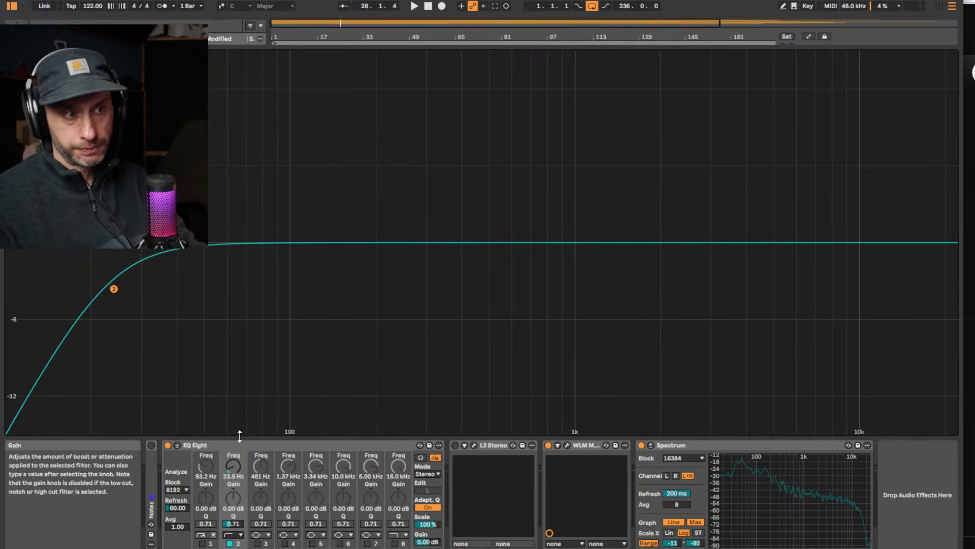
{"action": "left_click", "coordinate": [177, 445]}
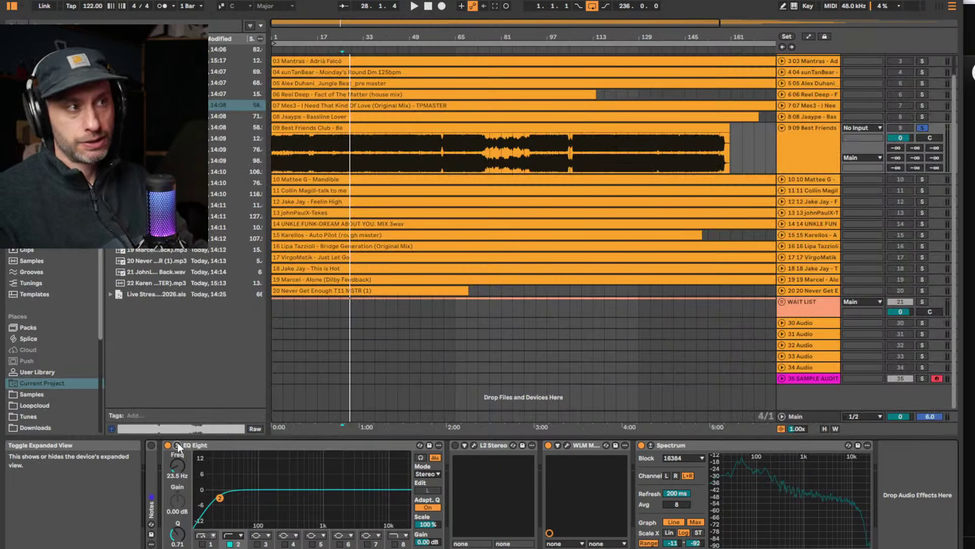
Play the track 9 clip from bar 28, skipping ahead to bars 32 and 36, and stop around bar 41
{"action": "left_click", "coordinate": [359, 154]}
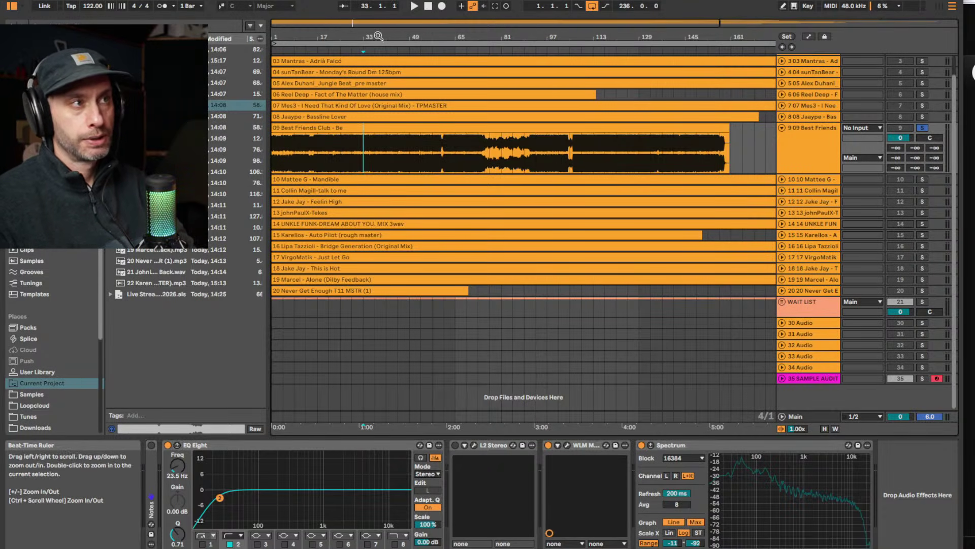
{"action": "left_click_drag", "start_coordinate": [378, 38], "coordinate": [385, 92]}
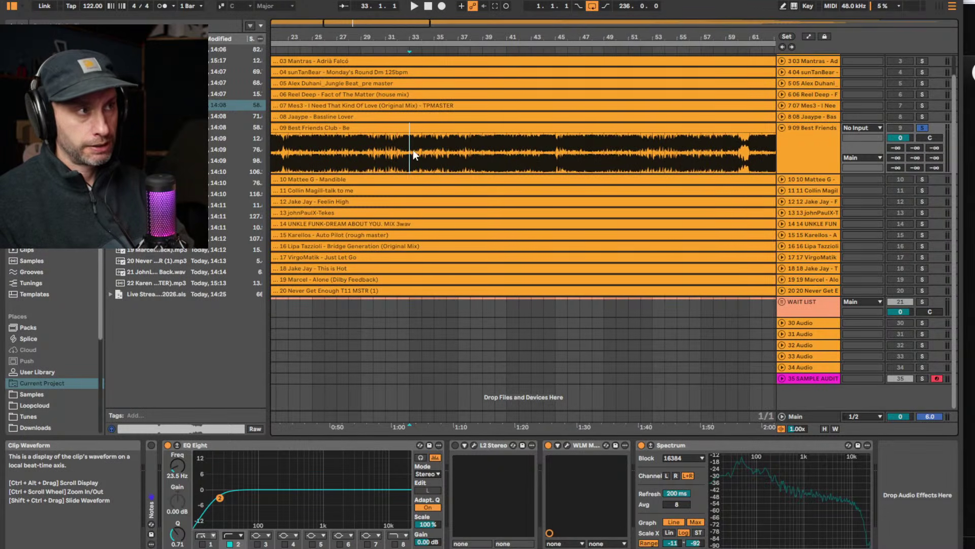
{"action": "left_click", "coordinate": [349, 149]}
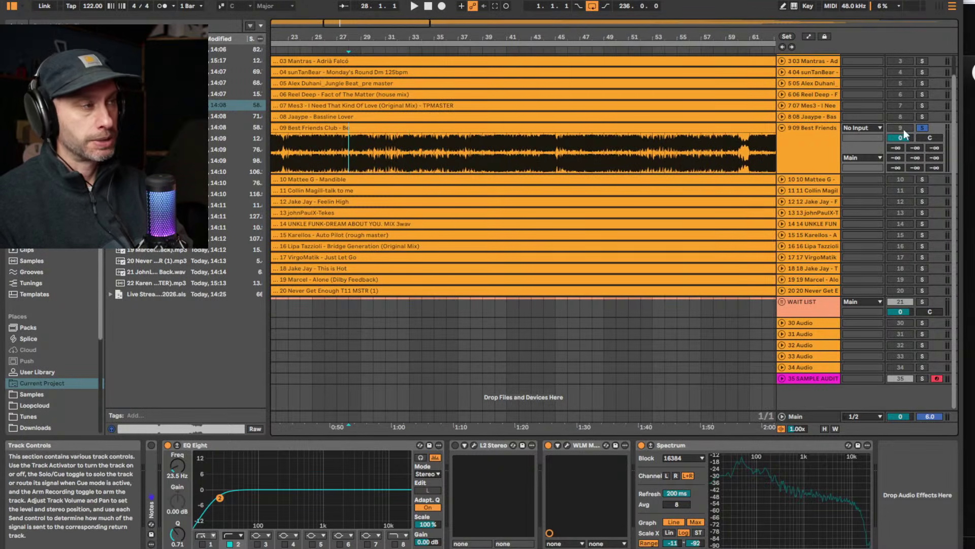
{"action": "key", "text": "space"}
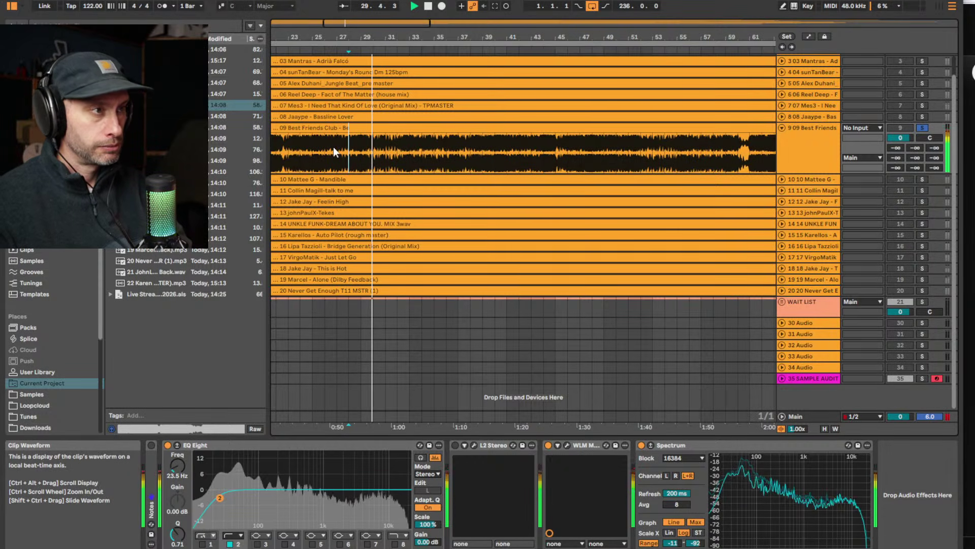
{"action": "left_click", "coordinate": [397, 157]}
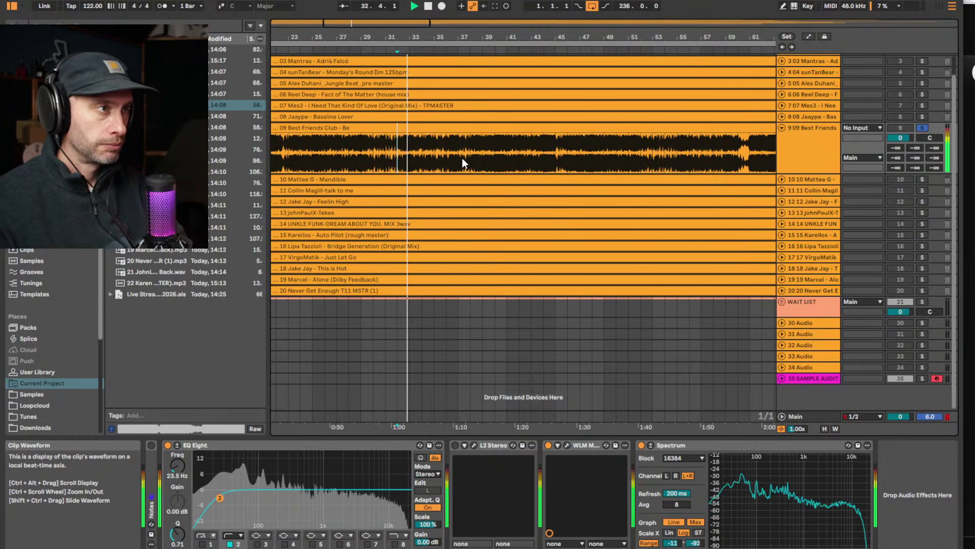
{"action": "left_click", "coordinate": [446, 153]}
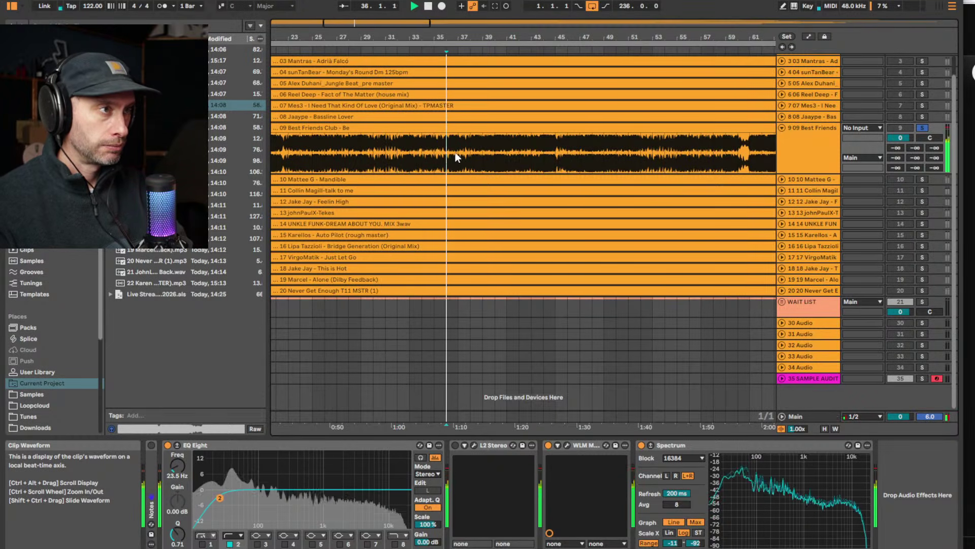
{"action": "left_click_drag", "start_coordinate": [478, 38], "coordinate": [478, 15]}
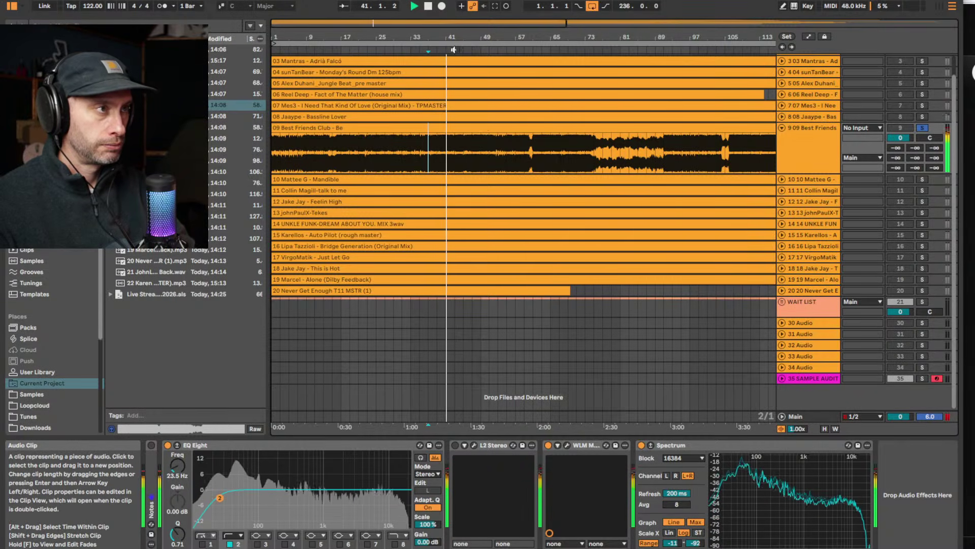
{"action": "left_click_drag", "start_coordinate": [453, 49], "coordinate": [450, 39]}
{"action": "key", "text": "space"}
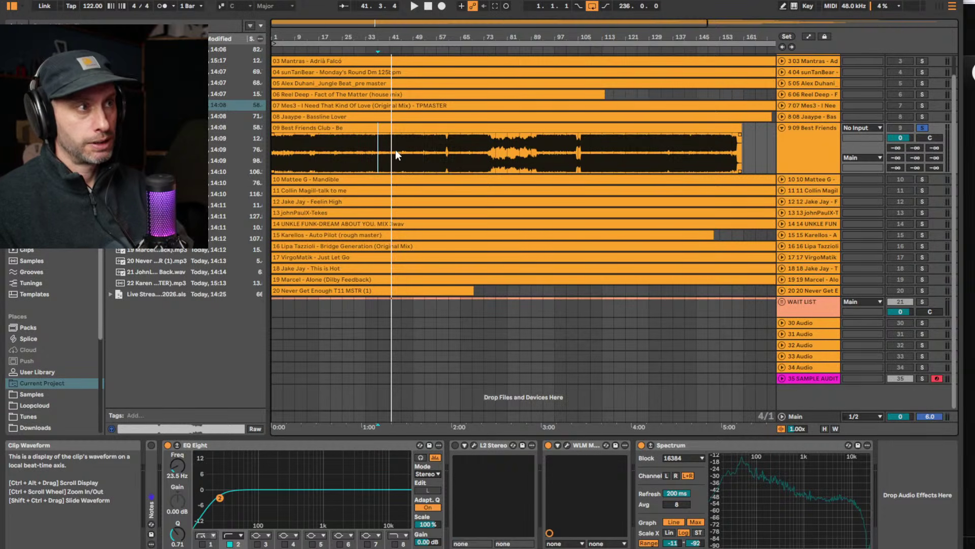
Isolate the midrange in EQ Eight with a steep high cut at 4.23 kHz on band 8 and a low cut at 637 Hz on band 1
{"action": "left_click", "coordinate": [397, 544]}
{"action": "left_click", "coordinate": [403, 535]}
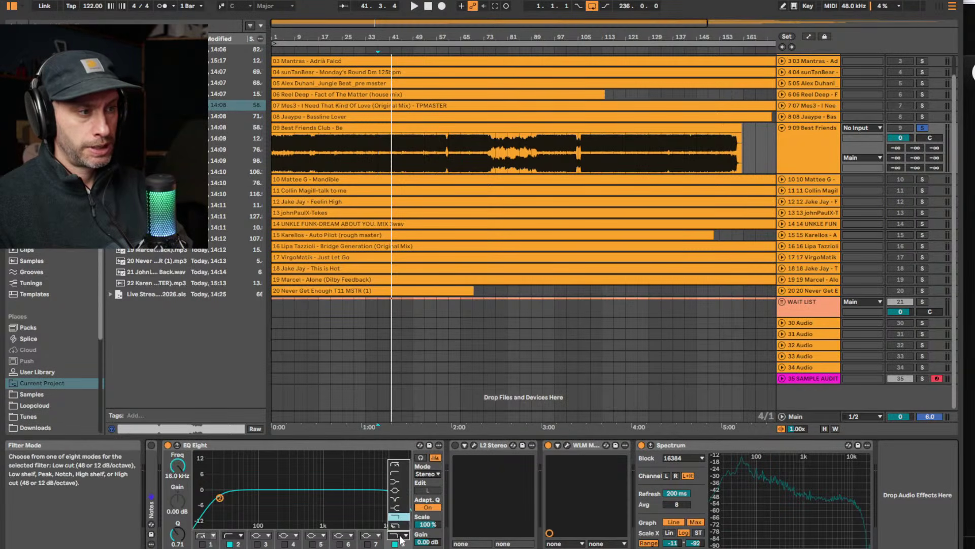
{"action": "left_click", "coordinate": [399, 526]}
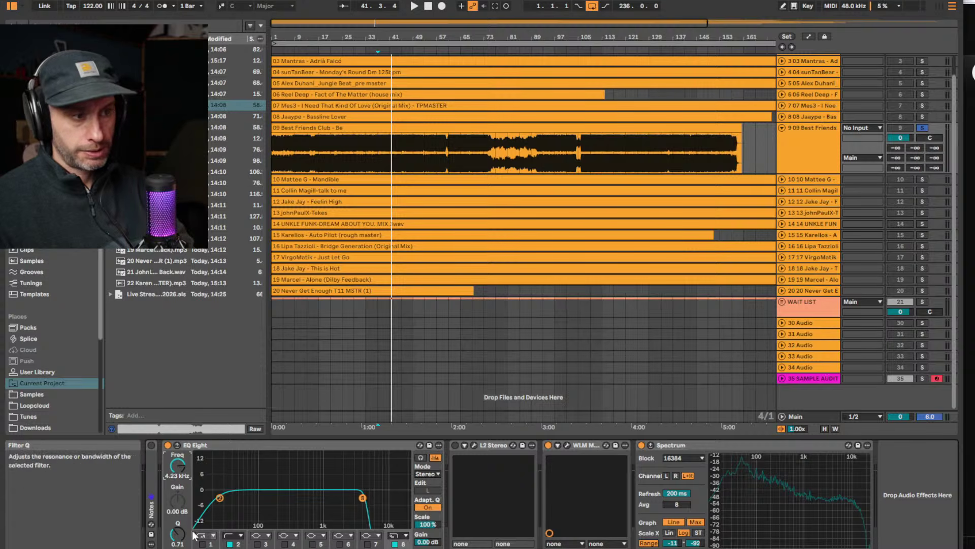
{"action": "left_click", "coordinate": [202, 544]}
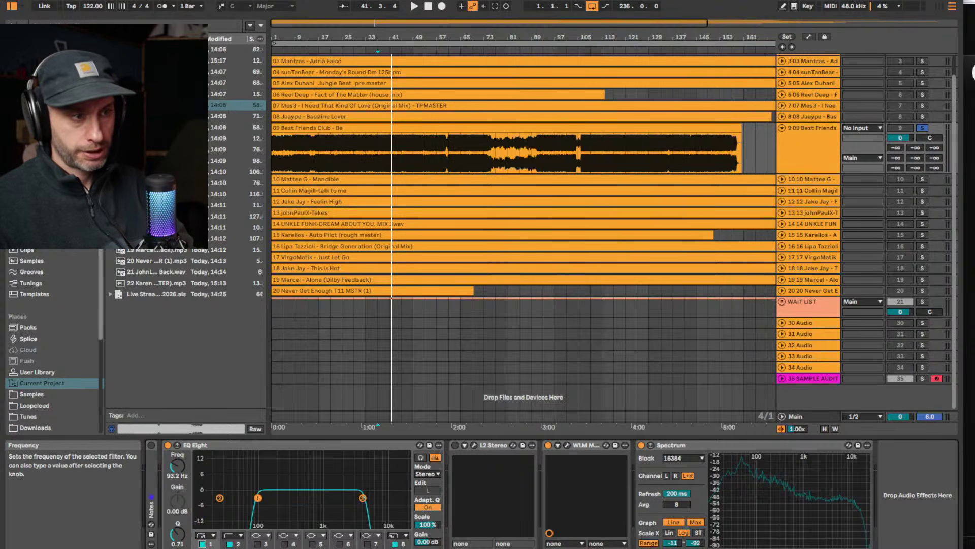
{"action": "left_click_drag", "start_coordinate": [176, 466], "coordinate": [176, 459]}
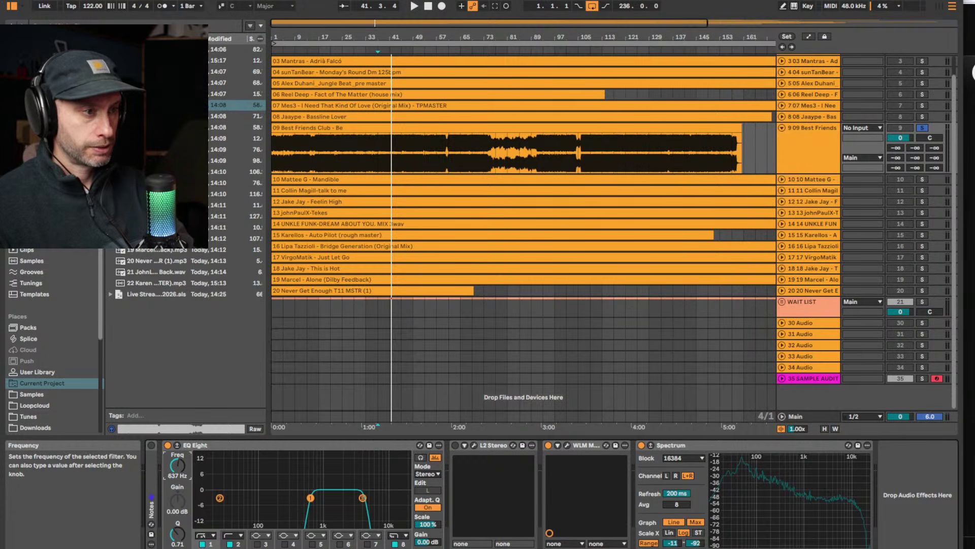
Listen to the filtered track 9 from bar 37, jumping to bar 41 and back to about bar 17
{"action": "key", "text": "space"}
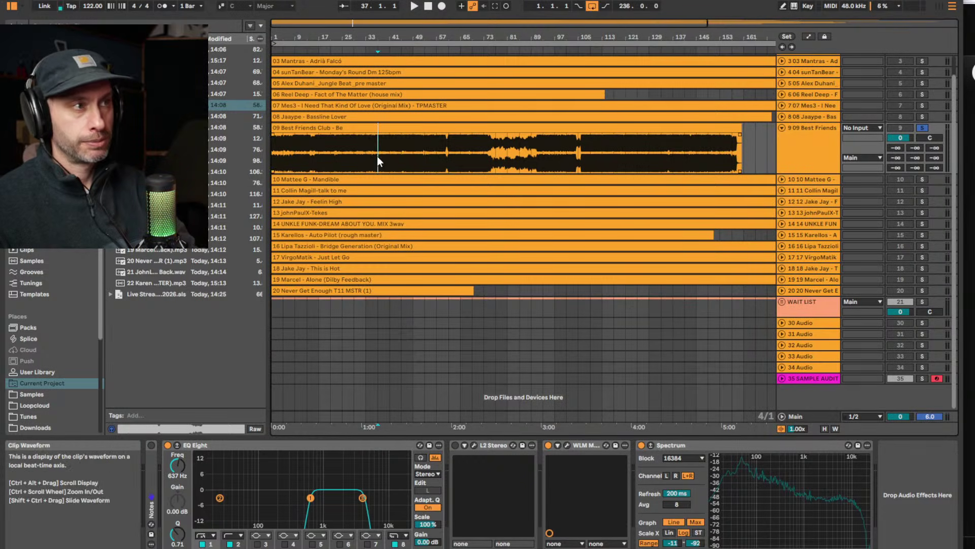
{"action": "key", "text": "space"}
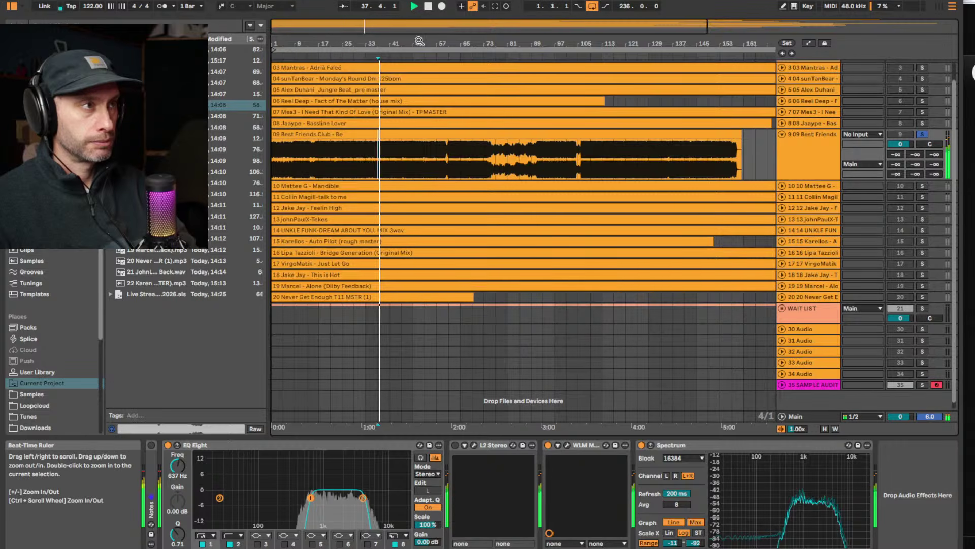
{"action": "left_click_drag", "start_coordinate": [420, 41], "coordinate": [422, 152]}
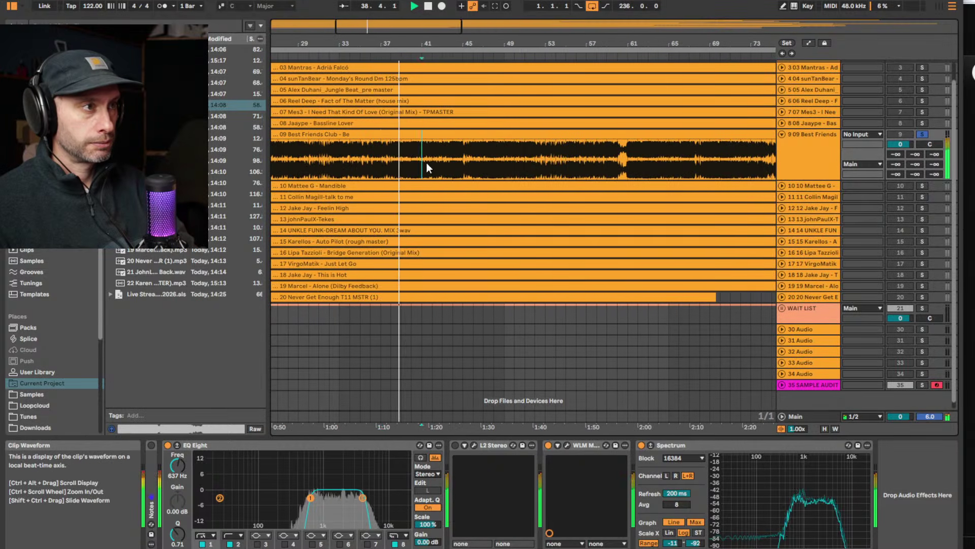
{"action": "left_click_drag", "start_coordinate": [426, 44], "coordinate": [426, 28]}
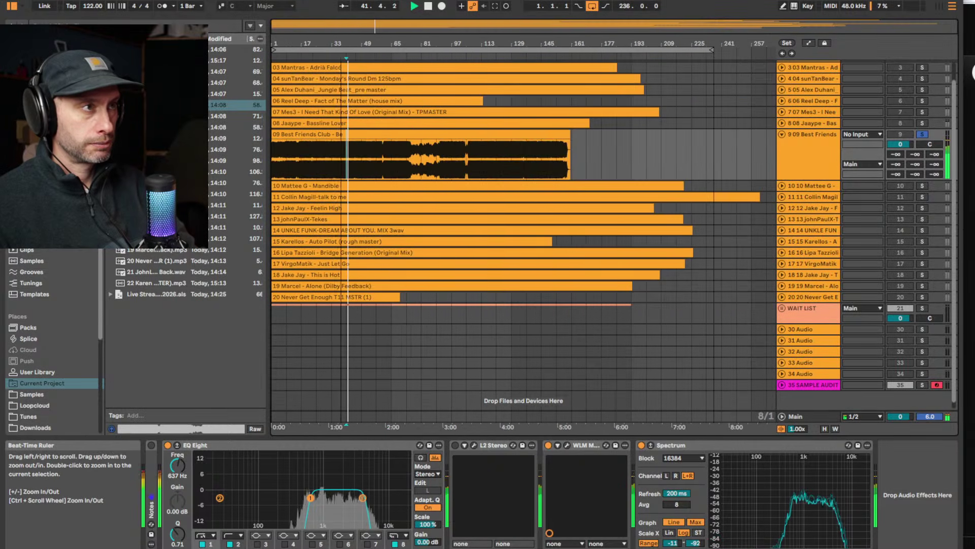
{"action": "left_click", "coordinate": [302, 166]}
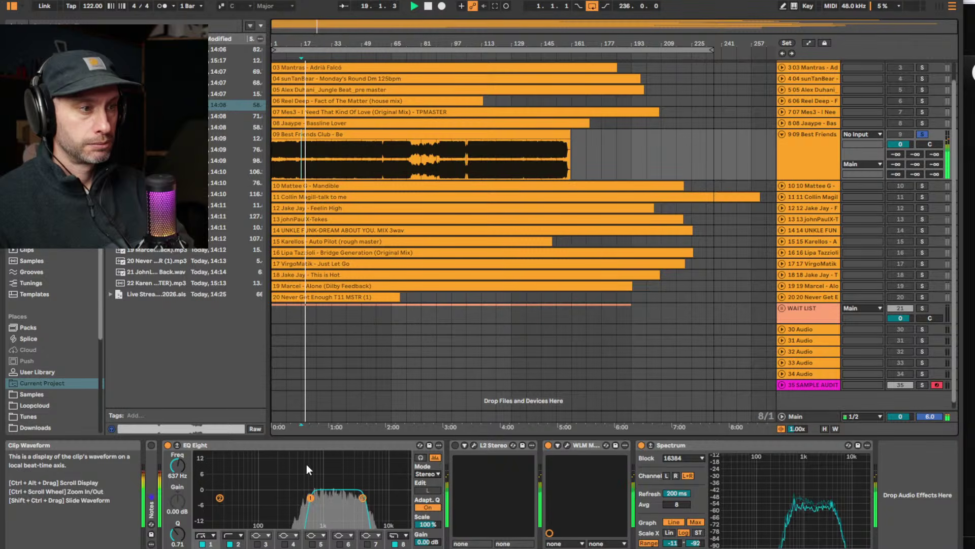
Raise the band 8 high cut slightly and set the band 1 low cut to 562 Hz while replaying the early section
{"action": "left_click_drag", "start_coordinate": [311, 497], "coordinate": [280, 499]}
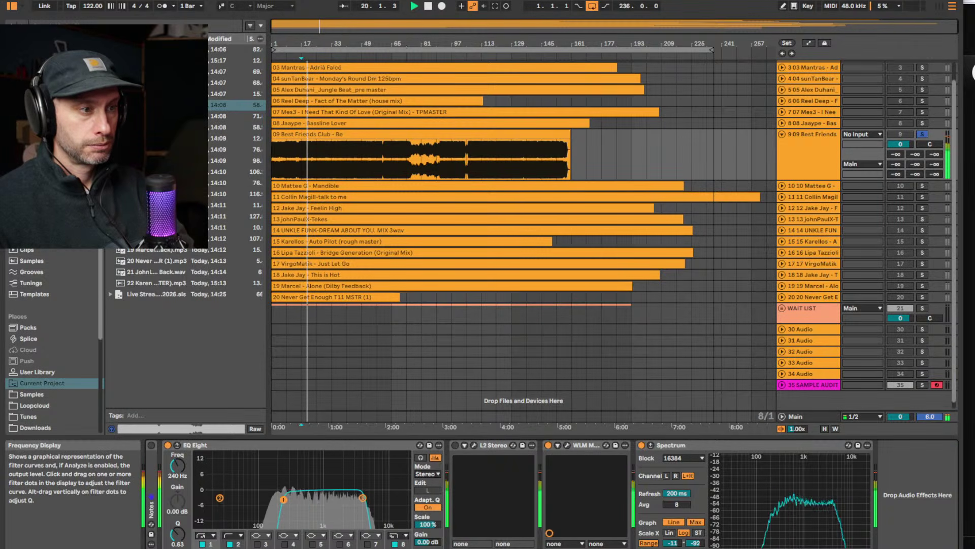
{"action": "left_click_drag", "start_coordinate": [370, 498], "coordinate": [371, 498]}
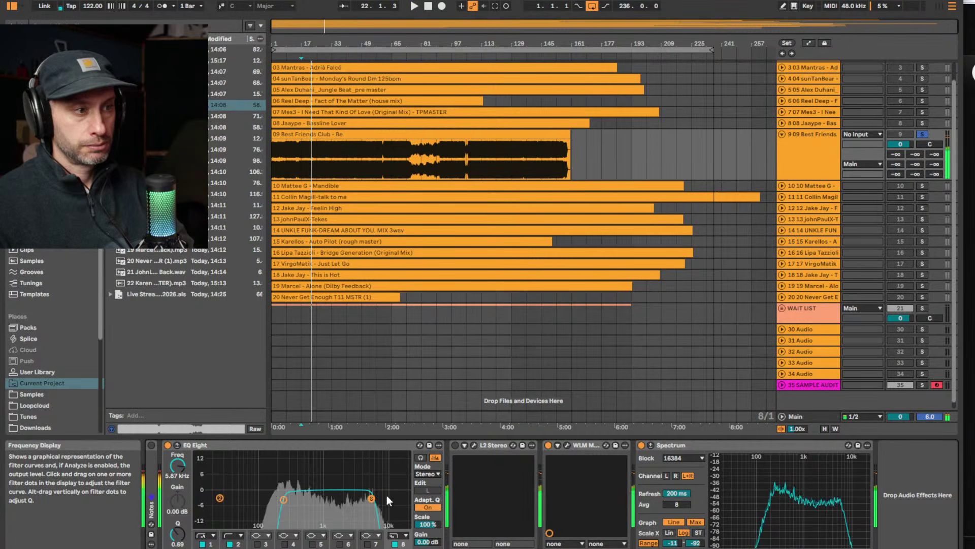
{"action": "left_click_drag", "start_coordinate": [371, 498], "coordinate": [368, 499]}
{"action": "key", "text": "space"}
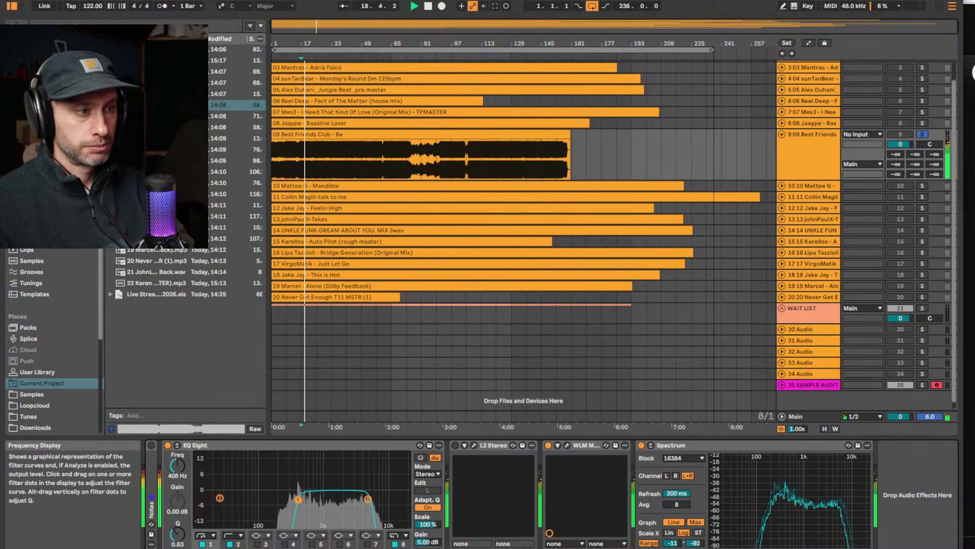
{"action": "left_click_drag", "start_coordinate": [283, 499], "coordinate": [305, 499]}
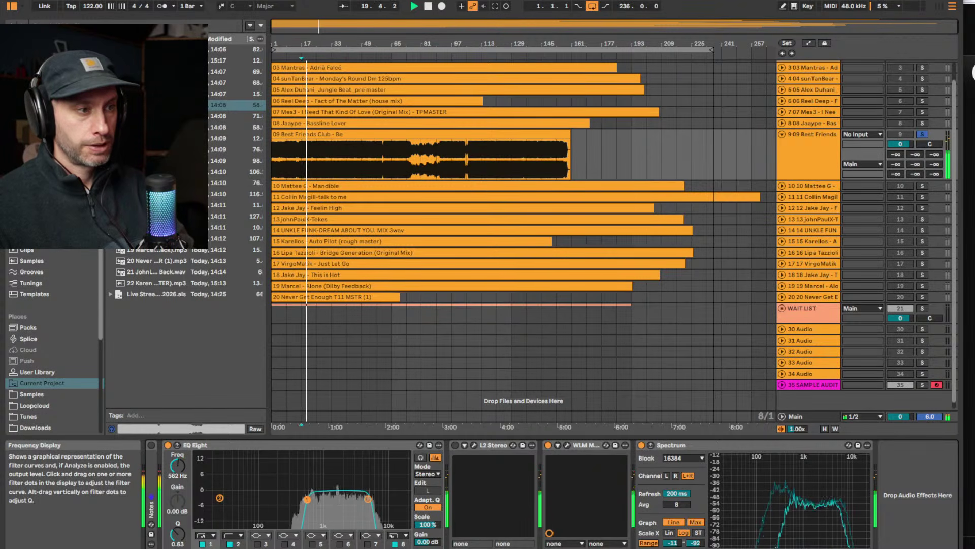
Audition the filtered track from about bar 49, stop playback and deactivate EQ Eight
{"action": "left_click", "coordinate": [359, 161]}
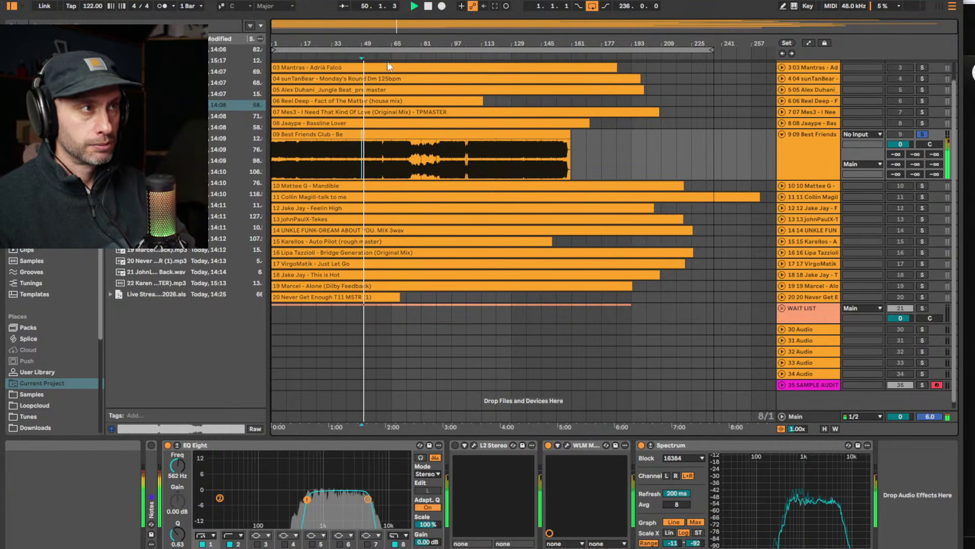
{"action": "key", "text": "space"}
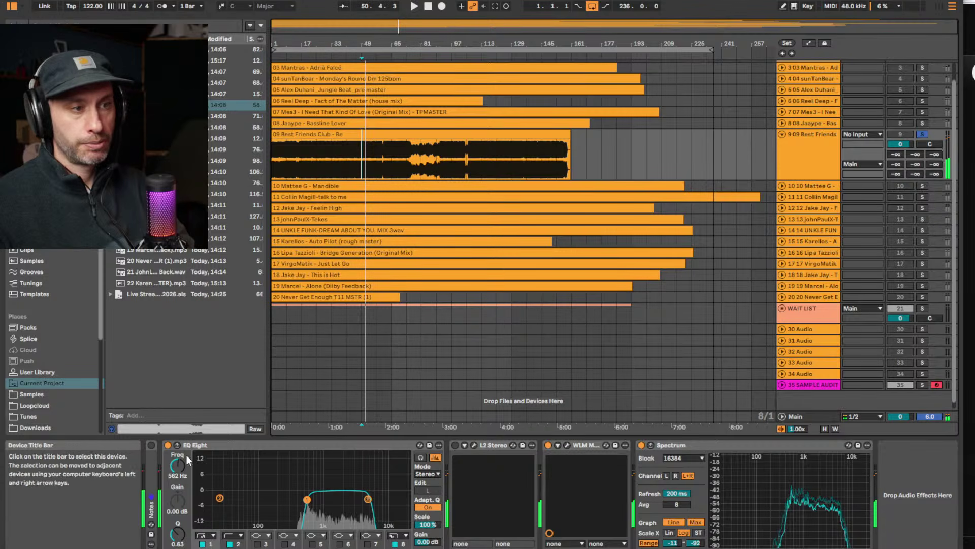
{"action": "left_click", "coordinate": [168, 445]}
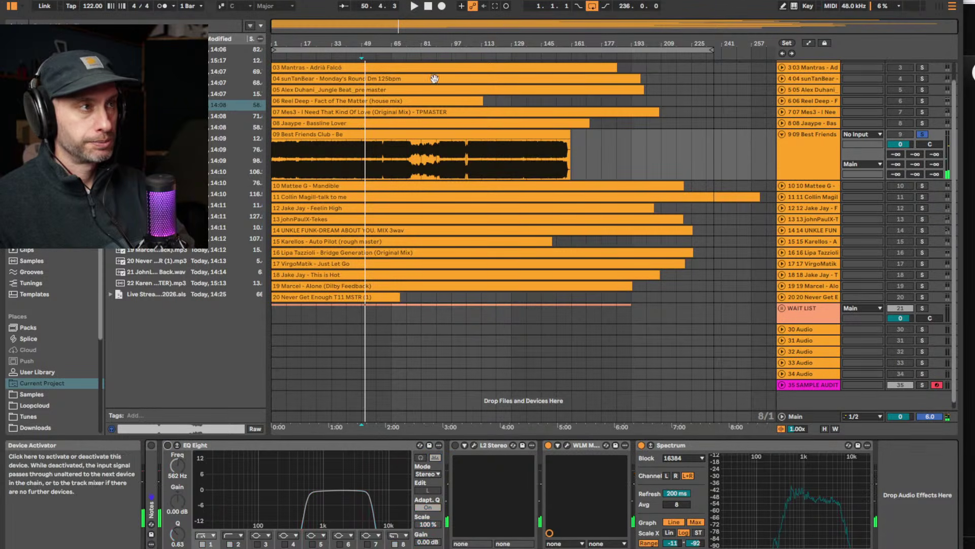
Play the unfiltered track 9 from about bar 57 and skip ahead to bar 64
{"action": "left_click", "coordinate": [376, 151]}
{"action": "key", "text": "space"}
{"action": "left_click_drag", "start_coordinate": [363, 41], "coordinate": [363, 86]}
{"action": "left_click_drag", "start_coordinate": [389, 51], "coordinate": [389, 43]}
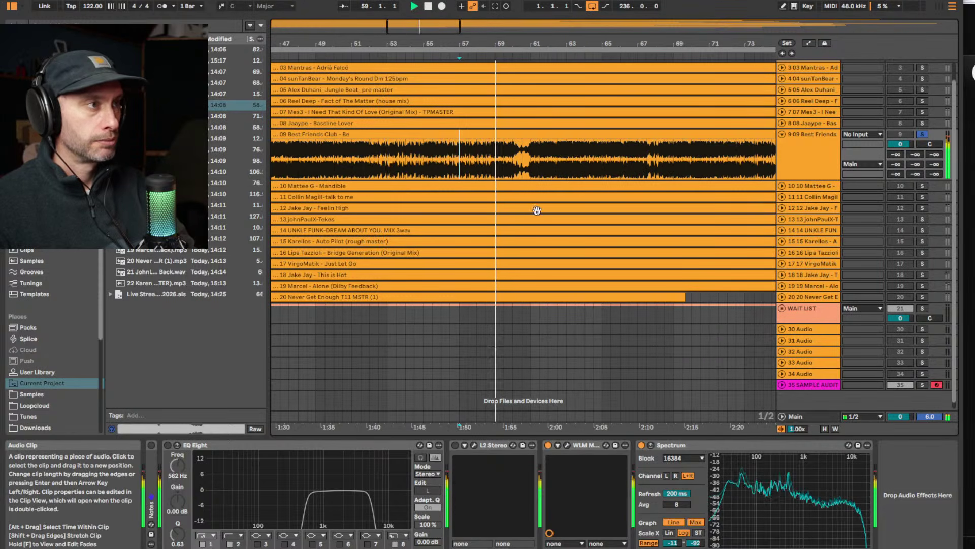
{"action": "left_click_drag", "start_coordinate": [545, 54], "coordinate": [544, 38]}
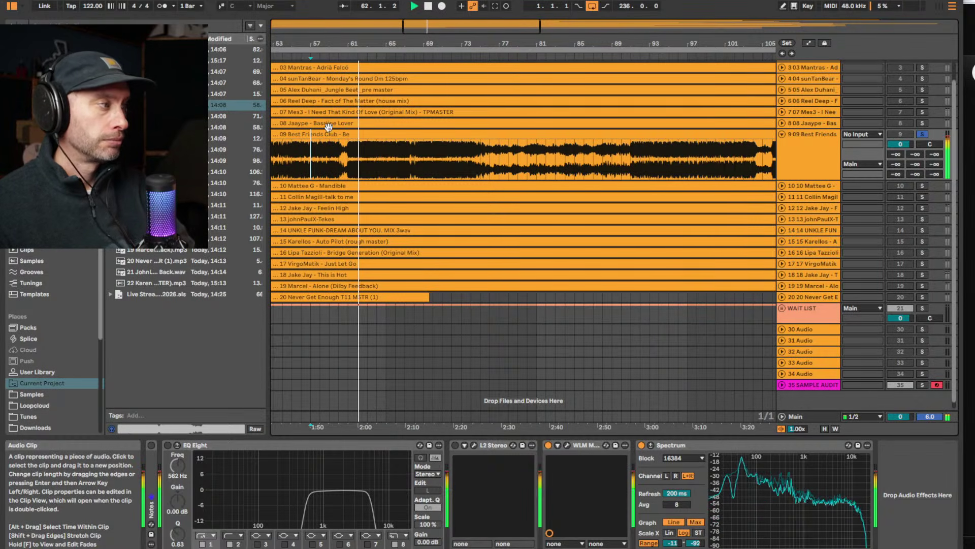
{"action": "left_click", "coordinate": [377, 156]}
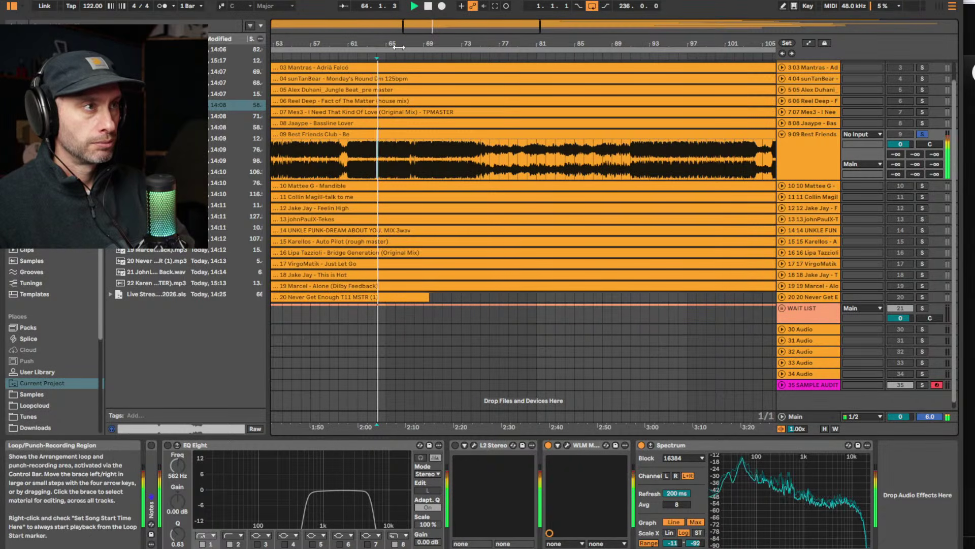
Stop playback near bar 66 and select the passage of track 9 from bar 69 to about bar 75, just before the breakdown
{"action": "key", "text": "ctrl+a"}
{"action": "left_click", "coordinate": [392, 56]}
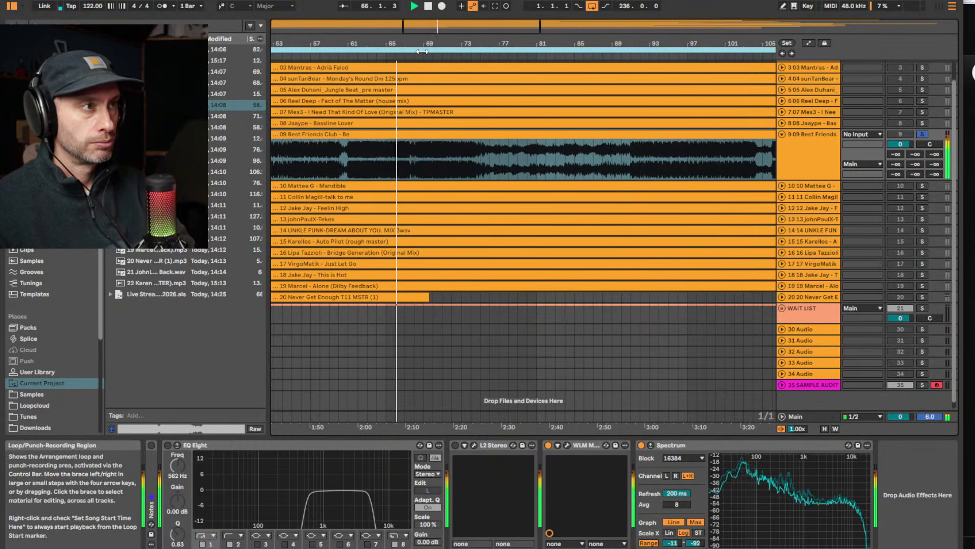
{"action": "key", "text": "space"}
{"action": "left_click_drag", "start_coordinate": [423, 44], "coordinate": [423, 22]}
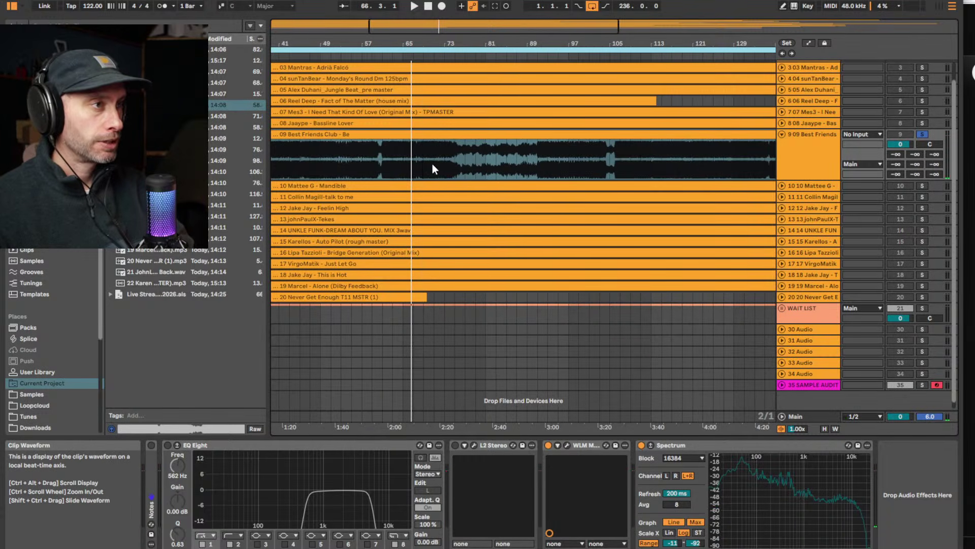
{"action": "mouse_move", "coordinate": [433, 163]}
{"action": "left_mouse_down"}
{"action": "mouse_move", "coordinate": [452, 162]}
{"action": "mouse_move", "coordinate": [438, 163]}
{"action": "left_mouse_up"}
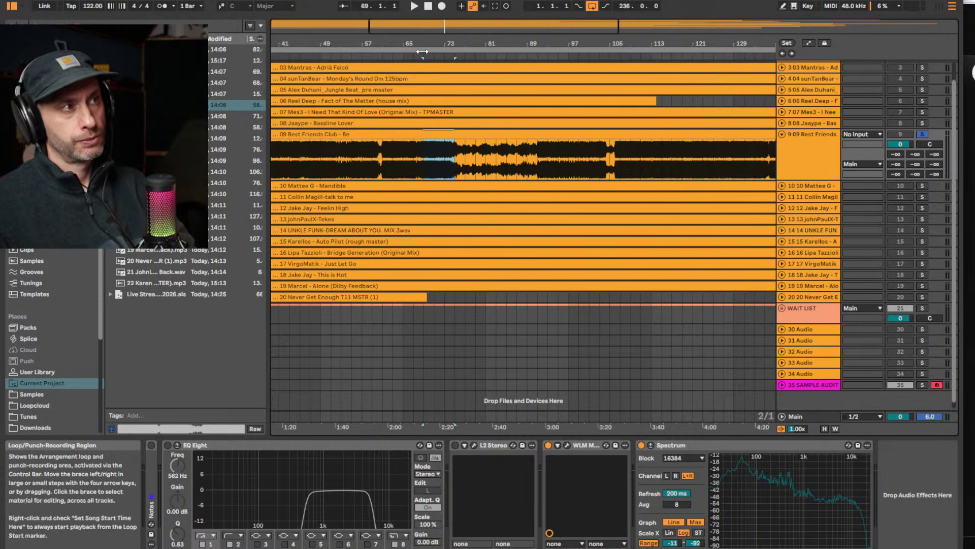
{"action": "left_click_drag", "start_coordinate": [426, 47], "coordinate": [497, 57]}
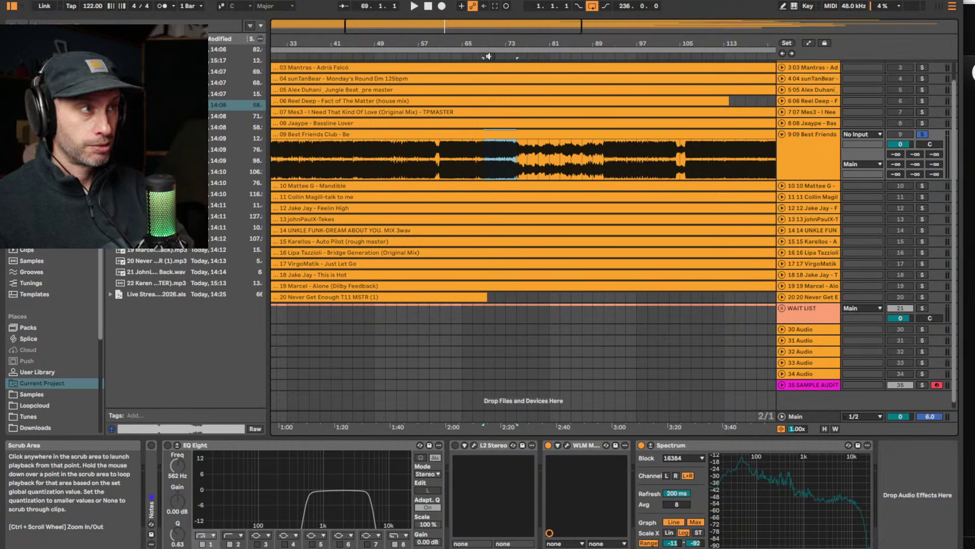
{"action": "left_click_drag", "start_coordinate": [497, 47], "coordinate": [498, 52]}
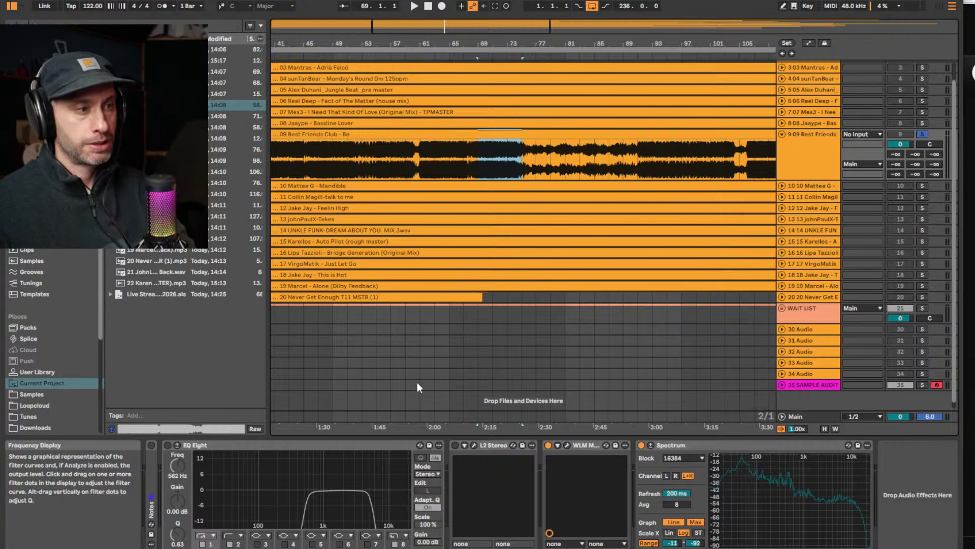
Play track 9 from bar 73, skip ahead to bar 82, and select the last half bar before the beat returns at bar 91
{"action": "left_click", "coordinate": [508, 49]}
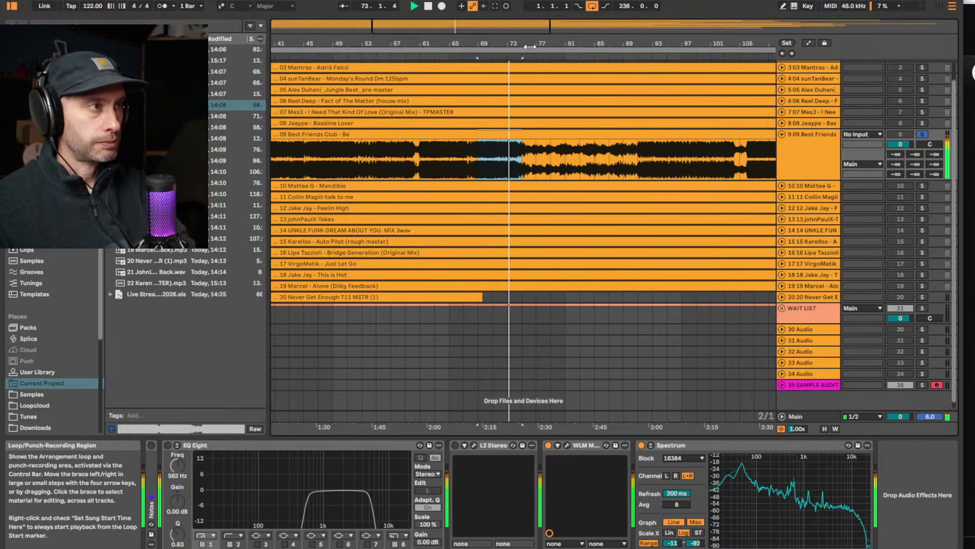
{"action": "left_click", "coordinate": [574, 55]}
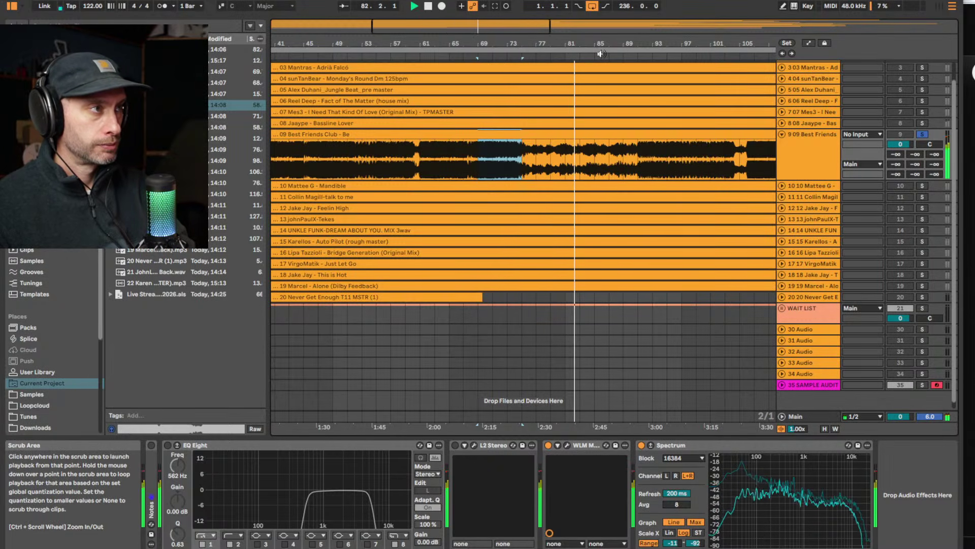
{"action": "left_click_drag", "start_coordinate": [591, 45], "coordinate": [591, 21]}
{"action": "left_click_drag", "start_coordinate": [392, 20], "coordinate": [454, 30]}
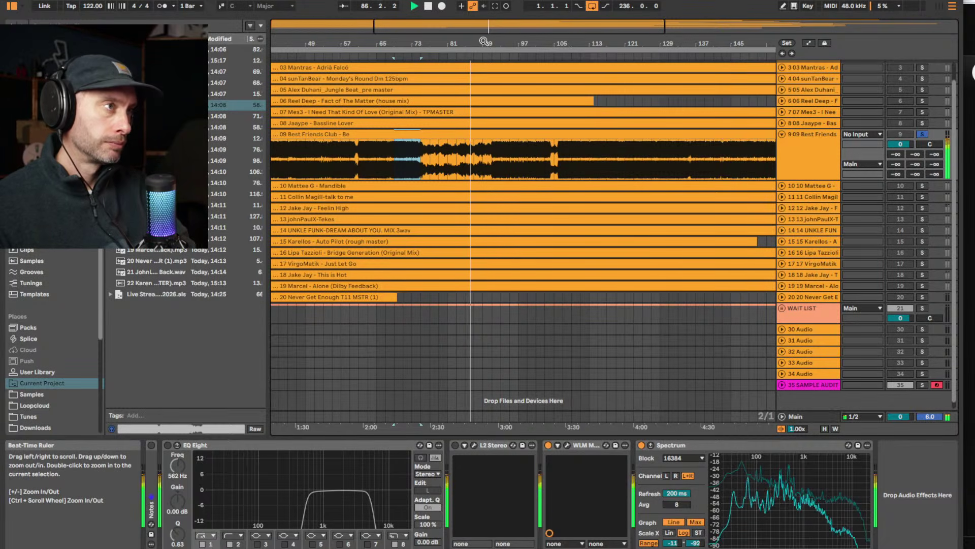
{"action": "left_click_drag", "start_coordinate": [475, 40], "coordinate": [473, 46]}
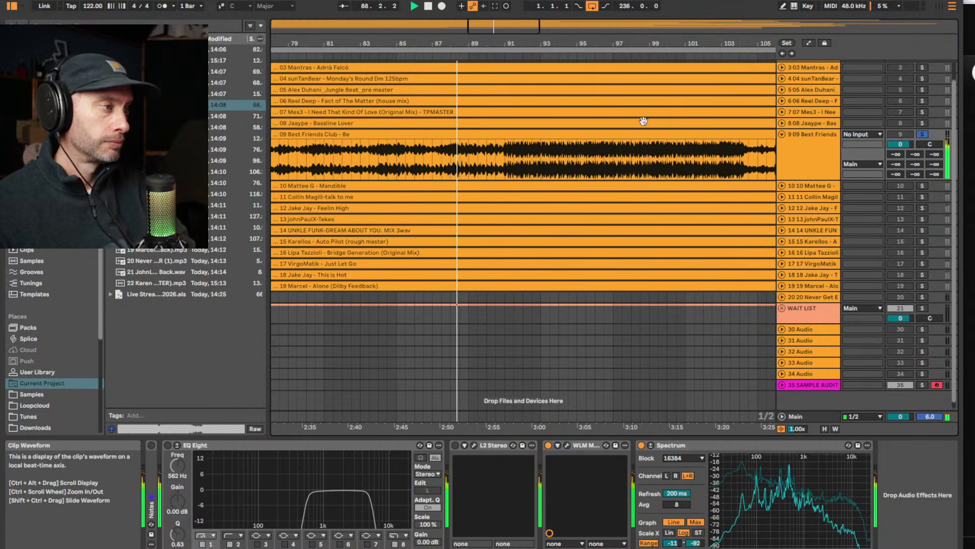
{"action": "left_click_drag", "start_coordinate": [498, 163], "coordinate": [504, 162]}
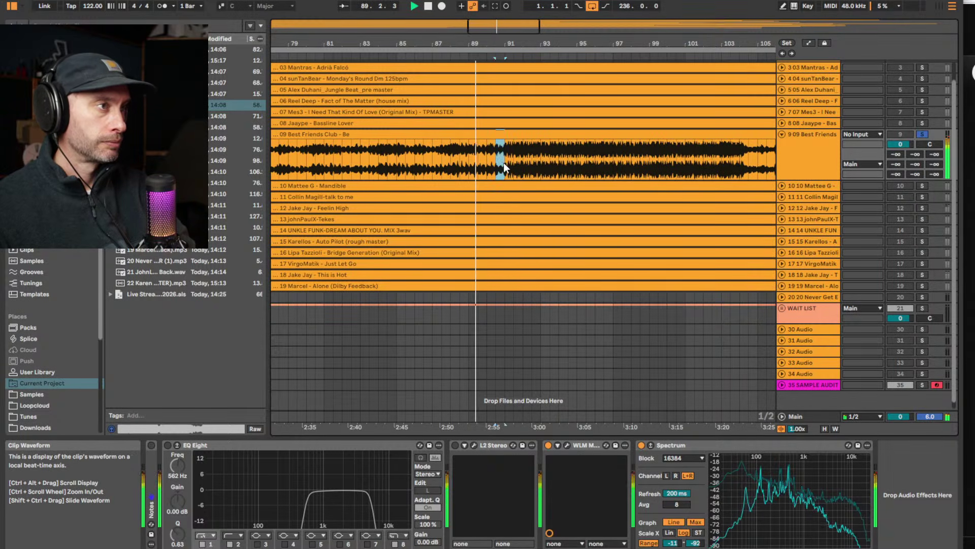
Listen to track 9 after the breakdown, skipping ahead to bar 112 and about bar 116, and stop playback
{"action": "left_click_drag", "start_coordinate": [527, 40], "coordinate": [457, 40]}
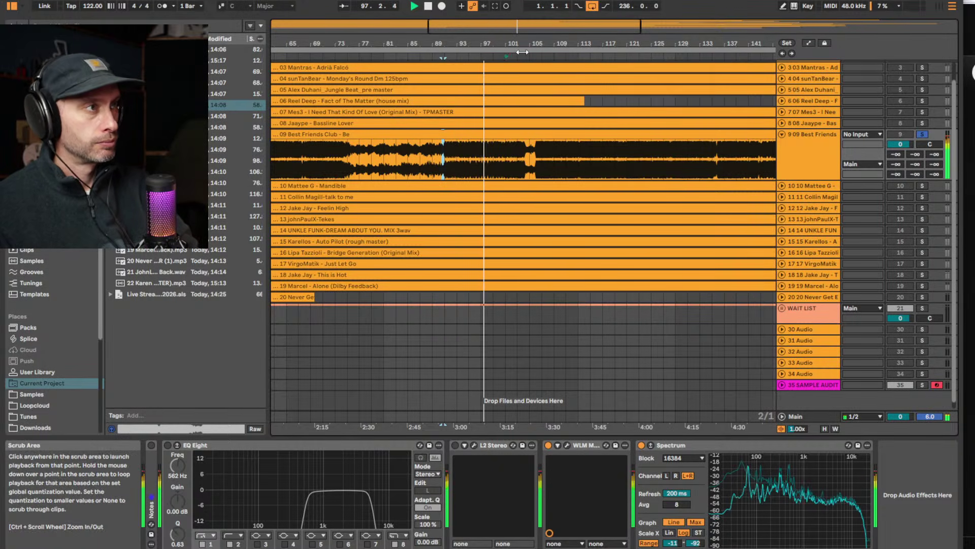
{"action": "left_click_drag", "start_coordinate": [527, 46], "coordinate": [471, 46]}
{"action": "left_click", "coordinate": [509, 137]}
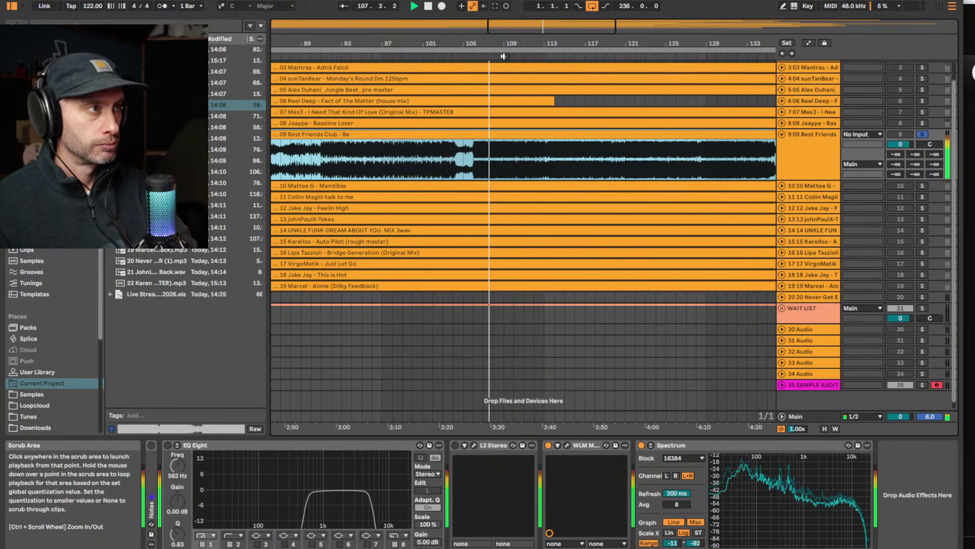
{"action": "left_click", "coordinate": [538, 55]}
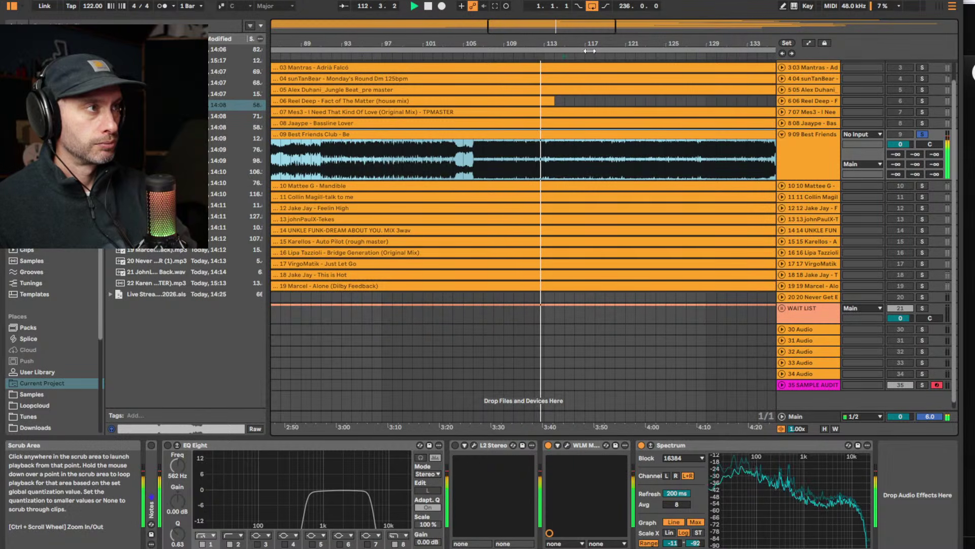
{"action": "left_click", "coordinate": [563, 54]}
{"action": "left_click_drag", "start_coordinate": [586, 41], "coordinate": [586, 10]}
{"action": "key", "text": "space"}
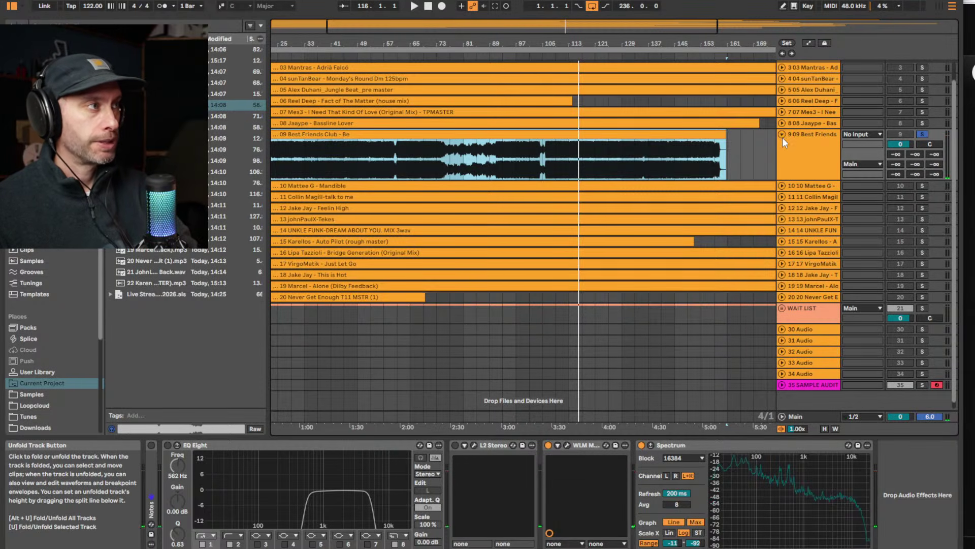
Fold track 9, then unfold and solo track 10, "Mandible"
{"action": "left_click", "coordinate": [783, 135]}
{"action": "left_click", "coordinate": [794, 154]}
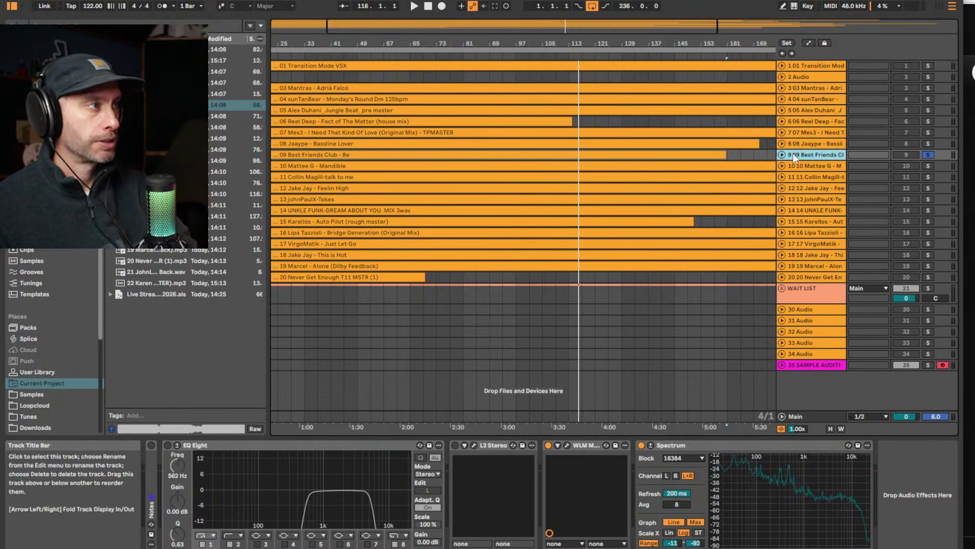
{"action": "left_click", "coordinate": [782, 155]}
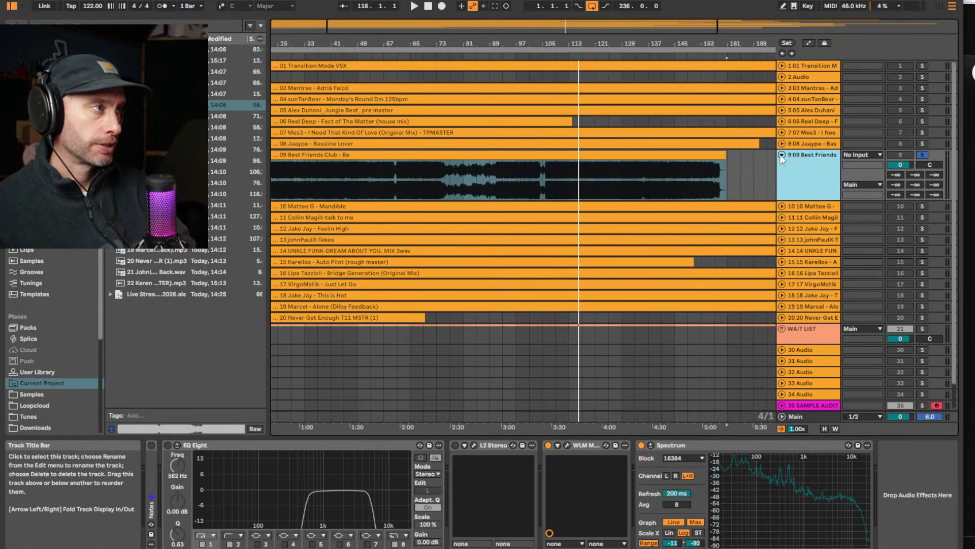
{"action": "left_click", "coordinate": [781, 155]}
{"action": "left_click", "coordinate": [781, 164]}
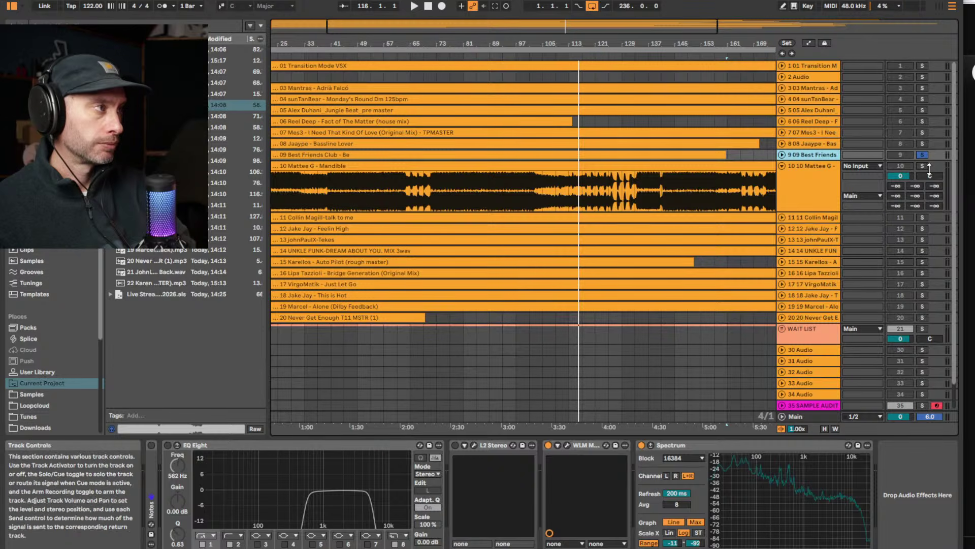
{"action": "left_click", "coordinate": [921, 165]}
Play track 10 from its beginning, skipping ahead to about bar 23 and about bar 30
{"action": "left_click", "coordinate": [315, 165]}
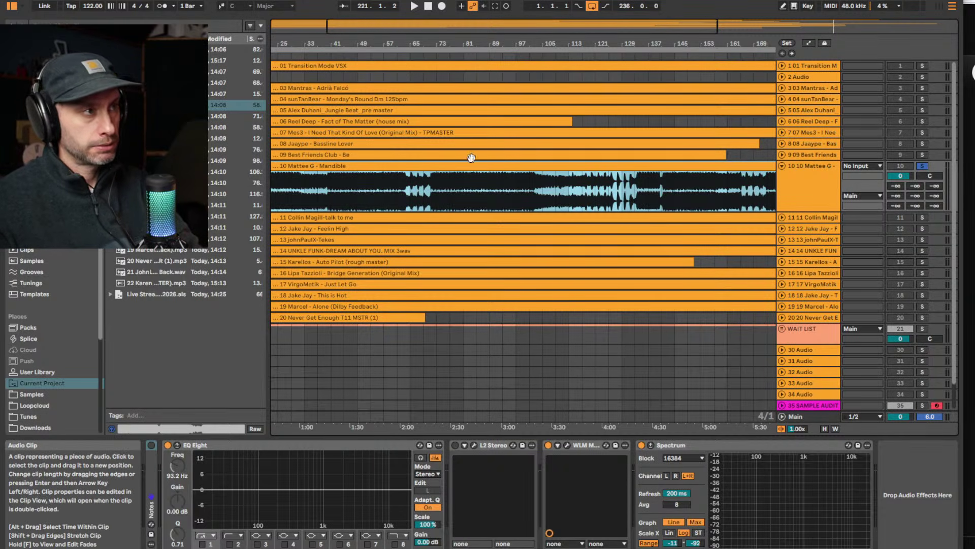
{"action": "key", "text": "space"}
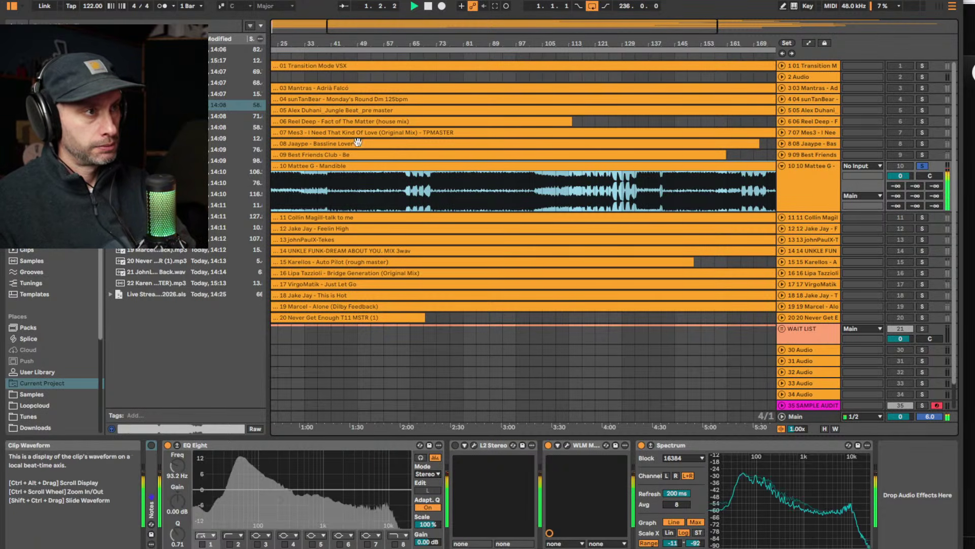
{"action": "left_click_drag", "start_coordinate": [305, 48], "coordinate": [325, 43]}
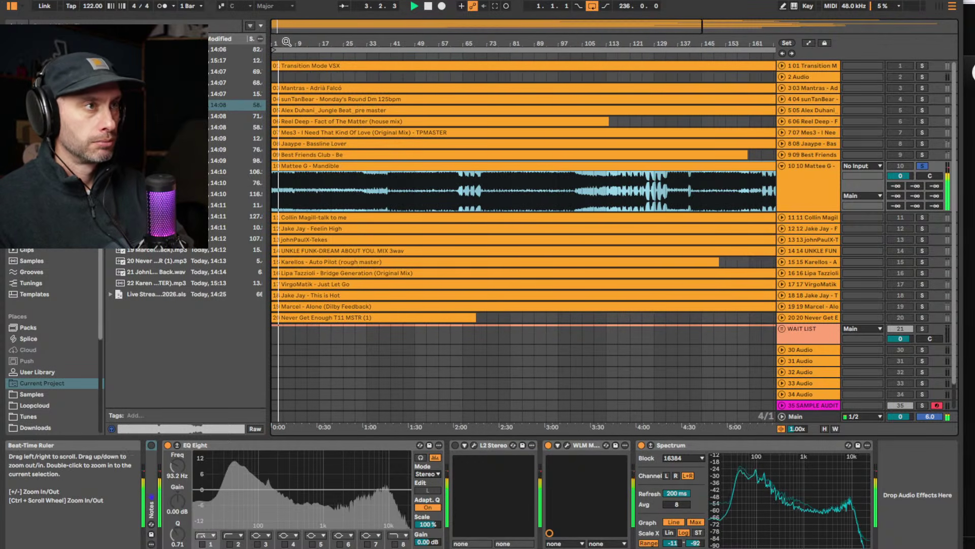
{"action": "left_click_drag", "start_coordinate": [305, 47], "coordinate": [305, 61]}
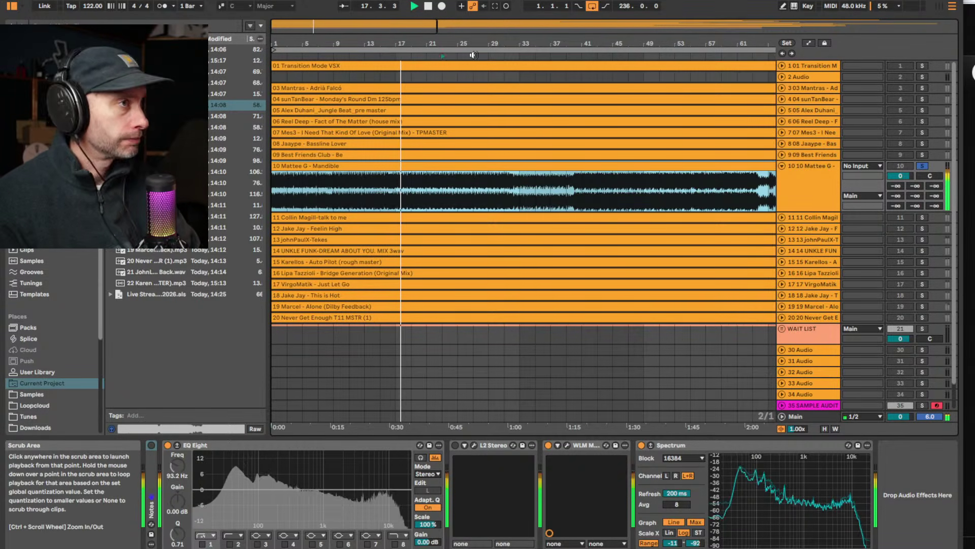
{"action": "left_click_drag", "start_coordinate": [496, 43], "coordinate": [495, 30]}
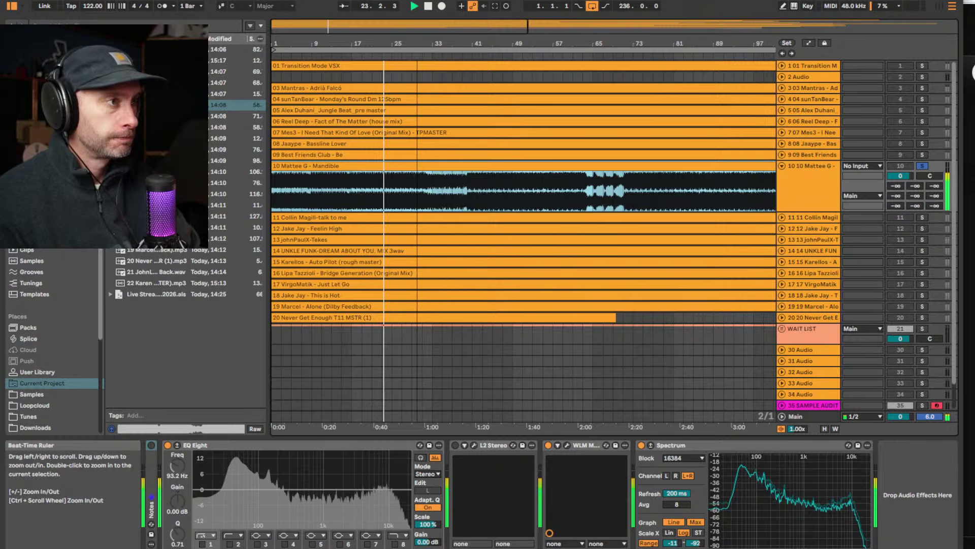
{"action": "left_click", "coordinate": [421, 54]}
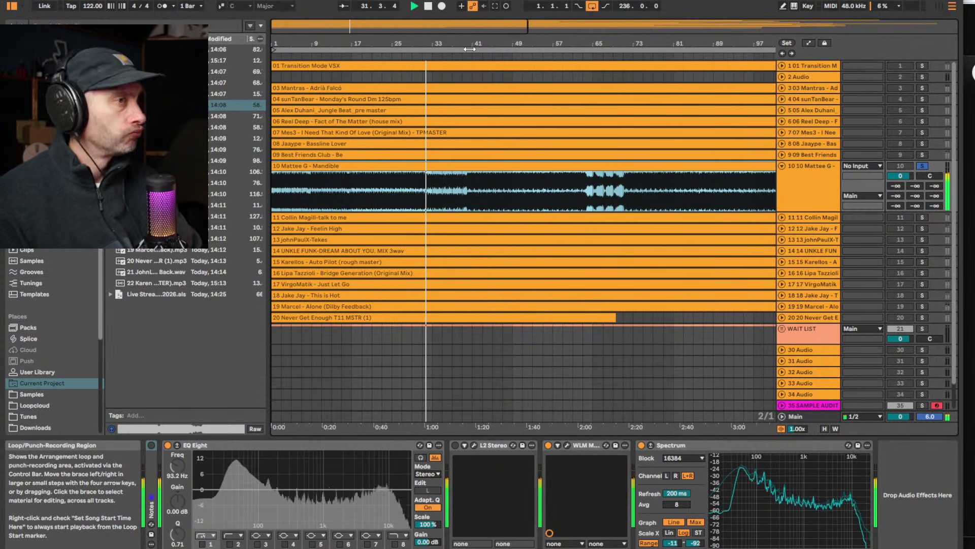
Listen to track 10 from bar 31 to about bar 42 while inspecting its waveform and spectrum
{"action": "left_click_drag", "start_coordinate": [469, 44], "coordinate": [462, 19]}
{"action": "left_click_drag", "start_coordinate": [357, 41], "coordinate": [342, 37]}
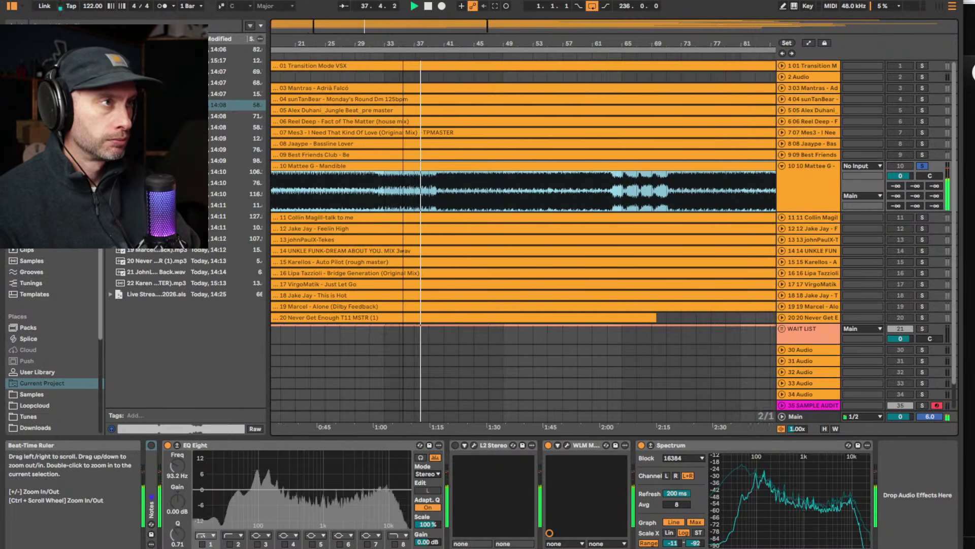
{"action": "left_click_drag", "start_coordinate": [402, 46], "coordinate": [401, 48]}
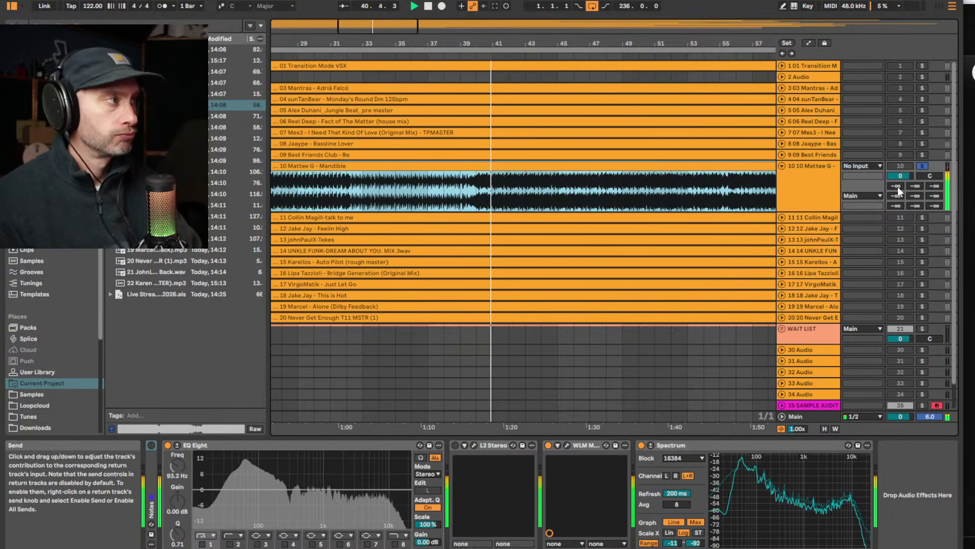
{"action": "left_click_drag", "start_coordinate": [502, 33], "coordinate": [468, 209]}
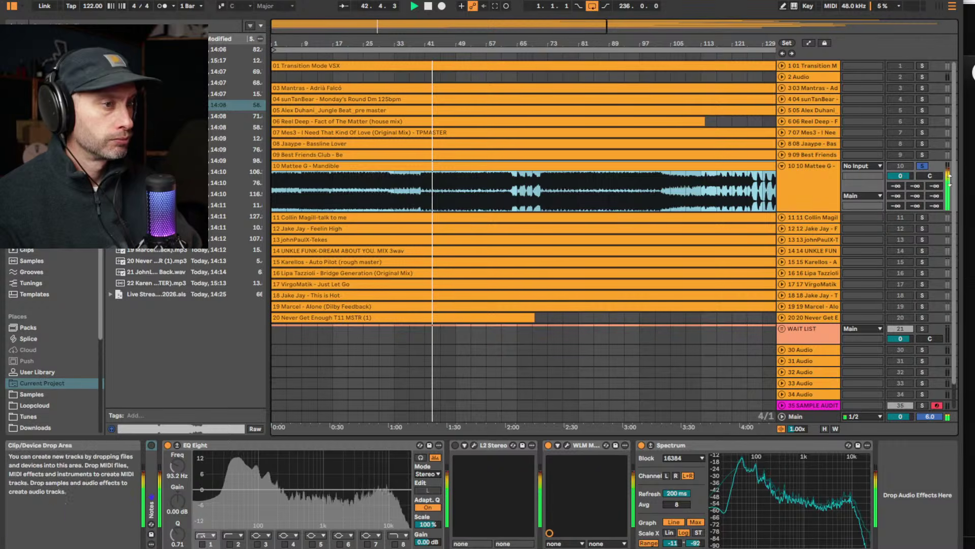
Dip track 10's volume to -16.5 dB, restore it to 0 dB, and listen on from about bar 52
{"action": "left_click_drag", "start_coordinate": [907, 176], "coordinate": [907, 203]}
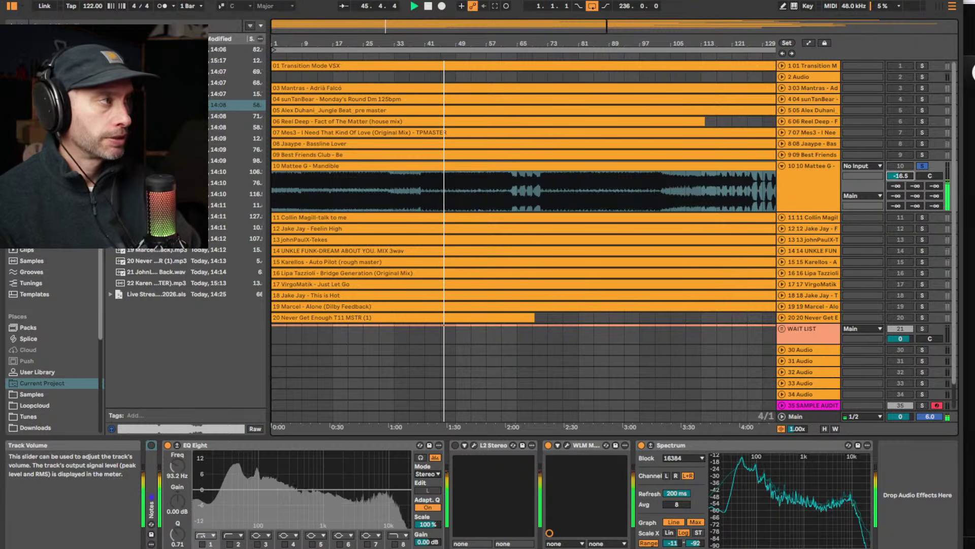
{"action": "double_click", "coordinate": [903, 176]}
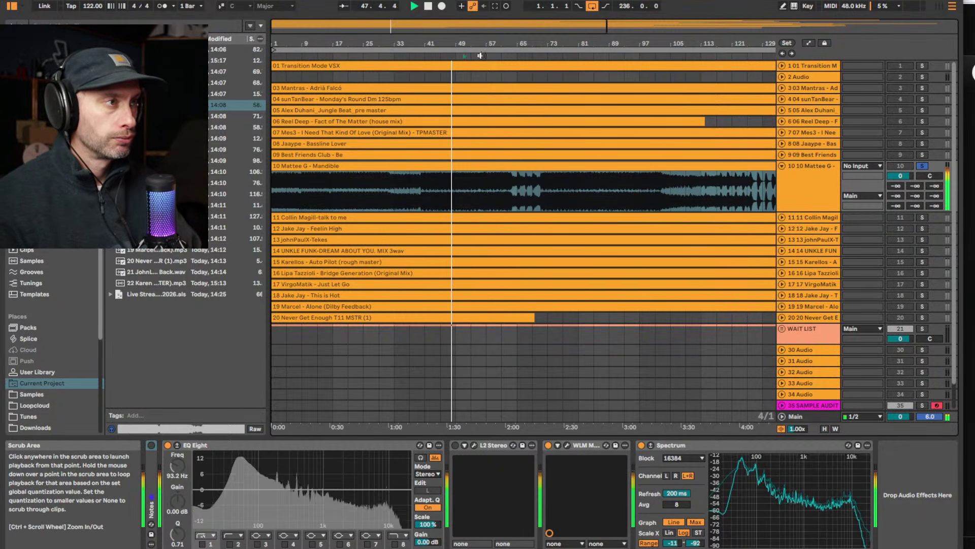
{"action": "scroll", "coordinate": [446, 42], "scroll_direction": "right", "scroll_amount": 3}
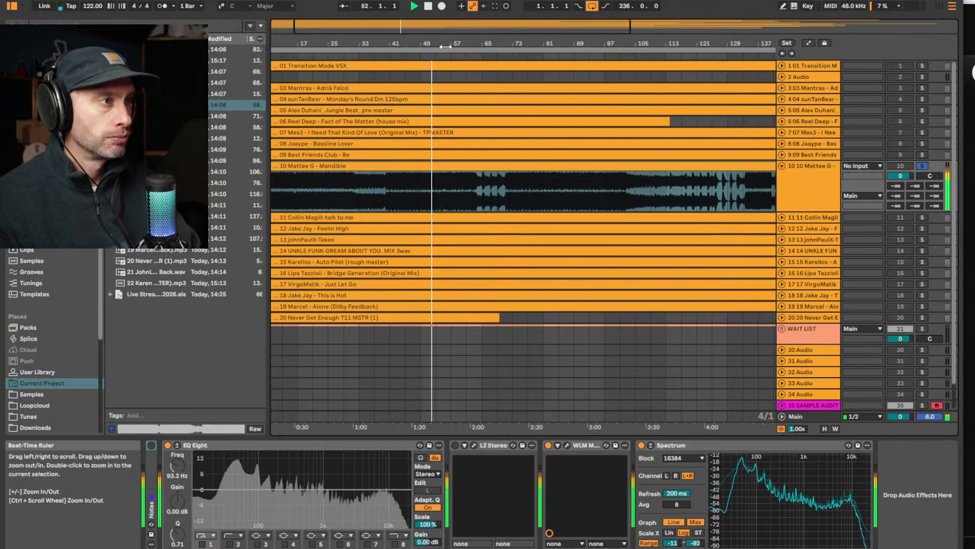
{"action": "left_click_drag", "start_coordinate": [446, 46], "coordinate": [353, 53]}
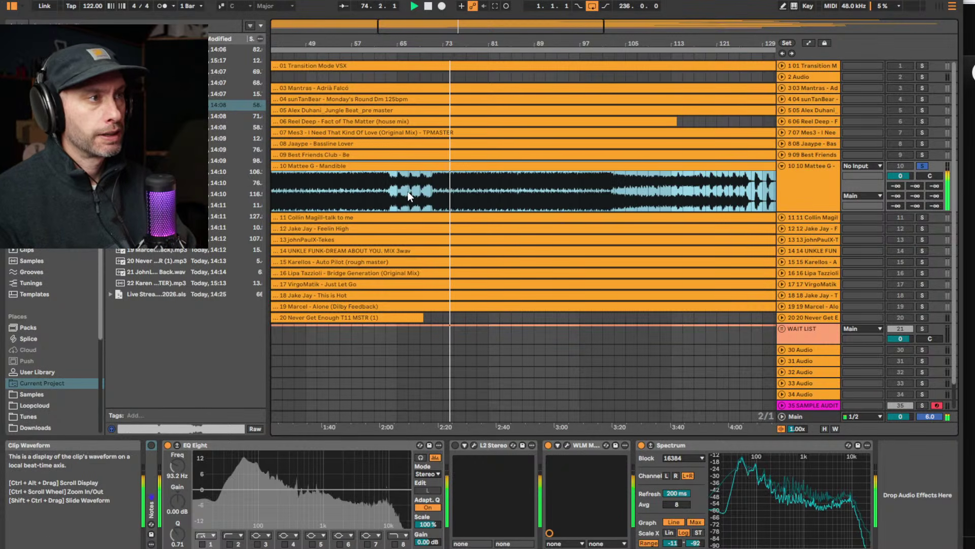
Dip track 10's volume to -17.5 dB and again to -14.7 dB, restoring 0 dB each time, and skip ahead to about bar 90
{"action": "left_click_drag", "start_coordinate": [901, 176], "coordinate": [901, 200]}
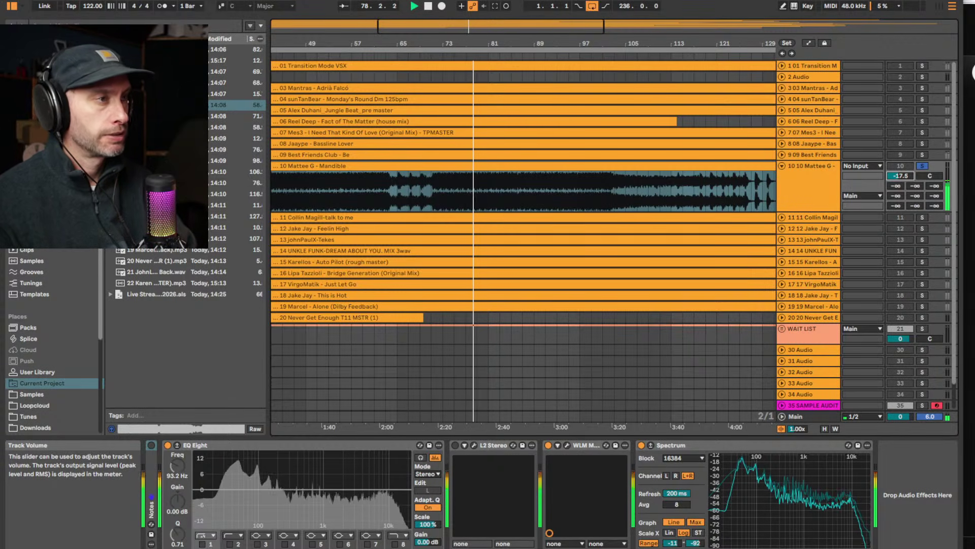
{"action": "left_click_drag", "start_coordinate": [901, 176], "coordinate": [901, 175]}
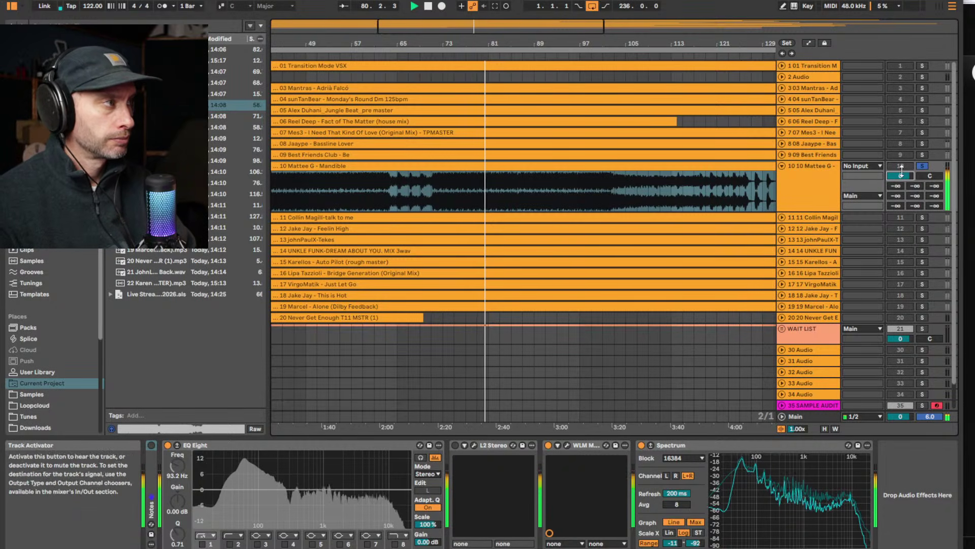
{"action": "left_click_drag", "start_coordinate": [901, 171], "coordinate": [901, 199]}
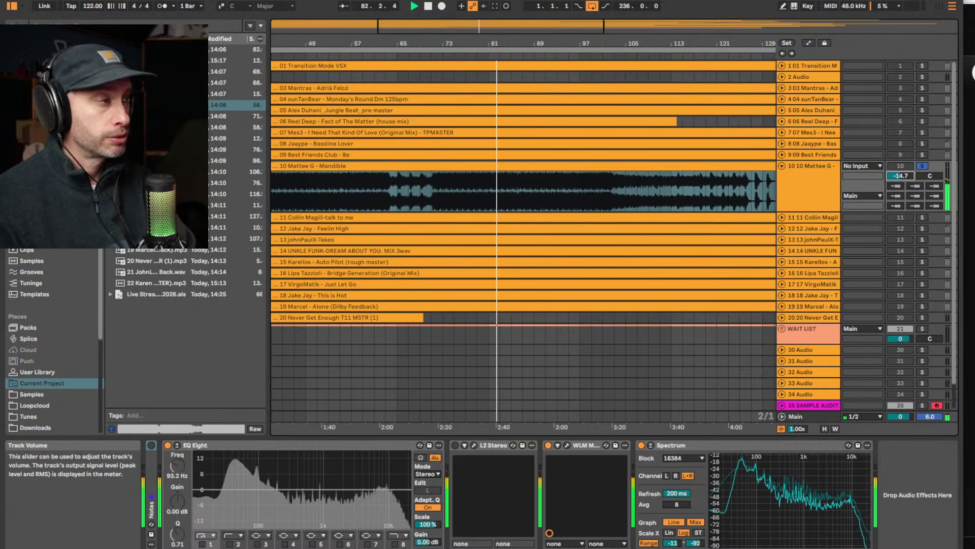
{"action": "key", "text": "Delete"}
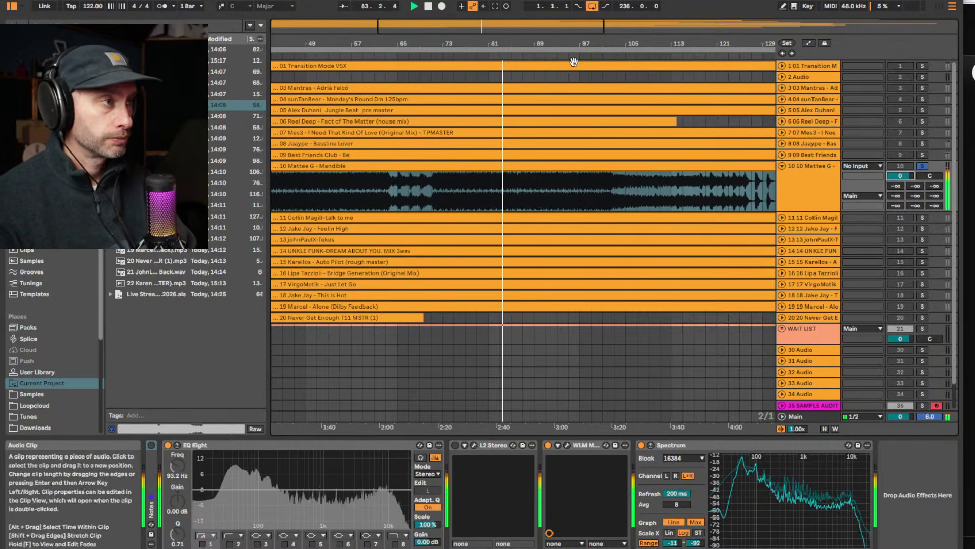
{"action": "left_click_drag", "start_coordinate": [531, 44], "coordinate": [529, 64]}
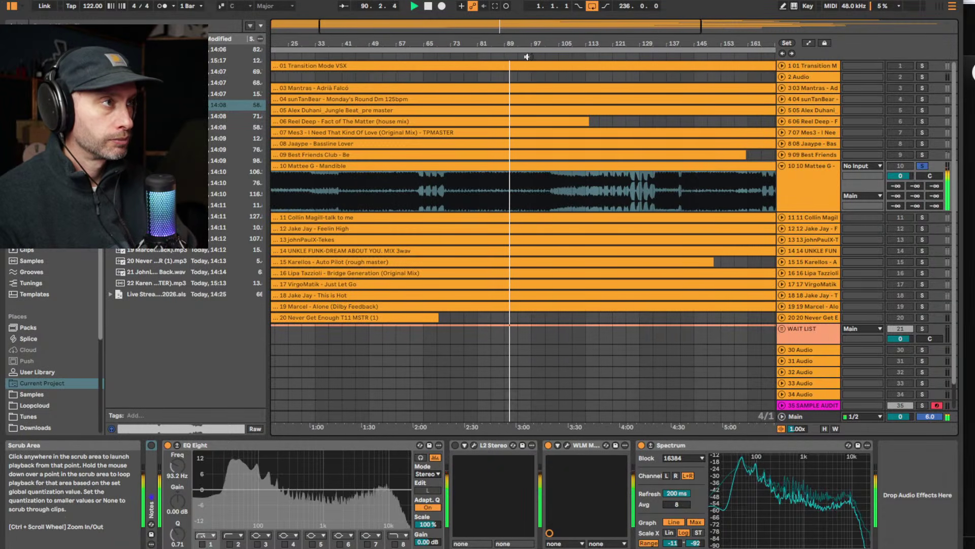
Listen to track 10 from about bar 90 and skip ahead to about bar 120 in the main breakdown
{"action": "left_click_drag", "start_coordinate": [508, 44], "coordinate": [508, 64]}
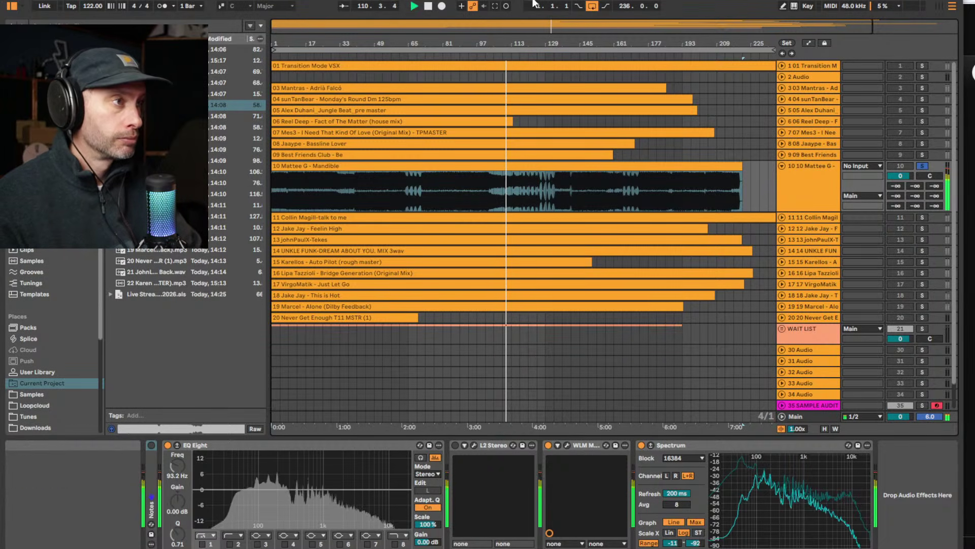
{"action": "scroll", "coordinate": [491, 57], "scroll_direction": "up", "scroll_amount": 3}
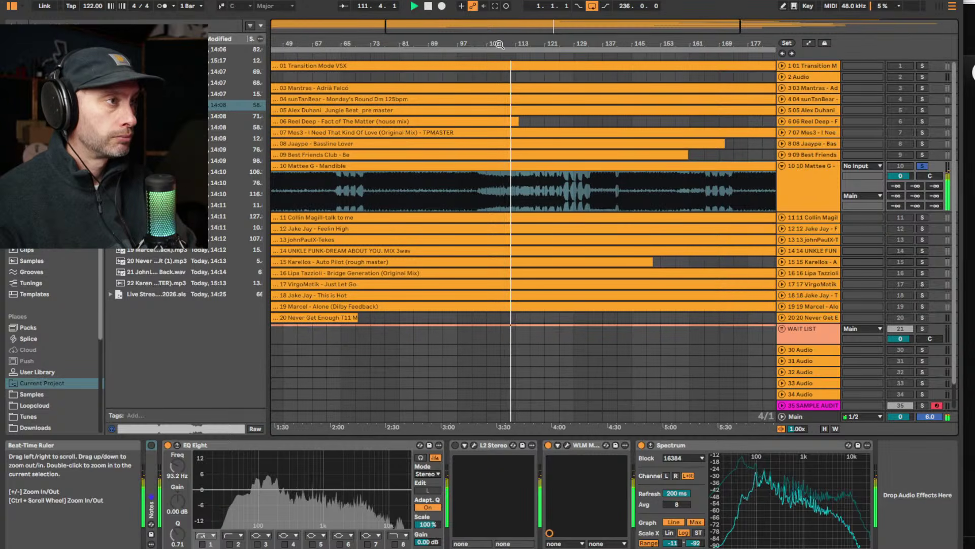
{"action": "left_click", "coordinate": [543, 56]}
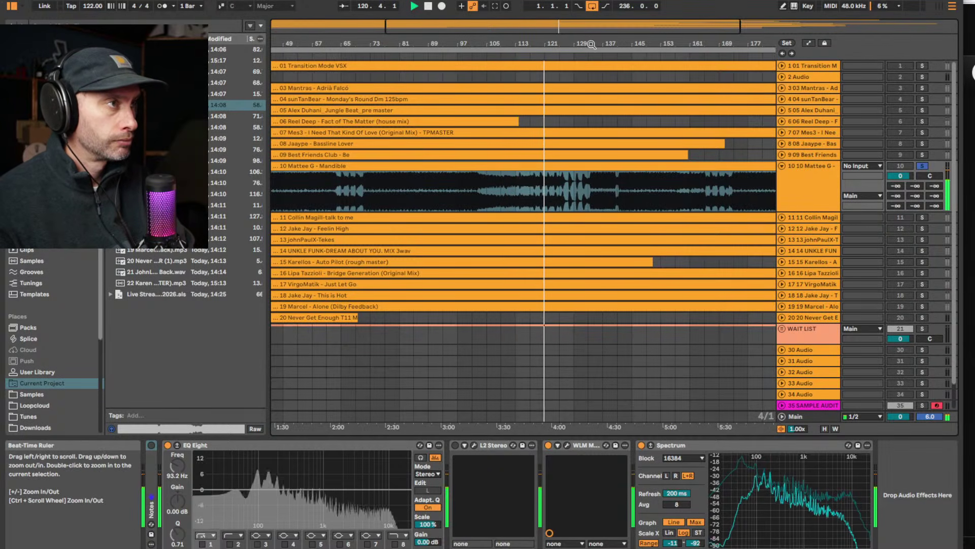
{"action": "left_click_drag", "start_coordinate": [576, 41], "coordinate": [576, 28]}
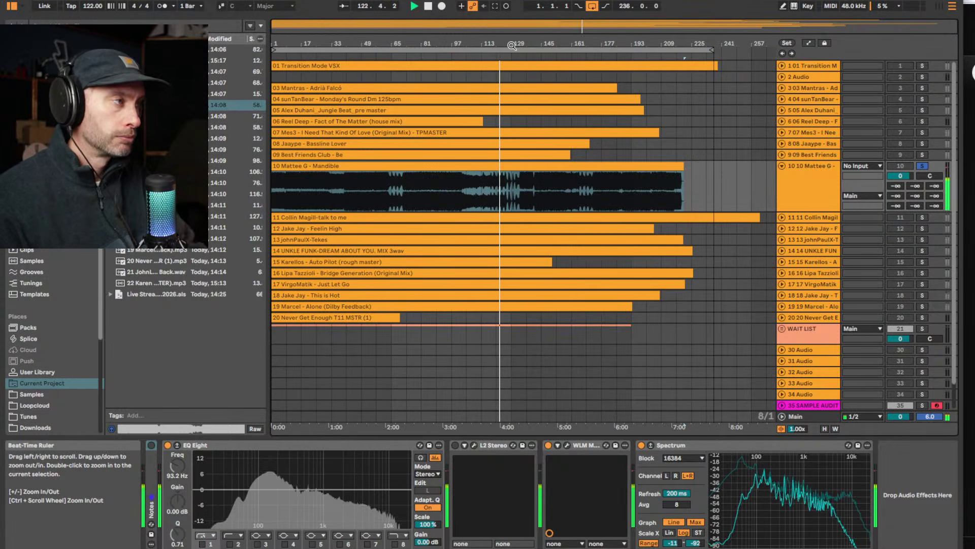
Listen to track 10 from about bar 122 through the drop, skip ahead to about bar 149, and stop playback
{"action": "left_click_drag", "start_coordinate": [515, 43], "coordinate": [514, 56]}
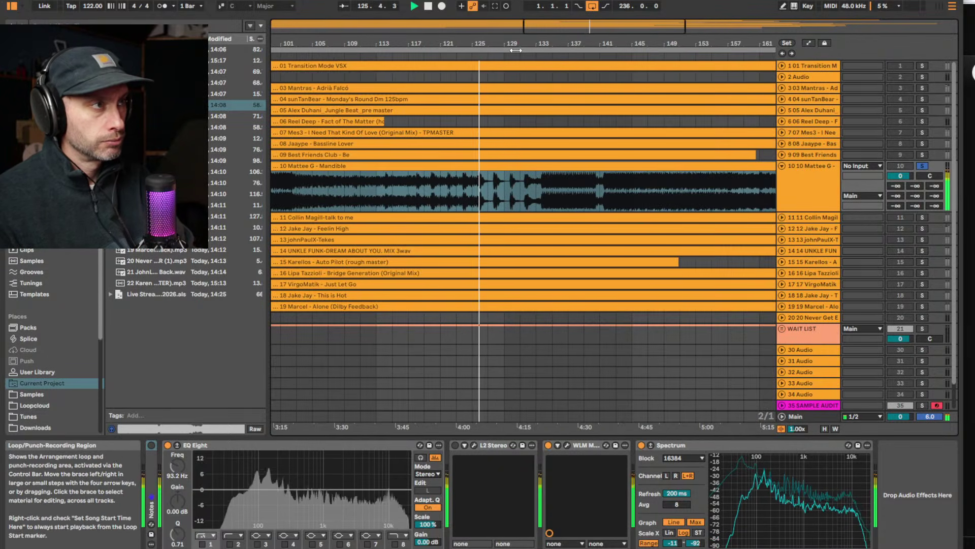
{"action": "mouse_move", "coordinate": [510, 45]}
{"action": "left_mouse_down"}
{"action": "mouse_move", "coordinate": [511, 36]}
{"action": "mouse_move", "coordinate": [513, 44]}
{"action": "left_mouse_up"}
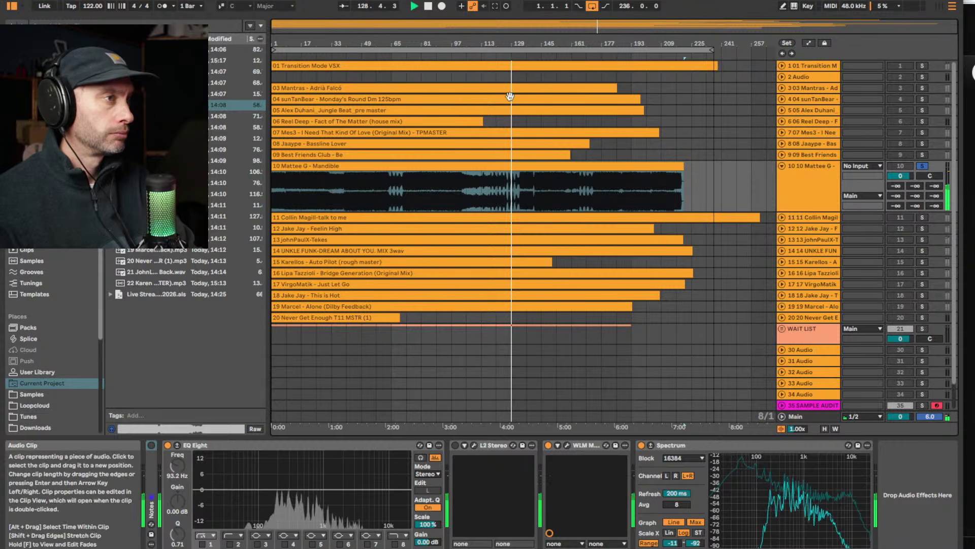
{"action": "left_click_drag", "start_coordinate": [513, 44], "coordinate": [578, 23]}
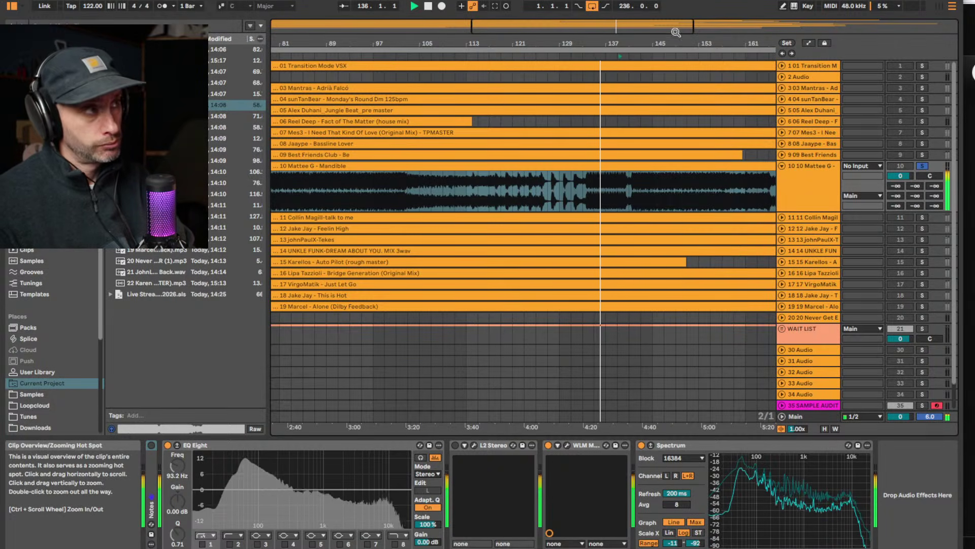
{"action": "left_click_drag", "start_coordinate": [661, 44], "coordinate": [635, 28]}
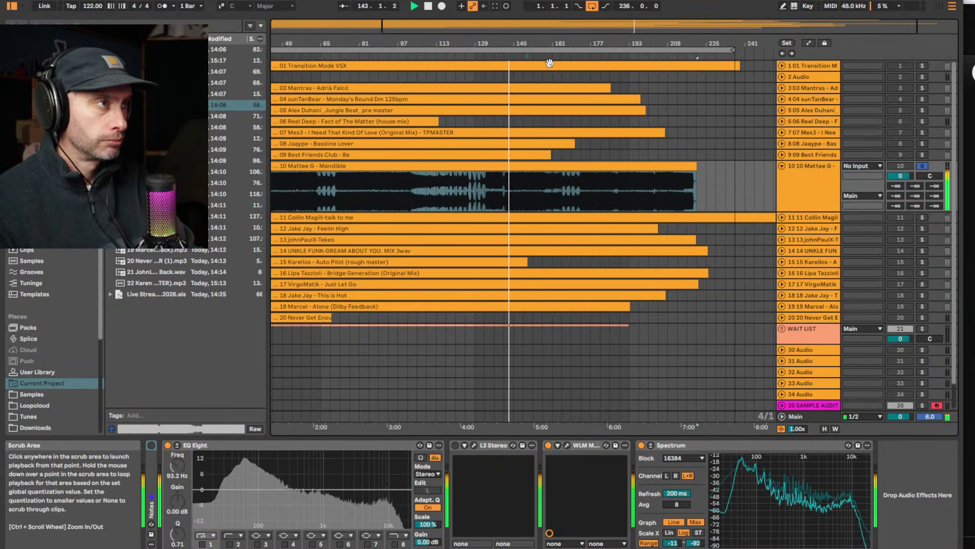
{"action": "left_click", "coordinate": [526, 56]}
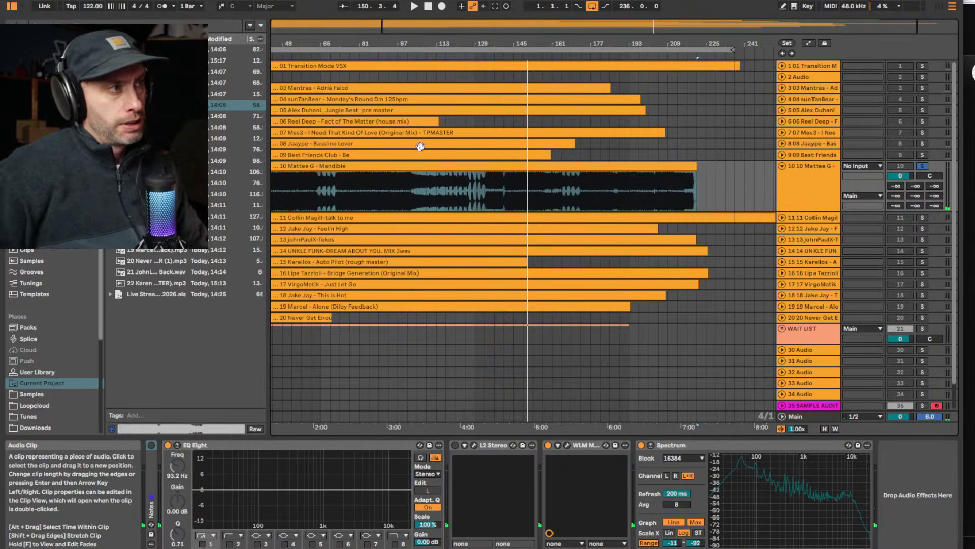
{"action": "key", "text": "space"}
Highlight the short breakdown starting at bar 65 and bars 113 to 133 of the main breakdown on track 10's waveform
{"action": "left_click_drag", "start_coordinate": [467, 189], "coordinate": [447, 193]}
{"action": "left_click_drag", "start_coordinate": [338, 188], "coordinate": [318, 188]}
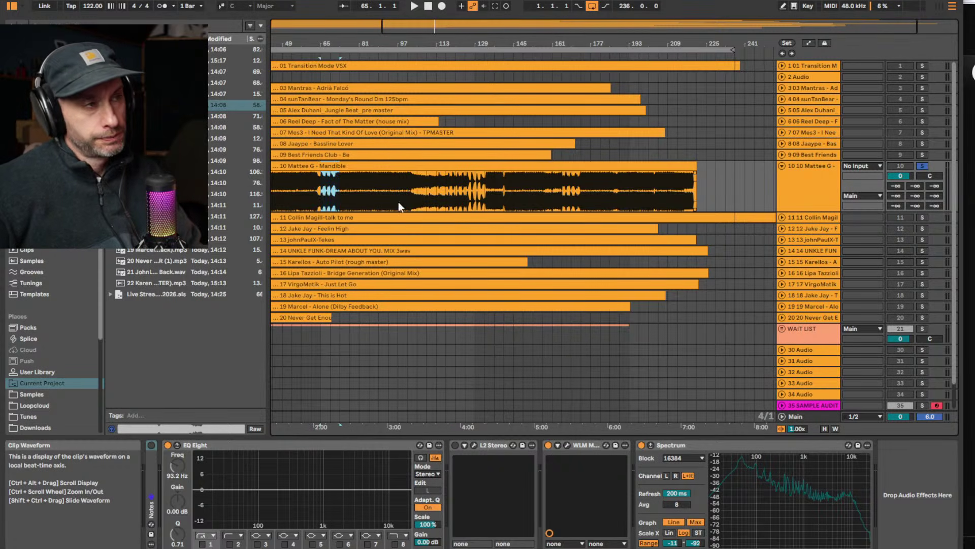
{"action": "left_click", "coordinate": [437, 191]}
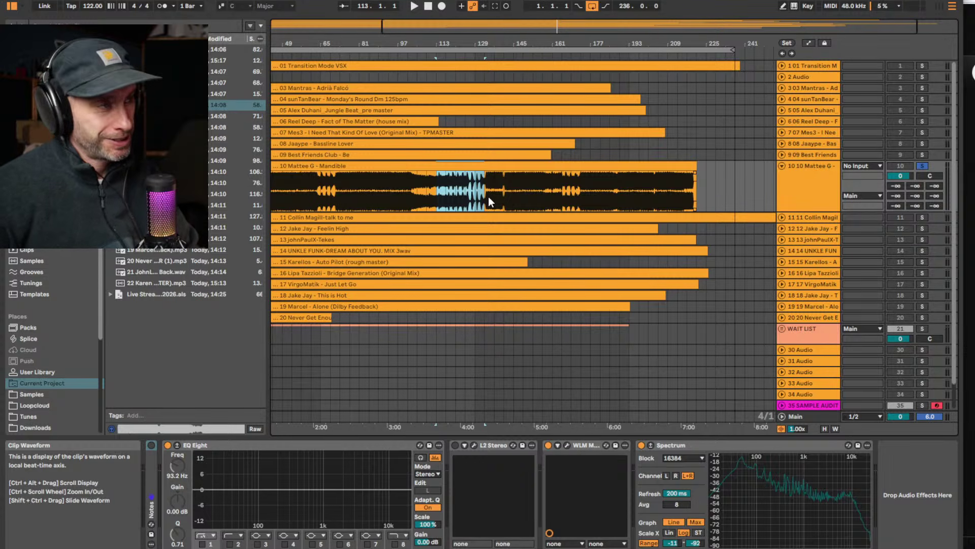
{"action": "left_click_drag", "start_coordinate": [488, 196], "coordinate": [433, 197]}
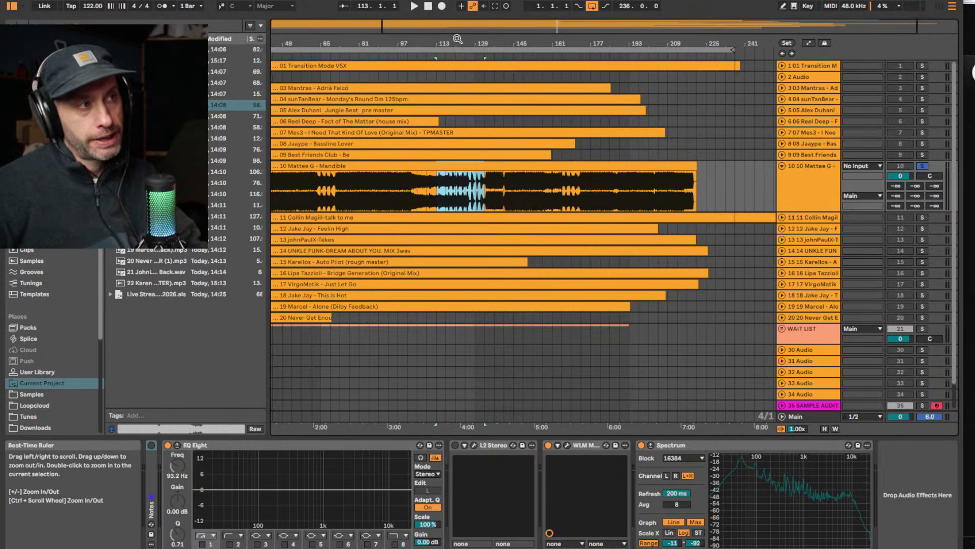
Examine track 10's build from bar 113 to 133 up close and place the cursor at bar 134, after the drop begins
{"action": "left_click", "coordinate": [488, 187]}
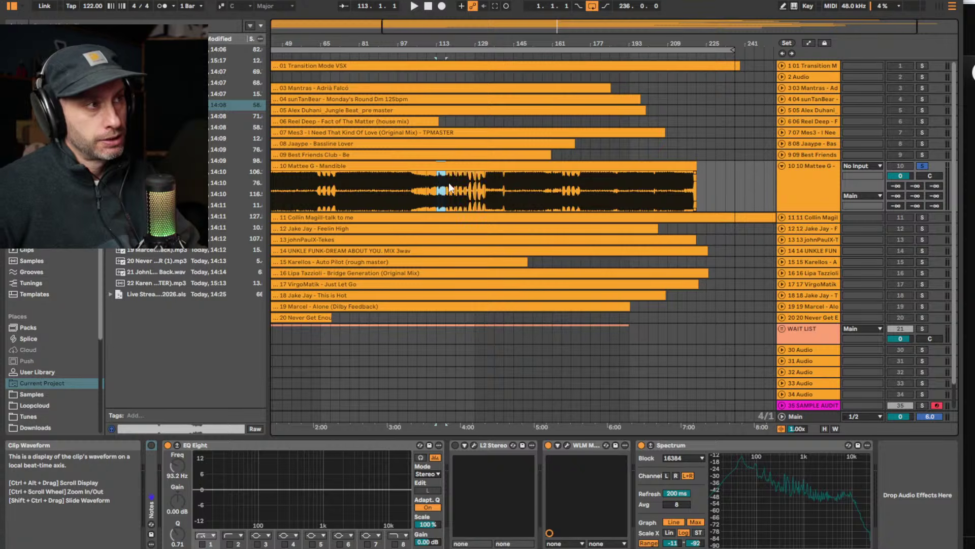
{"action": "left_click_drag", "start_coordinate": [455, 45], "coordinate": [455, 101]}
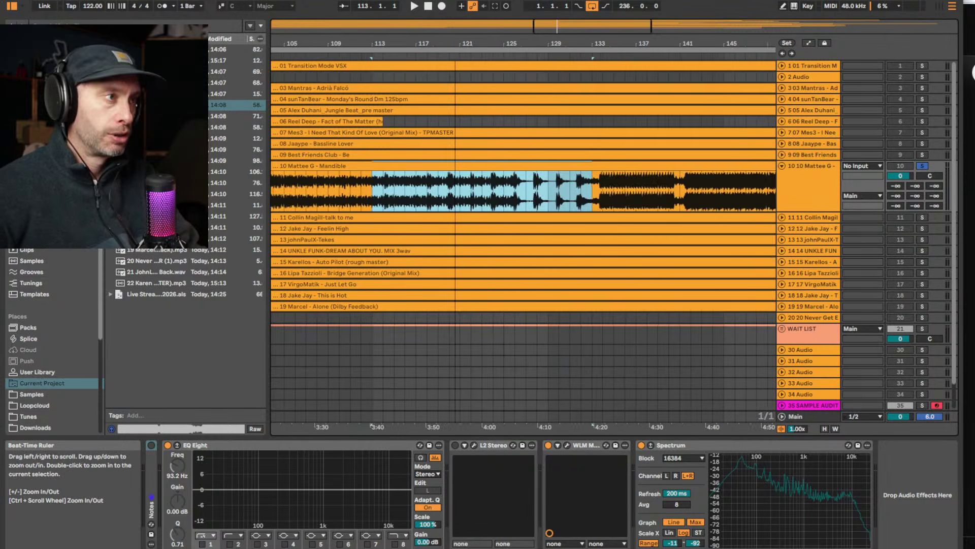
{"action": "left_click", "coordinate": [601, 194]}
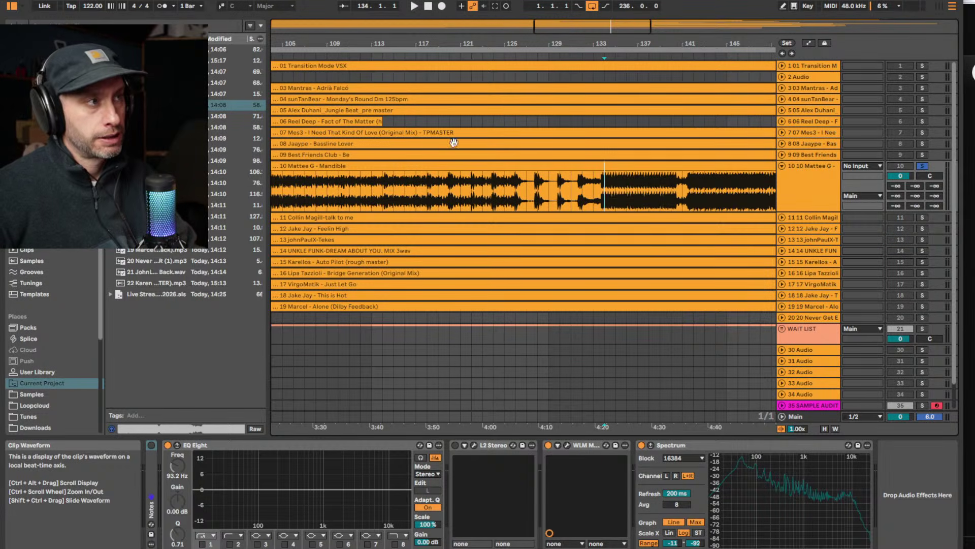
{"action": "left_click_drag", "start_coordinate": [490, 44], "coordinate": [490, 25]}
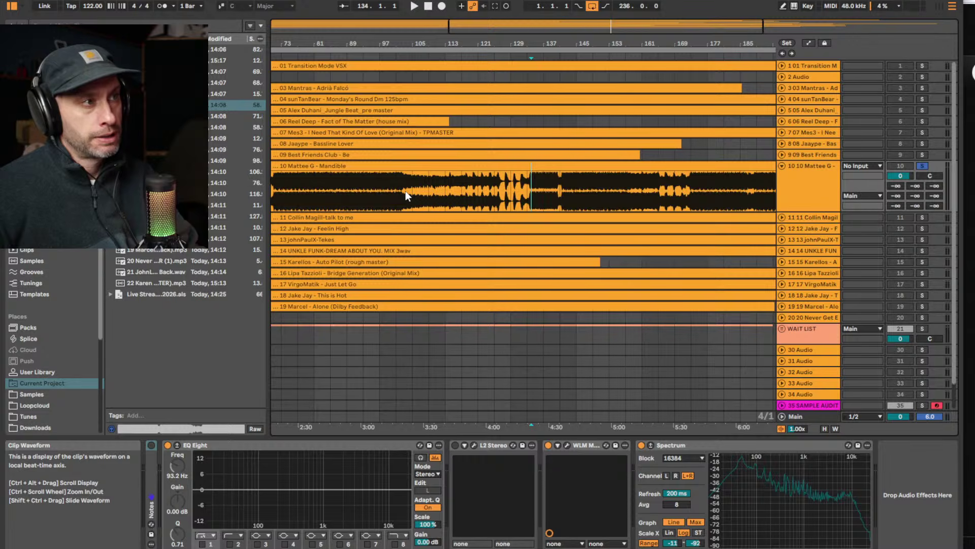
Mark the whole main breakdown from bar 101 to 133, and narrow the selection to bars 113 to 133 and bars 113 to 117
{"action": "left_click_drag", "start_coordinate": [405, 191], "coordinate": [556, 194]}
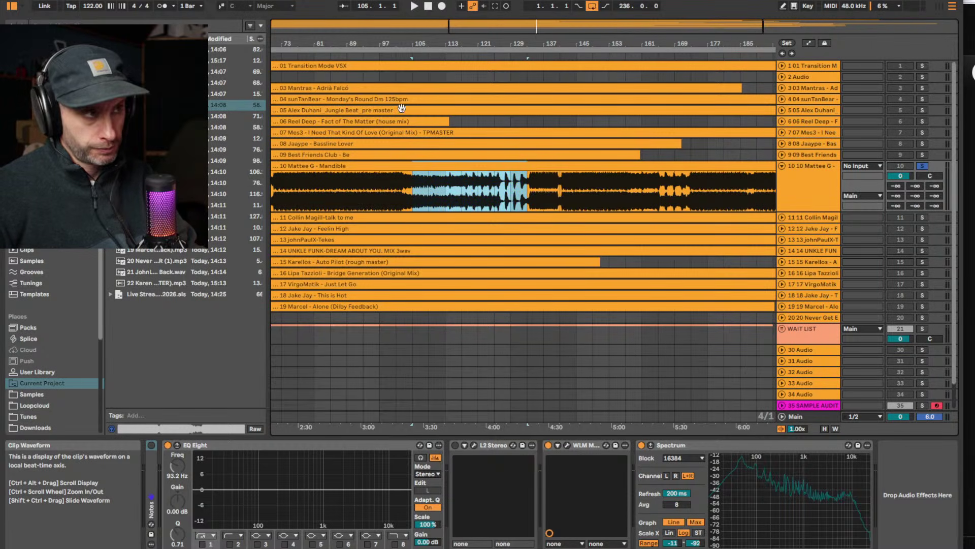
{"action": "left_click_drag", "start_coordinate": [434, 45], "coordinate": [434, 24]}
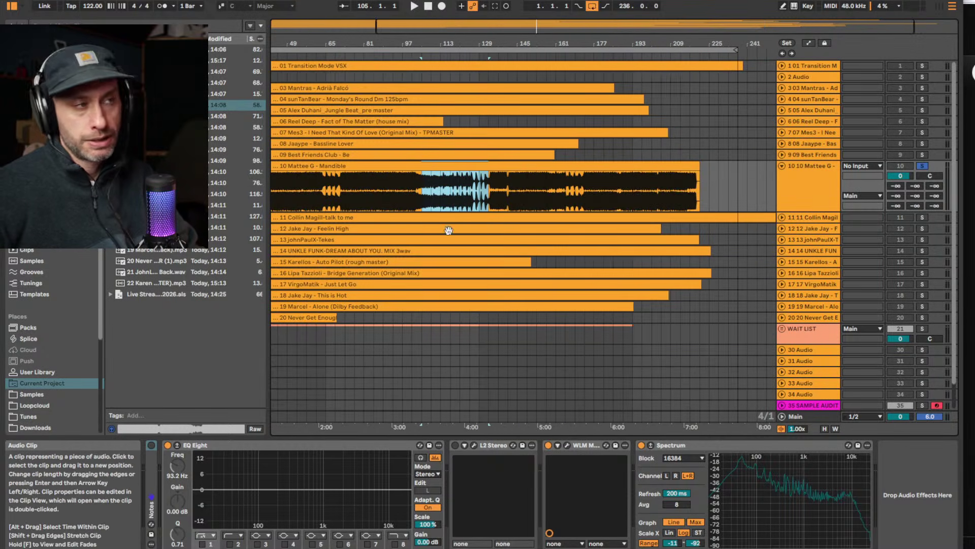
{"action": "mouse_move", "coordinate": [422, 190]}
{"action": "left_mouse_down"}
{"action": "mouse_move", "coordinate": [464, 190]}
{"action": "mouse_move", "coordinate": [416, 186]}
{"action": "left_mouse_up"}
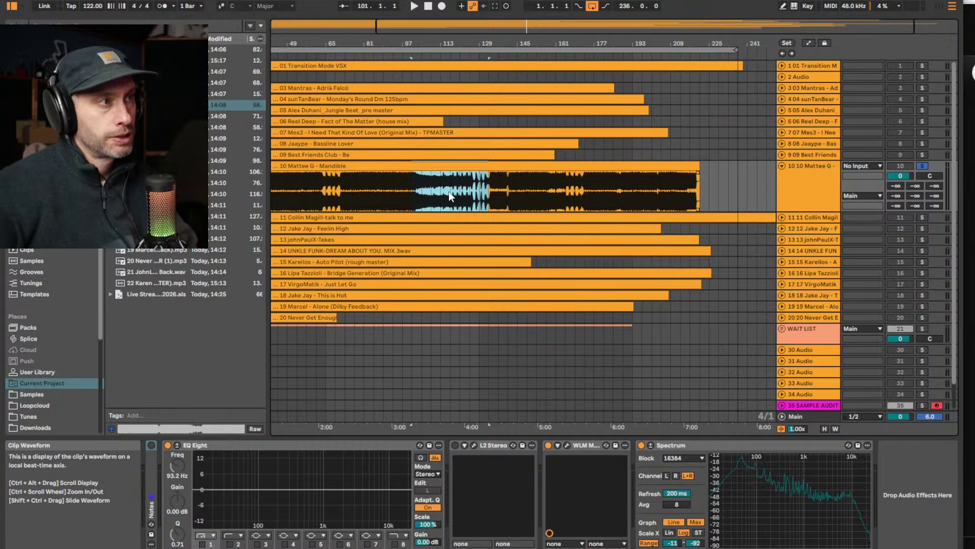
{"action": "left_click_drag", "start_coordinate": [449, 191], "coordinate": [489, 193]}
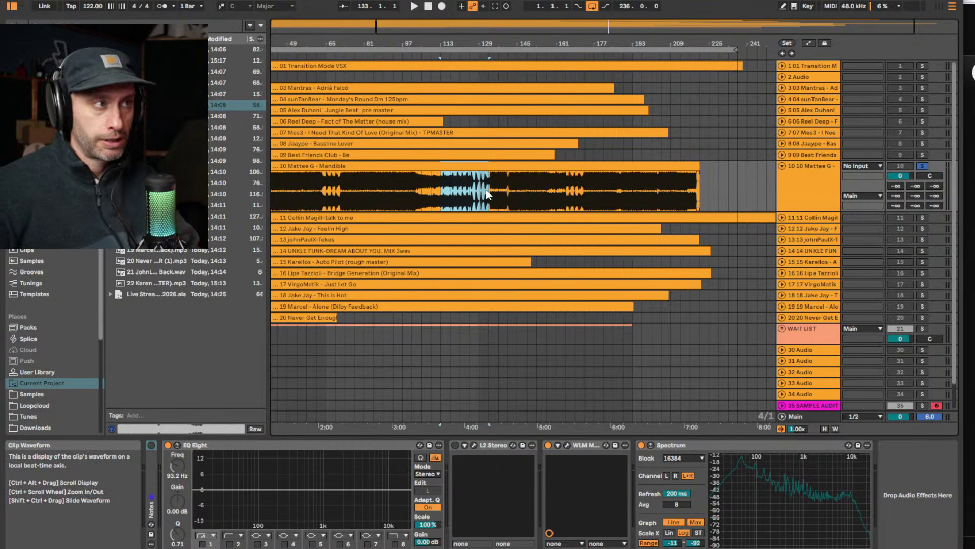
{"action": "left_click_drag", "start_coordinate": [486, 190], "coordinate": [444, 193]}
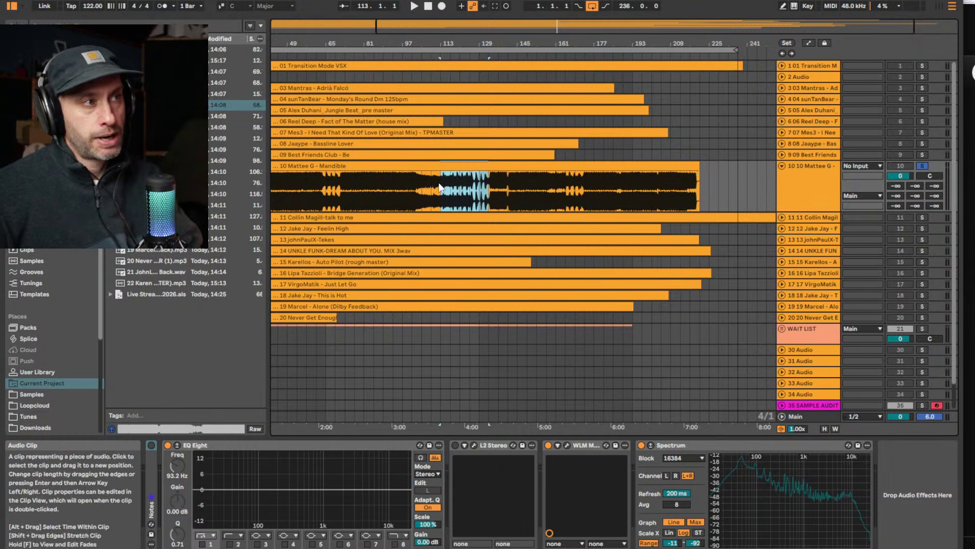
{"action": "left_click_drag", "start_coordinate": [439, 171], "coordinate": [450, 183]}
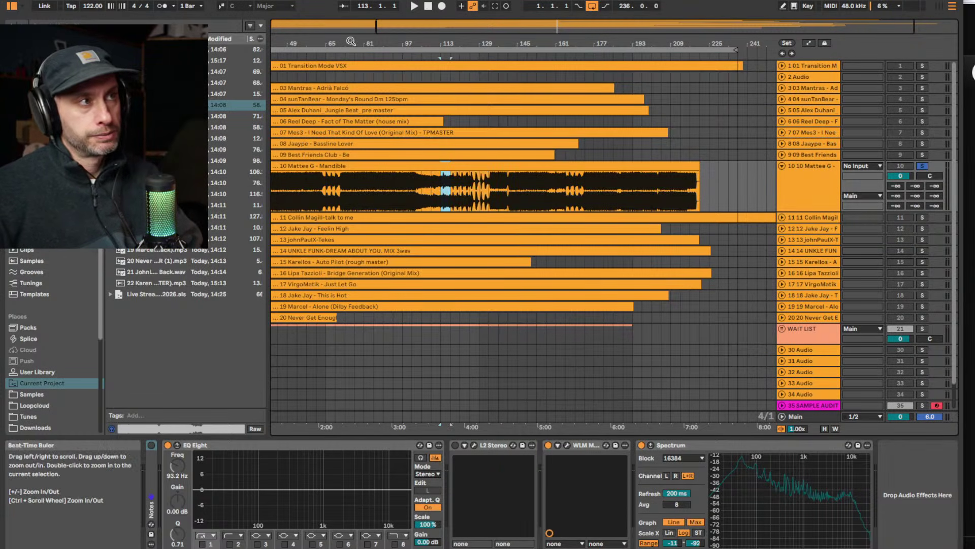
{"action": "left_click_drag", "start_coordinate": [350, 41], "coordinate": [364, 42]}
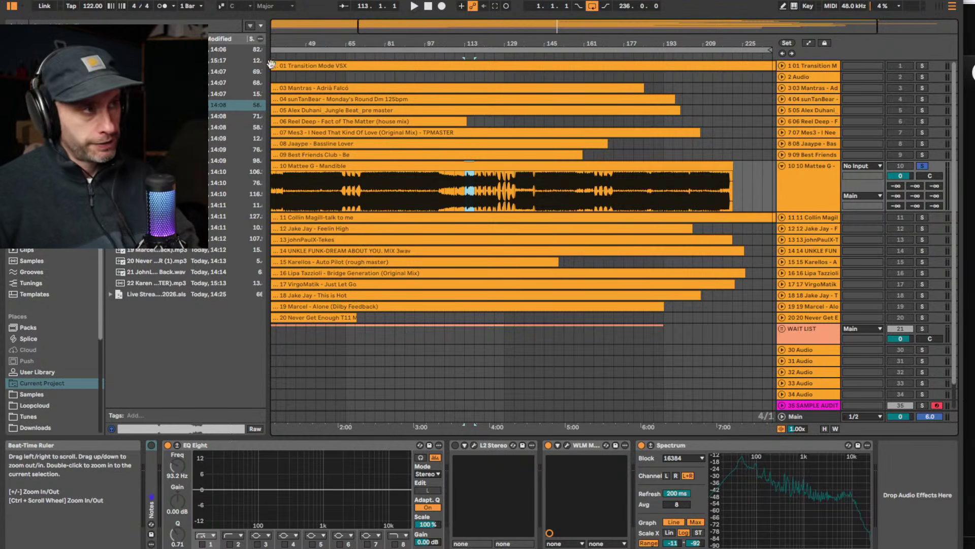
Compare track 10's sections by selecting bars 81 to 97, the main breakdown, bars 133 to 145, and bars 105 to 145
{"action": "left_click", "coordinate": [390, 201]}
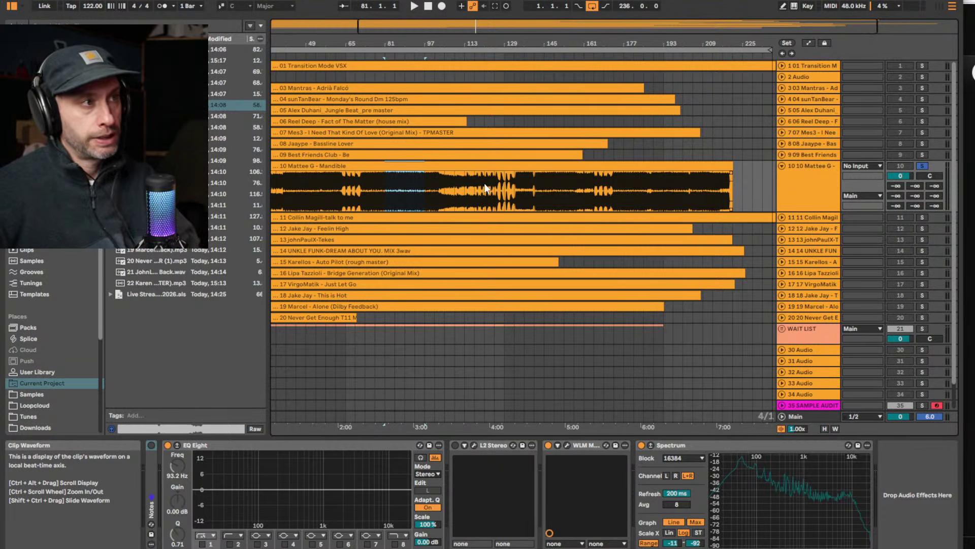
{"action": "left_click", "coordinate": [459, 188]}
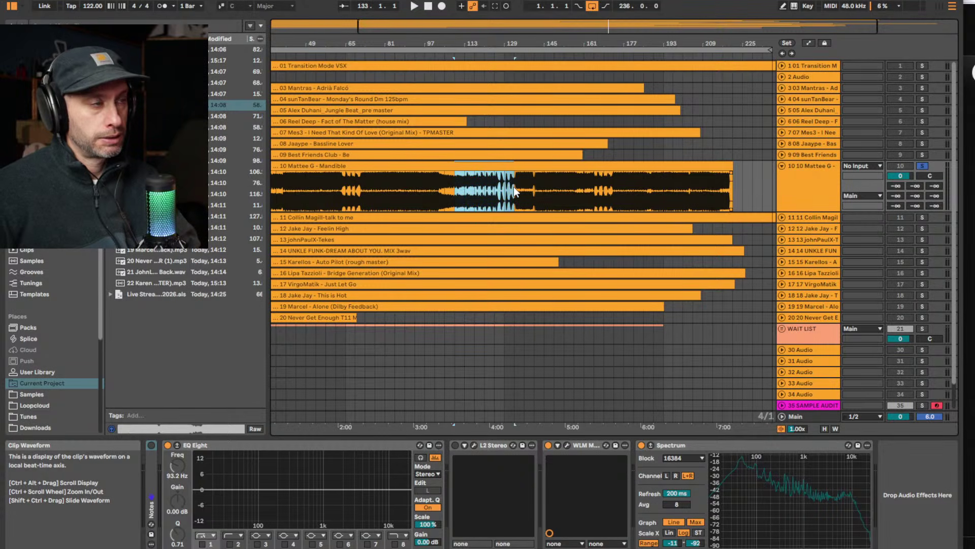
{"action": "left_click_drag", "start_coordinate": [467, 193], "coordinate": [547, 194]}
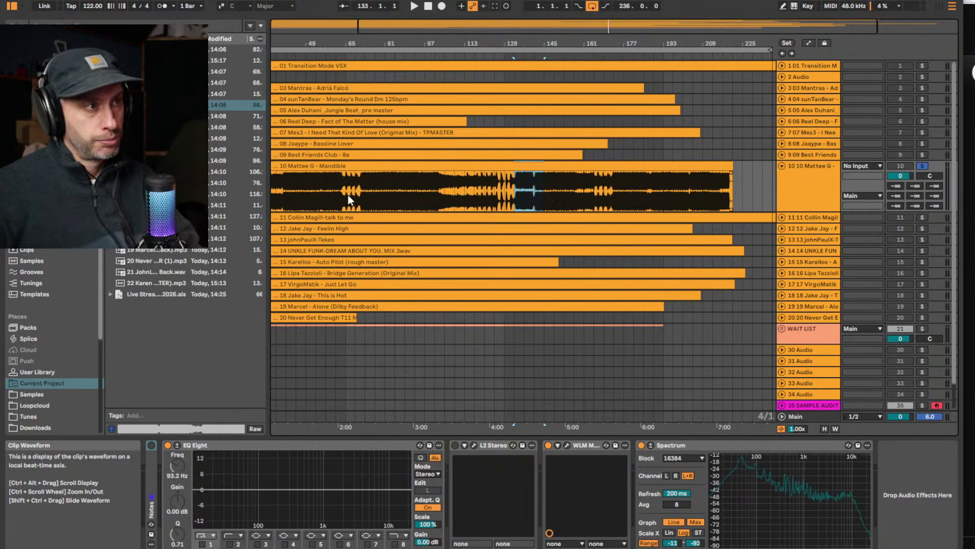
{"action": "left_click_drag", "start_coordinate": [348, 194], "coordinate": [545, 195]}
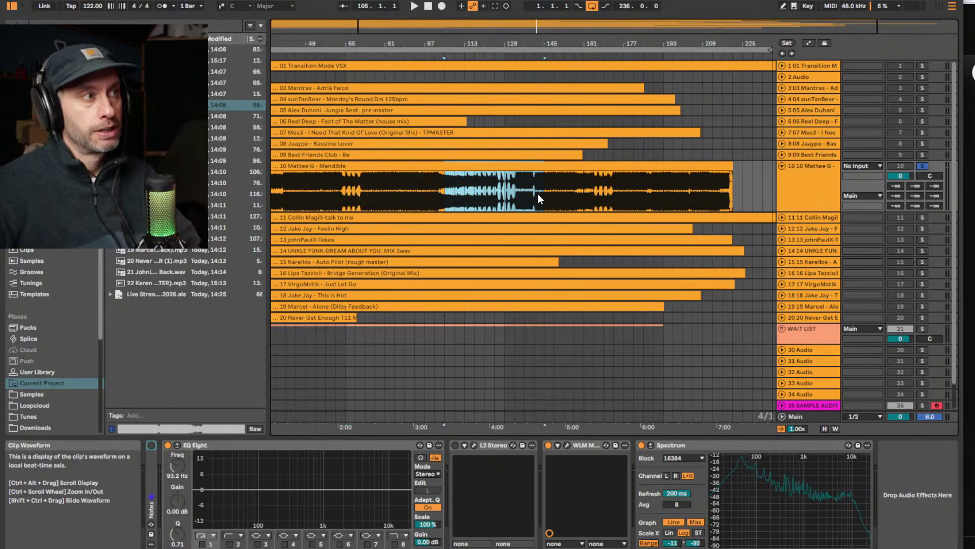
Highlight the stretch from the main drop to the last breakdown, selecting bars 129 to 173, 133 to 173, and 153 to 169
{"action": "left_click_drag", "start_coordinate": [504, 197], "coordinate": [602, 204]}
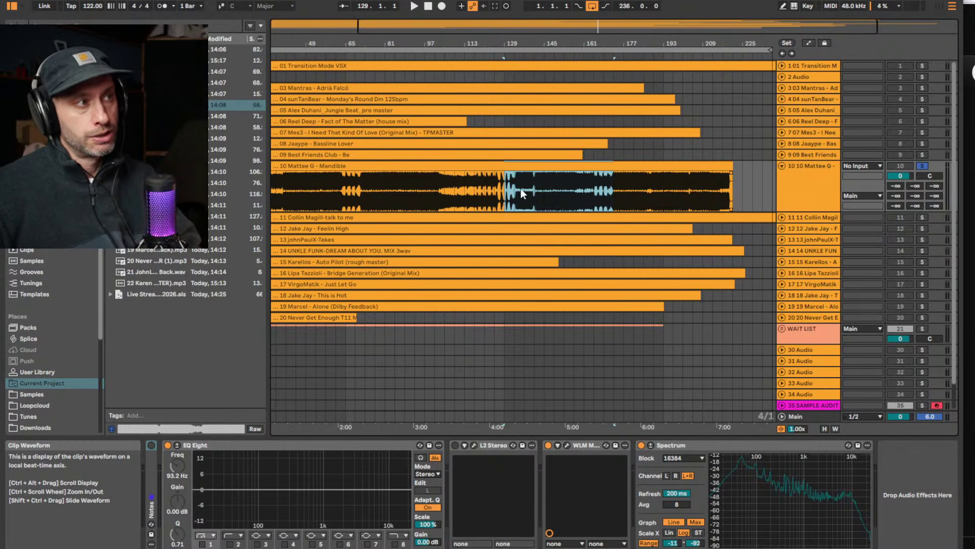
{"action": "left_click", "coordinate": [575, 190]}
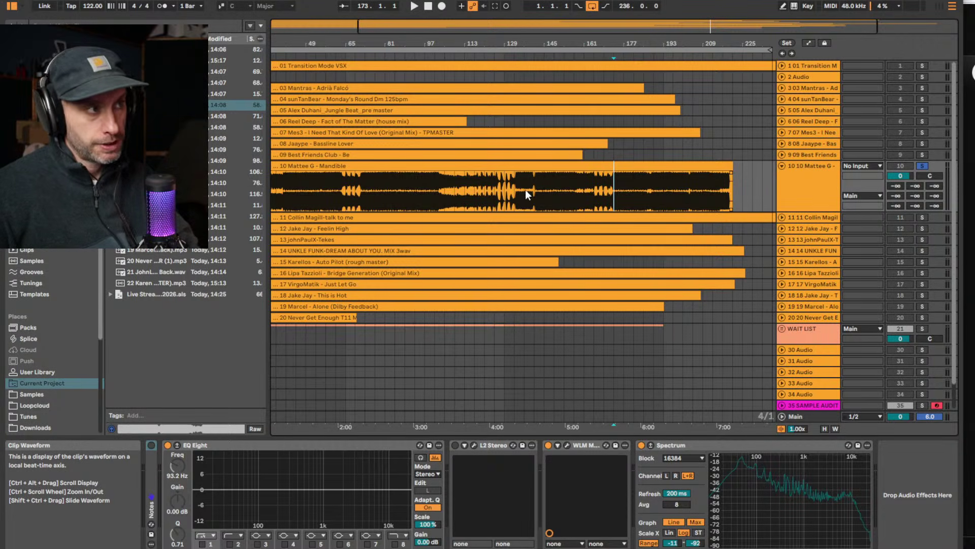
{"action": "left_click_drag", "start_coordinate": [515, 187], "coordinate": [545, 191]}
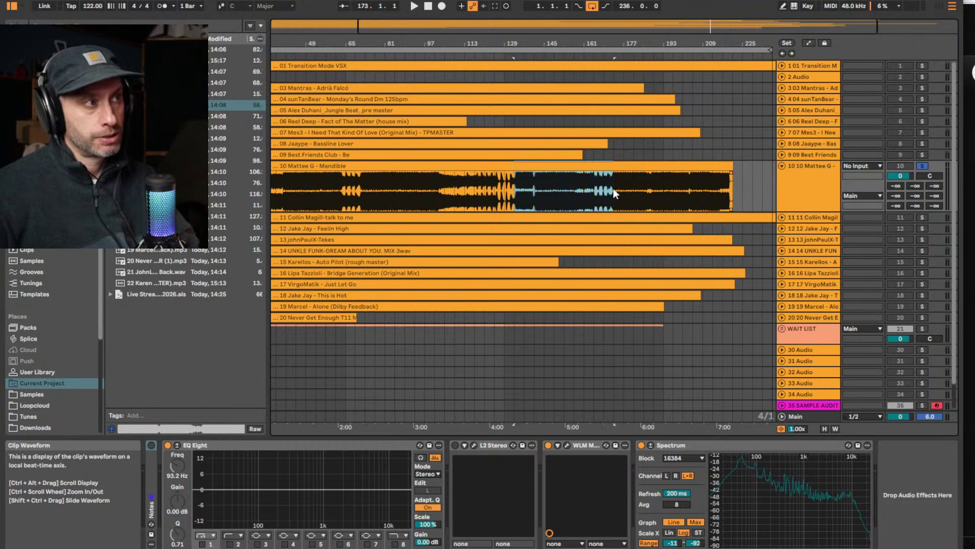
{"action": "mouse_move", "coordinate": [613, 188]}
{"action": "left_mouse_down"}
{"action": "mouse_move", "coordinate": [529, 192]}
{"action": "mouse_move", "coordinate": [610, 186]}
{"action": "mouse_move", "coordinate": [584, 187]}
{"action": "mouse_move", "coordinate": [599, 192]}
{"action": "left_mouse_up"}
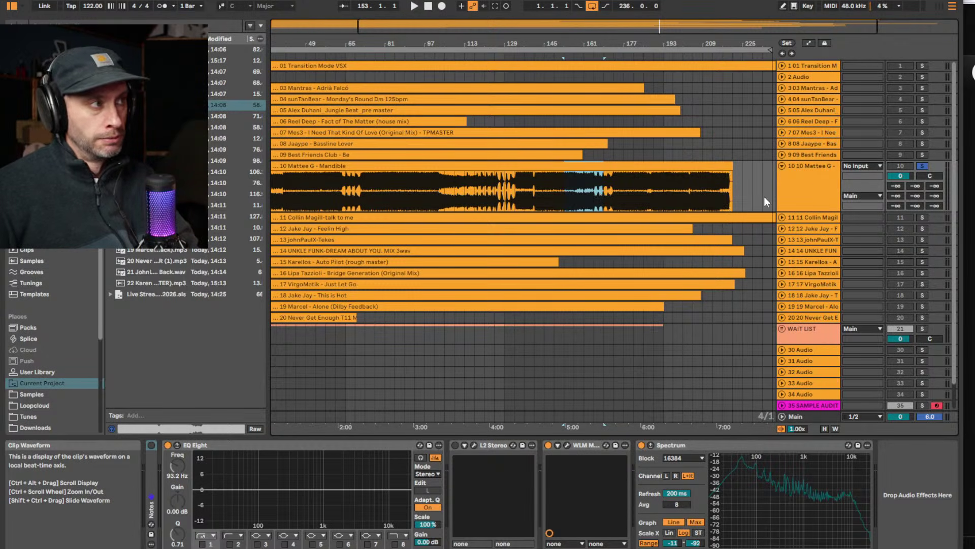
Select track 10's last breakdown at bars 161 to 173, and play from about bar 152, skipping to about bar 162
{"action": "left_click", "coordinate": [815, 178]}
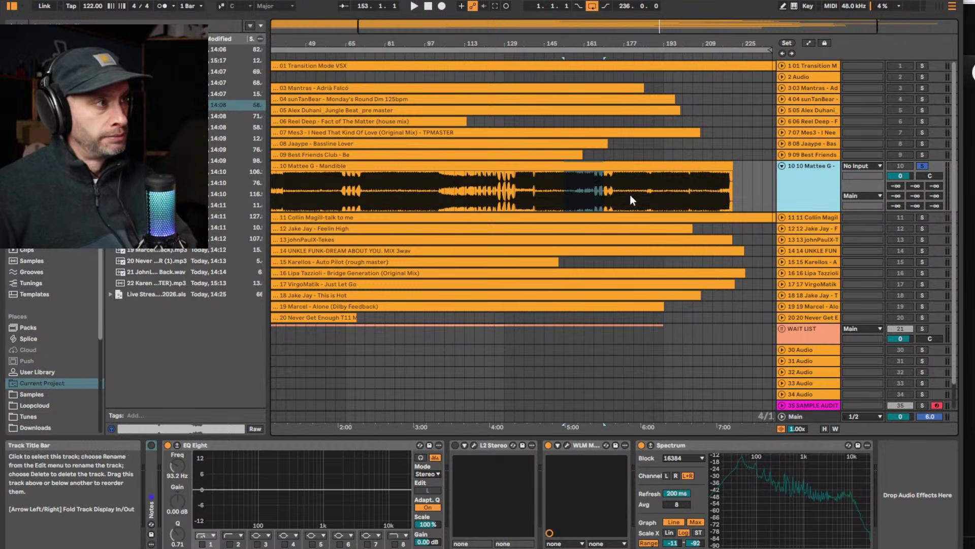
{"action": "left_click", "coordinate": [603, 192]}
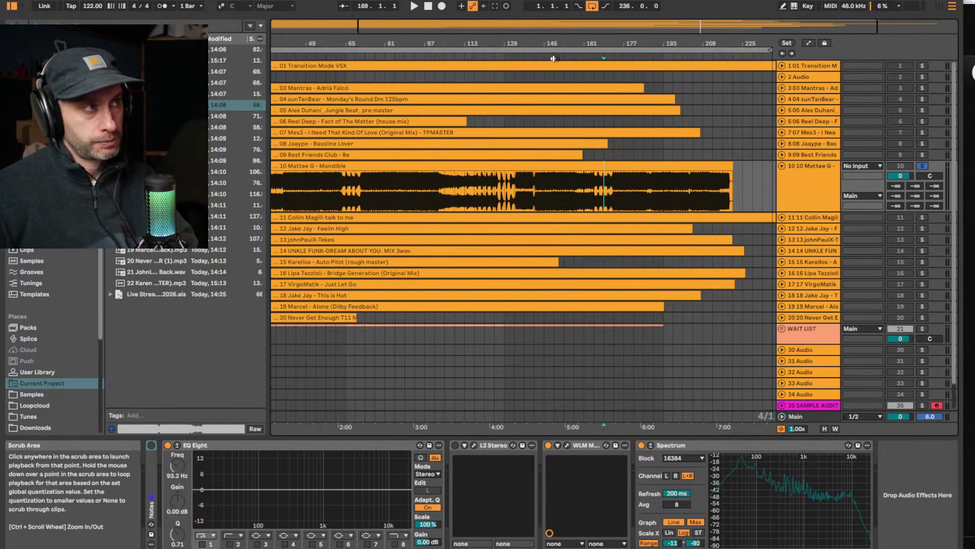
{"action": "left_click_drag", "start_coordinate": [611, 188], "coordinate": [612, 188]}
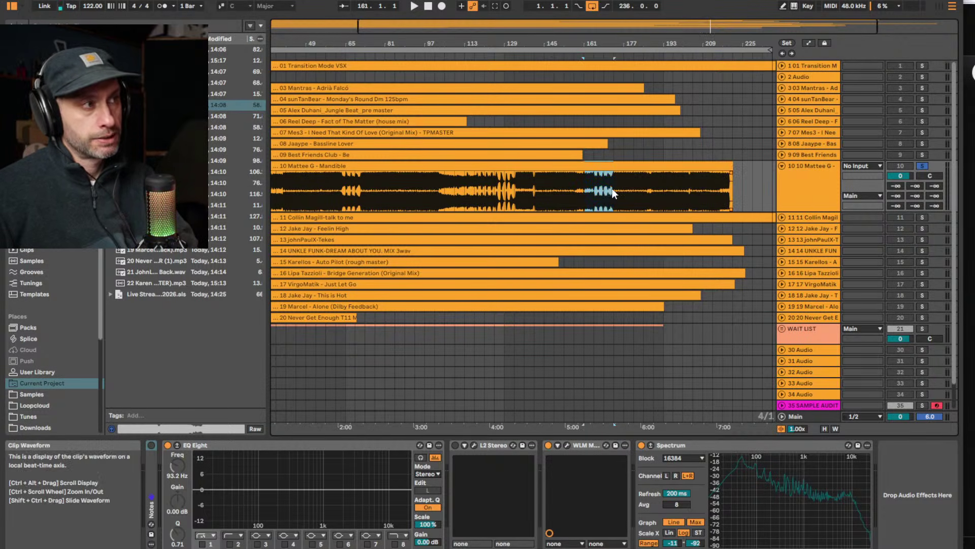
{"action": "left_click", "coordinate": [562, 55]}
{"action": "left_click", "coordinate": [587, 56]}
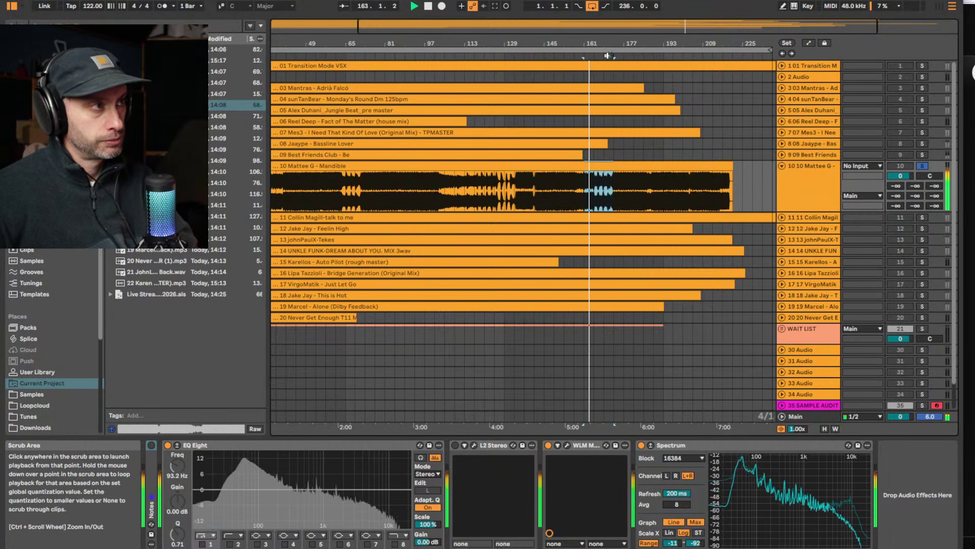
Finish listening to track 10's last breakdown, skipping to about bar 171 and stopping, and select the whole clip
{"action": "left_click", "coordinate": [612, 57]}
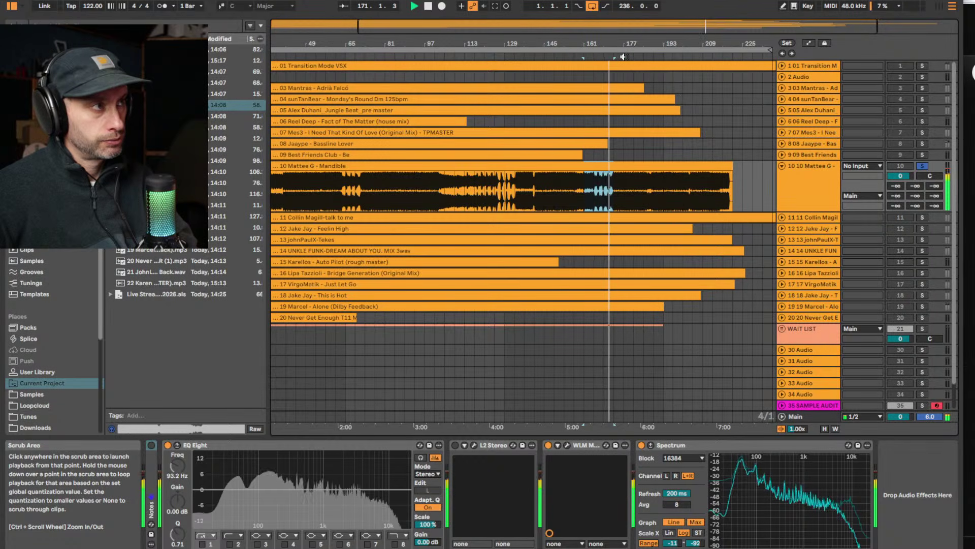
{"action": "left_click", "coordinate": [660, 58]}
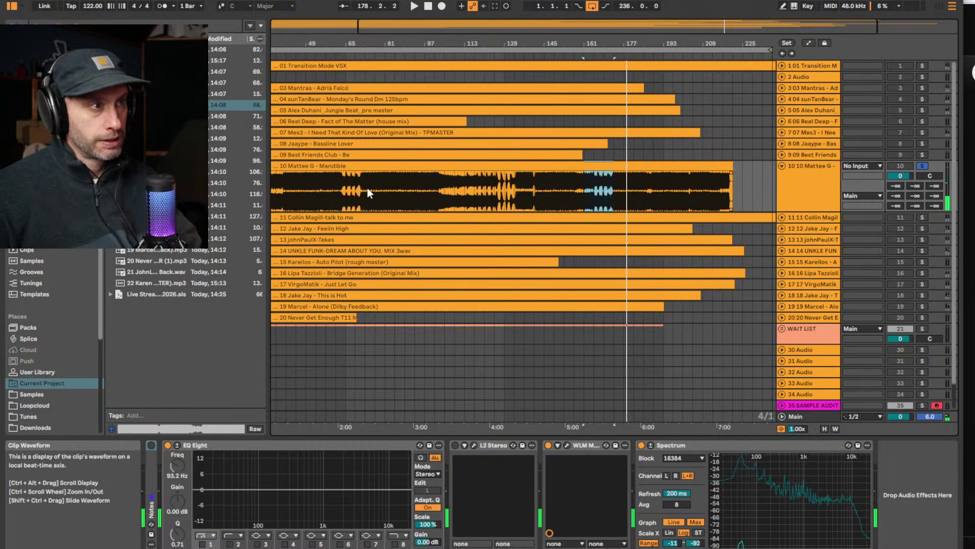
{"action": "left_click", "coordinate": [324, 167]}
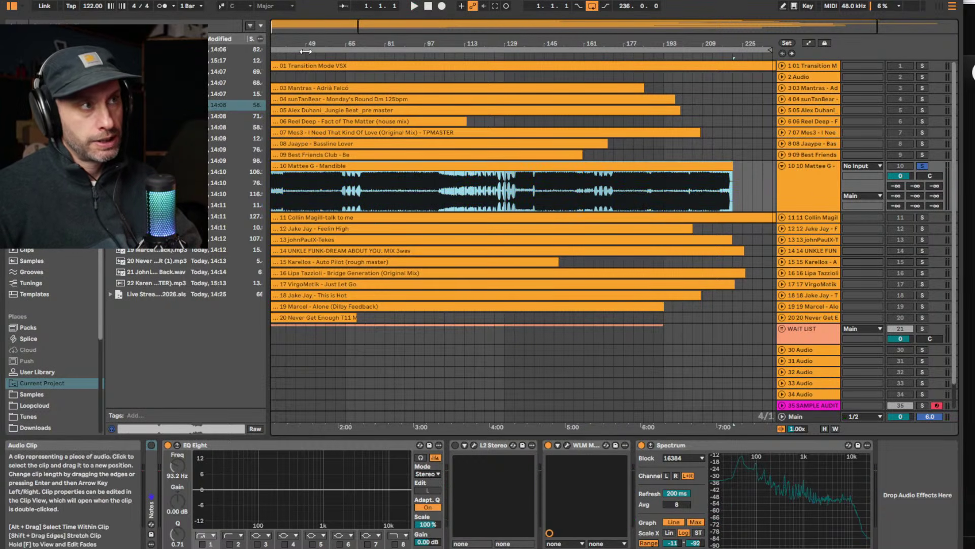
{"action": "left_click_drag", "start_coordinate": [313, 44], "coordinate": [366, 39]}
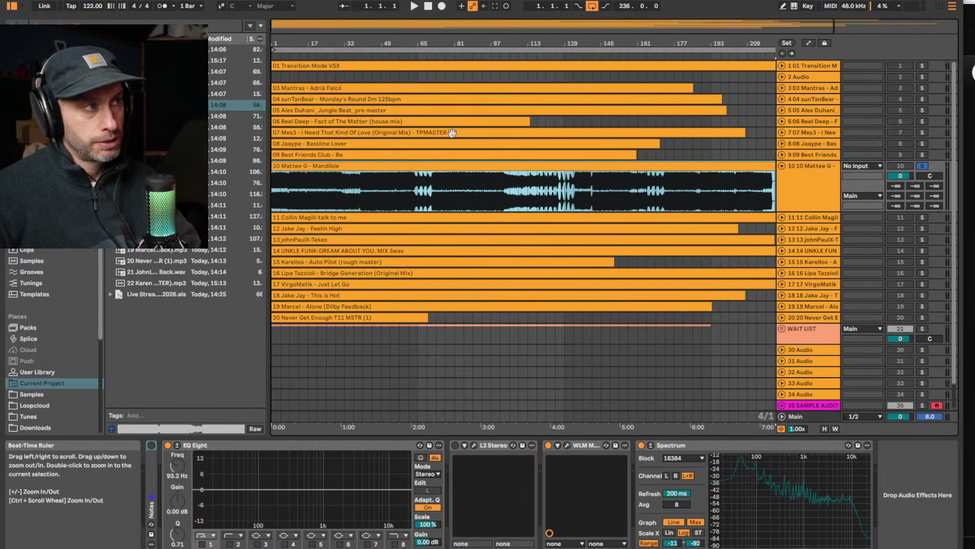
{"action": "left_click_drag", "start_coordinate": [770, 186], "coordinate": [283, 182]}
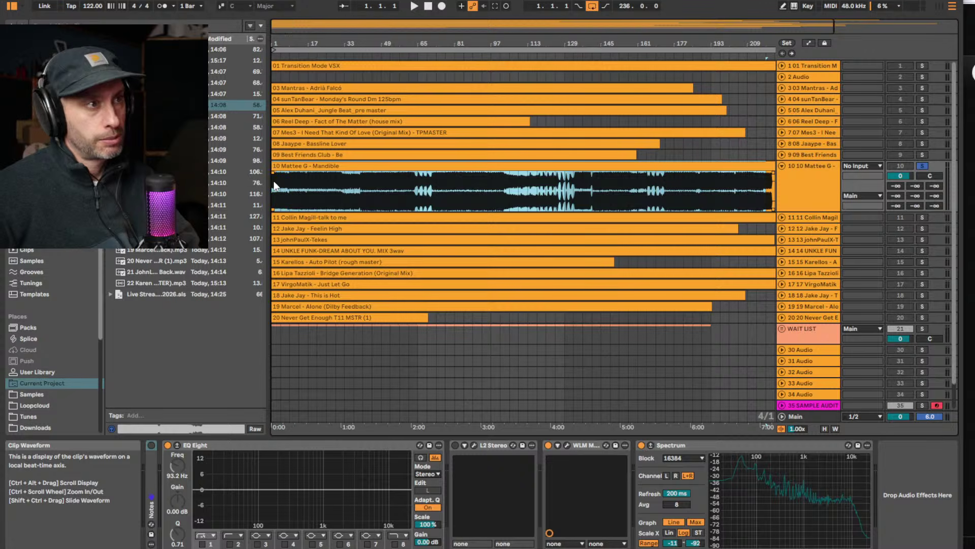
Collapse track 10 and expand track 11 "talk to me" to show its waveform
{"action": "left_click", "coordinate": [819, 194]}
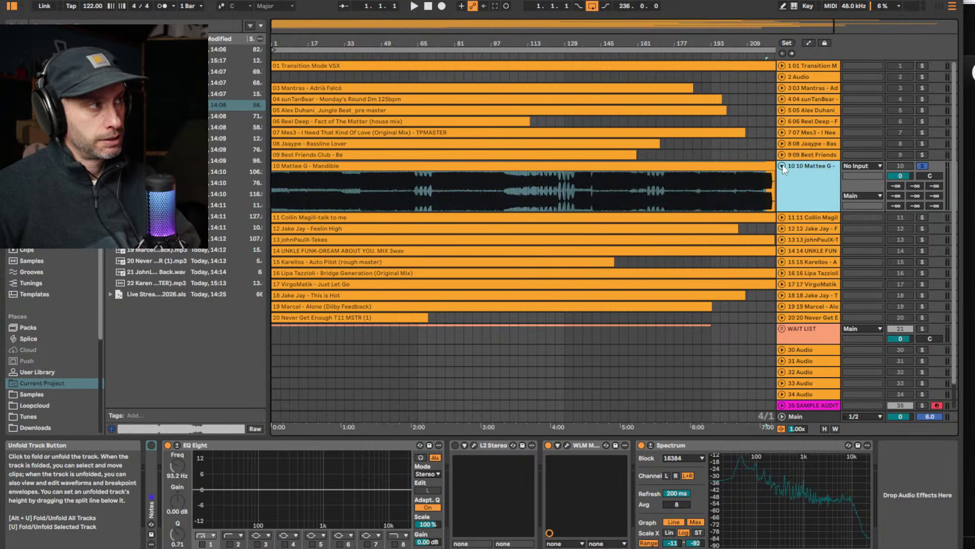
{"action": "left_click", "coordinate": [783, 165]}
{"action": "left_click", "coordinate": [810, 174]}
{"action": "left_click", "coordinate": [782, 177]}
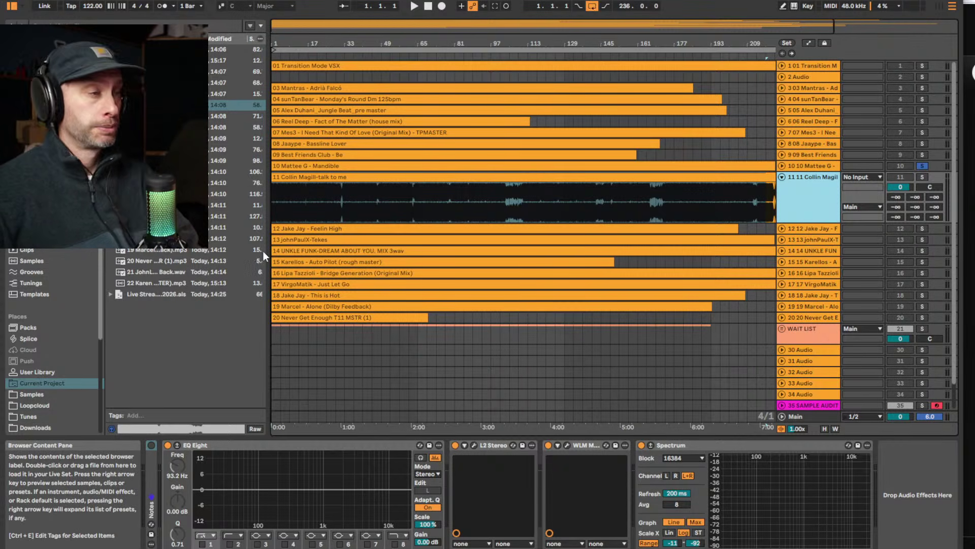
Highlight track 11's sections at bars 53 to 89 and bars 97 to 121
{"action": "left_click_drag", "start_coordinate": [391, 209], "coordinate": [478, 202]}
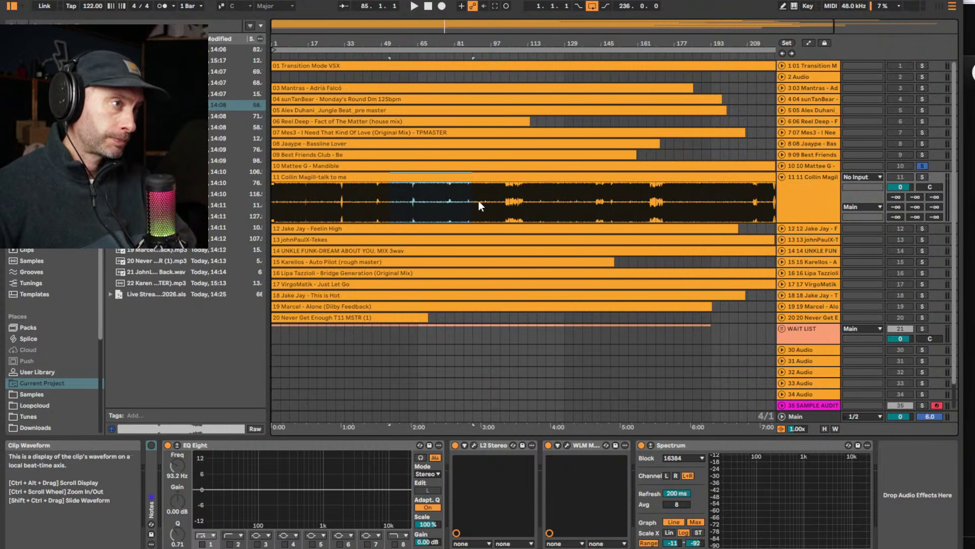
{"action": "left_click", "coordinate": [492, 202]}
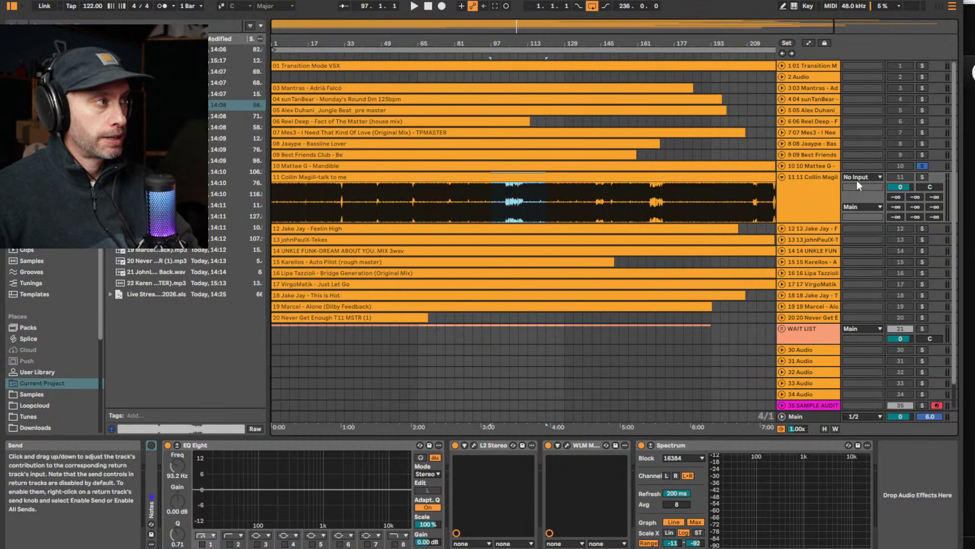
{"action": "left_click", "coordinate": [811, 183]}
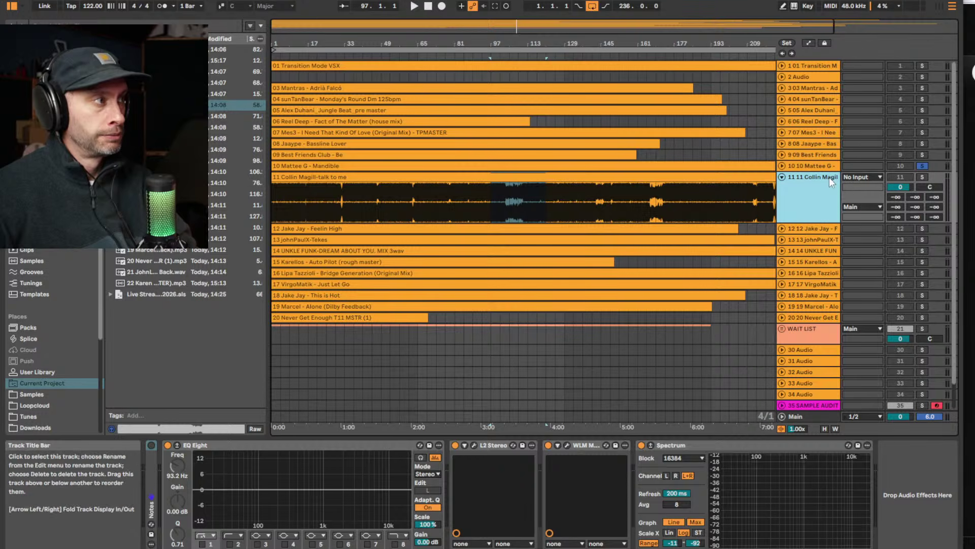
Solo track 11 and play it from the start, skipping to about bar 11
{"action": "left_click", "coordinate": [923, 177]}
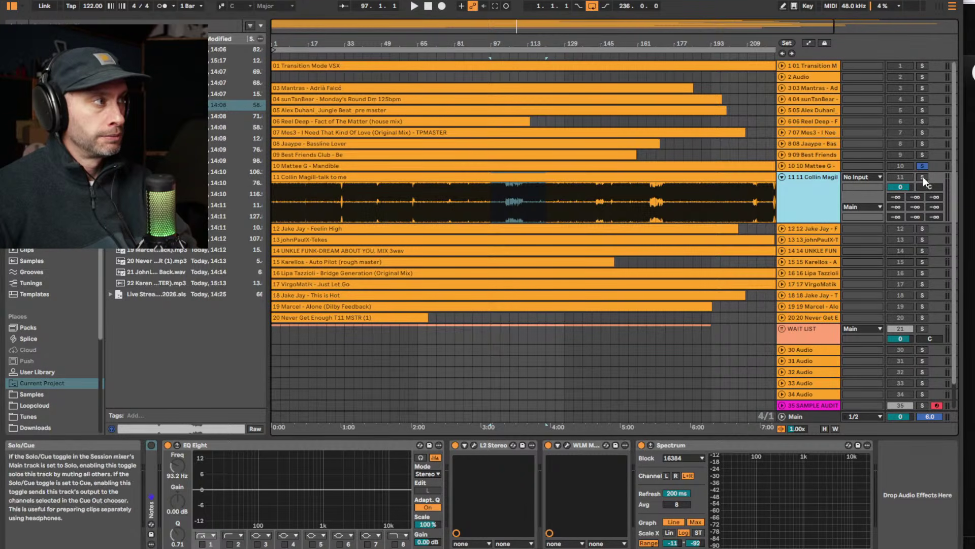
{"action": "left_click", "coordinate": [299, 177]}
{"action": "key", "text": "space"}
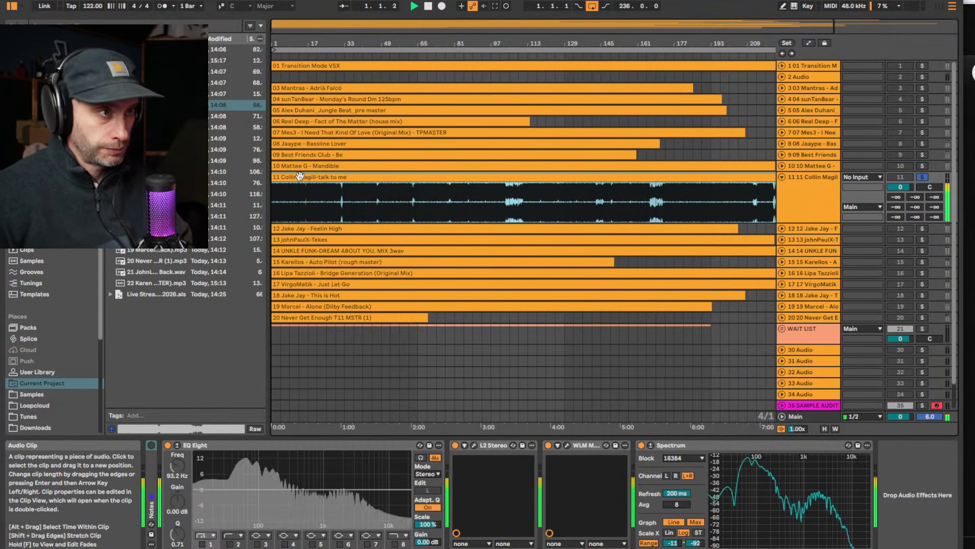
{"action": "left_click", "coordinate": [295, 45]}
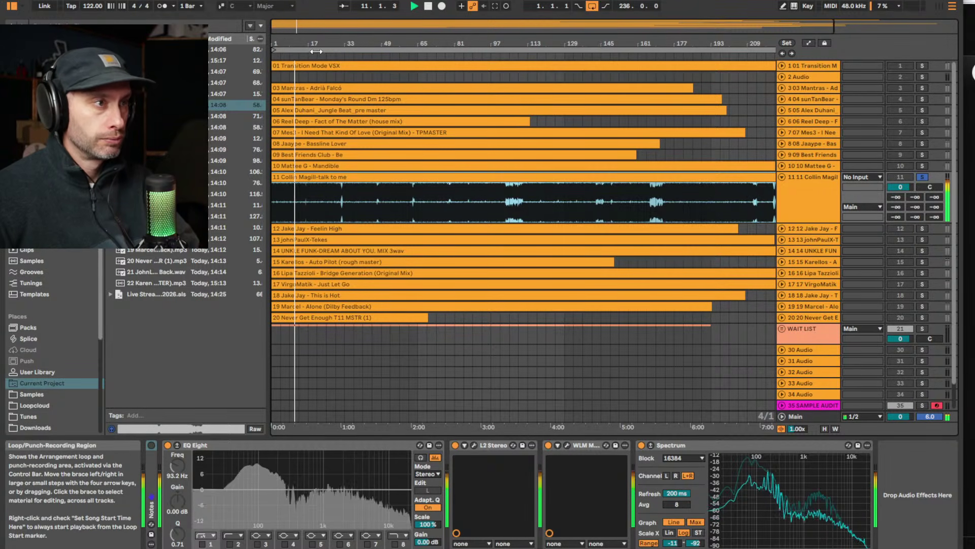
{"action": "mouse_move", "coordinate": [305, 46]}
{"action": "left_mouse_down"}
{"action": "mouse_move", "coordinate": [306, 57]}
{"action": "mouse_move", "coordinate": [305, 39]}
{"action": "left_mouse_up"}
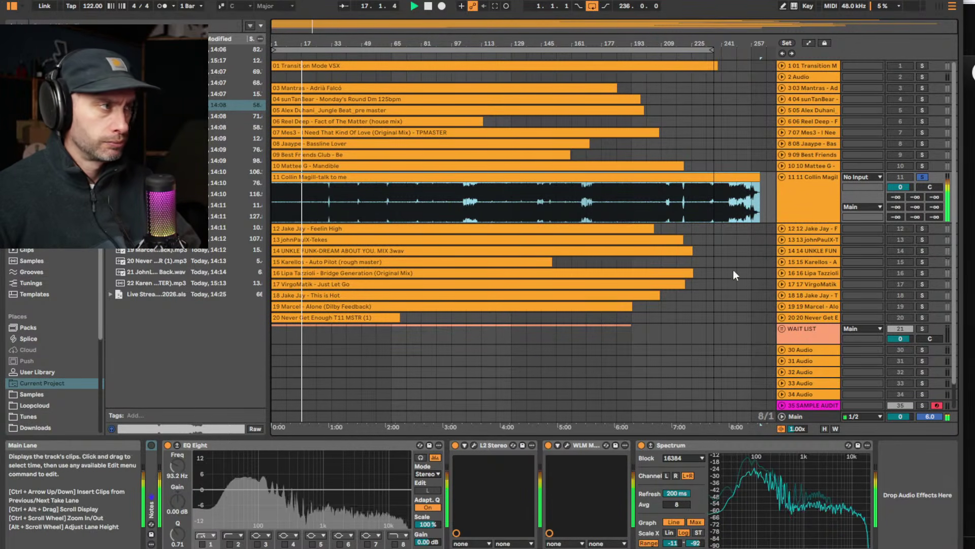
Check the L2 limiter's settings on track 11 and open the WLM loudness meter
{"action": "left_click", "coordinate": [802, 197]}
{"action": "left_click", "coordinate": [473, 445]}
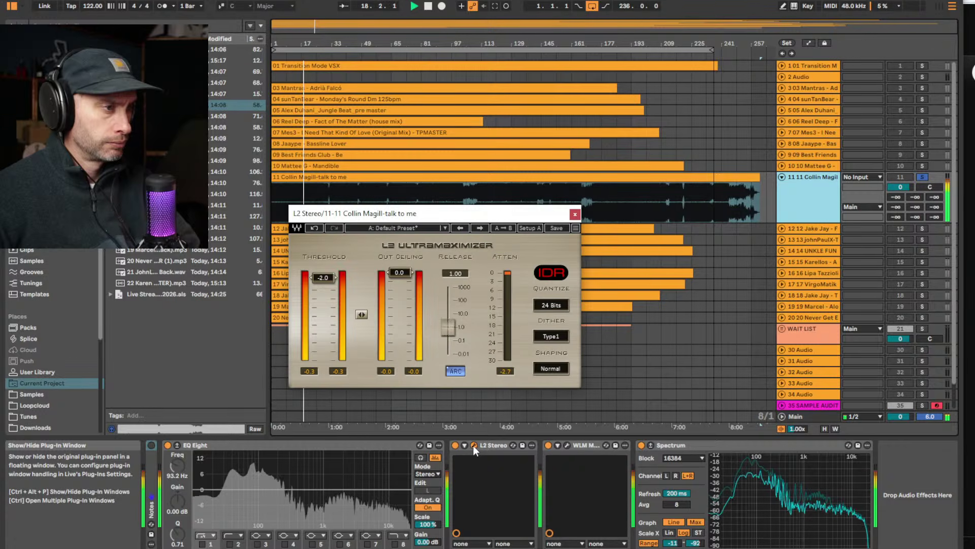
{"action": "left_click", "coordinate": [474, 445]}
{"action": "left_click", "coordinate": [566, 445]}
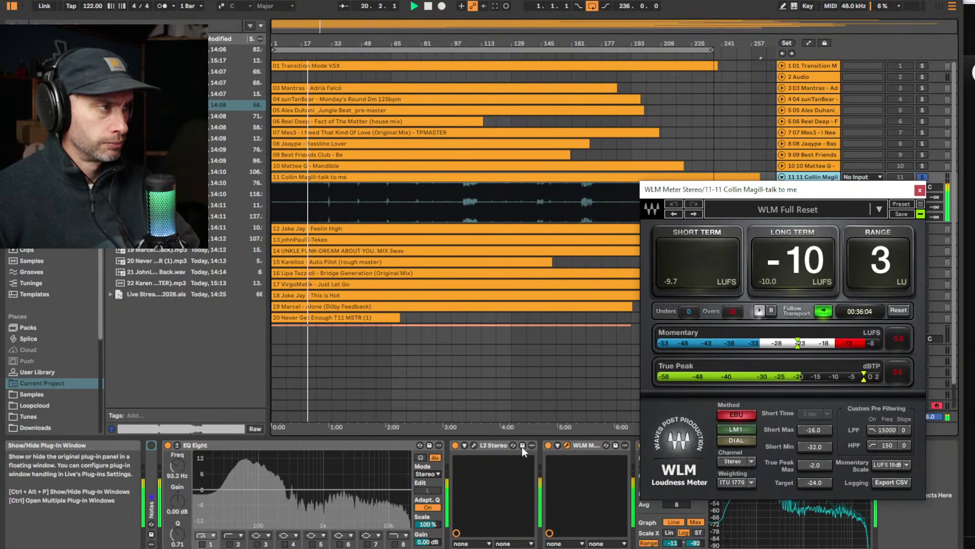
Bypass the L2 limiter on track 11, check its window again, and close the limiter and loudness meter windows
{"action": "left_click", "coordinate": [463, 445]}
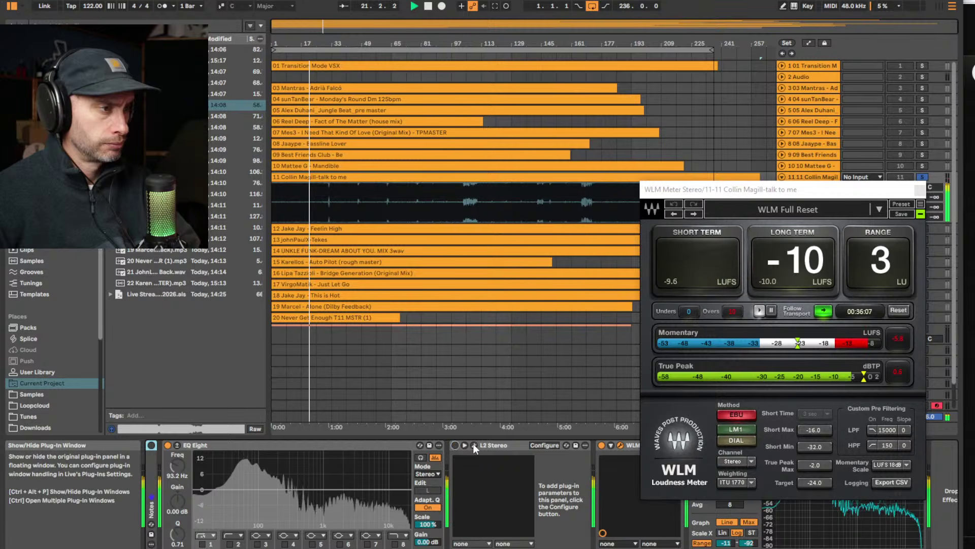
{"action": "left_click", "coordinate": [474, 445]}
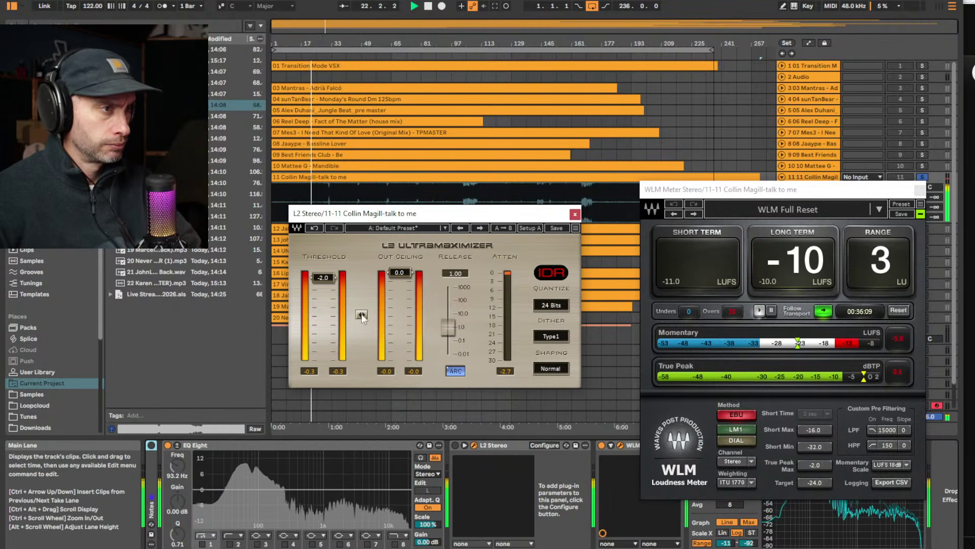
{"action": "left_click", "coordinate": [575, 216]}
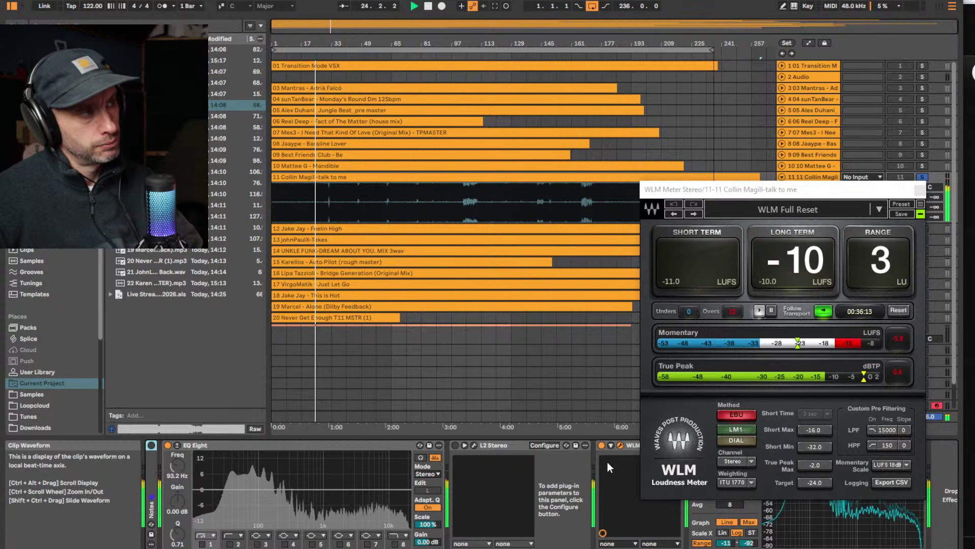
{"action": "left_click", "coordinate": [920, 190]}
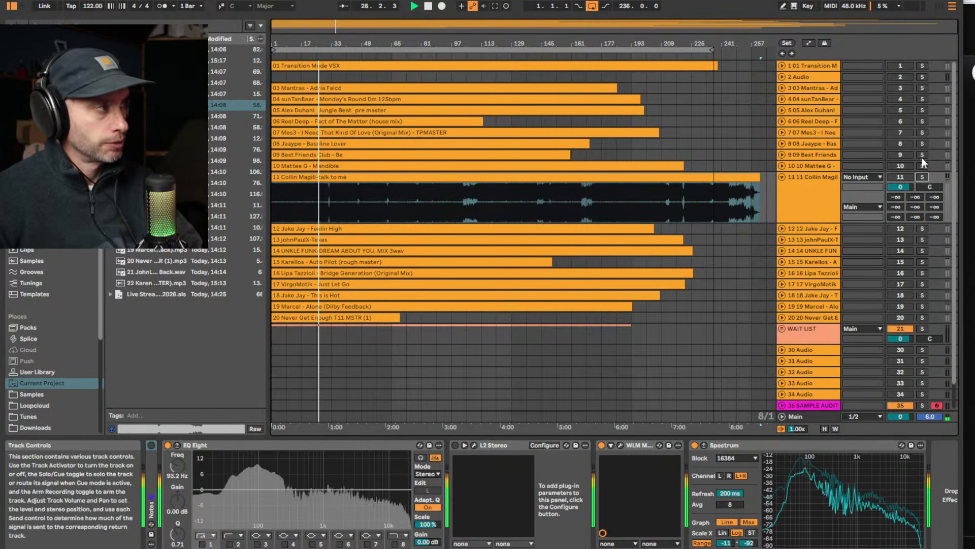
Solo track 11 again, skip playback ahead to about bar 42, and stop
{"action": "left_click", "coordinate": [922, 176]}
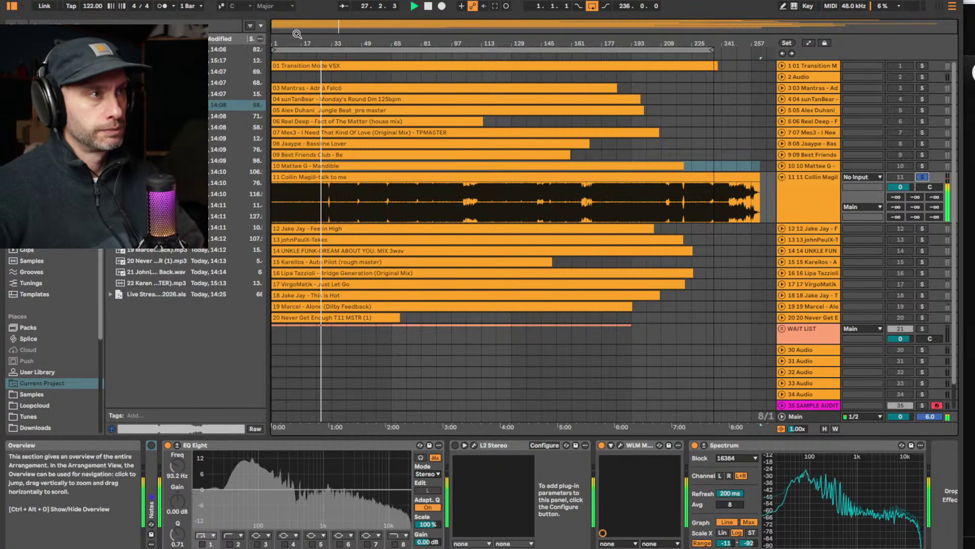
{"action": "left_click_drag", "start_coordinate": [422, 24], "coordinate": [451, 36]}
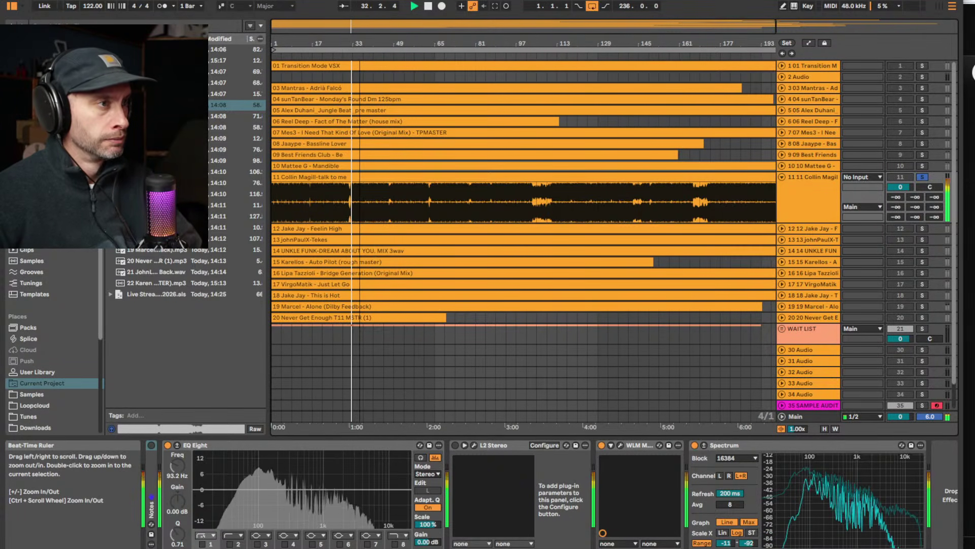
{"action": "left_click", "coordinate": [380, 54]}
{"action": "left_click_drag", "start_coordinate": [379, 42], "coordinate": [379, 39]}
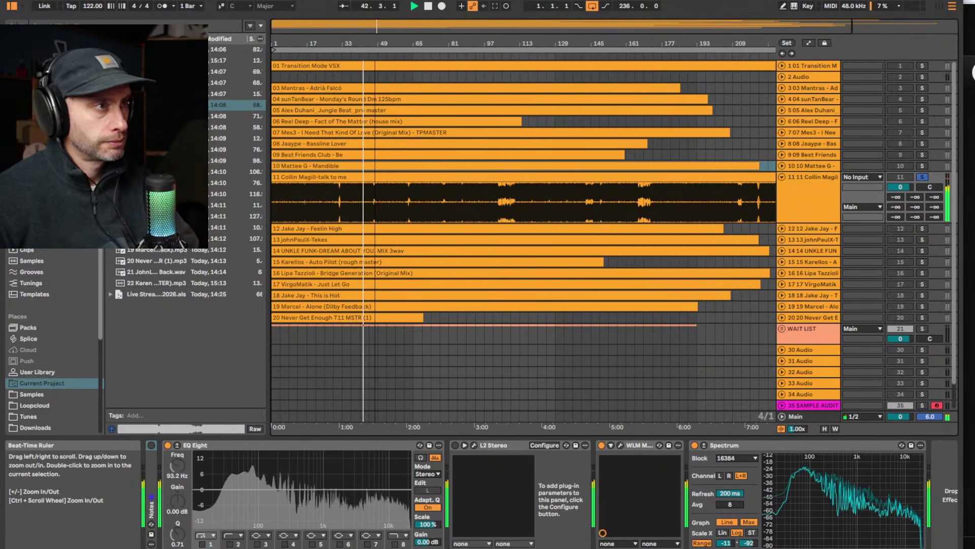
{"action": "key", "text": "space"}
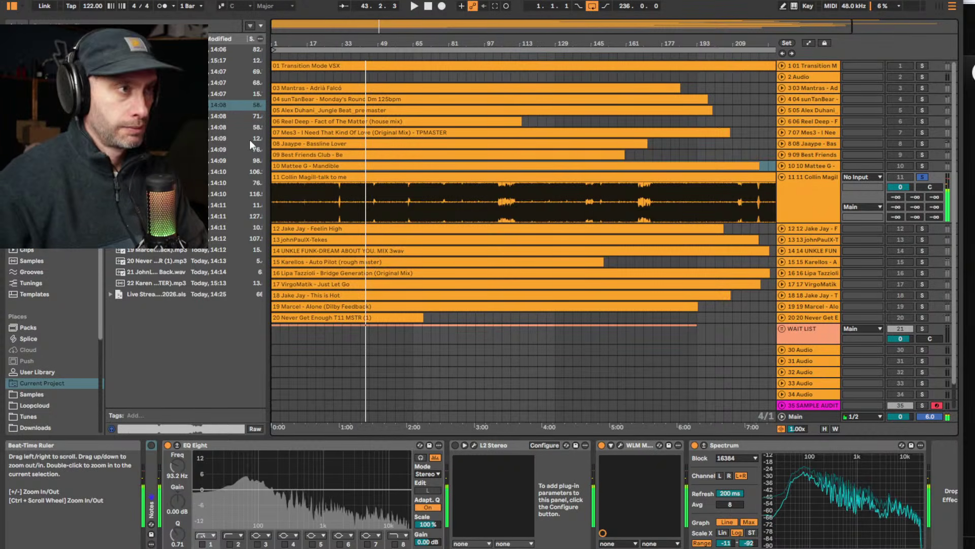
Select track 11's intro from bar 1 to 33, and select the whole clip out to its end
{"action": "left_click_drag", "start_coordinate": [342, 193], "coordinate": [269, 194]}
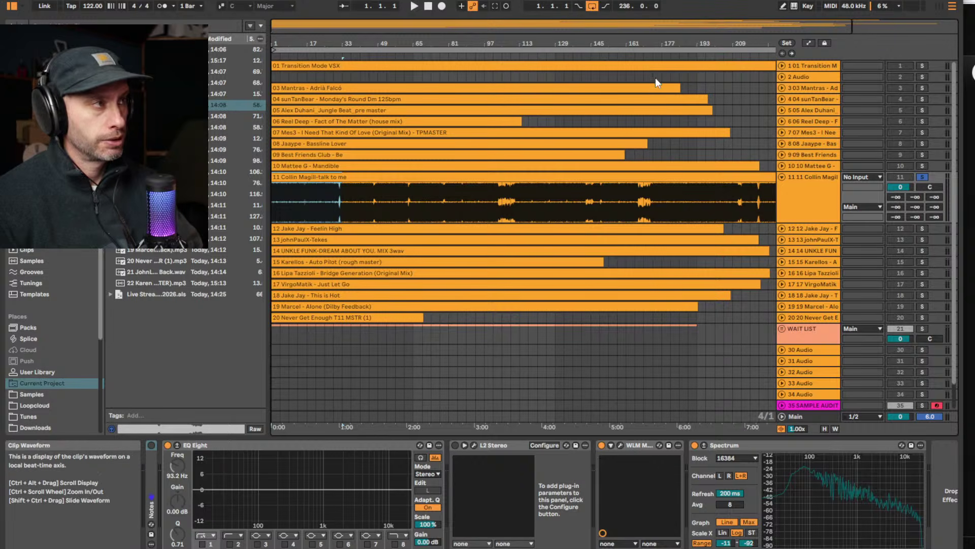
{"action": "key", "text": "minus"}
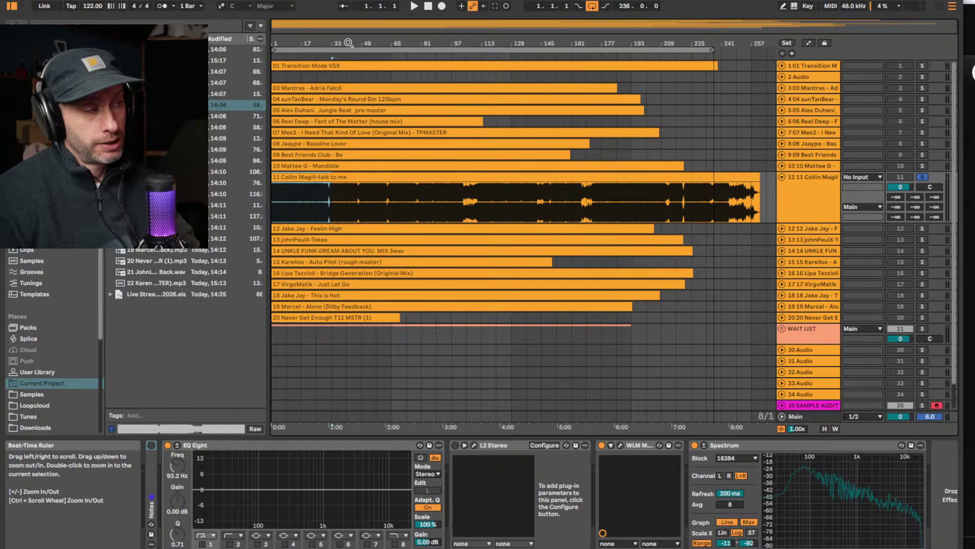
{"action": "left_click", "coordinate": [728, 176]}
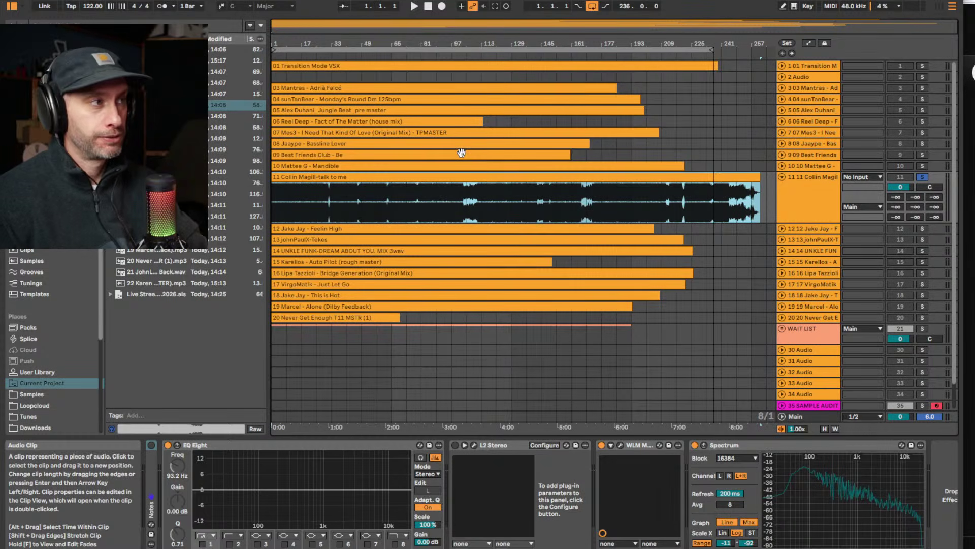
Highlight bars 33 to 85 on track 11, and briefly audition it from bar 45, moving on to bar 49
{"action": "left_click", "coordinate": [346, 54]}
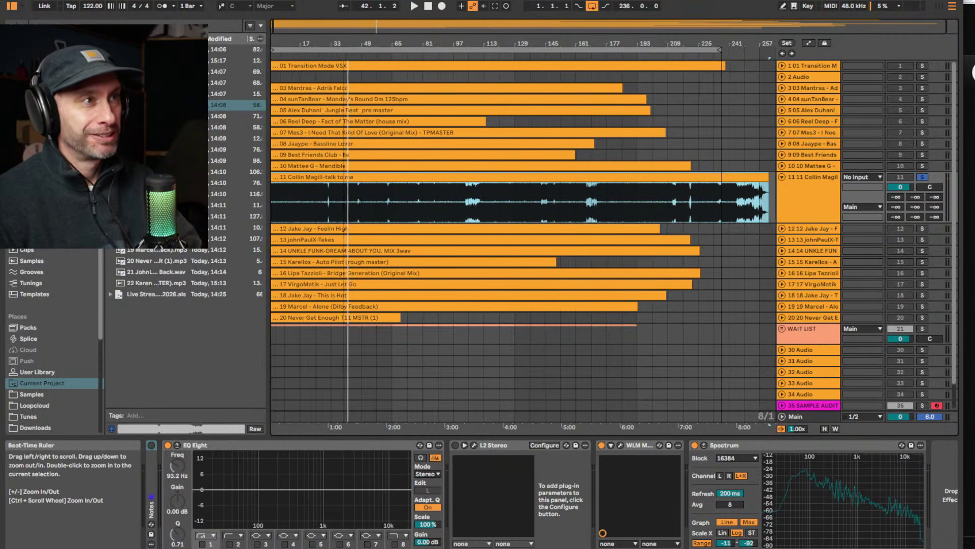
{"action": "left_click_drag", "start_coordinate": [384, 53], "coordinate": [385, 57]}
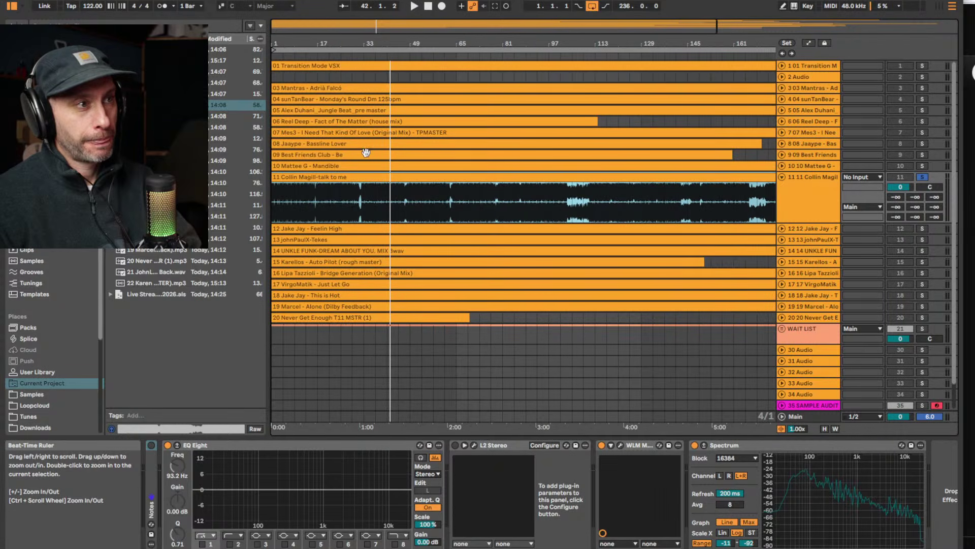
{"action": "left_click_drag", "start_coordinate": [515, 202], "coordinate": [354, 203]}
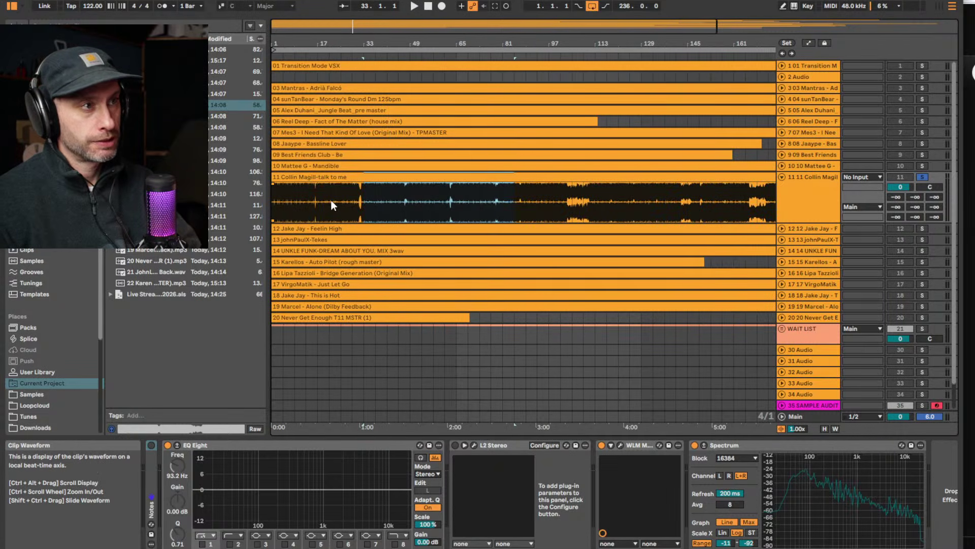
{"action": "left_click", "coordinate": [398, 203]}
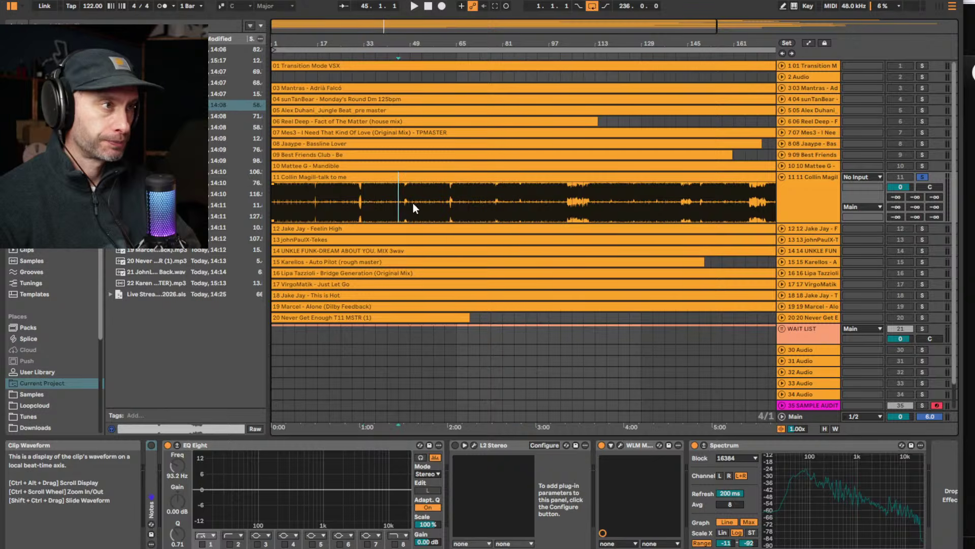
{"action": "key", "text": "space"}
{"action": "left_click", "coordinate": [410, 203]}
{"action": "key", "text": "space"}
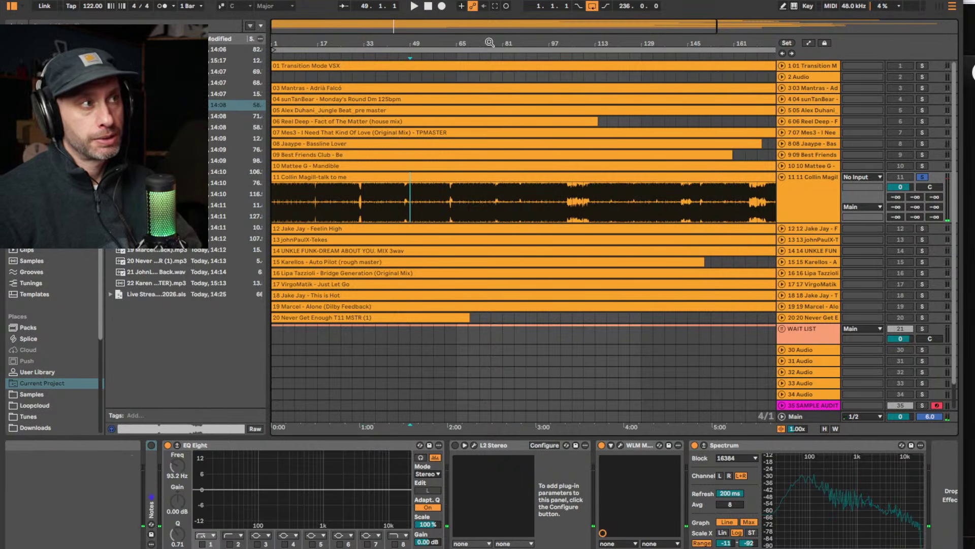
Extend the arrangement loop's end to bar 265 to cover all of track 11, and select the track's clip
{"action": "left_click_drag", "start_coordinate": [486, 45], "coordinate": [485, 34]}
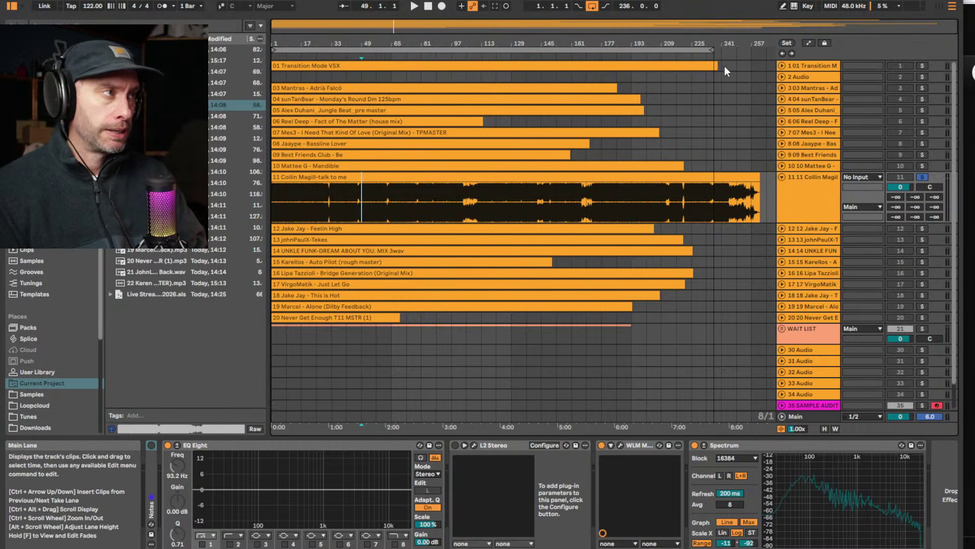
{"action": "left_click_drag", "start_coordinate": [712, 50], "coordinate": [762, 60]}
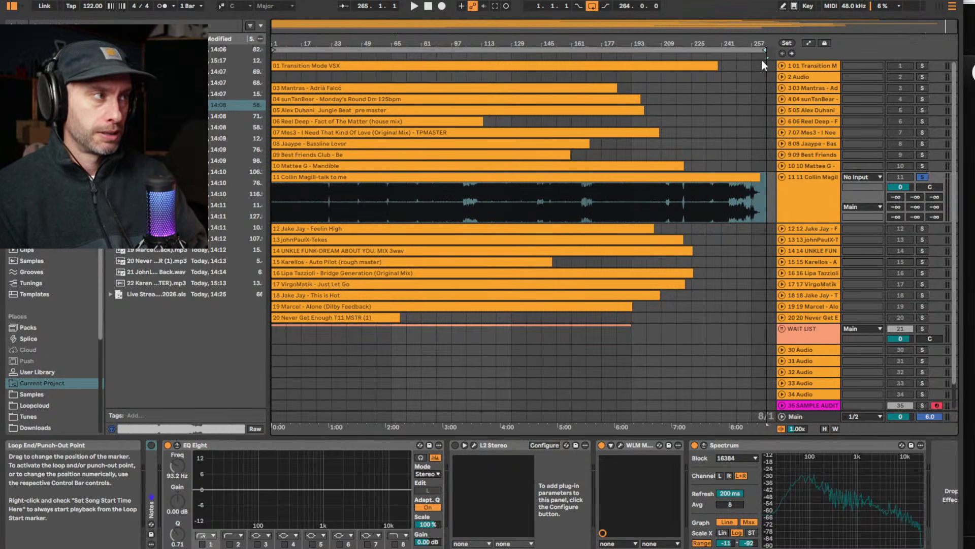
{"action": "left_click", "coordinate": [717, 183]}
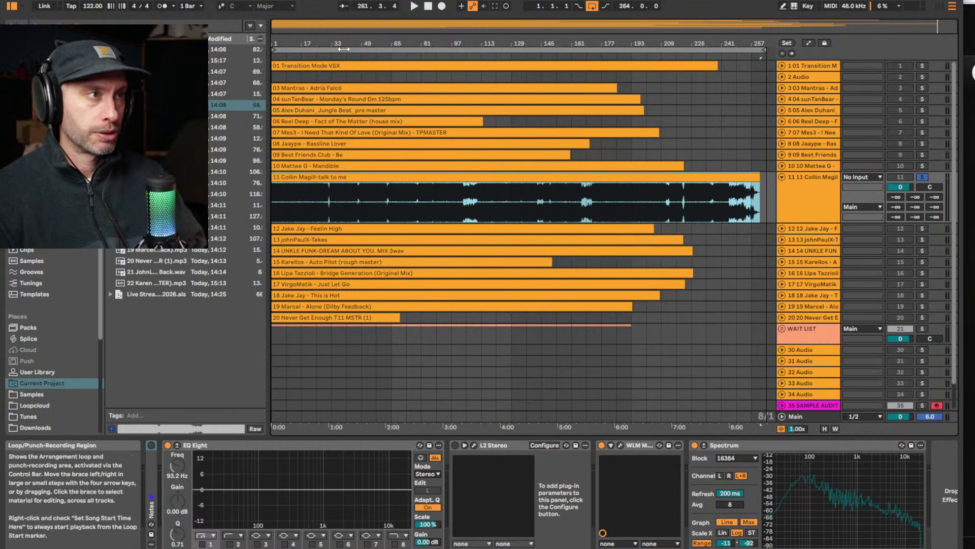
Play track 11 from about bar 53 and skip ahead past bars 67 and 100 to listen into its middle section
{"action": "left_click", "coordinate": [366, 56]}
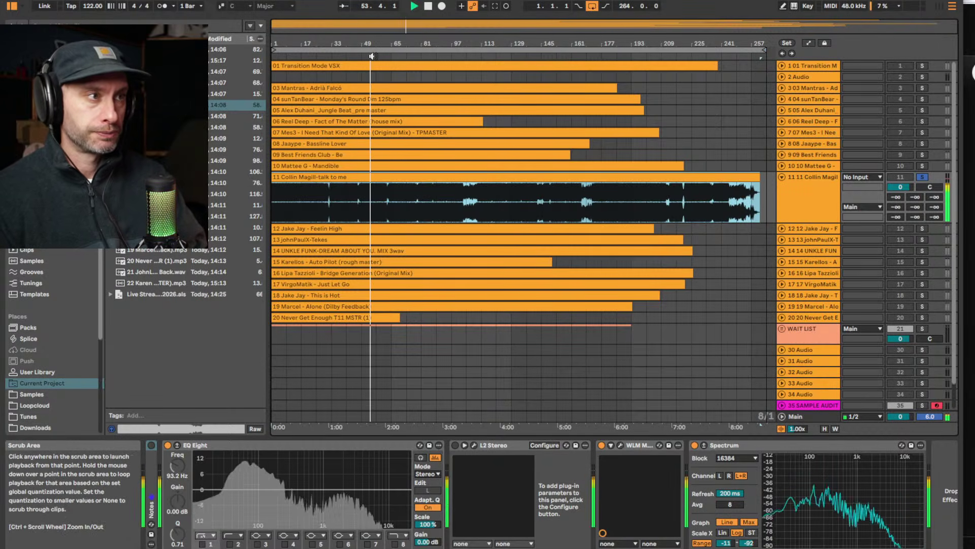
{"action": "left_click_drag", "start_coordinate": [385, 43], "coordinate": [486, 50]}
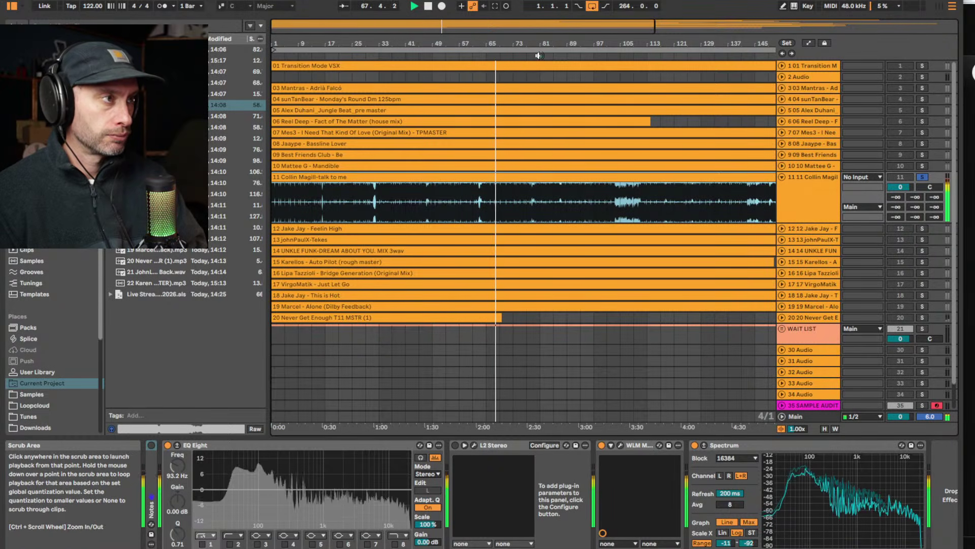
{"action": "left_click_drag", "start_coordinate": [547, 44], "coordinate": [546, 31]}
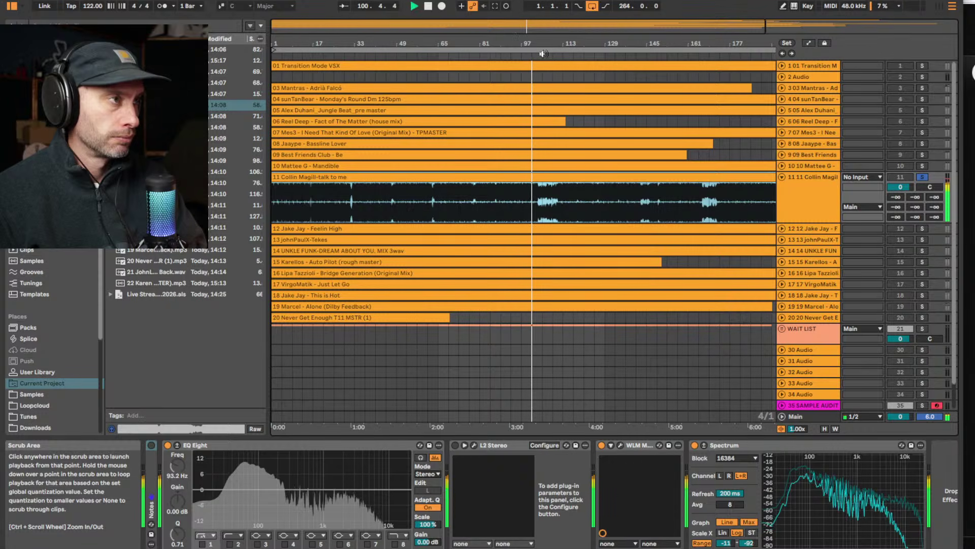
{"action": "left_click_drag", "start_coordinate": [542, 44], "coordinate": [419, 44]}
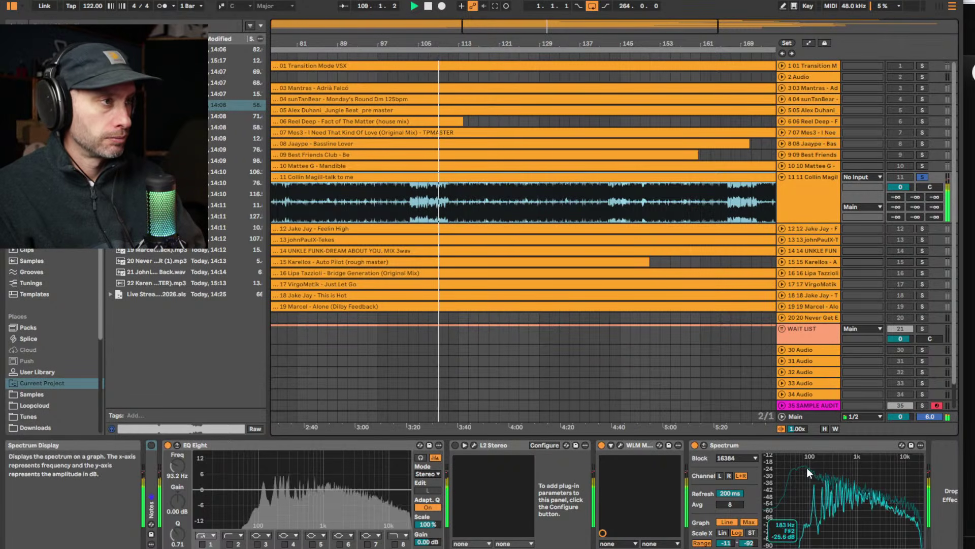
{"action": "left_click", "coordinate": [475, 43]}
{"action": "left_click_drag", "start_coordinate": [475, 43], "coordinate": [474, 50]}
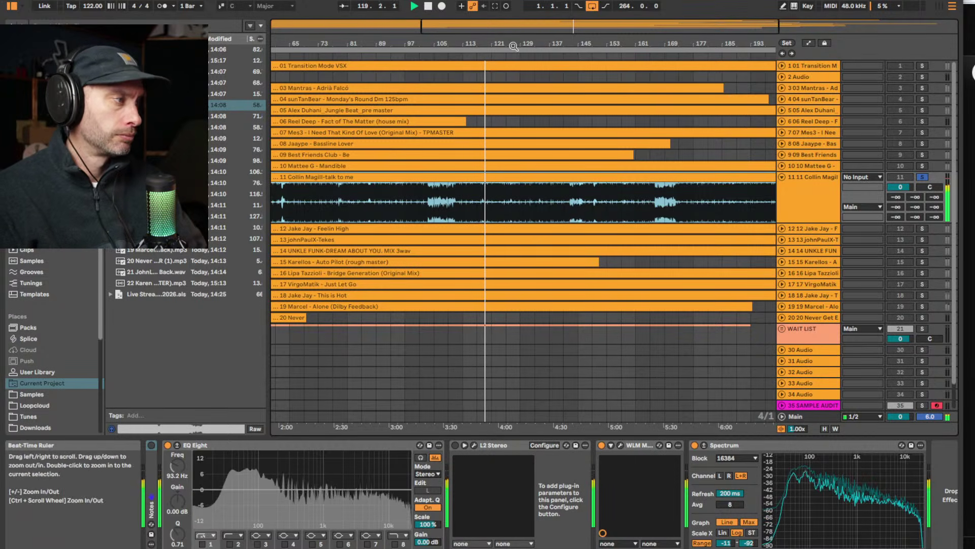
Continue auditioning track 11 from about bar 127 toward bar 148, stop playback, and mark the two bars starting at bar 149
{"action": "left_click", "coordinate": [543, 55]}
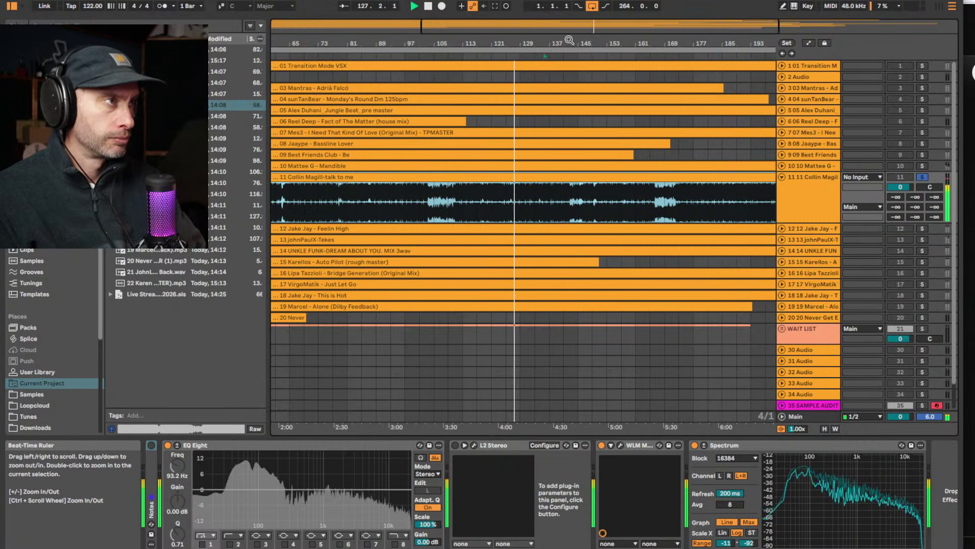
{"action": "left_click_drag", "start_coordinate": [568, 42], "coordinate": [544, 46]}
{"action": "mouse_move", "coordinate": [491, 50]}
{"action": "left_mouse_down"}
{"action": "mouse_move", "coordinate": [490, 61]}
{"action": "mouse_move", "coordinate": [502, 46]}
{"action": "left_mouse_up"}
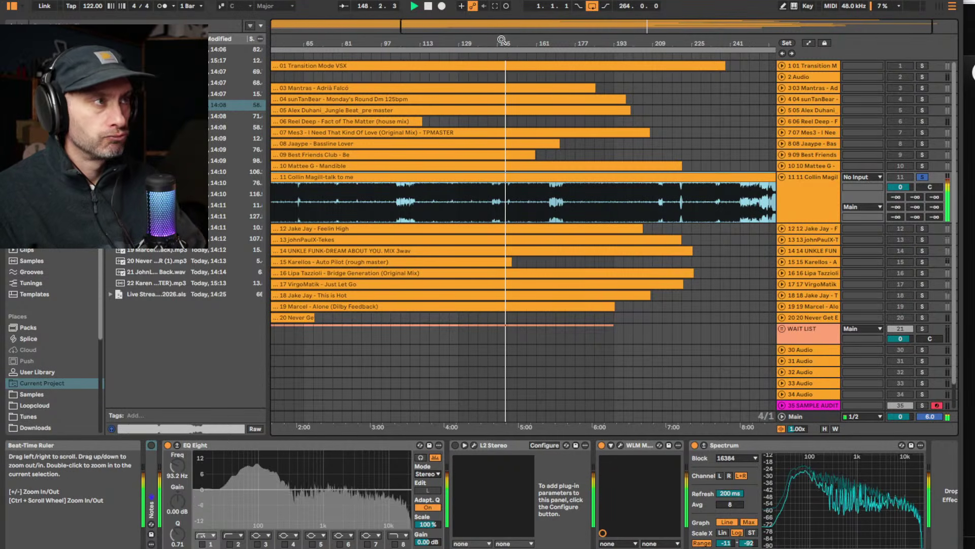
{"action": "left_click_drag", "start_coordinate": [503, 42], "coordinate": [502, 39]}
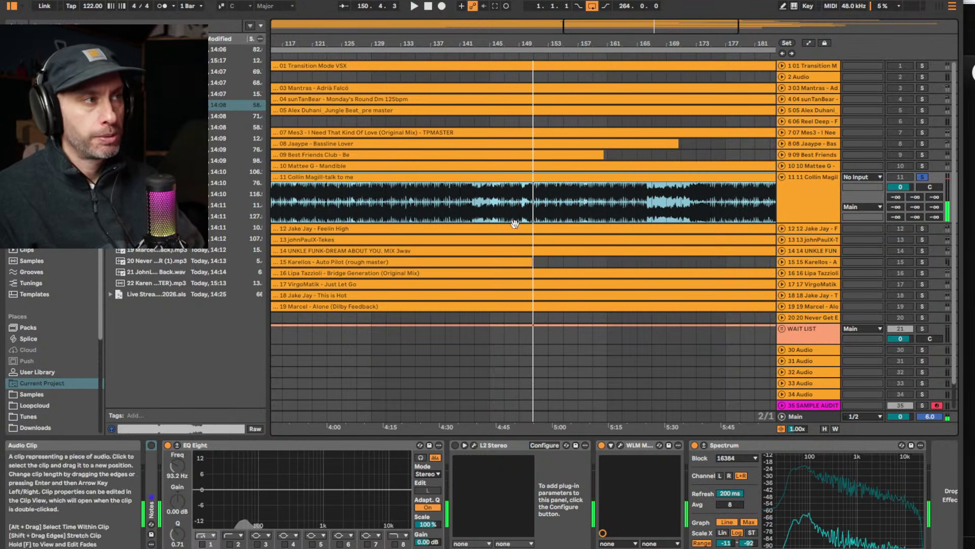
{"action": "key", "text": "space"}
{"action": "left_click", "coordinate": [521, 206]}
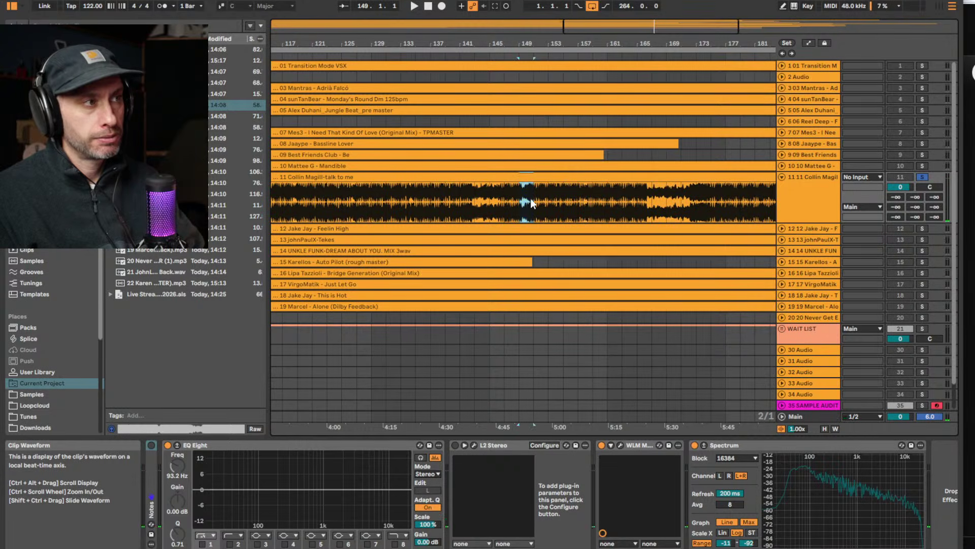
Audition track 11 from about bar 155, stop, and highlight bars 157 to 159, narrowing the selection to bar 158
{"action": "left_click", "coordinate": [563, 55]}
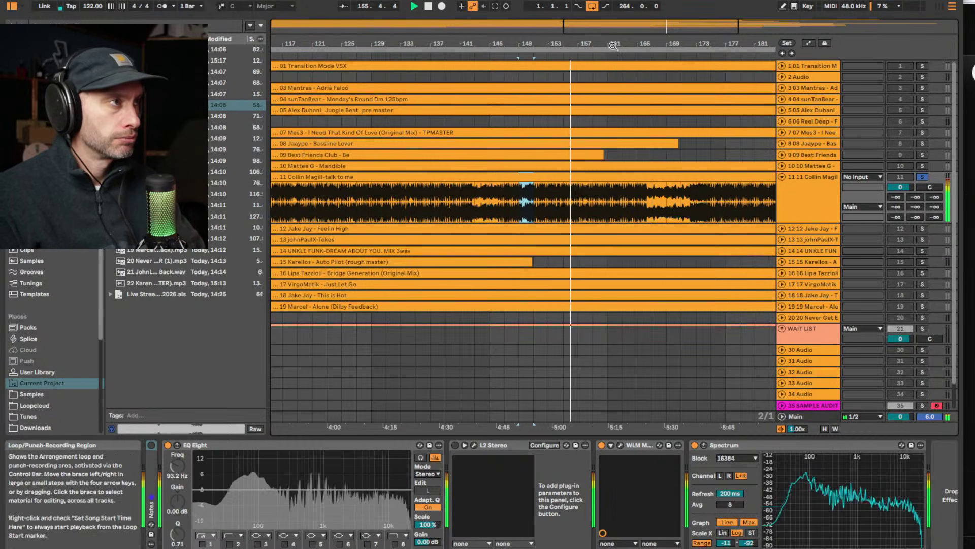
{"action": "left_click_drag", "start_coordinate": [592, 44], "coordinate": [593, 54]}
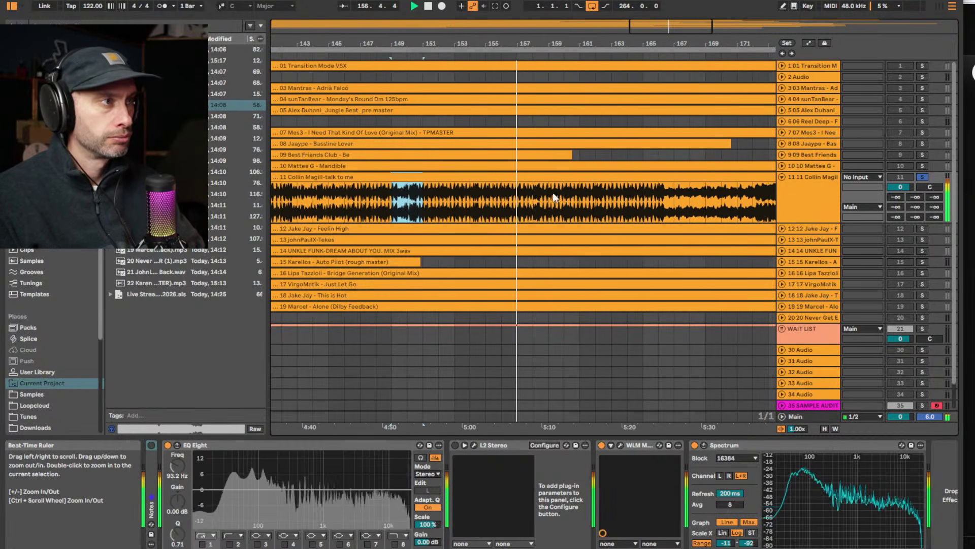
{"action": "key", "text": "space"}
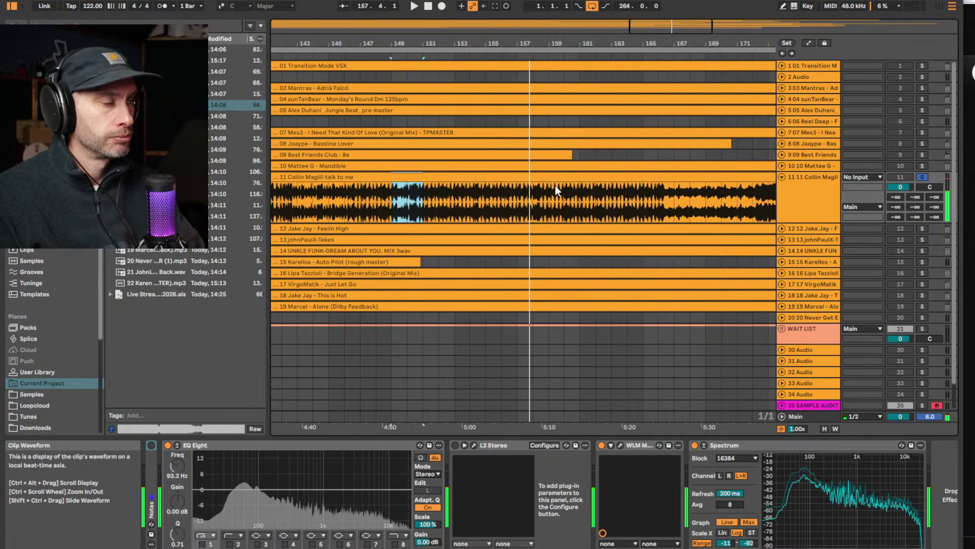
{"action": "left_click_drag", "start_coordinate": [522, 203], "coordinate": [555, 204]}
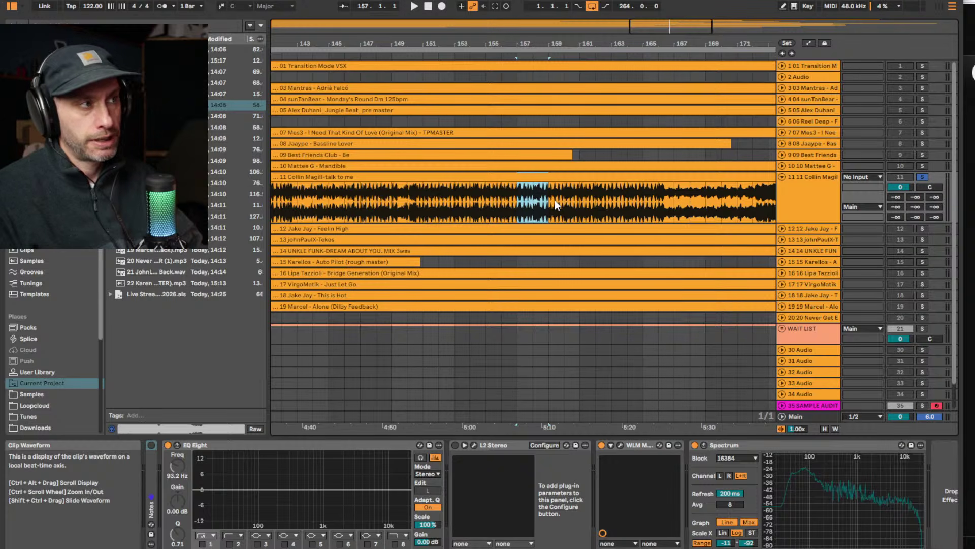
{"action": "left_click_drag", "start_coordinate": [527, 219], "coordinate": [555, 219]}
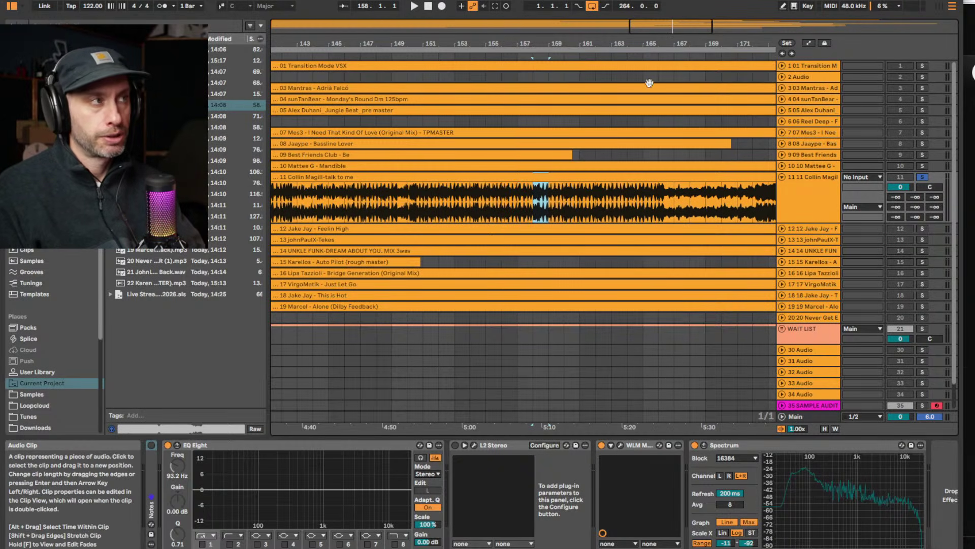
Play track 11 from bar 164 through the following section, skipping ahead to about bars 176 and 187
{"action": "left_click_drag", "start_coordinate": [652, 42], "coordinate": [651, 34]}
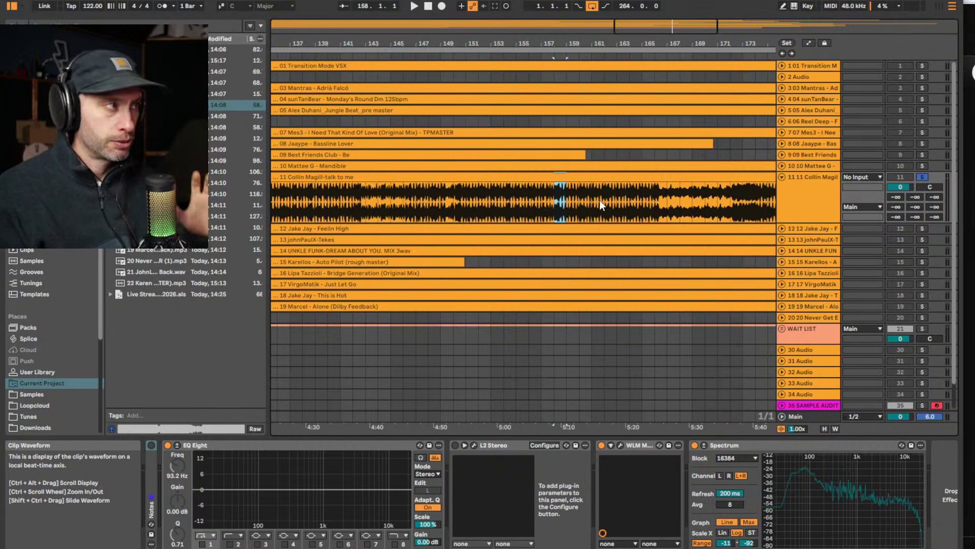
{"action": "left_click", "coordinate": [627, 53]}
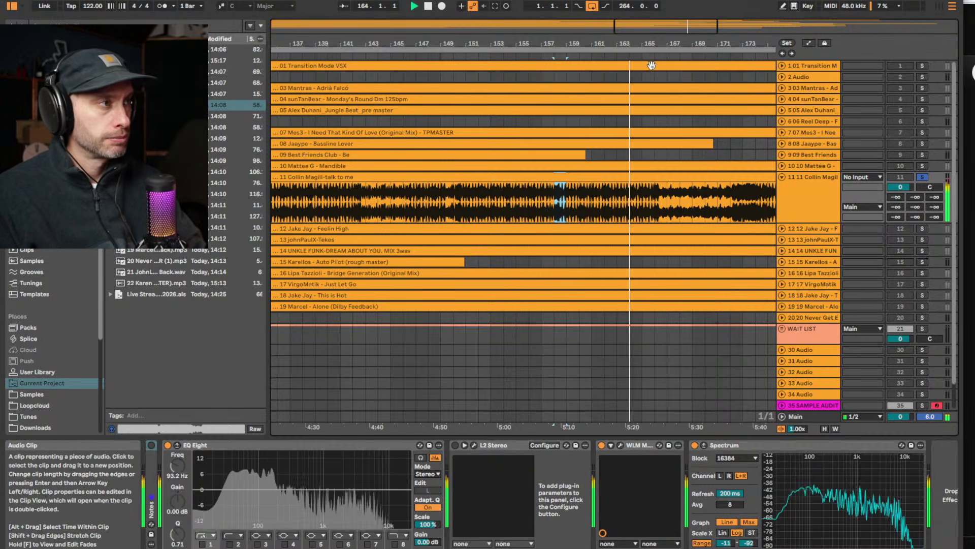
{"action": "left_click_drag", "start_coordinate": [651, 48], "coordinate": [443, 55]}
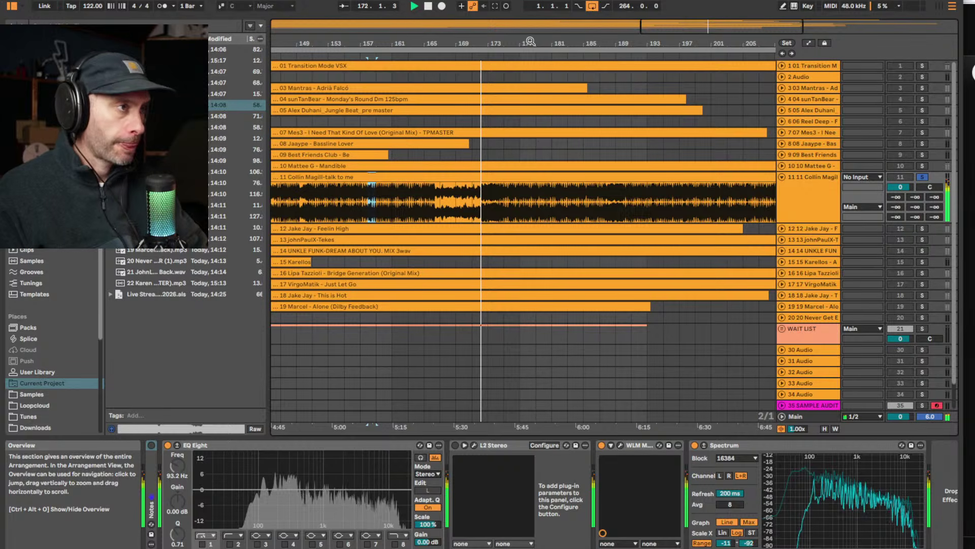
{"action": "left_click_drag", "start_coordinate": [495, 44], "coordinate": [495, 31]}
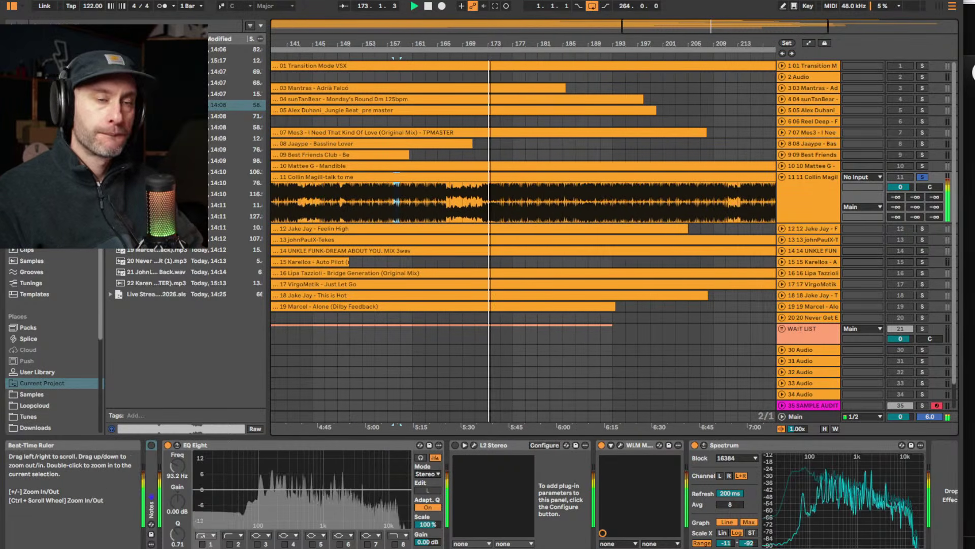
{"action": "left_click", "coordinate": [524, 55]}
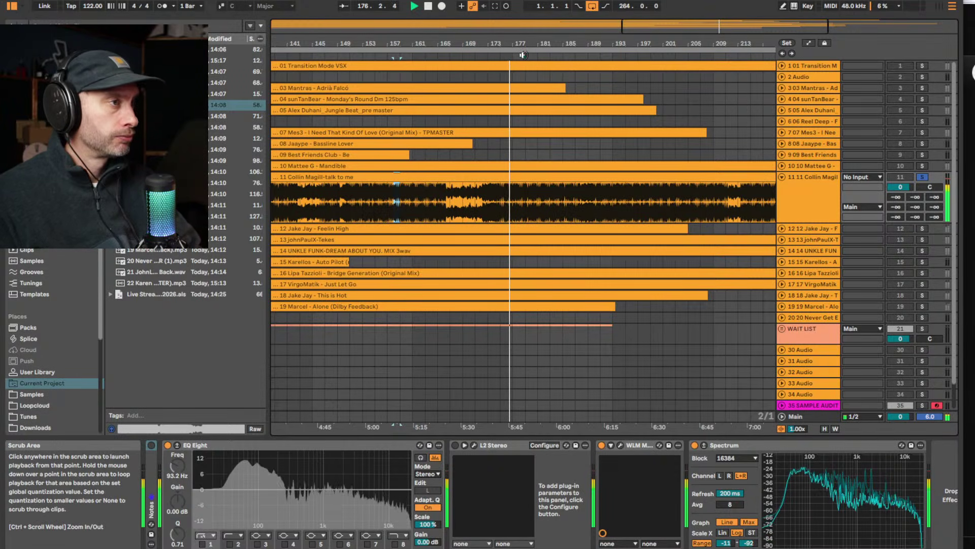
{"action": "left_click", "coordinate": [568, 55]}
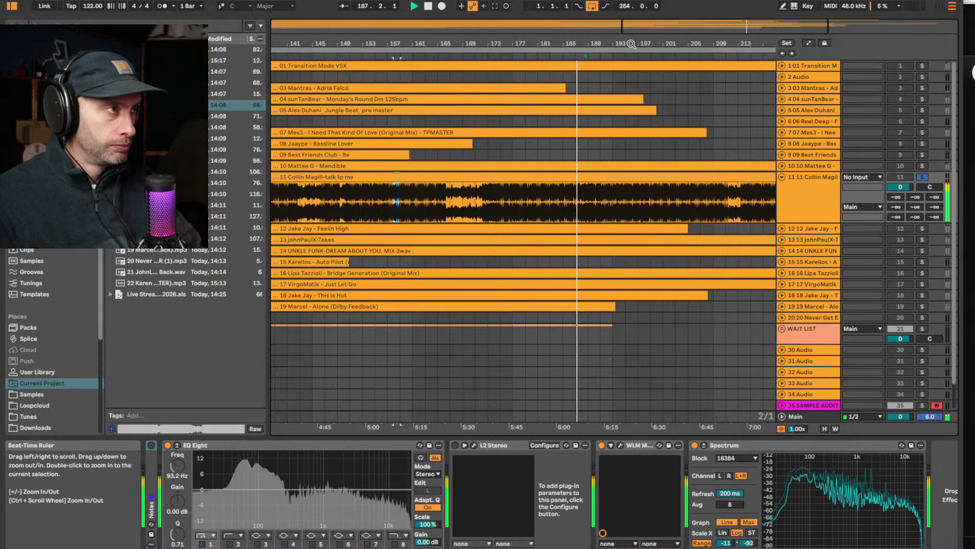
Keep listening to track 11 from about bar 190, skipping ahead to about bars 201, 207 and 210
{"action": "left_click_drag", "start_coordinate": [591, 44], "coordinate": [472, 47]}
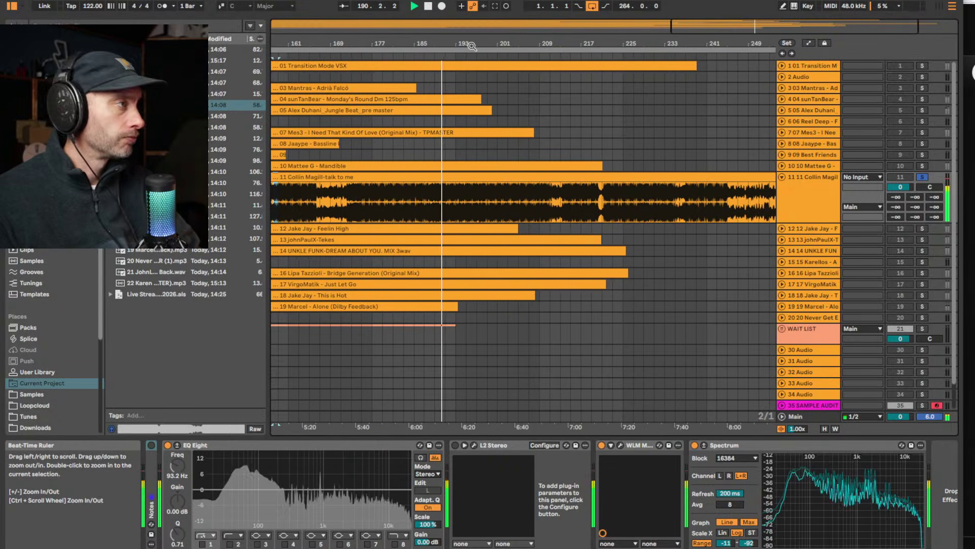
{"action": "left_click_drag", "start_coordinate": [461, 40], "coordinate": [460, 41]}
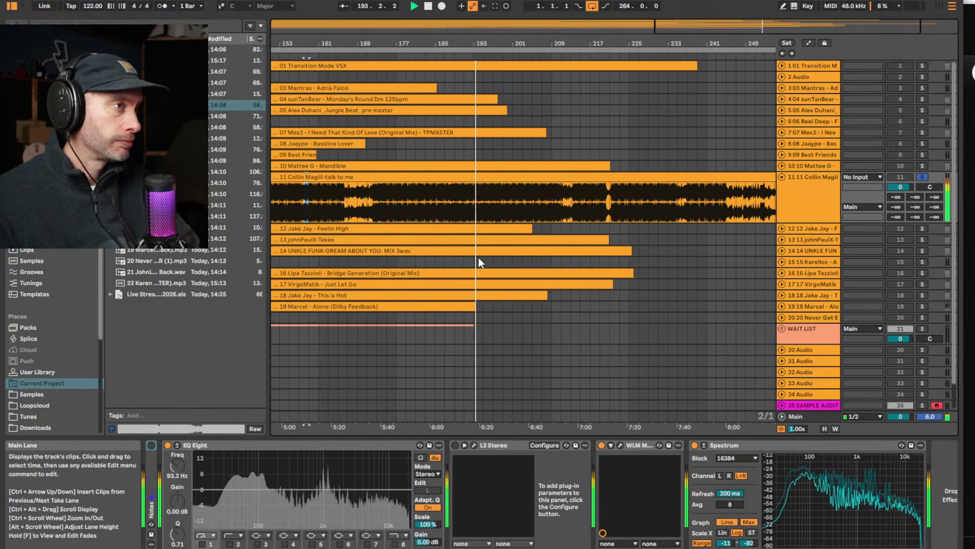
{"action": "left_click", "coordinate": [502, 43]}
{"action": "left_click_drag", "start_coordinate": [503, 43], "coordinate": [502, 42]}
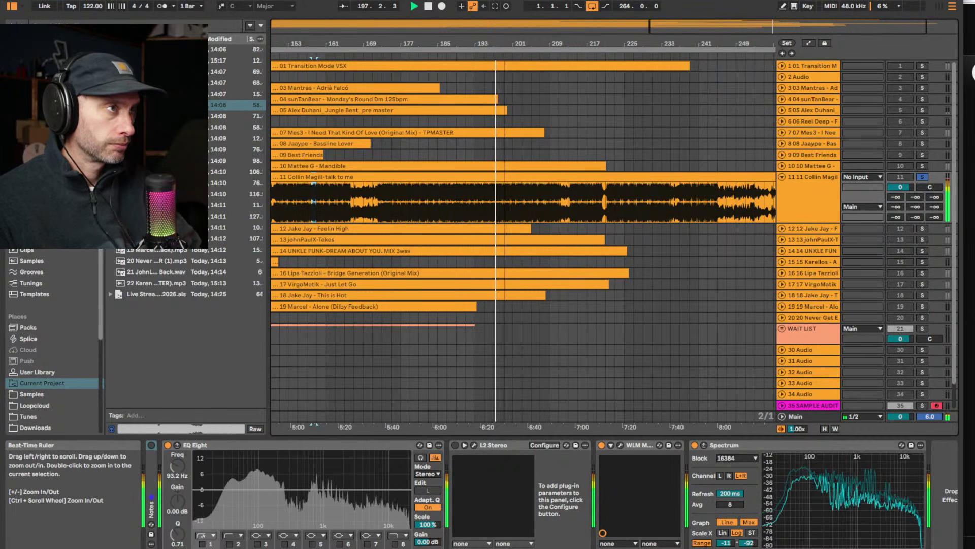
{"action": "left_click", "coordinate": [513, 54]}
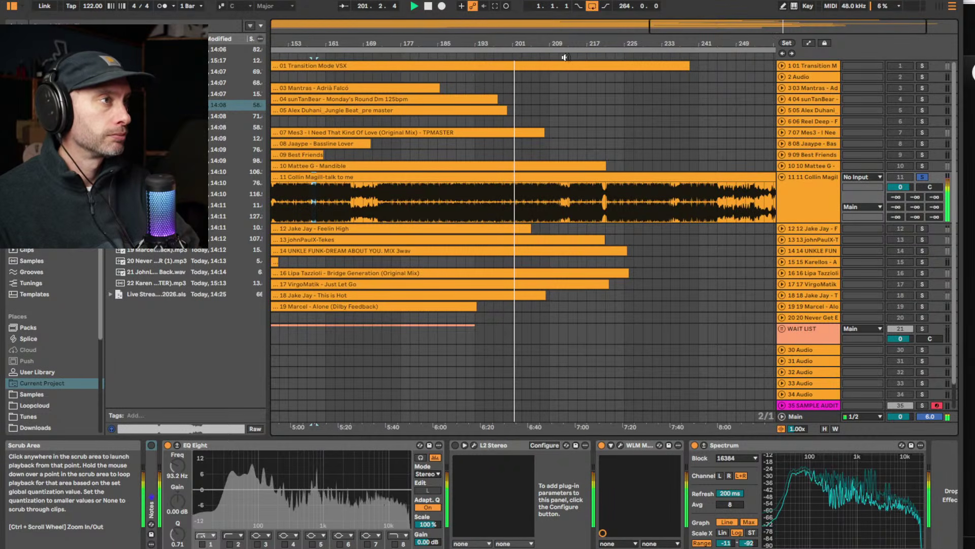
{"action": "left_click", "coordinate": [537, 57]}
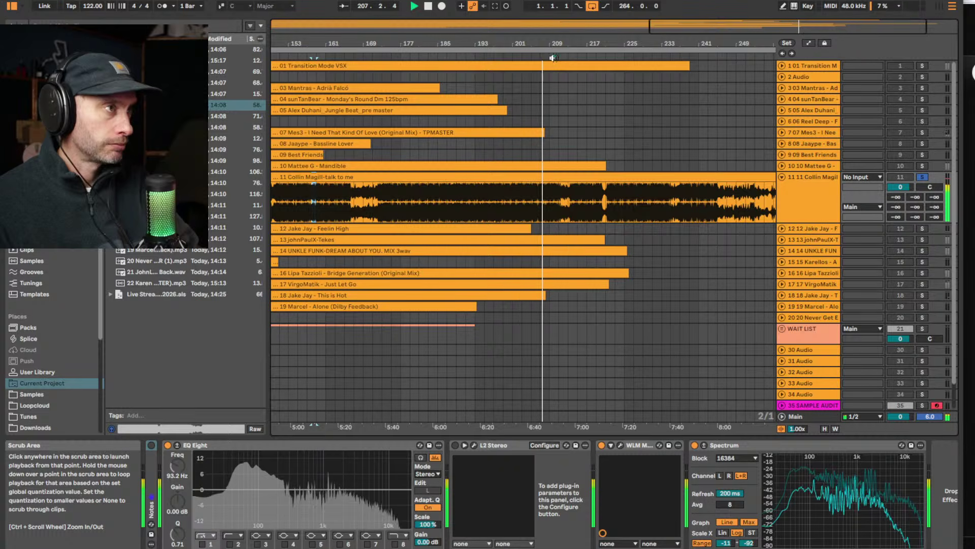
{"action": "left_click", "coordinate": [553, 57]}
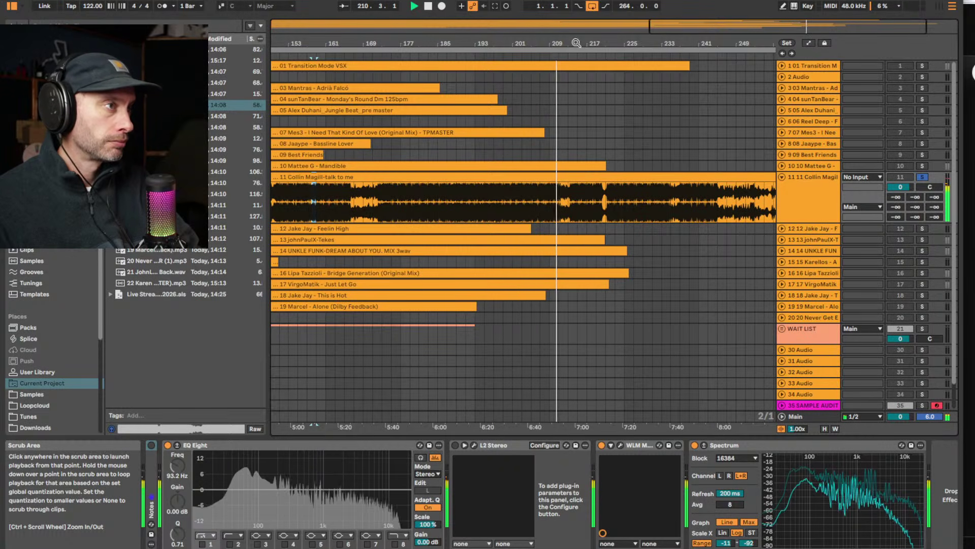
Audition track 11's closing section from about bar 229, stop playback, and show the full arrangement
{"action": "left_click_drag", "start_coordinate": [576, 43], "coordinate": [582, 22]}
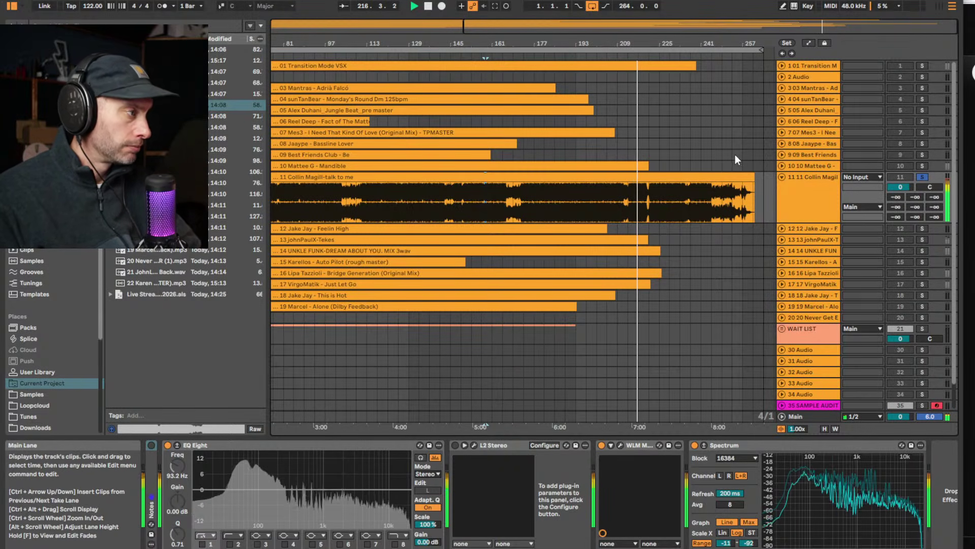
{"action": "left_click", "coordinate": [674, 56]}
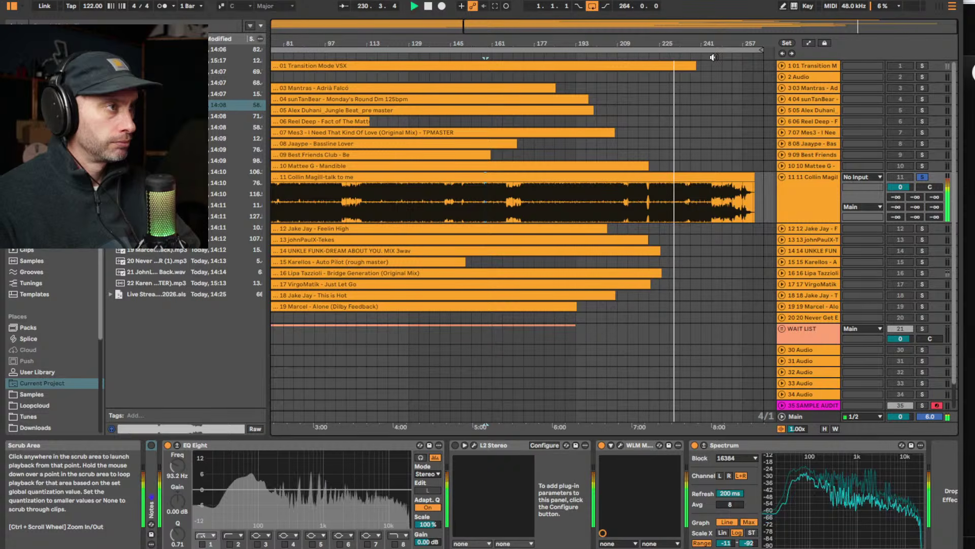
{"action": "key", "text": "minus"}
{"action": "left_click_drag", "start_coordinate": [505, 57], "coordinate": [567, 58]}
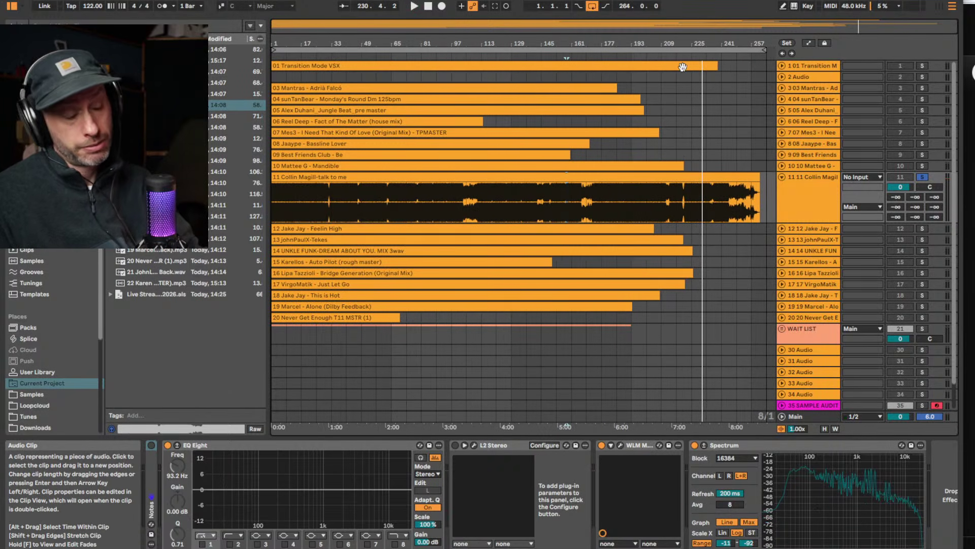
Select track 11's whole clip, highlight its tail from bar 257, and extend a selection back to bar 1
{"action": "left_click", "coordinate": [298, 204]}
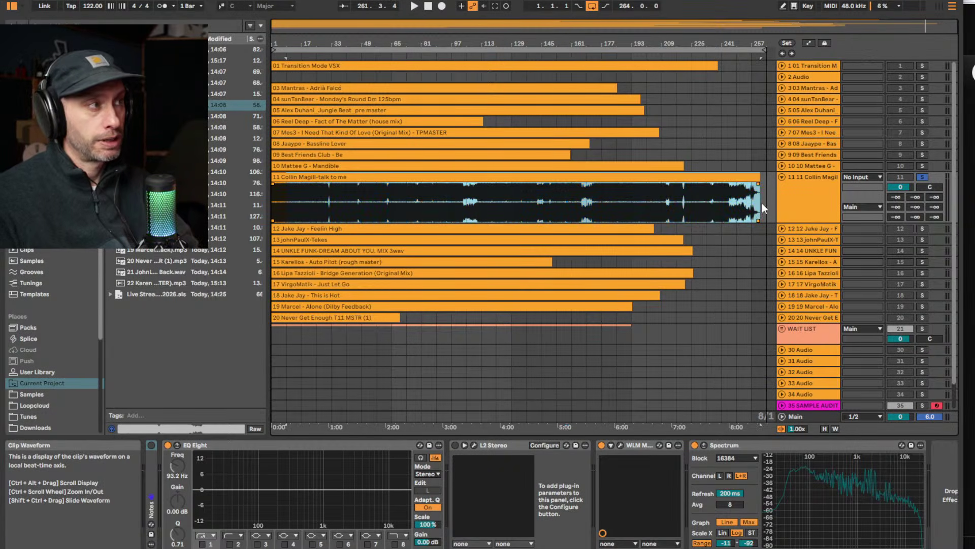
{"action": "left_click", "coordinate": [293, 180]}
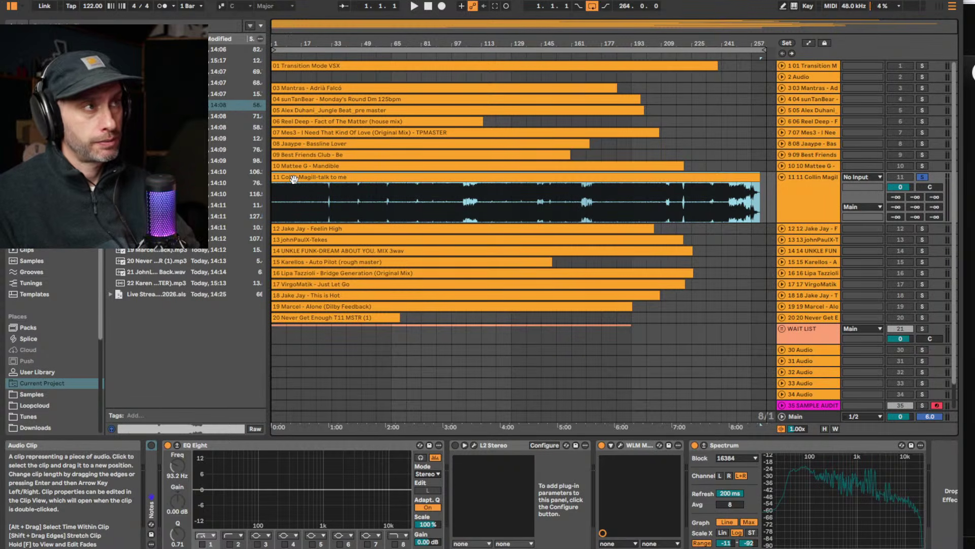
{"action": "left_click_drag", "start_coordinate": [762, 203], "coordinate": [492, 214]}
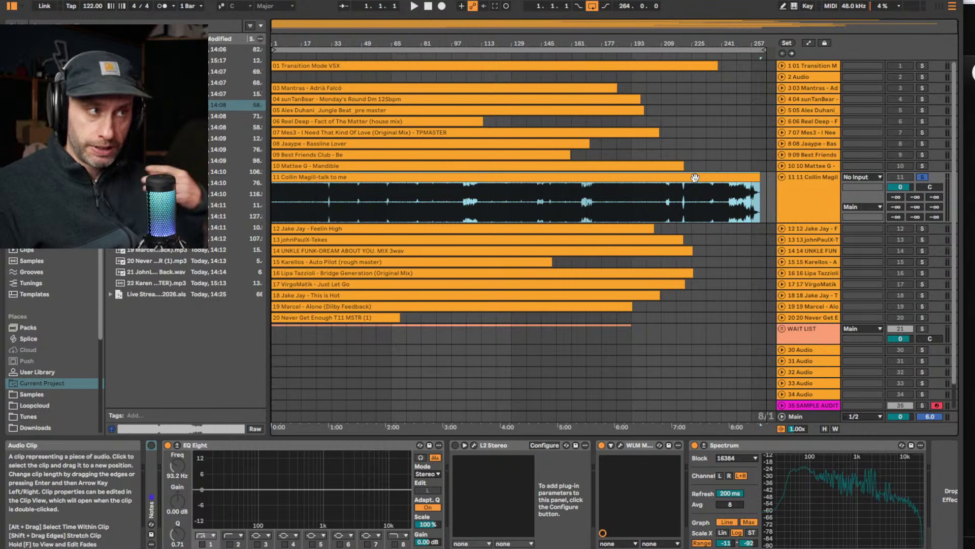
{"action": "left_click", "coordinate": [766, 172]}
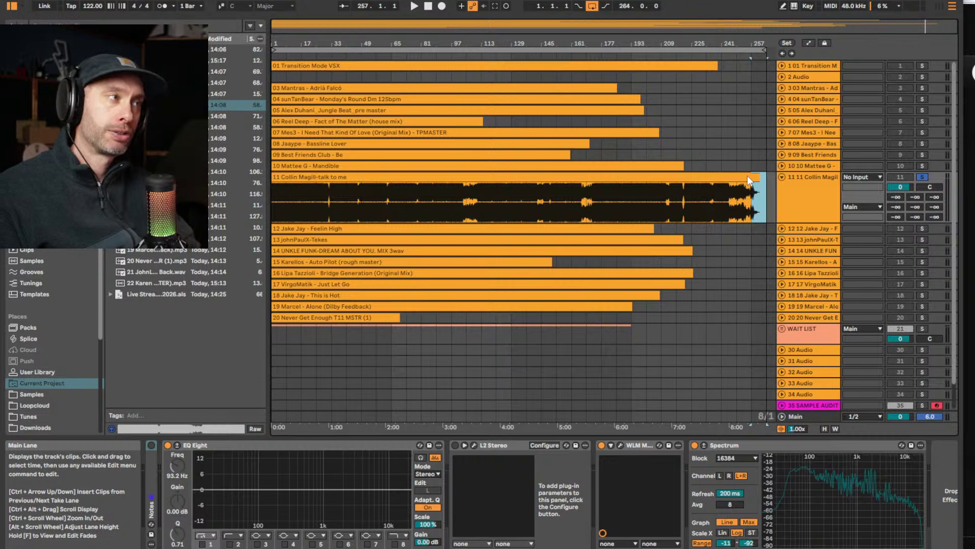
{"action": "left_click_drag", "start_coordinate": [748, 176], "coordinate": [542, 193]}
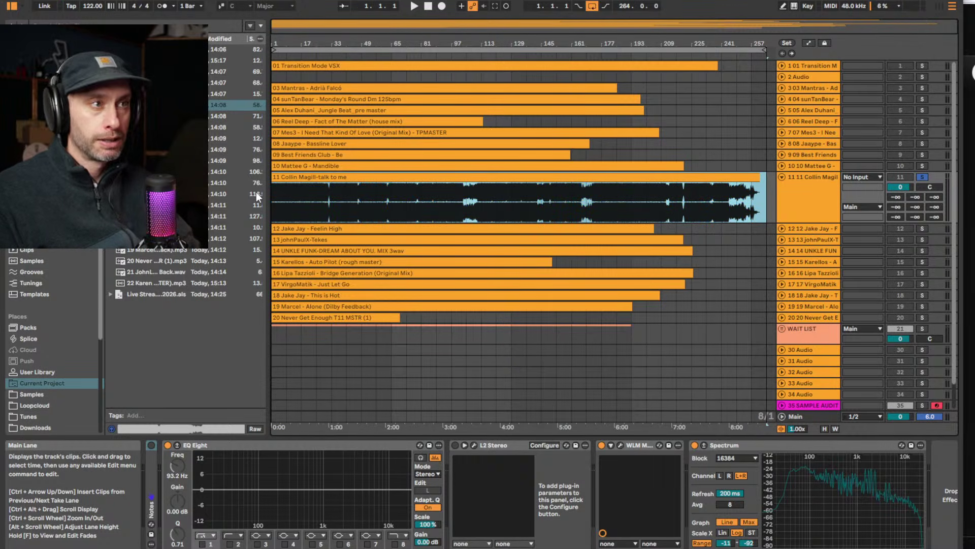
Highlight bars 73 to 129 on track 11, and place the insert marker at bar 137
{"action": "left_click", "coordinate": [413, 200]}
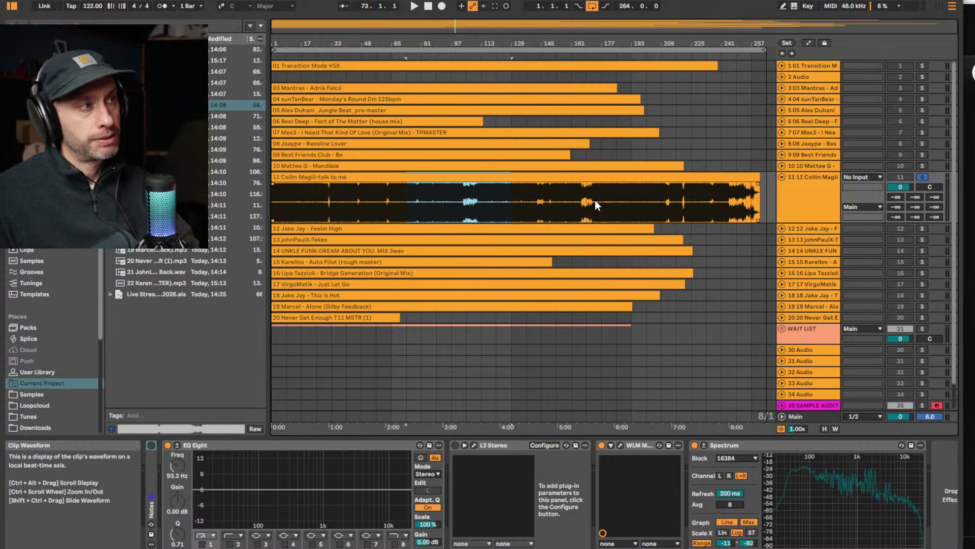
{"action": "left_click_drag", "start_coordinate": [595, 200], "coordinate": [367, 200]}
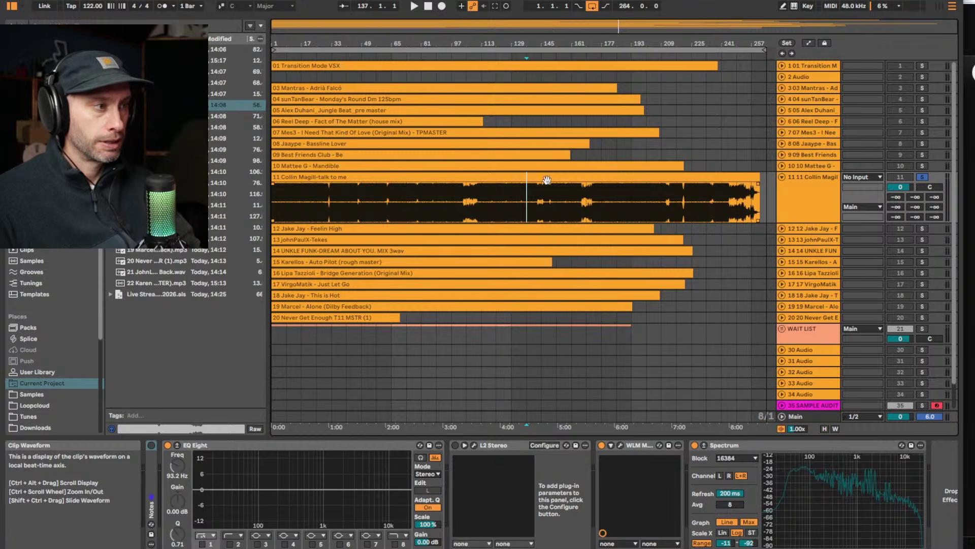
Inspect the waveform of the "talk to me" clip on track 11, highlighting its ending and the long opening section from bar 9
{"action": "left_click_drag", "start_coordinate": [551, 44], "coordinate": [526, 126]}
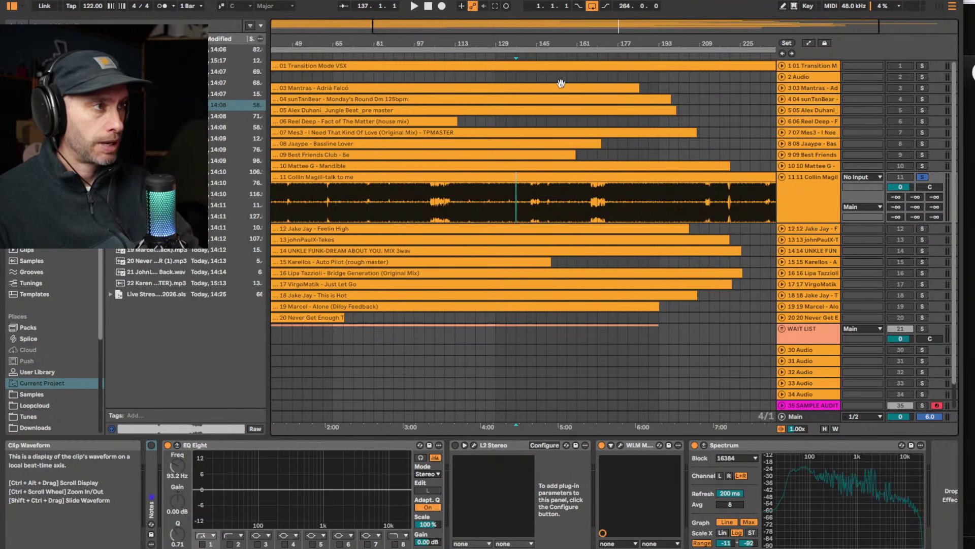
{"action": "left_click_drag", "start_coordinate": [569, 44], "coordinate": [569, 35]}
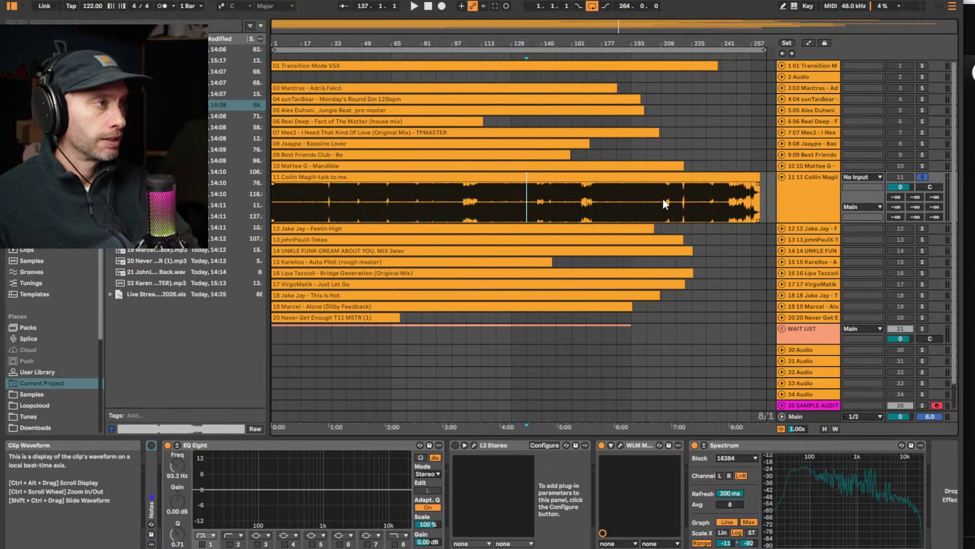
{"action": "left_click_drag", "start_coordinate": [597, 199], "coordinate": [748, 201]}
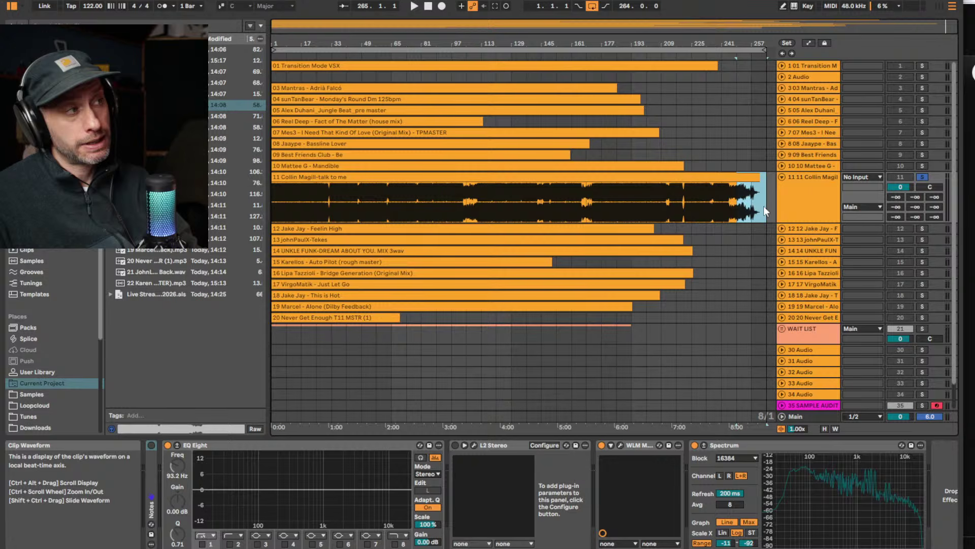
{"action": "left_click", "coordinate": [750, 178]}
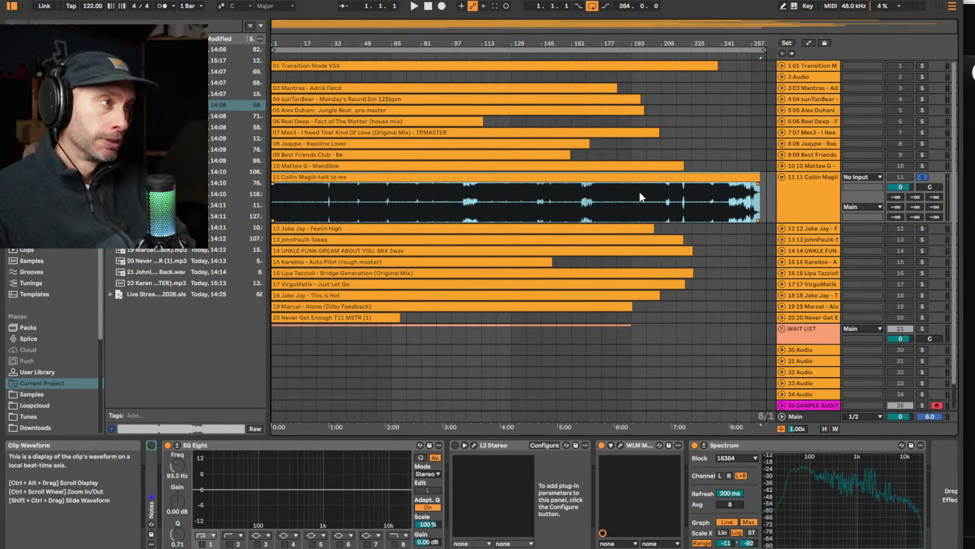
{"action": "left_click", "coordinate": [409, 199]}
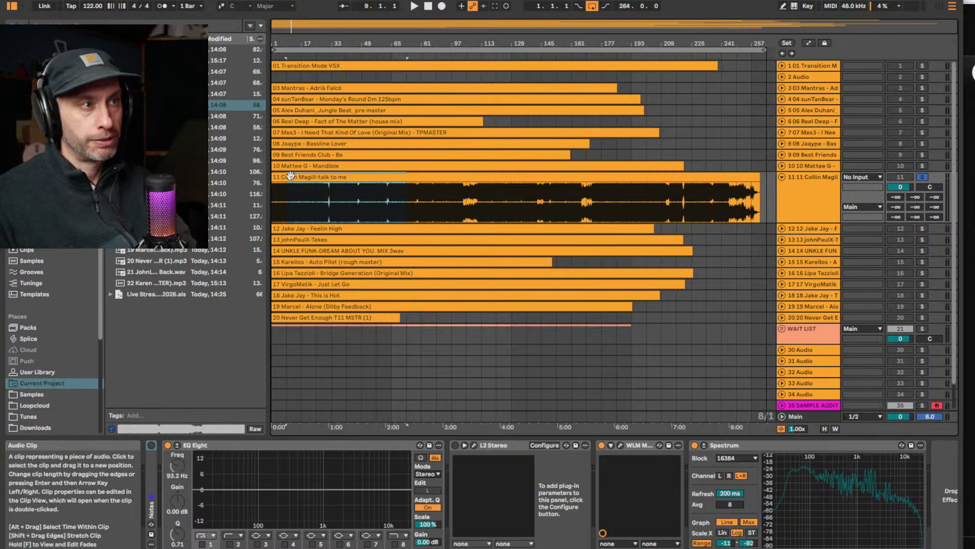
{"action": "left_click", "coordinate": [288, 201]}
{"action": "left_click_drag", "start_coordinate": [315, 199], "coordinate": [318, 200]}
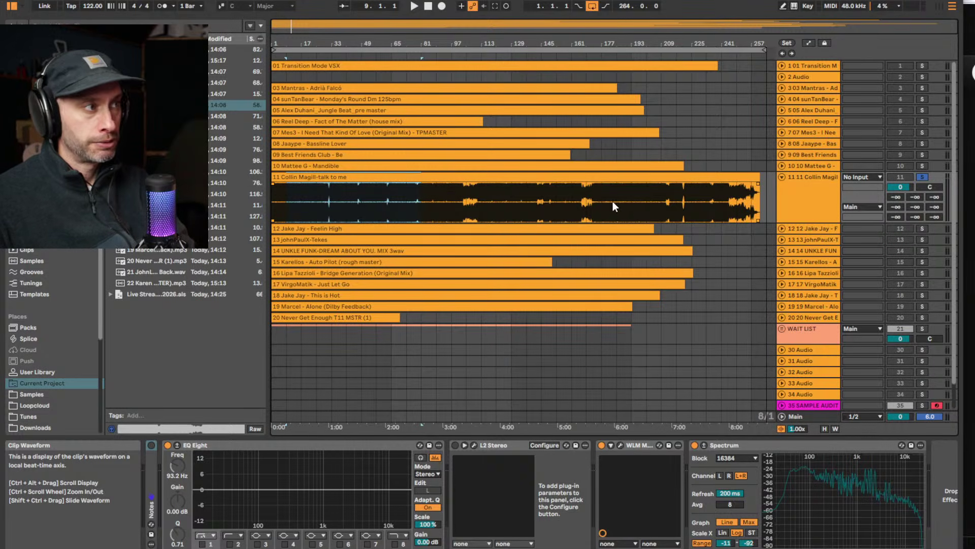
Fold track 11, unfold track 12 containing "Feelin High", and solo it
{"action": "left_click", "coordinate": [781, 177]}
{"action": "left_click", "coordinate": [800, 189]}
{"action": "left_click", "coordinate": [782, 189]}
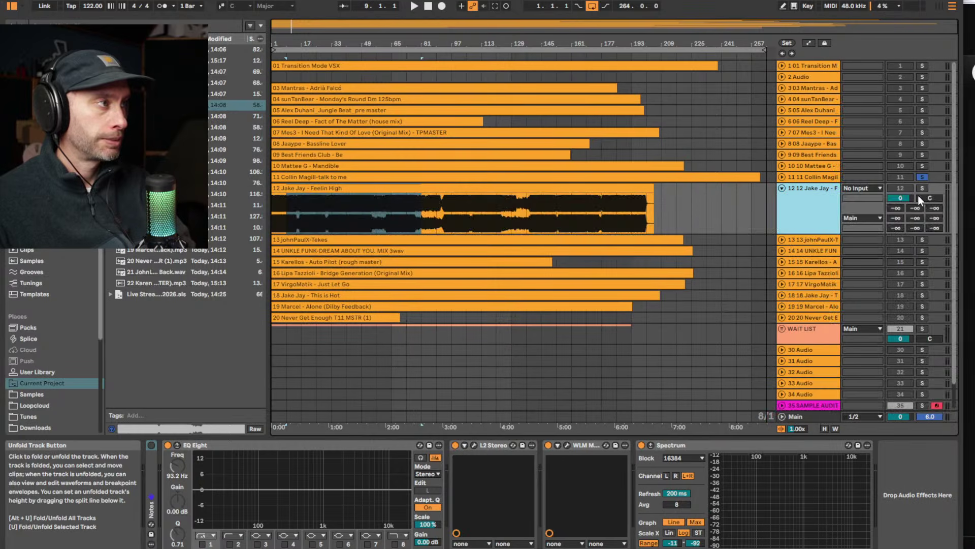
{"action": "left_click", "coordinate": [923, 188]}
Audition the opening of "Feelin High" from its start and from bar 9
{"action": "left_click", "coordinate": [276, 188]}
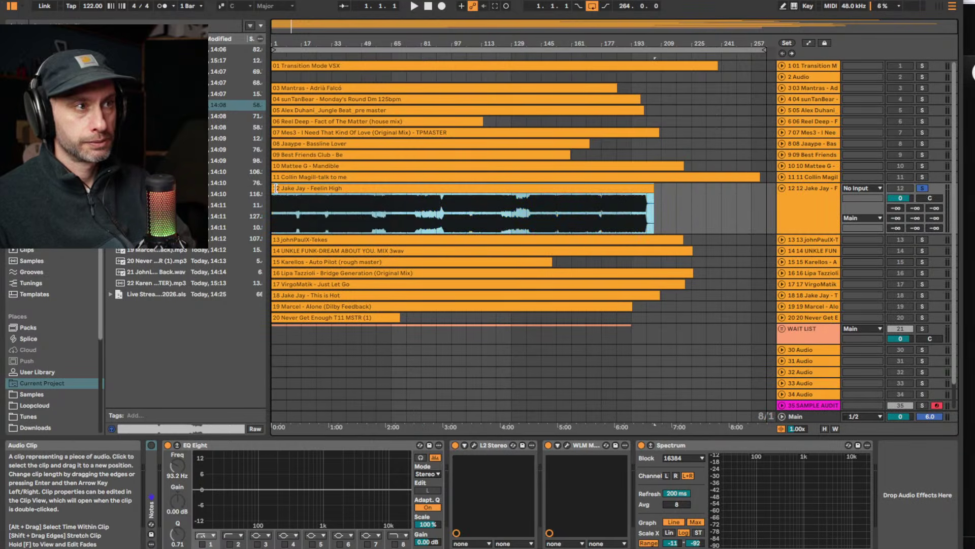
{"action": "key", "text": "space"}
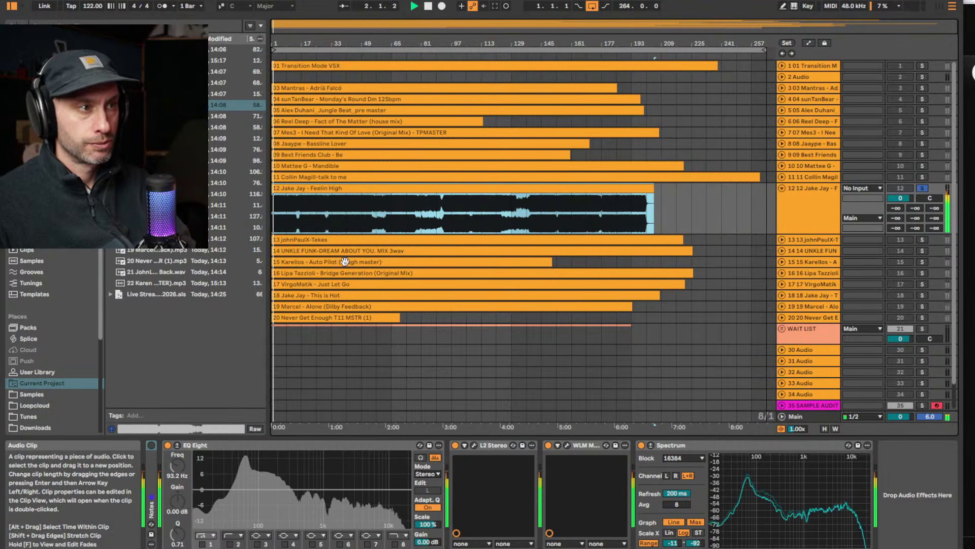
{"action": "key", "text": "space"}
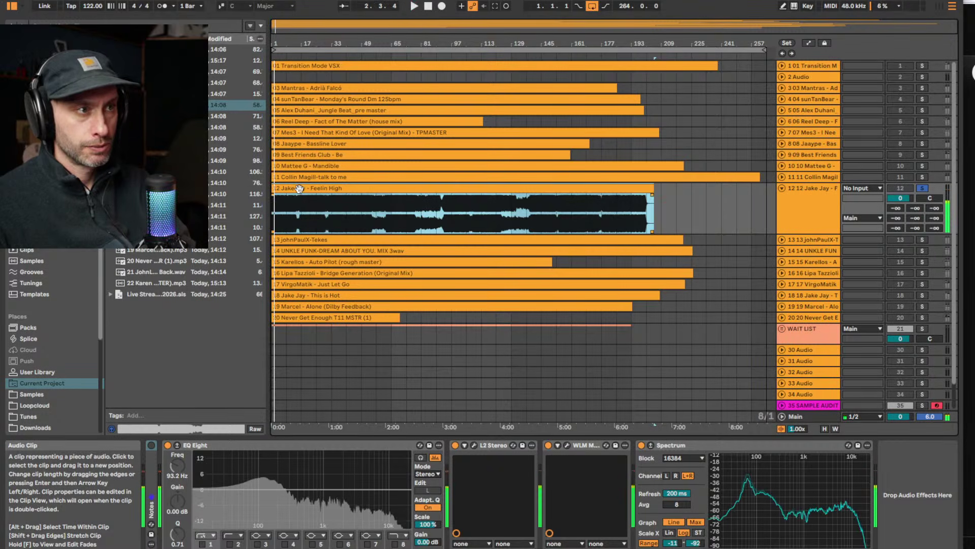
{"action": "left_click", "coordinate": [361, 297]}
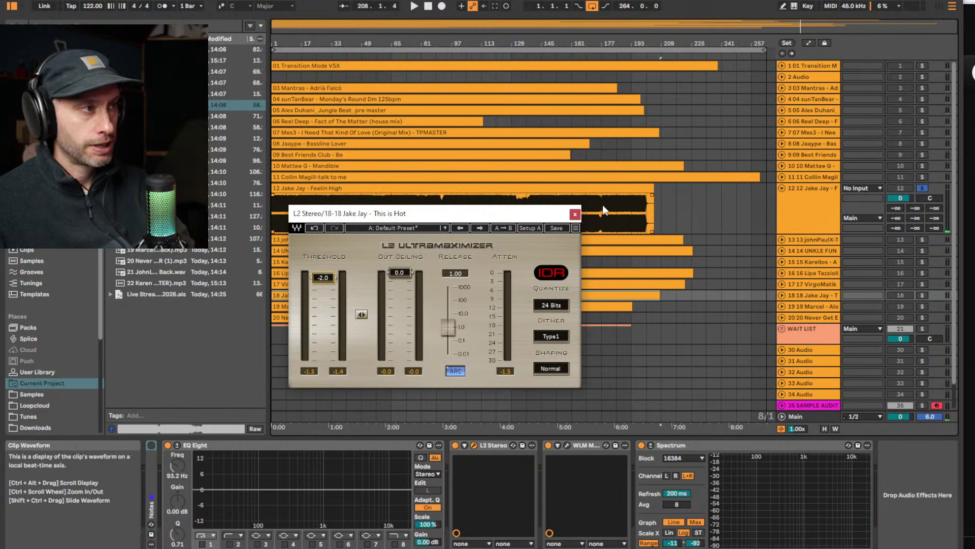
{"action": "left_click", "coordinate": [575, 214]}
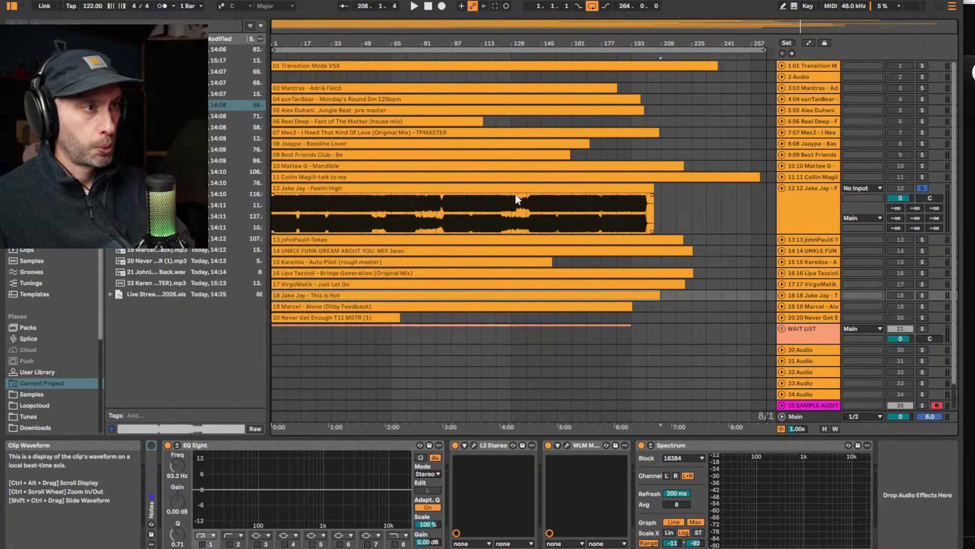
{"action": "left_click", "coordinate": [579, 186]}
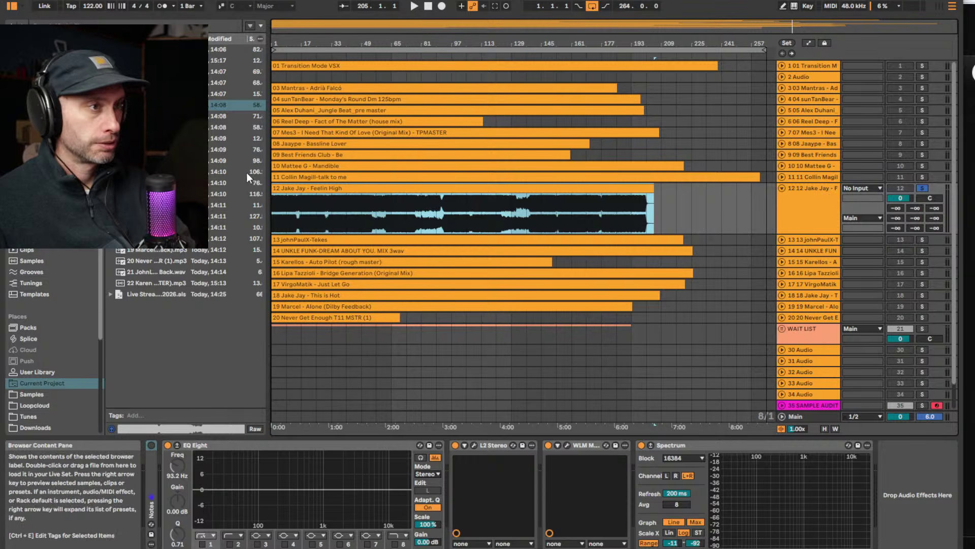
{"action": "key", "text": "space"}
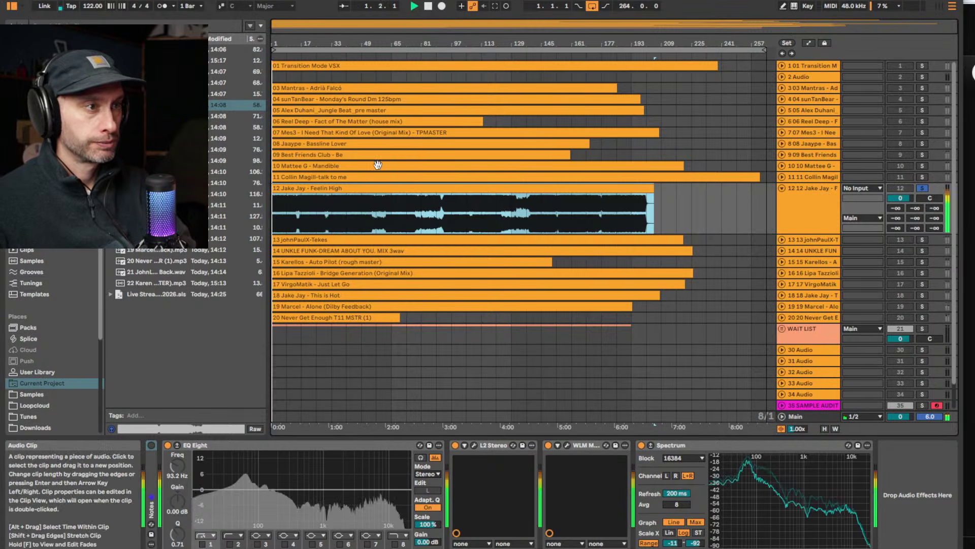
{"action": "left_click", "coordinate": [288, 207]}
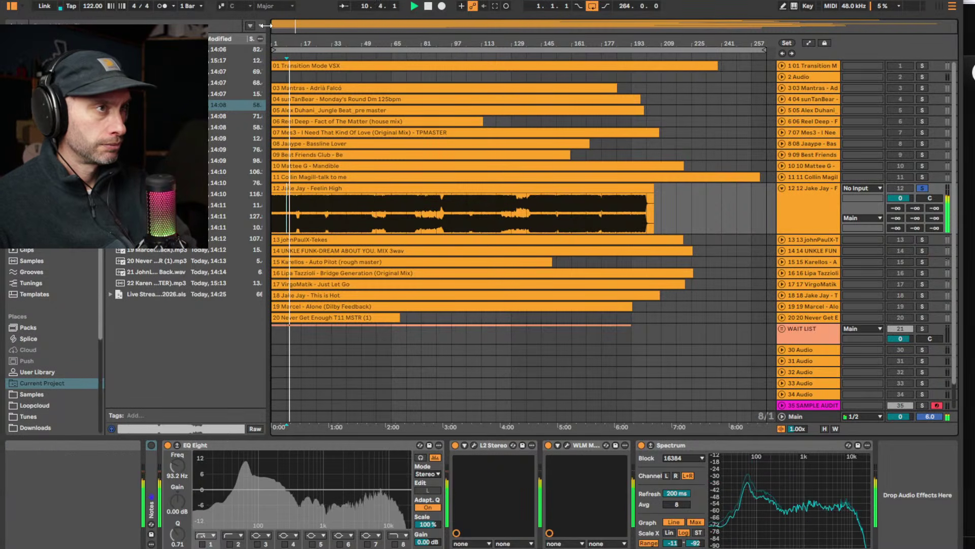
Examine the early waveform of "Feelin High" closely and play it from bar 14
{"action": "left_click_drag", "start_coordinate": [284, 45], "coordinate": [362, 97]}
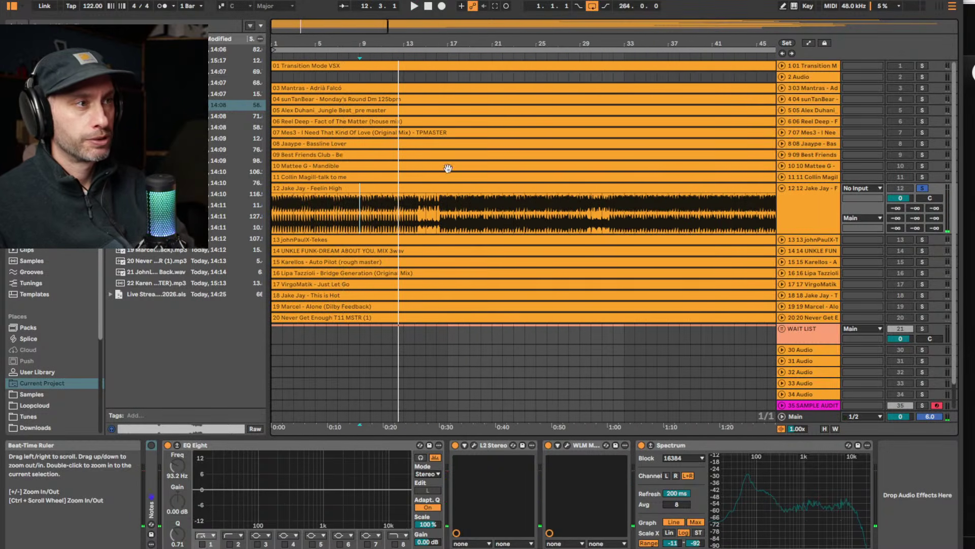
{"action": "left_click", "coordinate": [416, 215]}
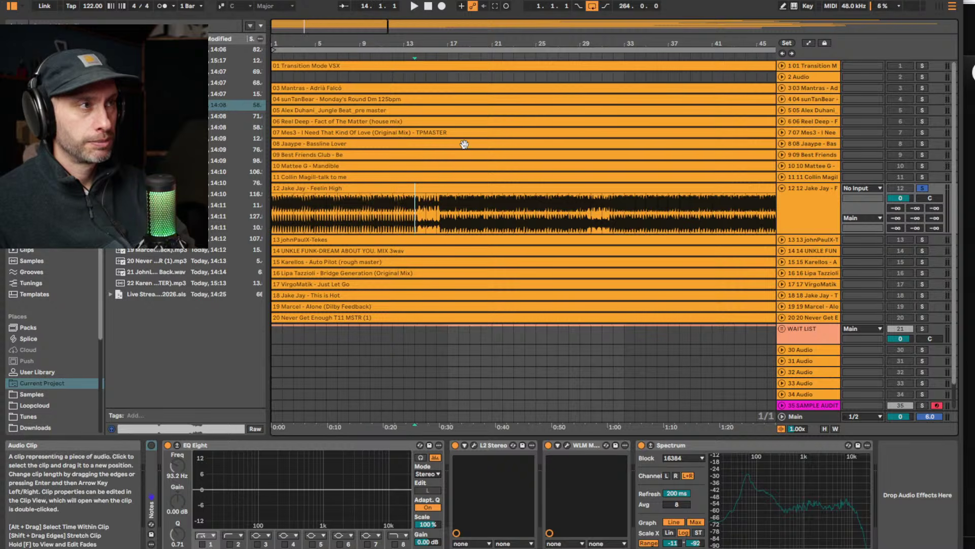
{"action": "key", "text": "space"}
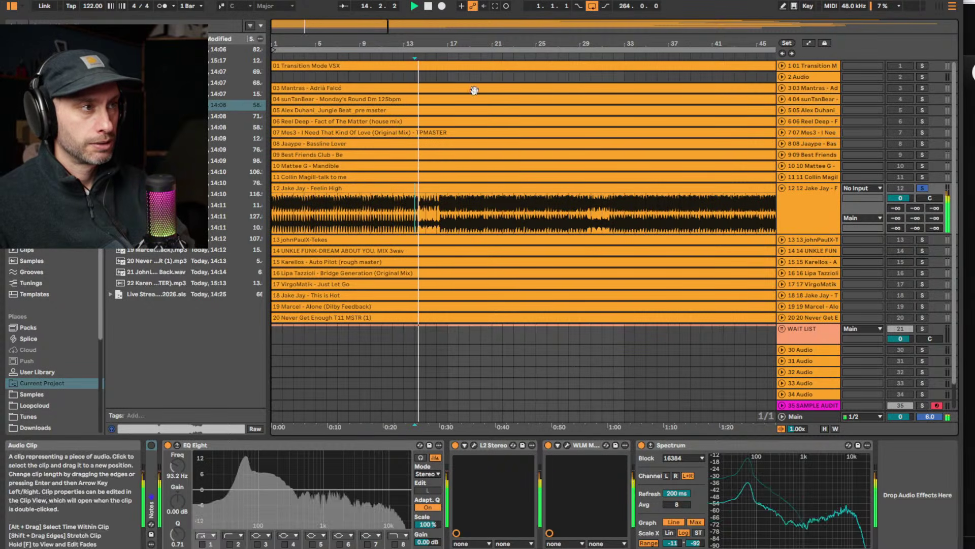
Skip playback of "Feelin High" forward through bars 23, 27, 29 and 33 to hear how the arrangement develops
{"action": "left_click_drag", "start_coordinate": [458, 45], "coordinate": [457, 28]}
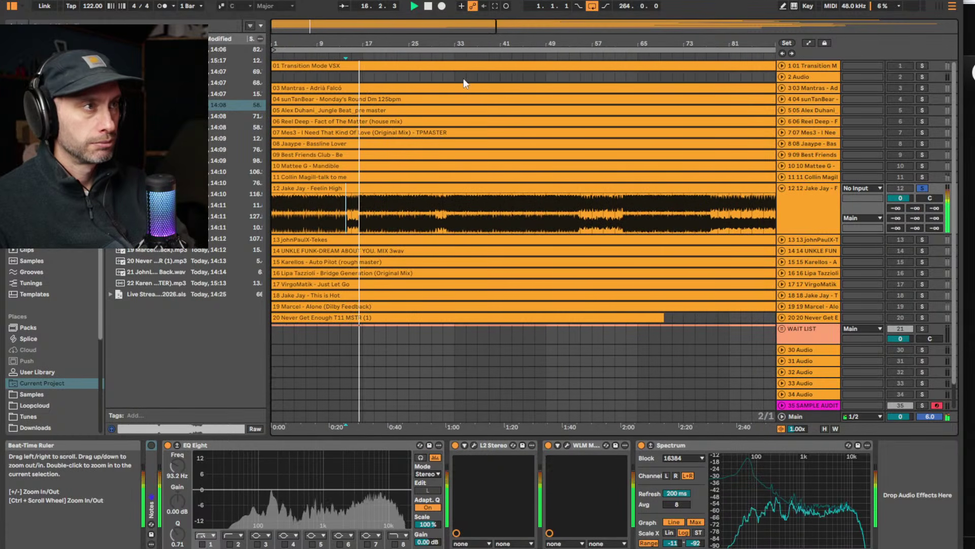
{"action": "left_click", "coordinate": [375, 221]}
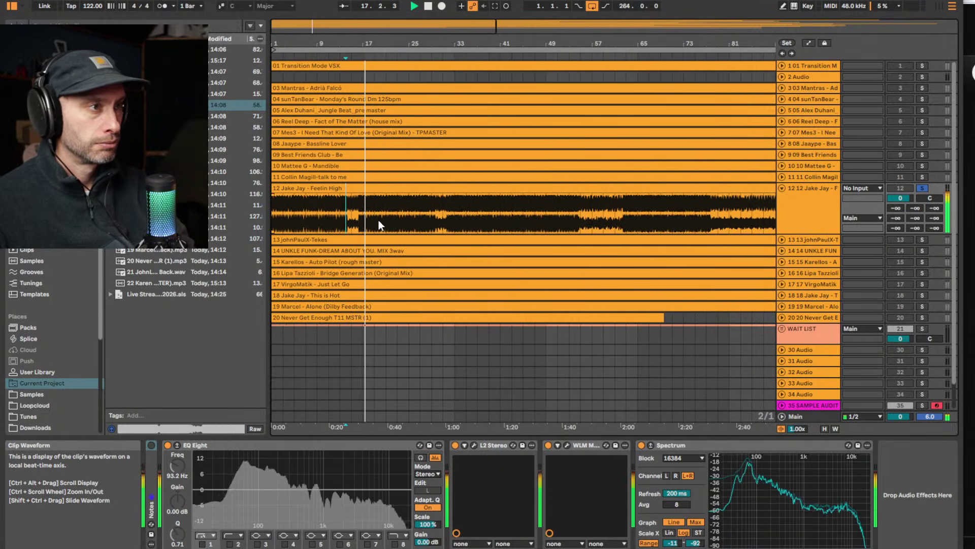
{"action": "left_click", "coordinate": [397, 221]}
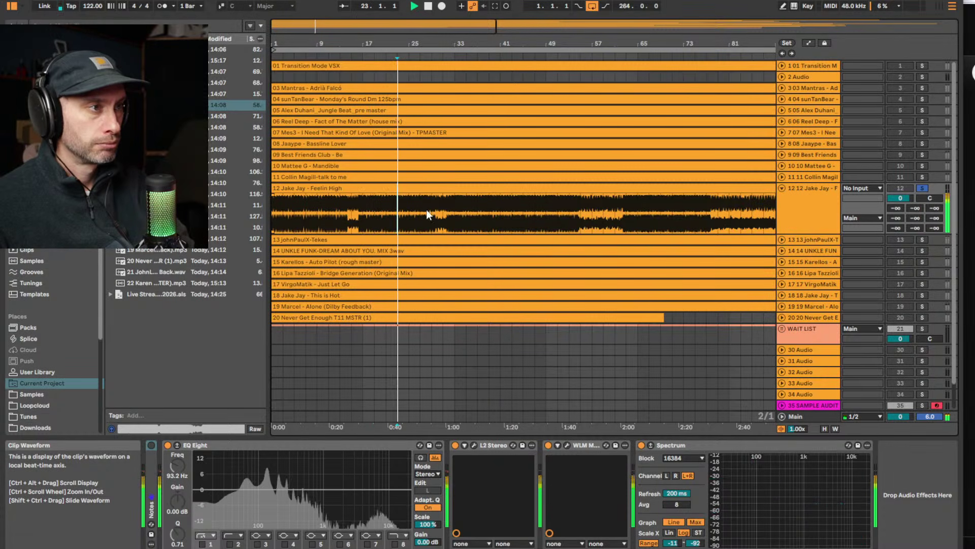
{"action": "left_click", "coordinate": [419, 219]}
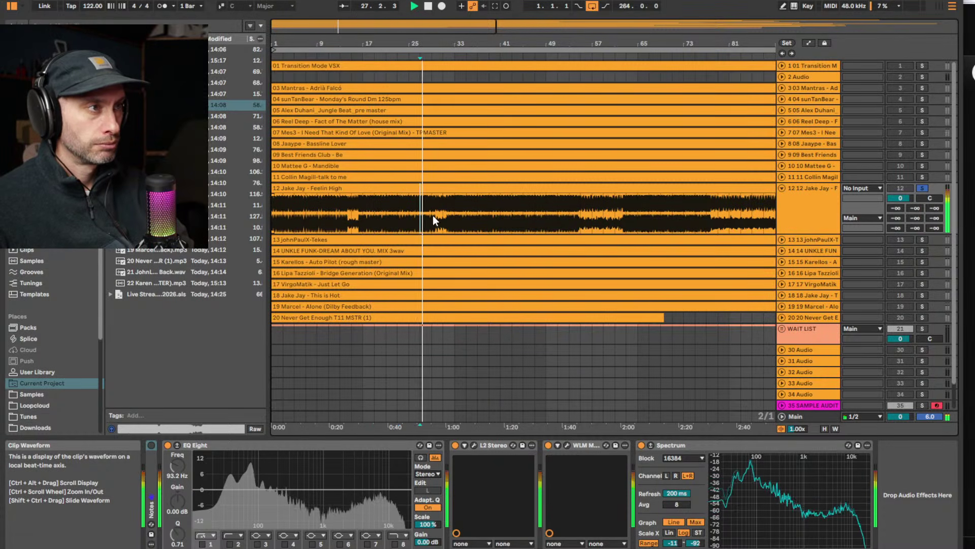
{"action": "left_click", "coordinate": [430, 217]}
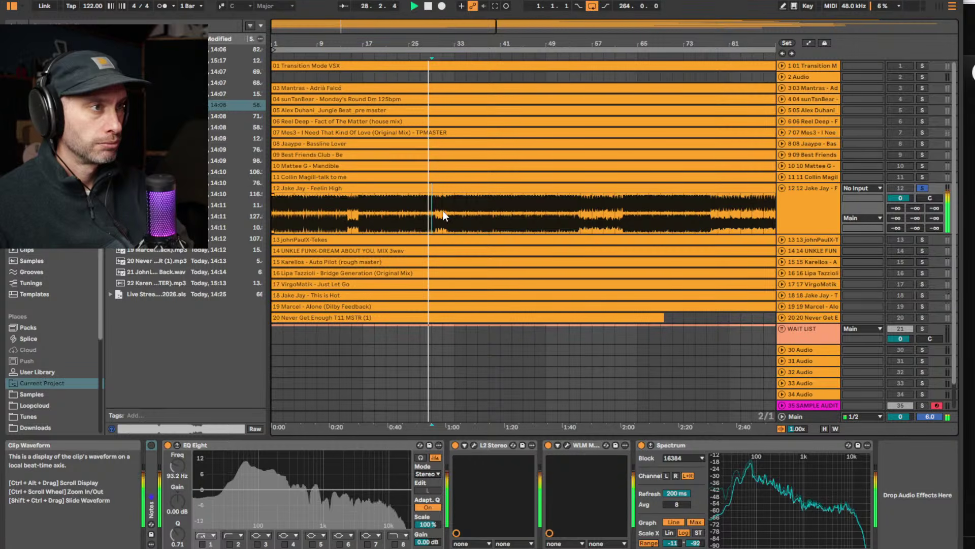
{"action": "left_click", "coordinate": [456, 211]}
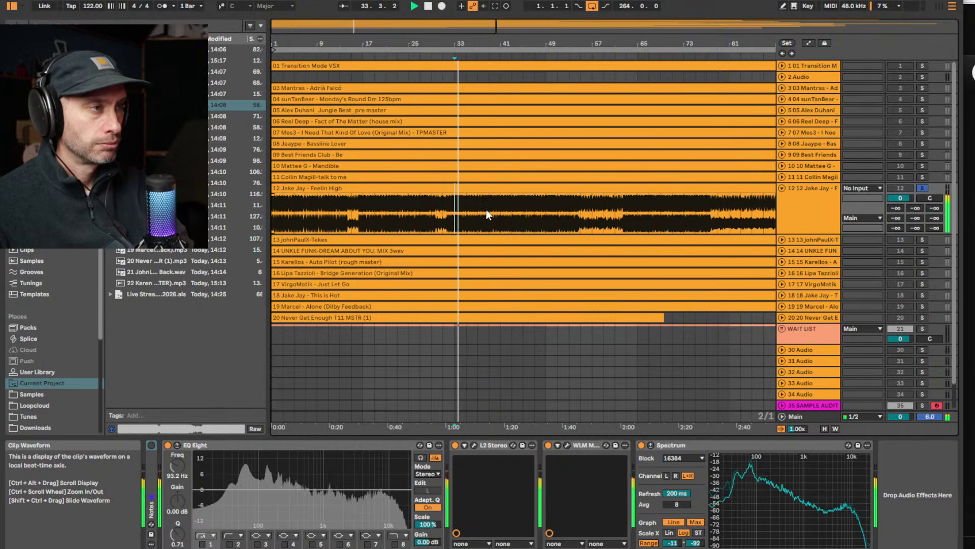
{"action": "left_click", "coordinate": [487, 212]}
Compare the sections of "Feelin High" at bars 9, 17, 25 and 41, playing from bars 9 and 41
{"action": "left_click_drag", "start_coordinate": [506, 43], "coordinate": [504, 15]}
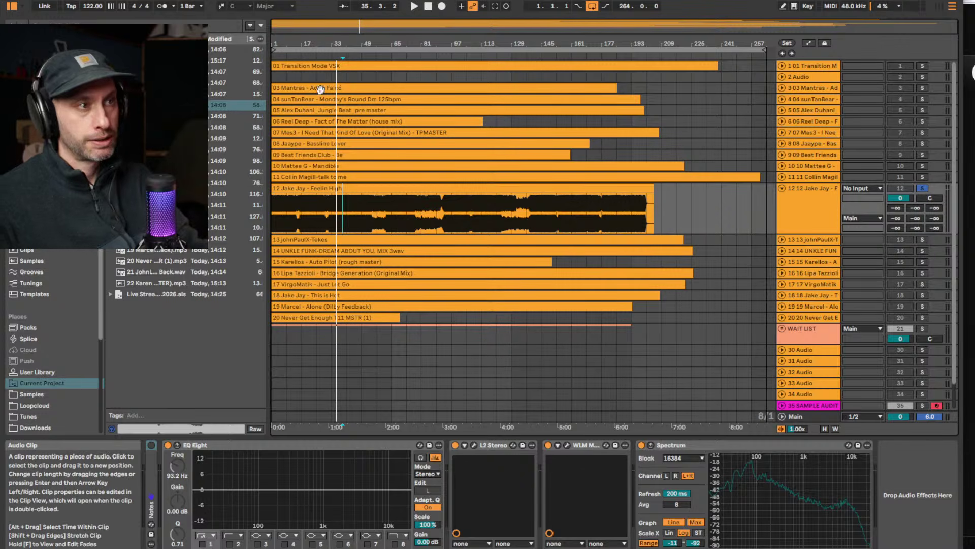
{"action": "left_click", "coordinate": [354, 218]}
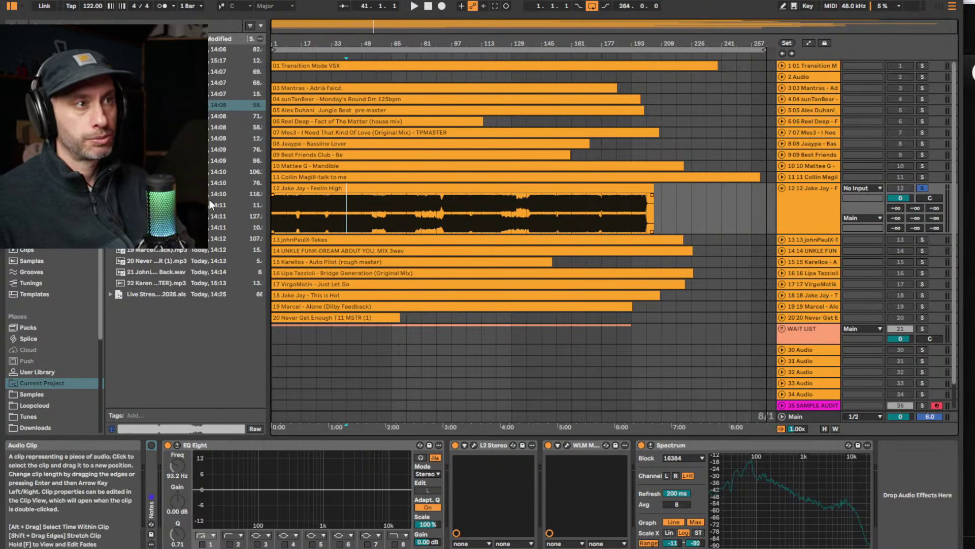
{"action": "left_click", "coordinate": [287, 215]}
{"action": "key", "text": "space"}
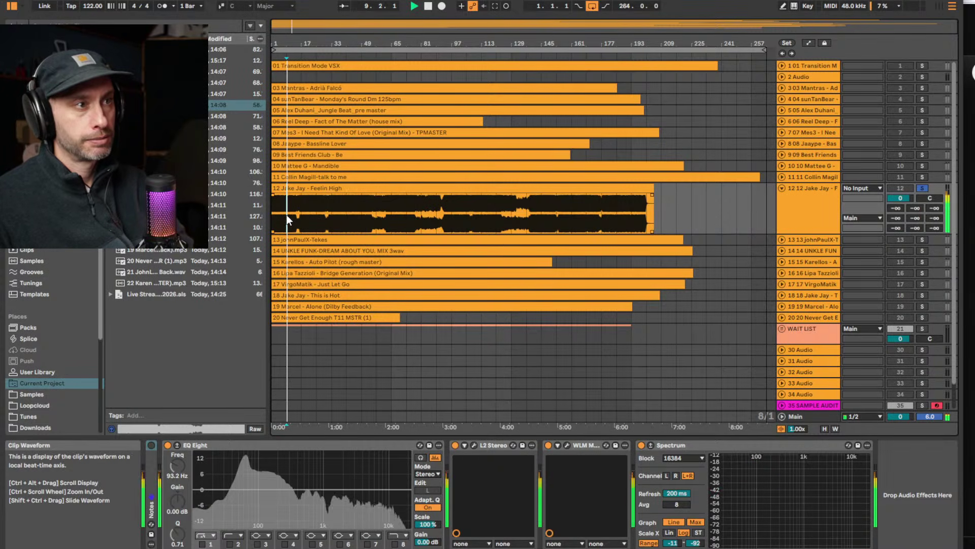
{"action": "left_click", "coordinate": [302, 219]}
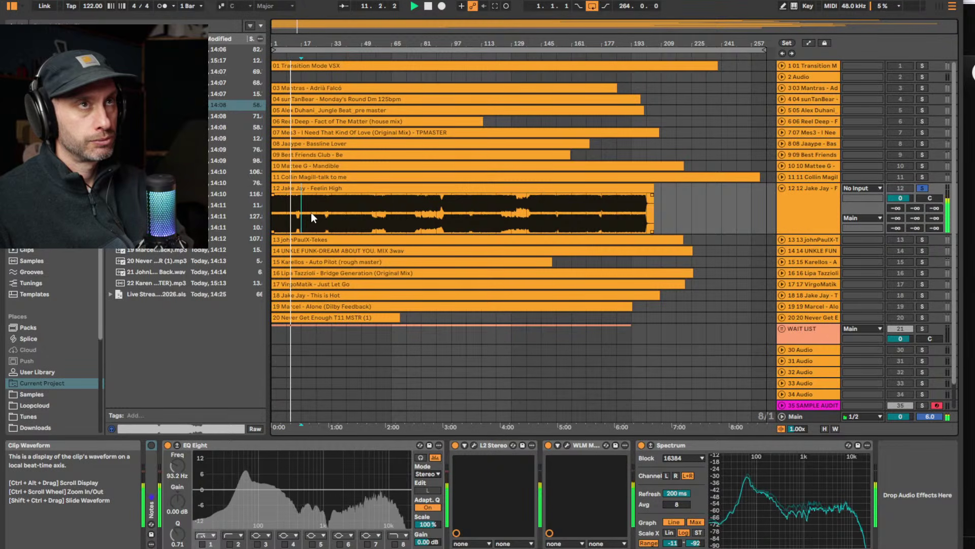
{"action": "key", "text": "space"}
{"action": "left_click", "coordinate": [314, 212]}
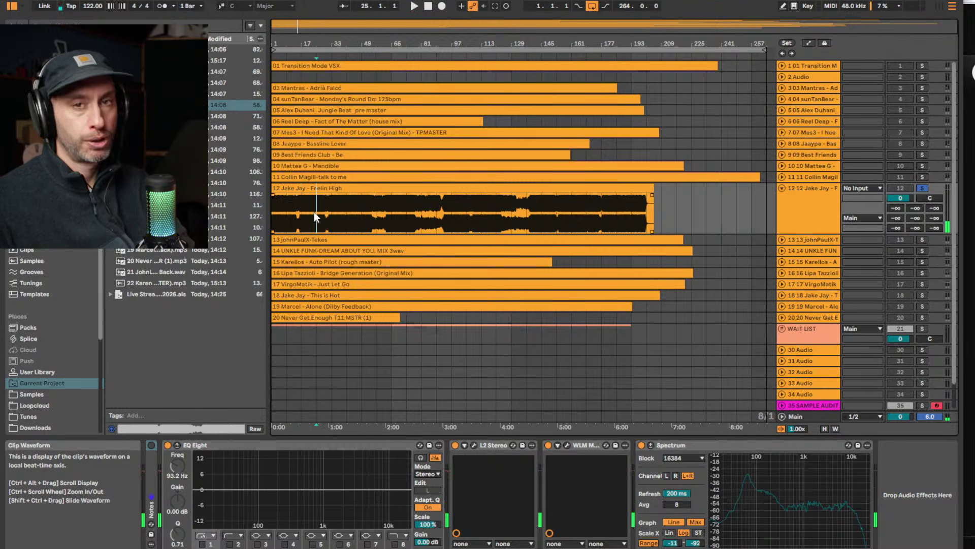
{"action": "key", "text": "space"}
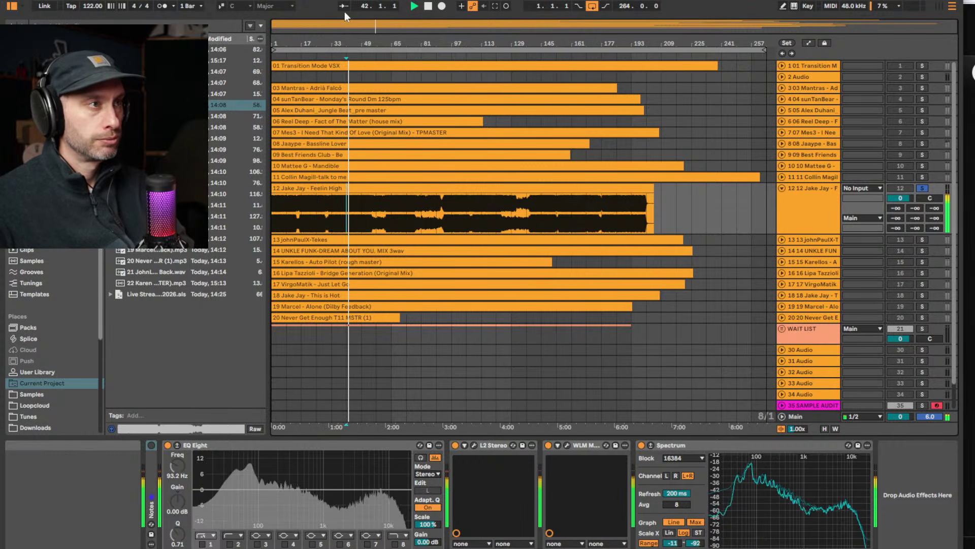
Examine the waveform after bar 41, stop playback, and highlight bars 41 to 49 of "Feelin High"
{"action": "left_click_drag", "start_coordinate": [361, 45], "coordinate": [376, 71]}
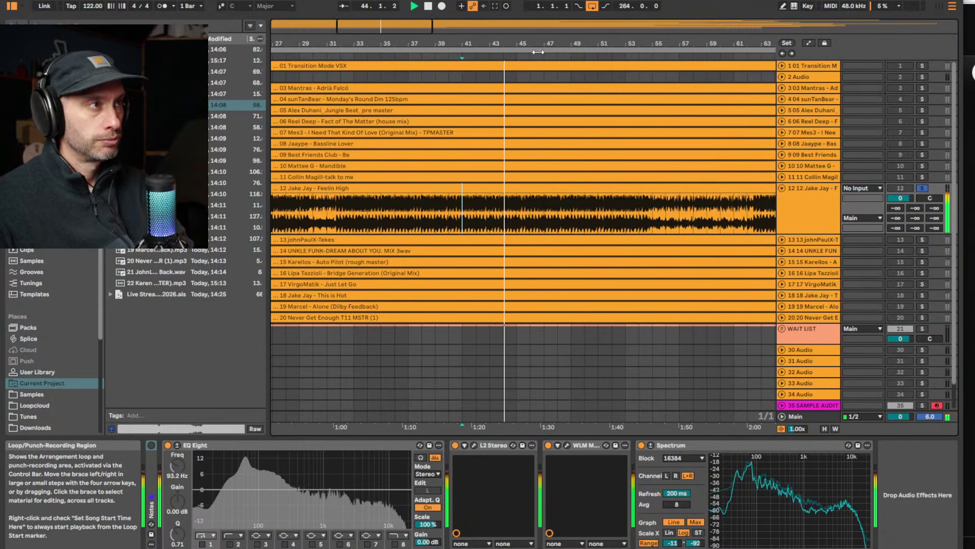
{"action": "left_click_drag", "start_coordinate": [548, 41], "coordinate": [549, 23]}
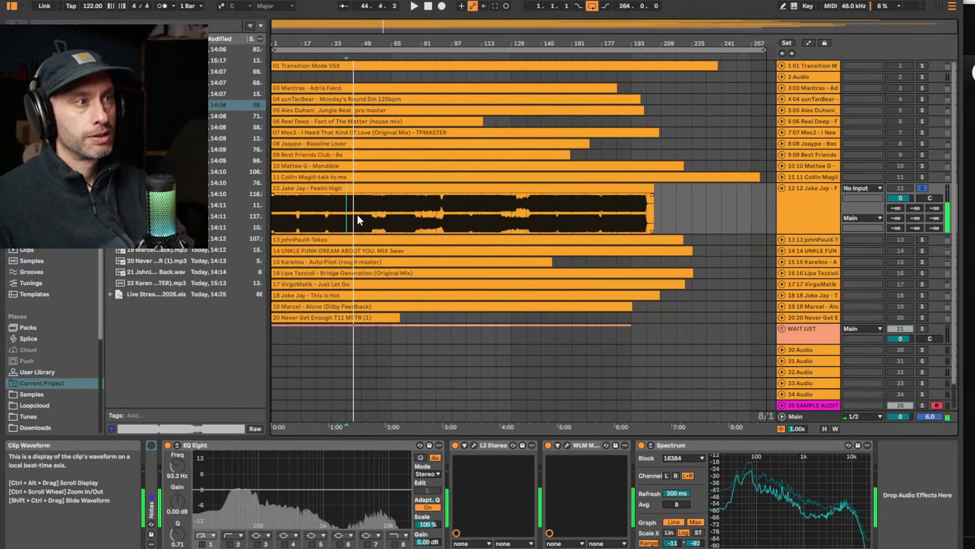
{"action": "key", "text": "space"}
{"action": "left_click_drag", "start_coordinate": [358, 214], "coordinate": [361, 214]}
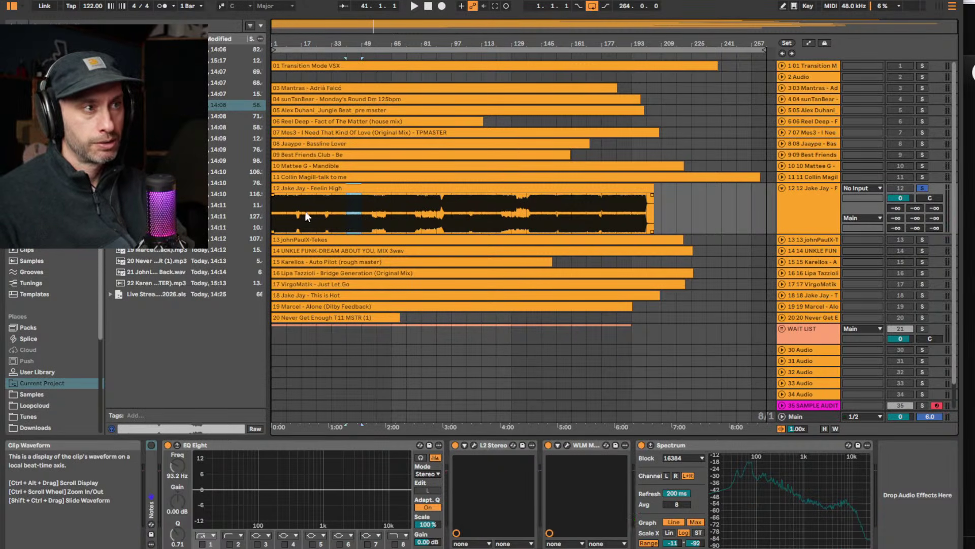
Play "Feelin High" from the break at bar 57 while viewing the full arrangement
{"action": "left_click", "coordinate": [373, 219]}
{"action": "key", "text": "space"}
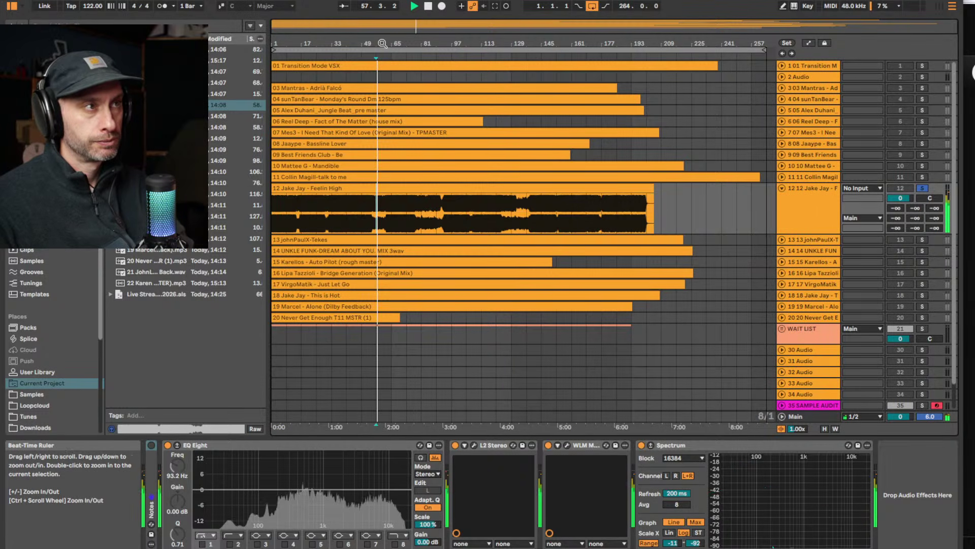
{"action": "mouse_move", "coordinate": [383, 44]}
{"action": "left_mouse_down"}
{"action": "mouse_move", "coordinate": [386, 86]}
{"action": "mouse_move", "coordinate": [386, 56]}
{"action": "left_mouse_up"}
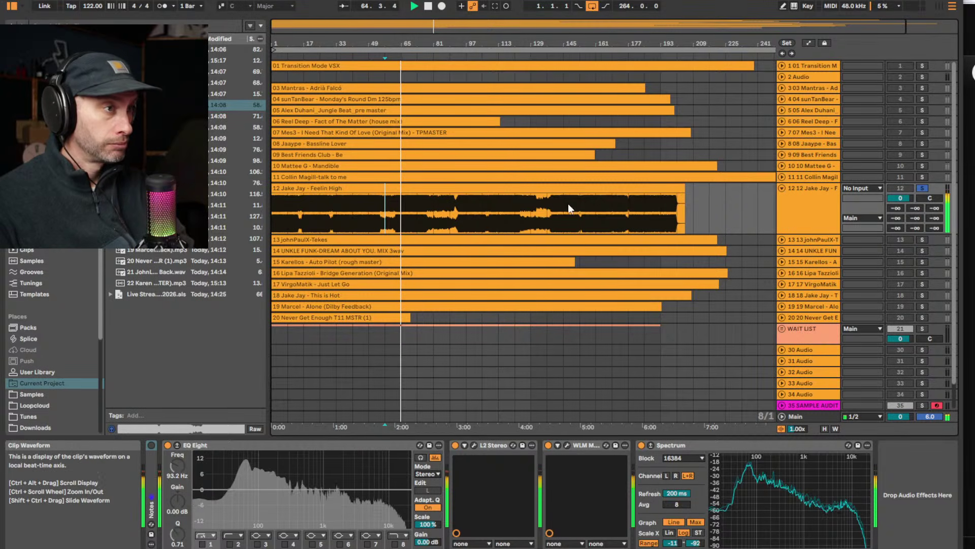
Highlight bars 65 to 81 of "Feelin High", stop playback, and shift the highlight to bars 63 to 77
{"action": "left_click_drag", "start_coordinate": [398, 213], "coordinate": [429, 213]}
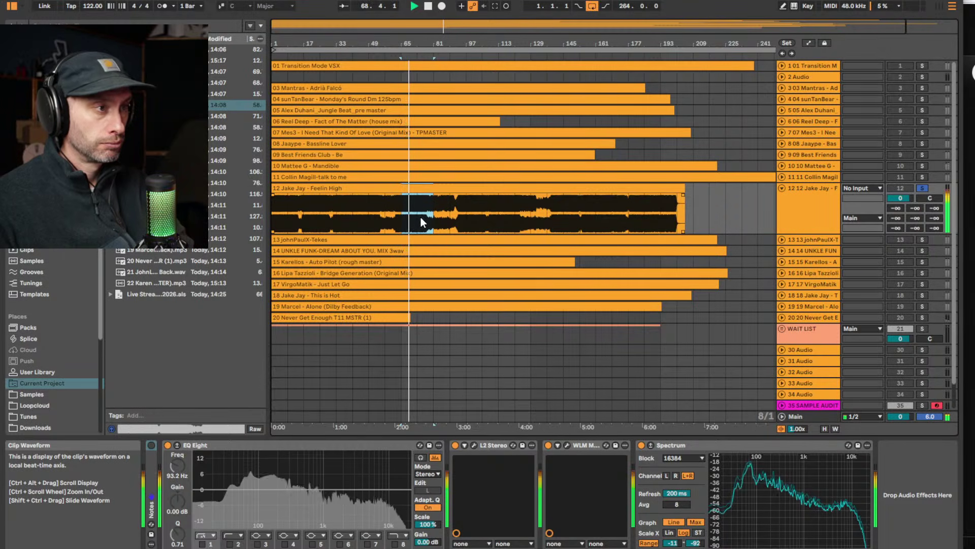
{"action": "left_click_drag", "start_coordinate": [406, 41], "coordinate": [751, 78]}
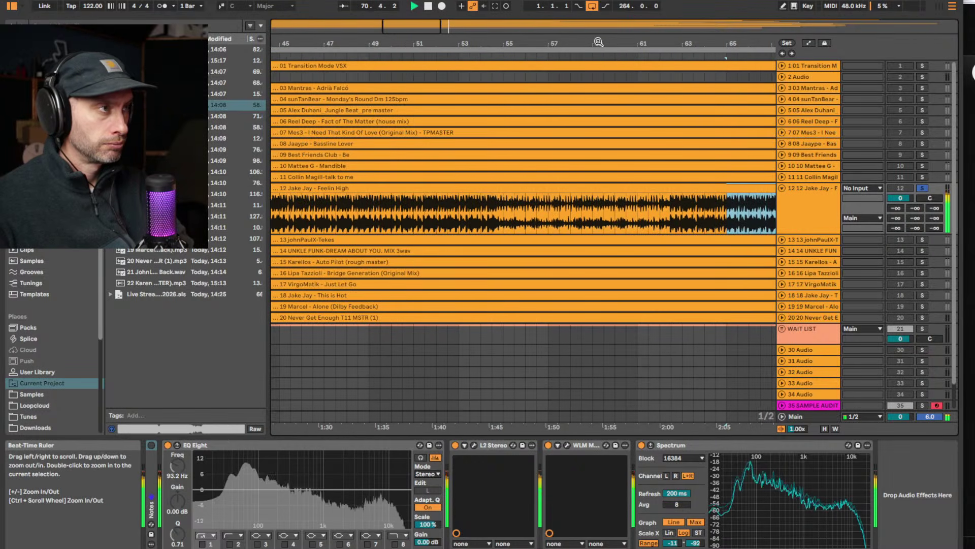
{"action": "left_click_drag", "start_coordinate": [597, 52], "coordinate": [598, 35]}
{"action": "left_click_drag", "start_coordinate": [456, 44], "coordinate": [497, 66]}
{"action": "key", "text": "space"}
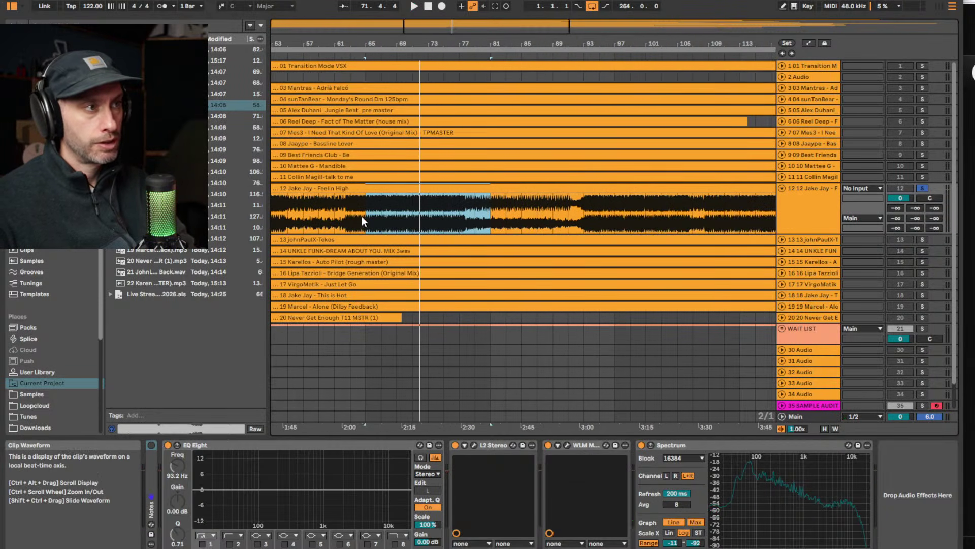
{"action": "left_click_drag", "start_coordinate": [361, 215], "coordinate": [422, 209]}
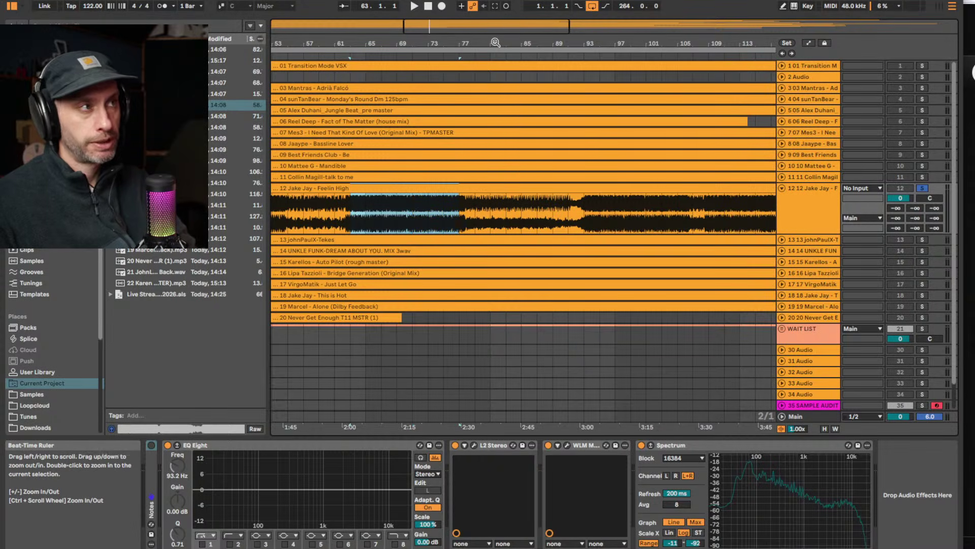
Audition "Feelin High" from the intro, skipping forward to about bars 45 and 68, and stop playback
{"action": "left_click_drag", "start_coordinate": [423, 49], "coordinate": [423, 43]}
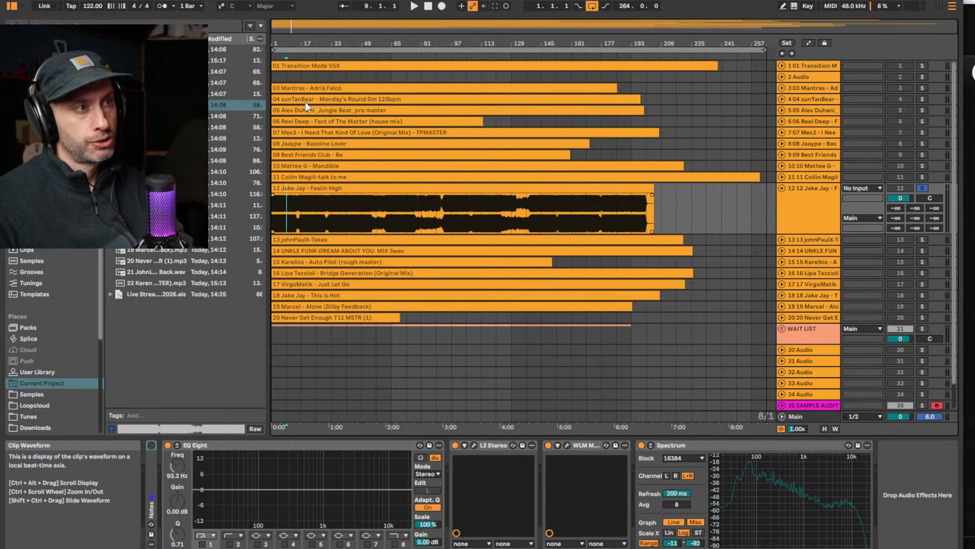
{"action": "left_click", "coordinate": [280, 55]}
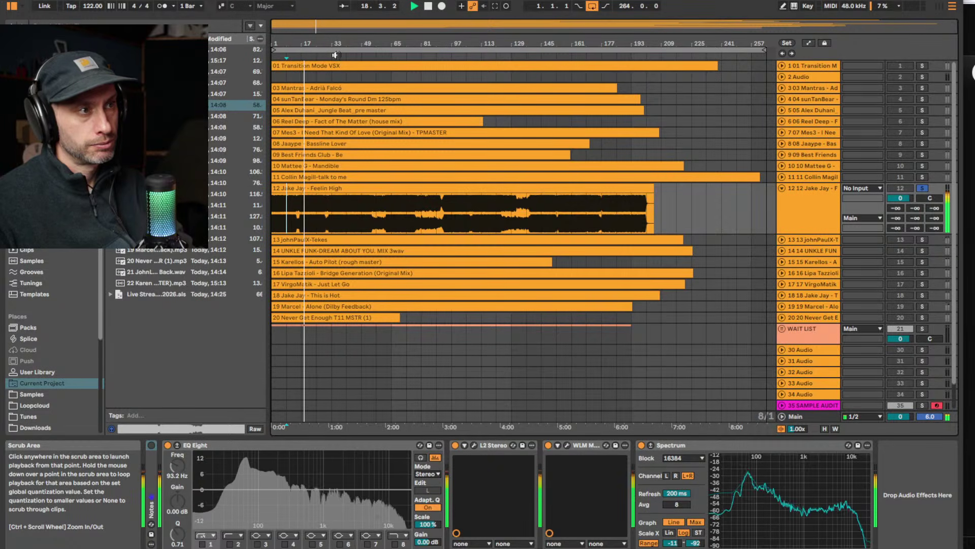
{"action": "left_click", "coordinate": [353, 58]}
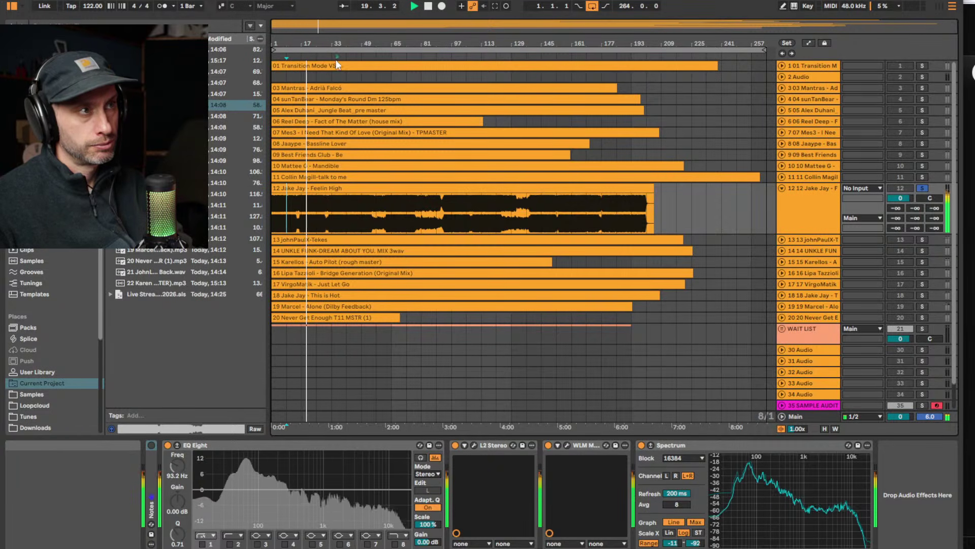
{"action": "left_click", "coordinate": [399, 59]}
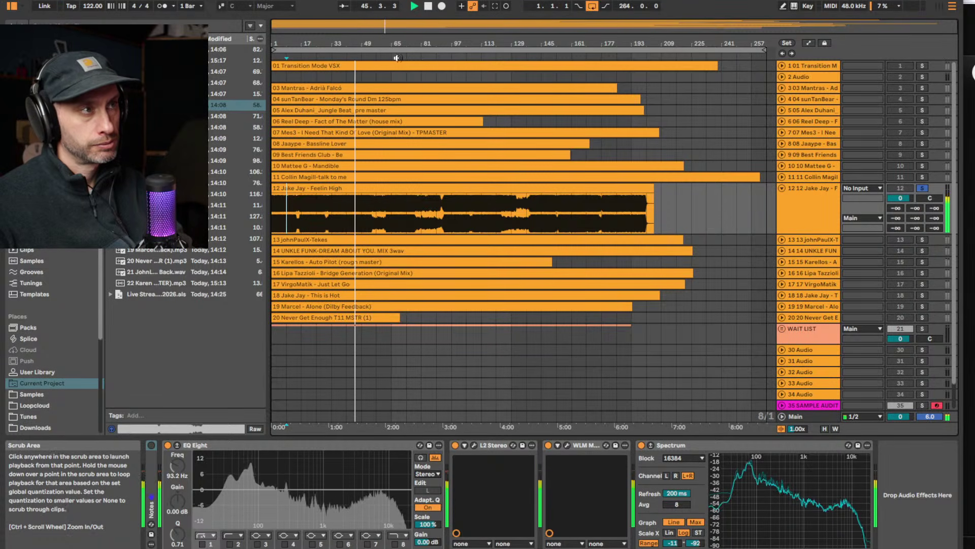
{"action": "left_click", "coordinate": [420, 55]}
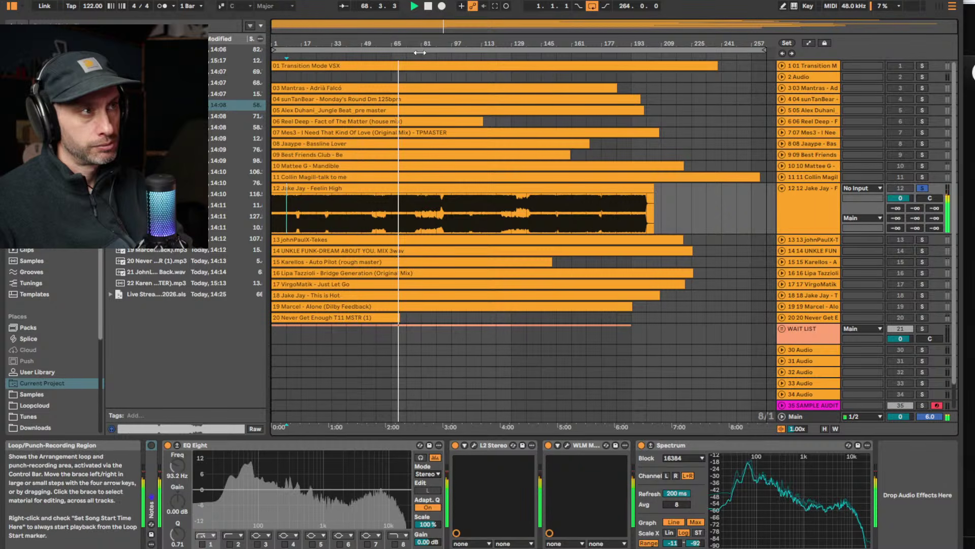
{"action": "left_click_drag", "start_coordinate": [419, 41], "coordinate": [418, 51]}
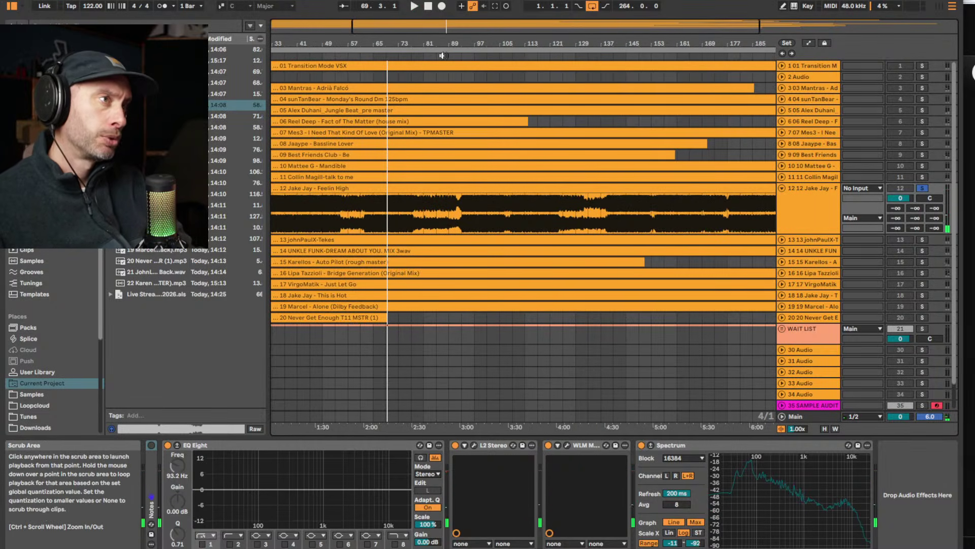
Play "Feelin High" from about bar 97, examine the waveform around the break before bar 137, and stop playback
{"action": "left_click", "coordinate": [473, 55]}
{"action": "left_click_drag", "start_coordinate": [361, 42], "coordinate": [361, 35]}
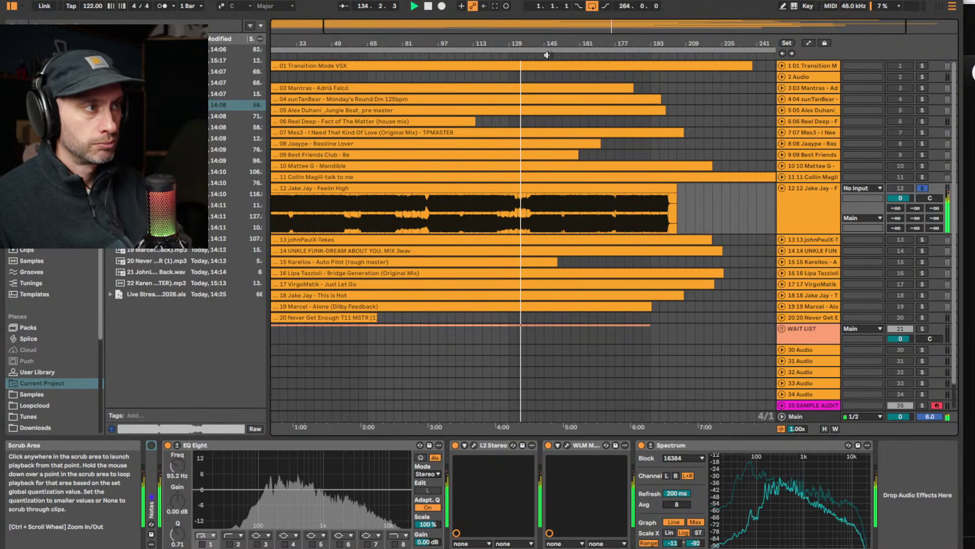
{"action": "left_click_drag", "start_coordinate": [536, 43], "coordinate": [537, 40]}
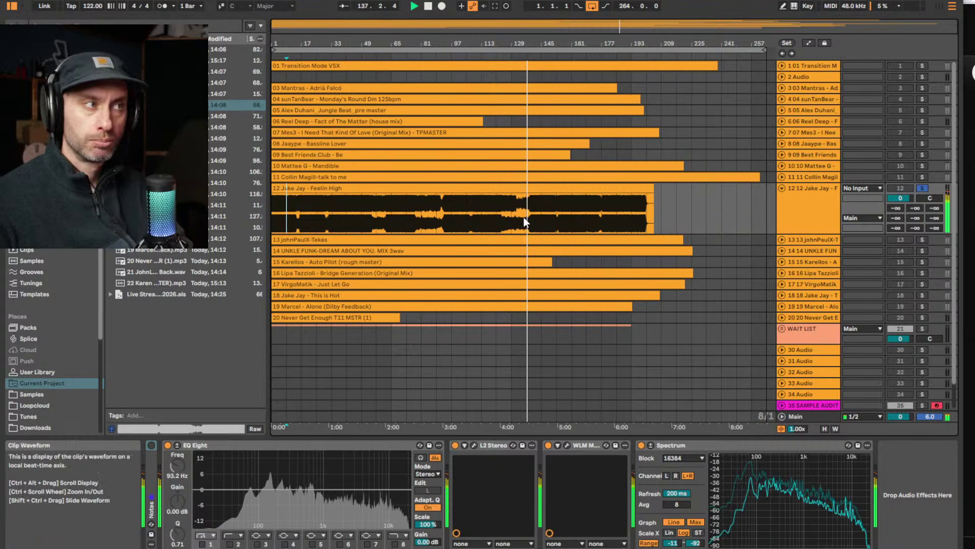
{"action": "left_click_drag", "start_coordinate": [558, 41], "coordinate": [545, 66]}
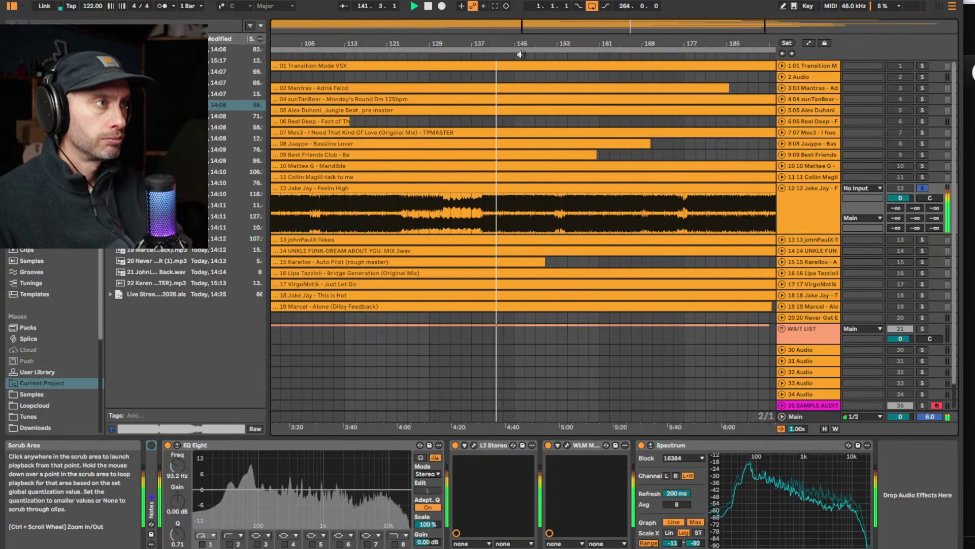
{"action": "key", "text": "space"}
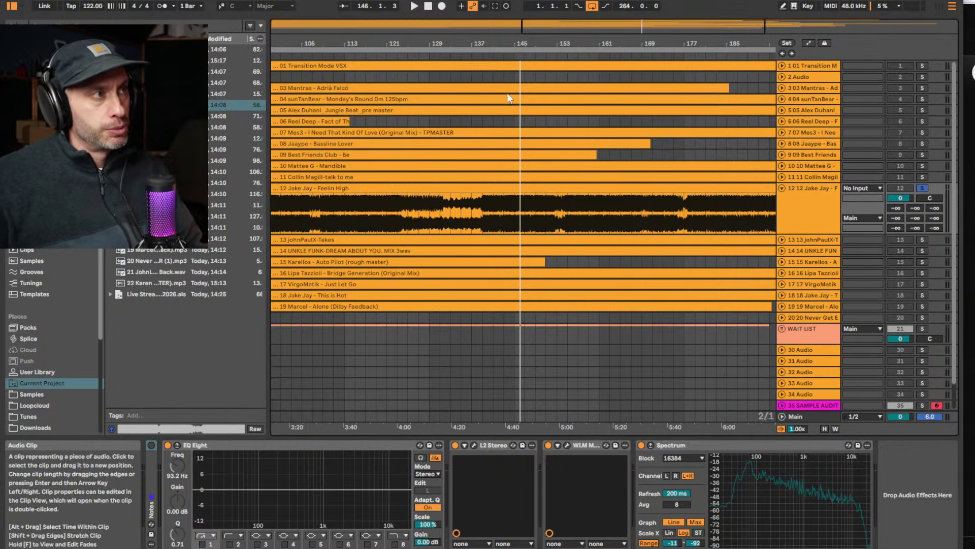
Replay "Feelin High" from about bar 137, audition the closing section up to about bar 185, and stop playback
{"action": "left_click_drag", "start_coordinate": [529, 45], "coordinate": [529, 66]}
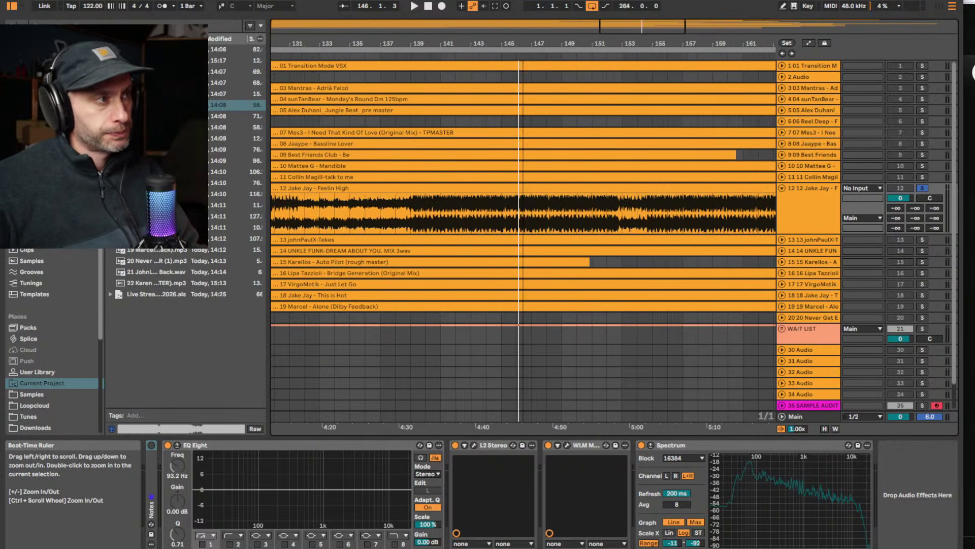
{"action": "left_click", "coordinate": [379, 57]}
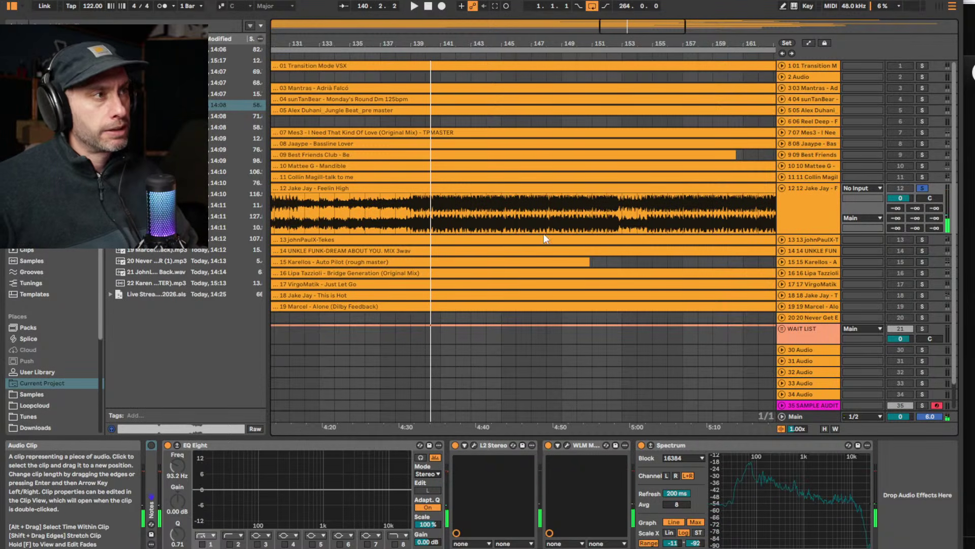
{"action": "left_click_drag", "start_coordinate": [567, 51], "coordinate": [578, 41]}
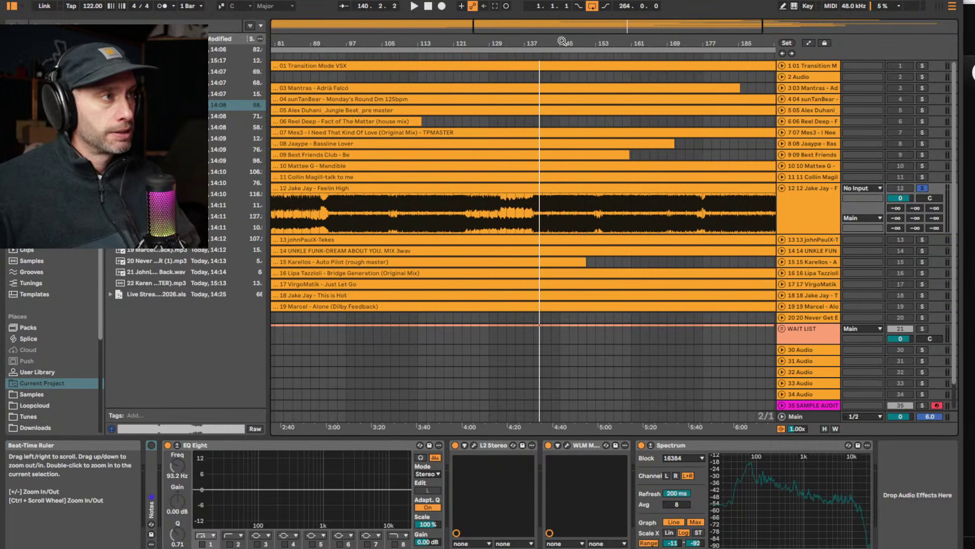
{"action": "left_click_drag", "start_coordinate": [566, 46], "coordinate": [567, 36]}
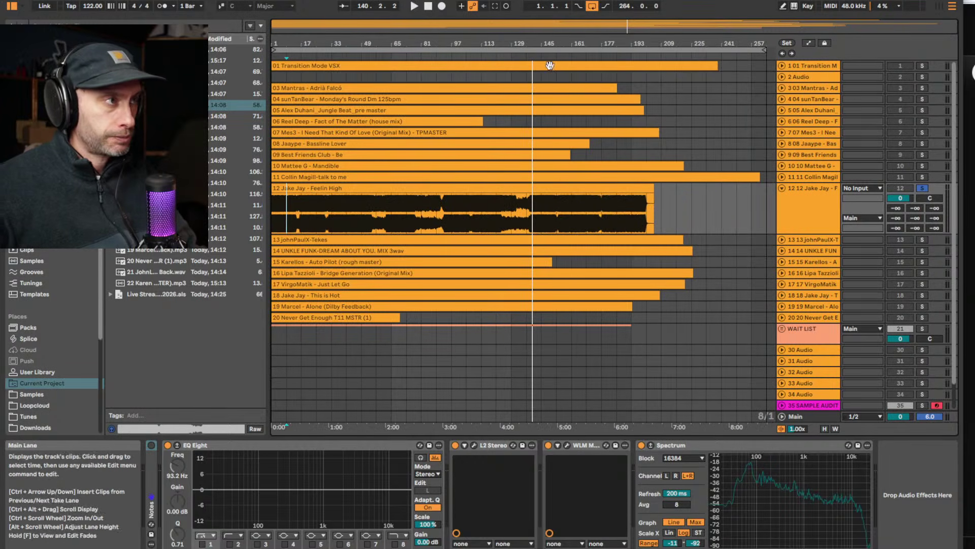
{"action": "left_click", "coordinate": [552, 55]}
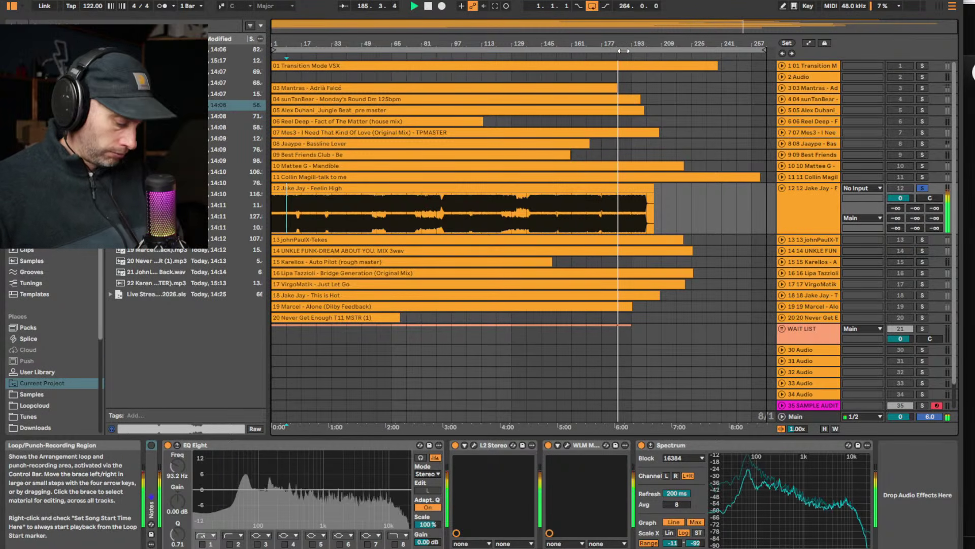
{"action": "key", "text": "space"}
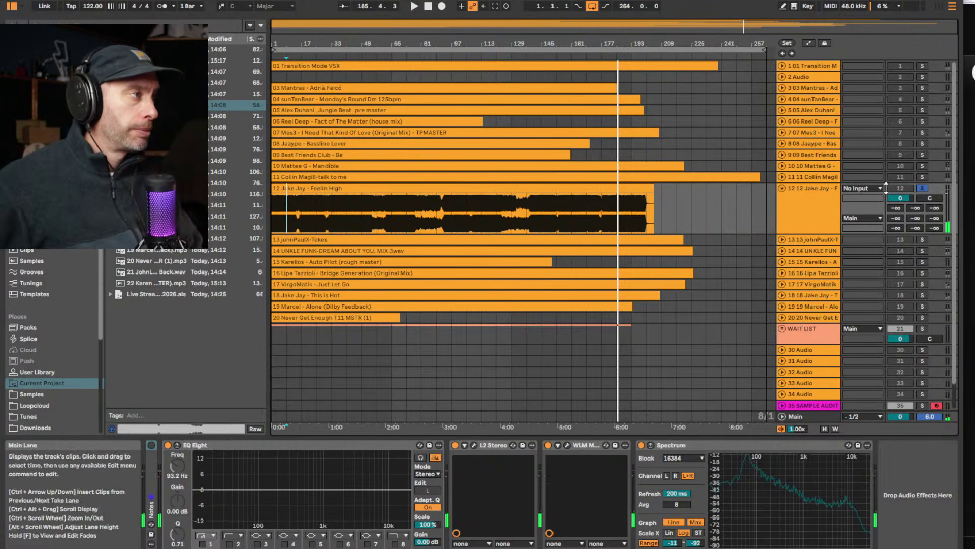
{"action": "left_click", "coordinate": [925, 241]}
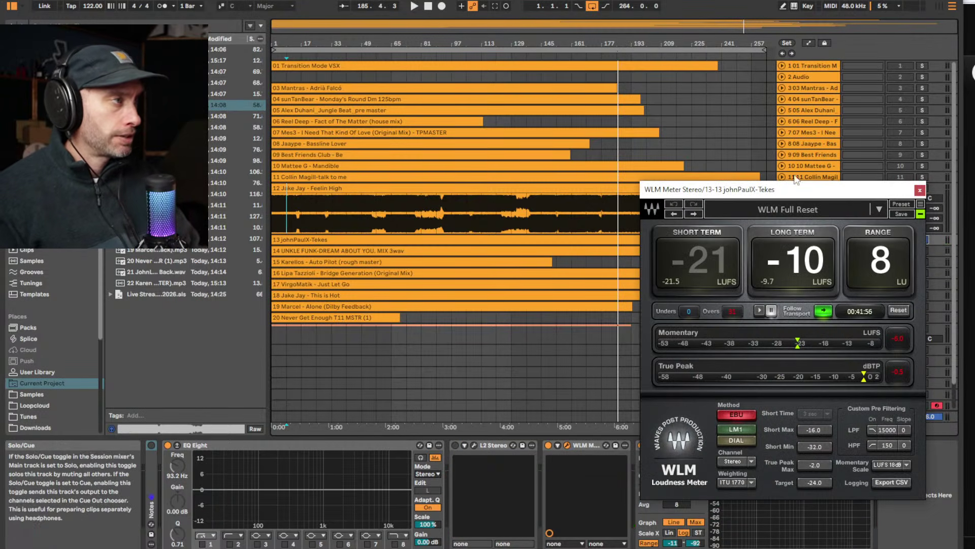
{"action": "left_click", "coordinate": [920, 190]}
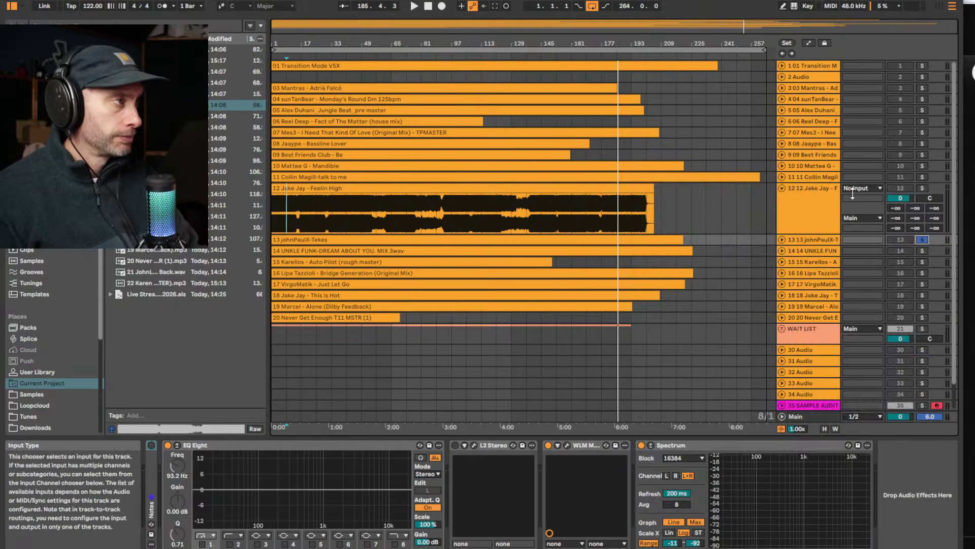
{"action": "left_click", "coordinate": [781, 186]}
{"action": "left_click", "coordinate": [810, 188]}
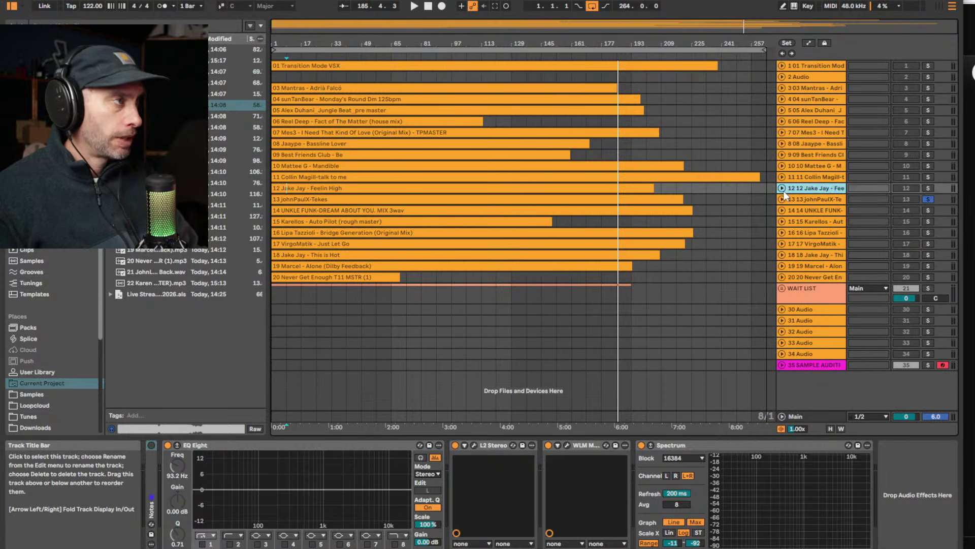
{"action": "left_click", "coordinate": [783, 189]}
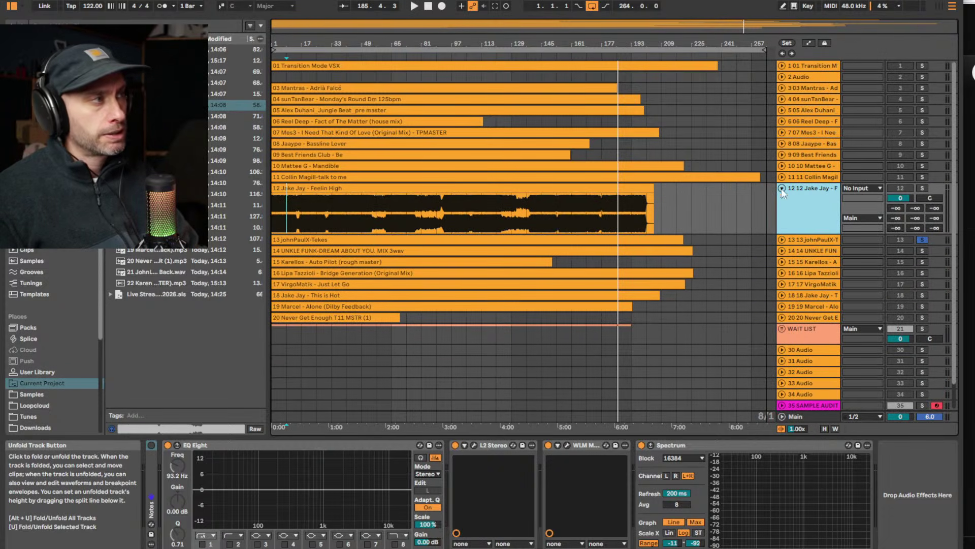
Play from bar 65 with the "Feelin High" track soloed again
{"action": "left_click", "coordinate": [399, 218]}
{"action": "left_click", "coordinate": [392, 216]}
{"action": "key", "text": "space"}
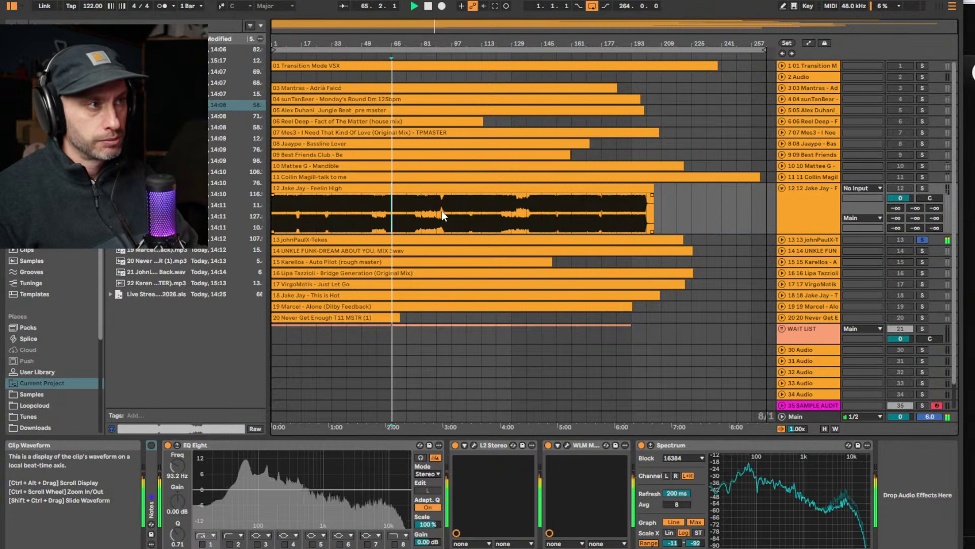
{"action": "left_click", "coordinate": [923, 188]}
{"action": "key", "text": "space"}
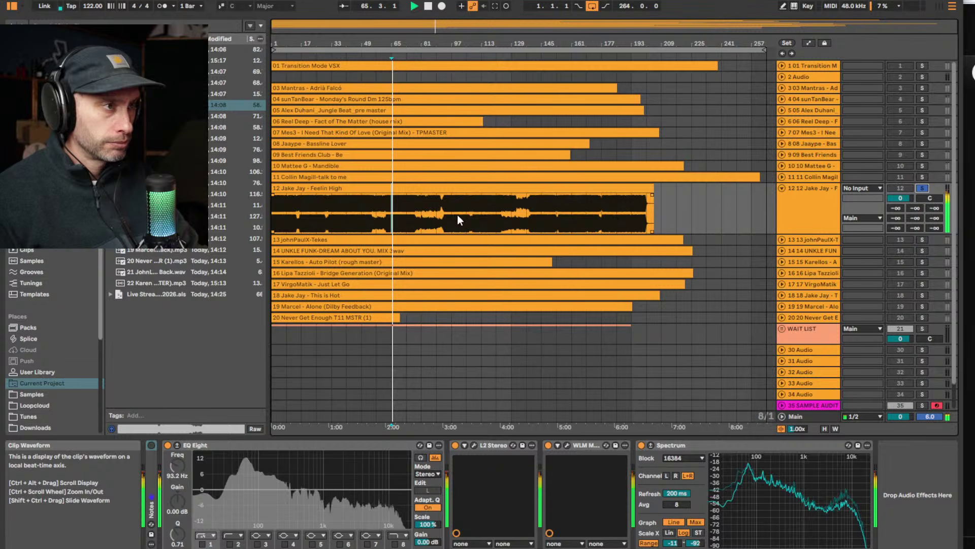
Compare sections of "Feelin High" by jumping playback to bars 161, 25 and 33, and stop playback
{"action": "left_click", "coordinate": [489, 214]}
{"action": "left_click", "coordinate": [570, 213]}
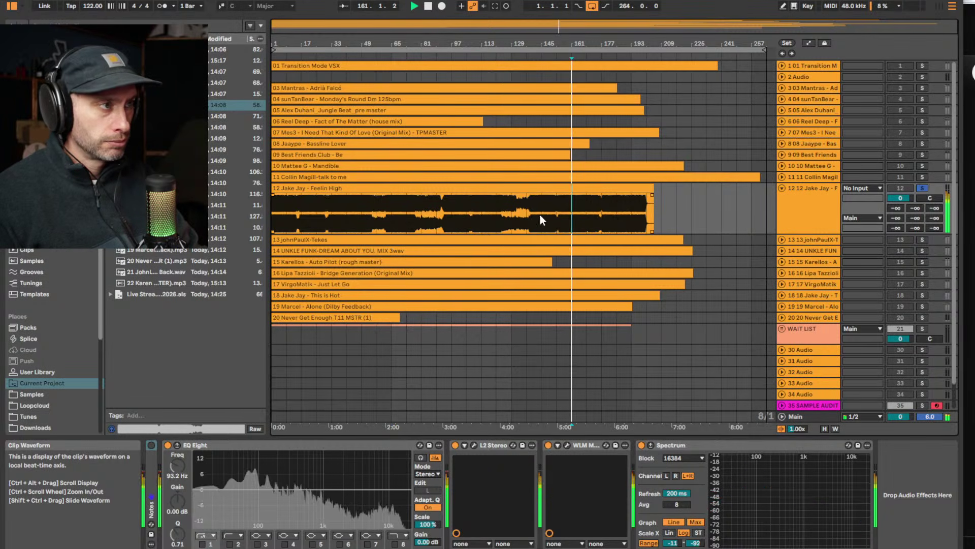
{"action": "left_click", "coordinate": [312, 219]}
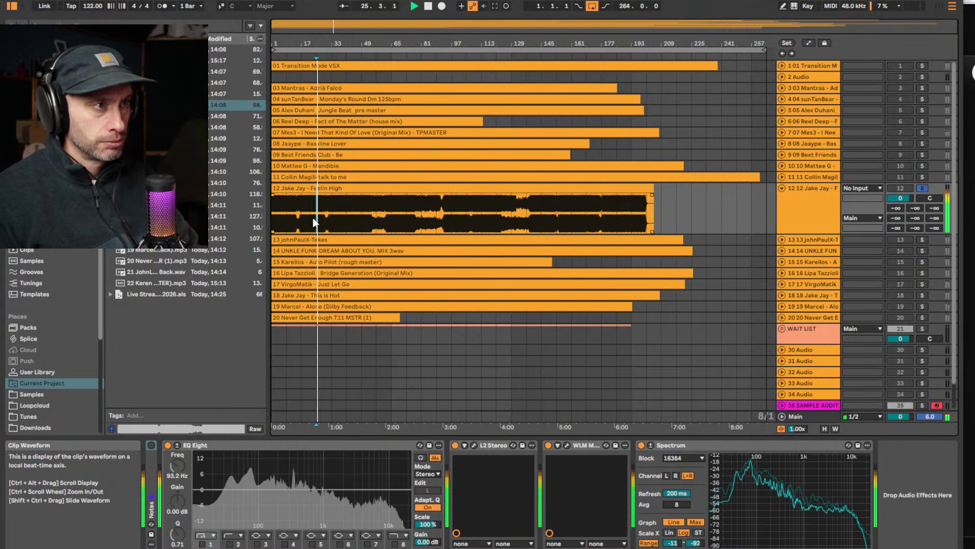
{"action": "left_click", "coordinate": [334, 215]}
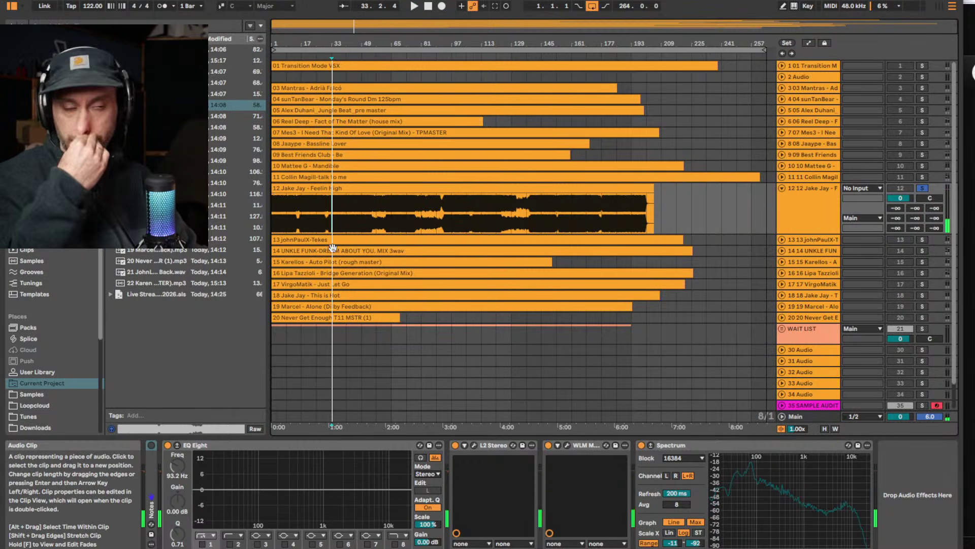
Fold the "Feelin High" track, solo and unfold track 13 "Tekes", and play it from the start
{"action": "left_click", "coordinate": [782, 188]}
{"action": "left_click", "coordinate": [928, 199]}
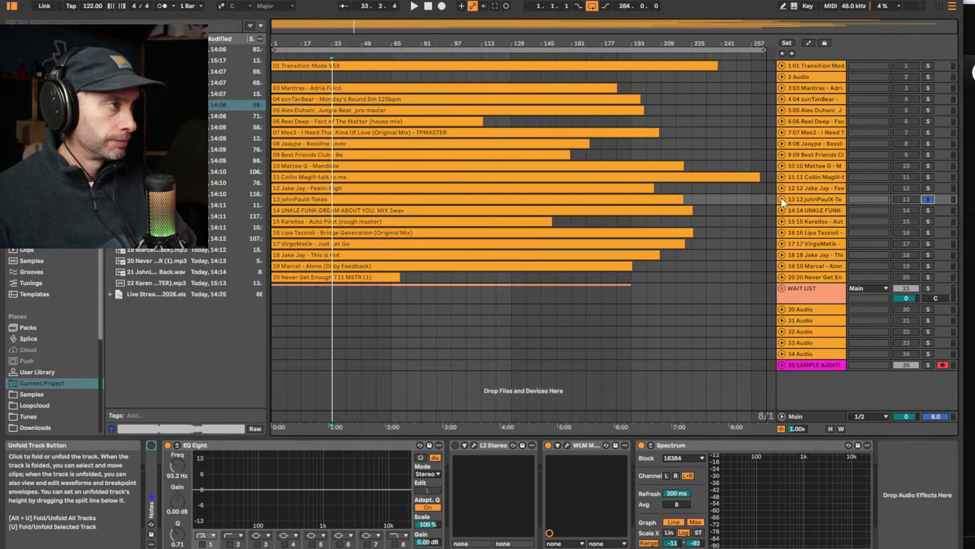
{"action": "left_click", "coordinate": [781, 199]}
{"action": "key", "text": "space"}
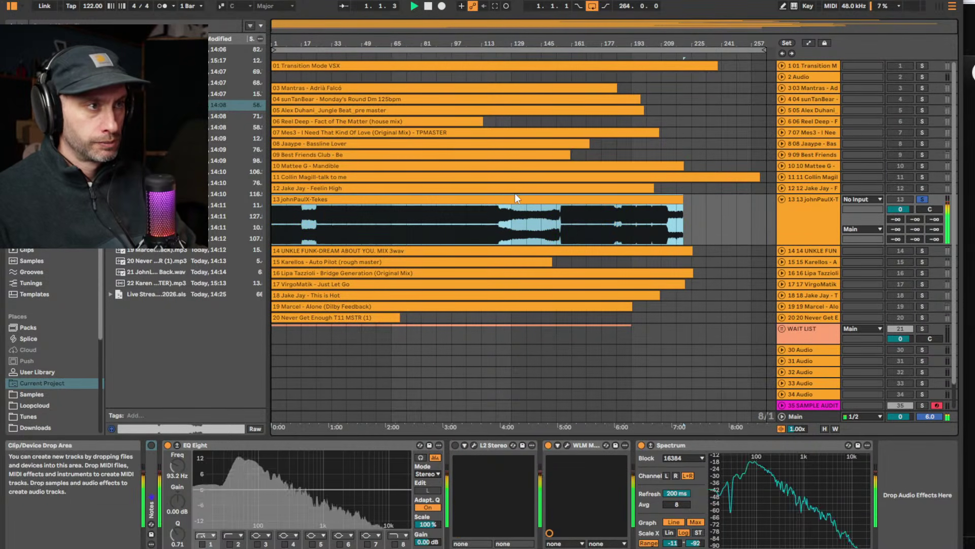
Play "Tekes" from bar 13 and examine the waveform around the section between bars 17 and 25
{"action": "left_click_drag", "start_coordinate": [292, 44], "coordinate": [292, 66]}
{"action": "left_click", "coordinate": [318, 222]}
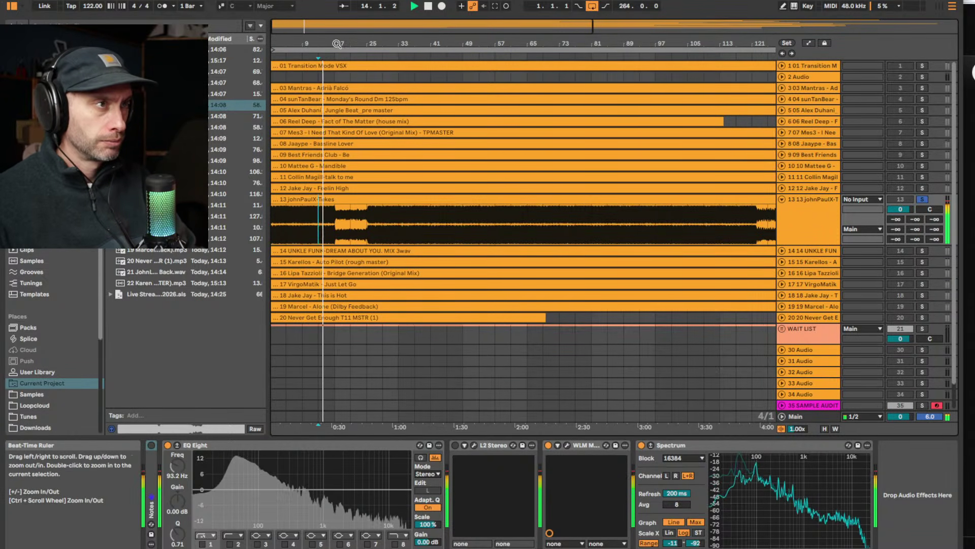
{"action": "left_click_drag", "start_coordinate": [337, 44], "coordinate": [337, 35]}
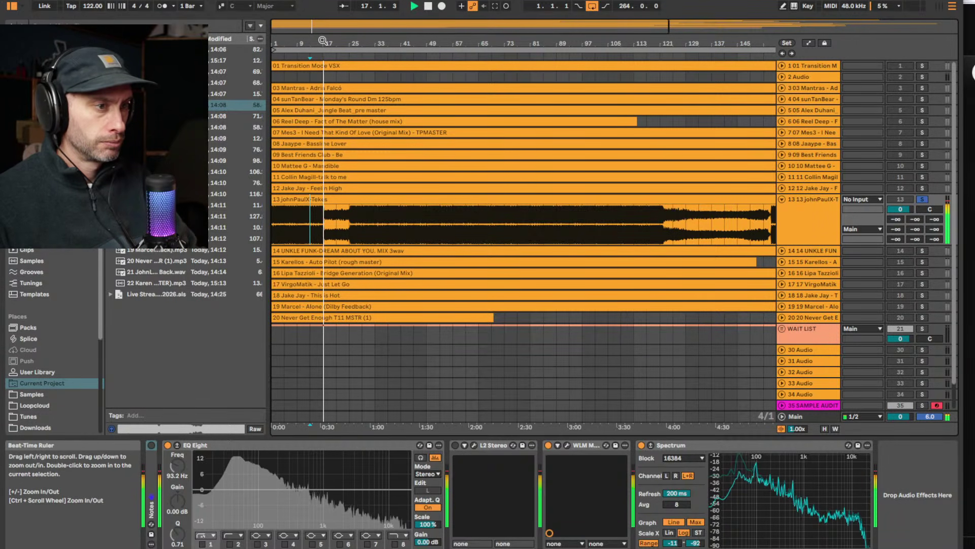
{"action": "mouse_move", "coordinate": [324, 40]}
{"action": "left_mouse_down"}
{"action": "mouse_move", "coordinate": [320, 31]}
{"action": "mouse_move", "coordinate": [309, 89]}
{"action": "mouse_move", "coordinate": [309, 40]}
{"action": "mouse_move", "coordinate": [310, 77]}
{"action": "mouse_move", "coordinate": [330, 30]}
{"action": "left_mouse_up"}
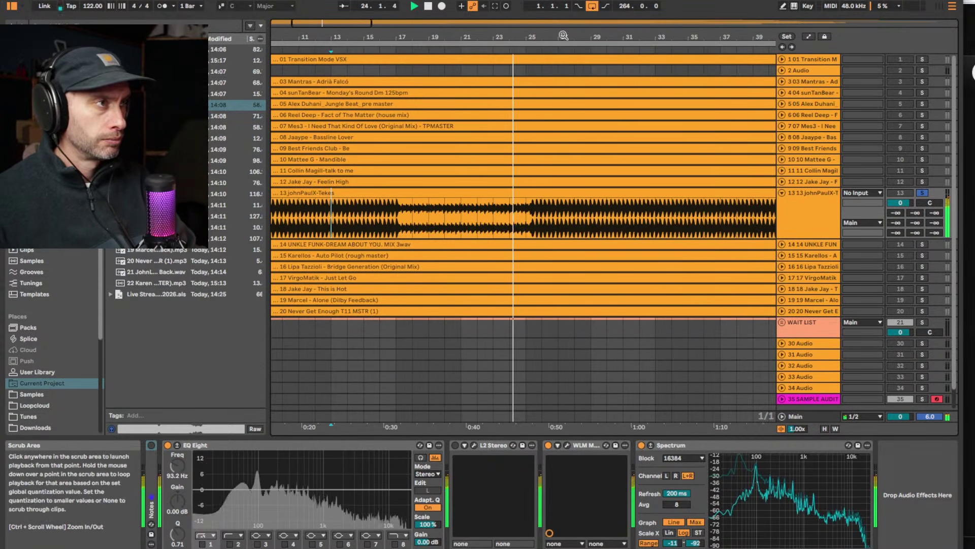
{"action": "left_click_drag", "start_coordinate": [563, 36], "coordinate": [563, 22]}
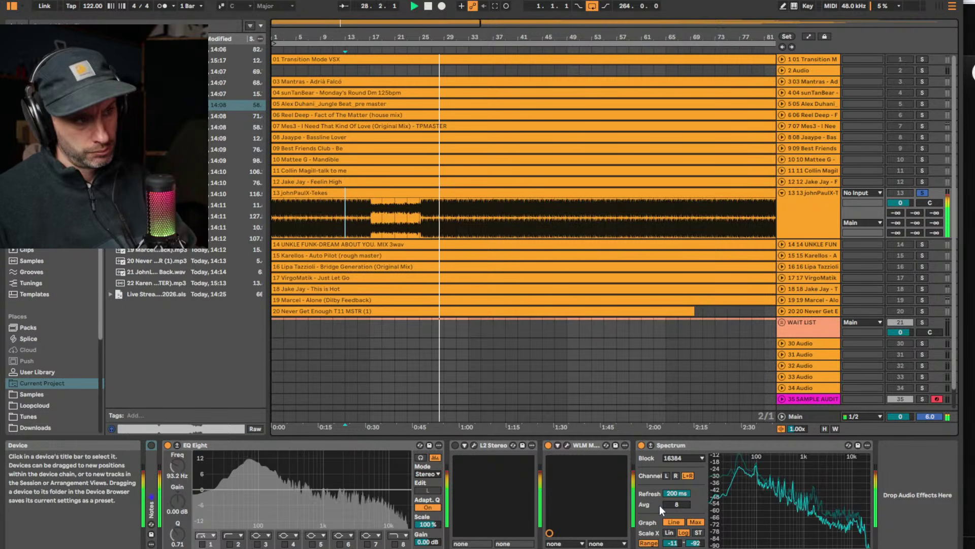
Examine the full-length waveform of "Tekes" with its whole clip selected
{"action": "left_click_drag", "start_coordinate": [464, 38], "coordinate": [465, 18]}
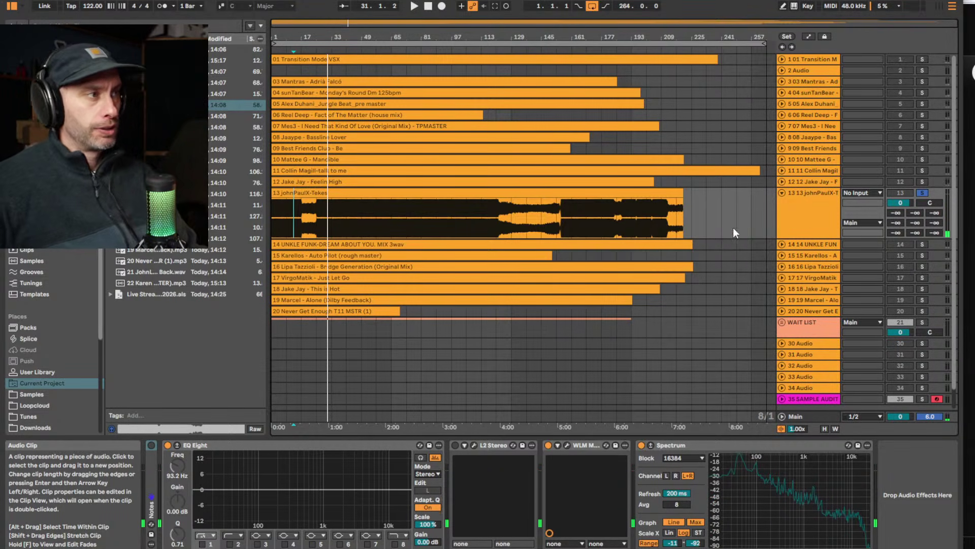
{"action": "left_click", "coordinate": [383, 200]}
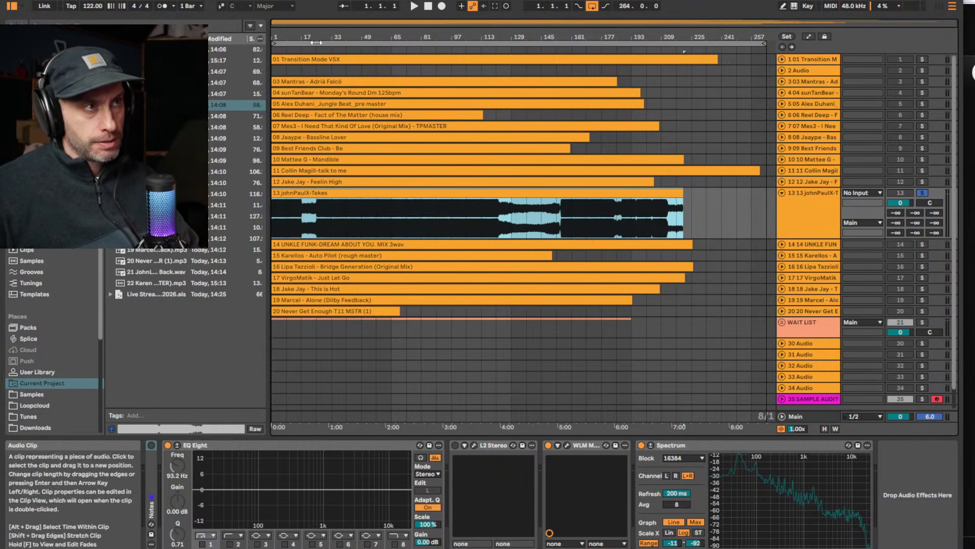
{"action": "mouse_move", "coordinate": [320, 36]}
{"action": "left_mouse_down"}
{"action": "mouse_move", "coordinate": [319, 57]}
{"action": "mouse_move", "coordinate": [320, 36]}
{"action": "left_mouse_up"}
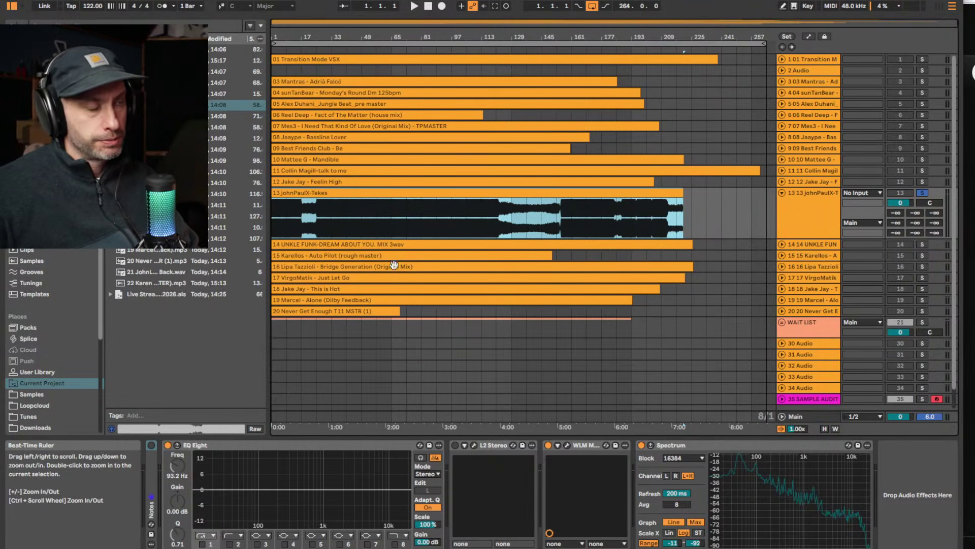
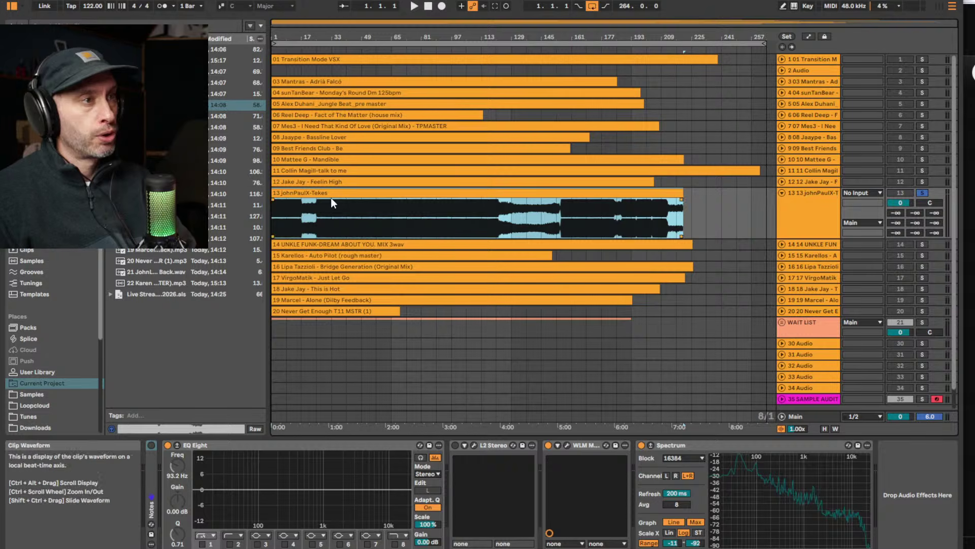
Play "Tekes" from bar 28, just past the section that spans bars 17 to 25
{"action": "mouse_move", "coordinate": [316, 37]}
{"action": "left_mouse_down"}
{"action": "mouse_move", "coordinate": [319, 117]}
{"action": "mouse_move", "coordinate": [485, 130]}
{"action": "mouse_move", "coordinate": [559, 117]}
{"action": "left_mouse_up"}
{"action": "left_click", "coordinate": [614, 224]}
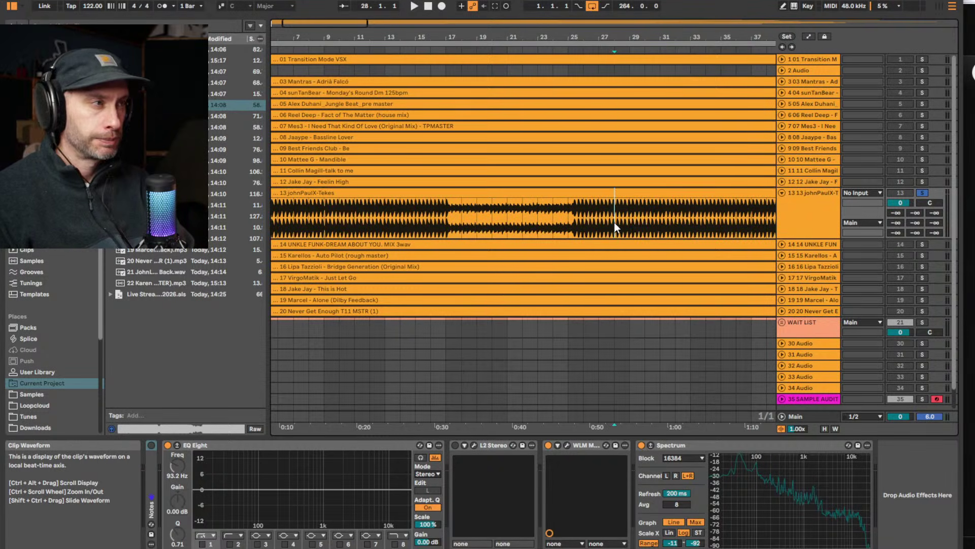
{"action": "key", "text": "space"}
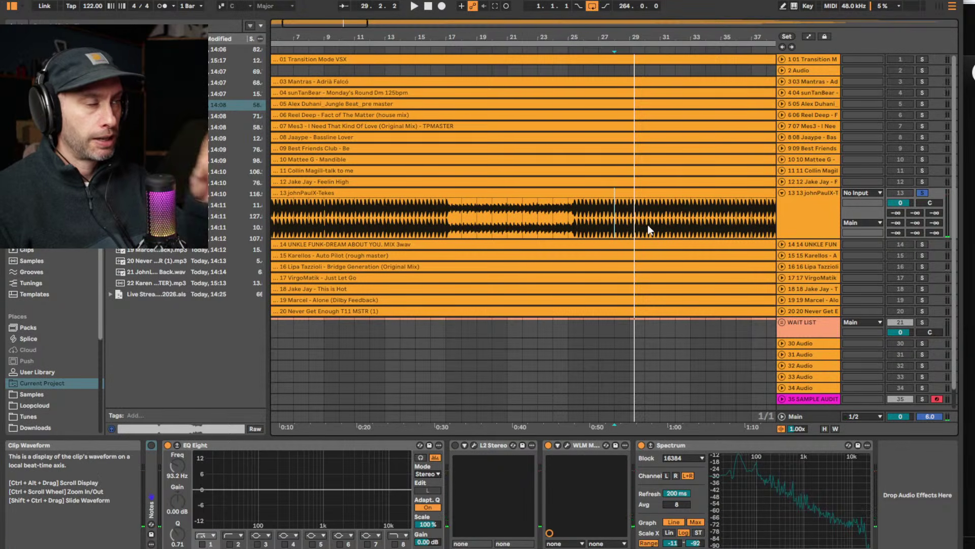
{"action": "key", "text": "space"}
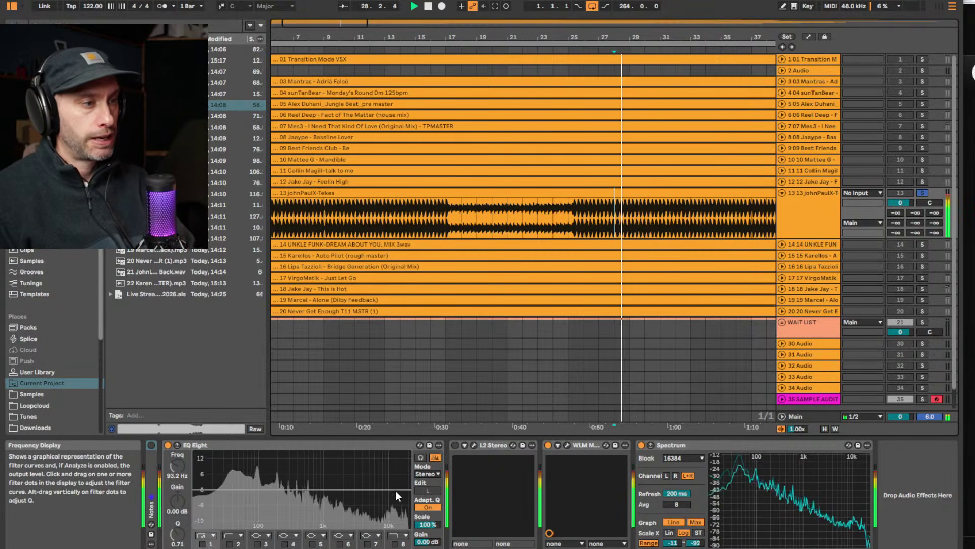
Enable filter 8 in EQ Eight and sweep its high cut down to about 3.75 kHz and back up to 22 kHz during playback
{"action": "left_click", "coordinate": [395, 544]}
{"action": "left_click_drag", "start_coordinate": [399, 498], "coordinate": [361, 493]}
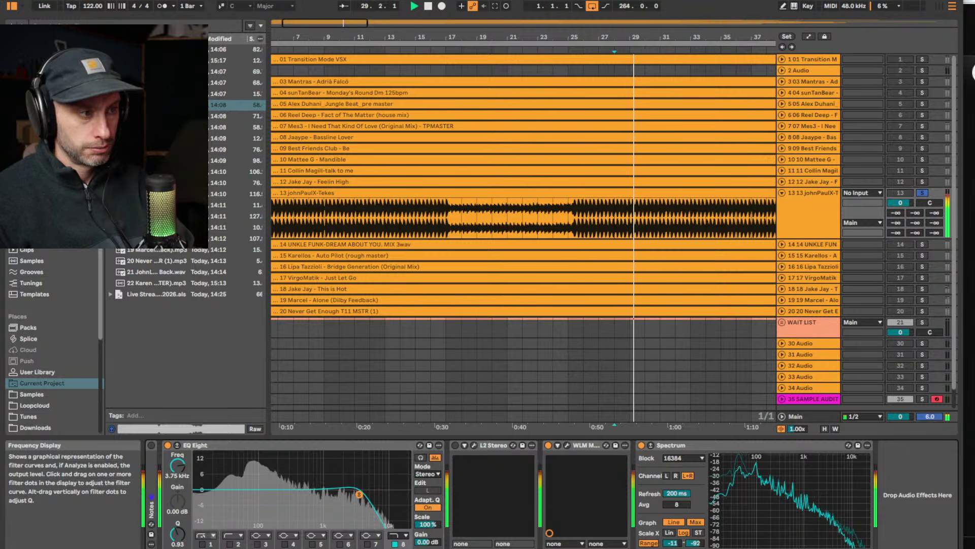
{"action": "left_click_drag", "start_coordinate": [361, 494], "coordinate": [402, 498]}
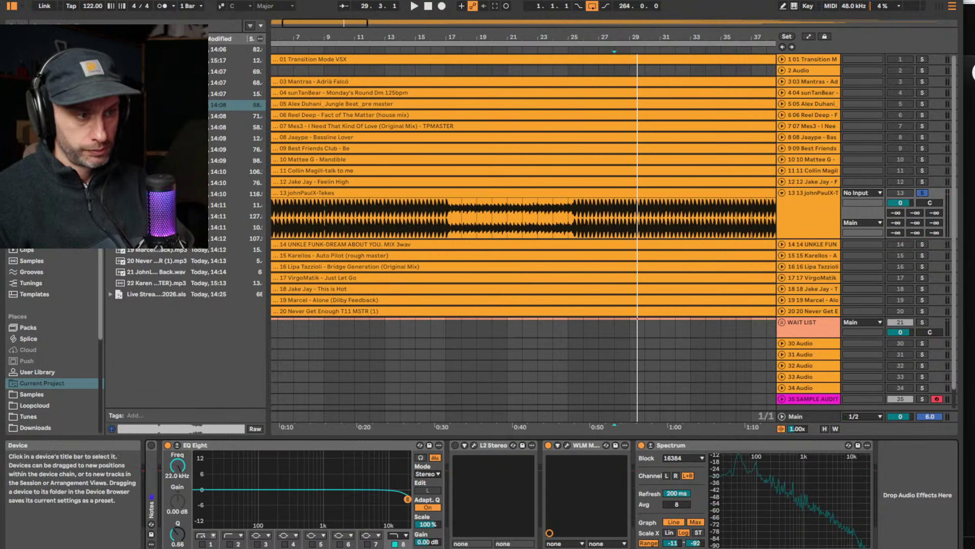
Enable filter 1 in EQ Eight, audition its low cut during playback, and bring its frequency down to 10 Hz
{"action": "left_click", "coordinate": [201, 543]}
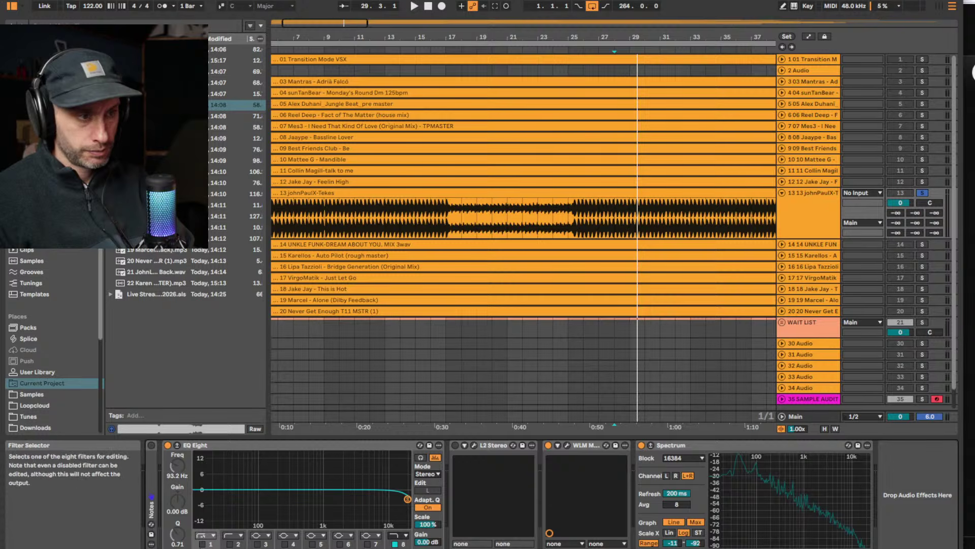
{"action": "left_click", "coordinate": [168, 445]}
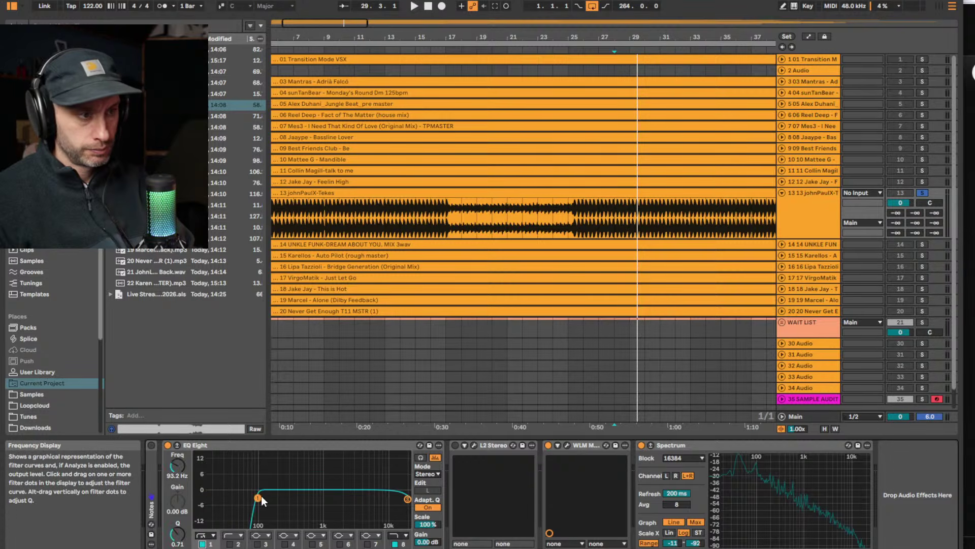
{"action": "key", "text": "space"}
{"action": "left_click_drag", "start_coordinate": [362, 510], "coordinate": [364, 504]}
{"action": "key", "text": "space"}
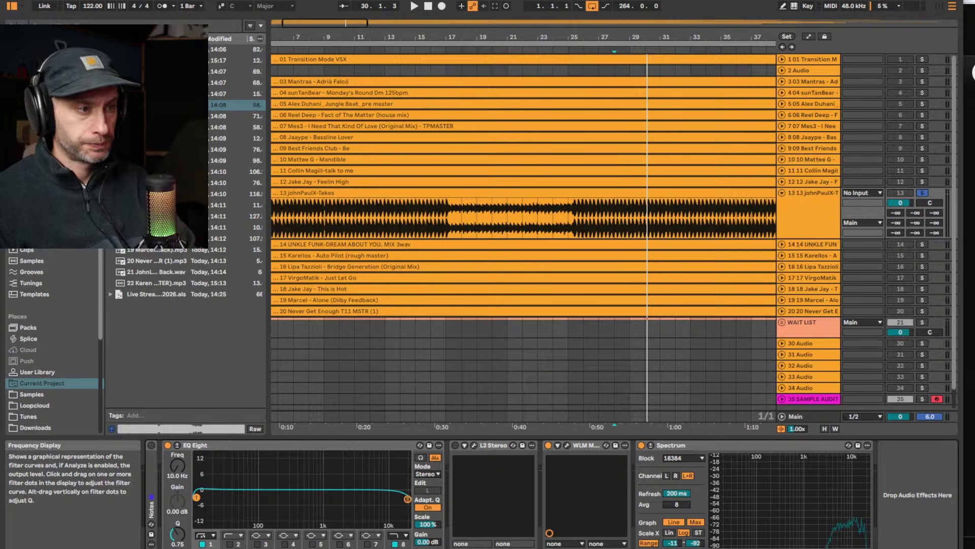
Set filter 8 to the steepest high-cut shape and lower it to about 2.06 kHz while auditioning "Tekes" from bar 28
{"action": "left_click", "coordinate": [404, 536]}
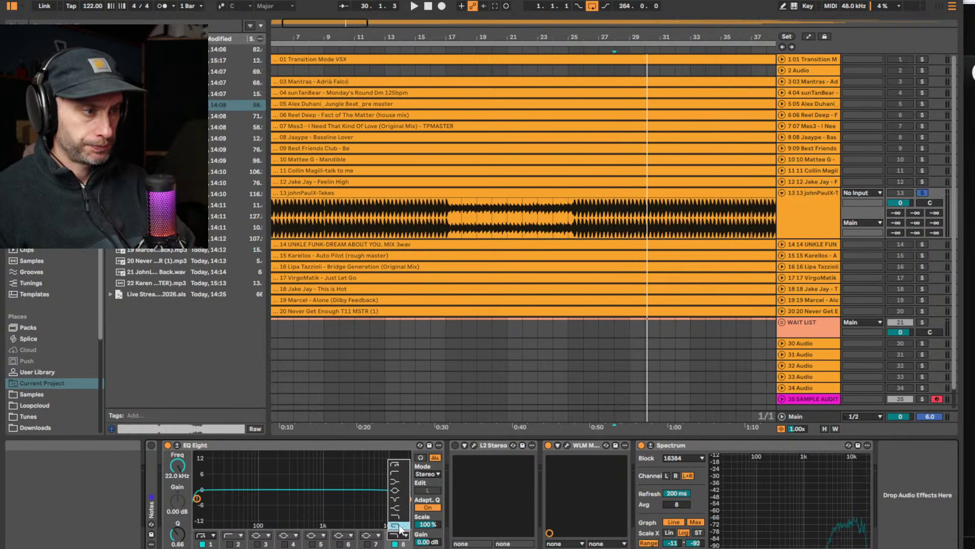
{"action": "left_click", "coordinate": [400, 528]}
{"action": "key", "text": "space"}
{"action": "mouse_move", "coordinate": [400, 498]}
{"action": "left_mouse_down"}
{"action": "mouse_move", "coordinate": [257, 501]}
{"action": "mouse_move", "coordinate": [343, 503]}
{"action": "left_mouse_up"}
{"action": "key", "text": "space"}
{"action": "key", "text": "space"}
{"action": "key", "text": "space"}
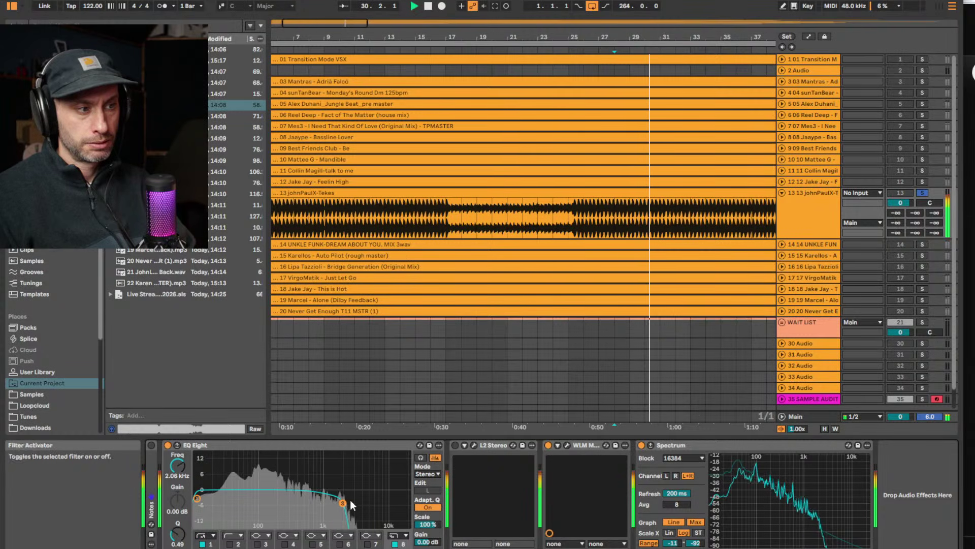
Turn filter 8 off, listen to "Tekes" from bar 28 without the high cut, and stop playback
{"action": "left_click", "coordinate": [396, 544]}
{"action": "key", "text": "space"}
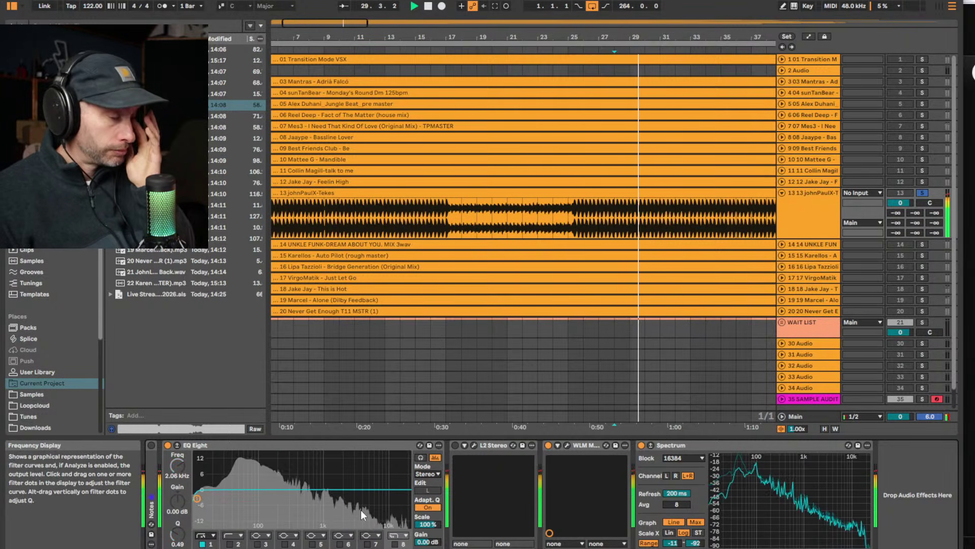
{"action": "key", "text": "space"}
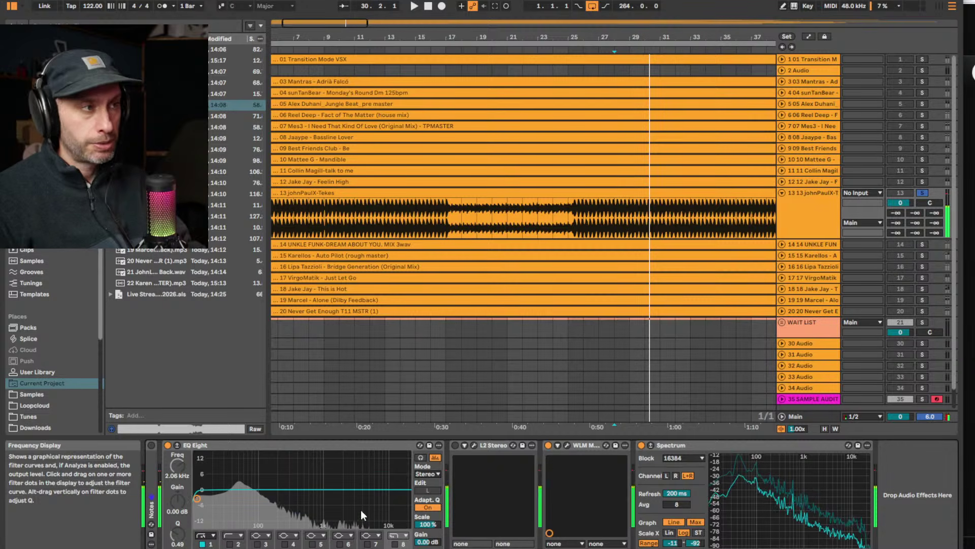
Play "Tekes" briefly from bar 13, ahead of the section starting at bar 17, and stop playback
{"action": "left_click_drag", "start_coordinate": [294, 40], "coordinate": [295, 25]}
{"action": "left_click", "coordinate": [330, 216]}
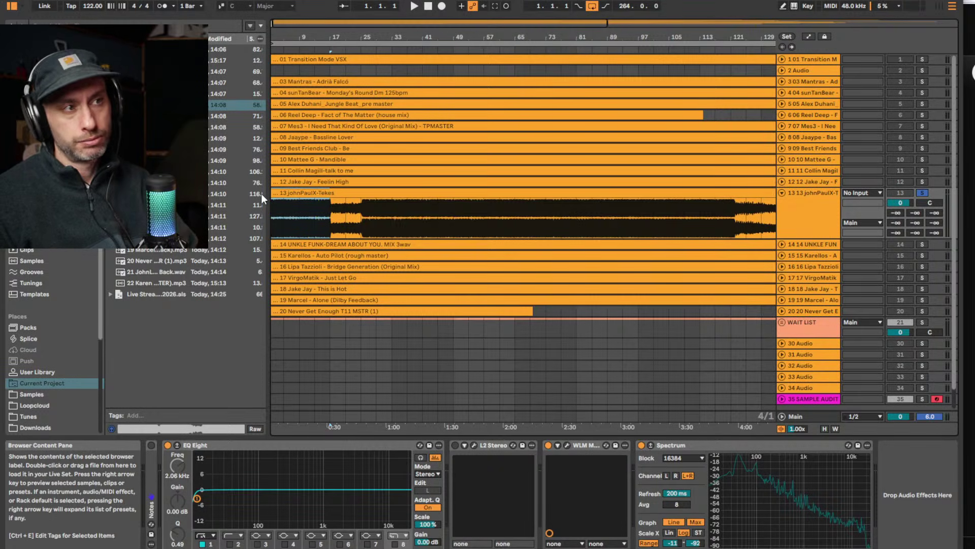
{"action": "left_click_drag", "start_coordinate": [311, 32], "coordinate": [319, 32]}
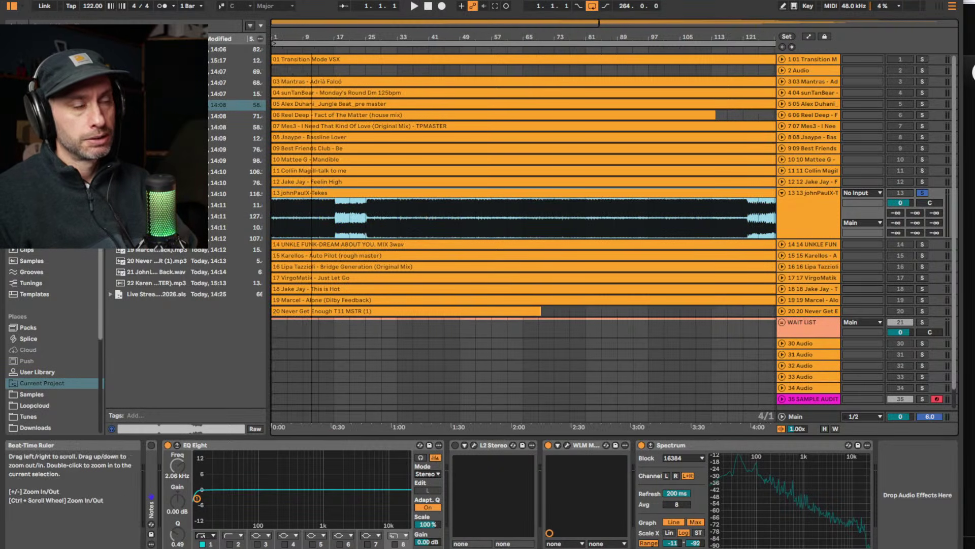
{"action": "left_click", "coordinate": [319, 224]}
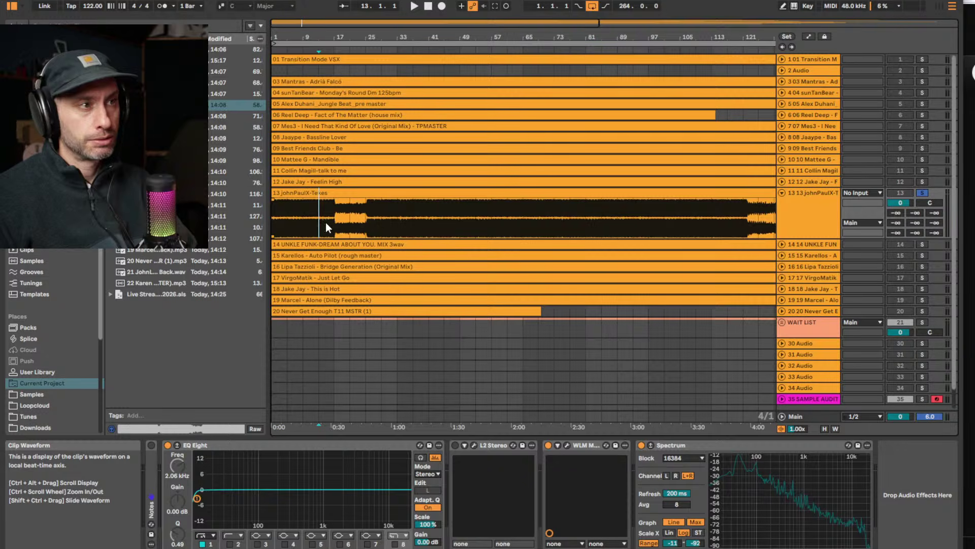
{"action": "key", "text": "space"}
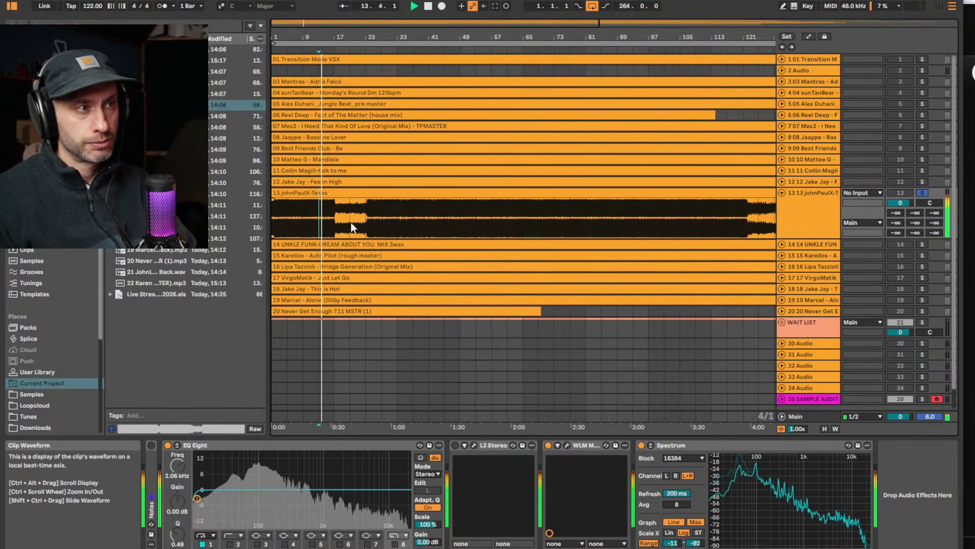
{"action": "key", "text": "space"}
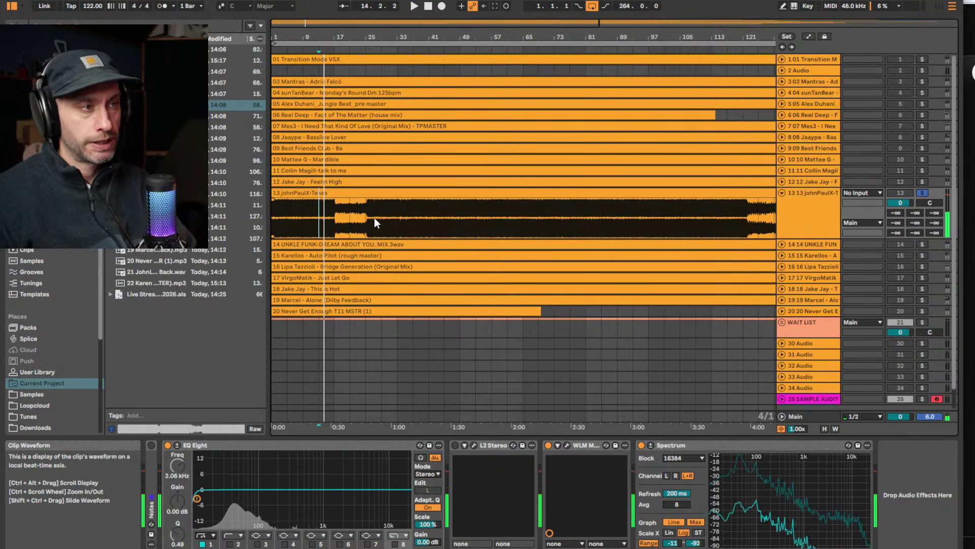
Select bars 33 to 37 of "Tekes", listen to the passage from bar 33, and stop playback
{"action": "left_click", "coordinate": [407, 227]}
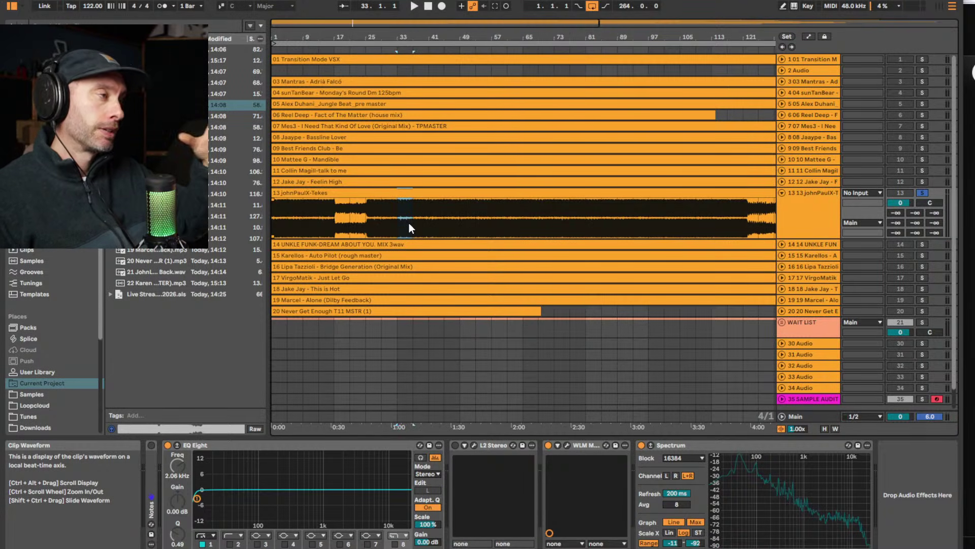
{"action": "key", "text": "space"}
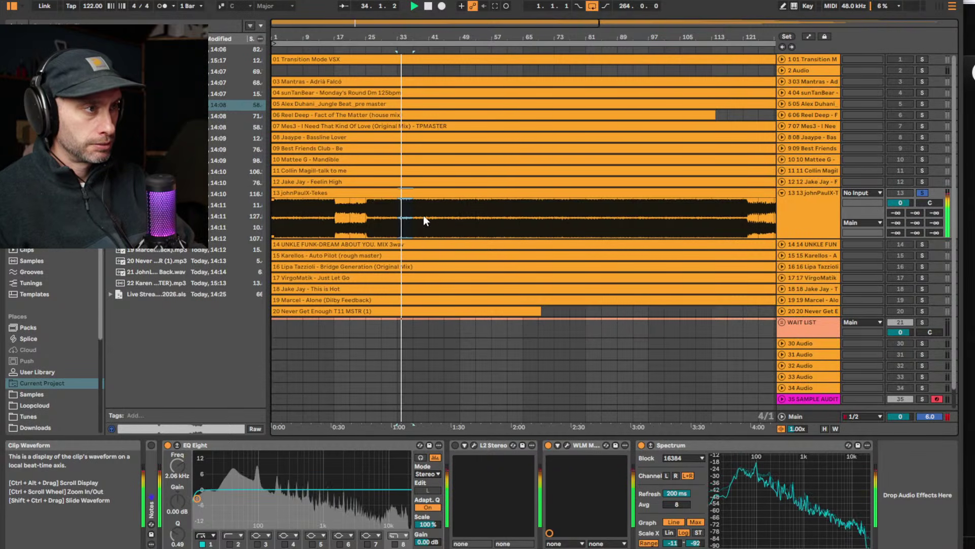
{"action": "key", "text": "space"}
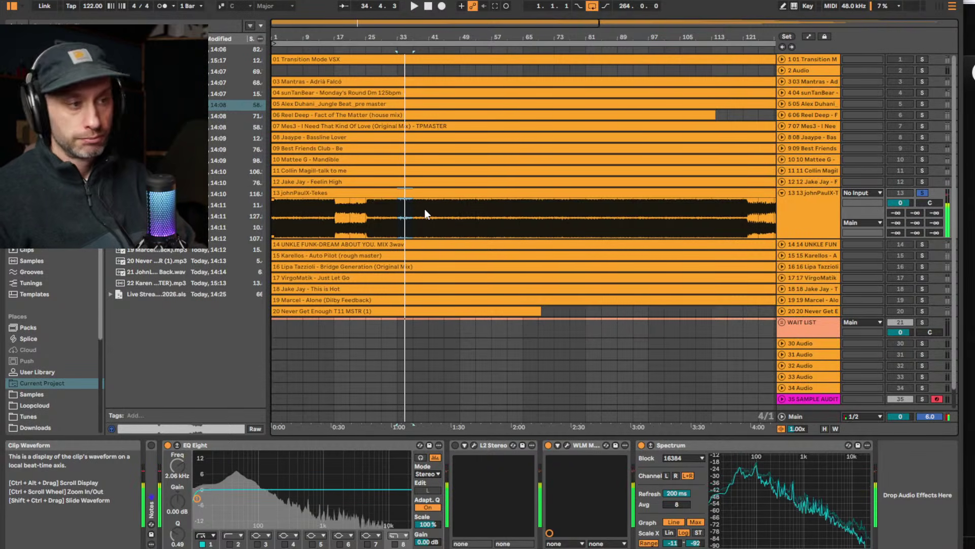
Compare sections of the "Tekes" waveform by marking bar 41, bars 5 to 29, bars 33 to 45, and bars 33 to 37
{"action": "left_click", "coordinate": [413, 214]}
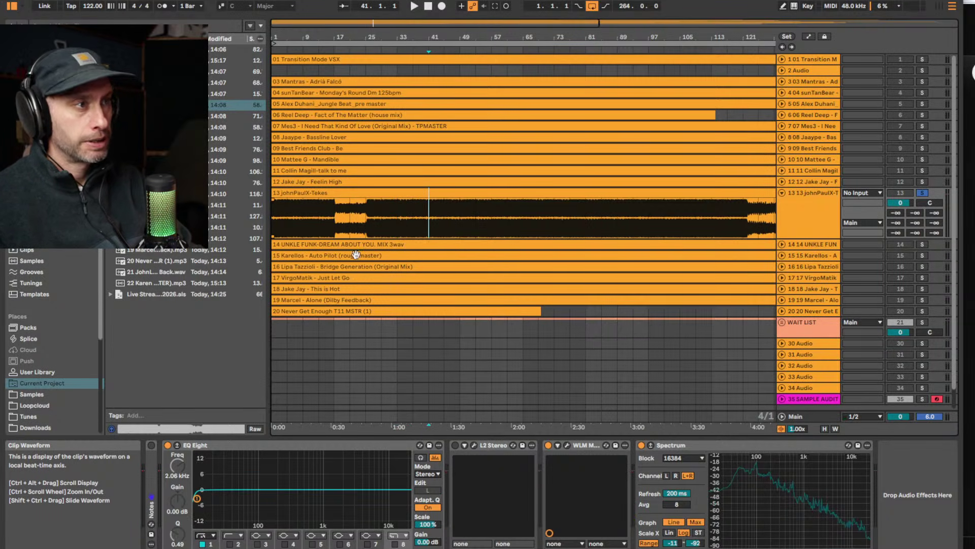
{"action": "left_click_drag", "start_coordinate": [285, 216], "coordinate": [387, 220]}
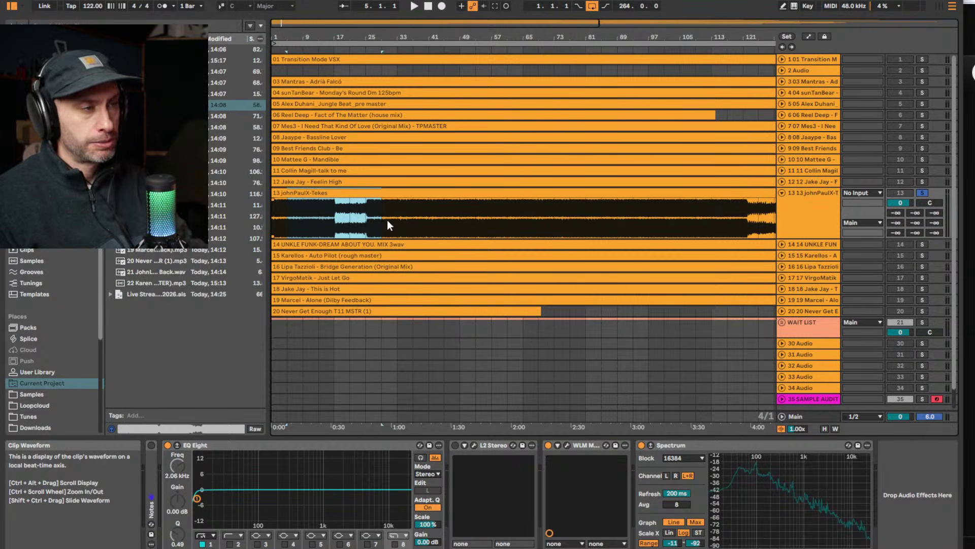
{"action": "left_click_drag", "start_coordinate": [397, 218], "coordinate": [410, 217]}
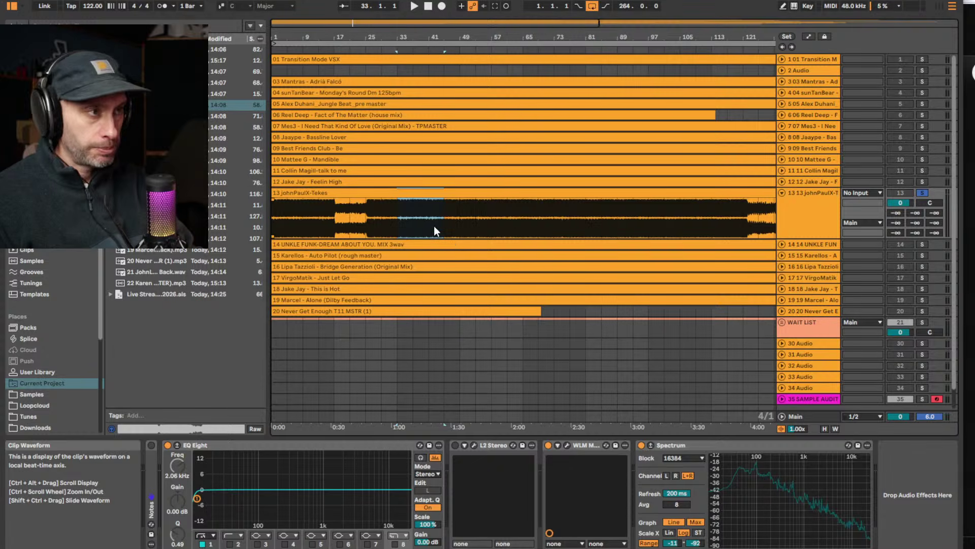
{"action": "left_click", "coordinate": [434, 227]}
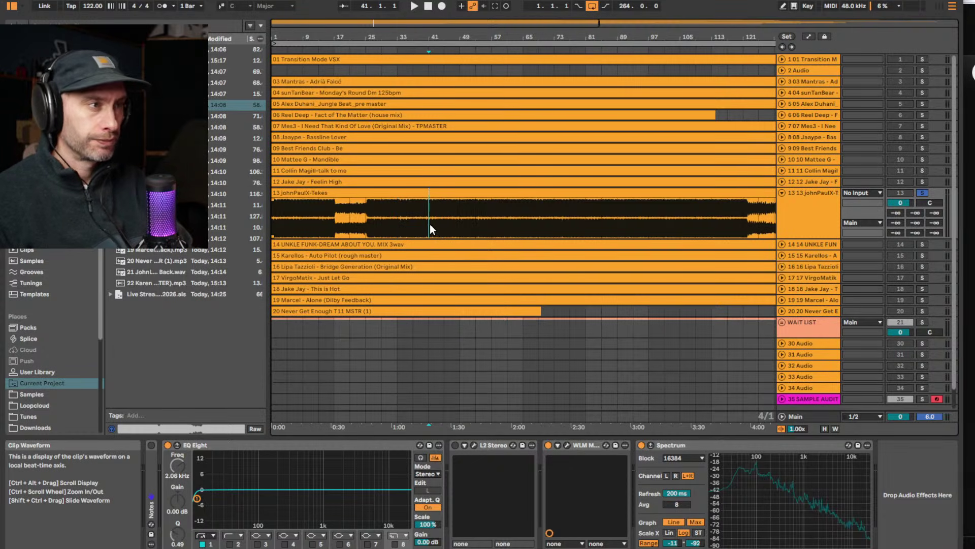
{"action": "mouse_move", "coordinate": [430, 224]}
{"action": "left_mouse_down"}
{"action": "mouse_move", "coordinate": [382, 225]}
{"action": "mouse_move", "coordinate": [437, 224]}
{"action": "mouse_move", "coordinate": [398, 224]}
{"action": "mouse_move", "coordinate": [409, 230]}
{"action": "left_mouse_up"}
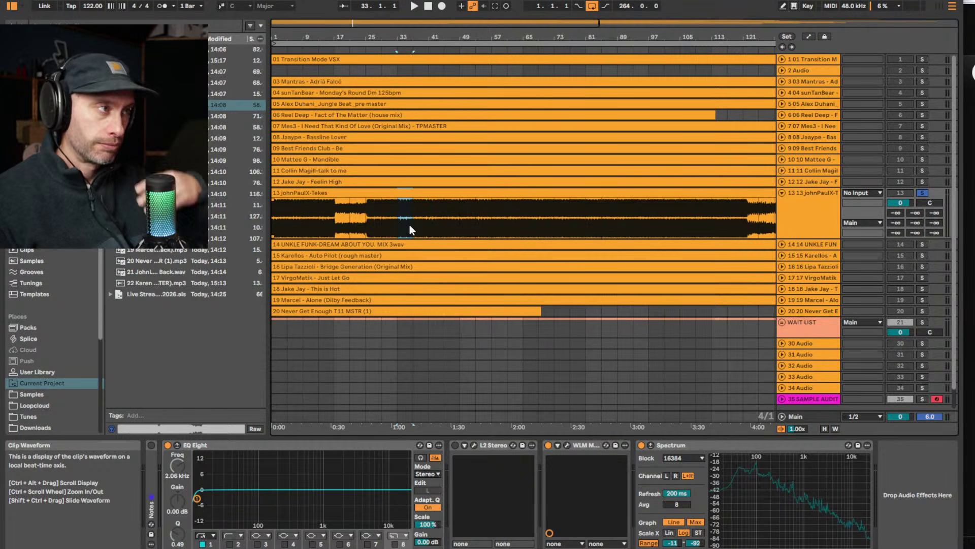
Listen to "Tekes" from bar 41, skip ahead to bars 53, 73, 89 and 105, and stop playback
{"action": "left_click", "coordinate": [430, 222]}
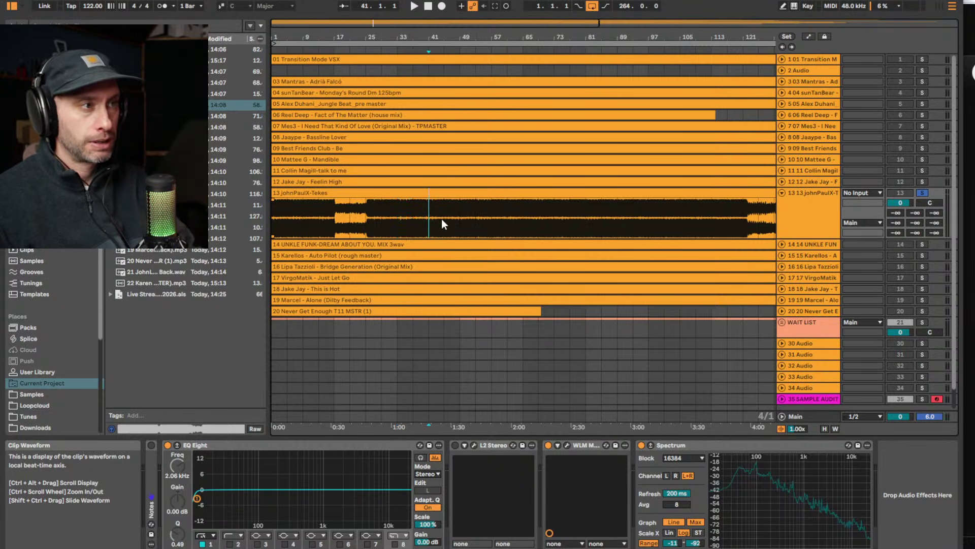
{"action": "key", "text": "space"}
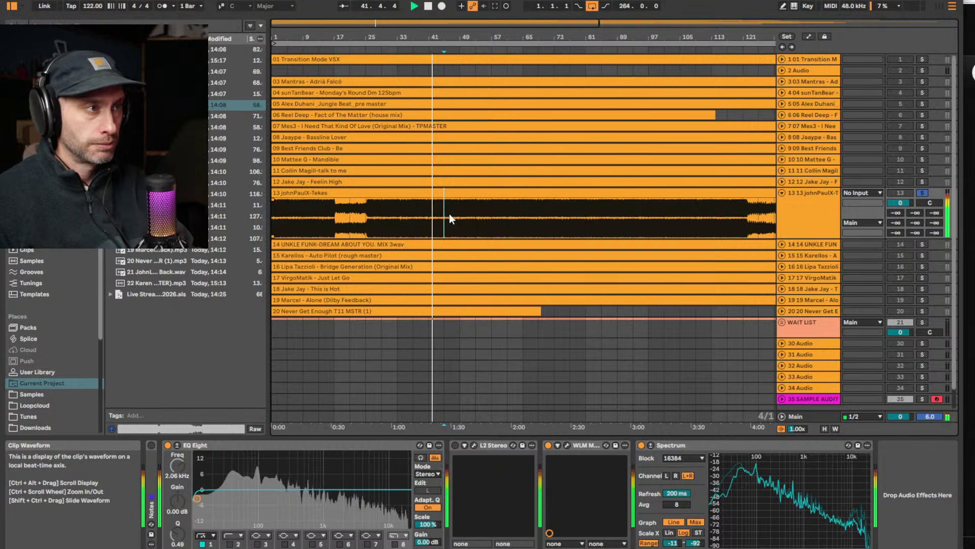
{"action": "left_click", "coordinate": [474, 210]}
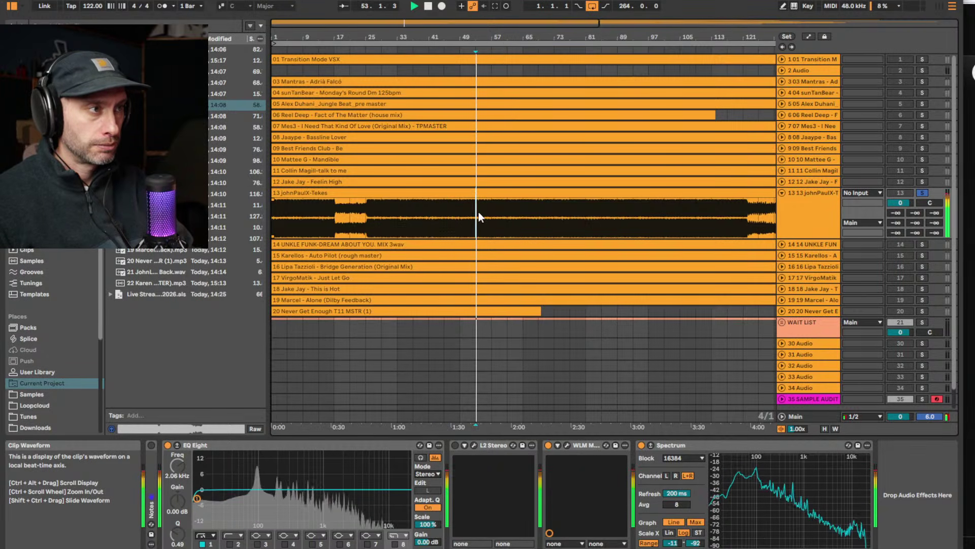
{"action": "left_click_drag", "start_coordinate": [455, 37], "coordinate": [456, 23]}
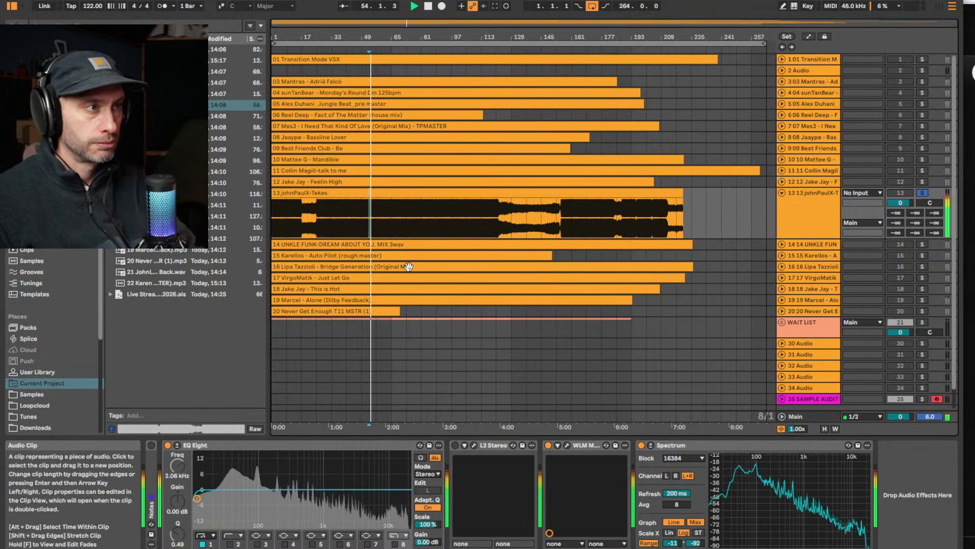
{"action": "left_click", "coordinate": [405, 212]}
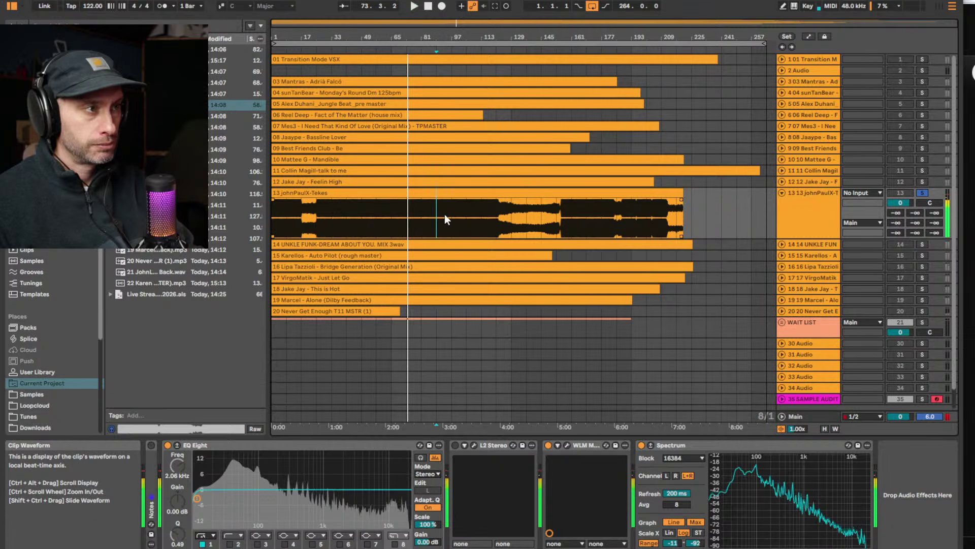
{"action": "left_click", "coordinate": [442, 214]}
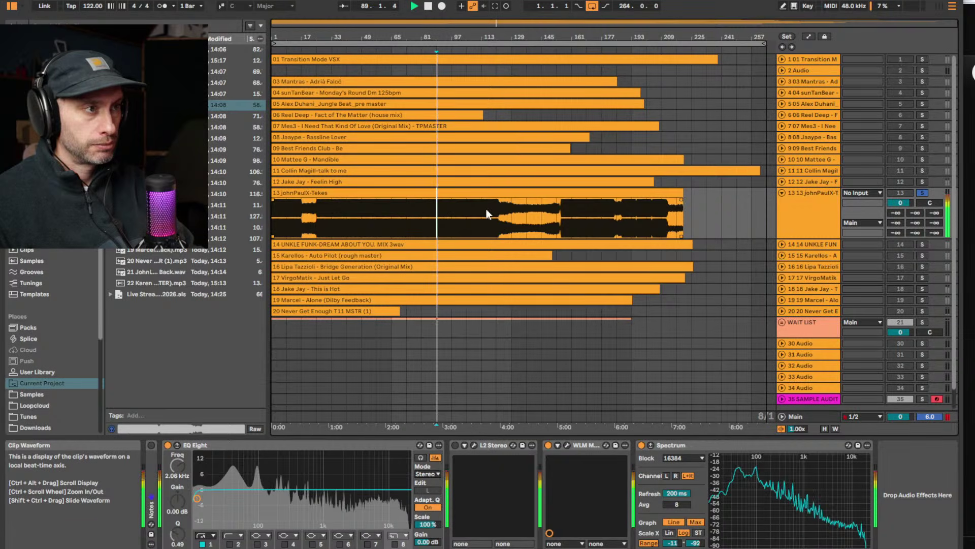
{"action": "left_click", "coordinate": [436, 209]}
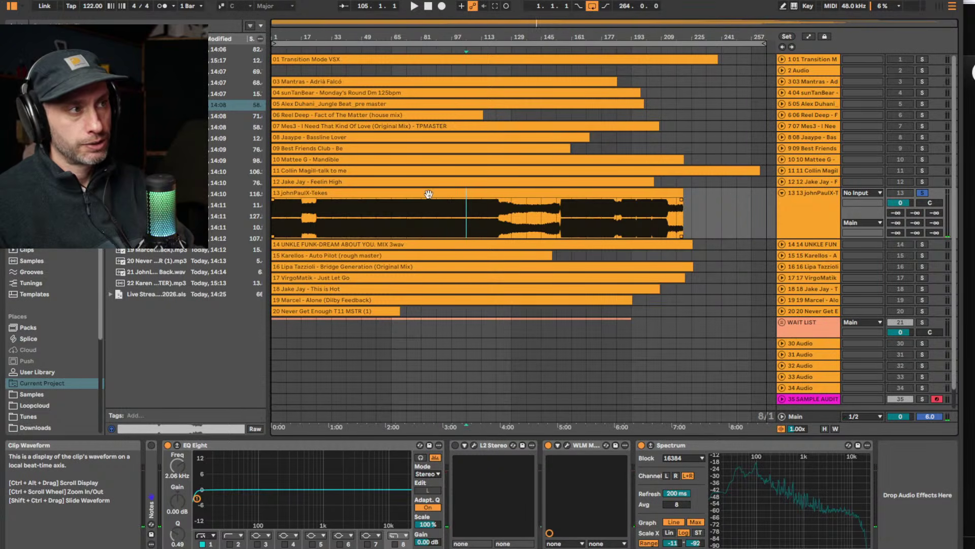
Play "Tekes" from bar 57, jump to bars 105, 121, 129 and 137 to compare the run into the breakdown, and stop playback
{"action": "left_click", "coordinate": [471, 209]}
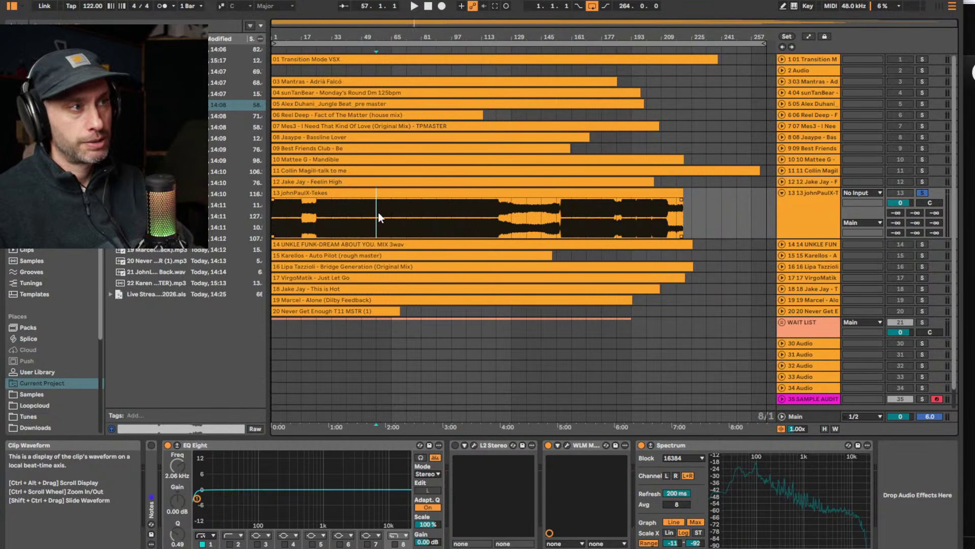
{"action": "key", "text": "space"}
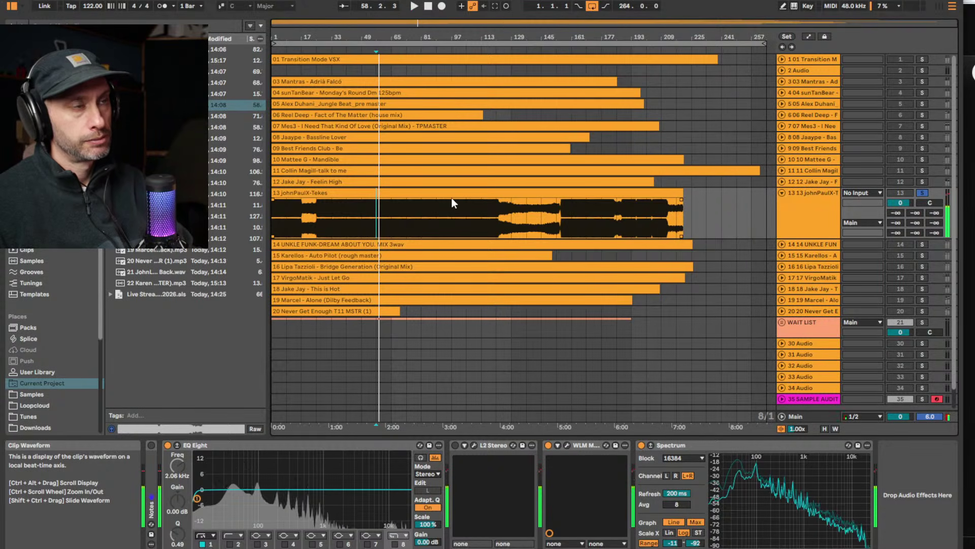
{"action": "left_click", "coordinate": [451, 212]}
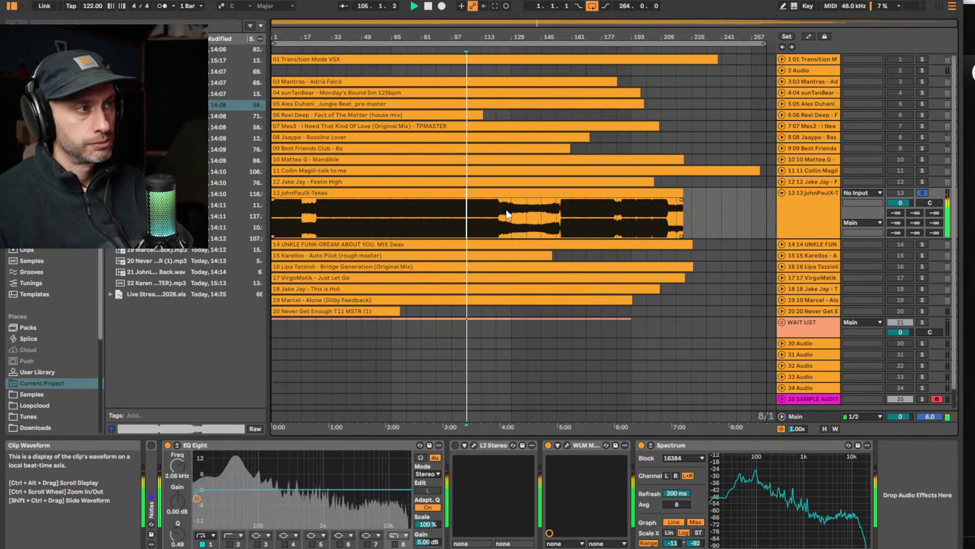
{"action": "left_click", "coordinate": [494, 212]}
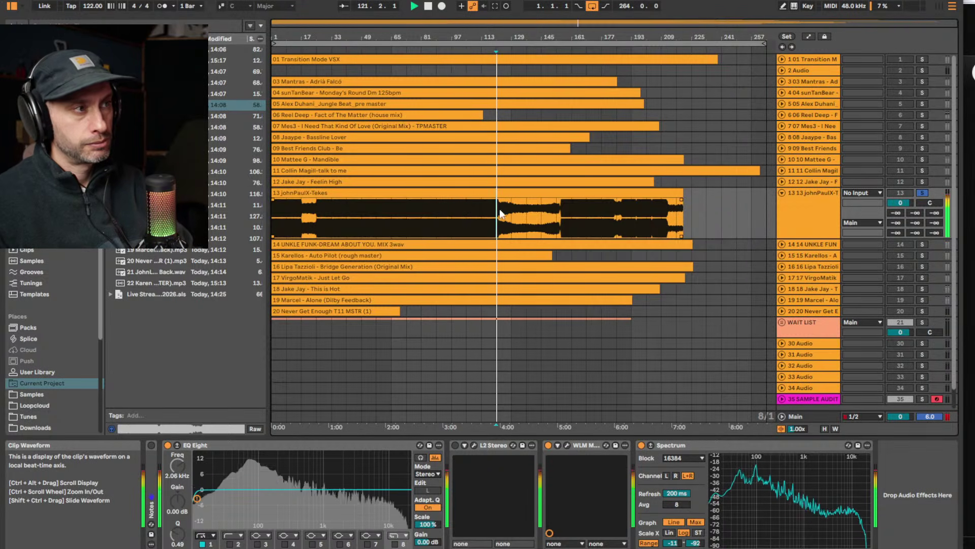
{"action": "left_click", "coordinate": [511, 212]}
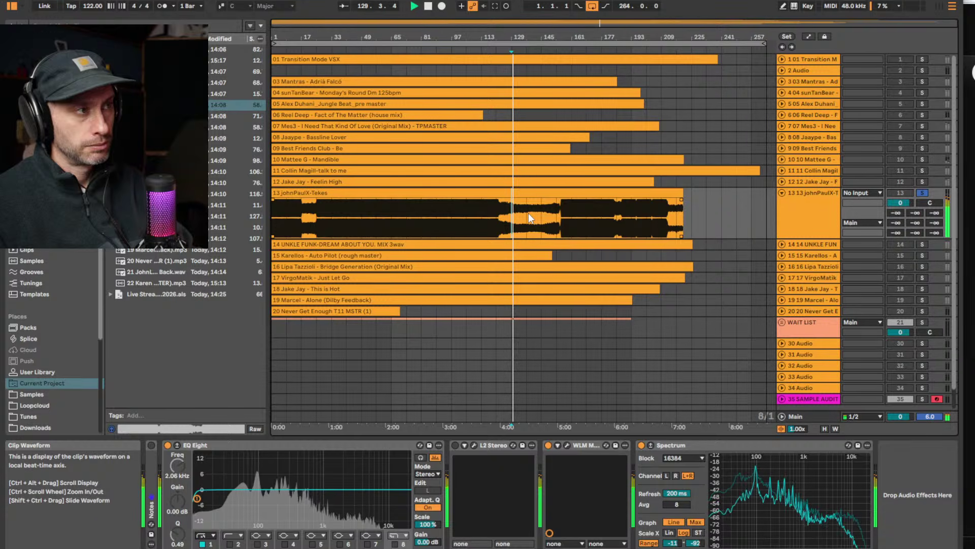
{"action": "left_click", "coordinate": [526, 216]}
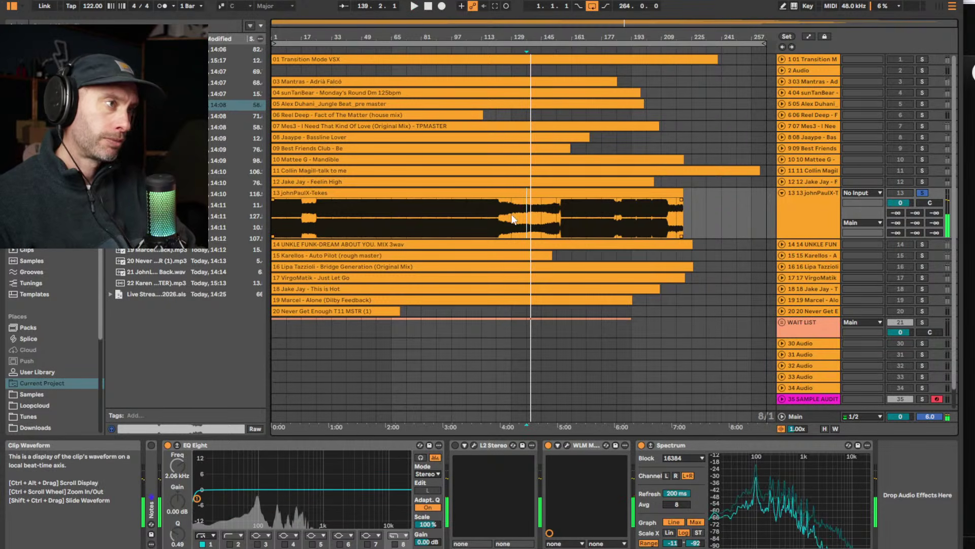
Listen to the "Tekes" breakdown from bar 143 and skip to bar 153, playing into the following section
{"action": "scroll", "coordinate": [508, 214], "scroll_direction": "up", "scroll_amount": 6}
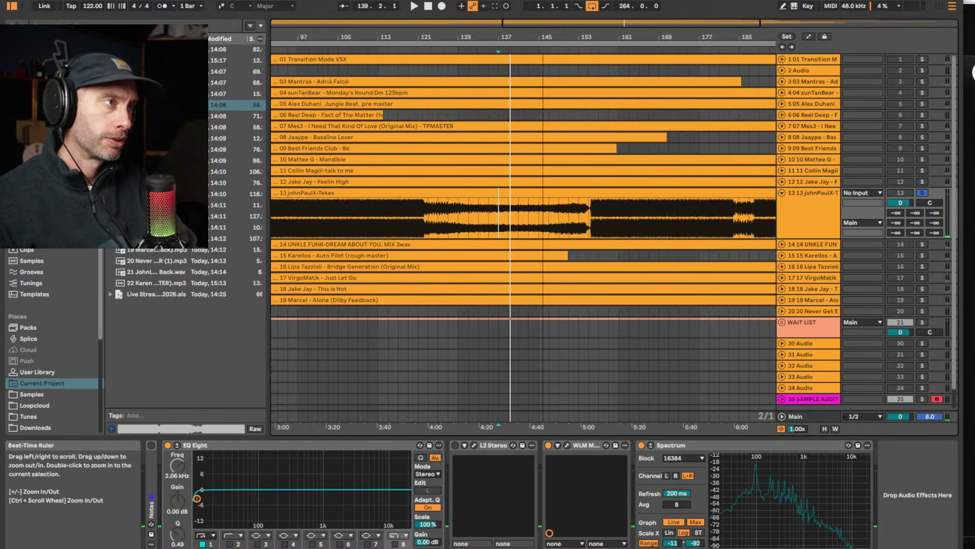
{"action": "left_click", "coordinate": [523, 209]}
{"action": "key", "text": "space"}
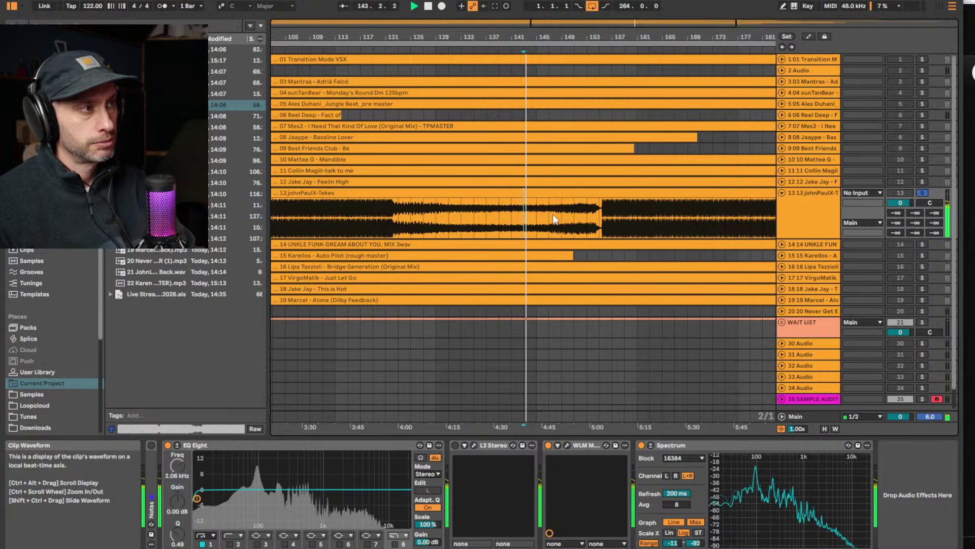
{"action": "left_click", "coordinate": [548, 47]}
{"action": "left_click_drag", "start_coordinate": [548, 38], "coordinate": [549, 25]}
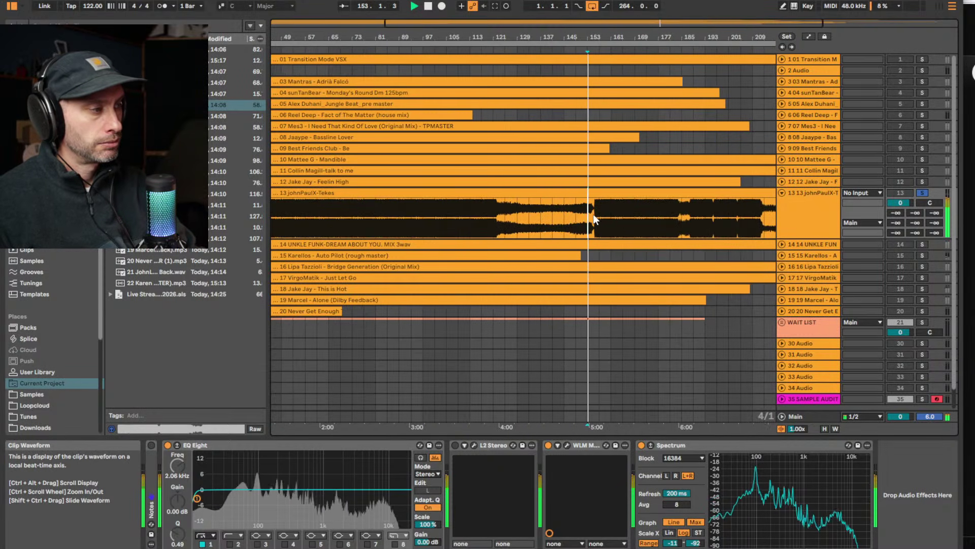
{"action": "left_click_drag", "start_coordinate": [614, 38], "coordinate": [536, 21]}
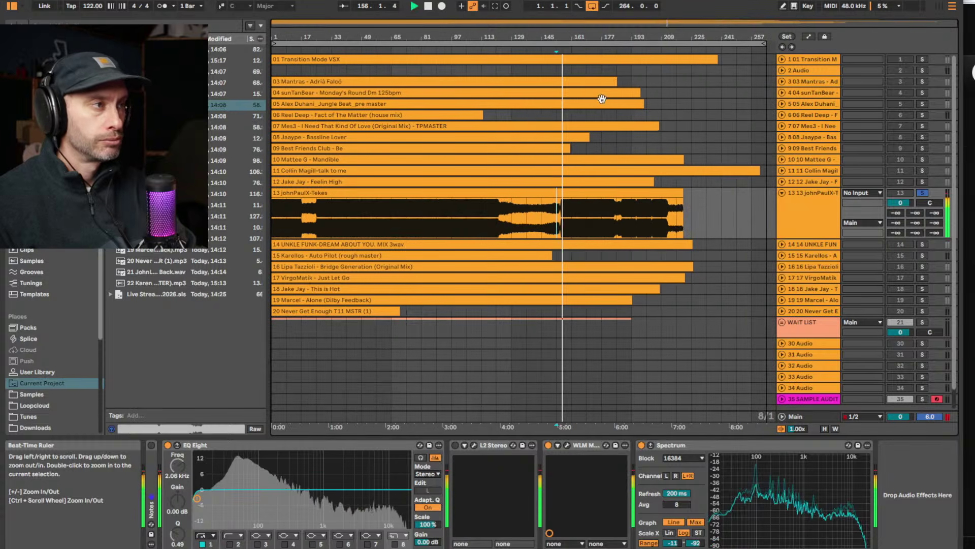
Audition the section after the breakdown at bars 161, 169, 177 and 185 of "Tekes", and stop playback
{"action": "left_click", "coordinate": [571, 218]}
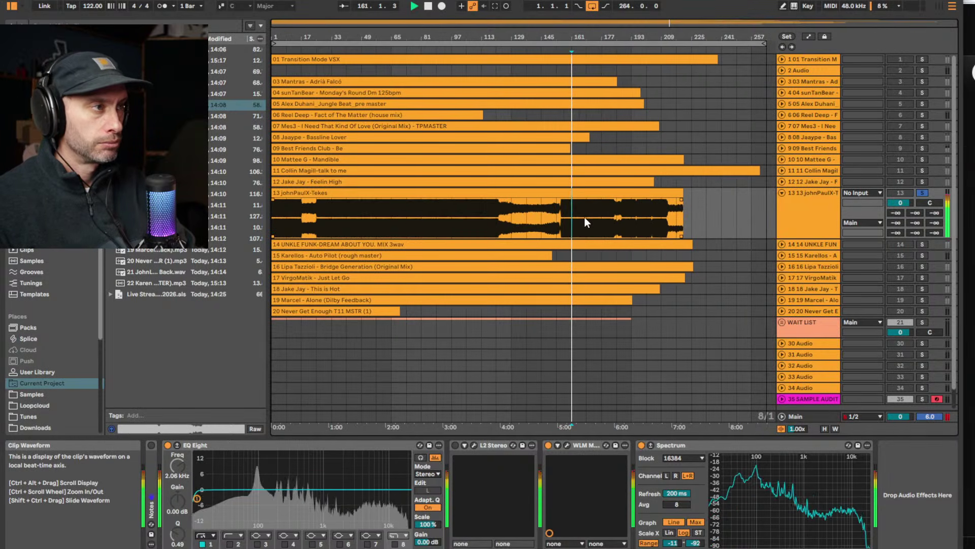
{"action": "left_click", "coordinate": [587, 214]}
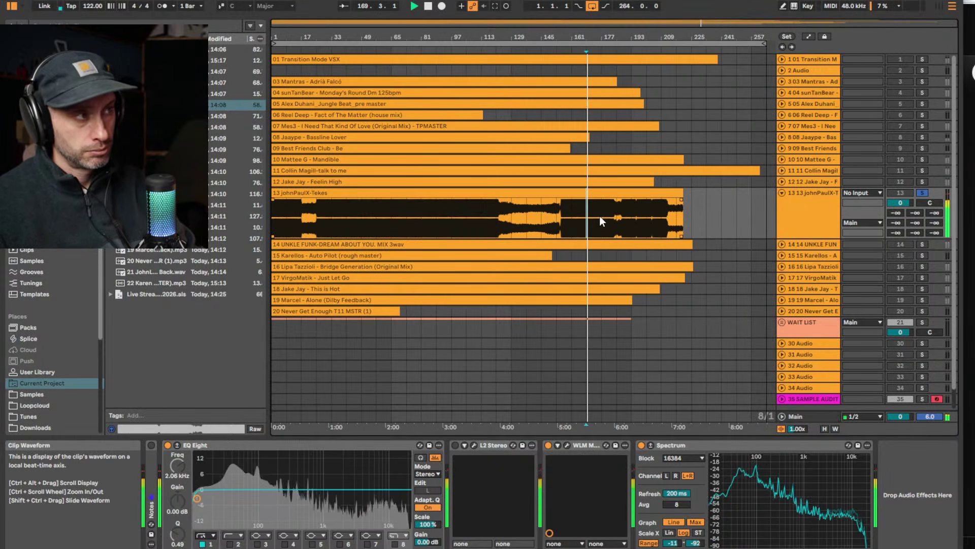
{"action": "left_click", "coordinate": [600, 215]}
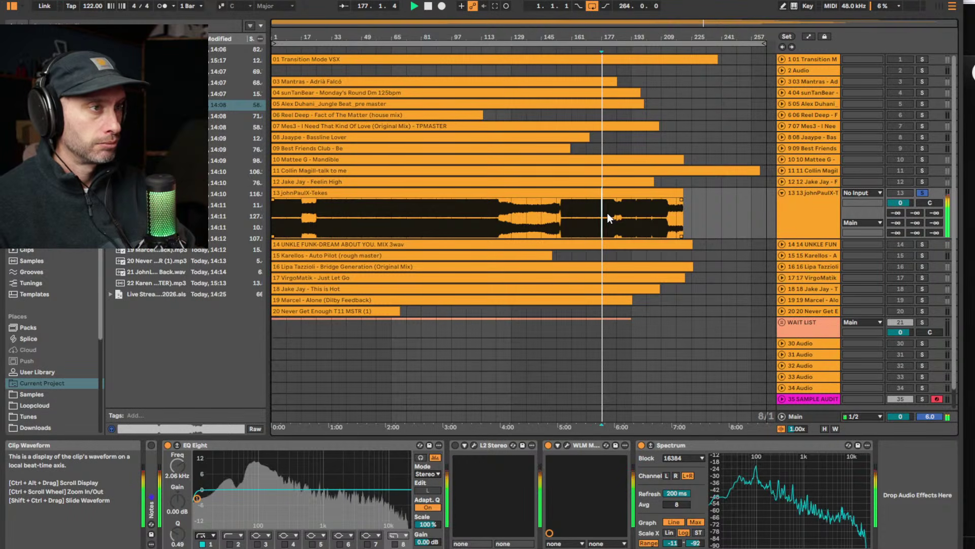
{"action": "left_click", "coordinate": [618, 215]}
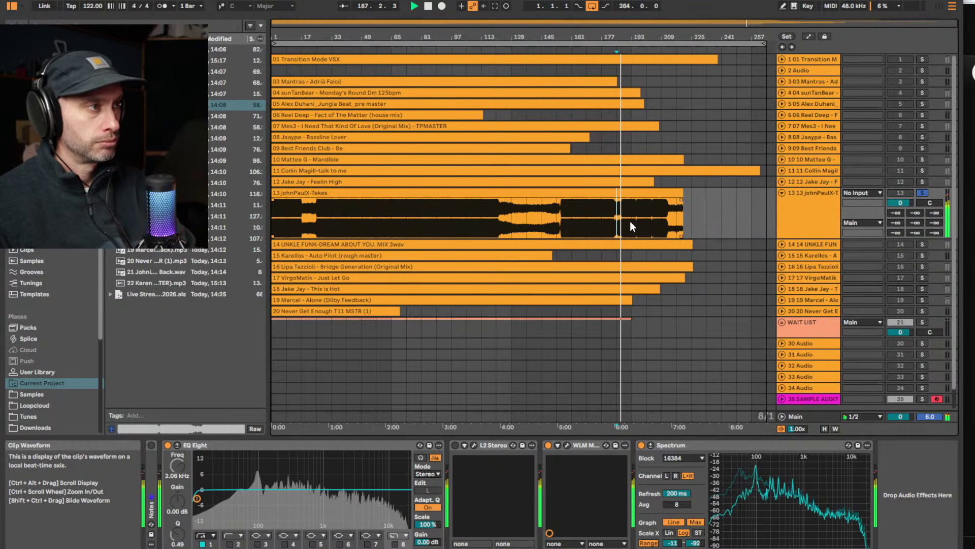
{"action": "key", "text": "space"}
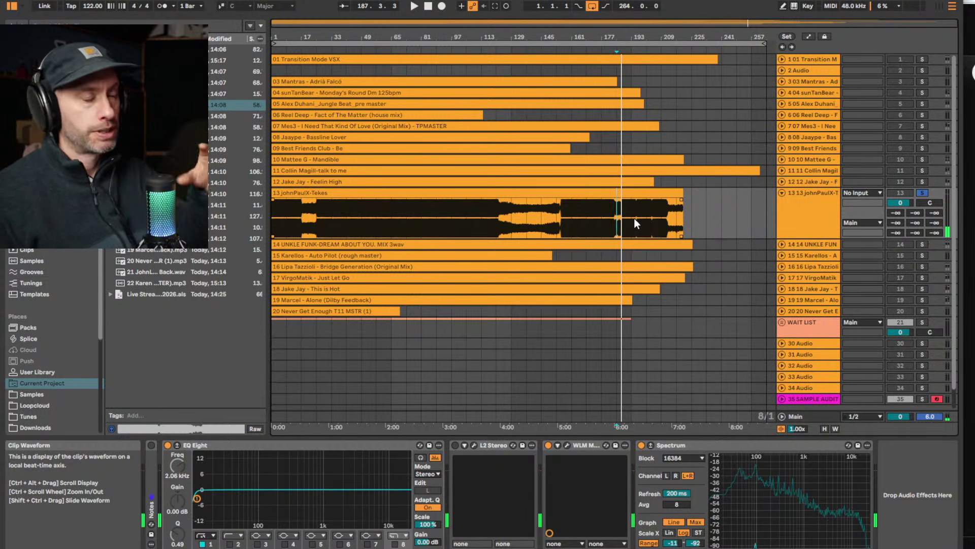
Play the closing section of "Tekes" from bar 193, skip to bar 201, and stop playback
{"action": "left_click", "coordinate": [634, 218]}
{"action": "key", "text": "space"}
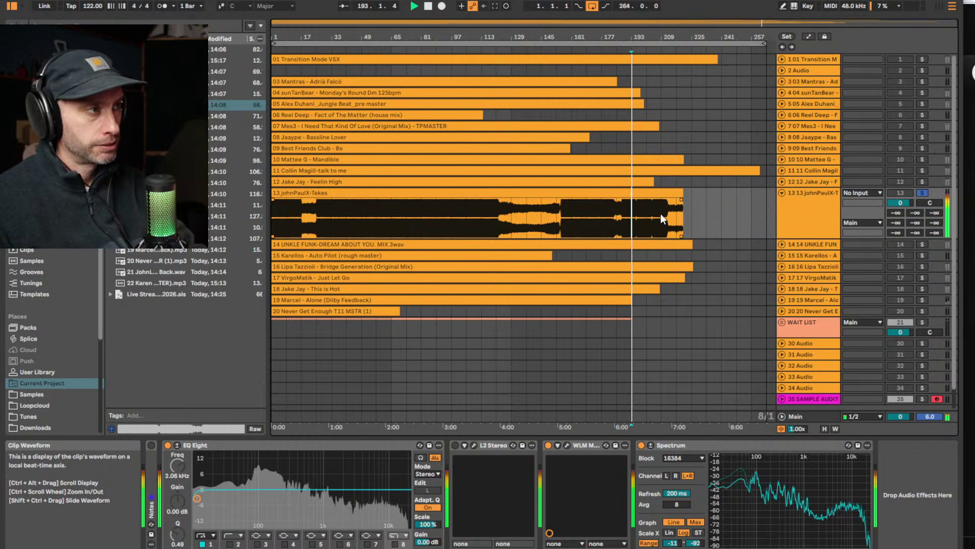
{"action": "left_click", "coordinate": [648, 218]}
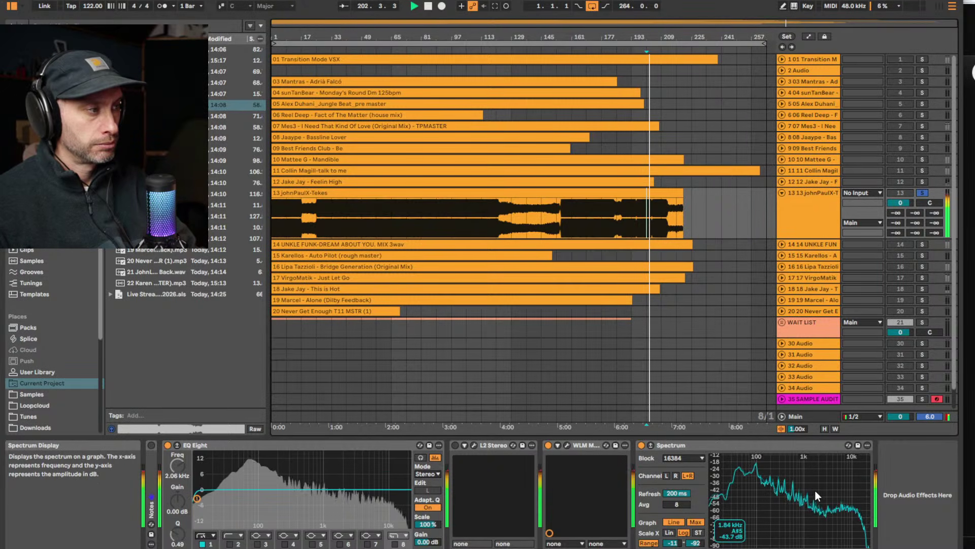
{"action": "key", "text": "space"}
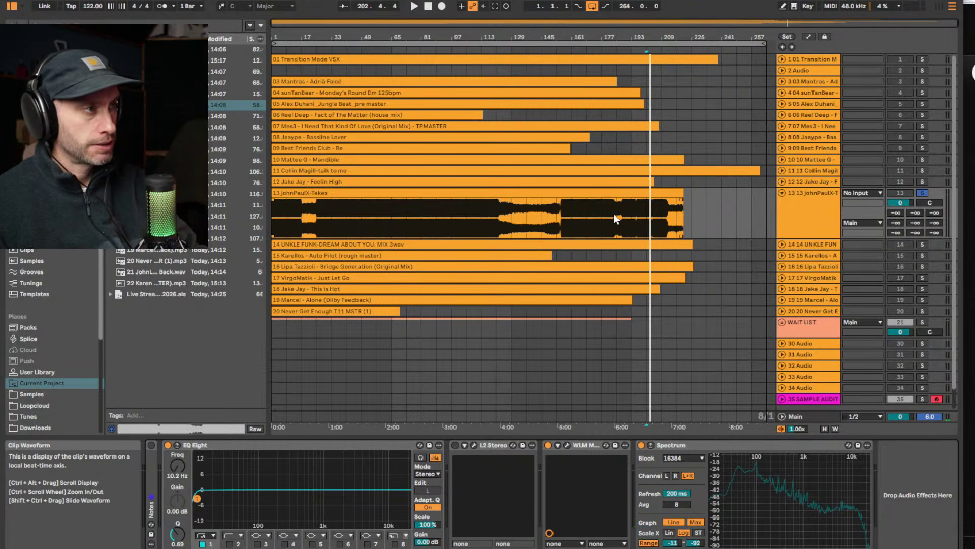
Listen from bar 201 while raising EQ Eight's low-cut frequency to 1.59 kHz, reset the frequency to its default, and stop playback
{"action": "key", "text": "space"}
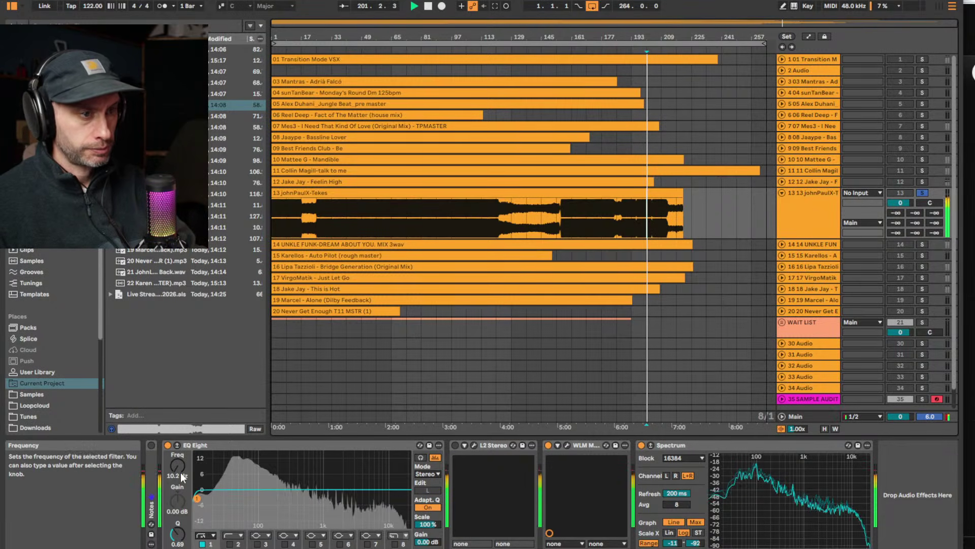
{"action": "left_click_drag", "start_coordinate": [178, 465], "coordinate": [177, 403]}
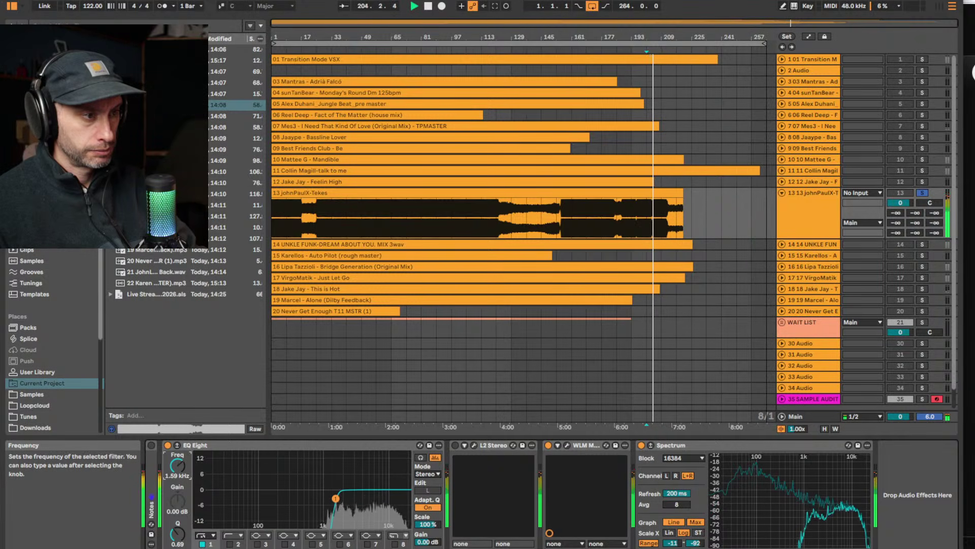
{"action": "key", "text": "space"}
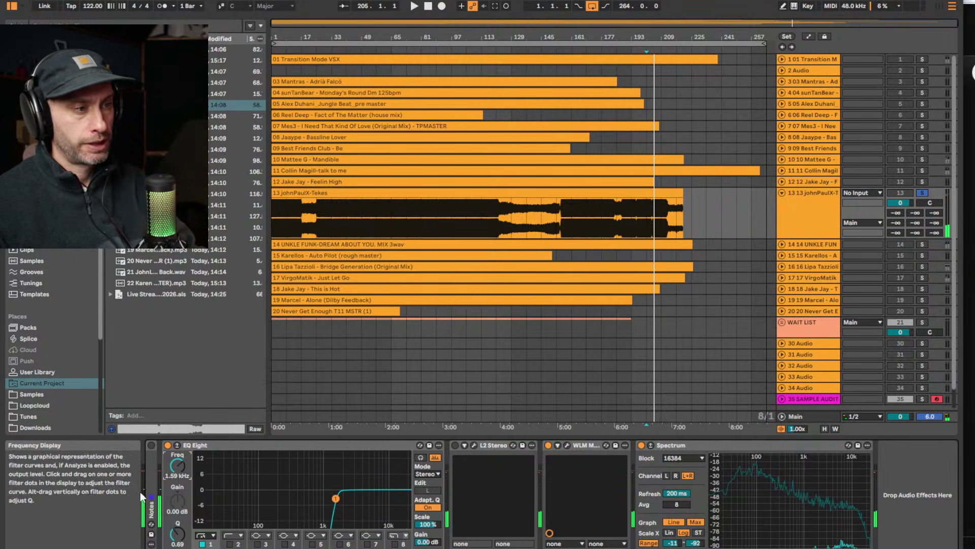
{"action": "double_click", "coordinate": [181, 462]}
{"action": "key", "text": "space"}
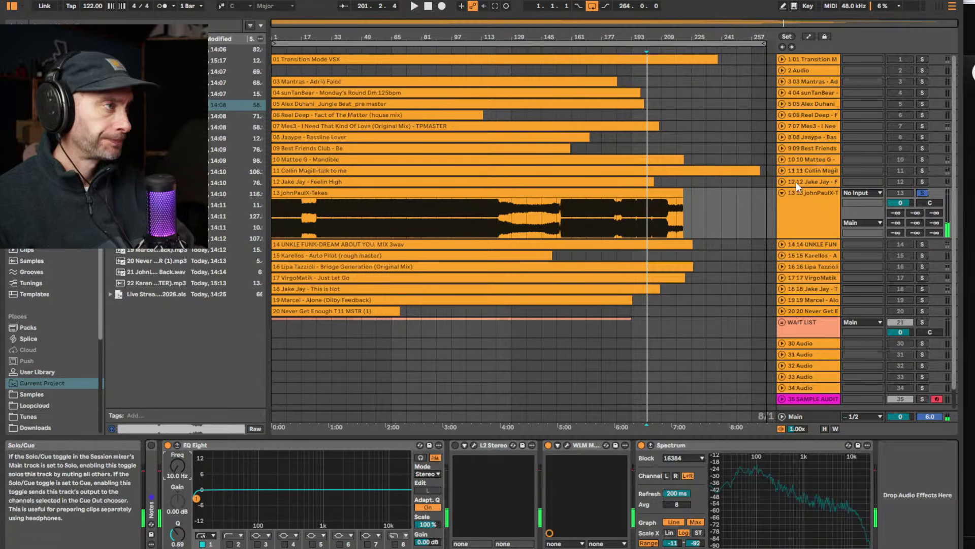
Fold the "Tekes" track, view the WLM loudness meters of tracks 14 and 15, and close the meter window
{"action": "left_click", "coordinate": [782, 193]}
{"action": "left_click", "coordinate": [805, 204]}
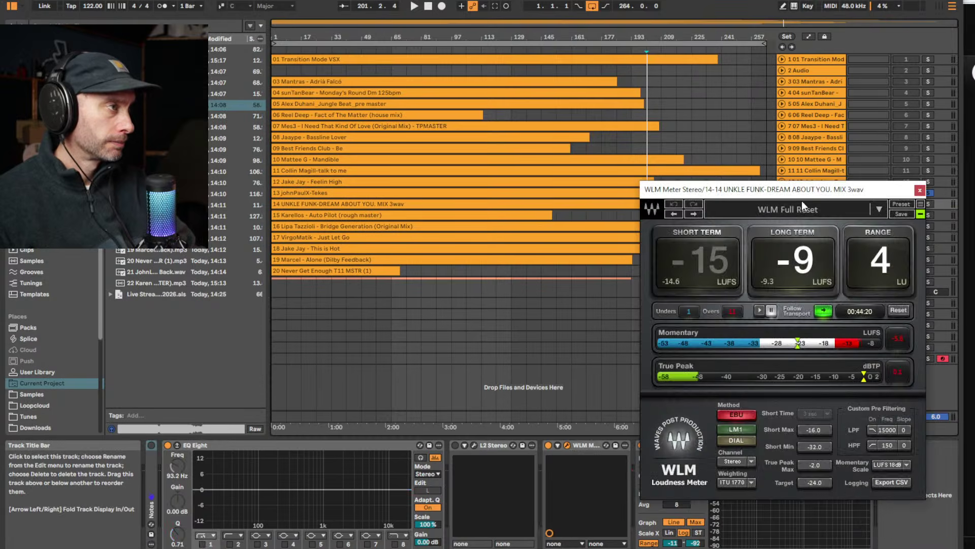
{"action": "key", "text": "ctrl+alt+p"}
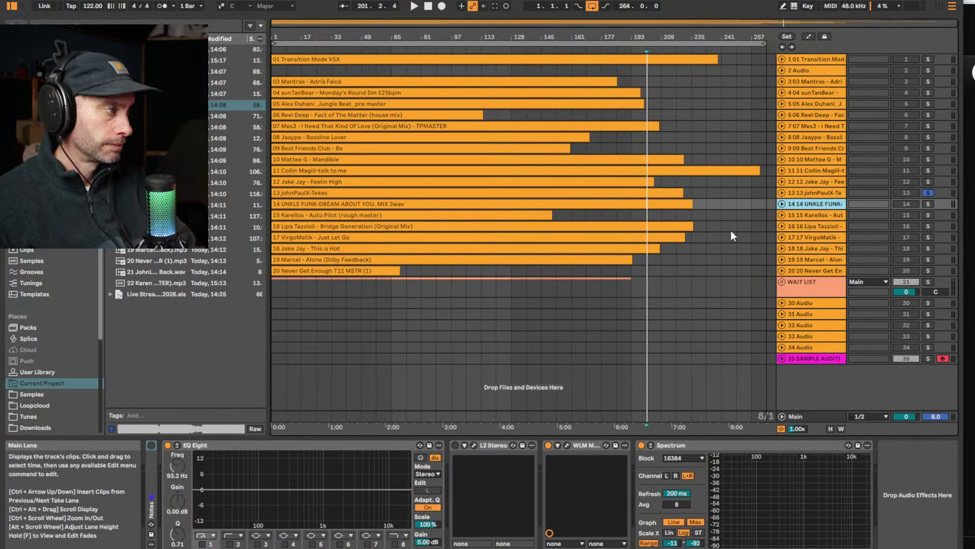
{"action": "left_click", "coordinate": [815, 214]}
{"action": "key", "text": "ctrl+alt+p"}
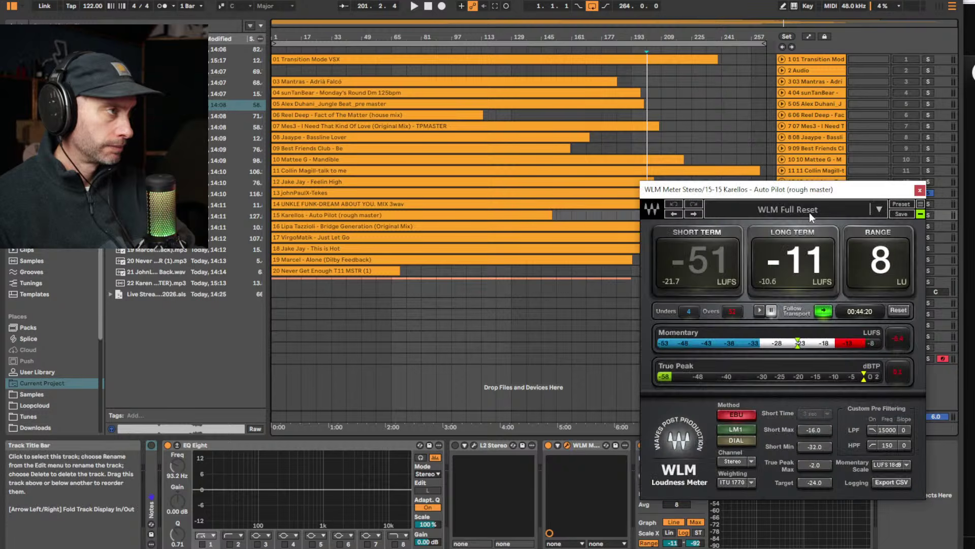
{"action": "left_click", "coordinate": [920, 191]}
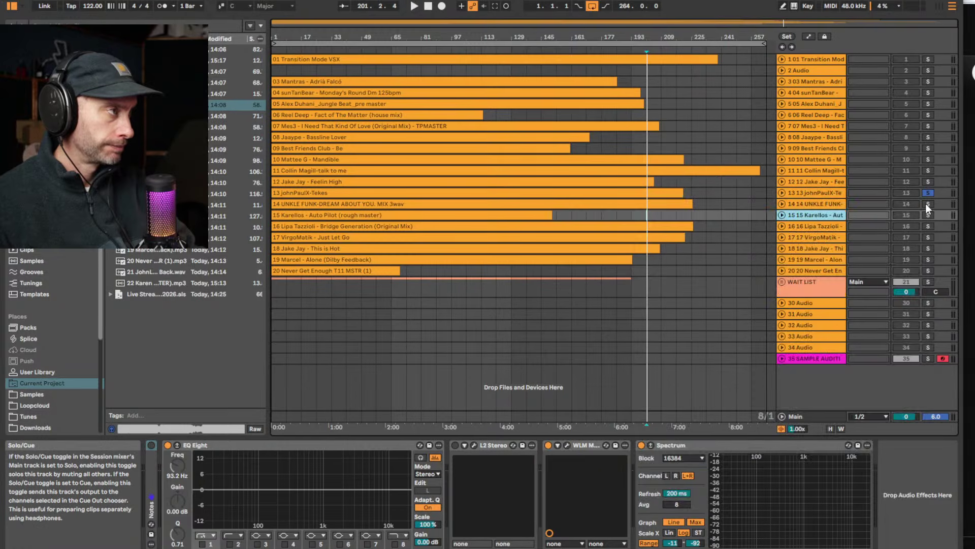
Solo track 14, select its "DREAM ABOUT YOU. MIX 3wav" clip, and unfold the track to show the waveform
{"action": "left_click", "coordinate": [927, 204]}
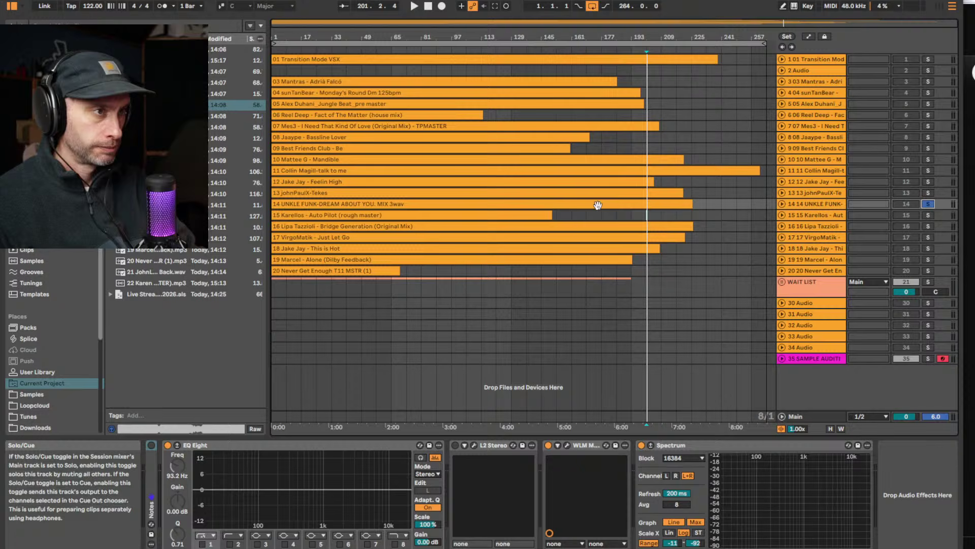
{"action": "left_click", "coordinate": [325, 204]}
{"action": "left_click", "coordinate": [782, 203]}
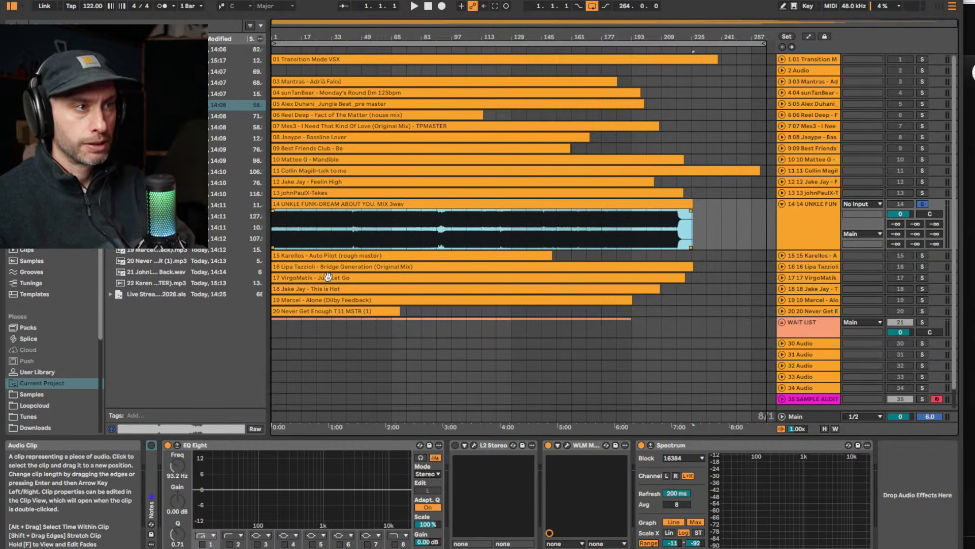
Delete the "This is Hot" clip from track 18 and play "DREAM ABOUT YOU. MIX 3wav" from bar 1
{"action": "left_click", "coordinate": [334, 288]}
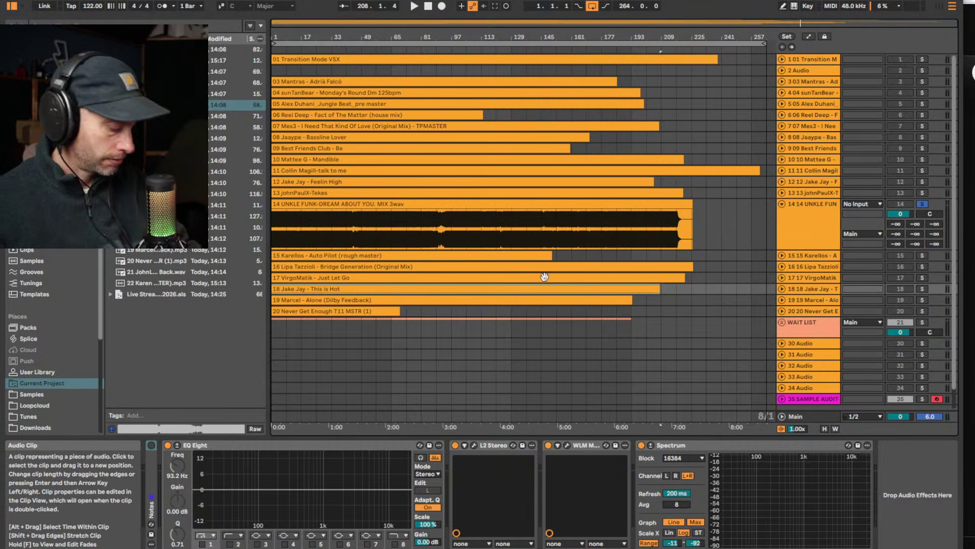
{"action": "key", "text": "Delete"}
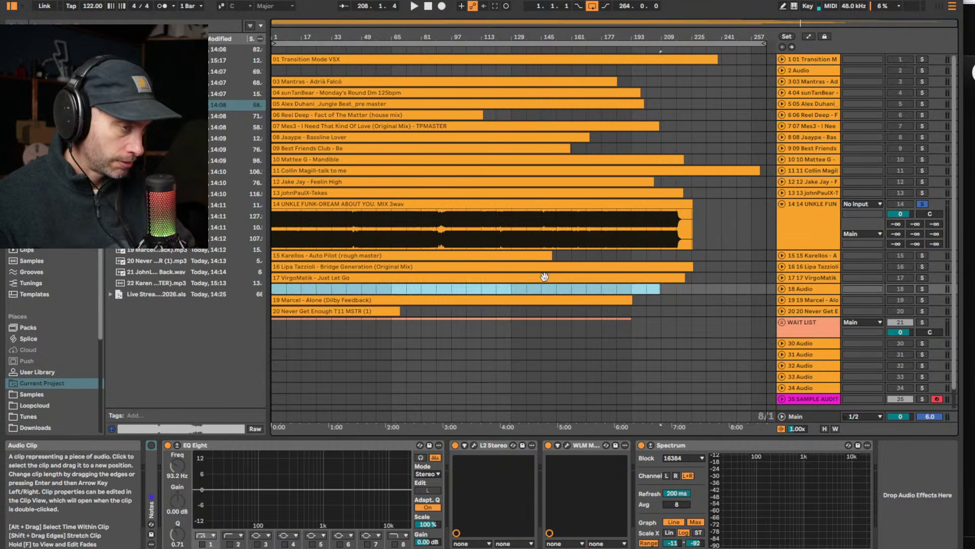
{"action": "left_click", "coordinate": [297, 215]}
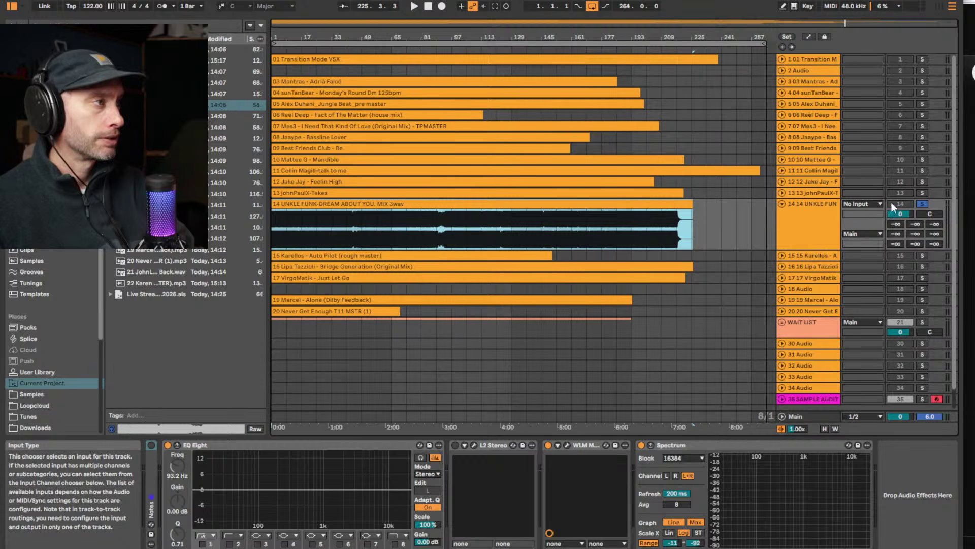
{"action": "key", "text": "space"}
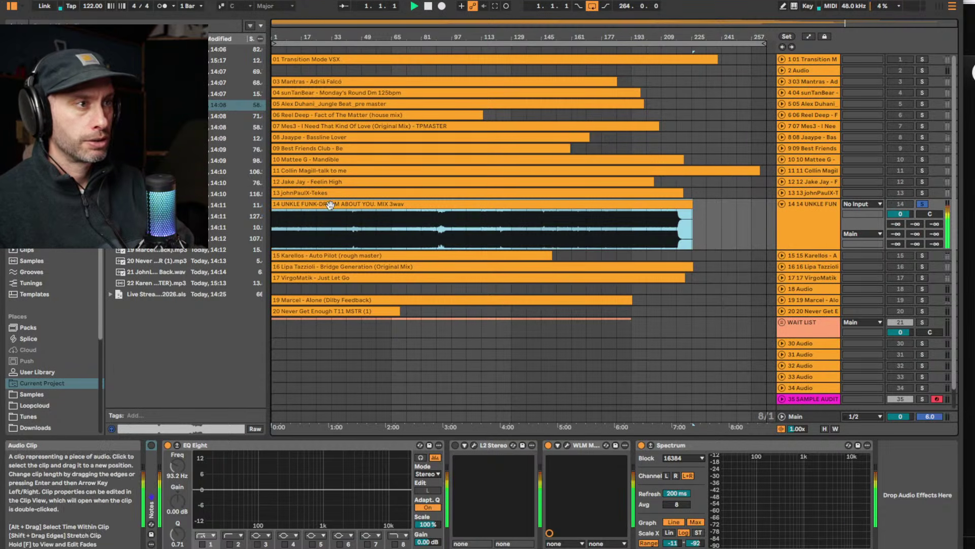
Move the "Alone" and "Never Get Enough" tracks up one slot and bring "Behind Your Back" from the WAIT LIST group to track 20
{"action": "left_click", "coordinate": [340, 300]}
{"action": "left_click_drag", "start_coordinate": [344, 312], "coordinate": [346, 293]}
{"action": "scroll", "coordinate": [752, 268], "scroll_direction": "down", "scroll_amount": 1}
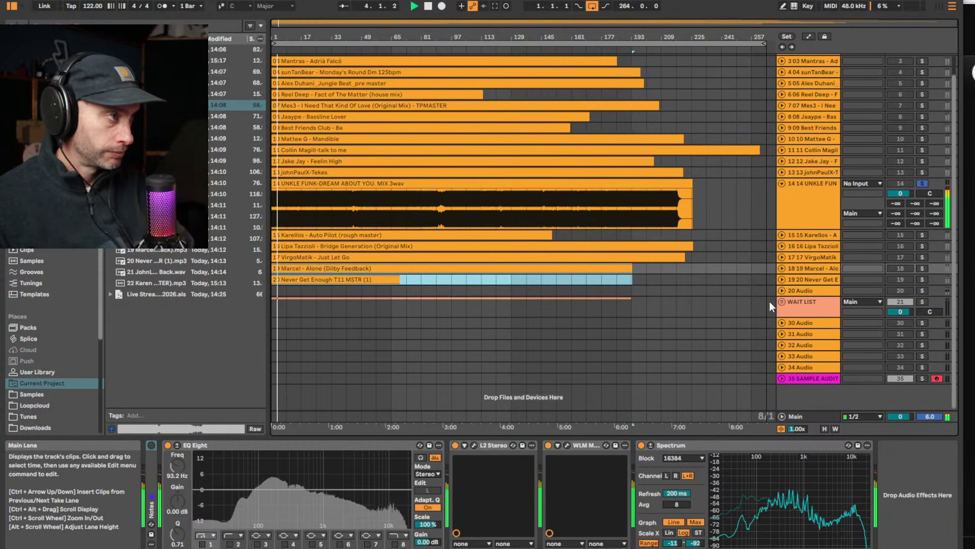
{"action": "left_click", "coordinate": [783, 301]}
{"action": "scroll", "coordinate": [520, 274], "scroll_direction": "down", "scroll_amount": 2}
{"action": "left_click_drag", "start_coordinate": [305, 307], "coordinate": [308, 245]}
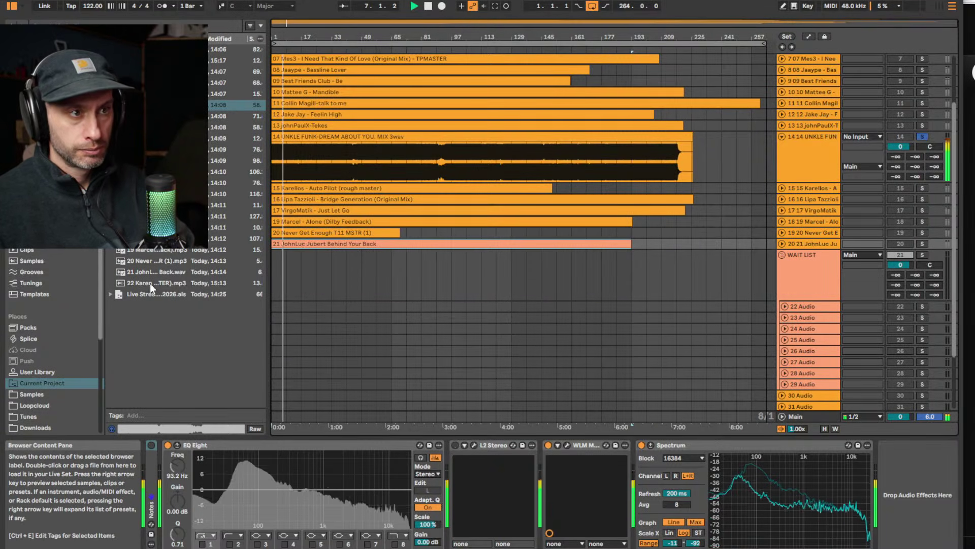
Add the "I've Been Waiting (DEMO PREMASTER)" file to track 22 at bar 1, activate the clip, and turn off its warping
{"action": "left_click_drag", "start_coordinate": [150, 282], "coordinate": [276, 307]}
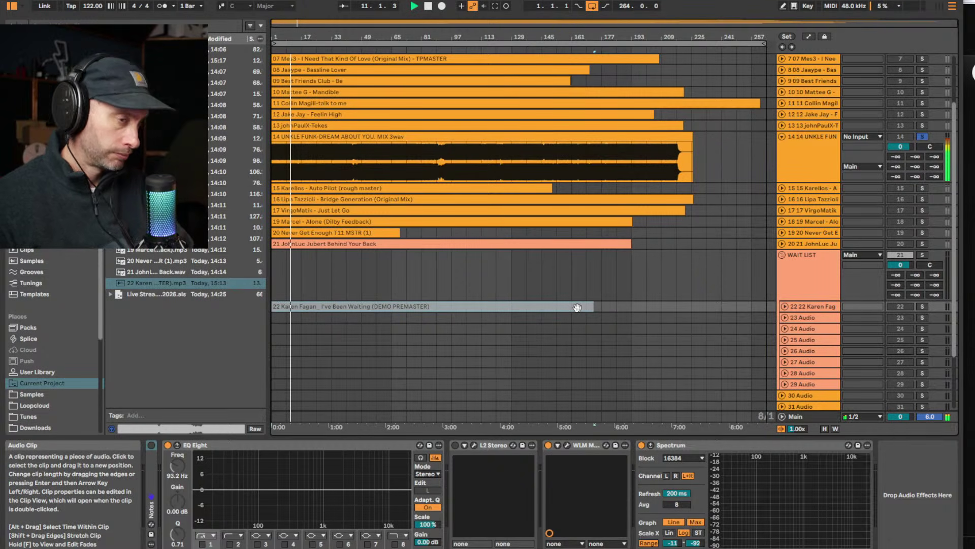
{"action": "key", "text": "shift+Tab"}
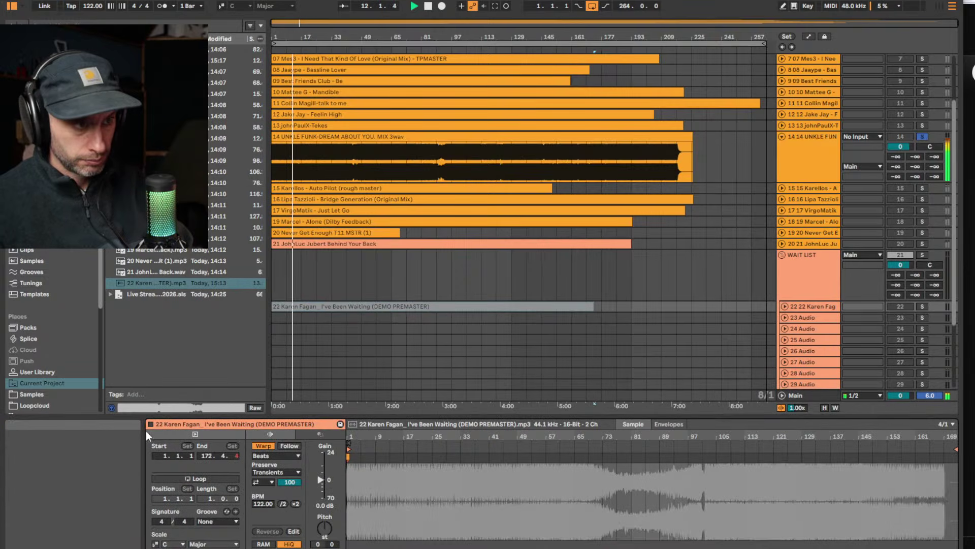
{"action": "left_click", "coordinate": [150, 424]}
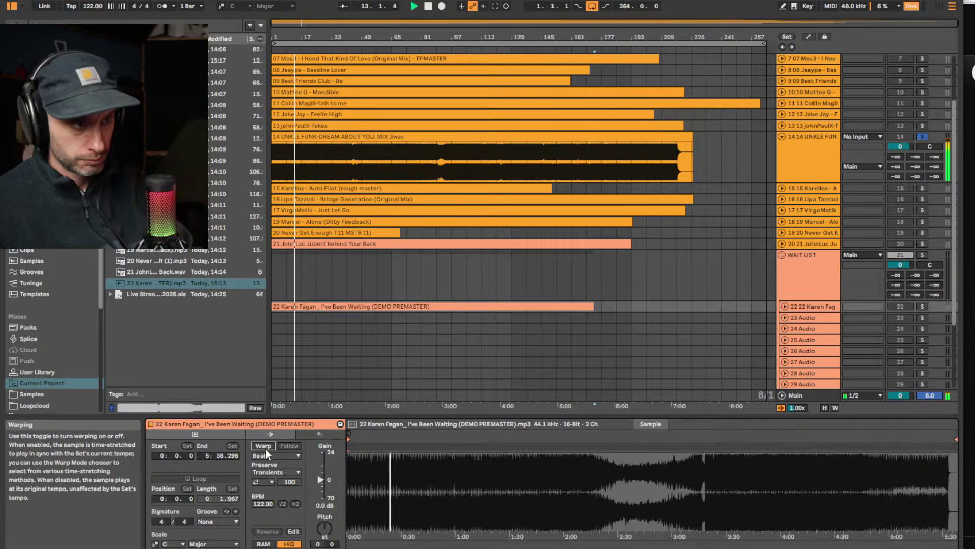
{"action": "left_click", "coordinate": [264, 446]}
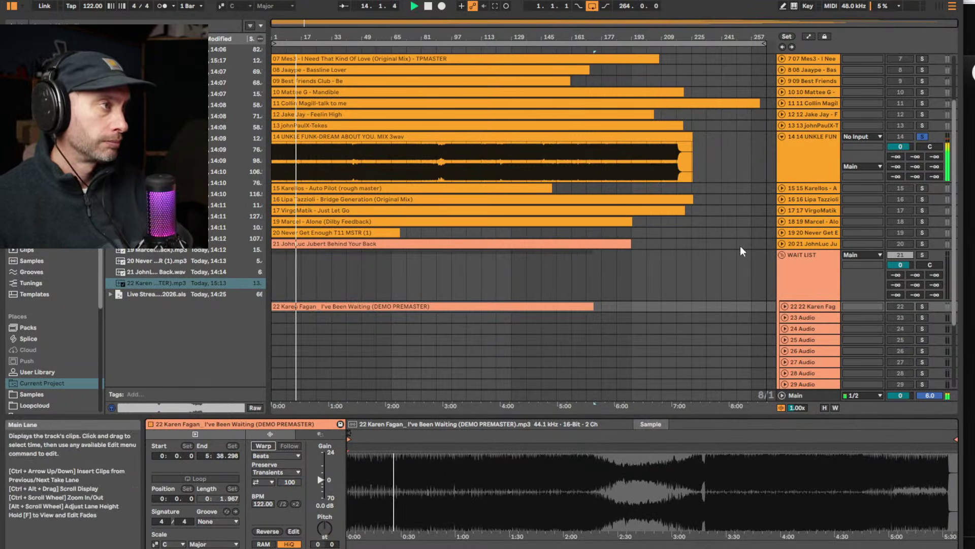
Assign track 20's colour to its clips, reselect track 14 to show its devices, and stop playback
{"action": "right_click", "coordinate": [801, 243]}
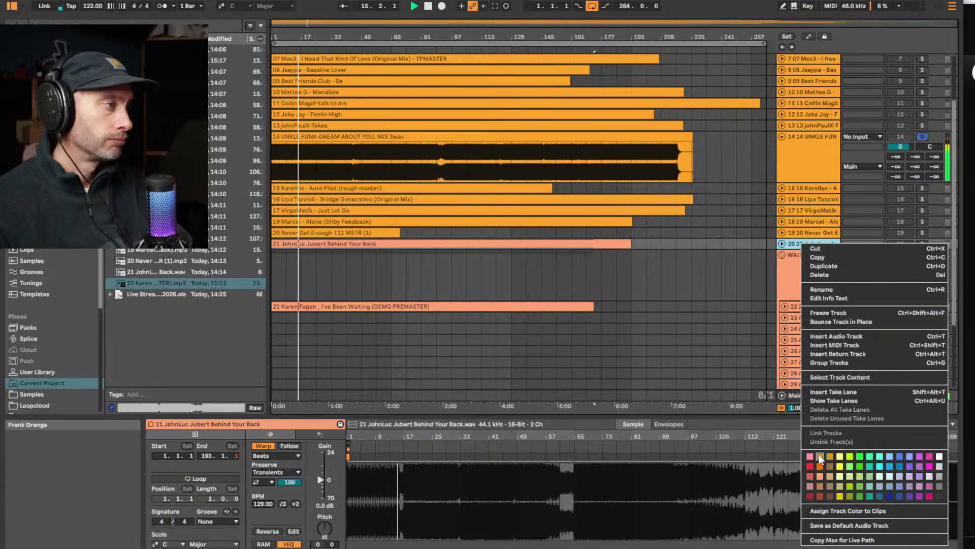
{"action": "left_click", "coordinate": [851, 511]}
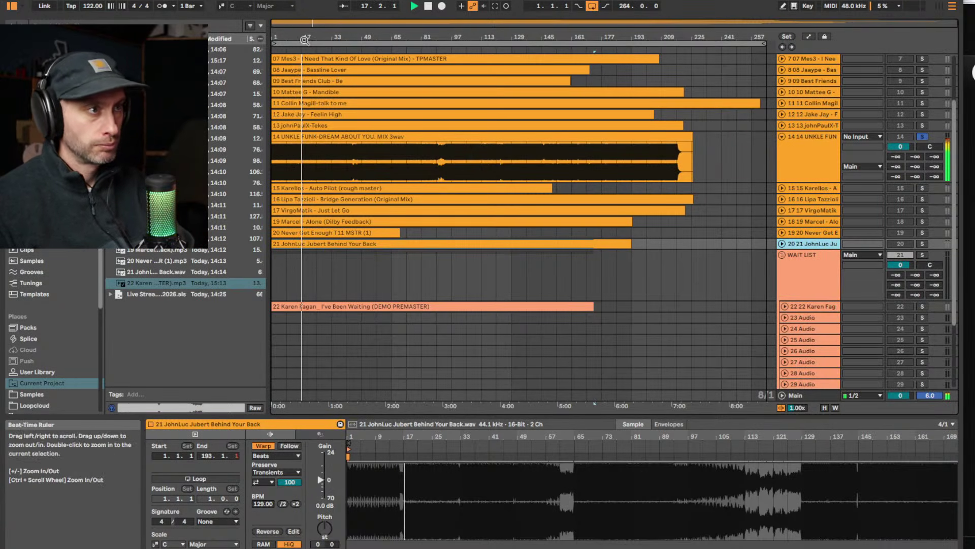
{"action": "left_click", "coordinate": [813, 147]}
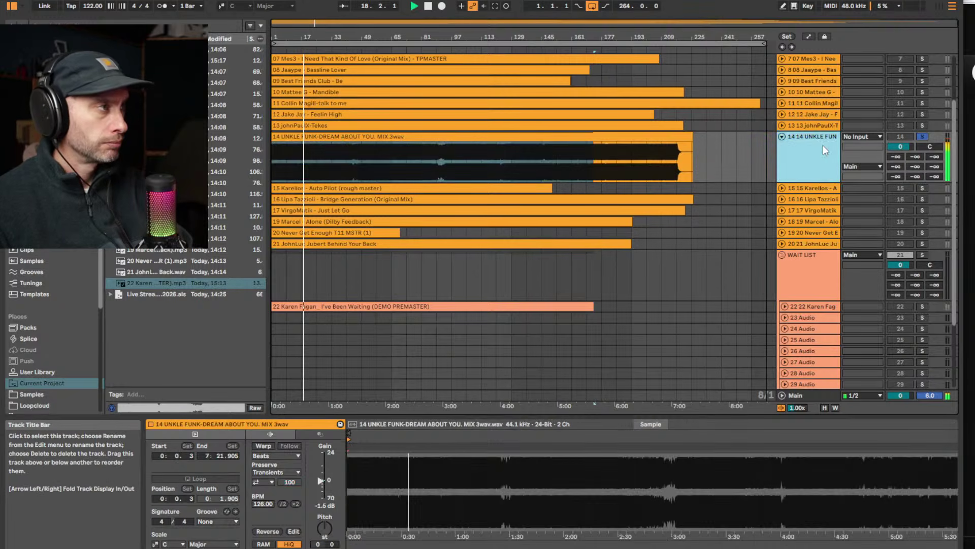
{"action": "scroll", "coordinate": [691, 203], "scroll_direction": "up", "scroll_amount": 2}
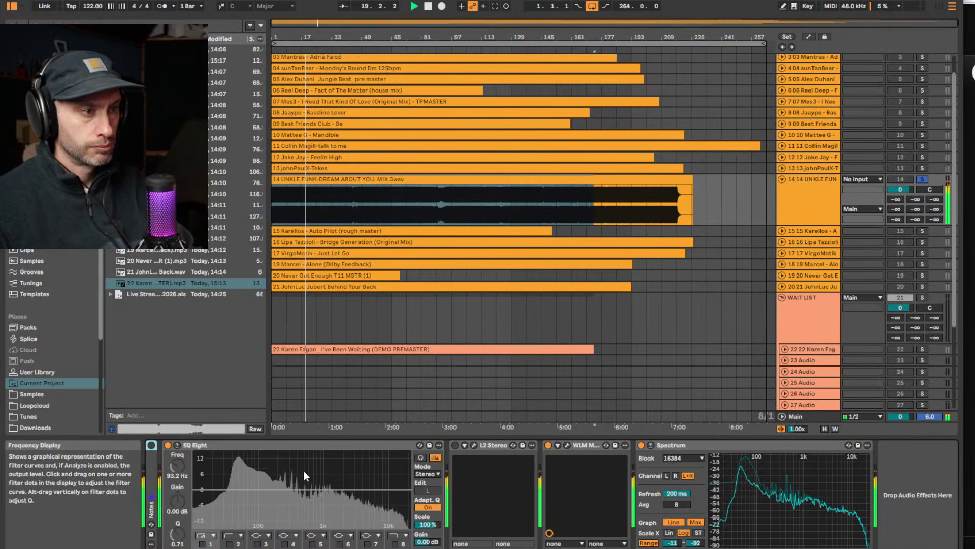
{"action": "key", "text": "space"}
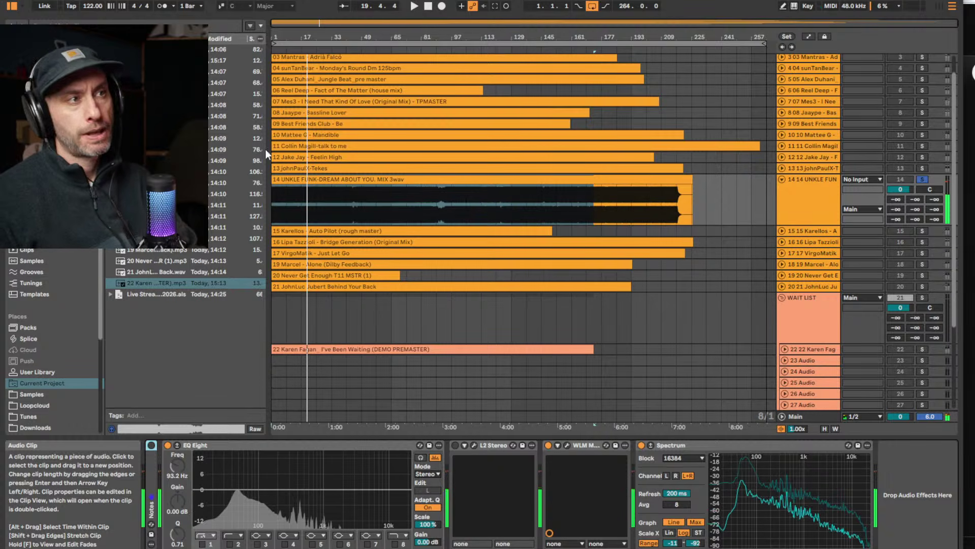
Highlight bars 17 to 33 of track 14's waveform and play the track from bar 33
{"action": "left_click", "coordinate": [298, 202]}
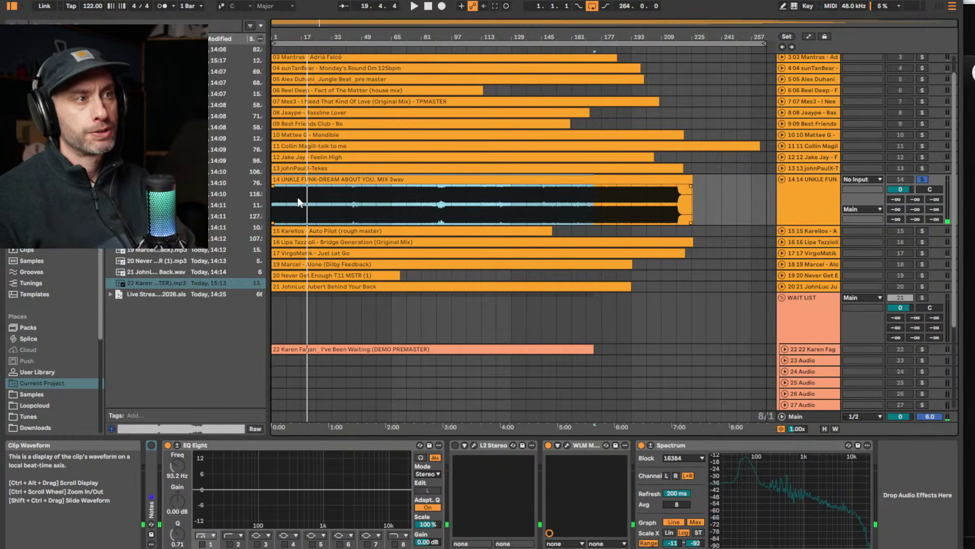
{"action": "left_click_drag", "start_coordinate": [298, 202], "coordinate": [317, 205]}
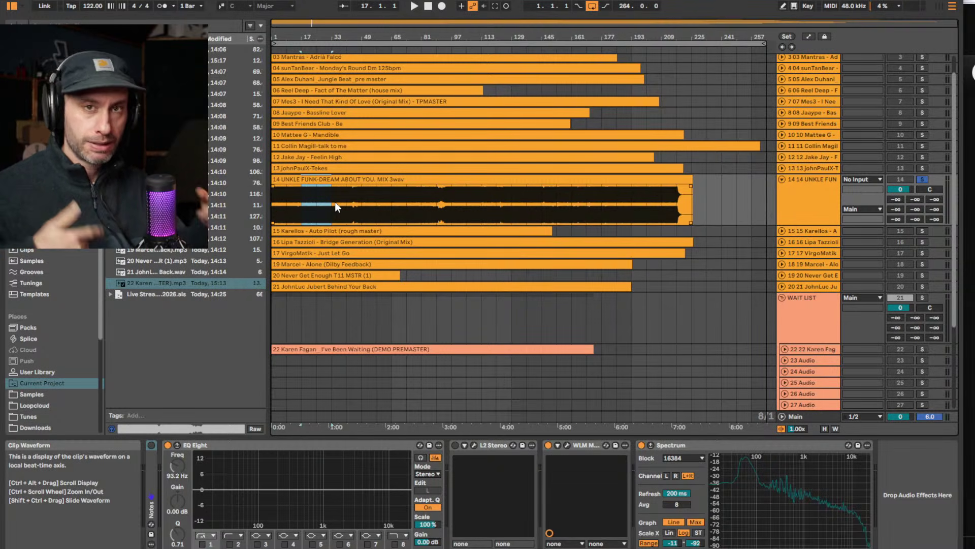
{"action": "left_click", "coordinate": [334, 202]}
{"action": "key", "text": "space"}
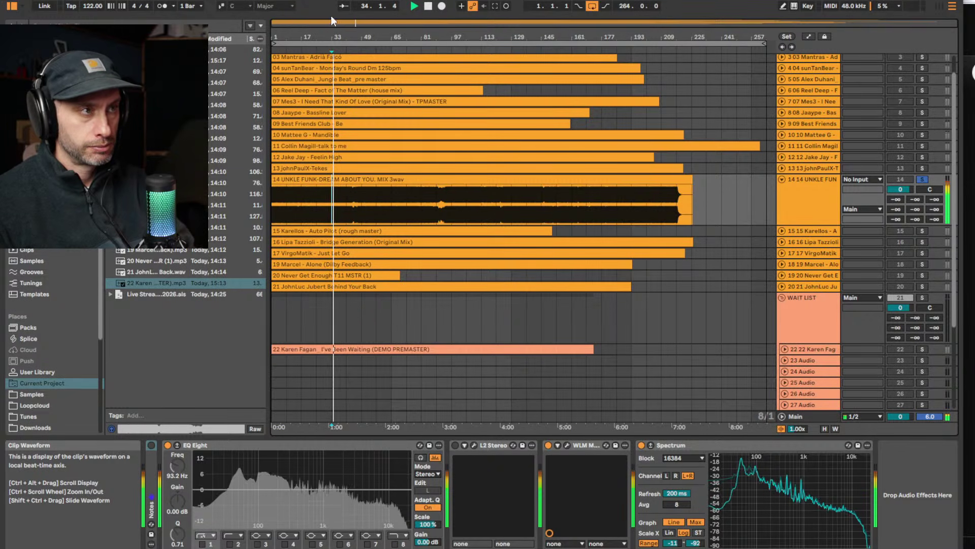
{"action": "left_click_drag", "start_coordinate": [335, 37], "coordinate": [335, 76]}
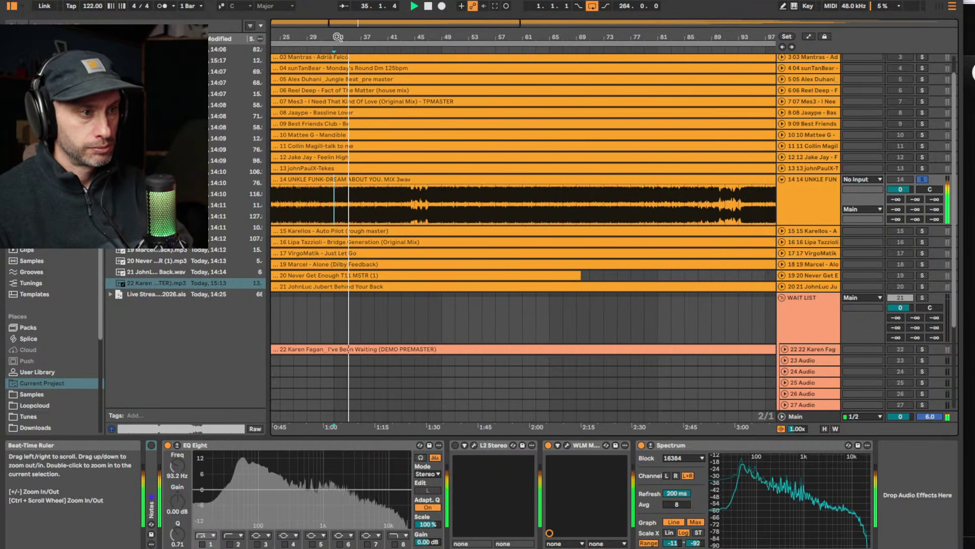
{"action": "left_click", "coordinate": [361, 51]}
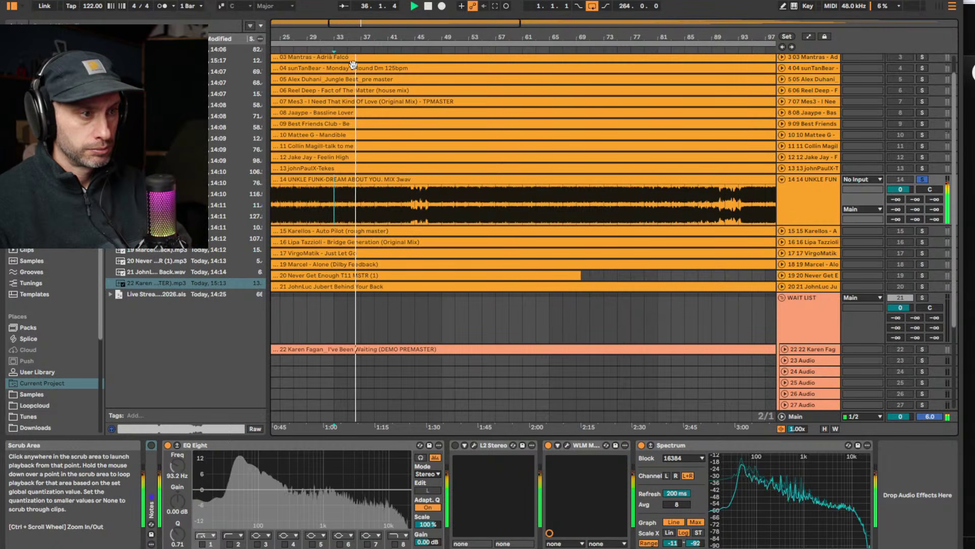
Check the "DREAM ABOUT YOU" clip details, play the section from bar 41, and stop around bar 49
{"action": "double_click", "coordinate": [382, 203]}
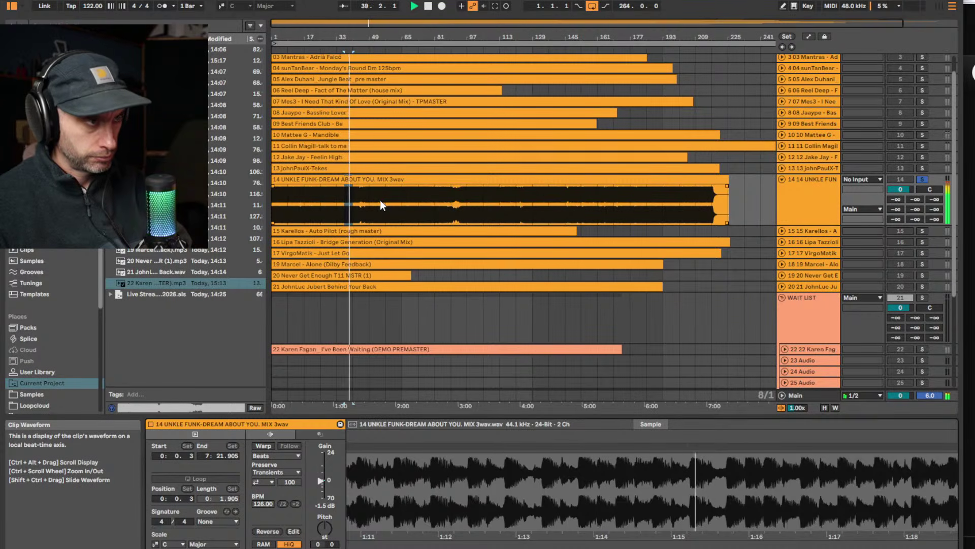
{"action": "key", "text": "shift+Tab"}
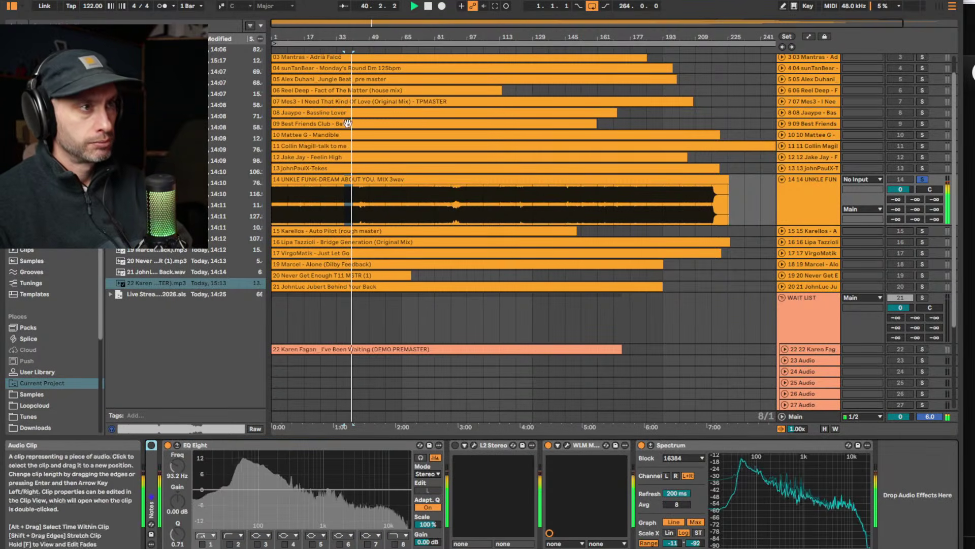
{"action": "scroll", "coordinate": [348, 192], "scroll_direction": "up", "scroll_amount": 3}
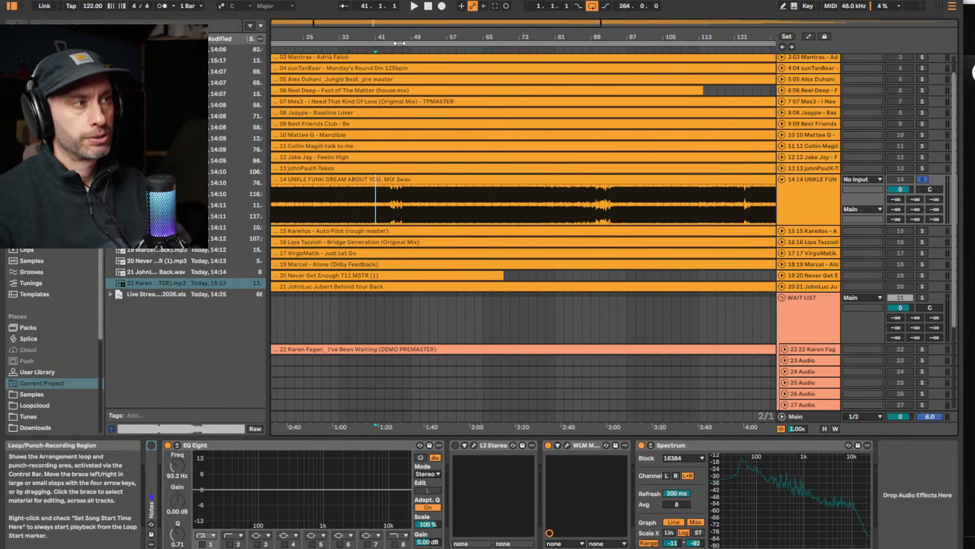
{"action": "key", "text": "space"}
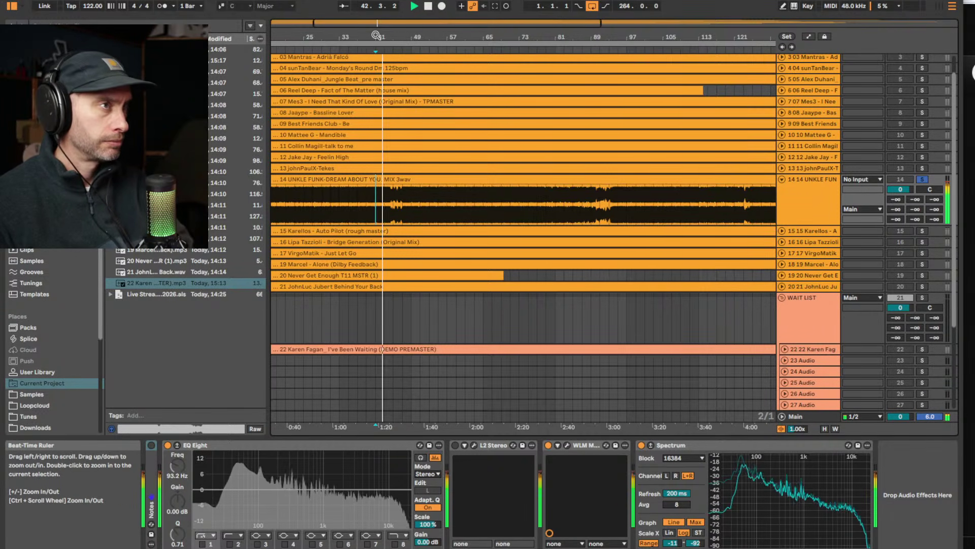
{"action": "scroll", "coordinate": [355, 36], "scroll_direction": "down", "scroll_amount": 3}
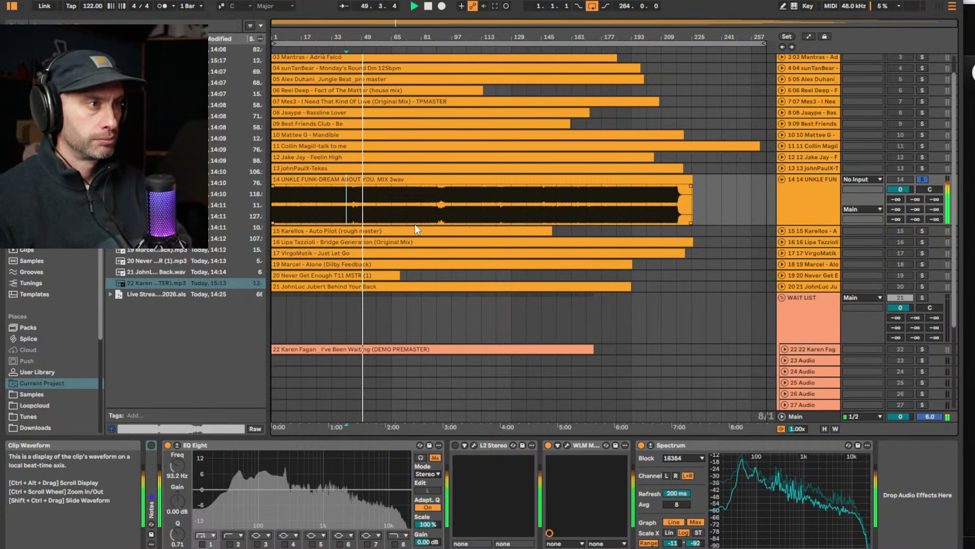
{"action": "key", "text": "space"}
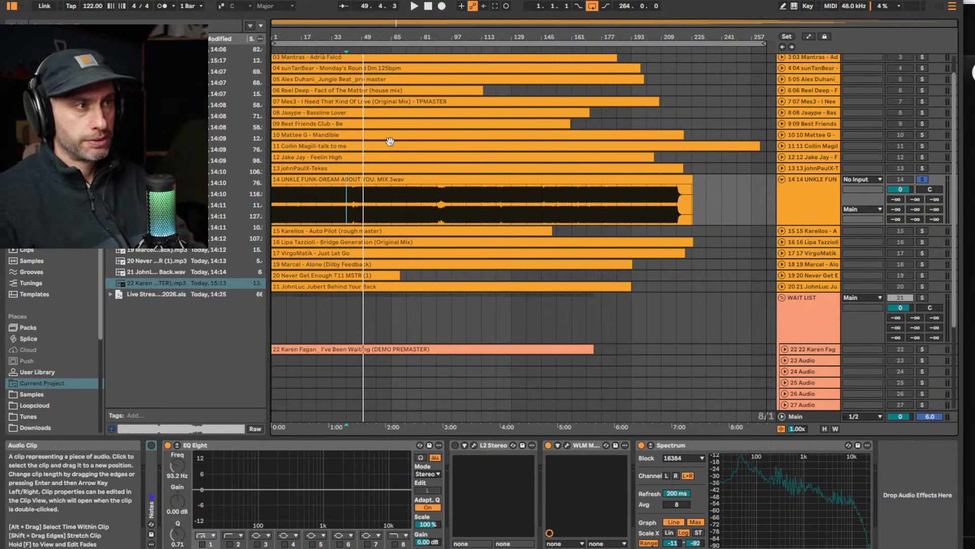
Audition track 14 from about bar 57, skip ahead to about bars 67 and 85, and stop playback
{"action": "left_click", "coordinate": [377, 47]}
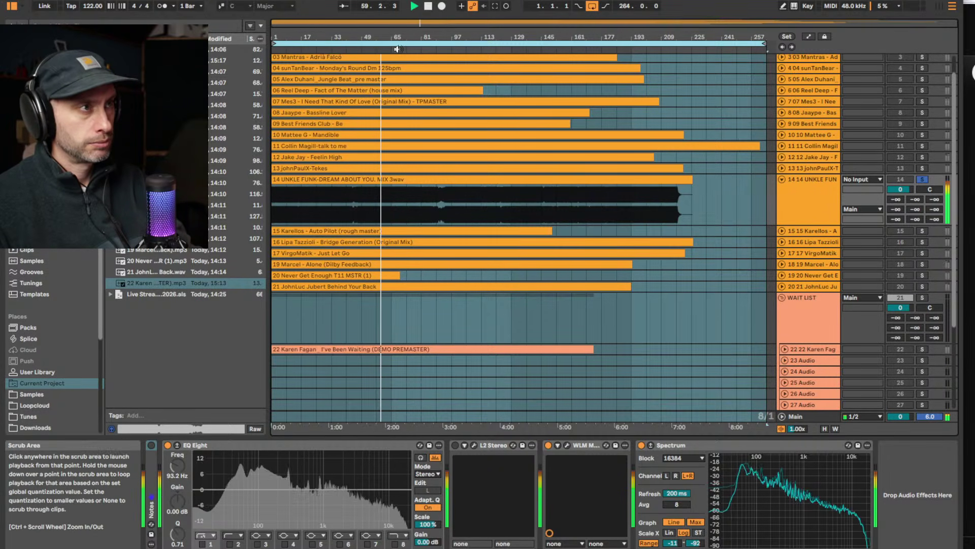
{"action": "left_click", "coordinate": [398, 49]}
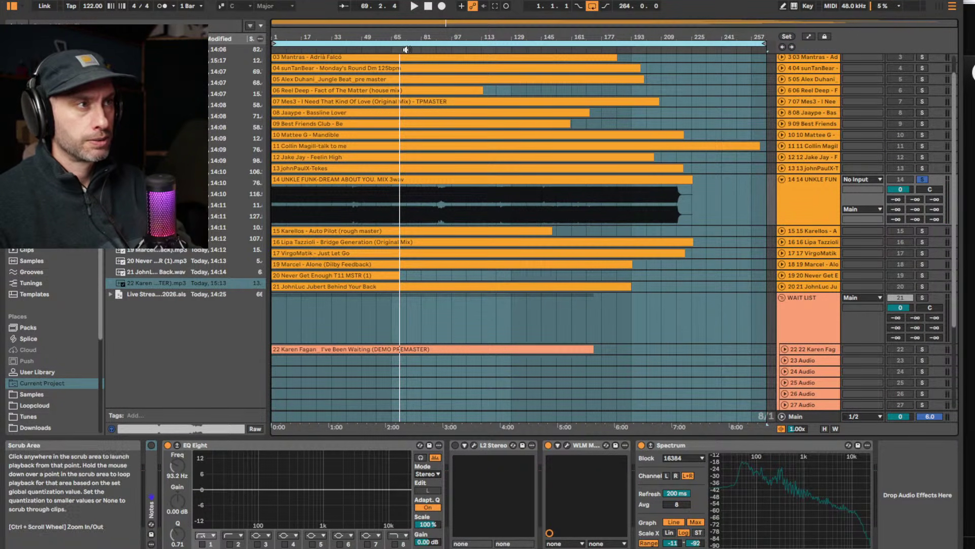
{"action": "left_click", "coordinate": [394, 49]}
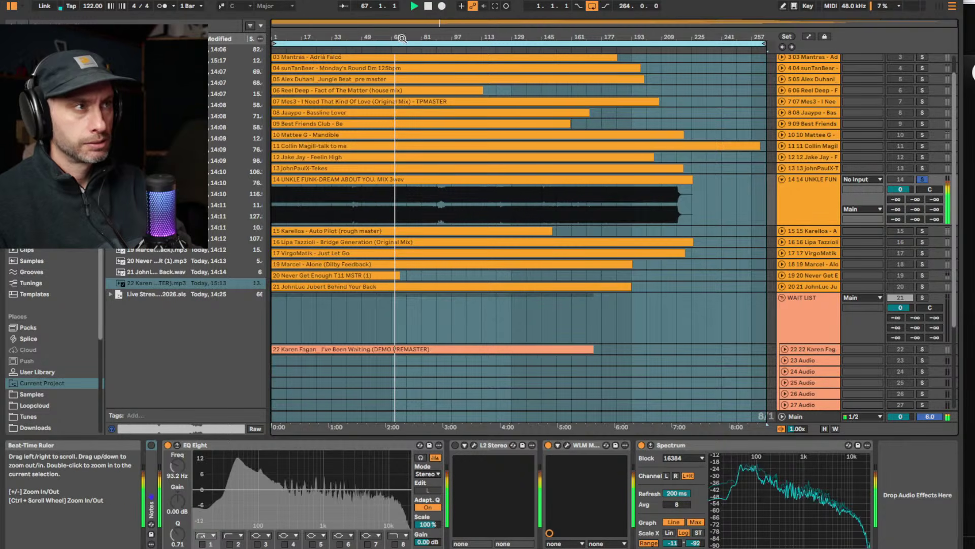
{"action": "left_click_drag", "start_coordinate": [395, 36], "coordinate": [395, 40]}
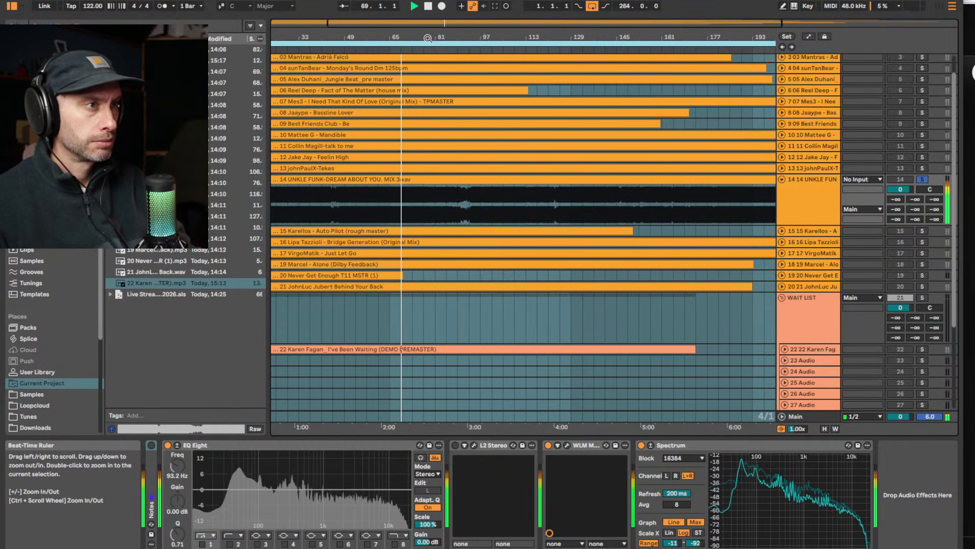
{"action": "left_click", "coordinate": [454, 50]}
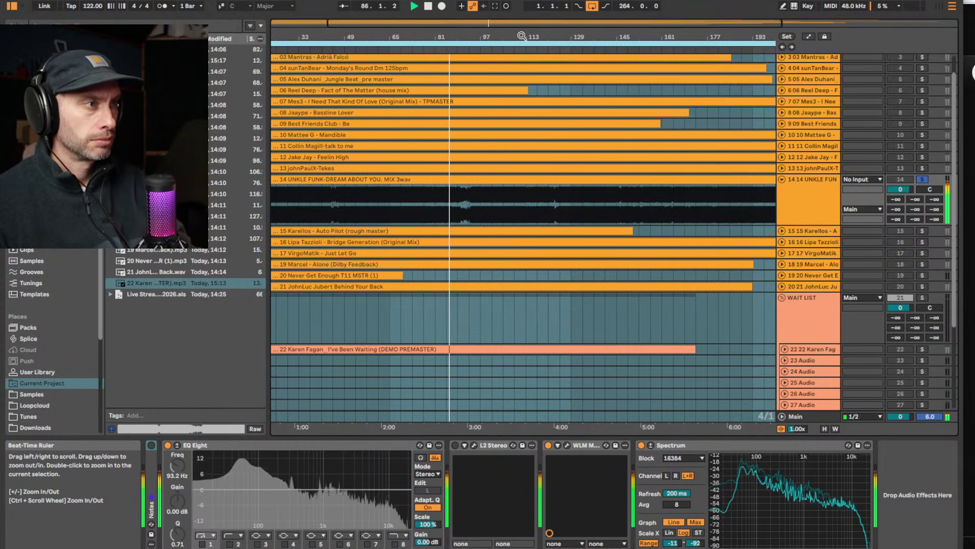
{"action": "left_click_drag", "start_coordinate": [488, 40], "coordinate": [432, 66]}
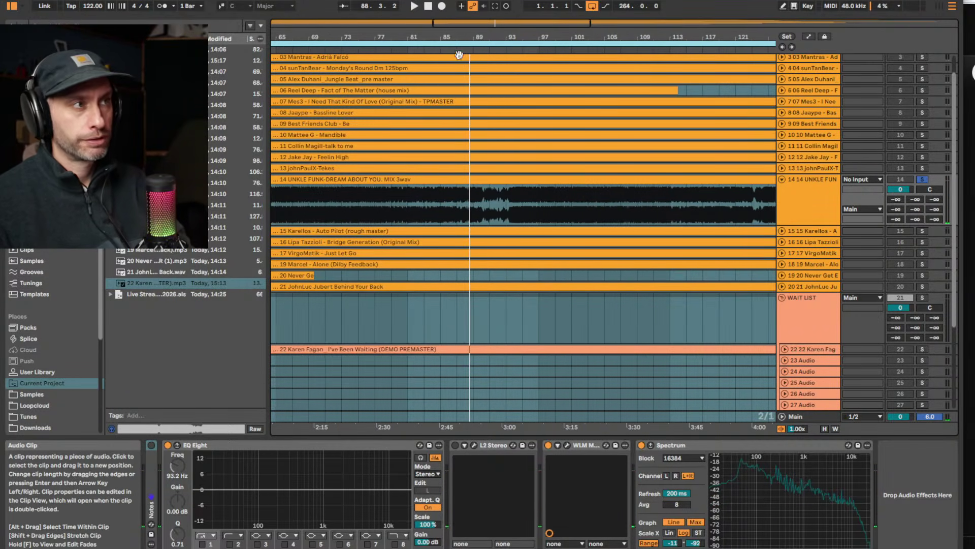
Play track 14 from about bar 87, skip ahead to about bar 105, and stop around bar 107
{"action": "left_click", "coordinate": [462, 49]}
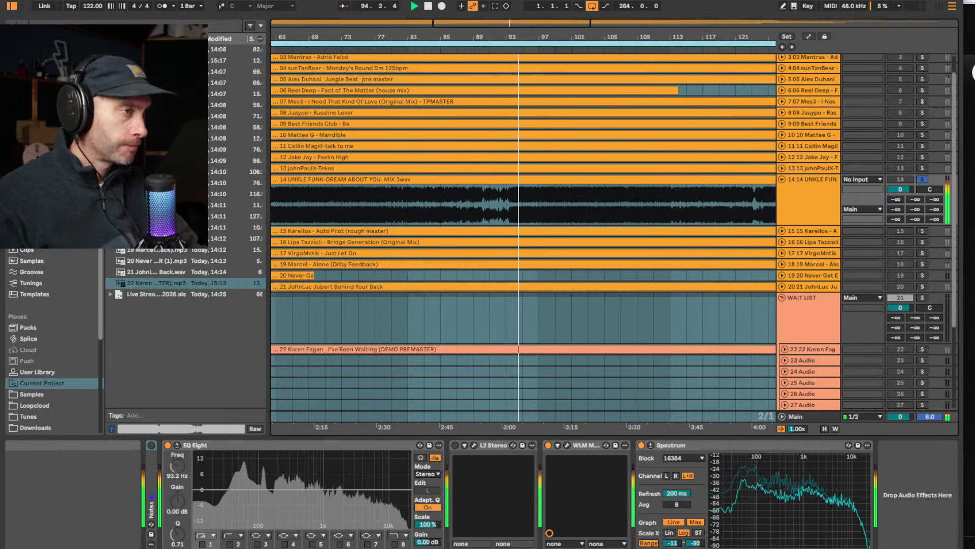
{"action": "key", "text": "w"}
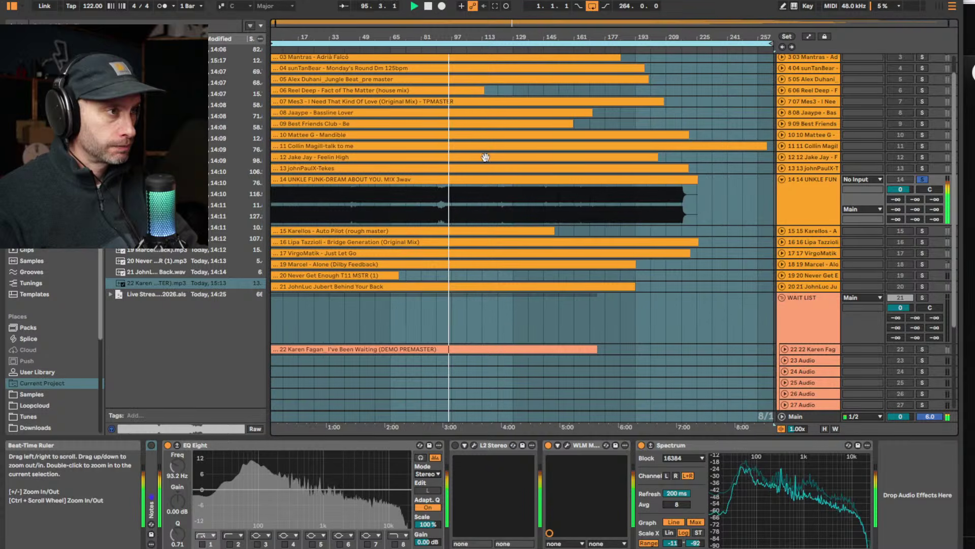
{"action": "left_click", "coordinate": [467, 204]}
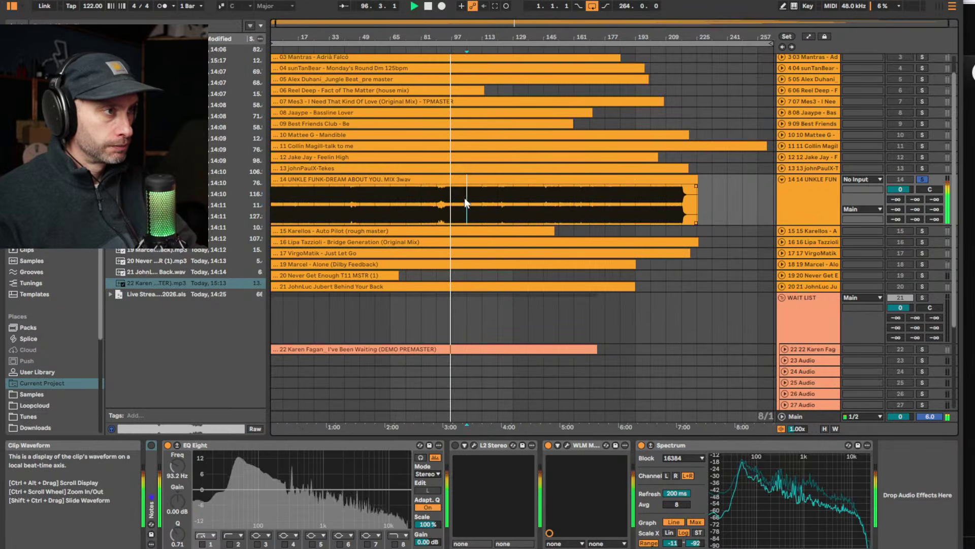
{"action": "left_click", "coordinate": [472, 51]}
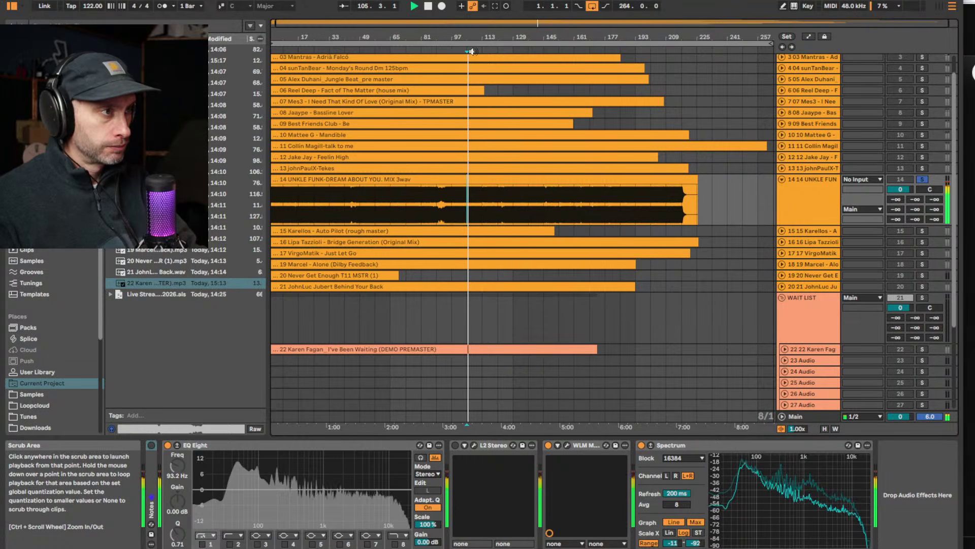
{"action": "left_click", "coordinate": [481, 198]}
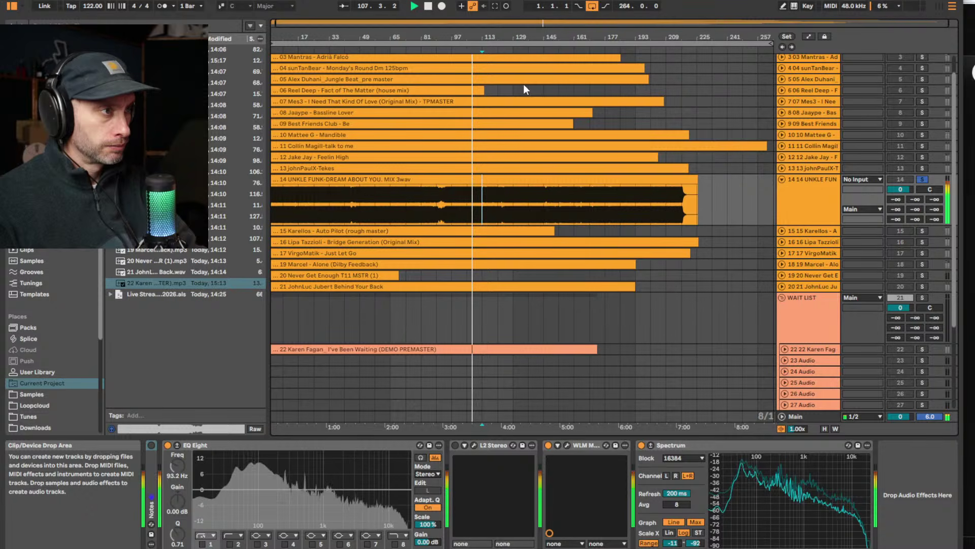
{"action": "key", "text": "space"}
Highlight bars 105 to 121 of track 14's waveform
{"action": "left_click_drag", "start_coordinate": [466, 214], "coordinate": [495, 209]}
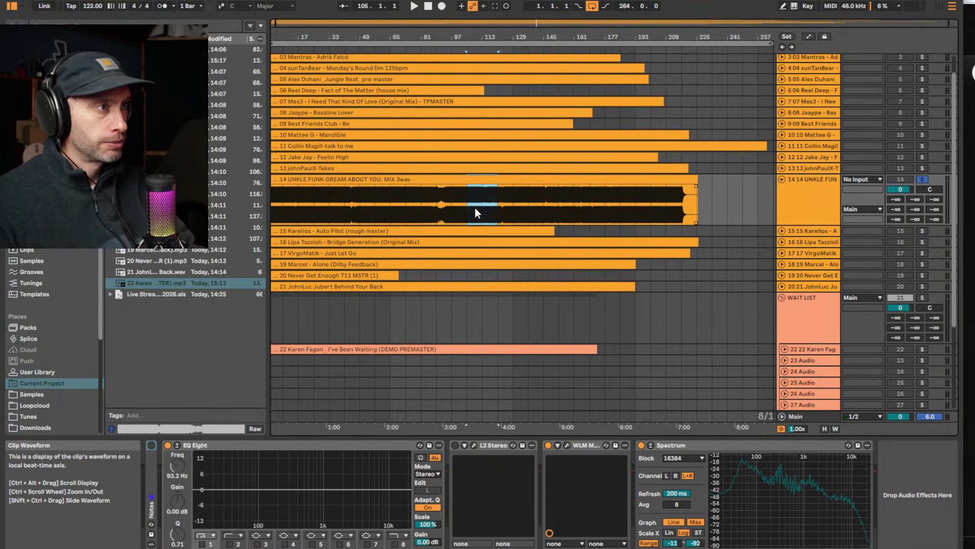
{"action": "left_click", "coordinate": [482, 210]}
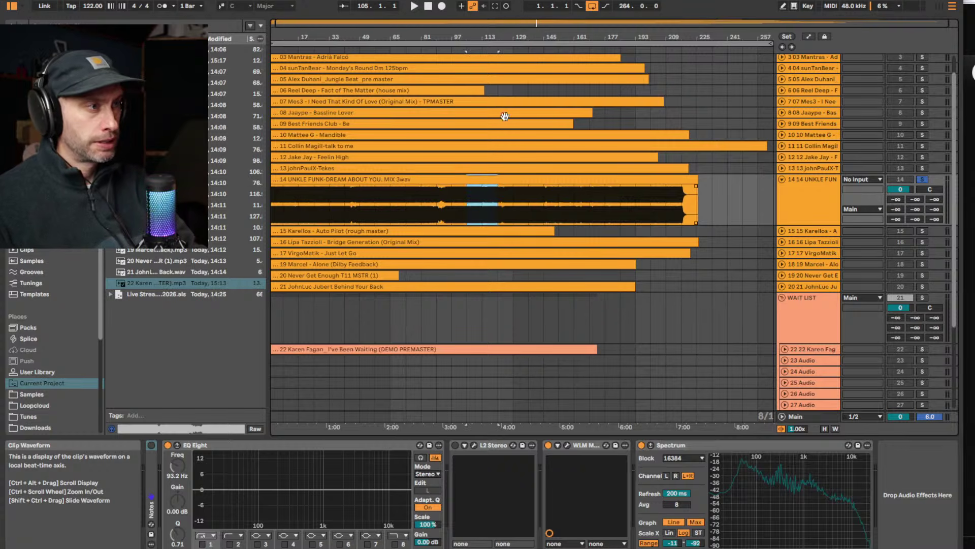
{"action": "left_click", "coordinate": [478, 33]}
{"action": "left_click_drag", "start_coordinate": [478, 32], "coordinate": [480, 77]}
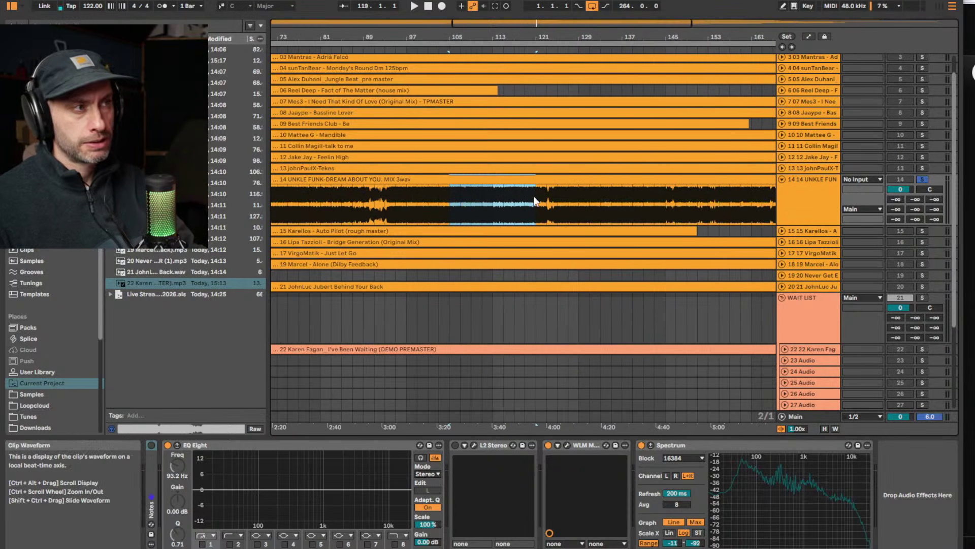
{"action": "left_click_drag", "start_coordinate": [462, 210], "coordinate": [500, 213]}
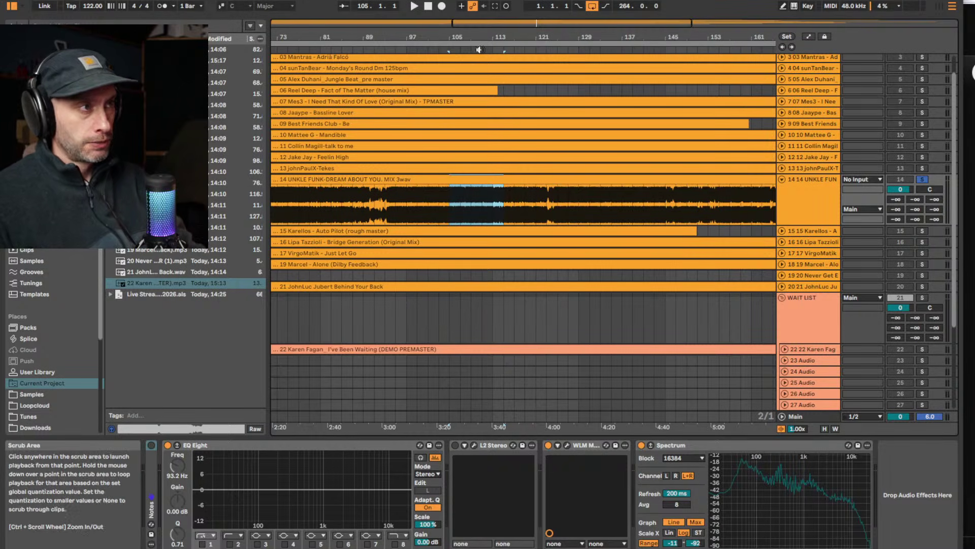
{"action": "left_click_drag", "start_coordinate": [453, 203], "coordinate": [537, 207]}
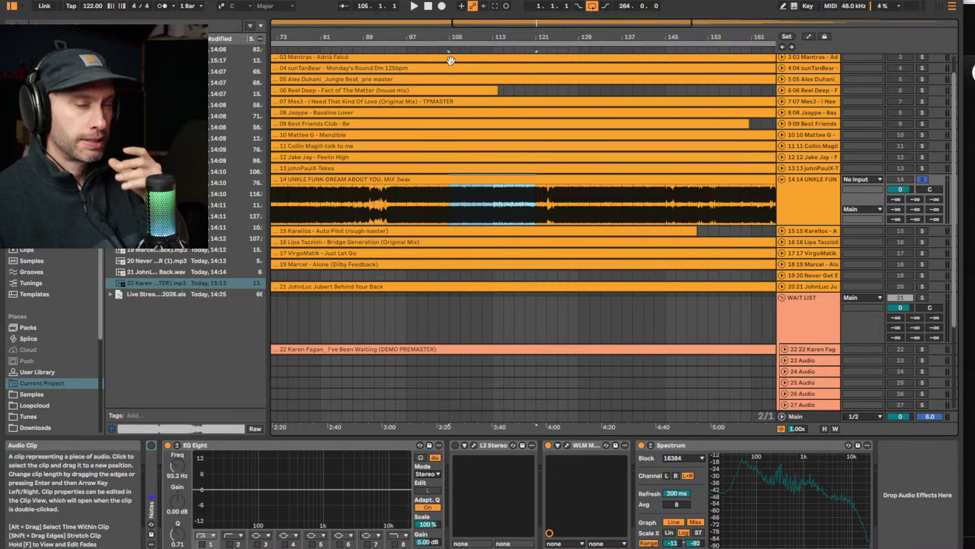
Play track 14 from bar 105, stop, and resume listening from about bar 111 through the section after the highlighted bars
{"action": "key", "text": "space"}
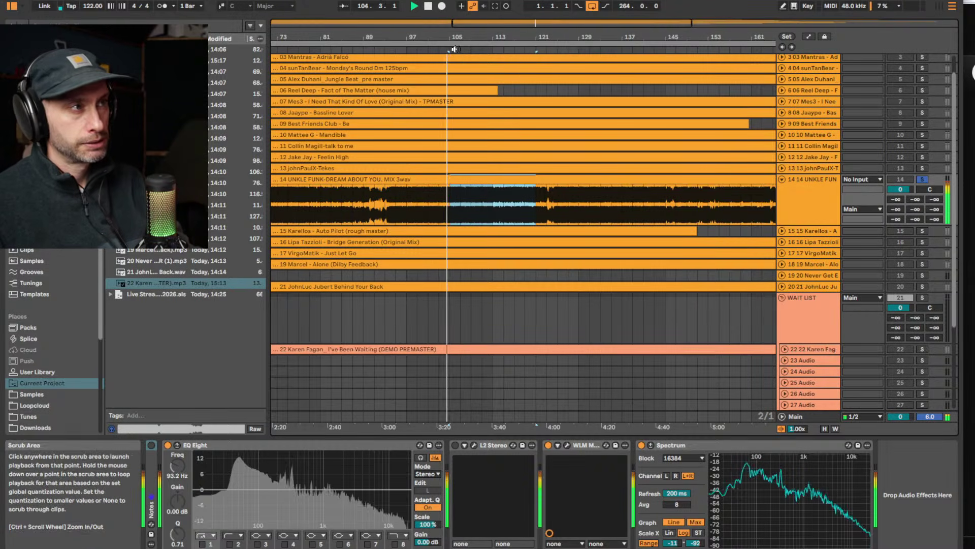
{"action": "key", "text": "space"}
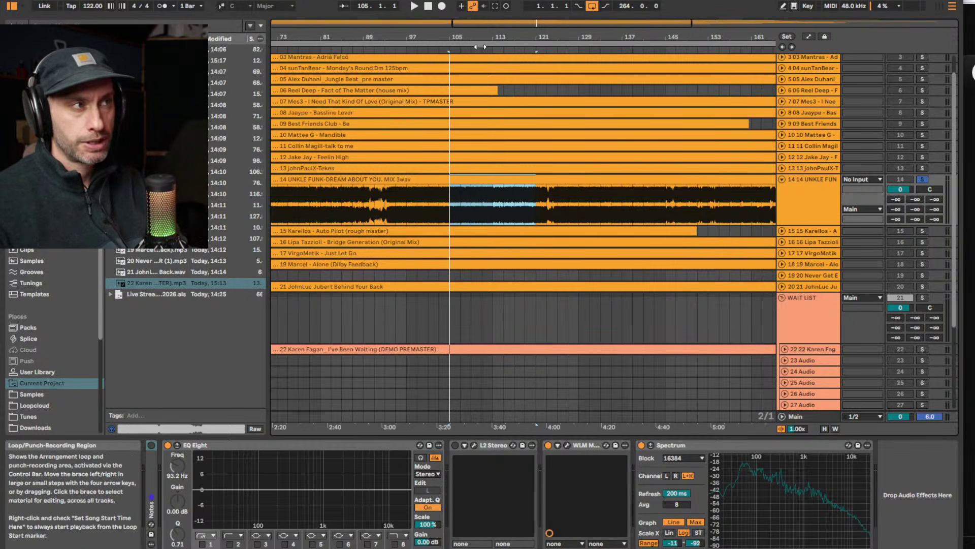
{"action": "left_click", "coordinate": [481, 49]}
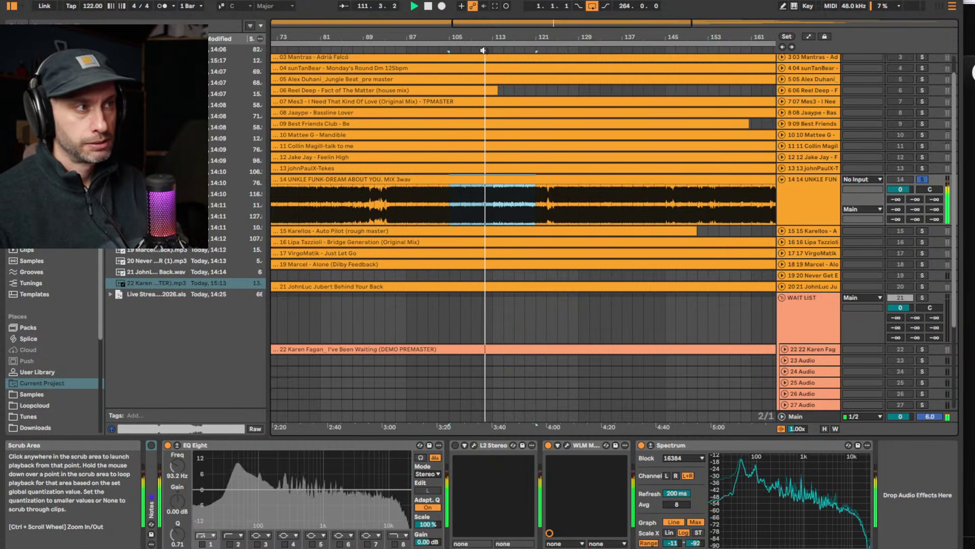
{"action": "mouse_move", "coordinate": [485, 38]}
{"action": "left_mouse_down"}
{"action": "mouse_move", "coordinate": [486, 18]}
{"action": "mouse_move", "coordinate": [470, 17]}
{"action": "mouse_move", "coordinate": [492, 34]}
{"action": "left_mouse_up"}
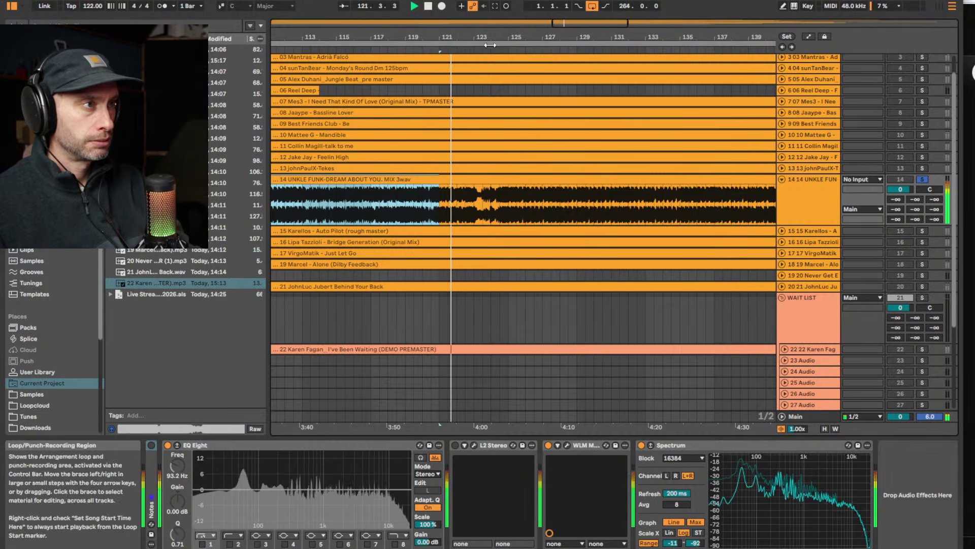
{"action": "left_click_drag", "start_coordinate": [472, 39], "coordinate": [477, 36]}
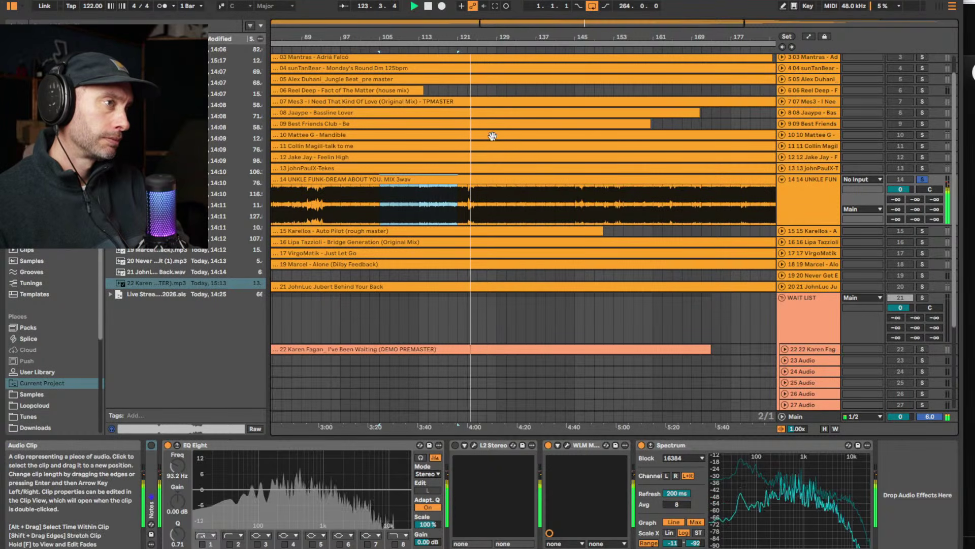
{"action": "left_click_drag", "start_coordinate": [561, 34], "coordinate": [457, 45]}
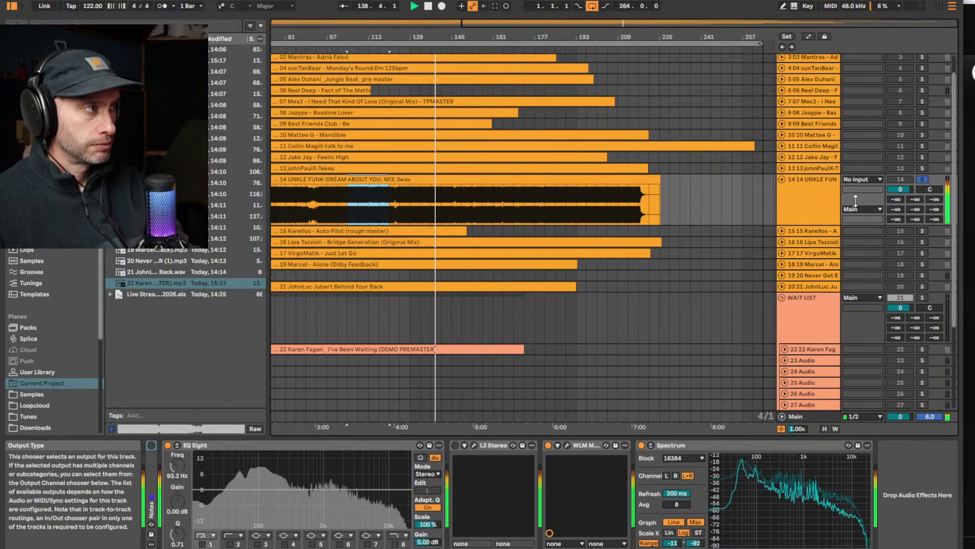
Select track 14, skip playback ahead to about bar 149, and stop around bar 150
{"action": "left_click", "coordinate": [830, 186]}
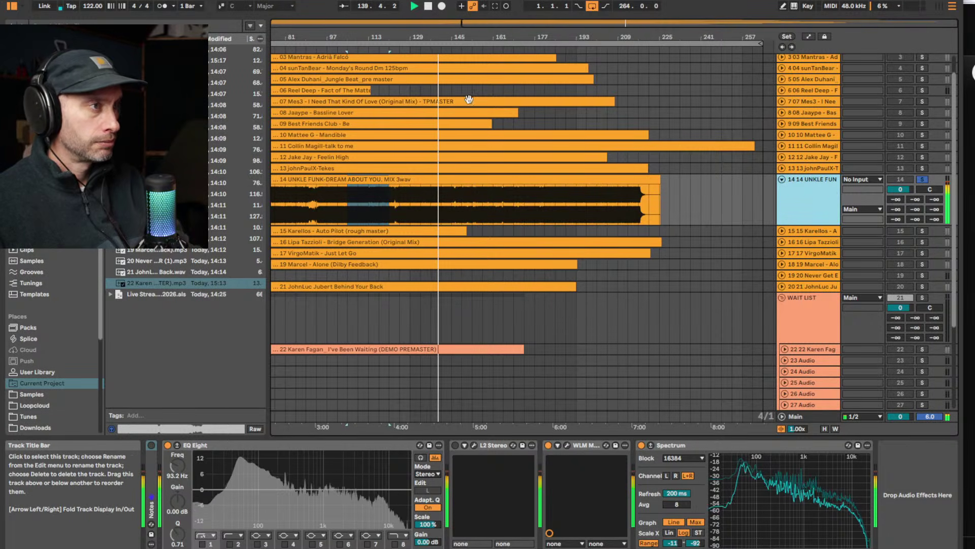
{"action": "left_click", "coordinate": [464, 52]}
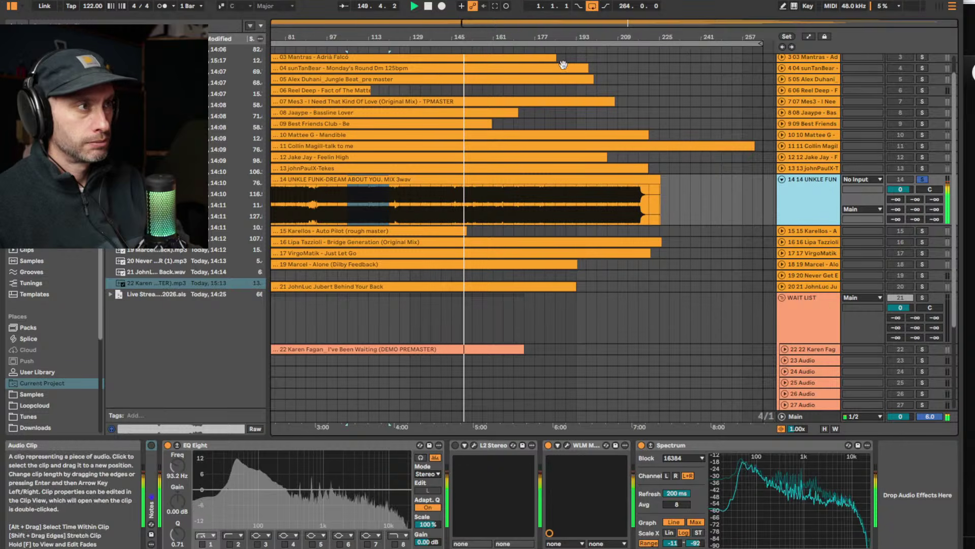
{"action": "key", "text": "space"}
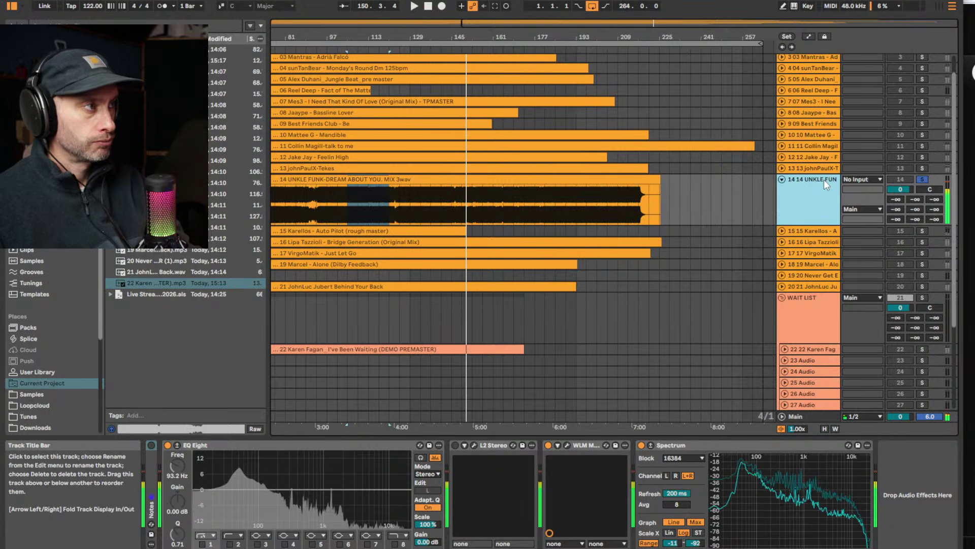
Fold track 14, unfold track 15 "Auto Pilot (rough master)", and solo track 15
{"action": "left_click", "coordinate": [782, 180]}
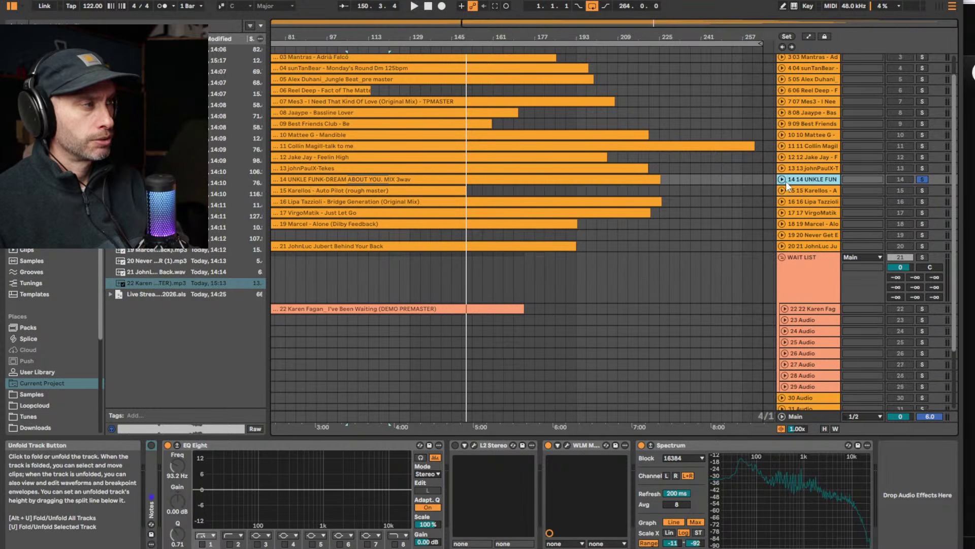
{"action": "left_click", "coordinate": [782, 190]}
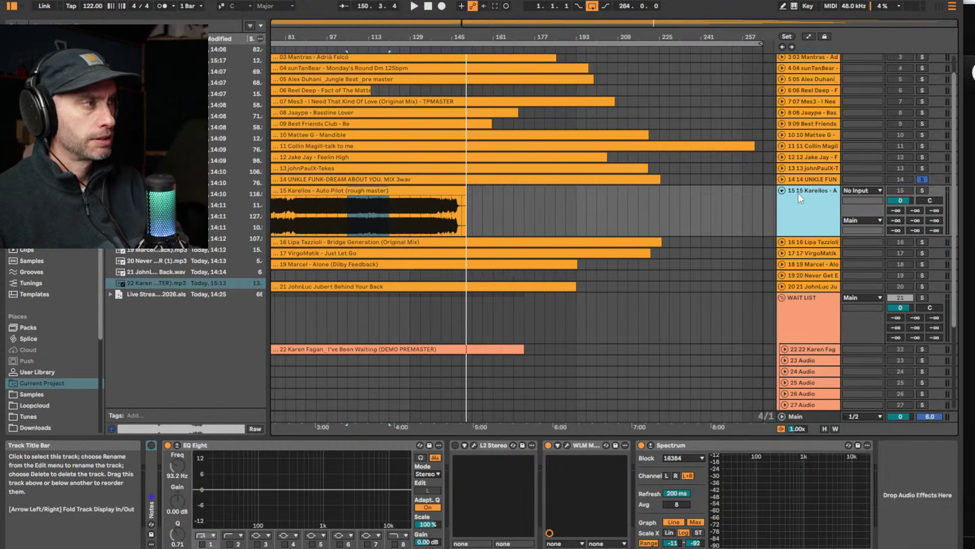
{"action": "left_click", "coordinate": [381, 191]}
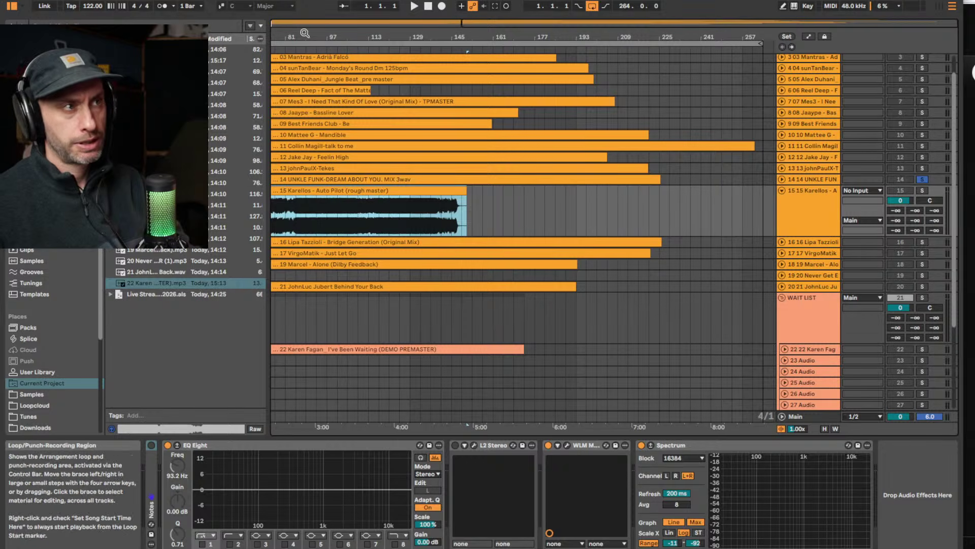
{"action": "left_click_drag", "start_coordinate": [467, 39], "coordinate": [678, 39]}
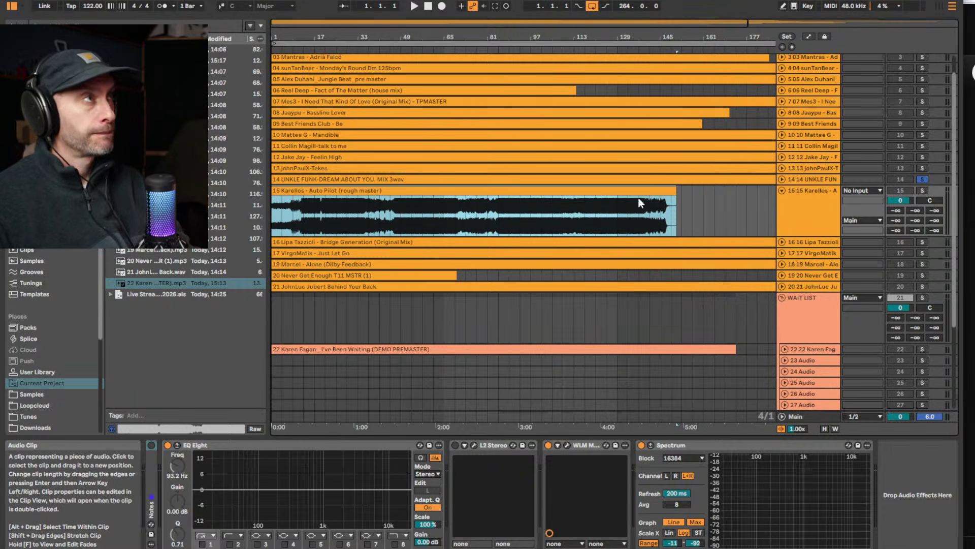
{"action": "left_click", "coordinate": [815, 187]}
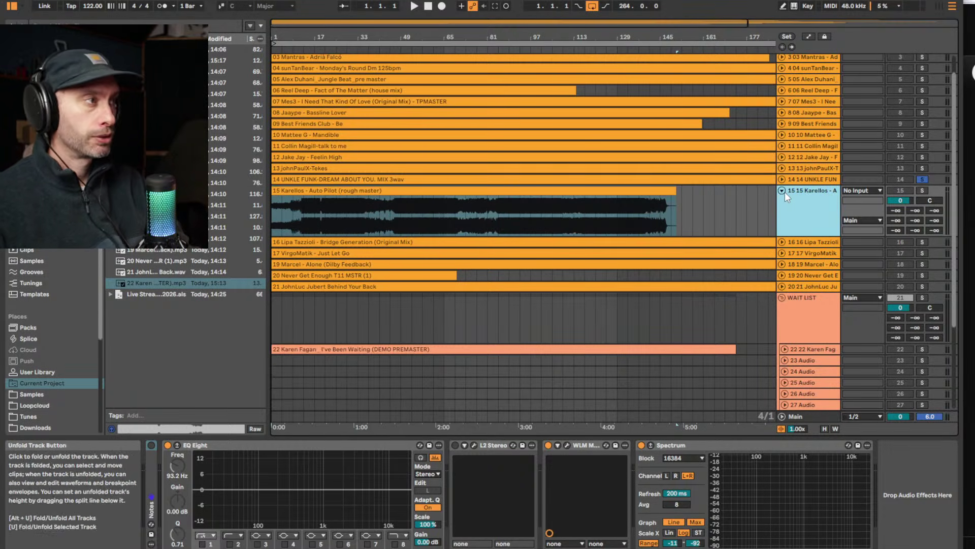
{"action": "left_click", "coordinate": [923, 191]}
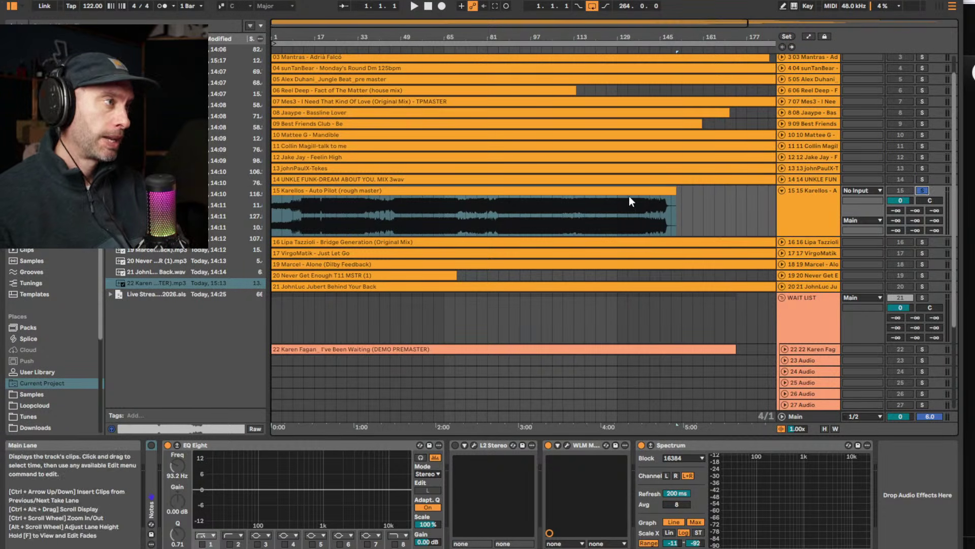
Play the "Auto Pilot (rough master)" clip on track 15 from its start and stop around bar 26
{"action": "left_click", "coordinate": [304, 191]}
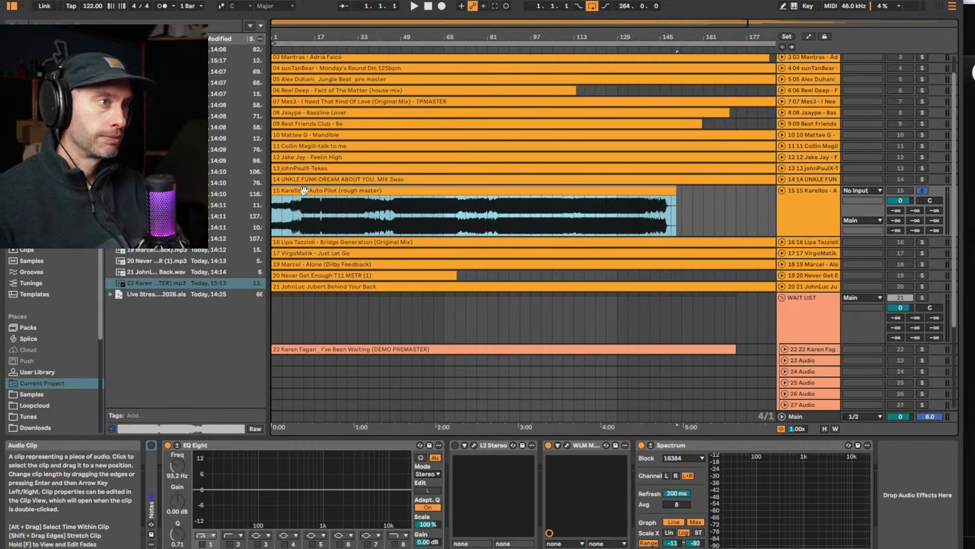
{"action": "left_click_drag", "start_coordinate": [322, 41], "coordinate": [321, 45]}
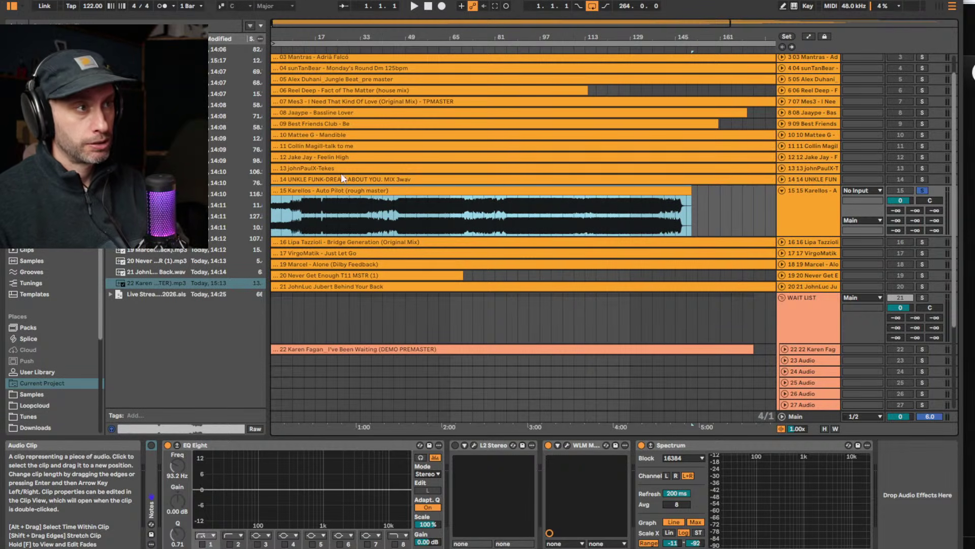
{"action": "key", "text": "space"}
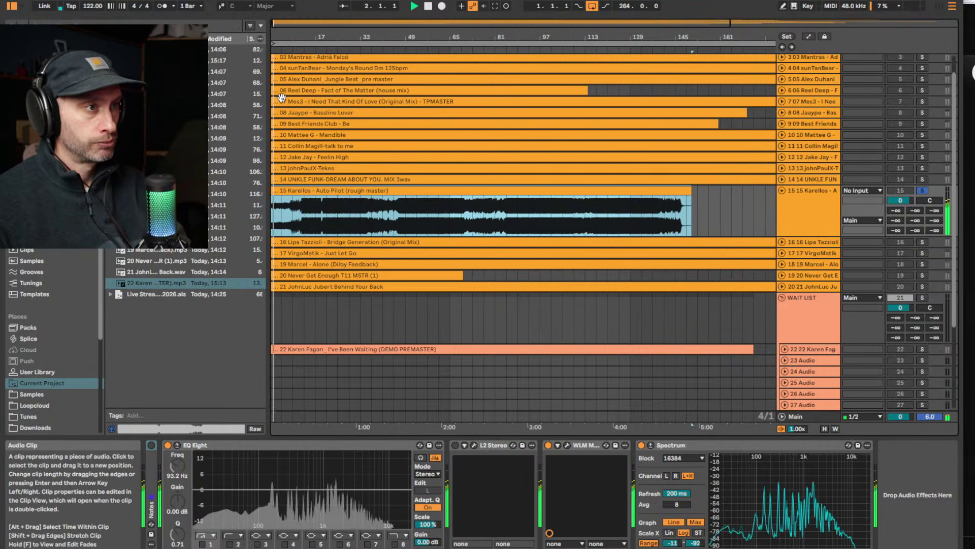
{"action": "left_click_drag", "start_coordinate": [277, 41], "coordinate": [277, 79]}
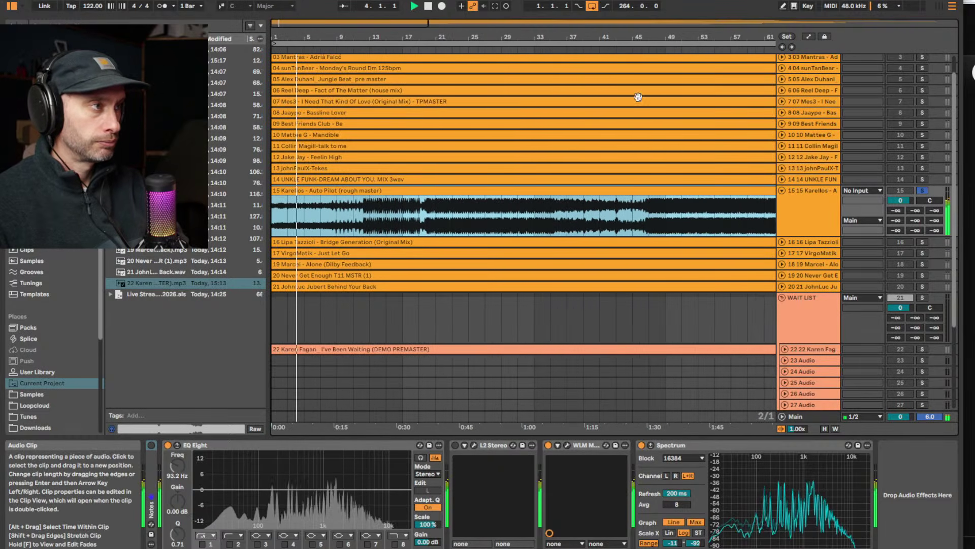
{"action": "left_click", "coordinate": [817, 198]}
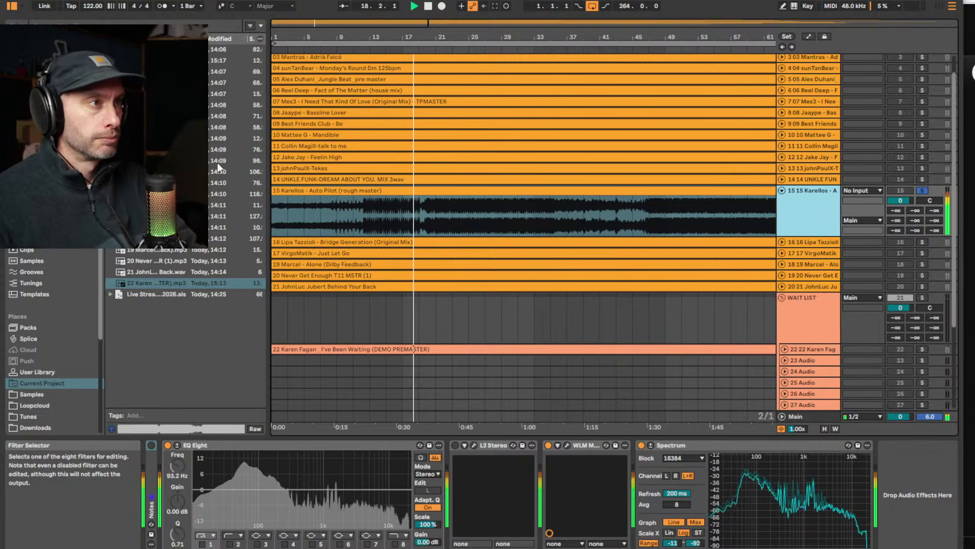
{"action": "mouse_move", "coordinate": [406, 33]}
{"action": "left_mouse_down"}
{"action": "mouse_move", "coordinate": [336, 66]}
{"action": "mouse_move", "coordinate": [375, 51]}
{"action": "mouse_move", "coordinate": [351, 29]}
{"action": "left_mouse_up"}
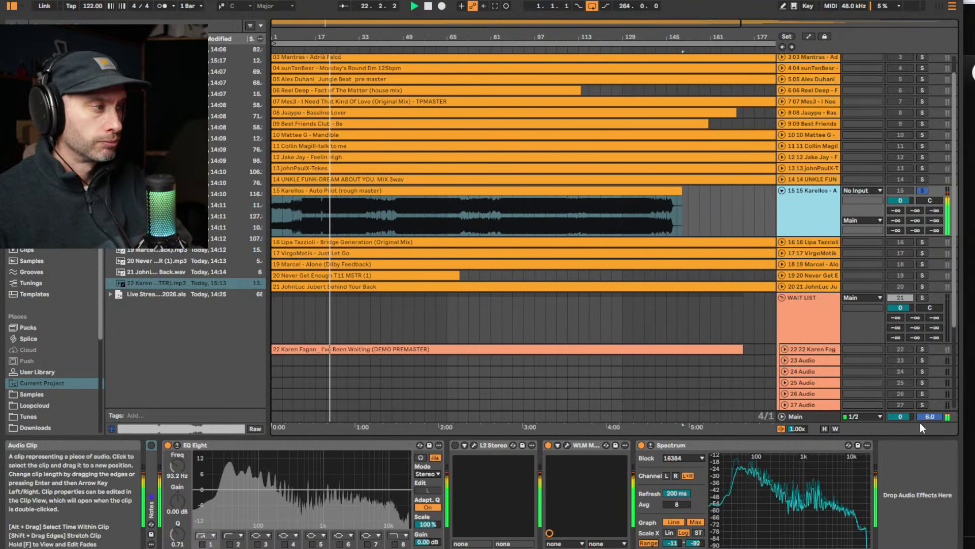
{"action": "mouse_move", "coordinate": [822, 502]}
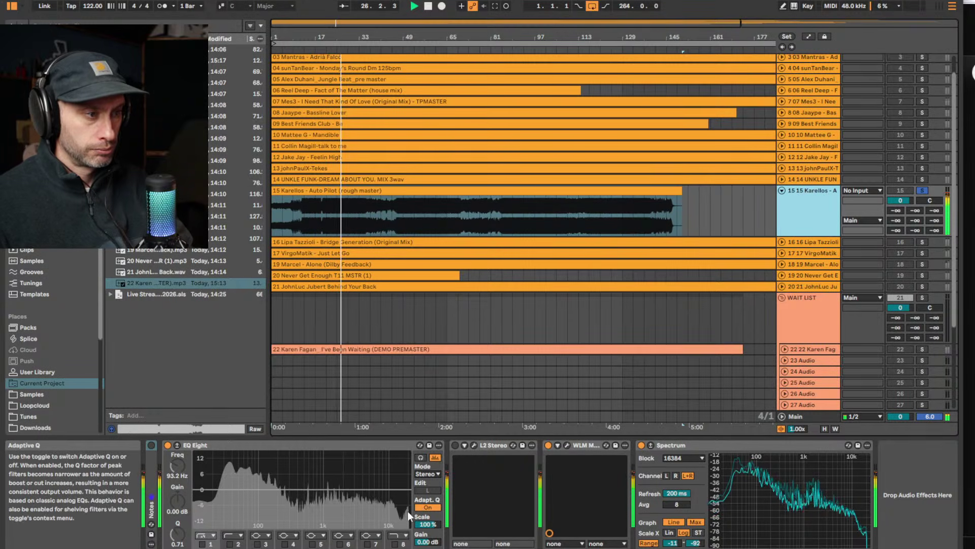
{"action": "key", "text": "space"}
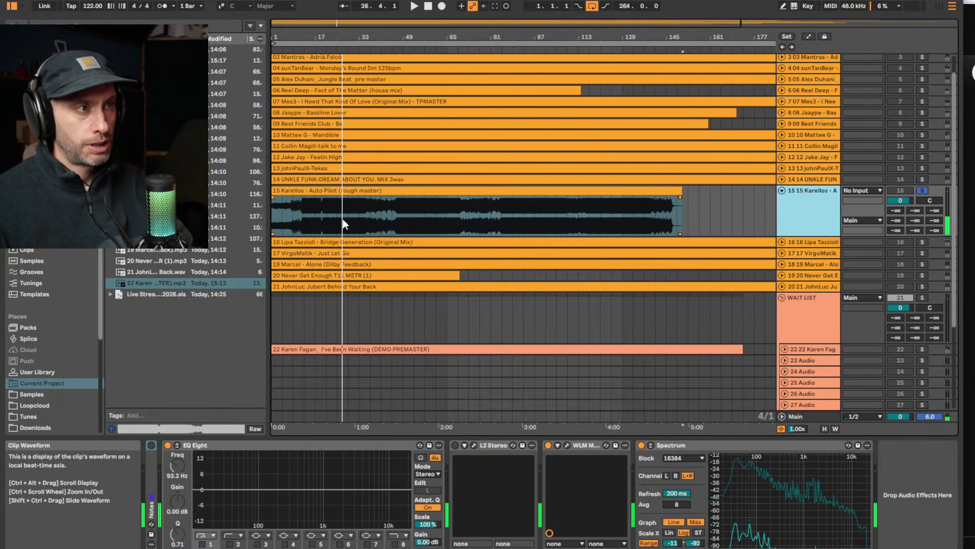
Enable EQ Eight's band 8 high-cut filter and set its frequency to about 13.2 kHz with a Q of 0.82
{"action": "left_click", "coordinate": [394, 544]}
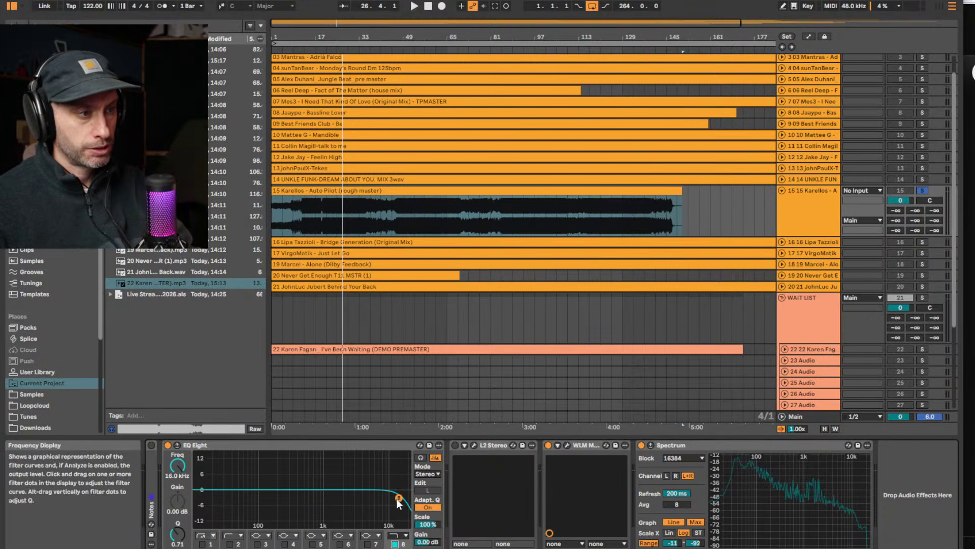
{"action": "left_click_drag", "start_coordinate": [397, 497], "coordinate": [394, 498]}
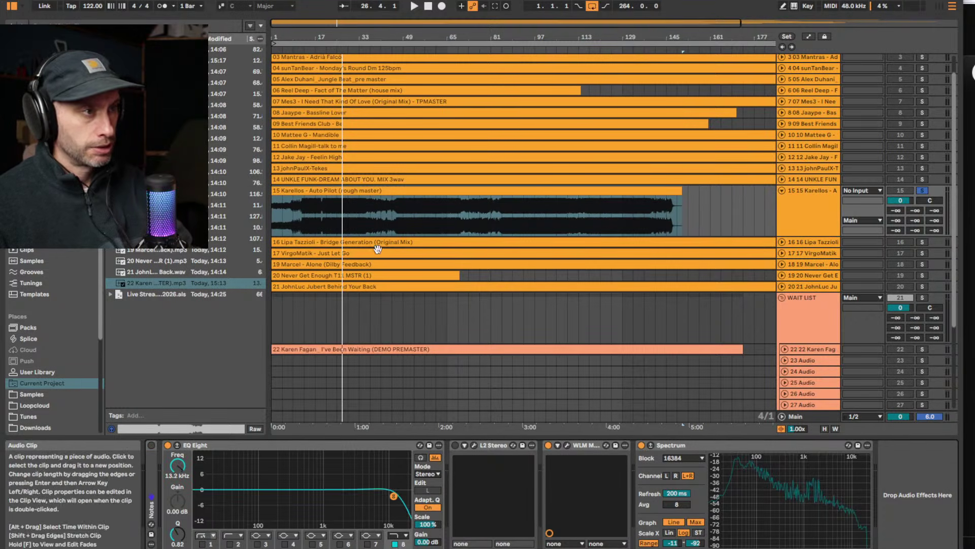
Play "Auto Pilot (rough master)" from about bar 25, enable EQ Eight's band 7, and boost it about 5.08 dB at 5.99 kHz
{"action": "left_click", "coordinate": [341, 220]}
{"action": "key", "text": "space"}
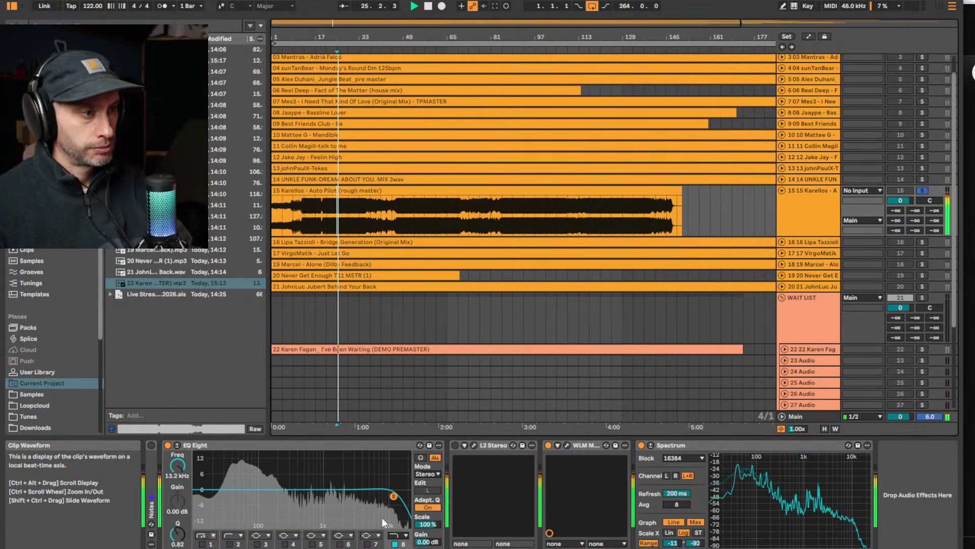
{"action": "left_click", "coordinate": [367, 544]}
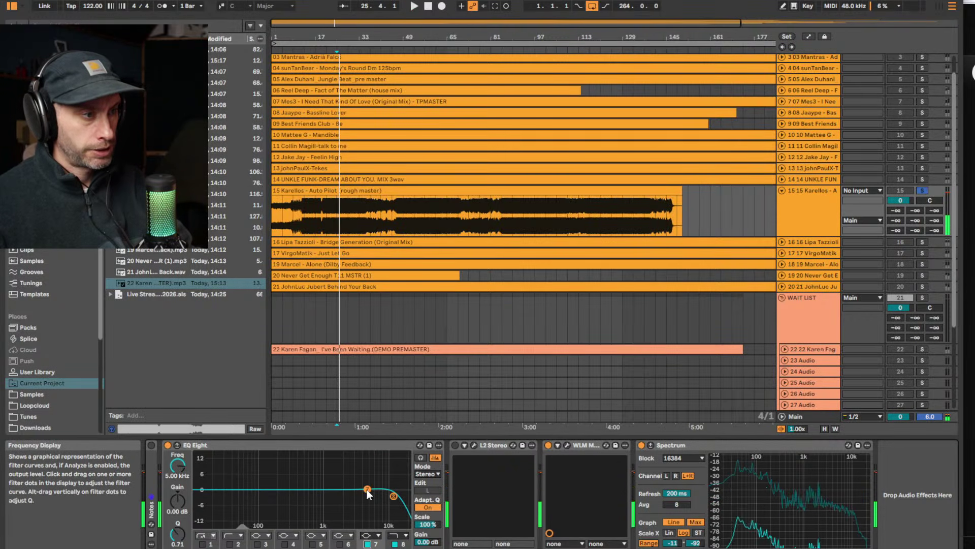
{"action": "left_click_drag", "start_coordinate": [370, 483], "coordinate": [372, 479]}
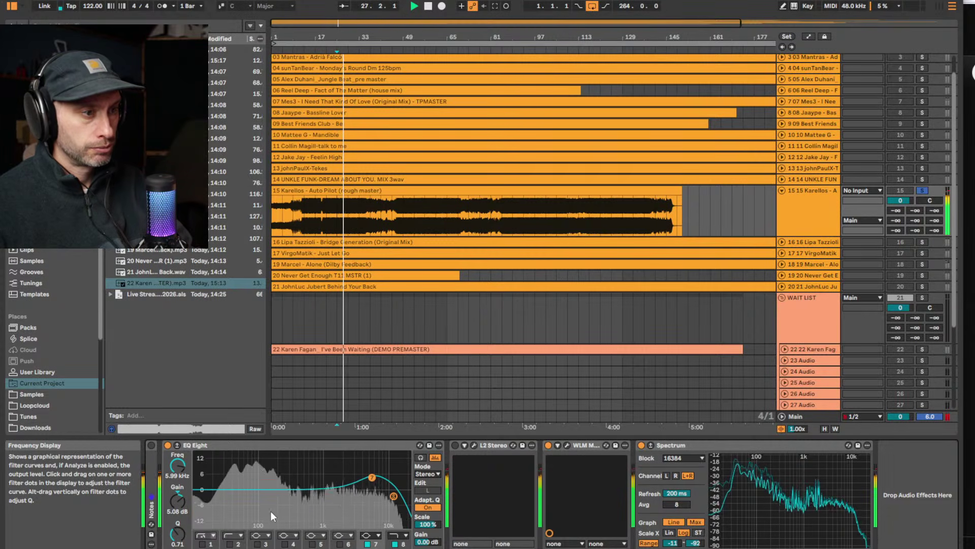
Enable EQ Eight's band 6, cut it by about 4.59 dB at 1.35 kHz, and stop playback
{"action": "left_click", "coordinate": [339, 544]}
{"action": "left_click", "coordinate": [340, 544]}
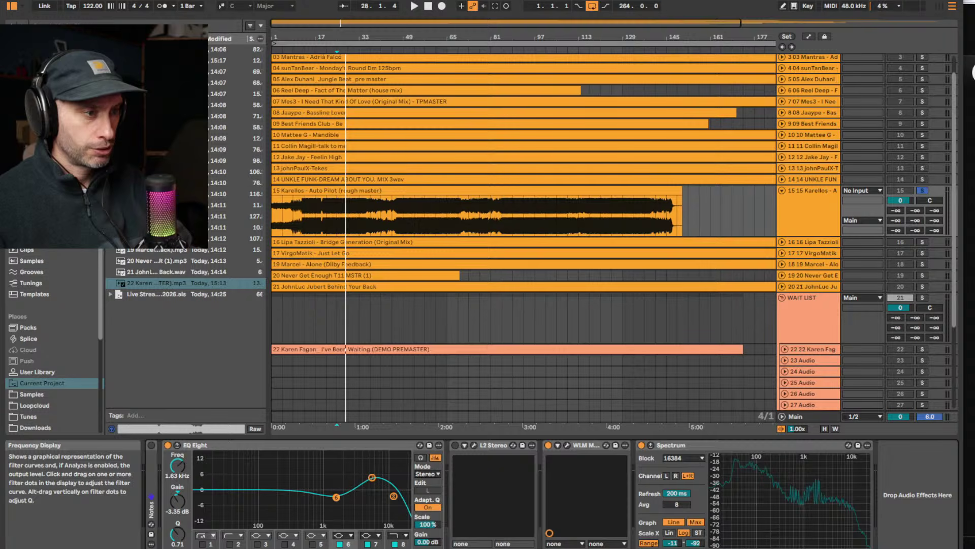
{"action": "key", "text": "space"}
{"action": "left_click_drag", "start_coordinate": [336, 497], "coordinate": [331, 500]}
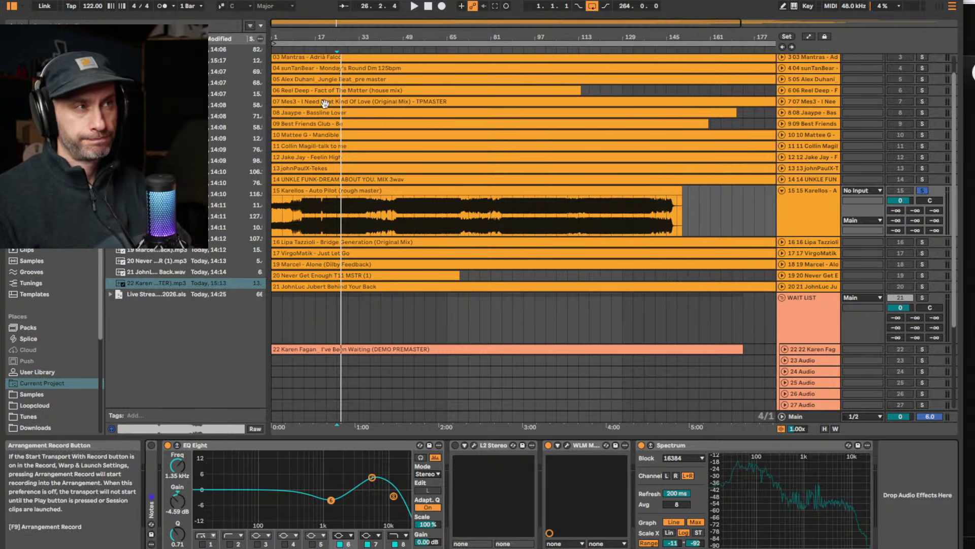
Replay from about bar 29 comparing EQ Eight bypassed and active, and reduce band 7's boost to about 3.84 dB
{"action": "left_click", "coordinate": [348, 221]}
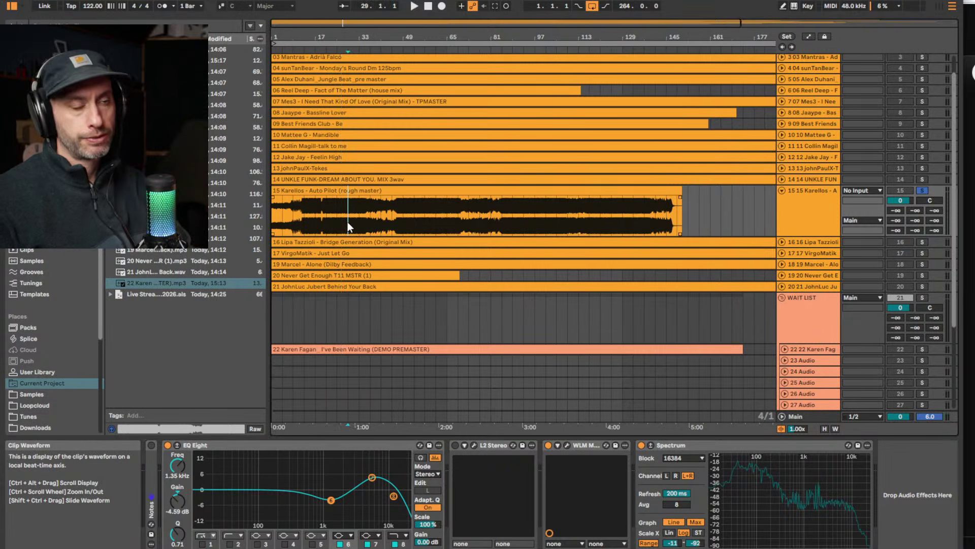
{"action": "key", "text": "space"}
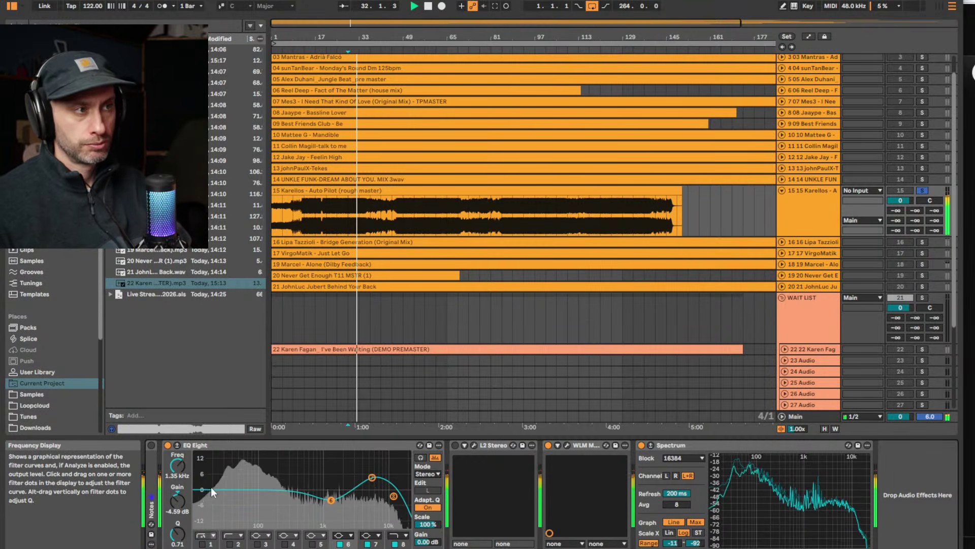
{"action": "left_click", "coordinate": [349, 218]}
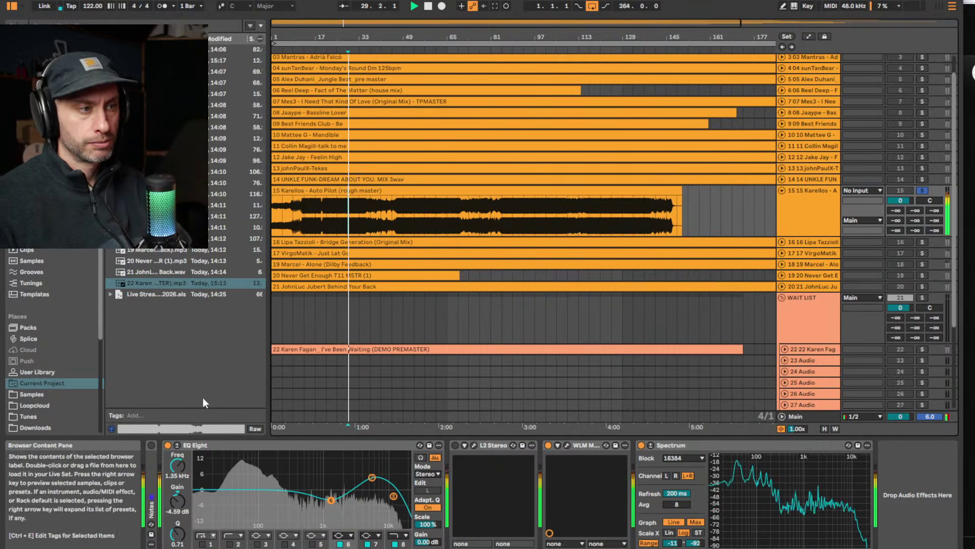
{"action": "left_click", "coordinate": [170, 445]}
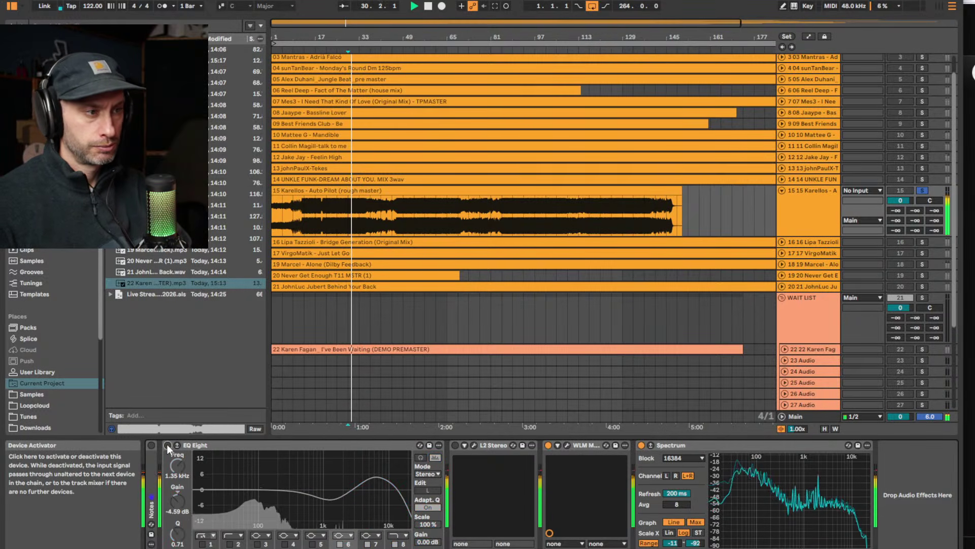
{"action": "left_click", "coordinate": [167, 445]}
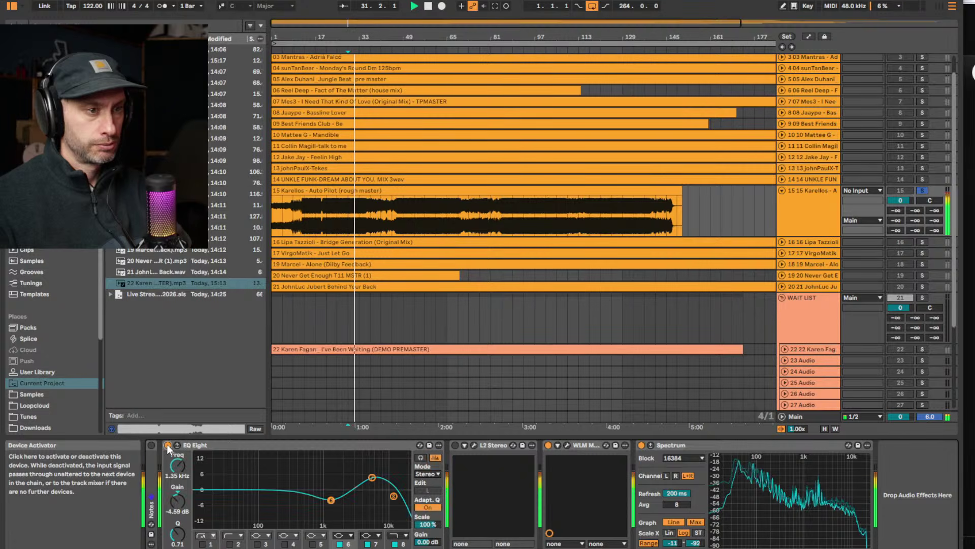
{"action": "left_click", "coordinate": [372, 478]}
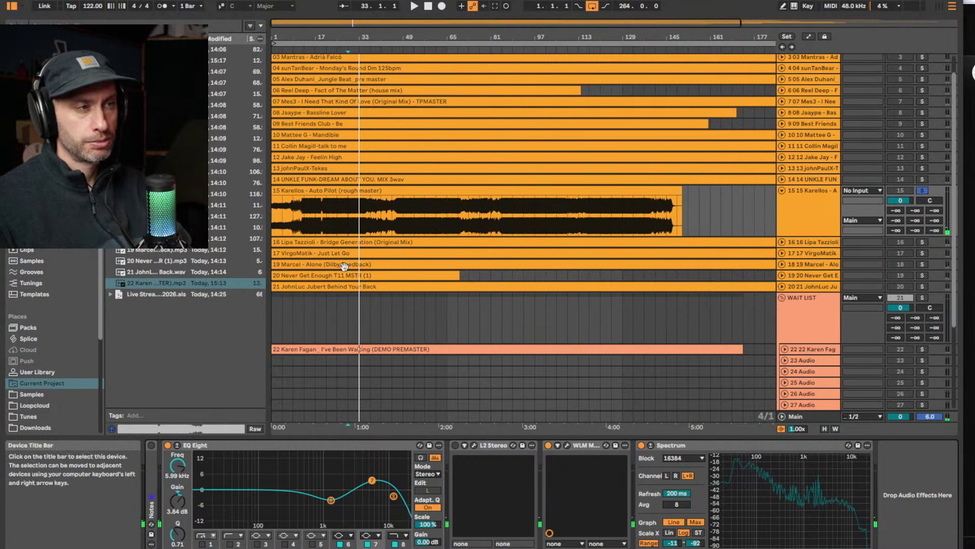
Play the clip from about bar 31 and enable EQ Eight's band 3 with a boost of about 6.32 dB at 178 Hz
{"action": "left_click", "coordinate": [348, 214]}
{"action": "left_click_drag", "start_coordinate": [362, 36], "coordinate": [362, 66]}
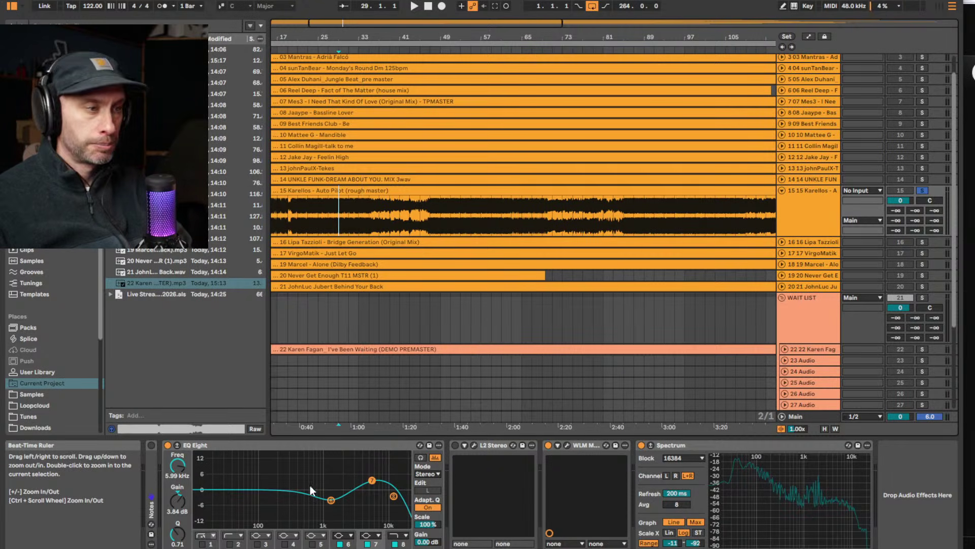
{"action": "left_click", "coordinate": [350, 224]}
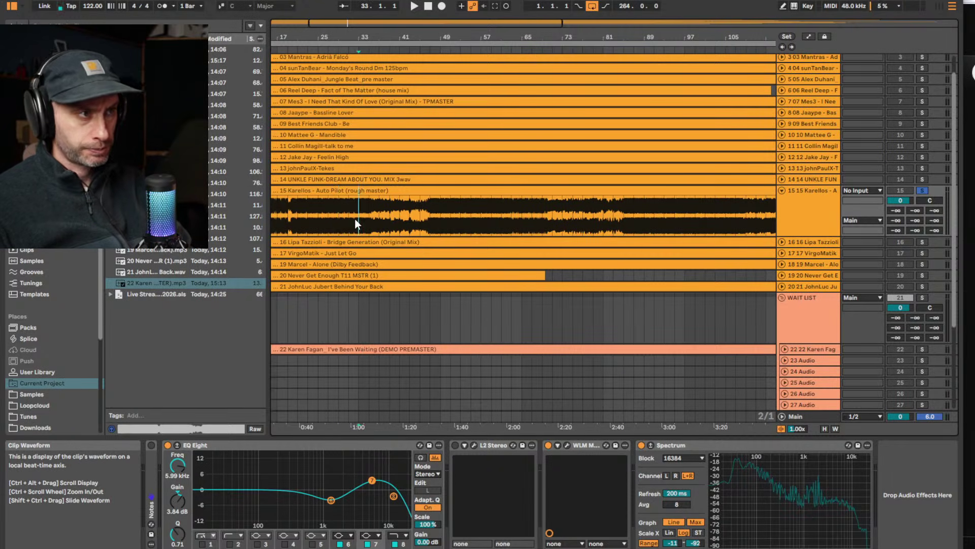
{"action": "left_click", "coordinate": [348, 207]}
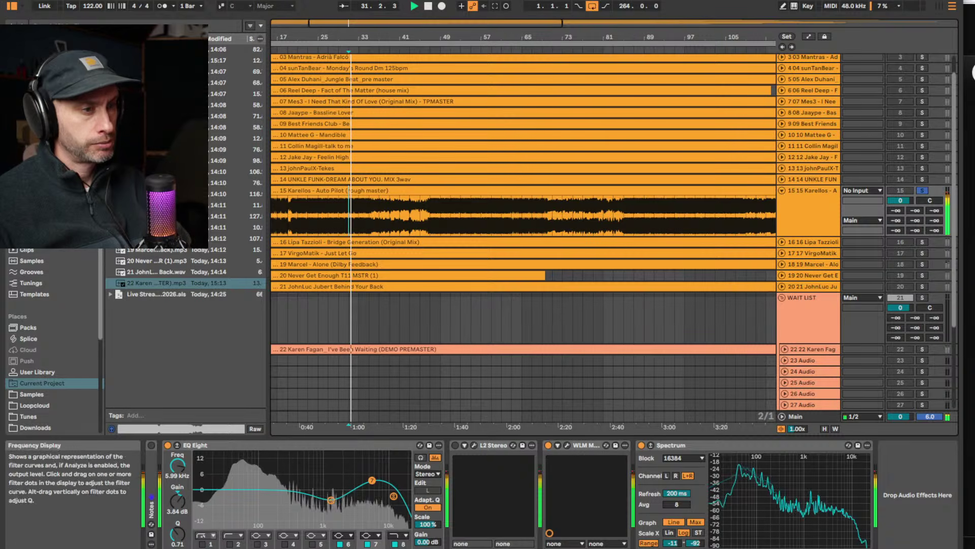
{"action": "left_click", "coordinate": [257, 544]}
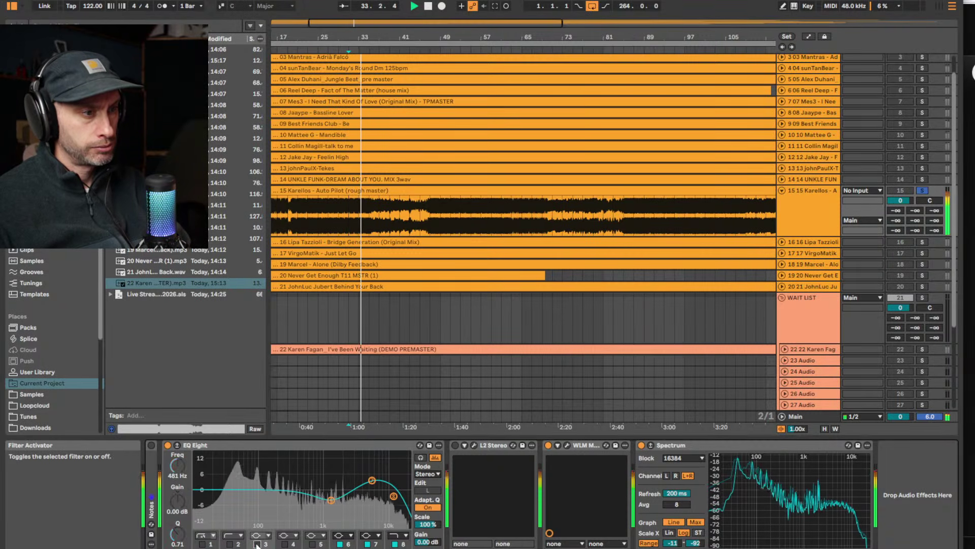
{"action": "left_click_drag", "start_coordinate": [278, 486], "coordinate": [275, 475]}
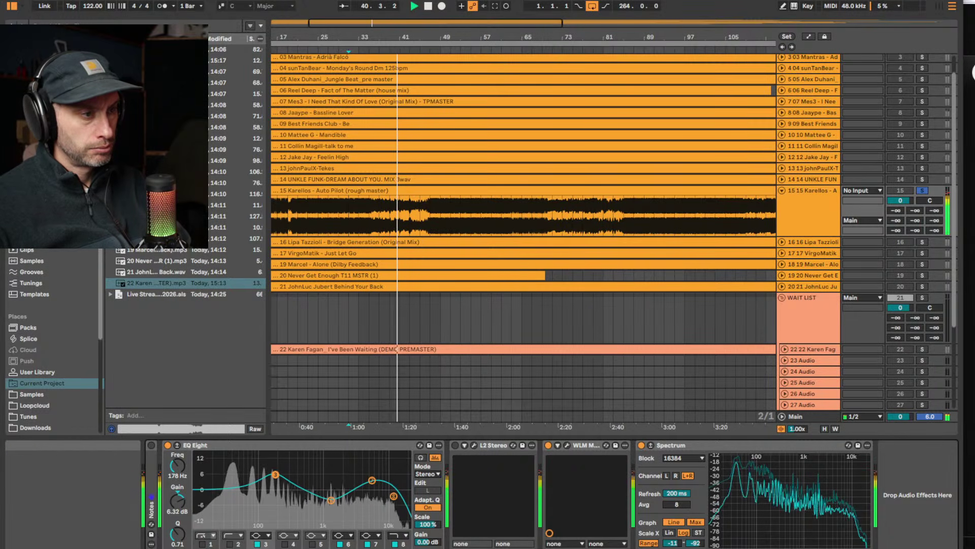
Compare the playing track with EQ Eight's band 3 off and on, and with the whole EQ Eight bypassed
{"action": "left_click", "coordinate": [257, 544]}
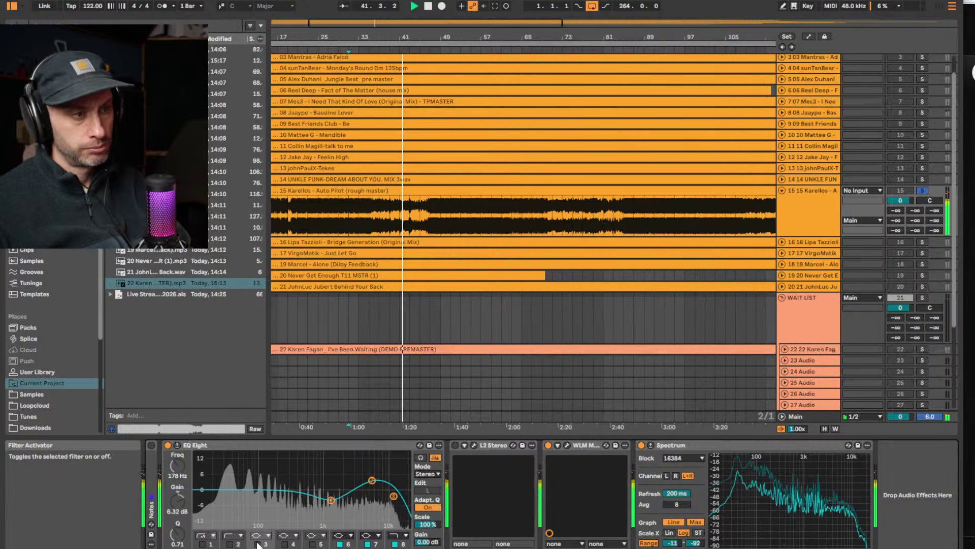
{"action": "left_click", "coordinate": [258, 544]}
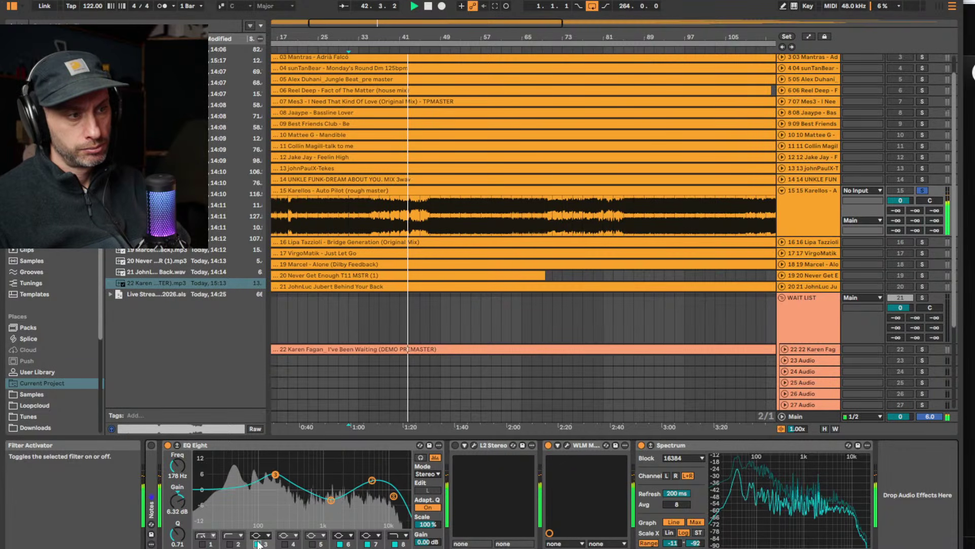
{"action": "left_click", "coordinate": [258, 543]}
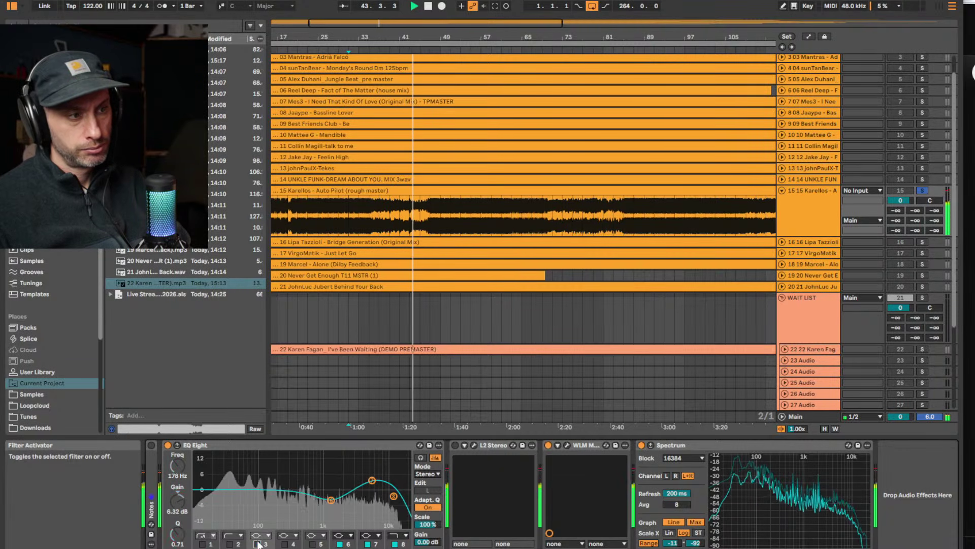
{"action": "left_click", "coordinate": [166, 445]}
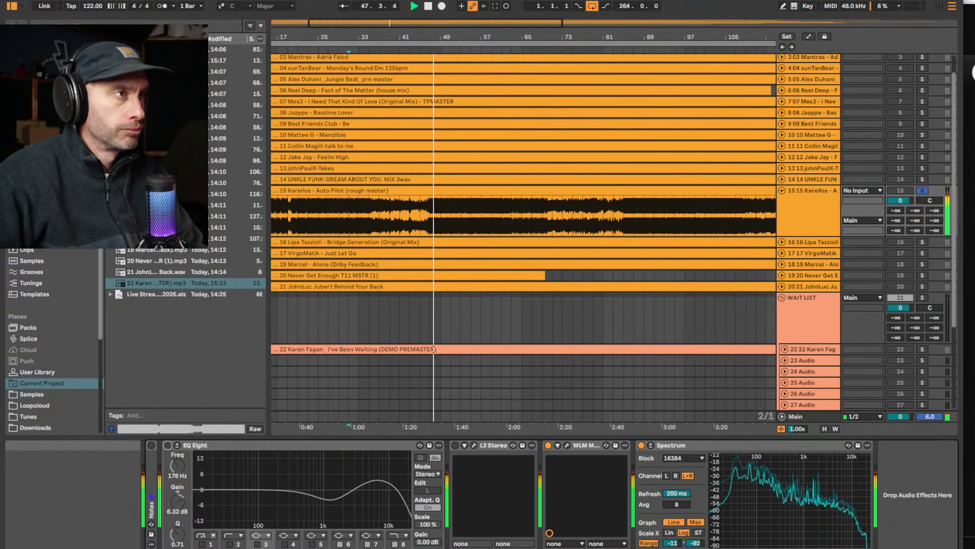
{"action": "left_click_drag", "start_coordinate": [371, 41], "coordinate": [371, 30]}
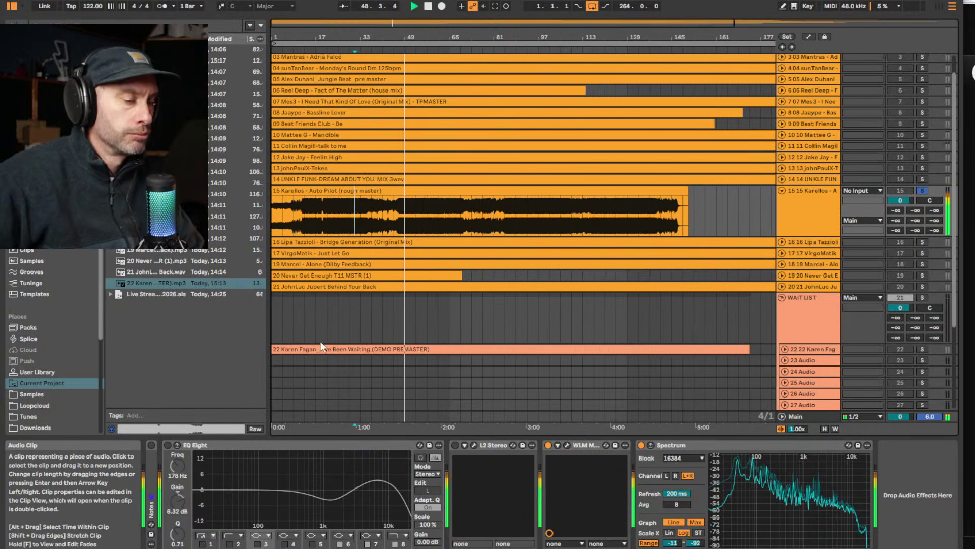
Reactivate EQ Eight and its band 3, and reduce that band's boost to about 3.10 dB at 194 Hz
{"action": "left_click", "coordinate": [167, 445]}
{"action": "left_click", "coordinate": [258, 543]}
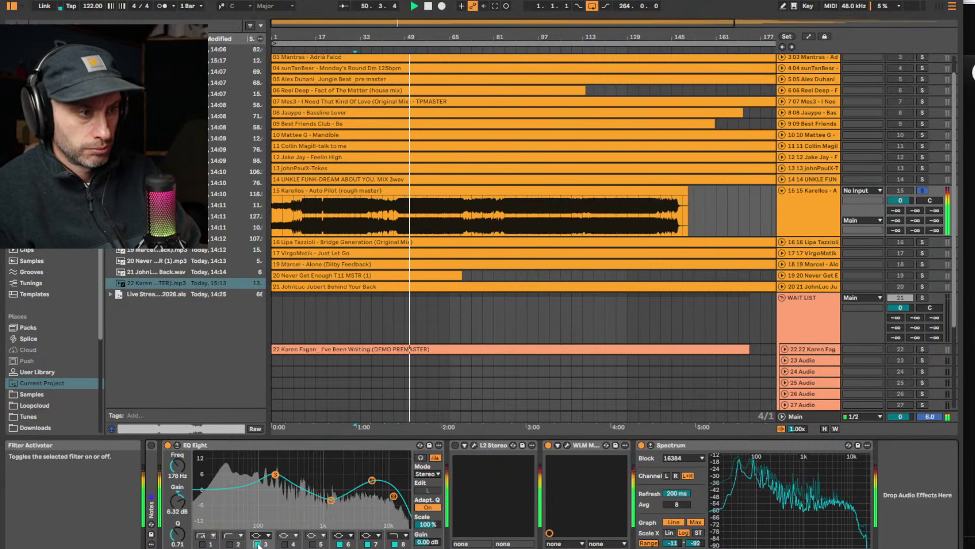
{"action": "left_click_drag", "start_coordinate": [275, 475], "coordinate": [278, 482]}
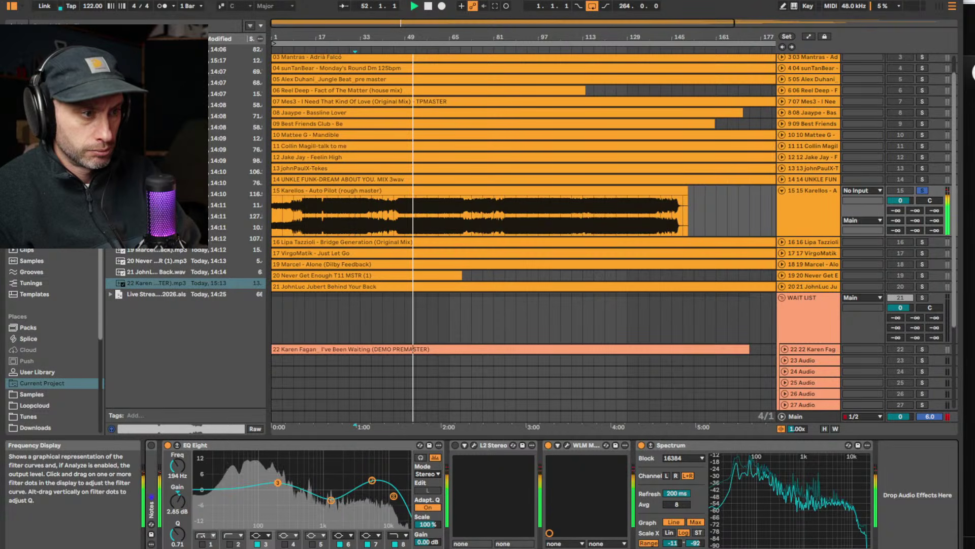
Activate the L2 Stereo limiter on track 15, set its threshold to 0.0, and close the plug-in window
{"action": "left_click", "coordinate": [455, 445]}
{"action": "left_click", "coordinate": [474, 445]}
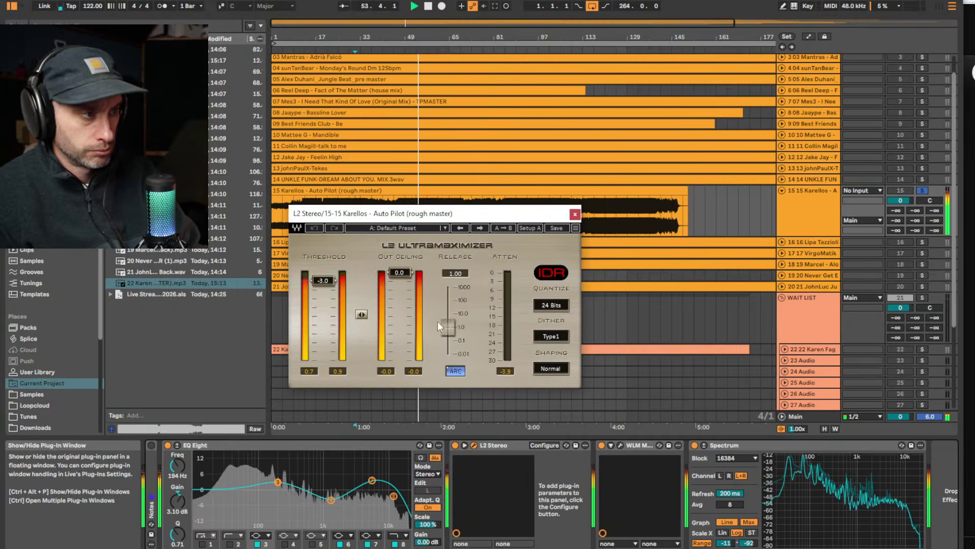
{"action": "left_click_drag", "start_coordinate": [323, 281], "coordinate": [323, 268]}
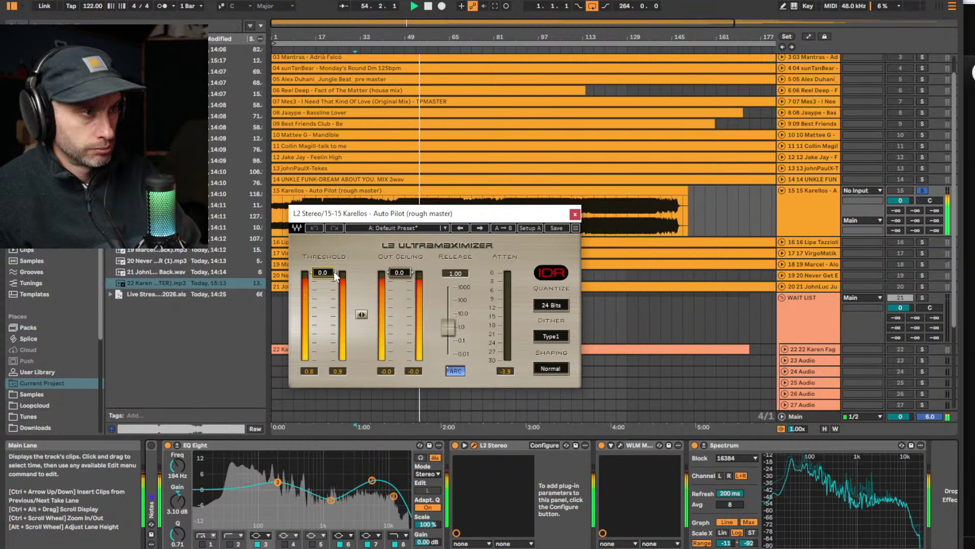
{"action": "left_click", "coordinate": [573, 214]}
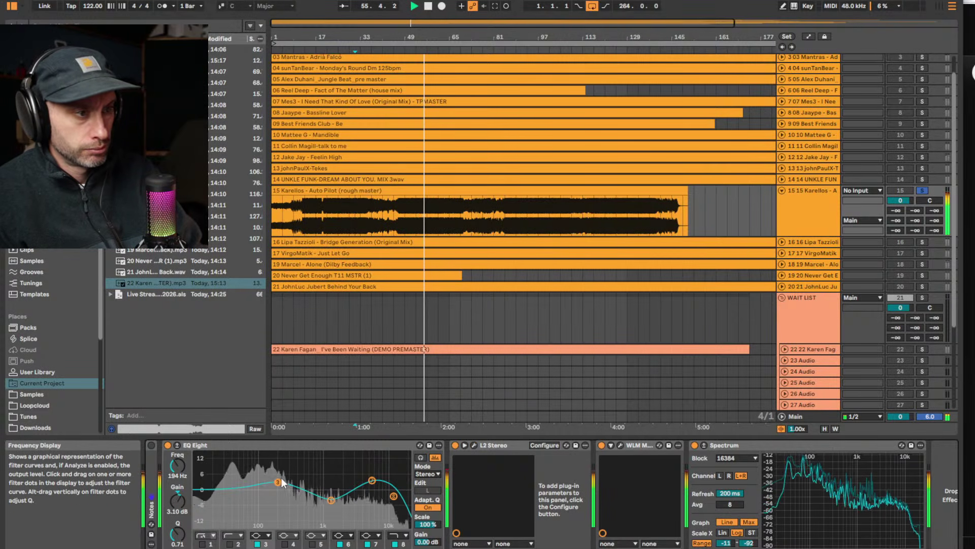
Move EQ Eight's band 3 to about 211 Hz, and deactivate both EQ Eight and L2 Stereo
{"action": "left_click_drag", "start_coordinate": [281, 481], "coordinate": [280, 481]}
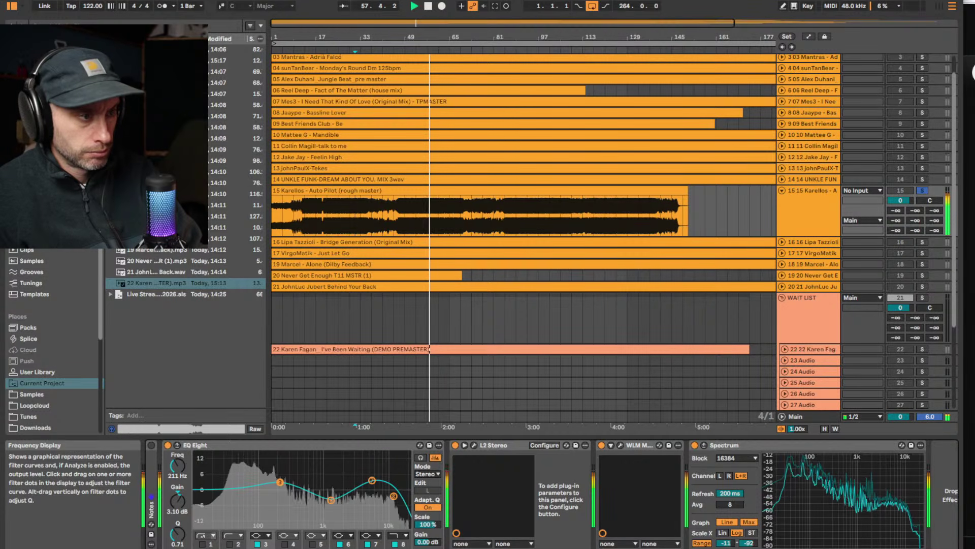
{"action": "left_click", "coordinate": [168, 446]}
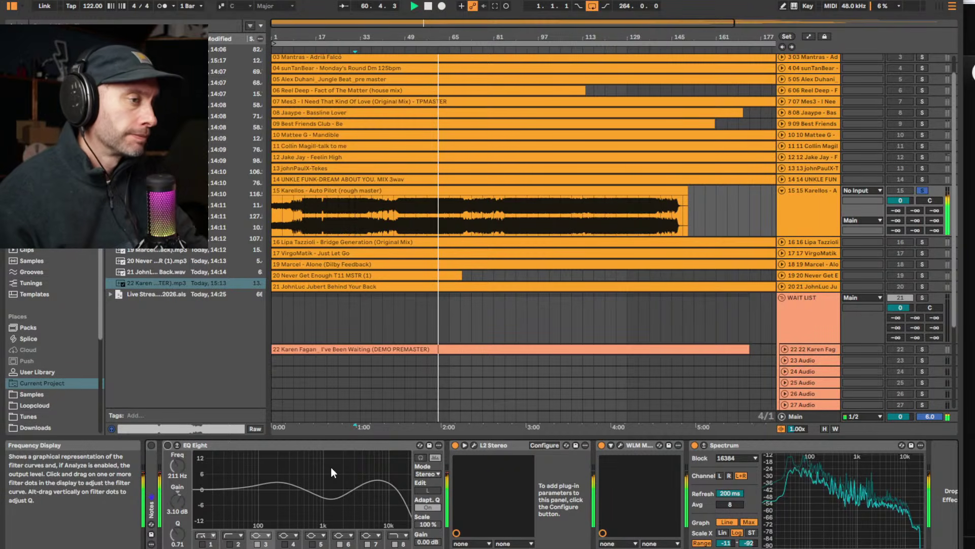
{"action": "left_click", "coordinate": [456, 446]}
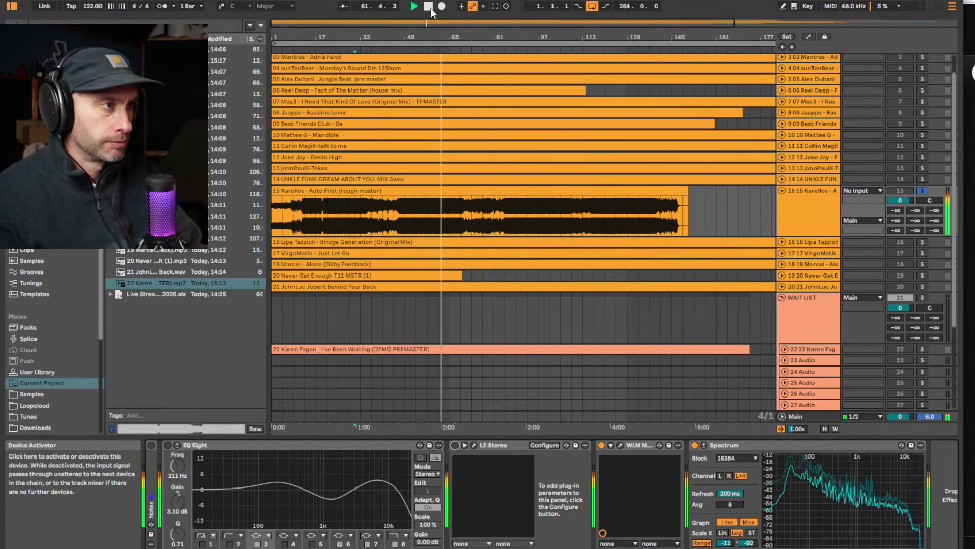
Audition track 15 from about bar 65, and replay short passages starting near bars 59, 62 and 65
{"action": "left_click", "coordinate": [453, 48]}
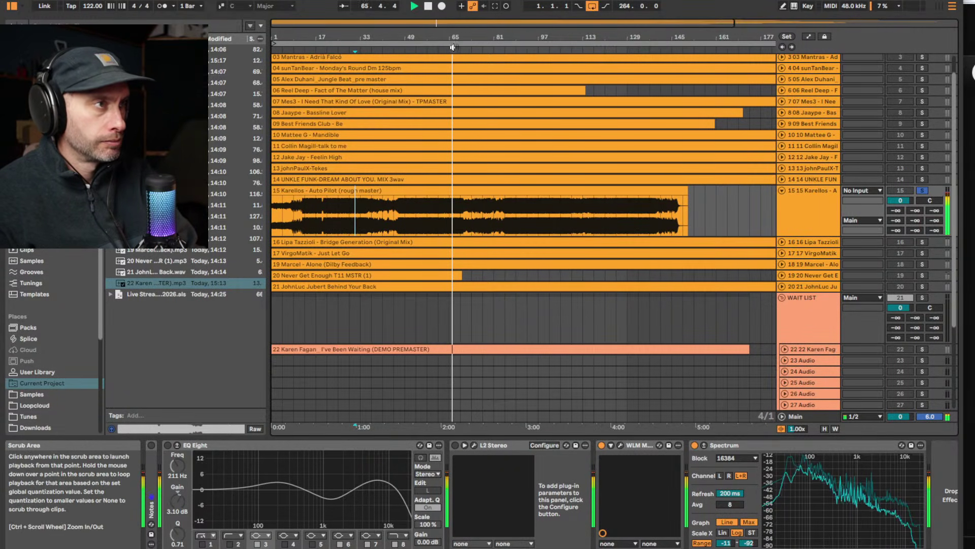
{"action": "left_click_drag", "start_coordinate": [480, 40], "coordinate": [480, 32]}
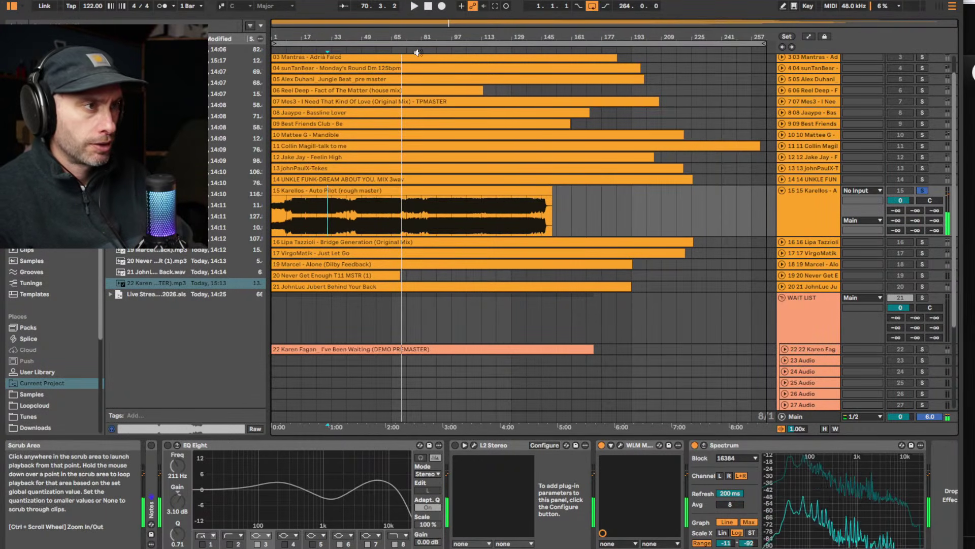
{"action": "left_click_drag", "start_coordinate": [399, 38], "coordinate": [600, 69]}
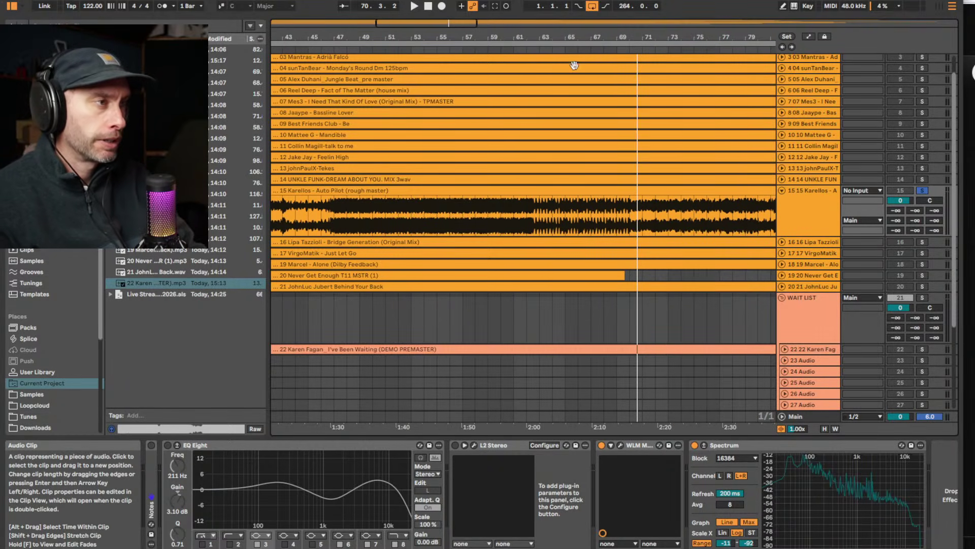
{"action": "left_click", "coordinate": [494, 48]}
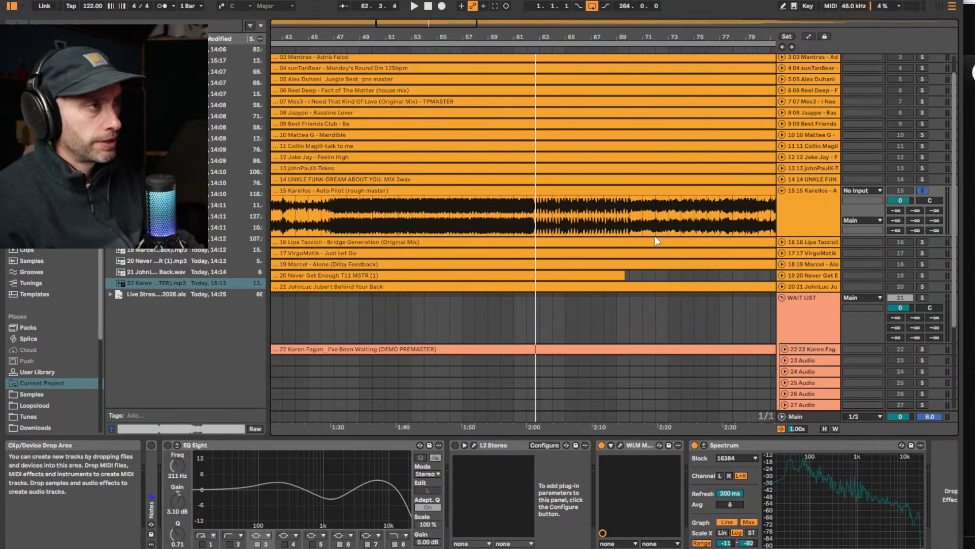
{"action": "left_click", "coordinate": [539, 49]}
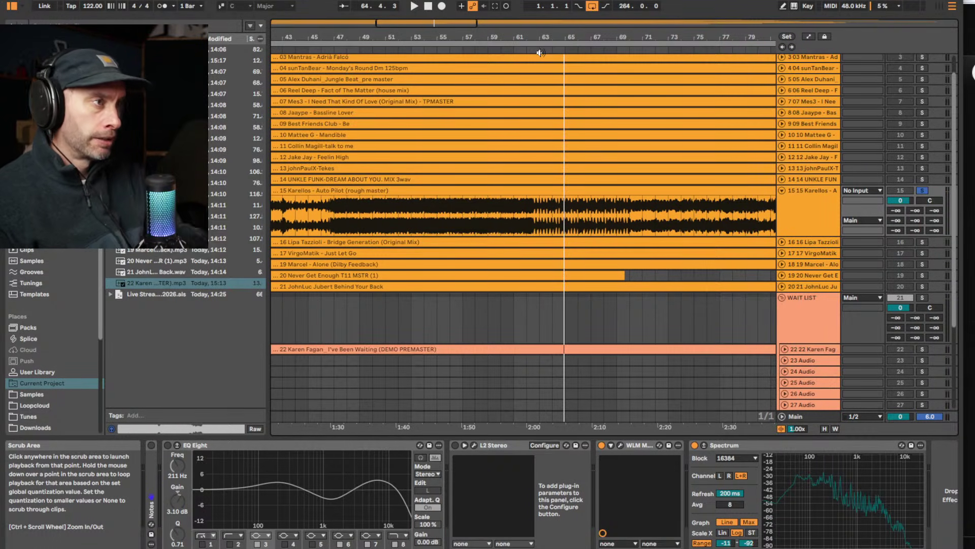
{"action": "left_click", "coordinate": [574, 50]}
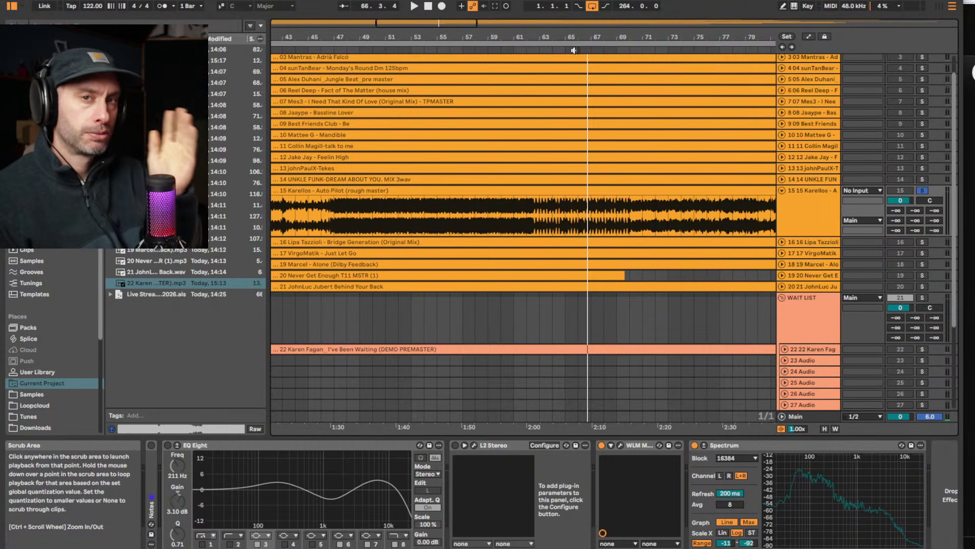
Audition track 15 from about bar 69, dip its volume to about -17.3 dB, and restore it to 0
{"action": "left_click", "coordinate": [615, 44]}
{"action": "left_click_drag", "start_coordinate": [660, 38], "coordinate": [429, 36]}
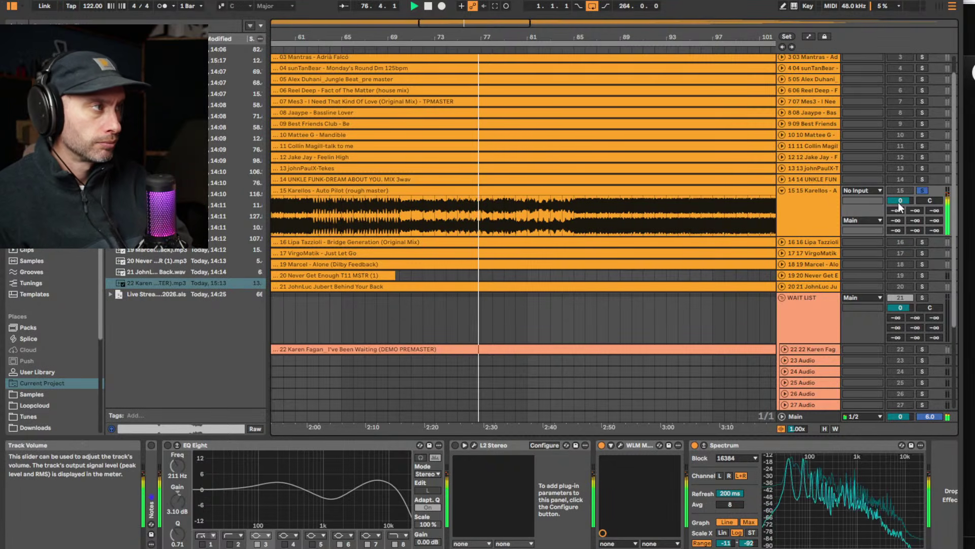
{"action": "left_click_drag", "start_coordinate": [900, 200], "coordinate": [900, 219]}
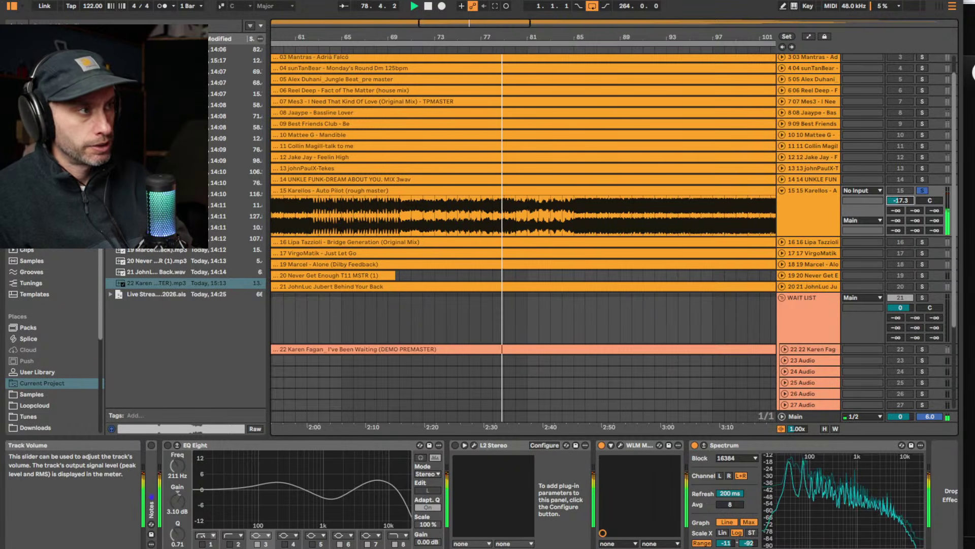
{"action": "double_click", "coordinate": [901, 199]}
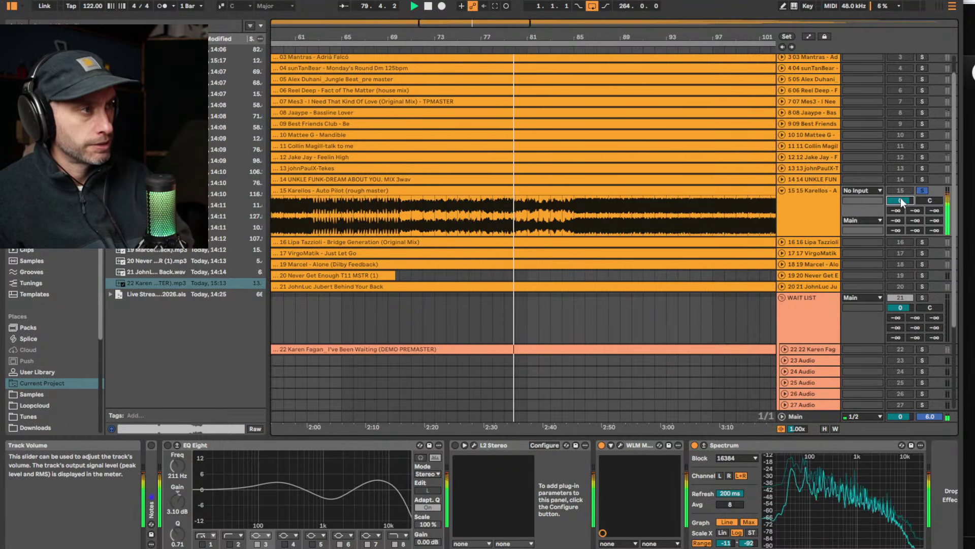
Continue auditioning track 15 through about bars 81 to 101, skipping forward over parts of the section
{"action": "left_click_drag", "start_coordinate": [529, 43], "coordinate": [461, 42]}
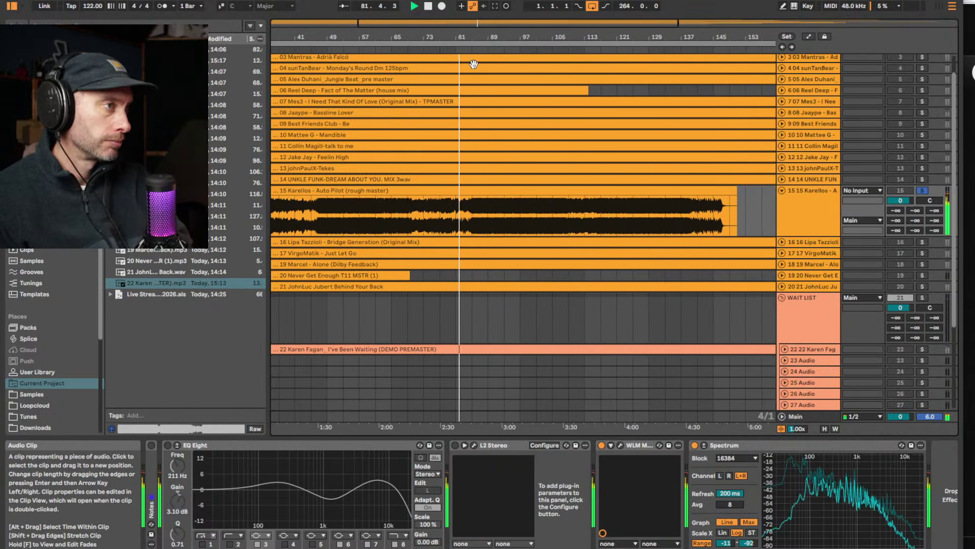
{"action": "left_click_drag", "start_coordinate": [474, 36], "coordinate": [474, 61]}
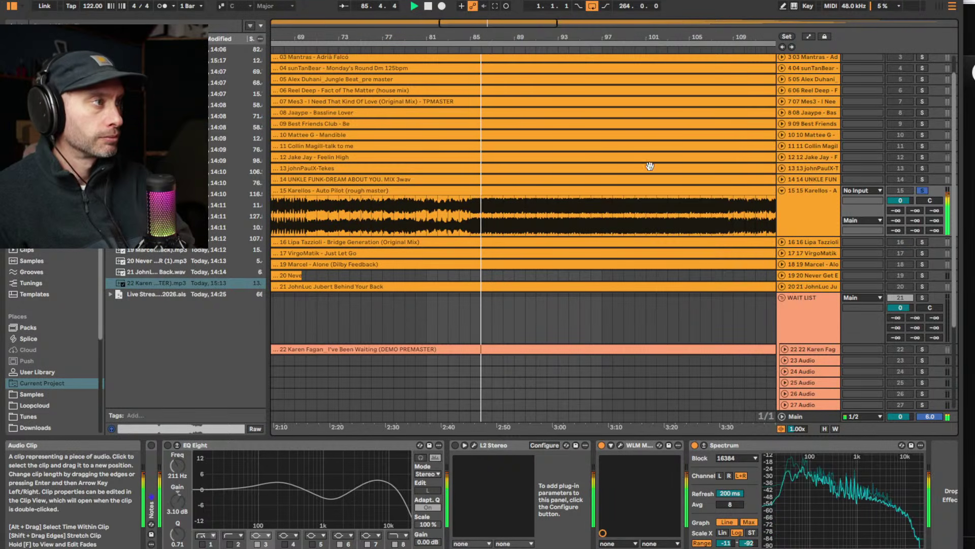
{"action": "left_click", "coordinate": [534, 48]}
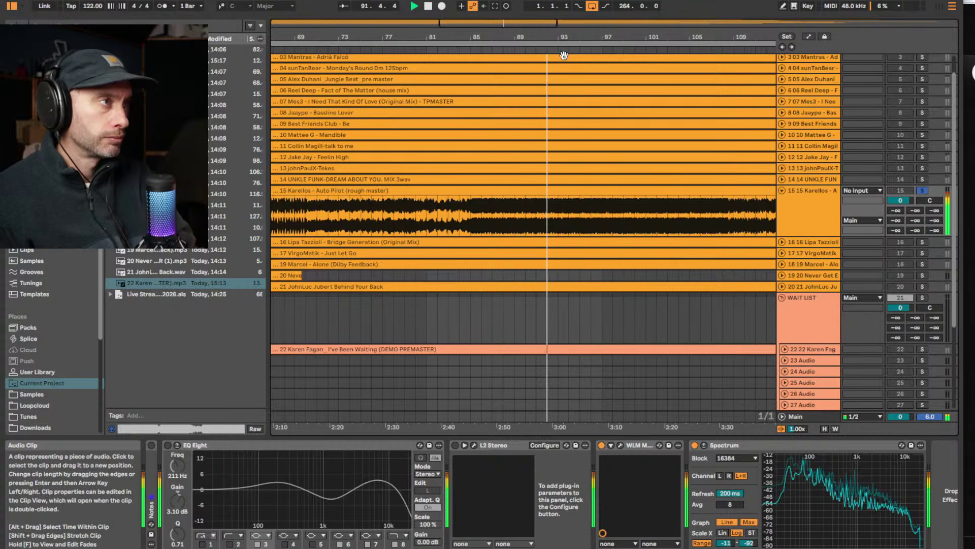
{"action": "left_click", "coordinate": [588, 49]}
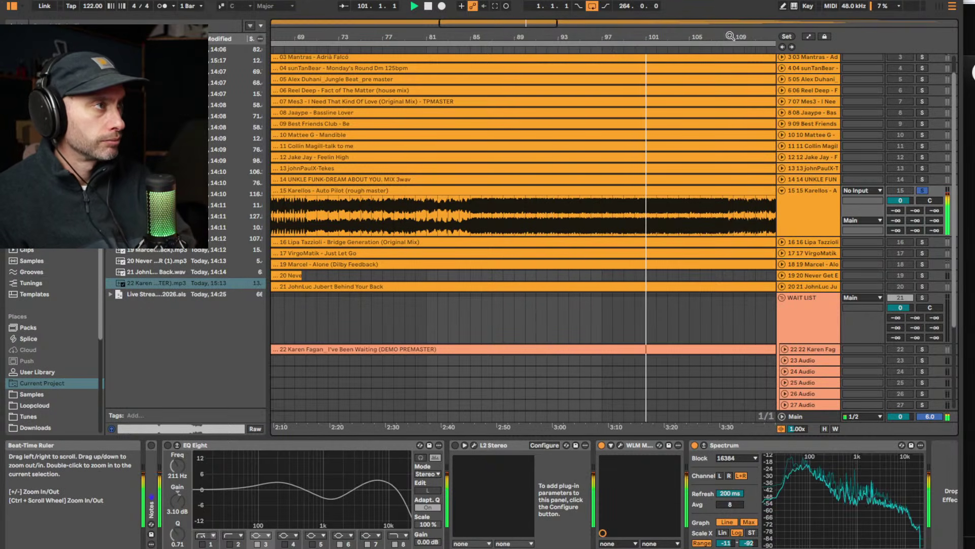
Audition the last part of track 15 between about bars 109 and 122, and stop playback
{"action": "key", "text": "w"}
{"action": "left_click", "coordinate": [473, 49]}
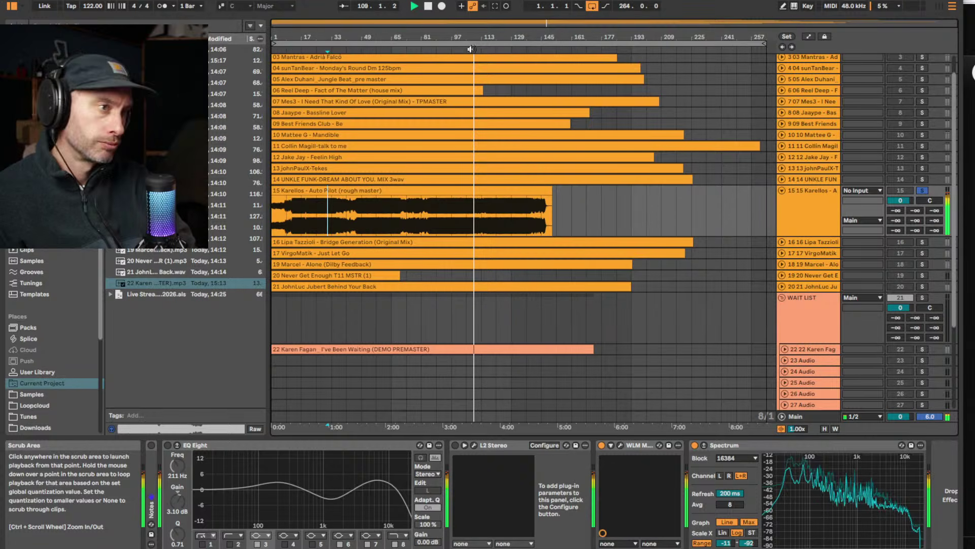
{"action": "left_click_drag", "start_coordinate": [484, 36], "coordinate": [485, 43]}
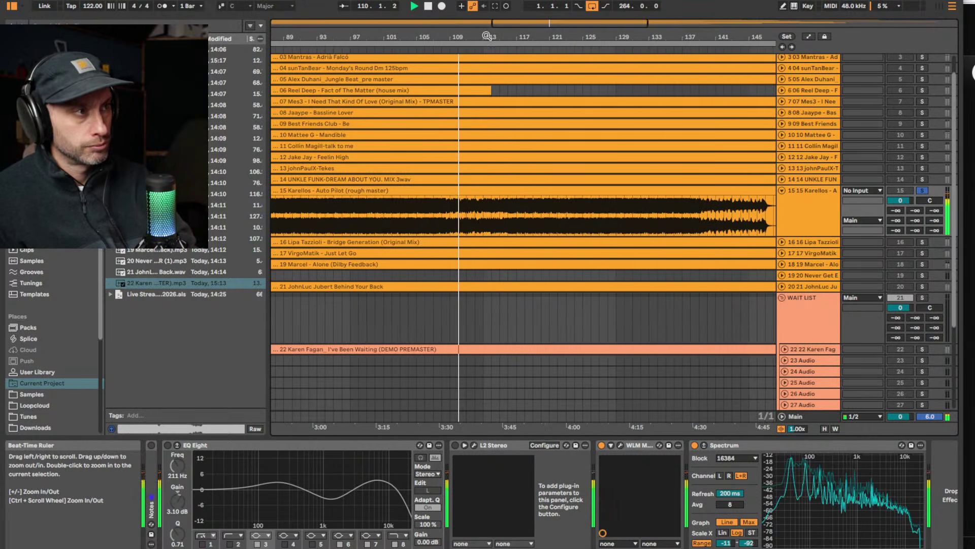
{"action": "left_click", "coordinate": [471, 47]}
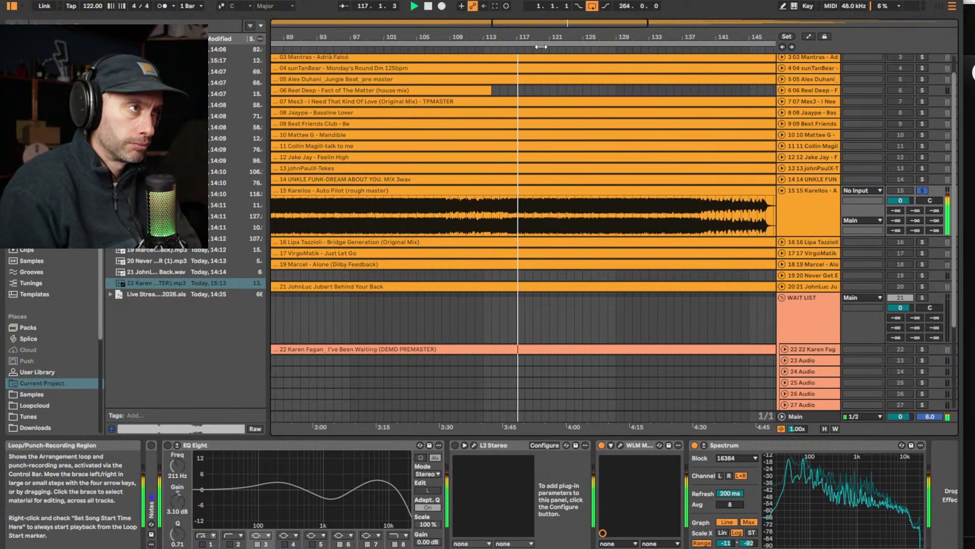
{"action": "key", "text": "ctrl+a"}
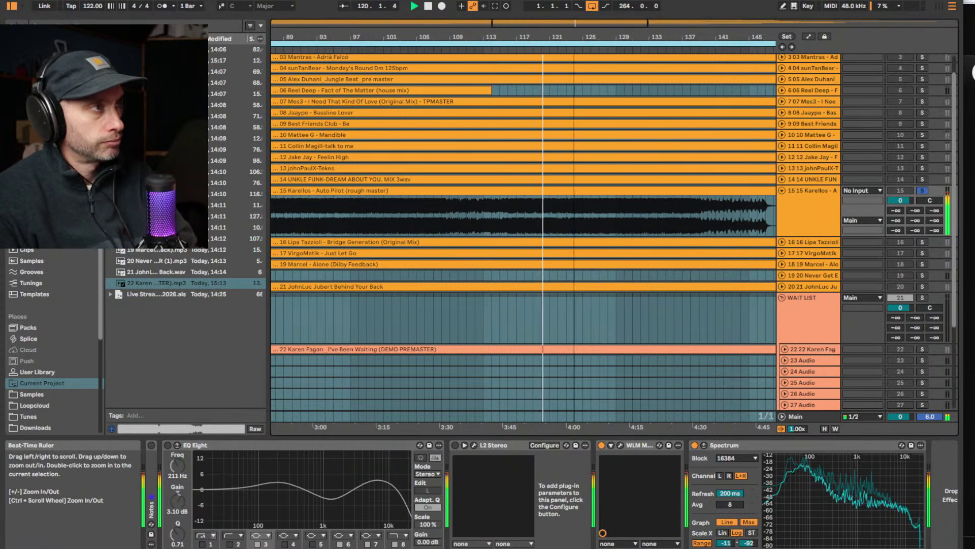
{"action": "double_click", "coordinate": [577, 38]}
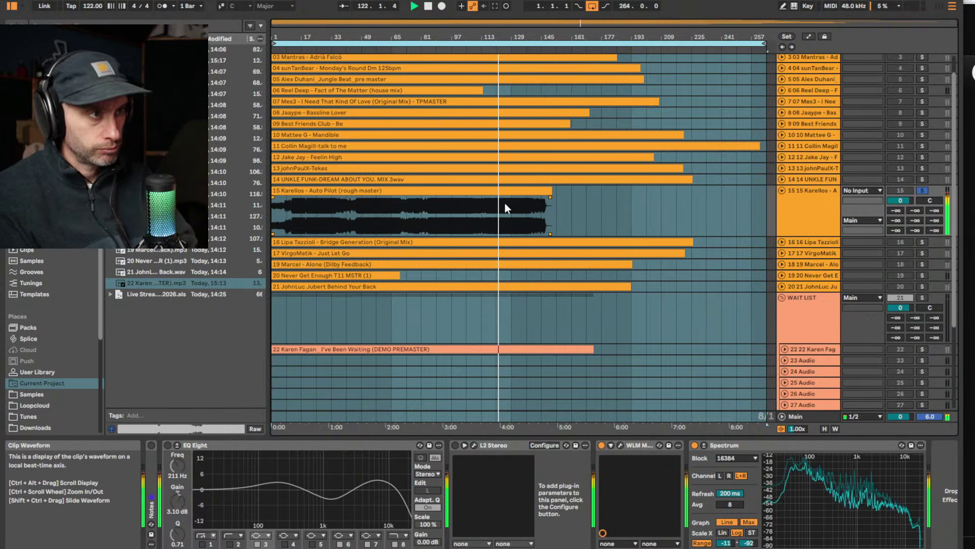
{"action": "key", "text": "space"}
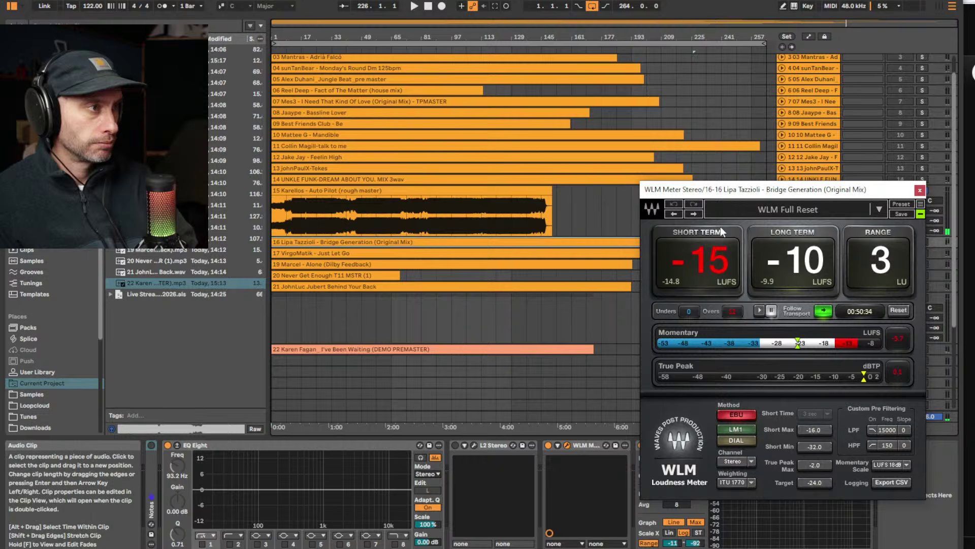
Close track 16's WLM Meter window, fold track 15, and solo and unfold track 16 for review
{"action": "left_click", "coordinate": [694, 241]}
{"action": "left_click", "coordinate": [919, 190]}
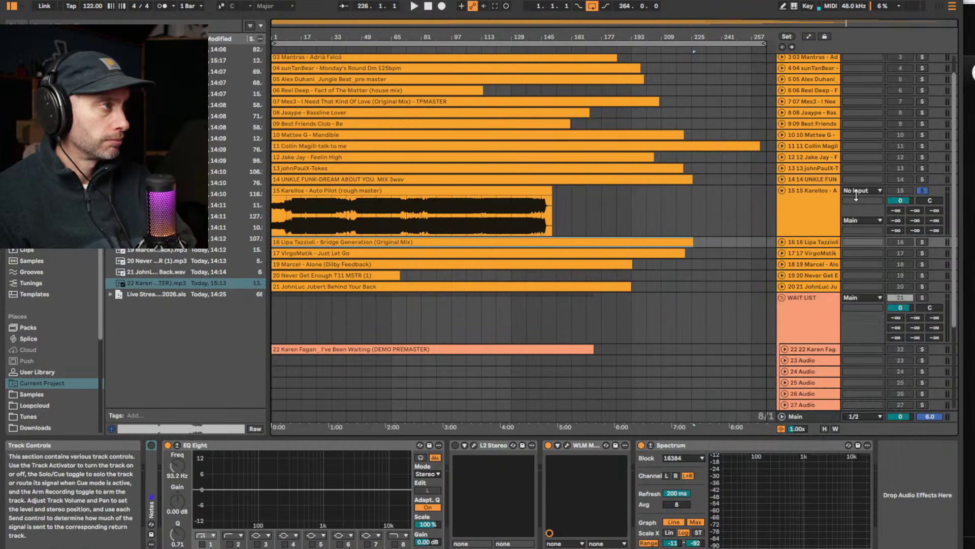
{"action": "left_click", "coordinate": [781, 191]}
{"action": "left_click", "coordinate": [922, 201]}
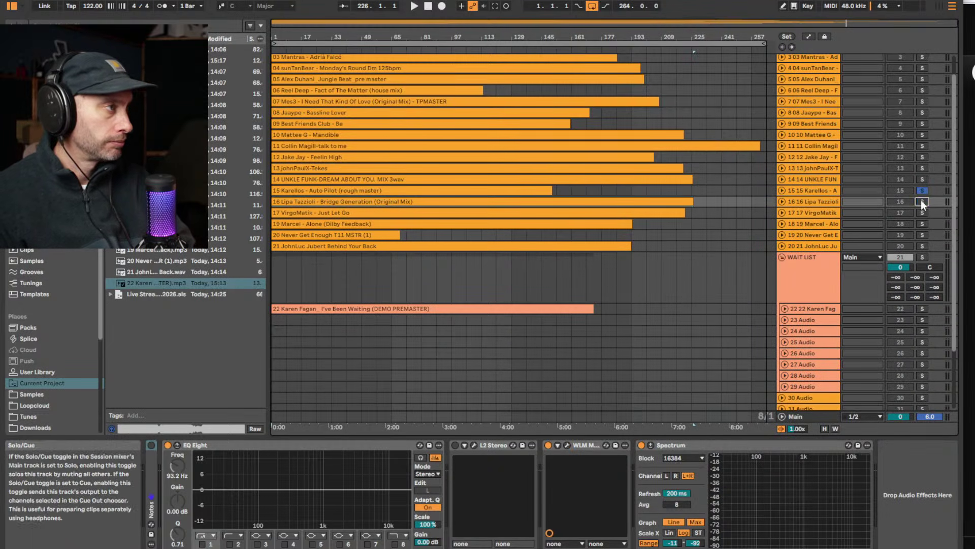
{"action": "left_click", "coordinate": [782, 201]}
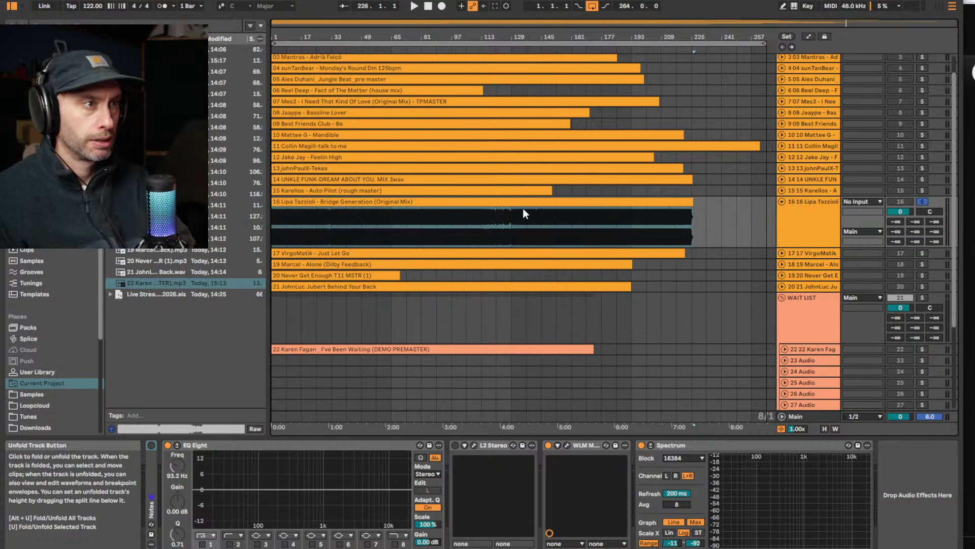
{"action": "left_click", "coordinate": [362, 207]}
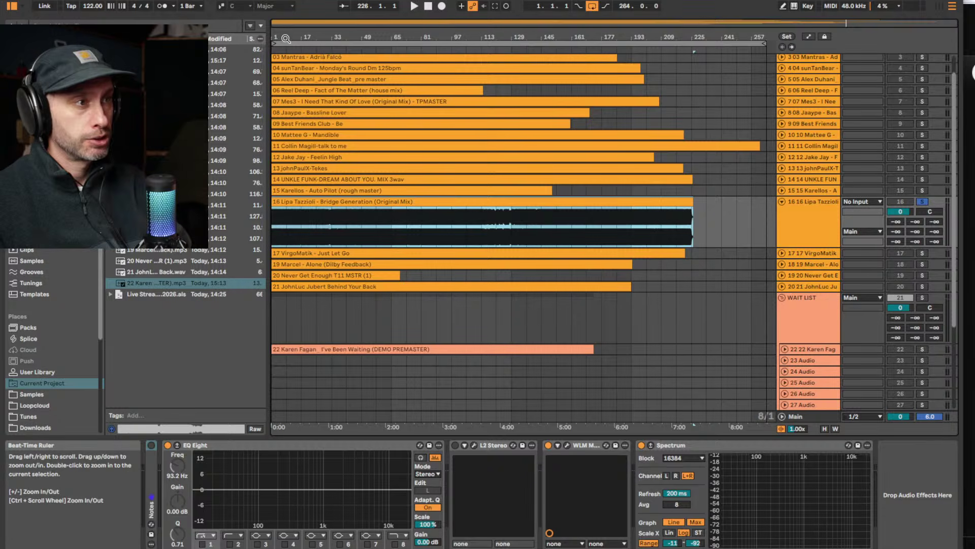
Play track 16 from bar 1, dip its volume to about -20.1 dB and restore it, and skip ahead to about bar 17
{"action": "left_click_drag", "start_coordinate": [286, 37], "coordinate": [317, 36]}
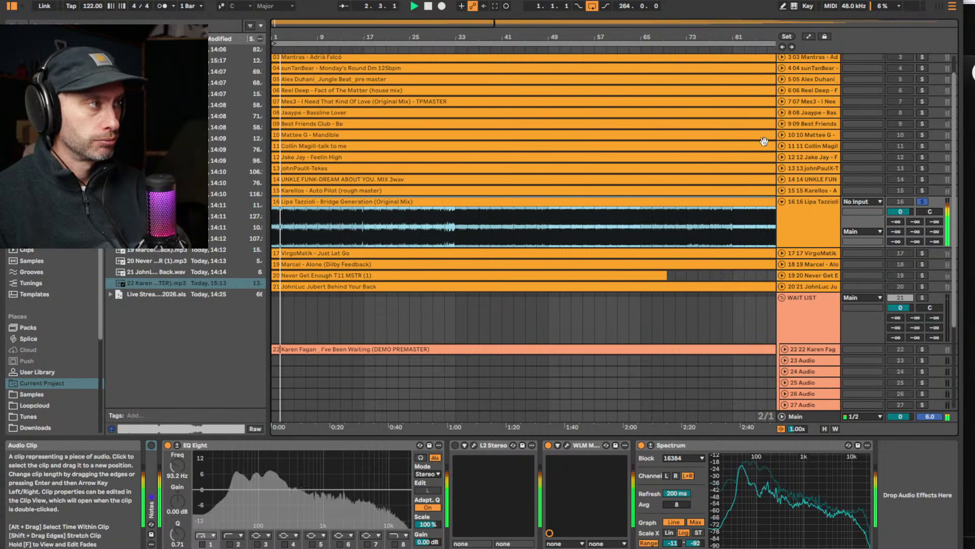
{"action": "left_click_drag", "start_coordinate": [907, 211], "coordinate": [907, 239]}
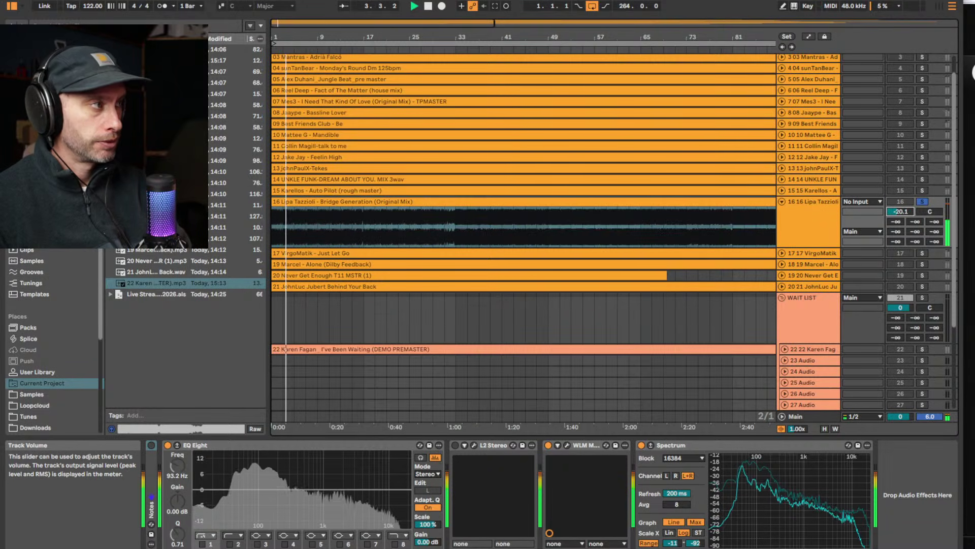
{"action": "left_click", "coordinate": [361, 49]}
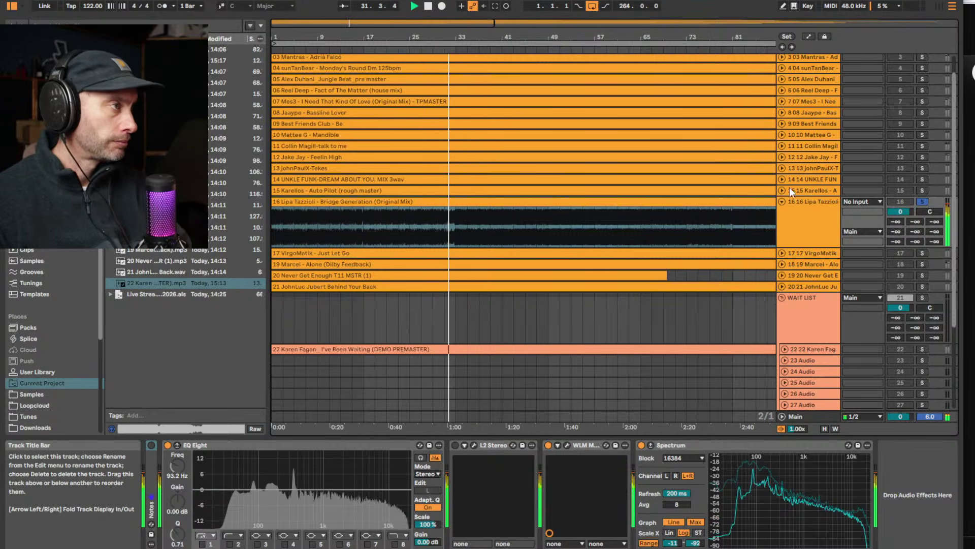
Audition track 16 around bars 33 to 38, briefly lowering its volume to about -10.8 dB and restoring it to 0
{"action": "left_click_drag", "start_coordinate": [670, 35], "coordinate": [670, 23]}
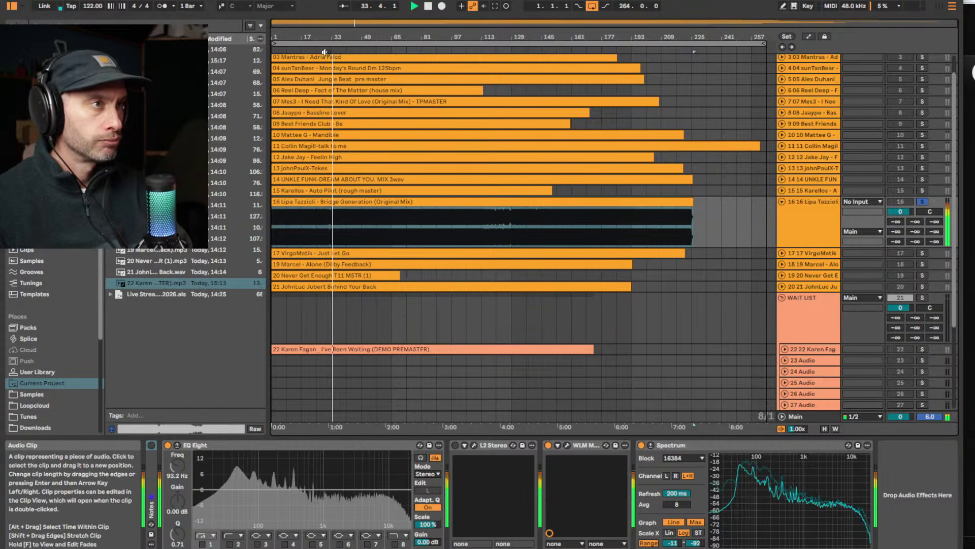
{"action": "left_click_drag", "start_coordinate": [335, 37], "coordinate": [335, 45]}
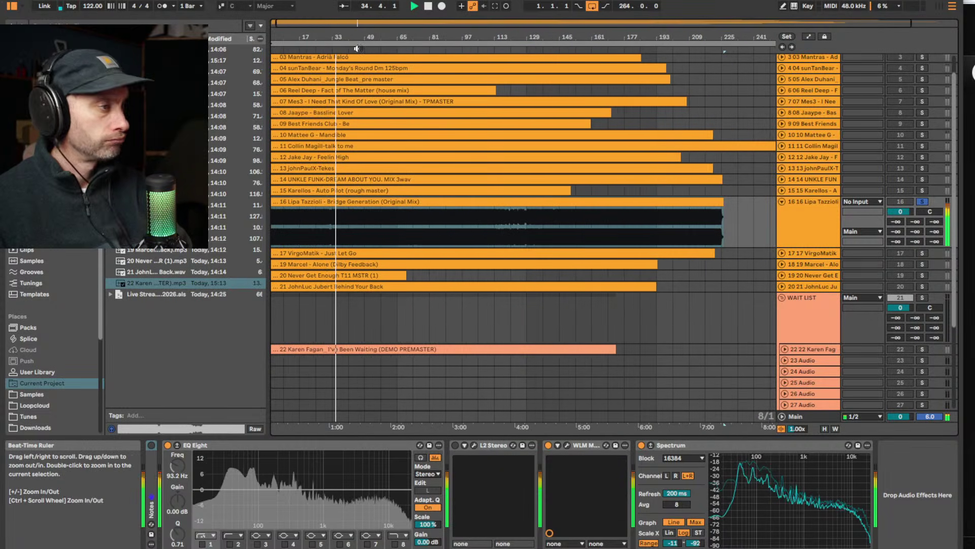
{"action": "left_click_drag", "start_coordinate": [900, 213], "coordinate": [899, 229]}
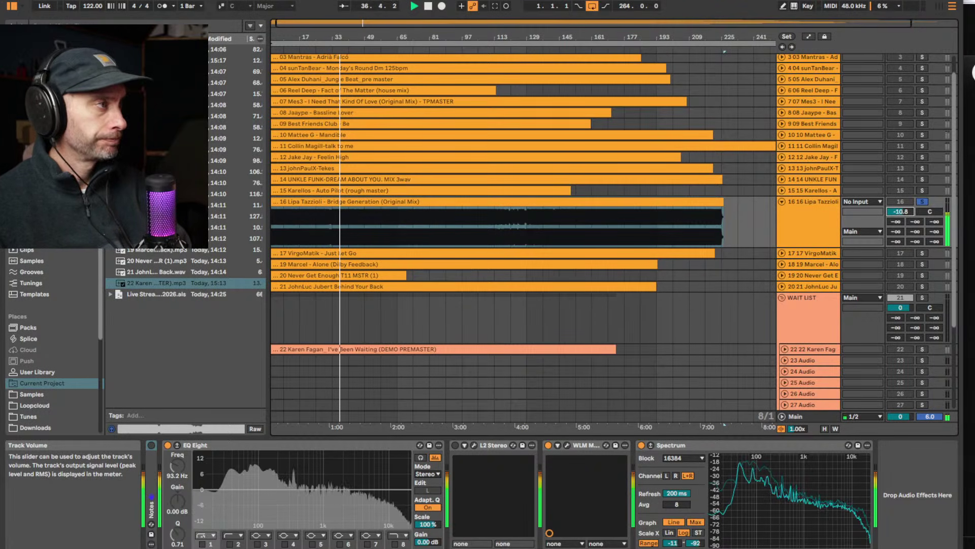
{"action": "left_click_drag", "start_coordinate": [336, 36], "coordinate": [335, 48]}
{"action": "left_click_drag", "start_coordinate": [453, 48], "coordinate": [478, 49]}
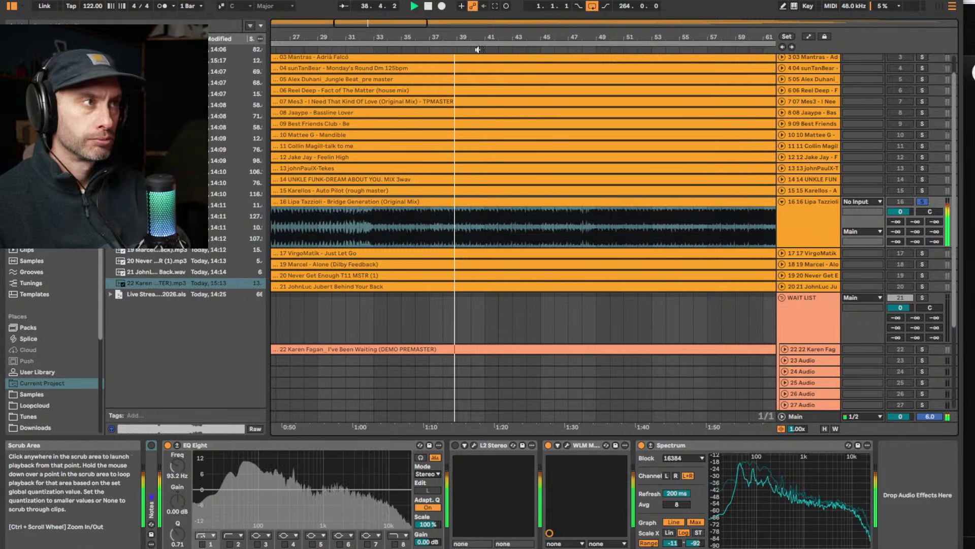
Listen to track 16 through about bars 50 to 67, skipping ahead near bar 64
{"action": "left_click_drag", "start_coordinate": [527, 43], "coordinate": [491, 38]}
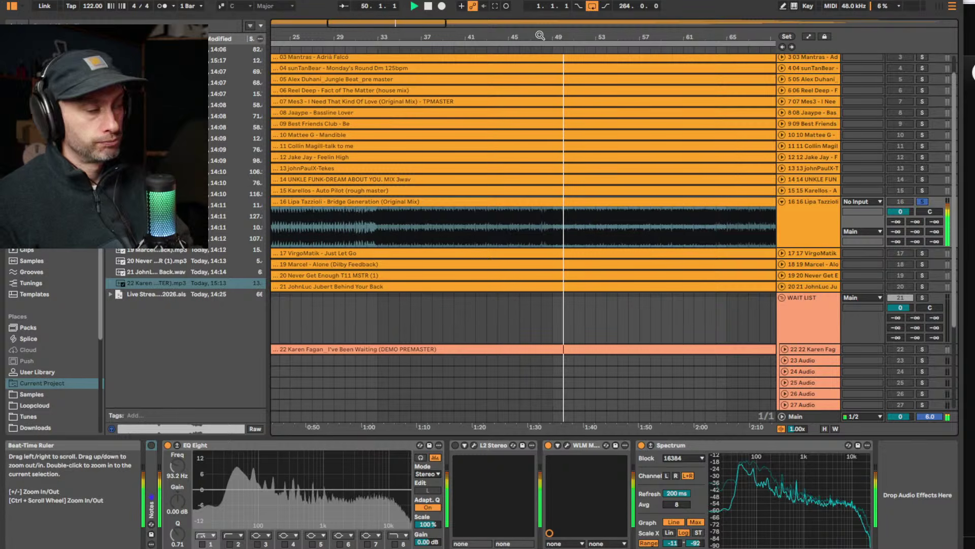
{"action": "left_click_drag", "start_coordinate": [540, 36], "coordinate": [492, 31]}
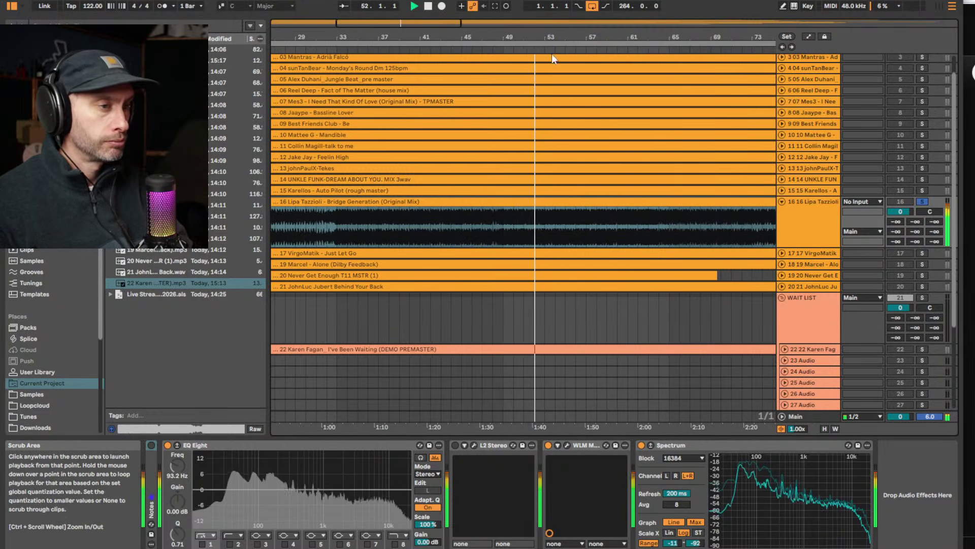
{"action": "mouse_move", "coordinate": [825, 504]}
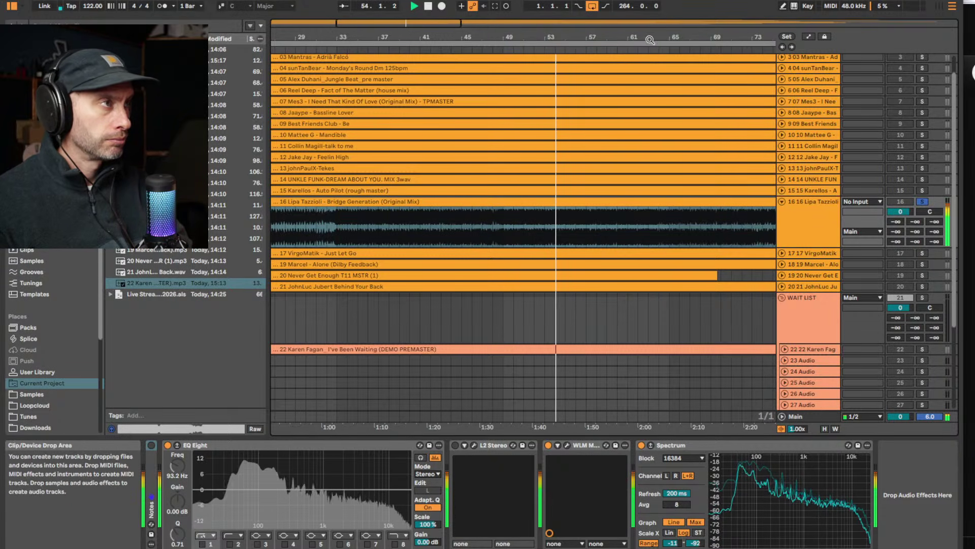
{"action": "left_click_drag", "start_coordinate": [650, 40], "coordinate": [650, 20]}
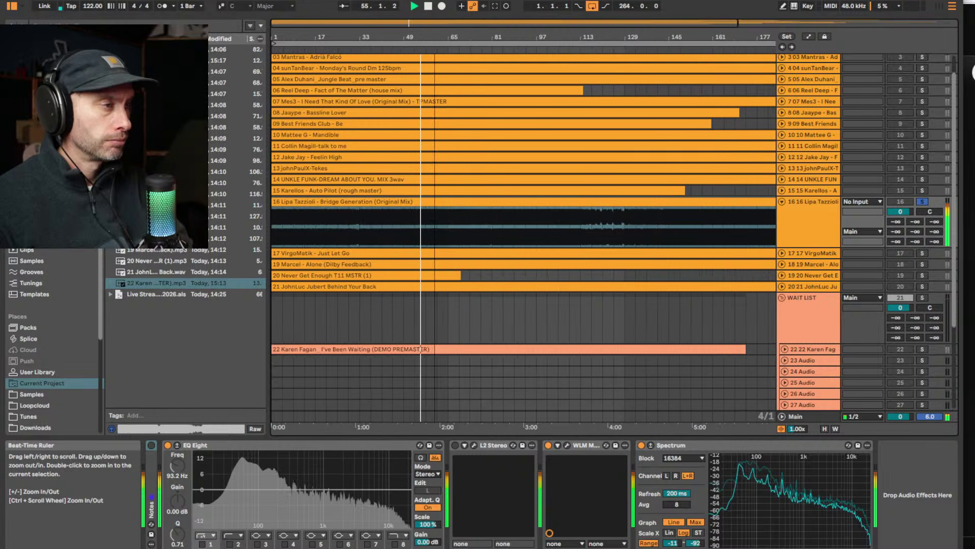
{"action": "left_click_drag", "start_coordinate": [424, 41], "coordinate": [423, 56]}
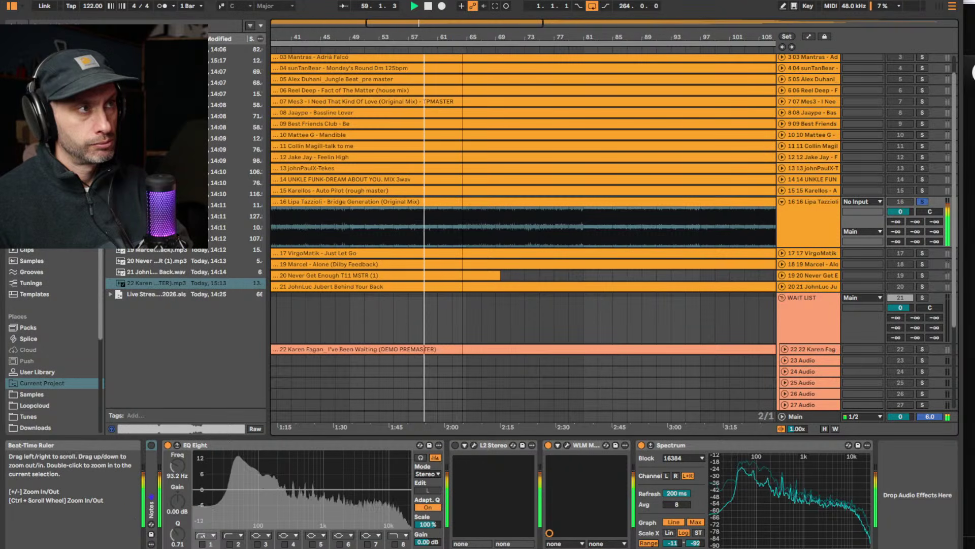
{"action": "left_click_drag", "start_coordinate": [463, 39], "coordinate": [463, 37]}
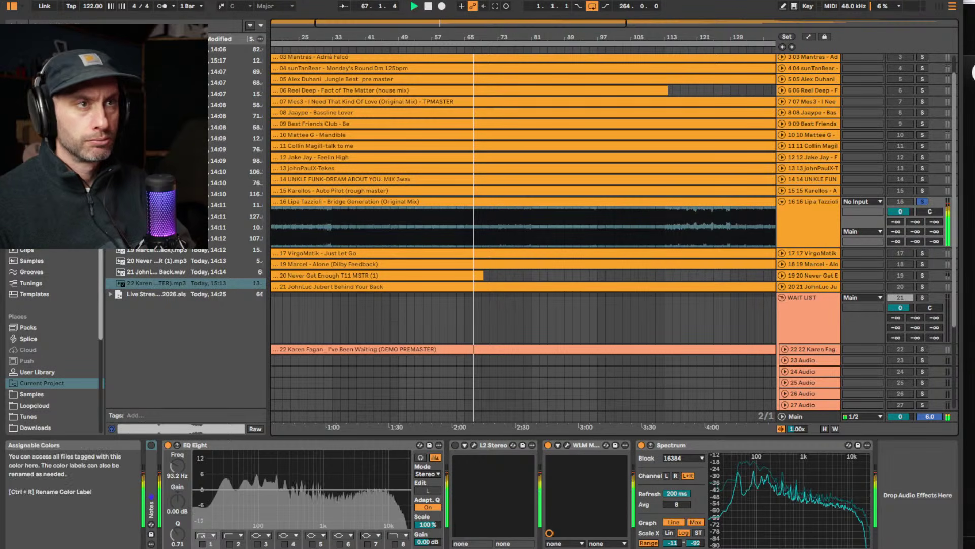
Look through the browser's device collection and the Main track's device chain, and reselect track 16
{"action": "left_click", "coordinate": [30, 238]}
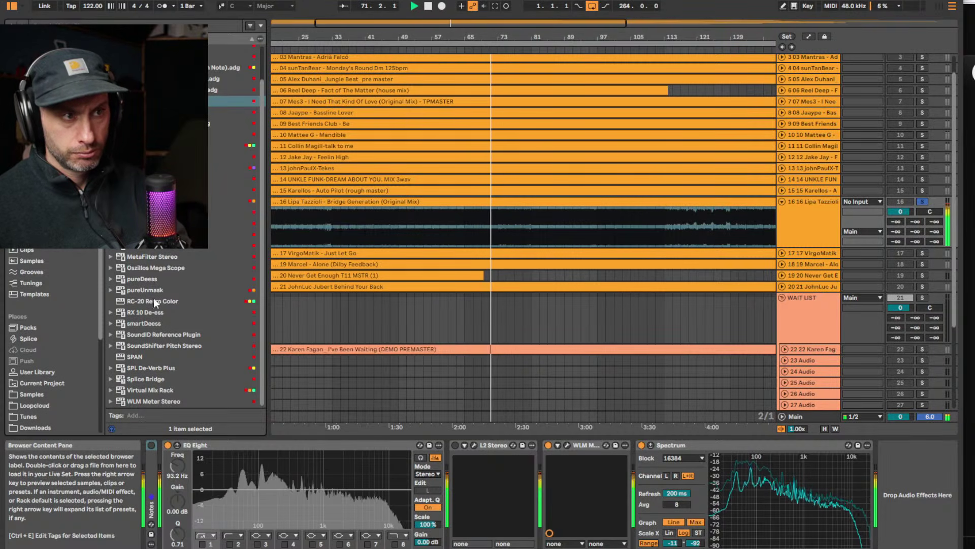
{"action": "left_click", "coordinate": [812, 416]}
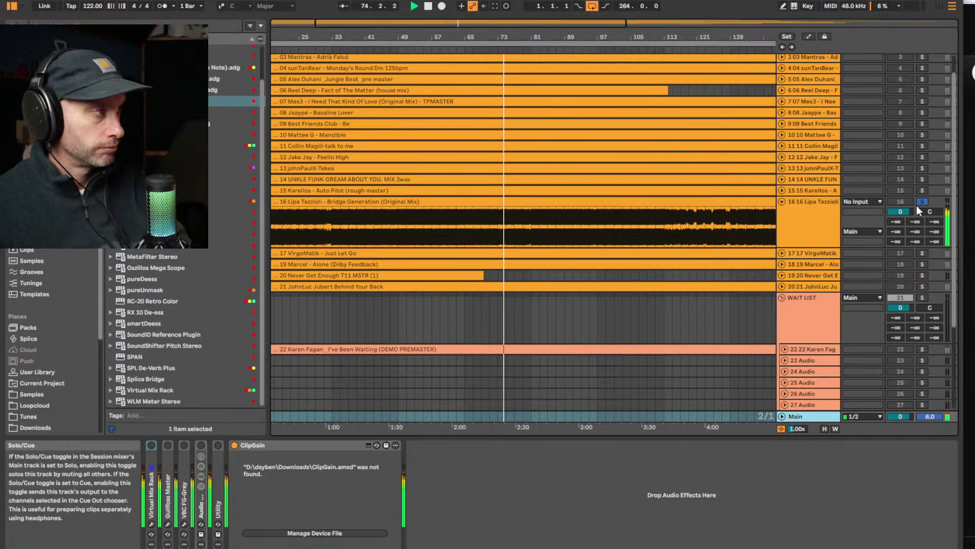
{"action": "left_click", "coordinate": [800, 205]}
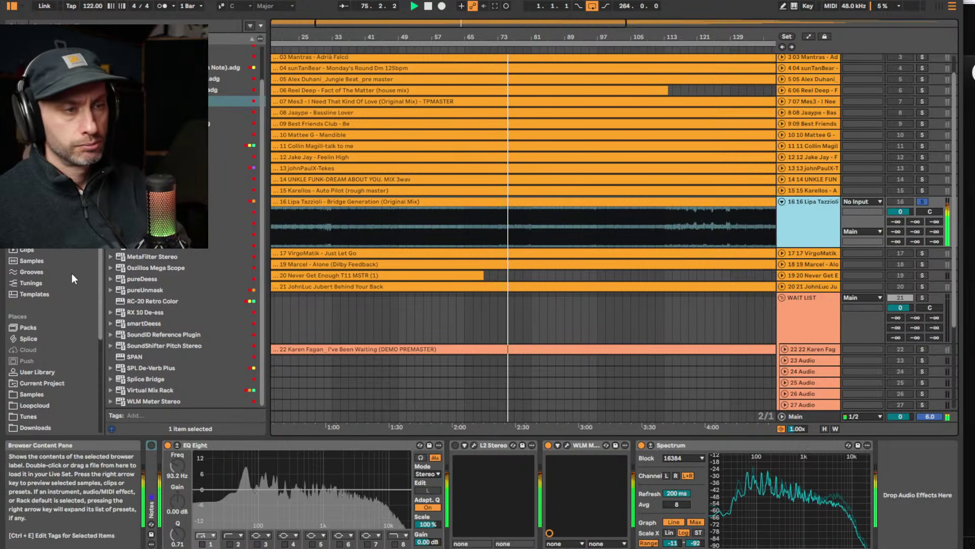
Load the Waves PAZ Meters Stereo plug-in onto track 16 from the plug-ins collection, check its levels and close its window
{"action": "left_click", "coordinate": [30, 239]}
{"action": "scroll", "coordinate": [160, 297], "scroll_direction": "down", "scroll_amount": 10}
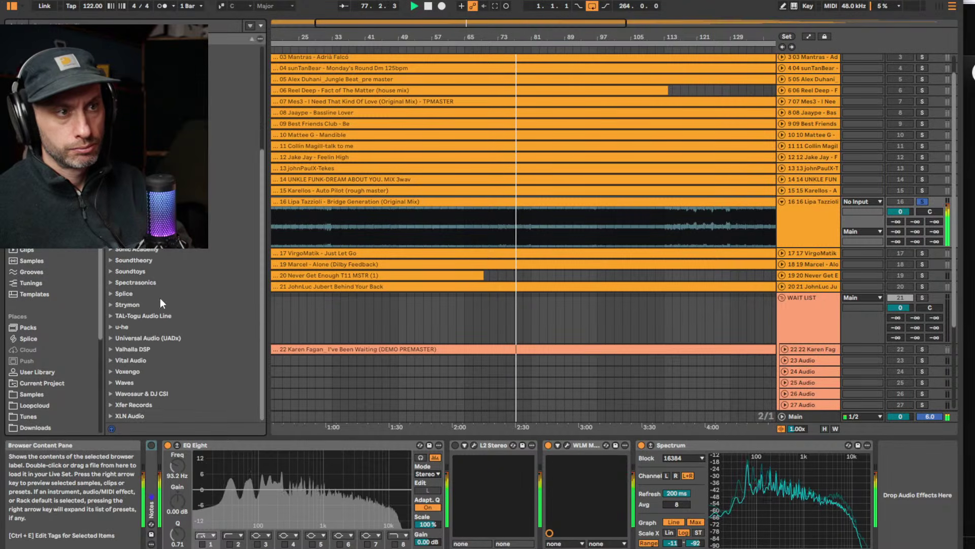
{"action": "left_click", "coordinate": [110, 382]}
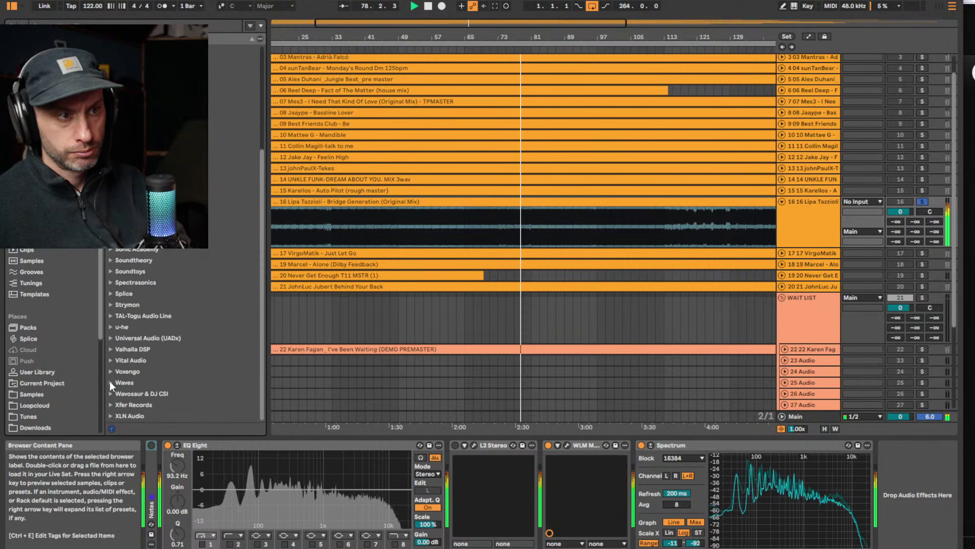
{"action": "scroll", "coordinate": [200, 355], "scroll_direction": "down", "scroll_amount": 15}
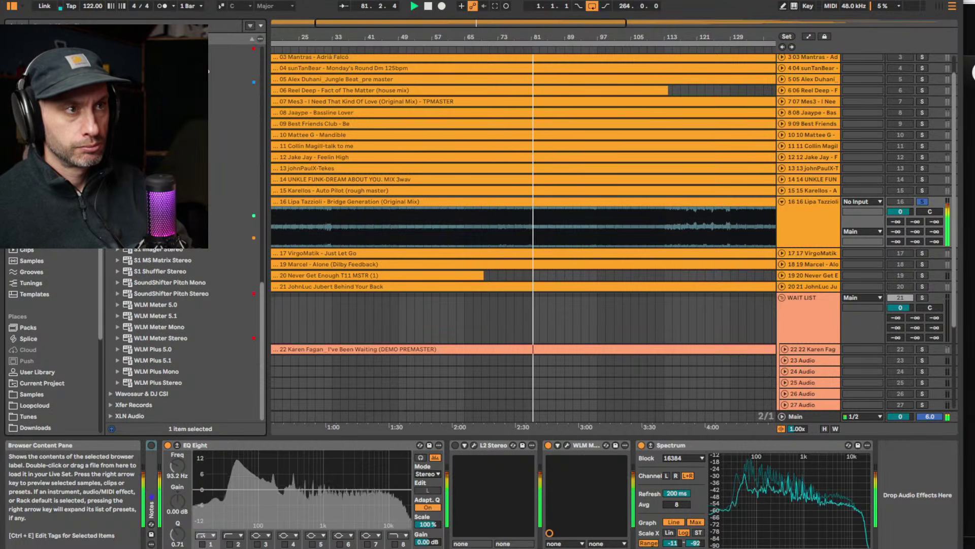
{"action": "left_click", "coordinate": [158, 137]}
{"action": "left_click_drag", "start_coordinate": [846, 438], "coordinate": [918, 544]}
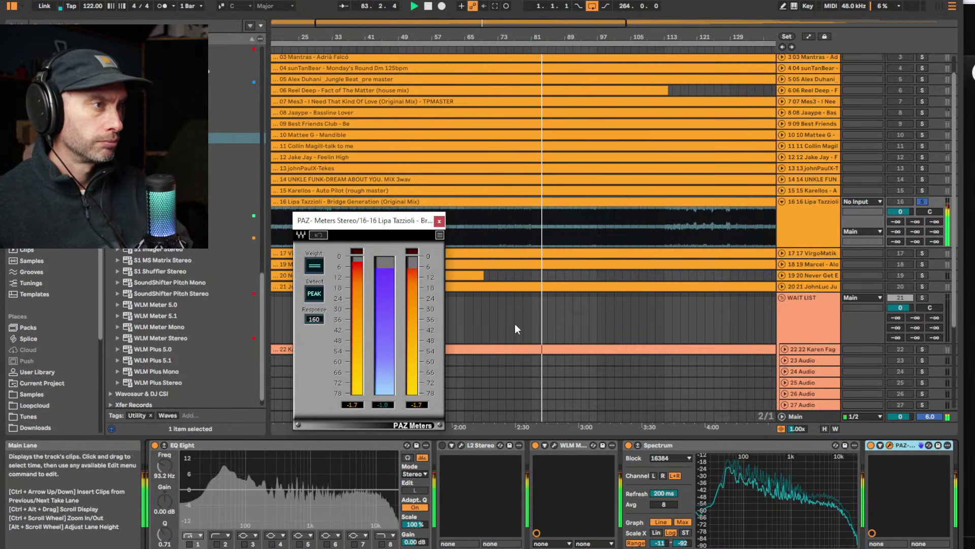
{"action": "left_click", "coordinate": [440, 220]}
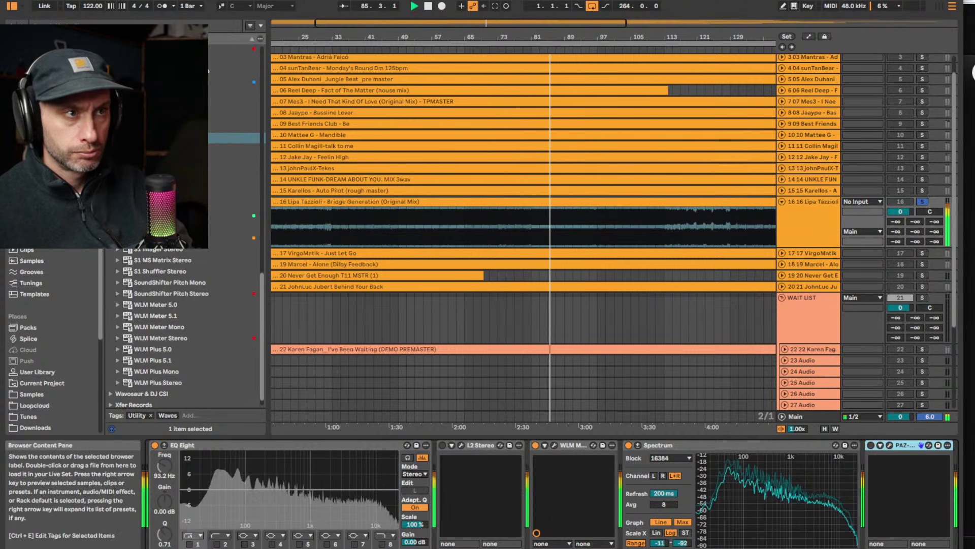
Load the Waves PAZ Analyzer Stereo plug-in, inspect its frequency and stereo displays during playback, and close its window
{"action": "left_click", "coordinate": [236, 93]}
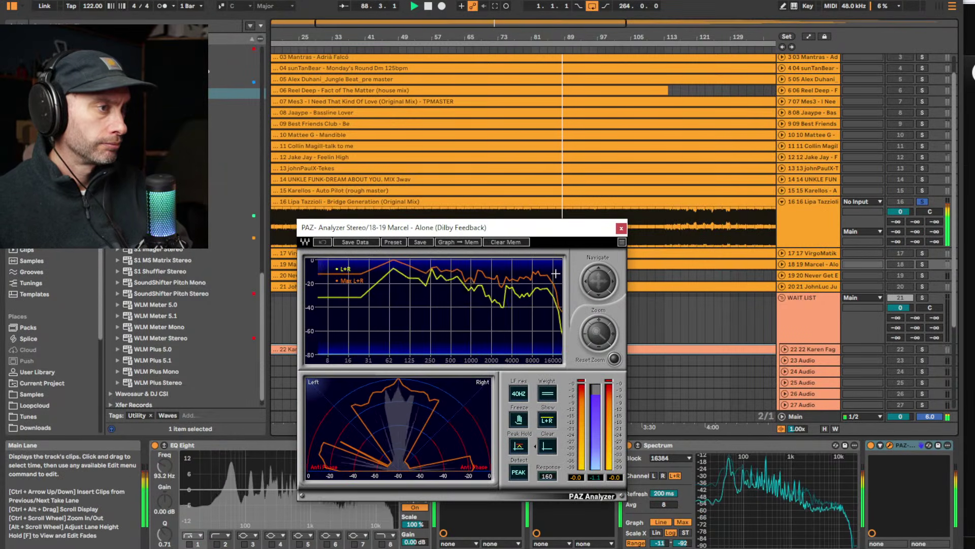
{"action": "left_click", "coordinate": [621, 229]}
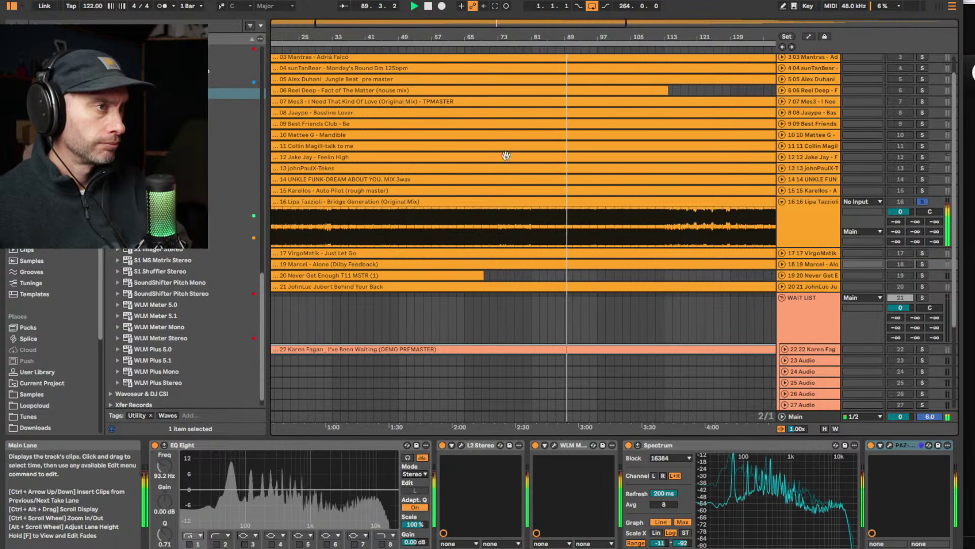
{"action": "left_click_drag", "start_coordinate": [542, 39], "coordinate": [541, 54]}
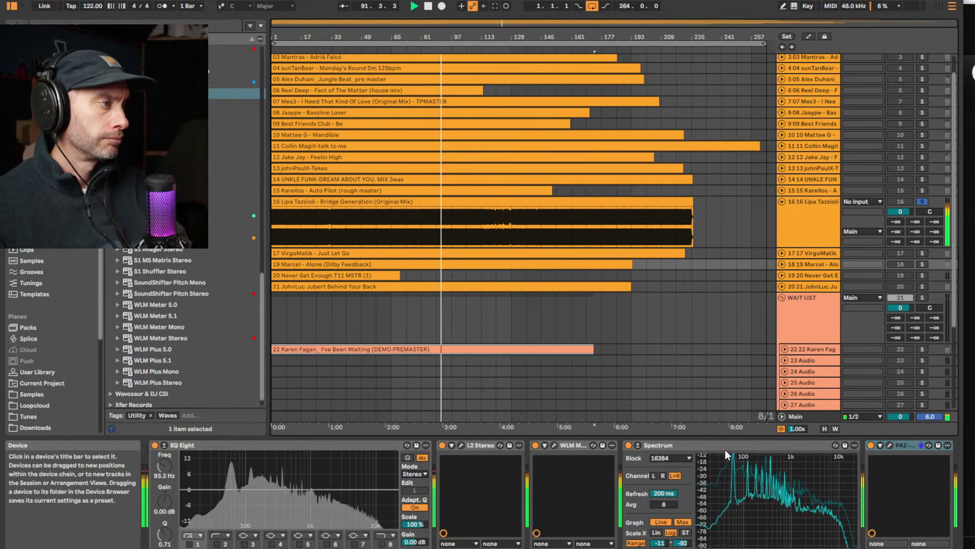
{"action": "left_click", "coordinate": [890, 445]}
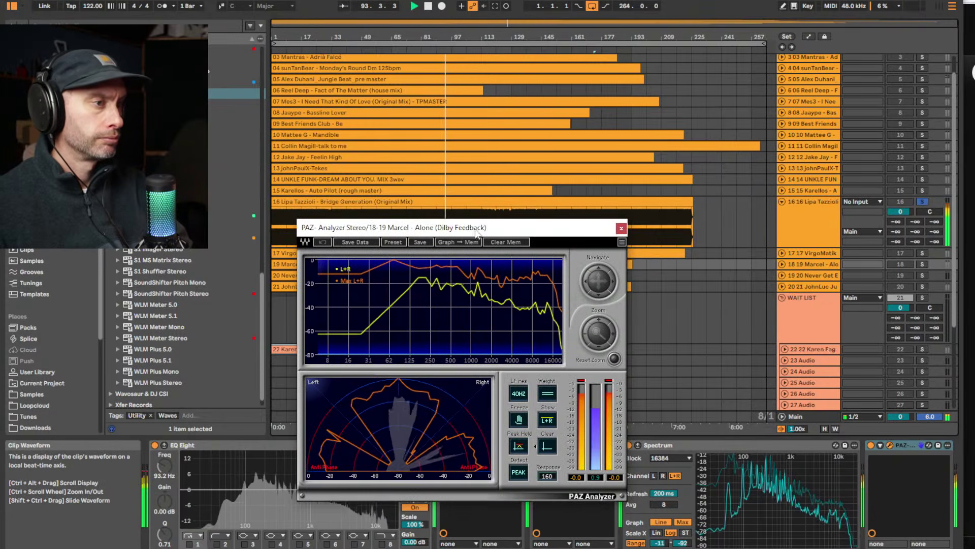
{"action": "left_click_drag", "start_coordinate": [507, 230], "coordinate": [583, 230]}
{"action": "left_click", "coordinate": [697, 228]}
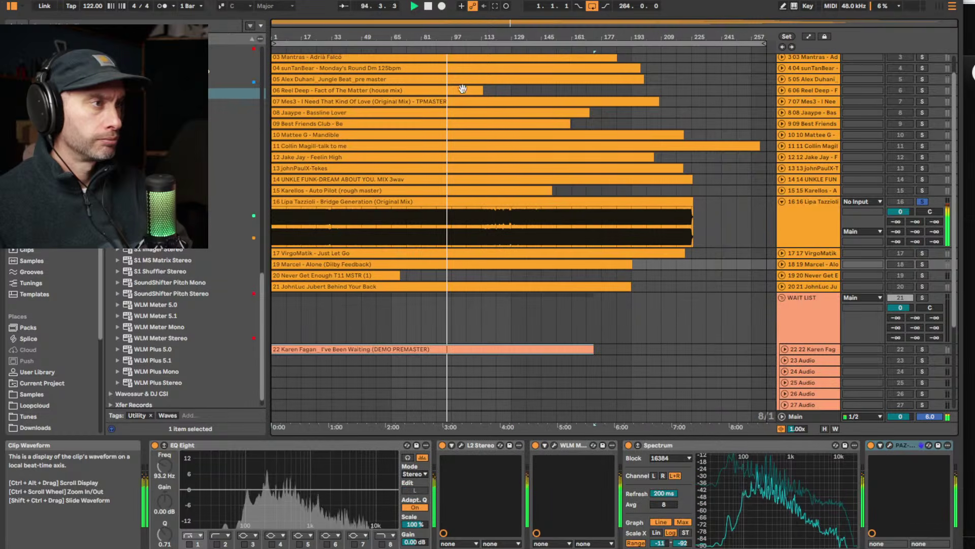
Audition track 16 between about bars 97 and 126, skipping ahead to about bars 113 and 121
{"action": "left_click", "coordinate": [455, 53]}
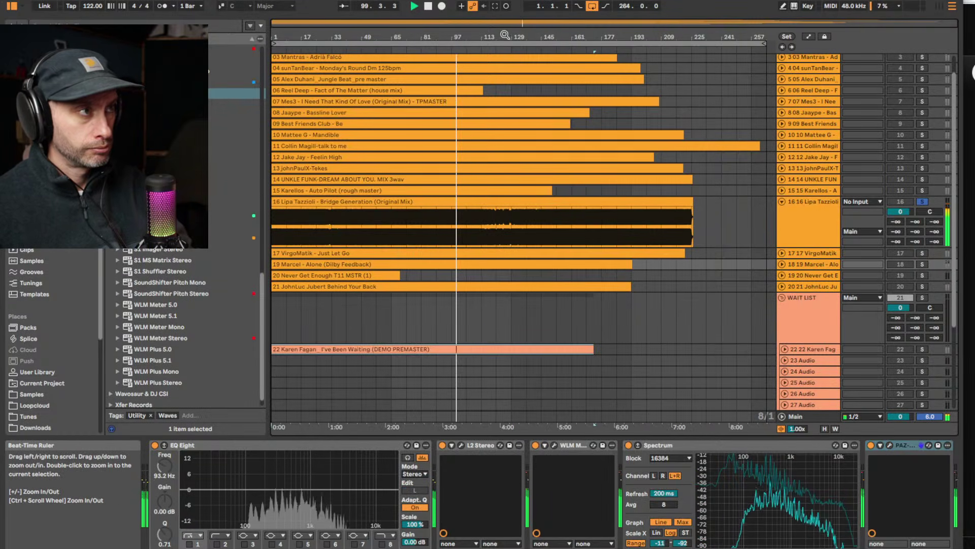
{"action": "mouse_move", "coordinate": [685, 40]}
{"action": "left_mouse_down"}
{"action": "mouse_move", "coordinate": [682, 102]}
{"action": "mouse_move", "coordinate": [684, 39]}
{"action": "left_mouse_up"}
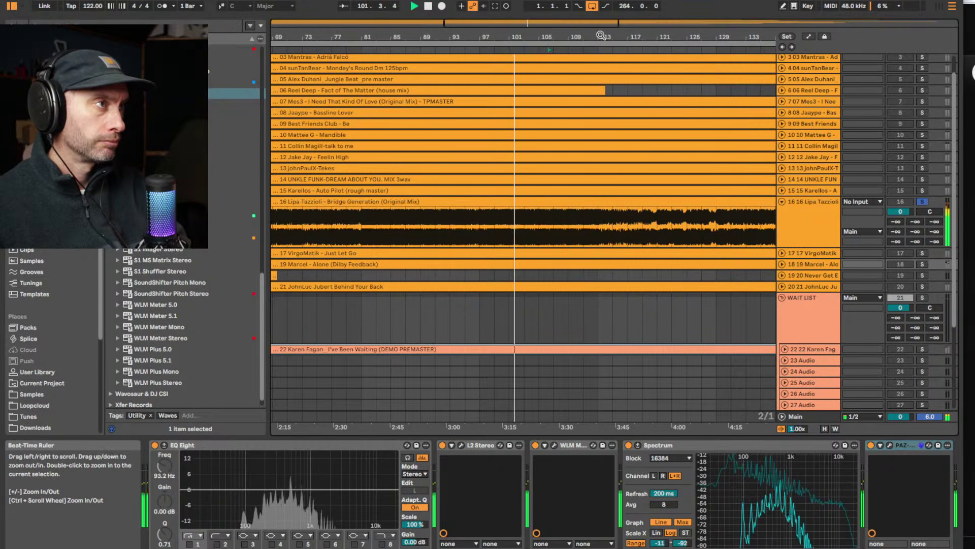
{"action": "left_click_drag", "start_coordinate": [582, 36], "coordinate": [569, 60]}
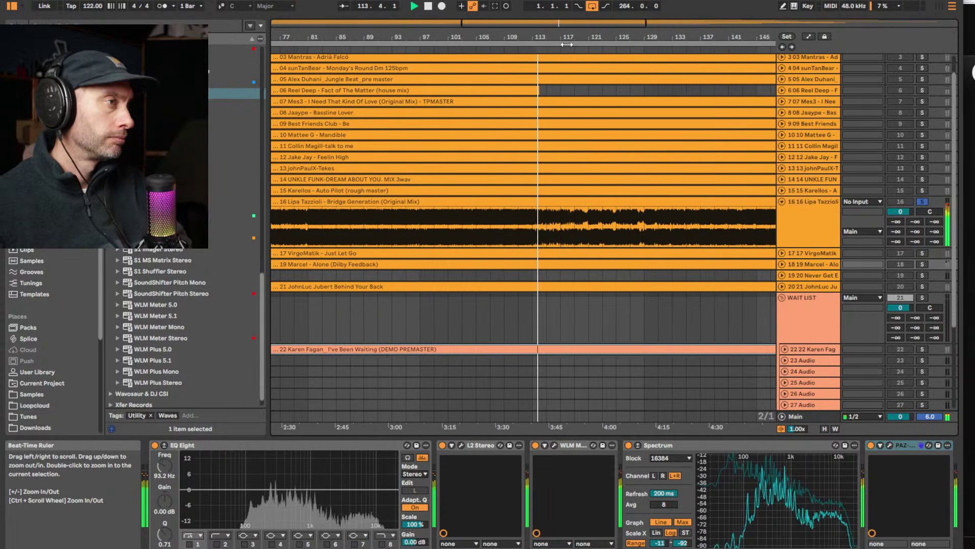
{"action": "left_click", "coordinate": [569, 46]}
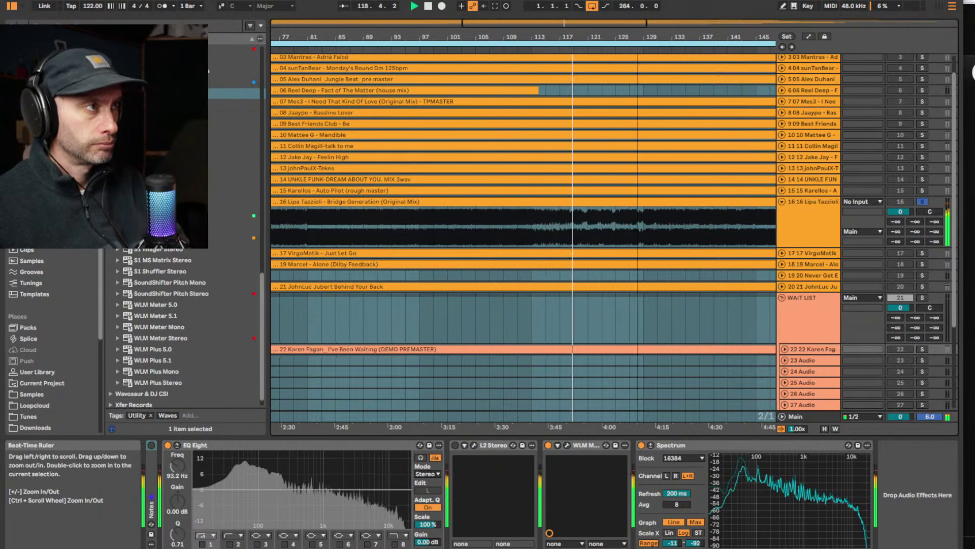
{"action": "left_click_drag", "start_coordinate": [625, 37], "coordinate": [510, 34]}
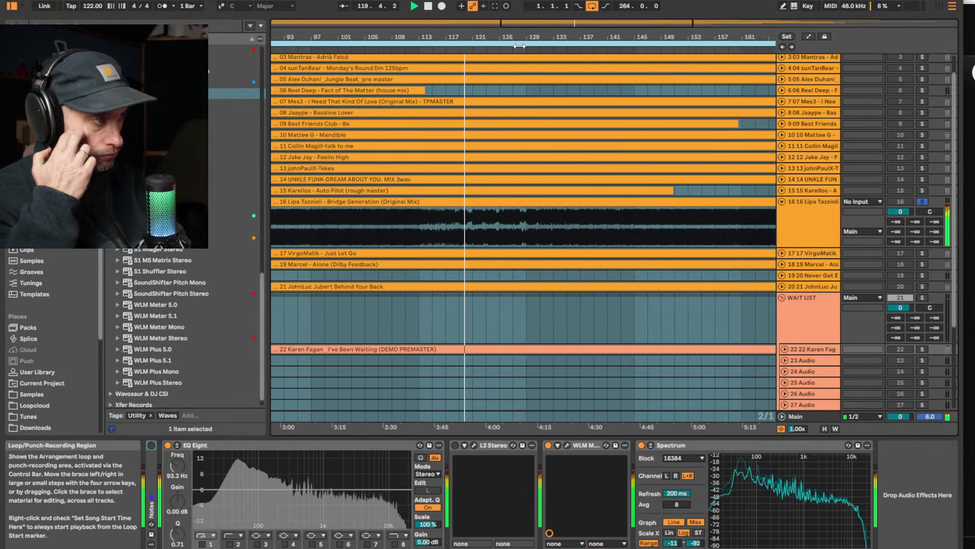
{"action": "left_click", "coordinate": [493, 52]}
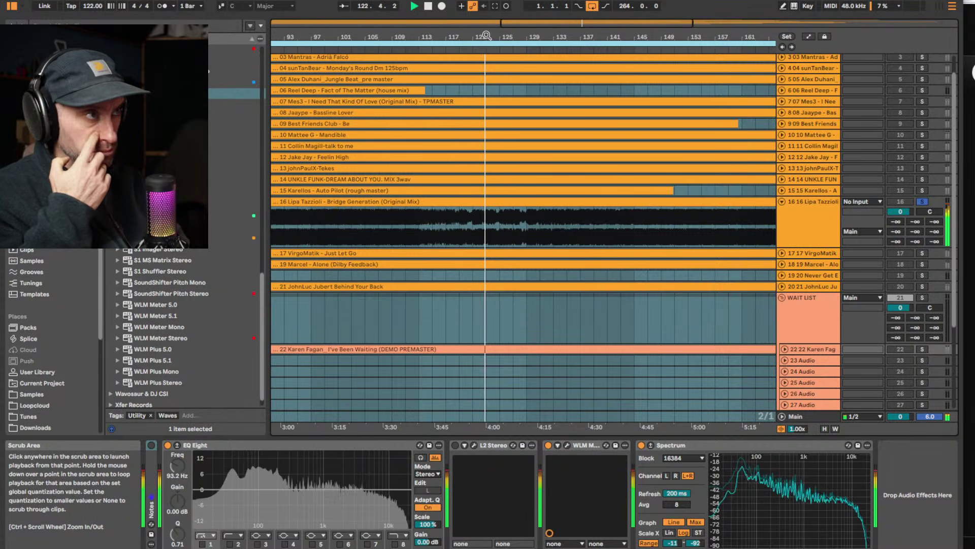
{"action": "left_click_drag", "start_coordinate": [486, 35], "coordinate": [507, 30]}
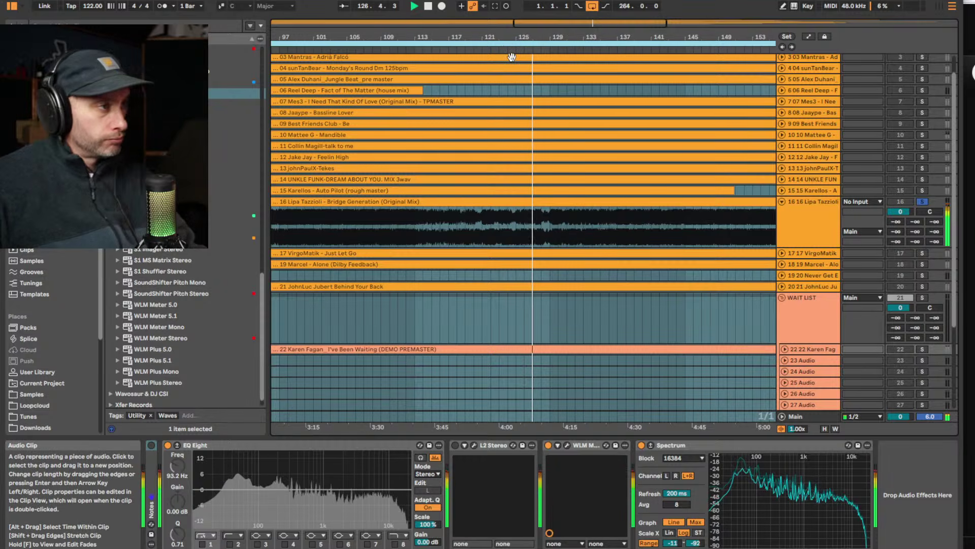
Select everything in the arrangement and listen to track 16 through about bars 127 to 151
{"action": "key", "text": "ctrl+a"}
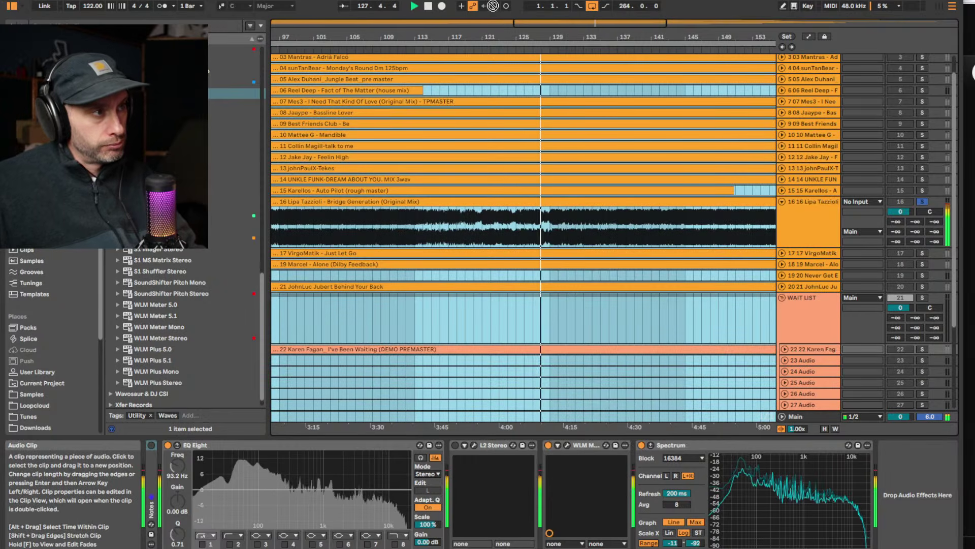
{"action": "left_click_drag", "start_coordinate": [502, 36], "coordinate": [344, 37]}
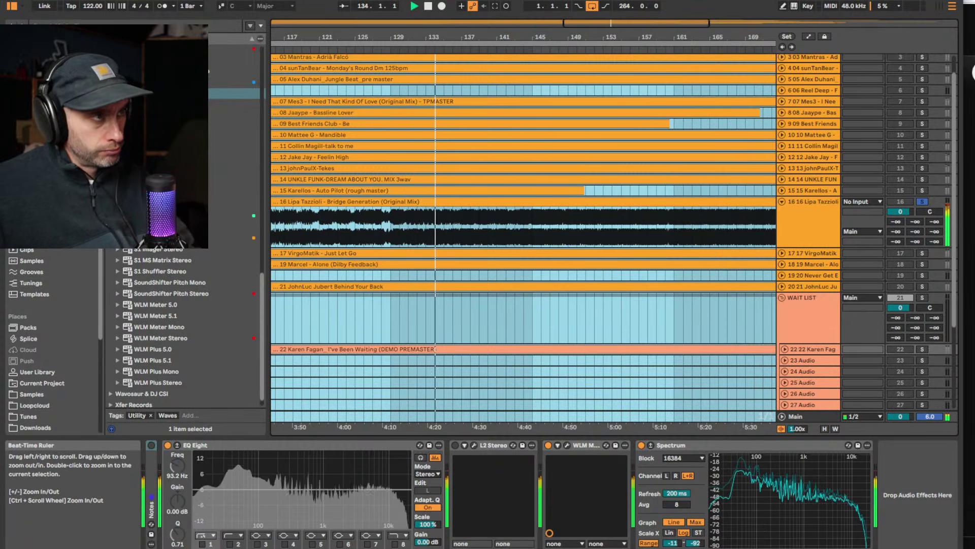
{"action": "left_click_drag", "start_coordinate": [461, 37], "coordinate": [414, 66]}
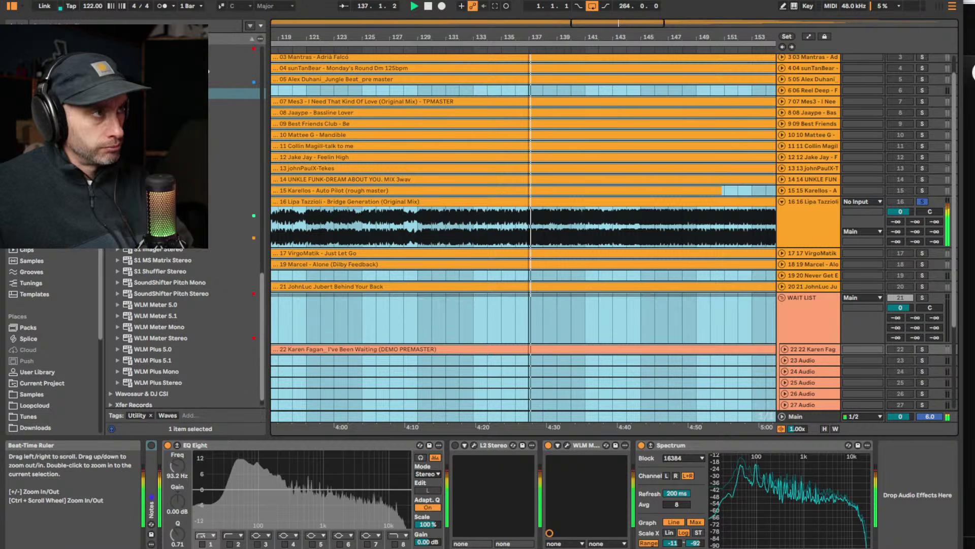
{"action": "left_click_drag", "start_coordinate": [535, 37], "coordinate": [530, 28]}
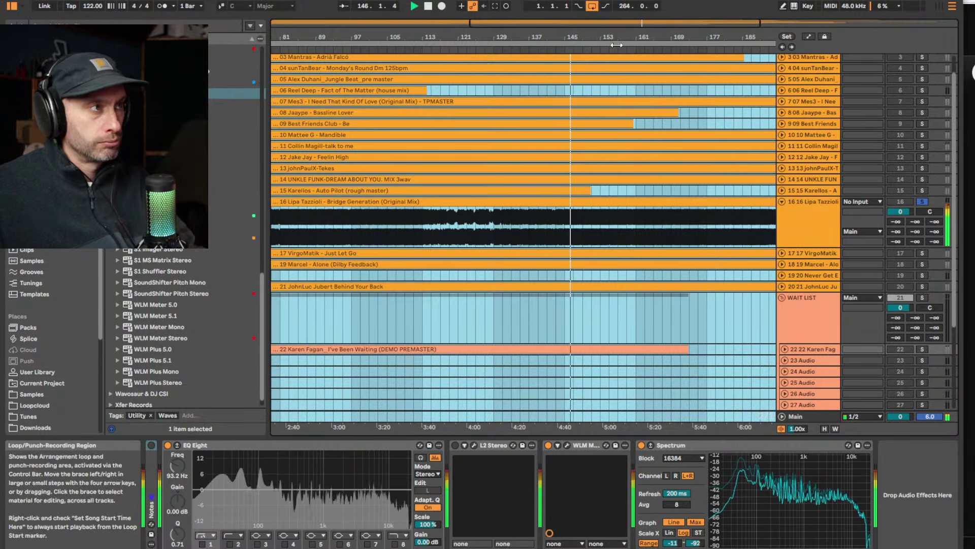
{"action": "left_click_drag", "start_coordinate": [625, 427], "coordinate": [625, 407]}
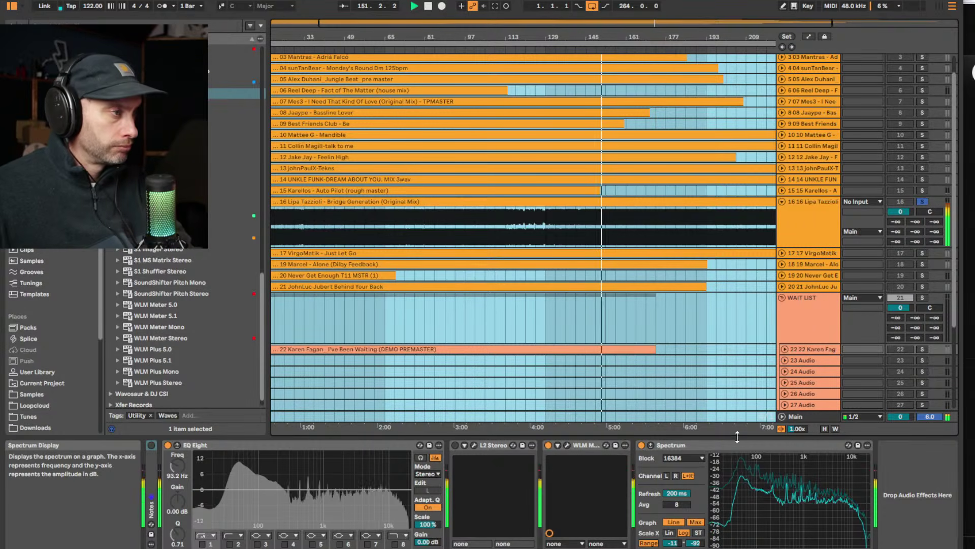
Select a short section of track 16 around bar 157, inspect its clip properties, and return to the device chain
{"action": "left_click_drag", "start_coordinate": [605, 225], "coordinate": [627, 224]}
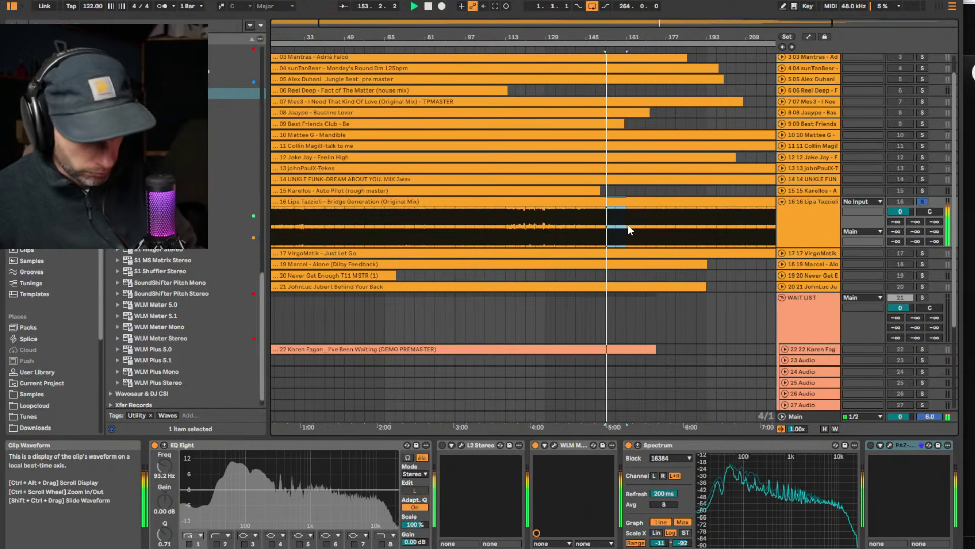
{"action": "double_click", "coordinate": [627, 225]}
{"action": "mouse_move", "coordinate": [501, 536]}
{"action": "left_mouse_down"}
{"action": "mouse_move", "coordinate": [500, 548]}
{"action": "mouse_move", "coordinate": [500, 532]}
{"action": "left_mouse_up"}
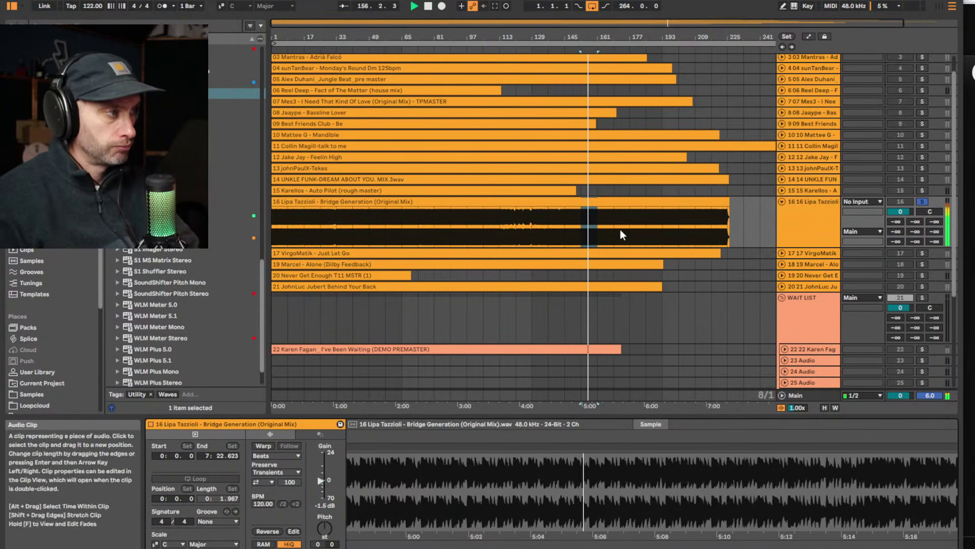
{"action": "key", "text": "shift+Tab"}
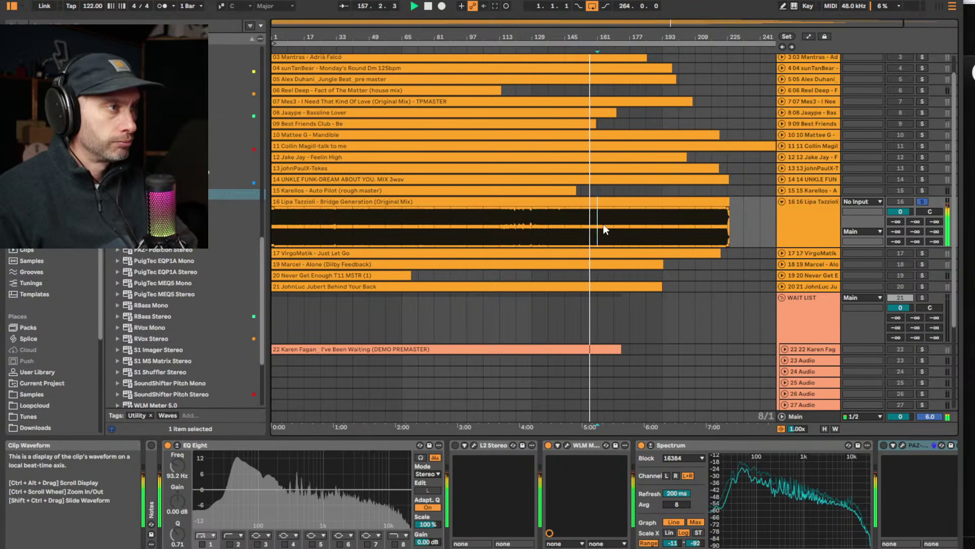
Skip track 16 ahead to about bars 161 and 168, place the insert marker at bar 145, and stop playback
{"action": "left_click", "coordinate": [611, 48]}
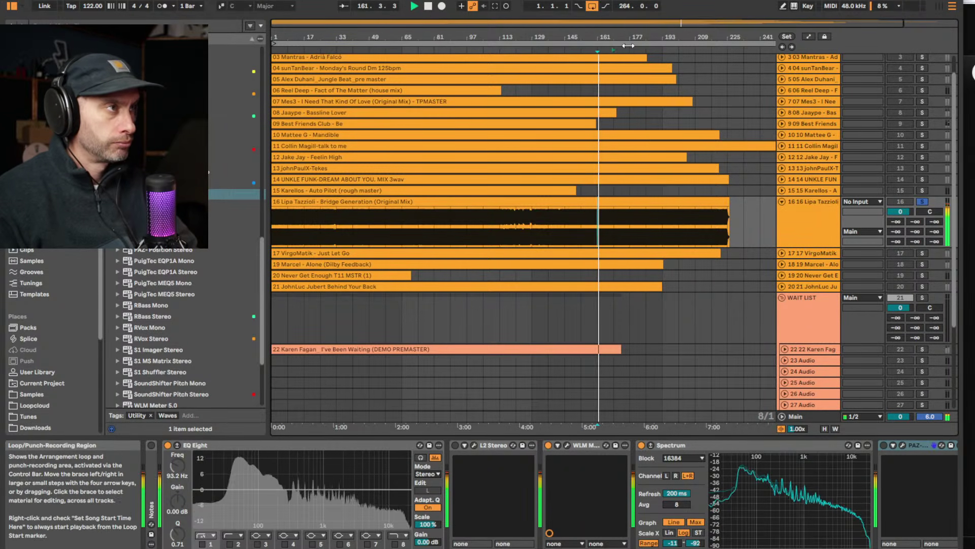
{"action": "left_click", "coordinate": [627, 48]}
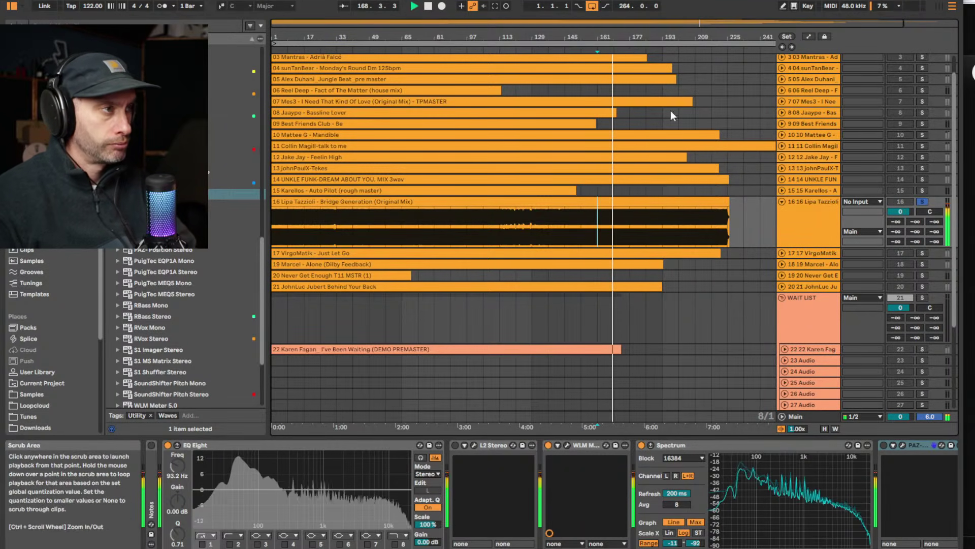
{"action": "left_click", "coordinate": [571, 196]}
{"action": "key", "text": "space"}
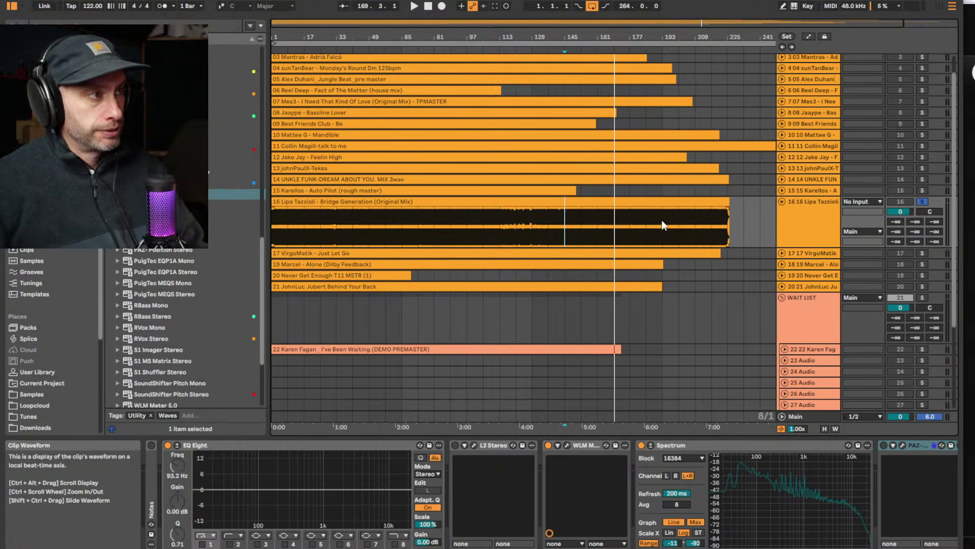
Highlight track 16's full waveform and its passage from bars 113 to 129 to compare their dynamics
{"action": "left_click_drag", "start_coordinate": [662, 218], "coordinate": [269, 220]}
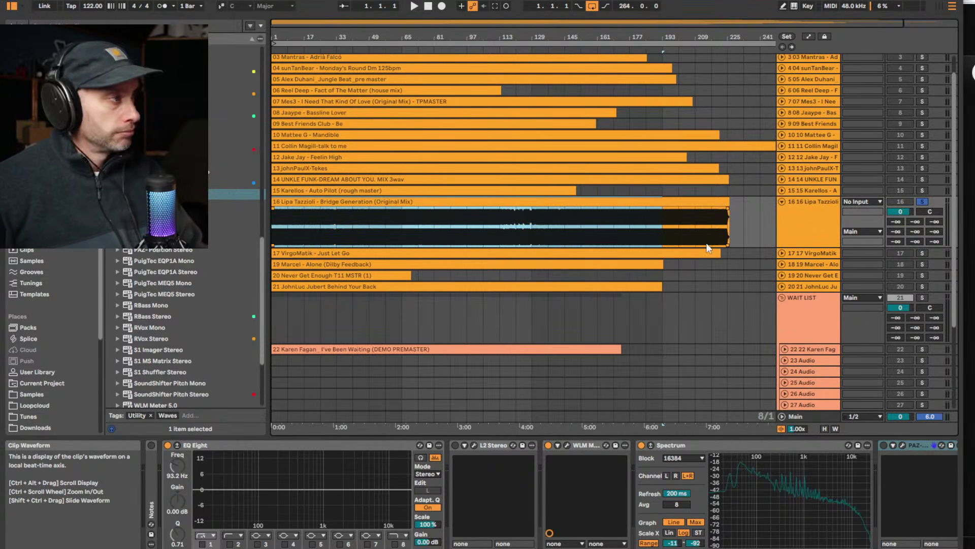
{"action": "left_click", "coordinate": [744, 218]}
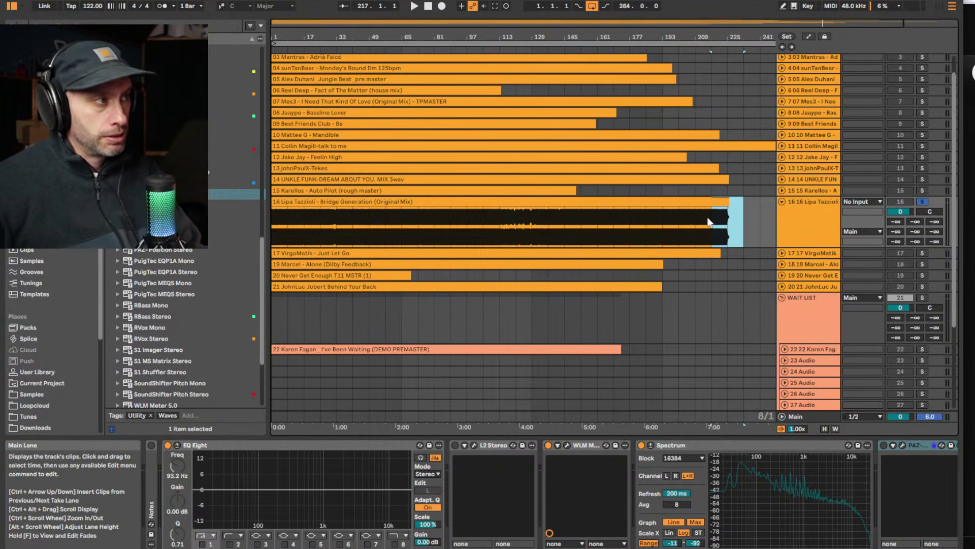
{"action": "left_click_drag", "start_coordinate": [617, 212], "coordinate": [260, 224]}
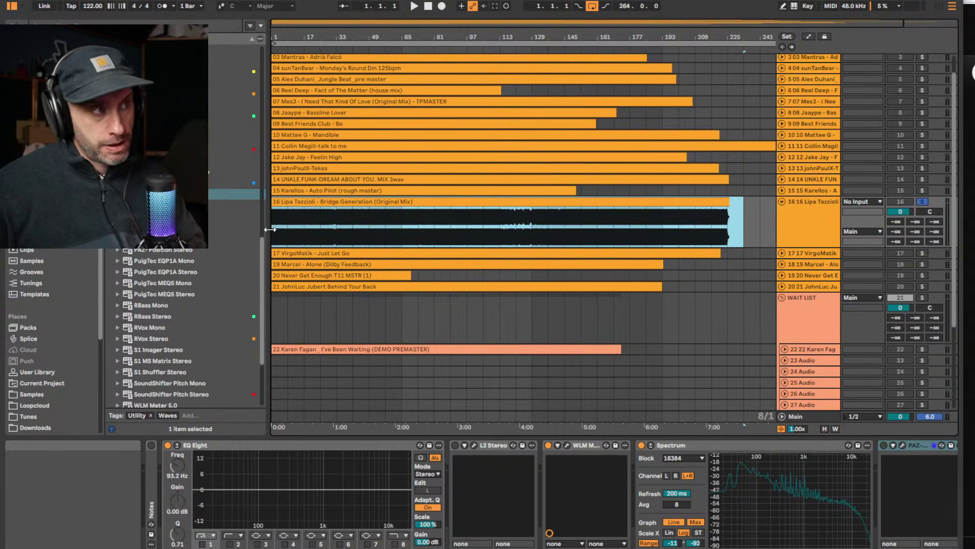
{"action": "left_click_drag", "start_coordinate": [533, 230], "coordinate": [507, 233]}
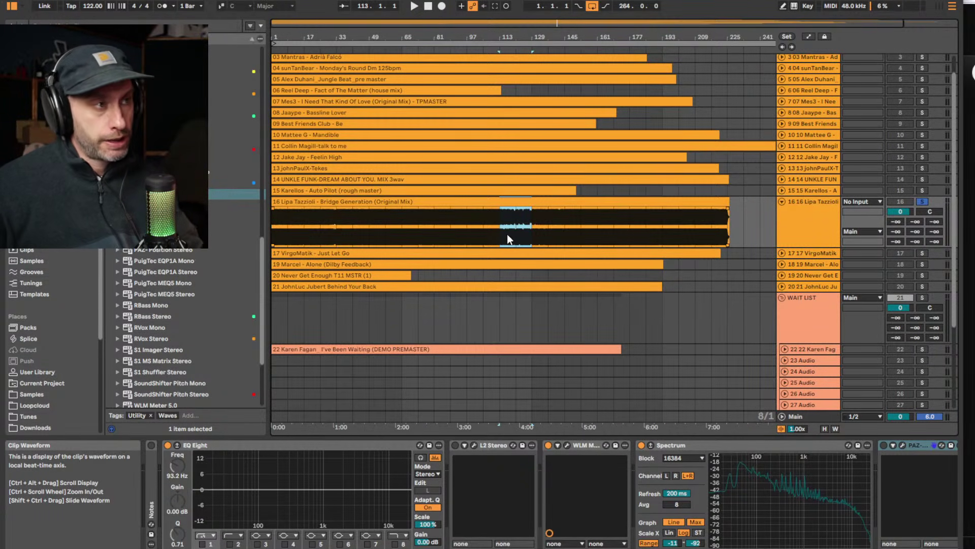
Set the arrangement loop to 232 bars covering track 16's clip, and select bars 113 to 129 of the clip
{"action": "left_click", "coordinate": [726, 201]}
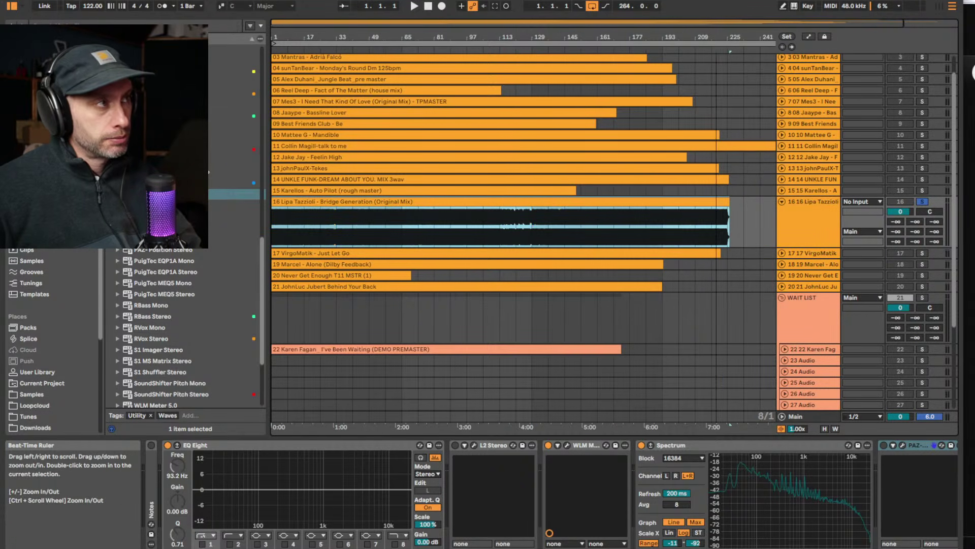
{"action": "mouse_move", "coordinate": [730, 51]}
{"action": "left_mouse_down"}
{"action": "mouse_move", "coordinate": [748, 44]}
{"action": "mouse_move", "coordinate": [696, 45]}
{"action": "mouse_move", "coordinate": [739, 89]}
{"action": "mouse_move", "coordinate": [731, 30]}
{"action": "left_mouse_up"}
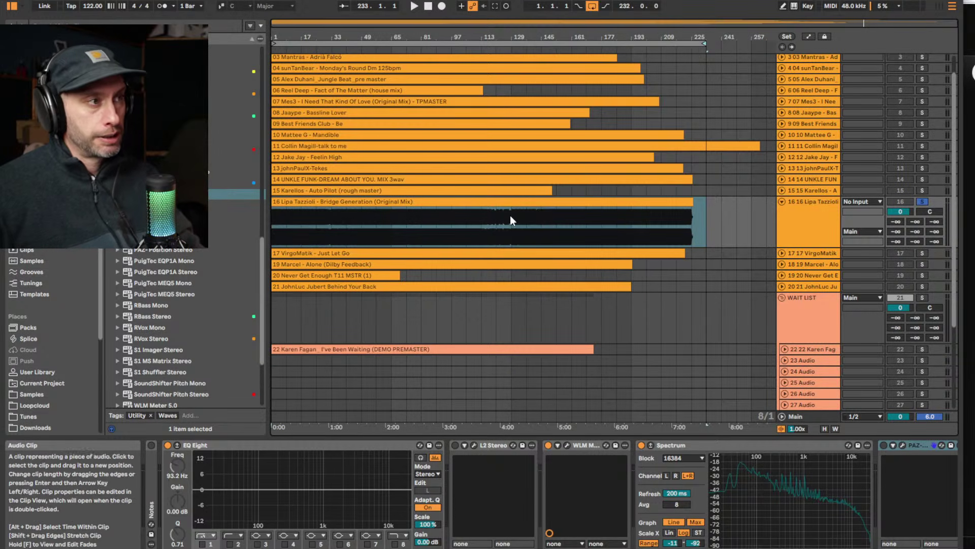
{"action": "left_click", "coordinate": [473, 237]}
{"action": "left_click_drag", "start_coordinate": [476, 231], "coordinate": [518, 227]}
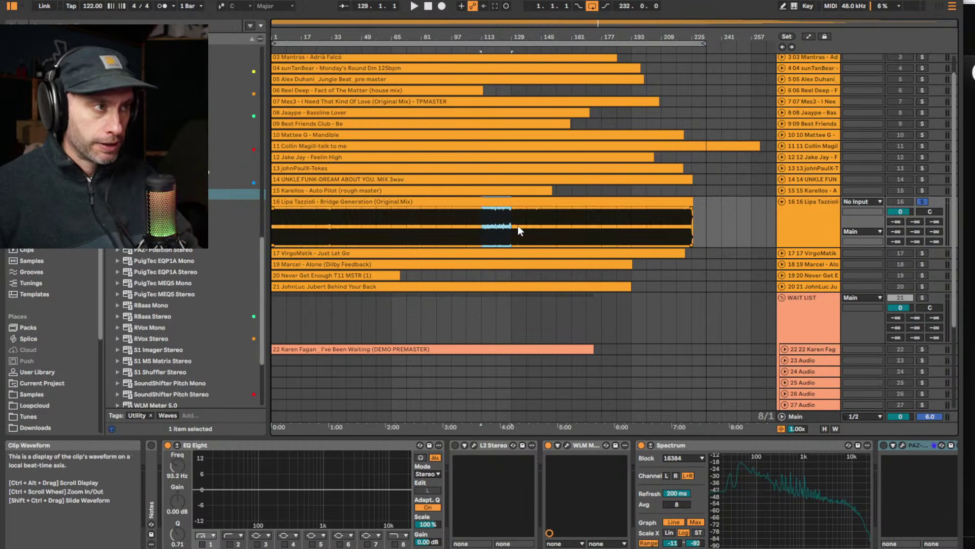
Highlight bars 113 to 145 and bars 117 to 145 of track 16's waveform to examine the change in dynamics
{"action": "left_click_drag", "start_coordinate": [512, 43], "coordinate": [513, 72]}
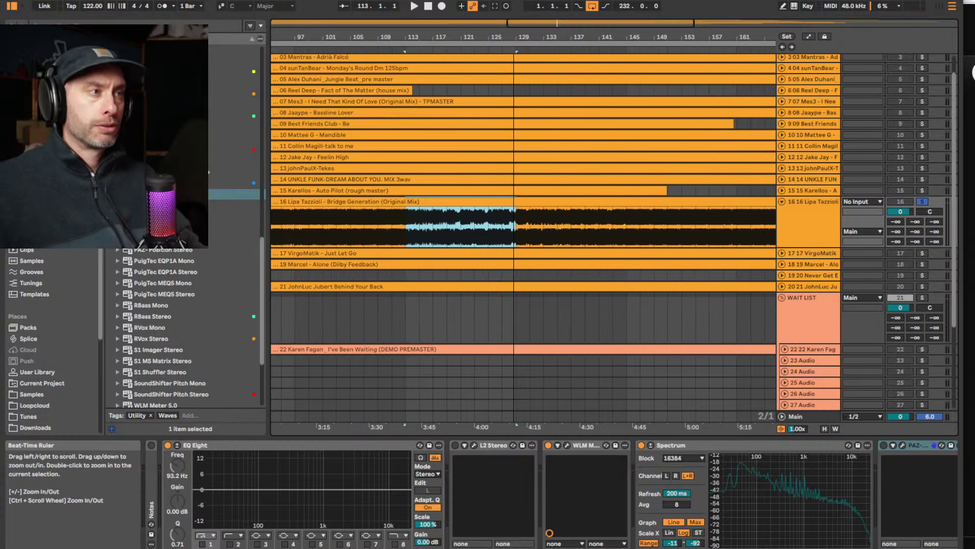
{"action": "left_click_drag", "start_coordinate": [426, 233], "coordinate": [578, 248]}
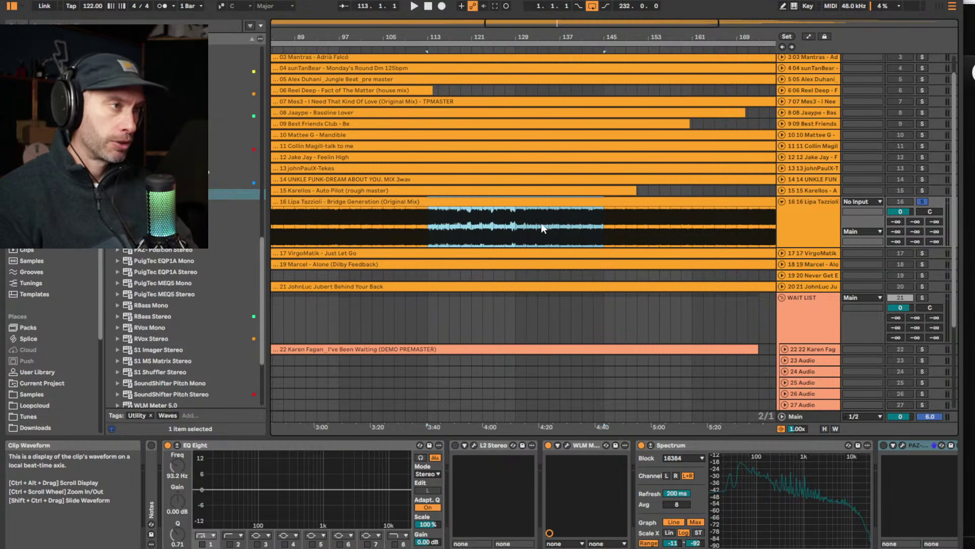
{"action": "left_click_drag", "start_coordinate": [446, 227], "coordinate": [580, 224]}
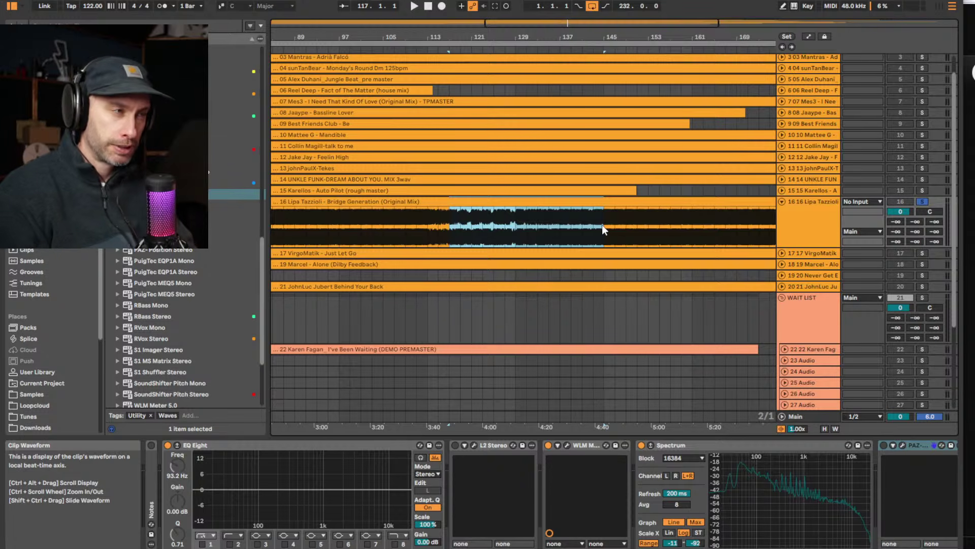
{"action": "left_click_drag", "start_coordinate": [564, 34], "coordinate": [564, 28]}
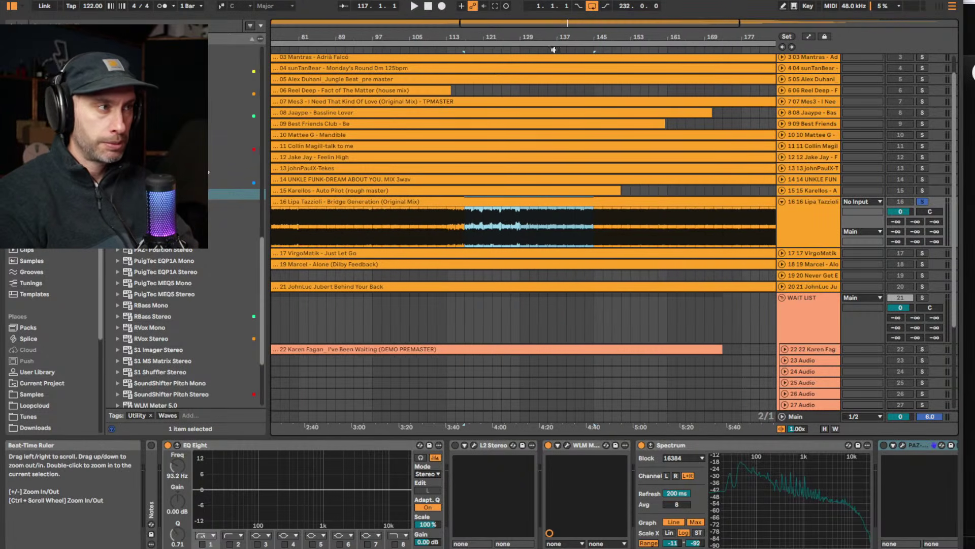
Audition track 16 briefly from bar 129, where the dense passage ends, and stop playback
{"action": "left_click", "coordinate": [519, 230]}
{"action": "key", "text": "space"}
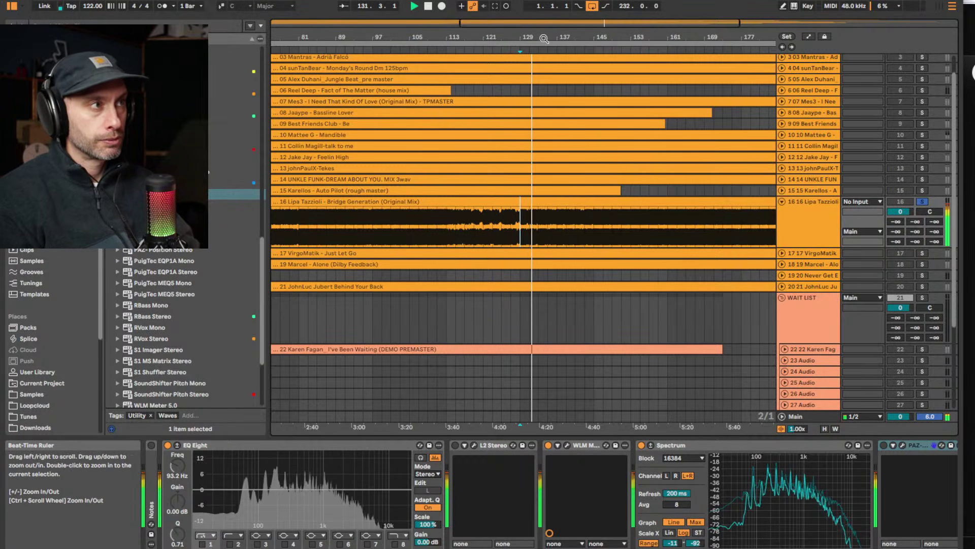
{"action": "left_click_drag", "start_coordinate": [541, 38], "coordinate": [542, 32]}
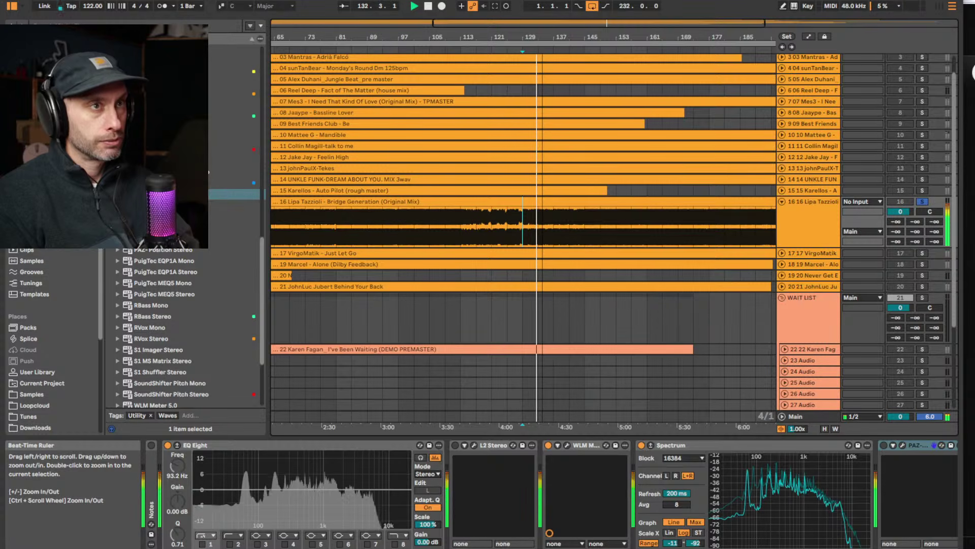
{"action": "left_click_drag", "start_coordinate": [460, 223], "coordinate": [507, 223]}
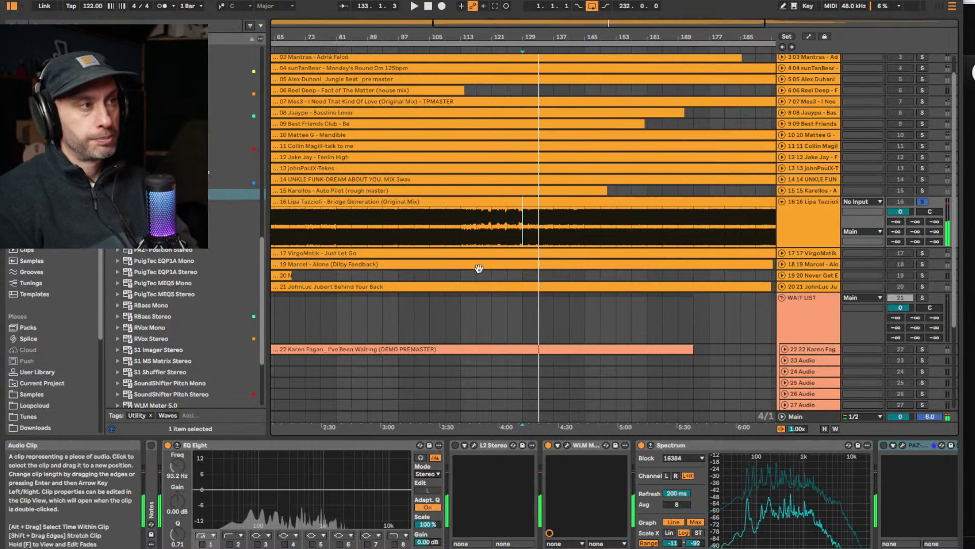
{"action": "key", "text": "space"}
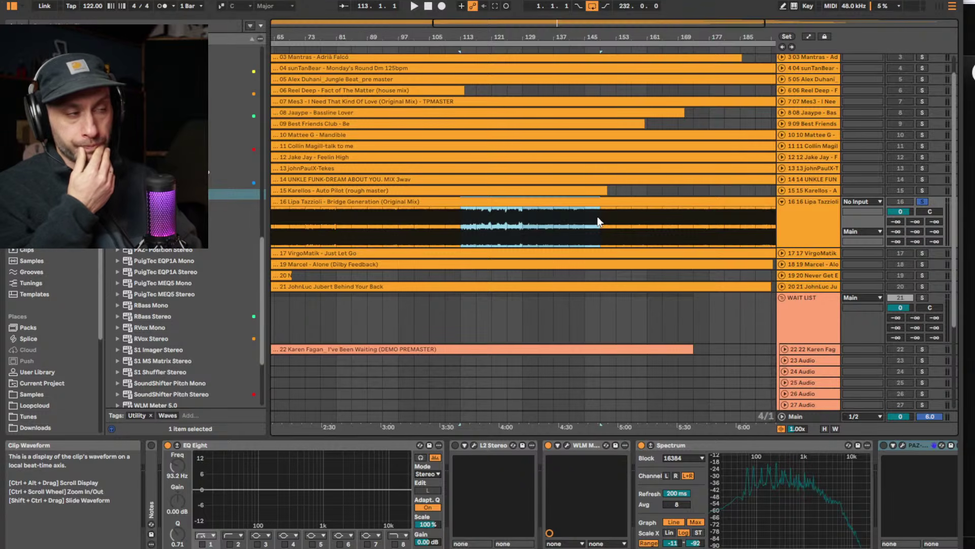
Compare track 16's waveform levels by highlighting bars 117 to 149, bars 113 to 149, and bars 129 to 149
{"action": "left_click_drag", "start_coordinate": [598, 218], "coordinate": [478, 224]}
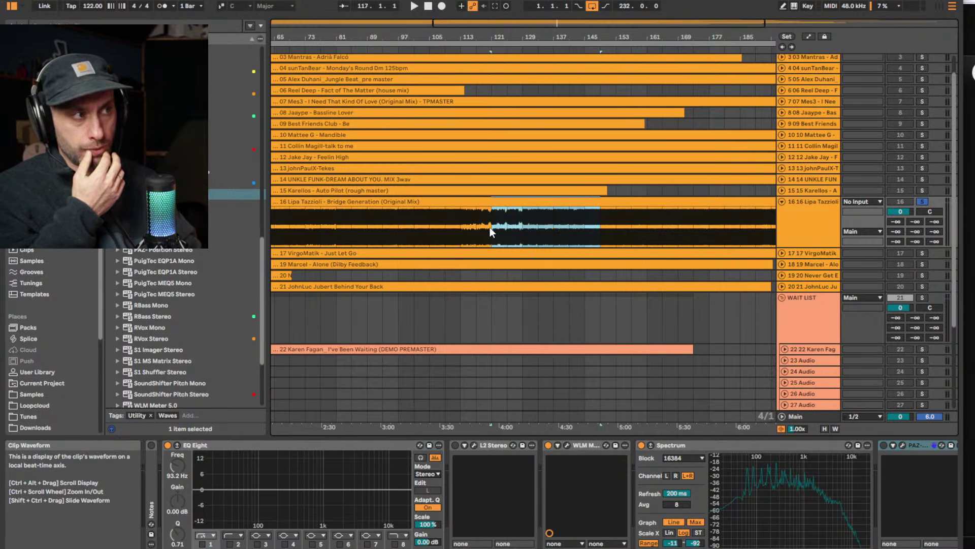
{"action": "left_click_drag", "start_coordinate": [607, 229], "coordinate": [465, 230]}
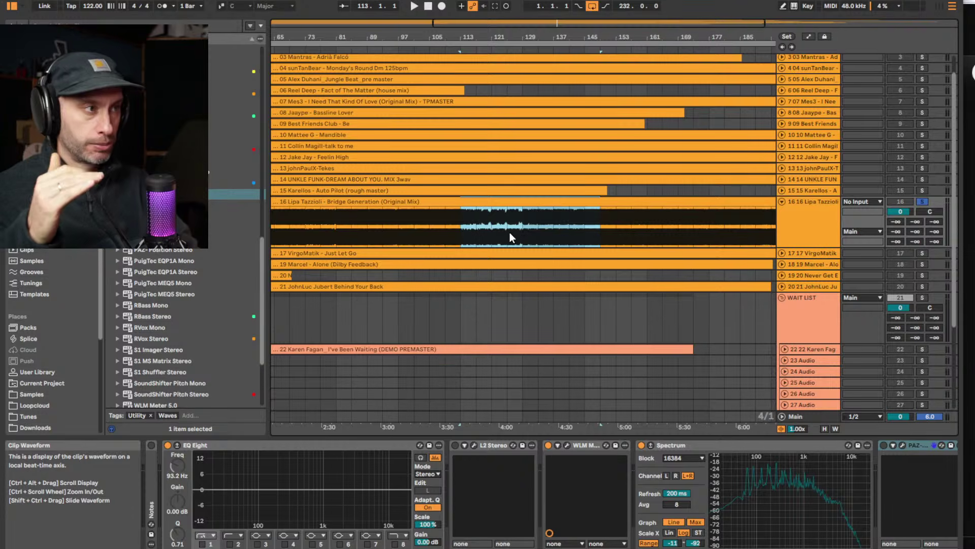
{"action": "left_click_drag", "start_coordinate": [523, 229], "coordinate": [599, 229]}
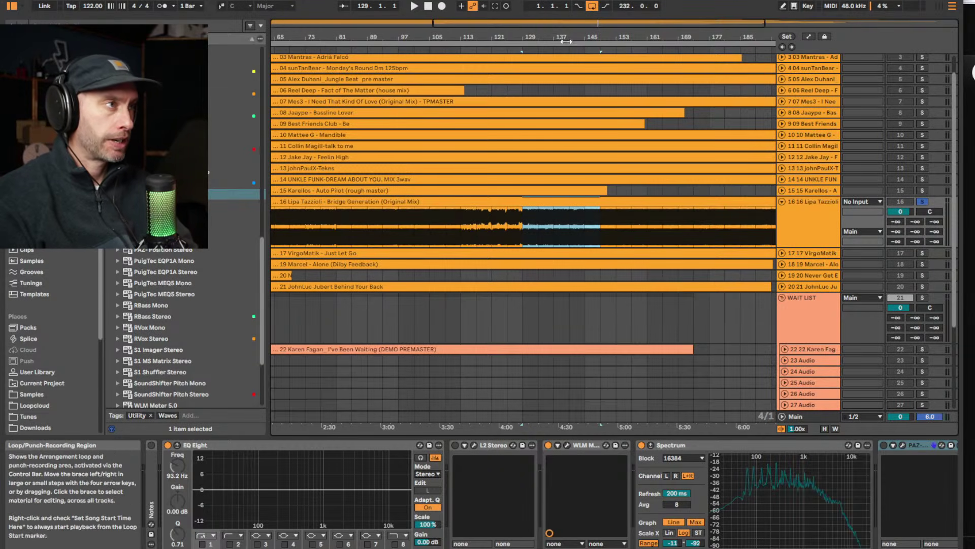
Mark the passages at bars 89–129 and 145–177 of the Bridge Generation clip, then select the whole clip to examine its waveform
{"action": "left_click_drag", "start_coordinate": [569, 38], "coordinate": [570, 53]}
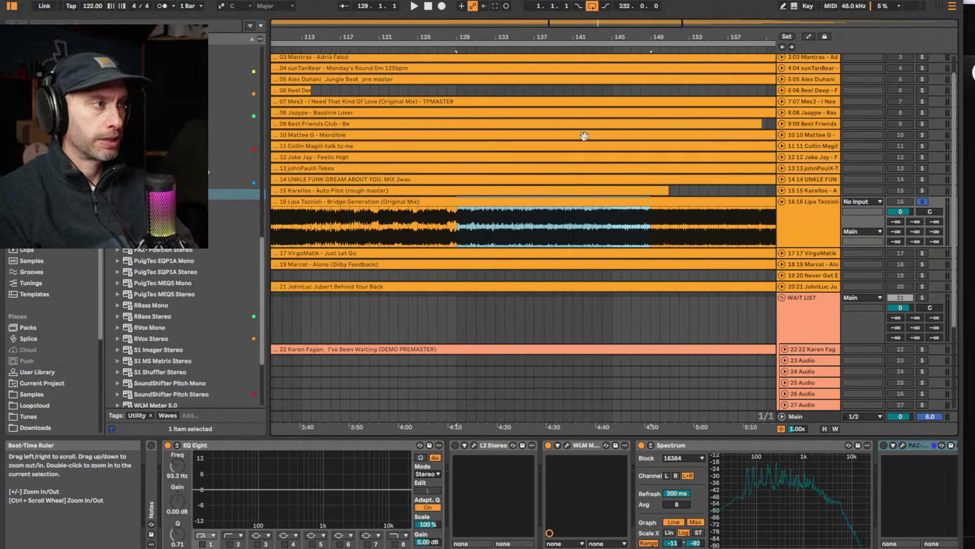
{"action": "left_click_drag", "start_coordinate": [492, 48], "coordinate": [492, 29]}
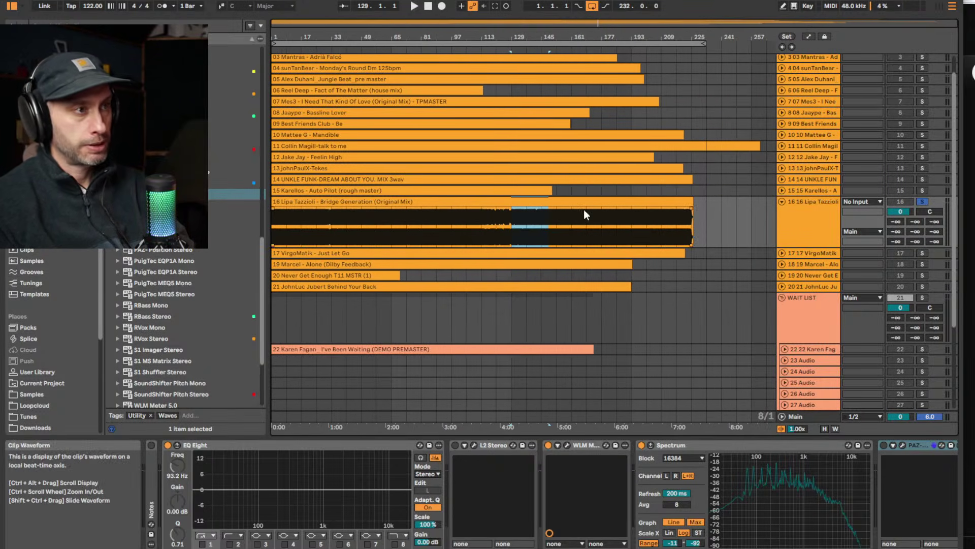
{"action": "left_click", "coordinate": [457, 227]}
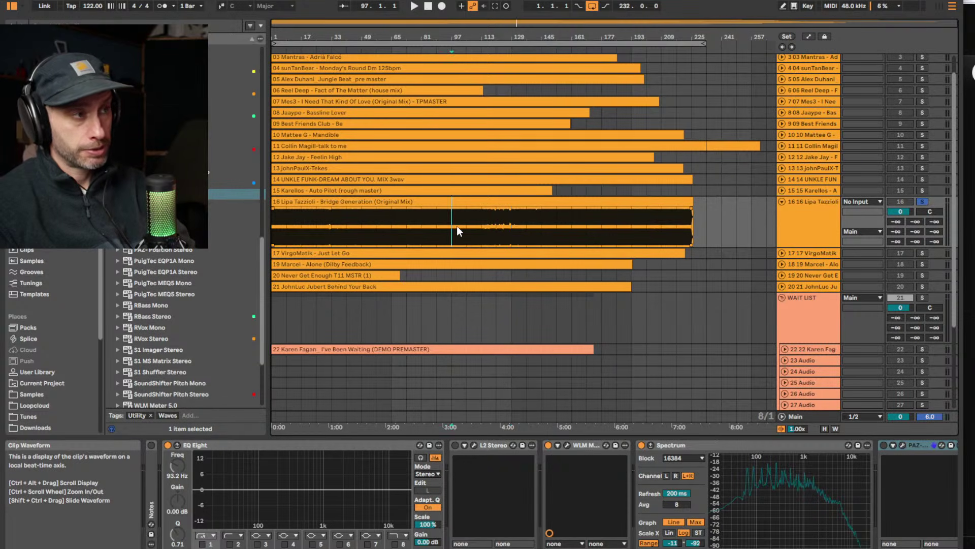
{"action": "left_click_drag", "start_coordinate": [458, 230], "coordinate": [435, 229]}
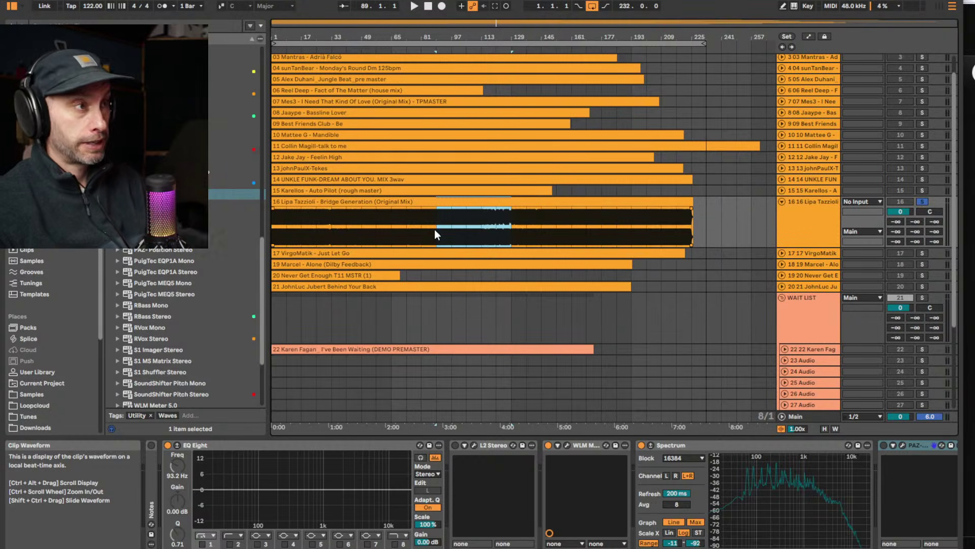
{"action": "left_click", "coordinate": [407, 228]}
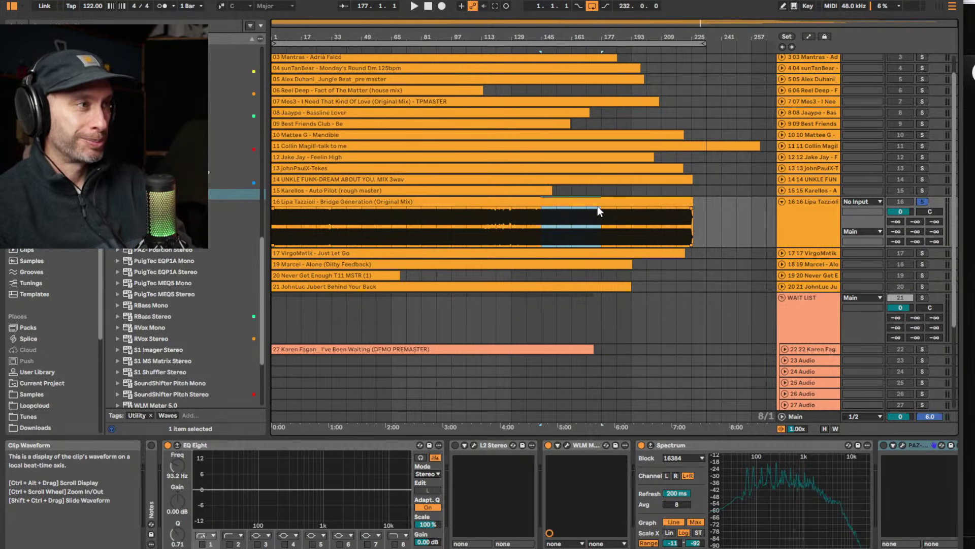
{"action": "left_click_drag", "start_coordinate": [598, 206], "coordinate": [537, 214]}
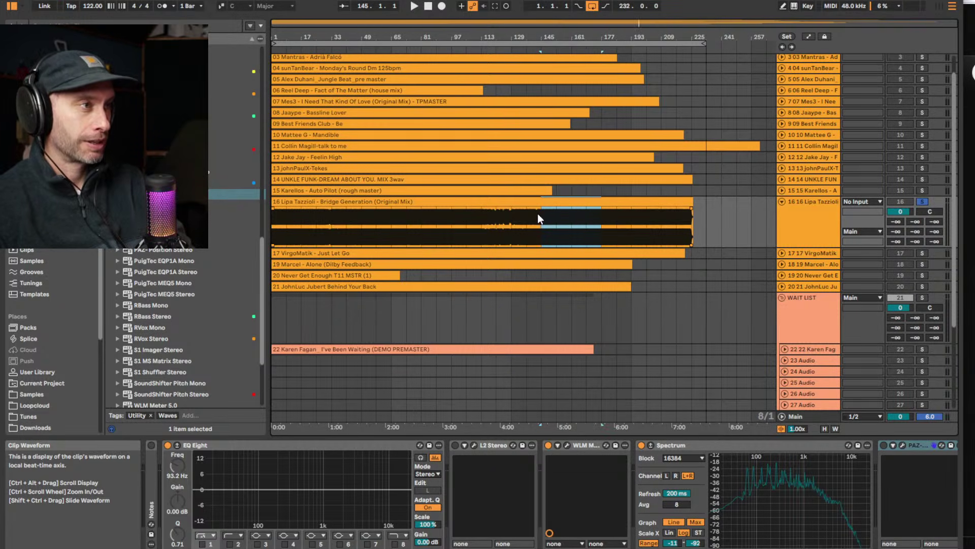
{"action": "left_click", "coordinate": [790, 202]}
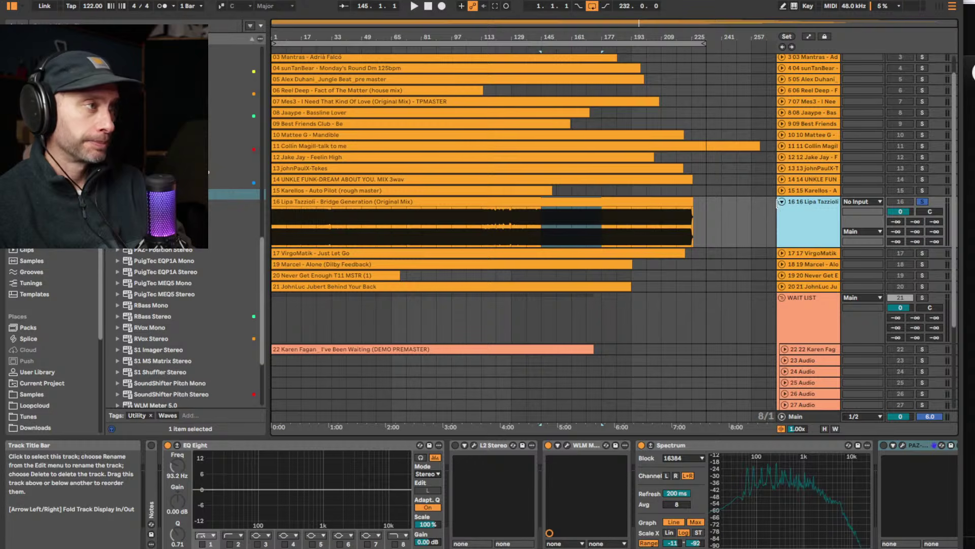
{"action": "left_click", "coordinate": [389, 201]}
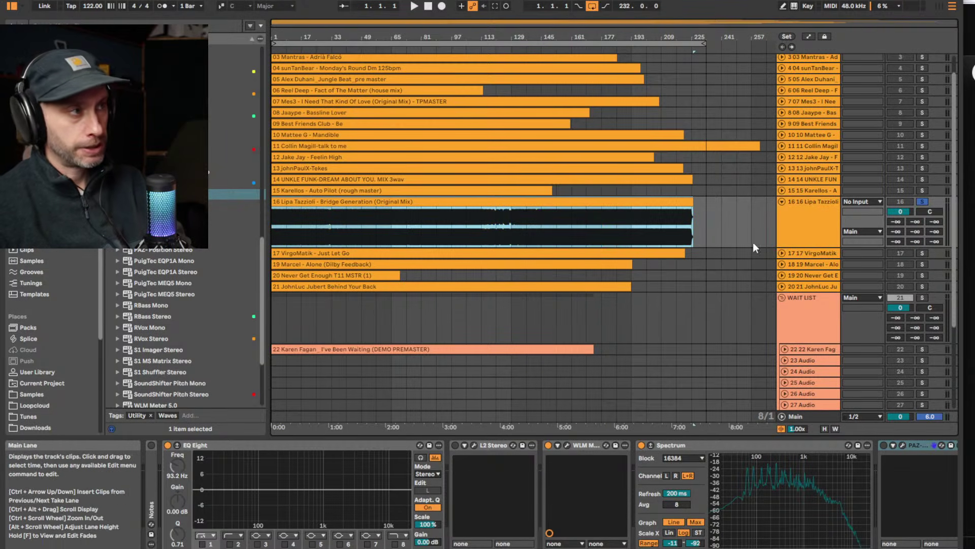
Fold the Bridge Generation track, then solo and unfold track 17, Just Let Go
{"action": "left_click", "coordinate": [801, 205]}
{"action": "left_click", "coordinate": [782, 200]}
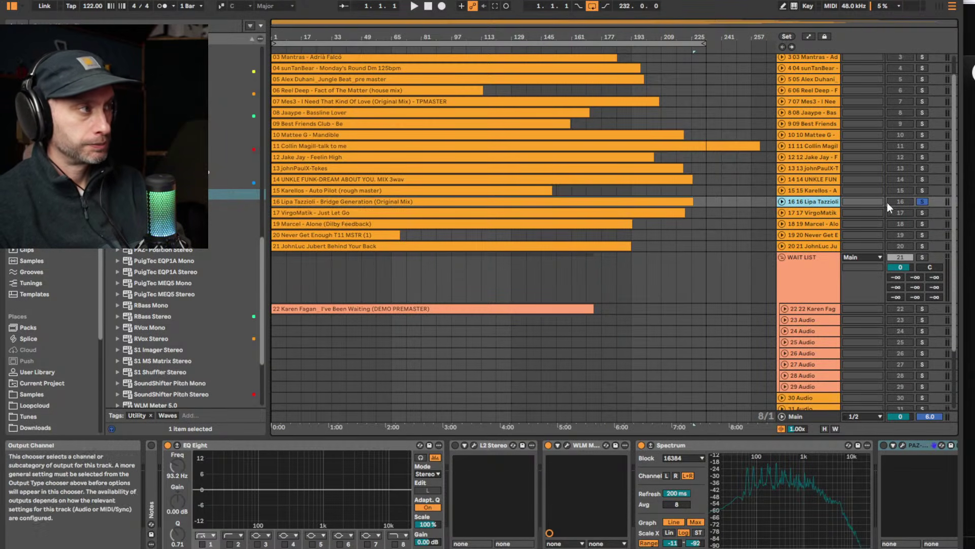
{"action": "left_click", "coordinate": [918, 213]}
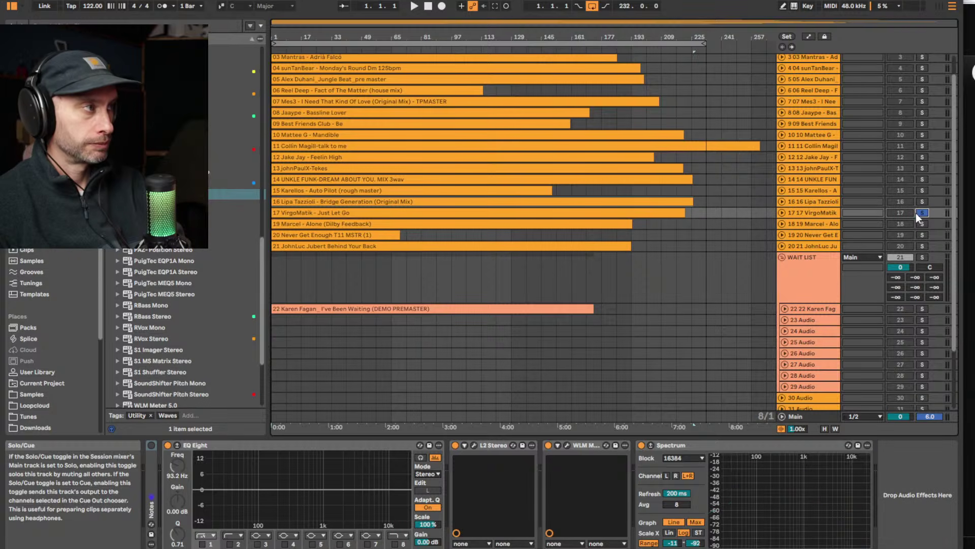
{"action": "left_click", "coordinate": [784, 212]}
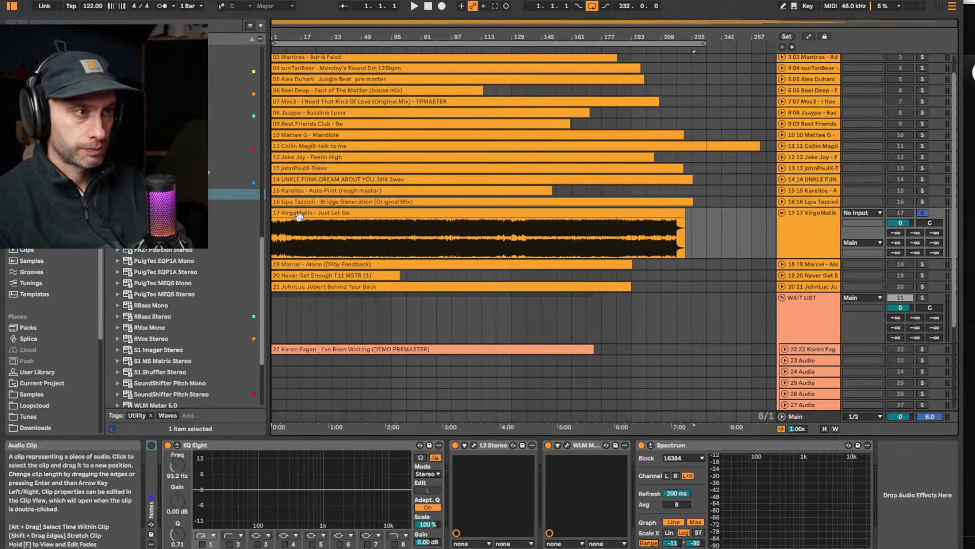
Play the Just Let Go clip from its start, then mark bar 4 in its waveform
{"action": "left_click", "coordinate": [316, 217]}
{"action": "key", "text": "space"}
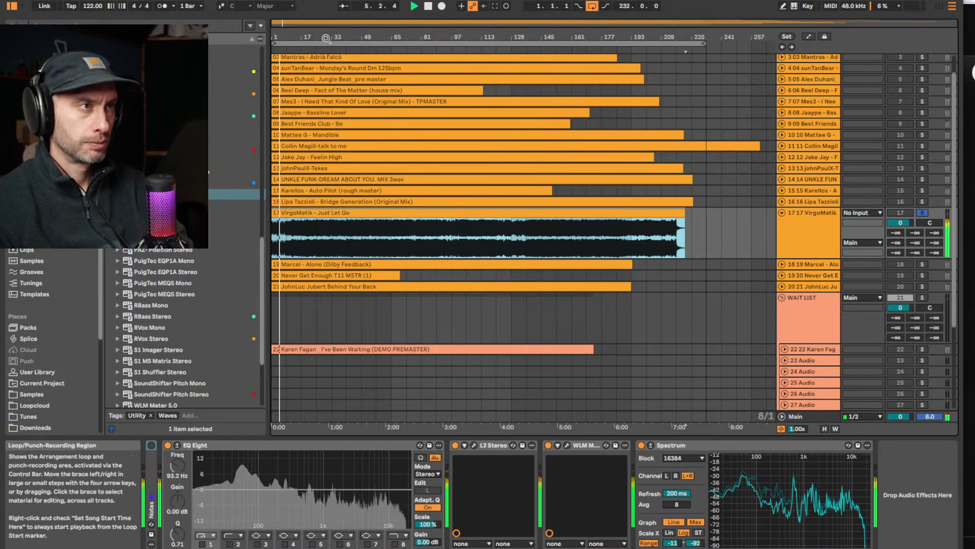
{"action": "left_click_drag", "start_coordinate": [326, 38], "coordinate": [327, 122]}
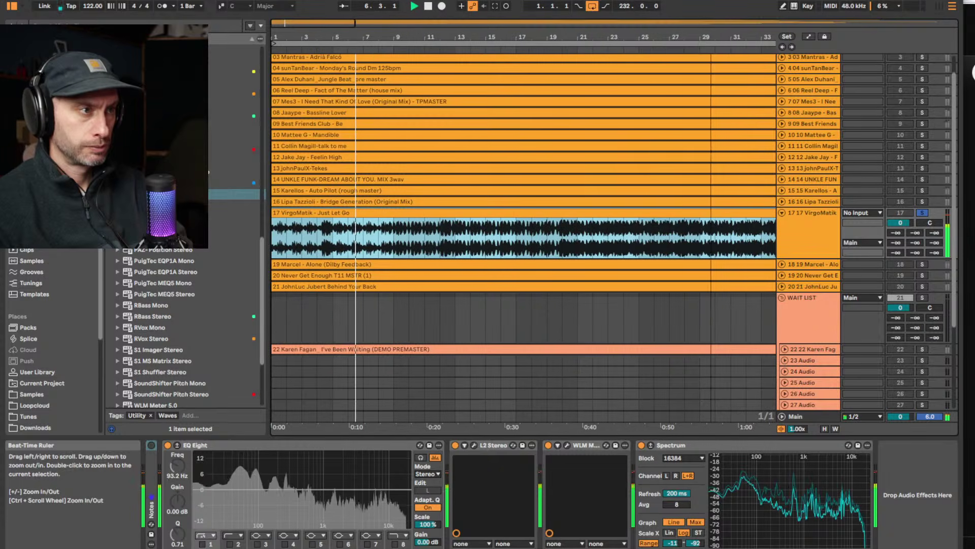
{"action": "key", "text": "space"}
{"action": "left_click_drag", "start_coordinate": [318, 234], "coordinate": [334, 233]}
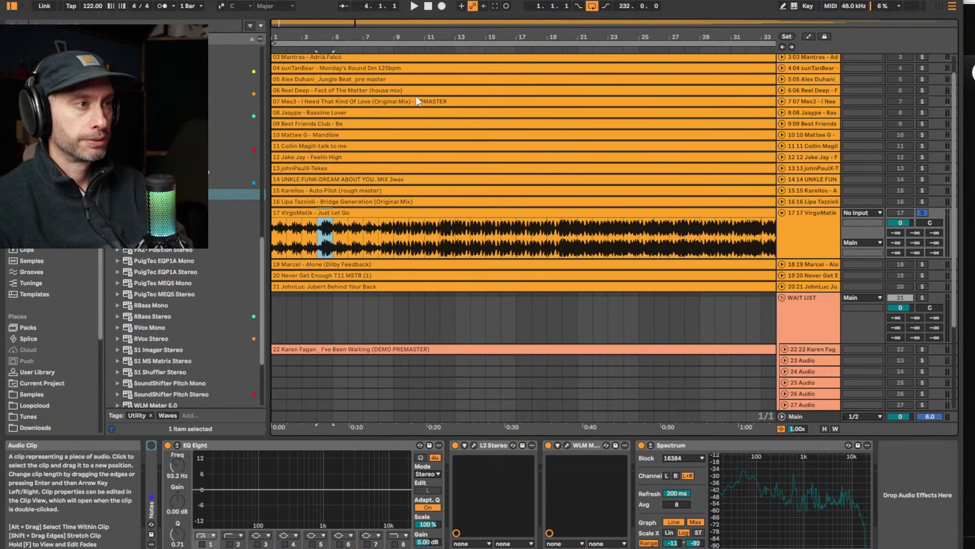
Audition successive passages of the Just Let Go clip from bars 8, 12, 17 and 25
{"action": "left_click", "coordinate": [378, 236]}
{"action": "key", "text": "space"}
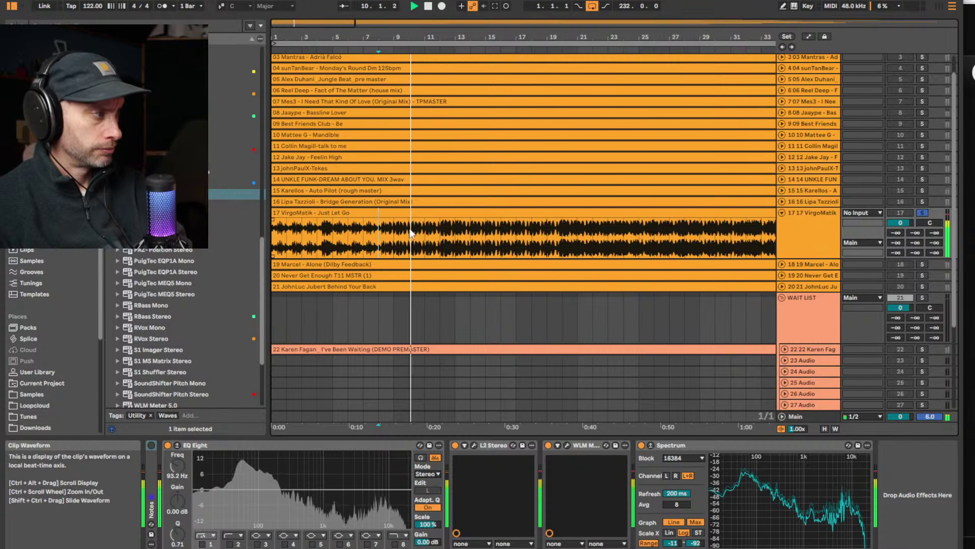
{"action": "left_click", "coordinate": [440, 236]}
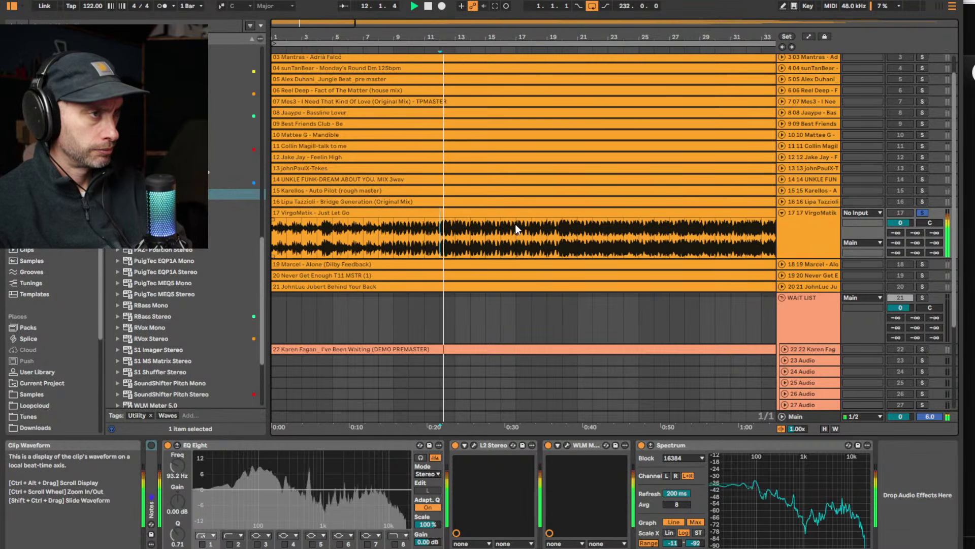
{"action": "left_click", "coordinate": [516, 236]}
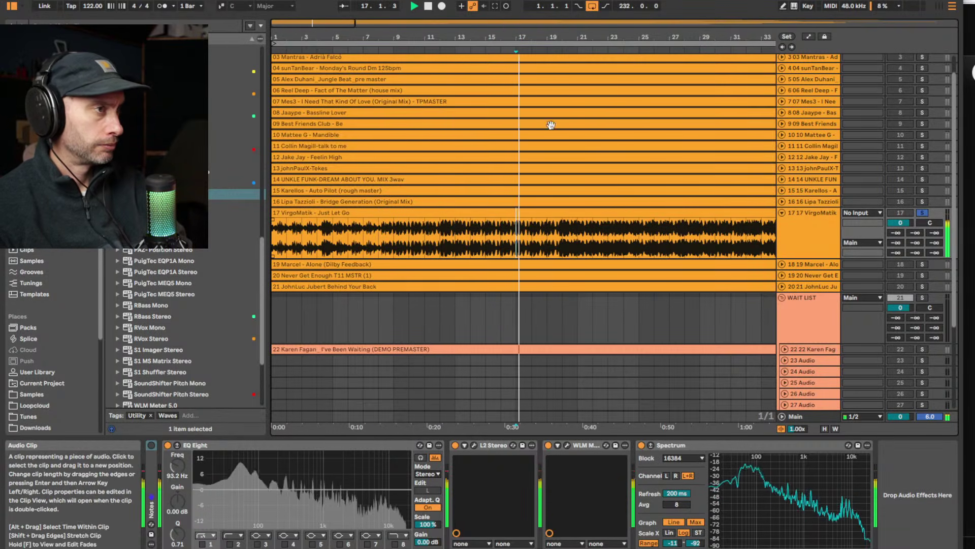
{"action": "mouse_move", "coordinate": [516, 32]}
{"action": "left_mouse_down"}
{"action": "mouse_move", "coordinate": [498, 3]}
{"action": "mouse_move", "coordinate": [500, 29]}
{"action": "left_mouse_up"}
{"action": "key", "text": "space"}
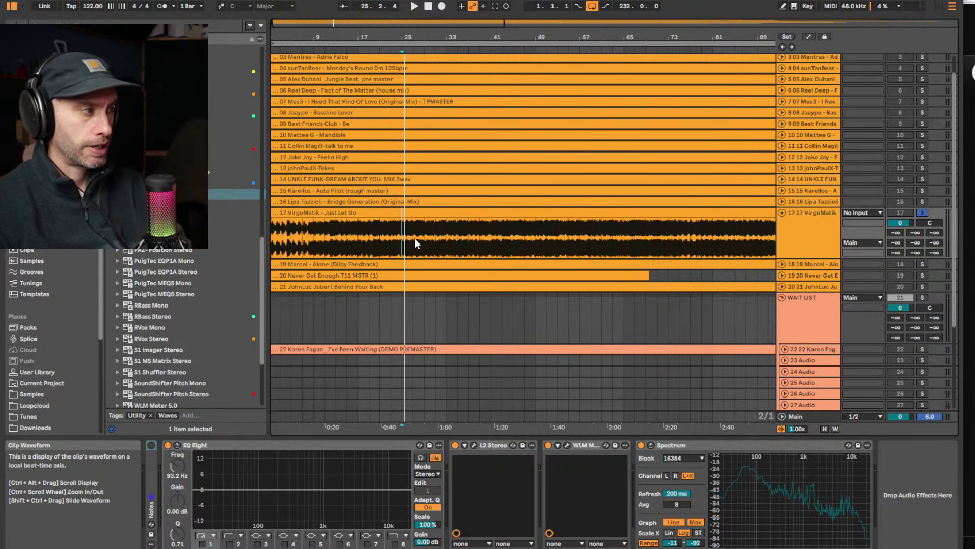
{"action": "key", "text": "space"}
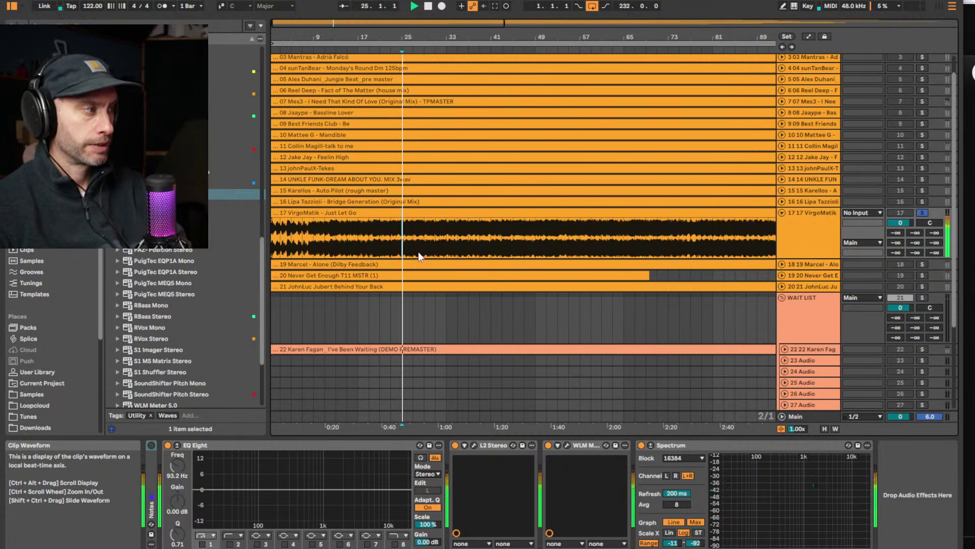
{"action": "left_click", "coordinate": [435, 236]}
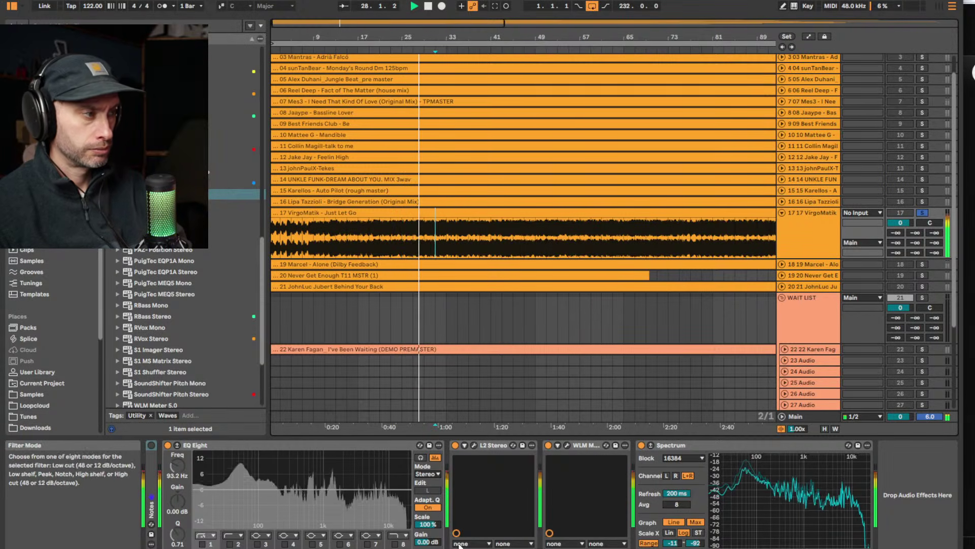
Enable EQ Eight band 7 and cut about 3.4 dB at about 8.8 kHz while the clip plays
{"action": "left_click", "coordinate": [368, 544]}
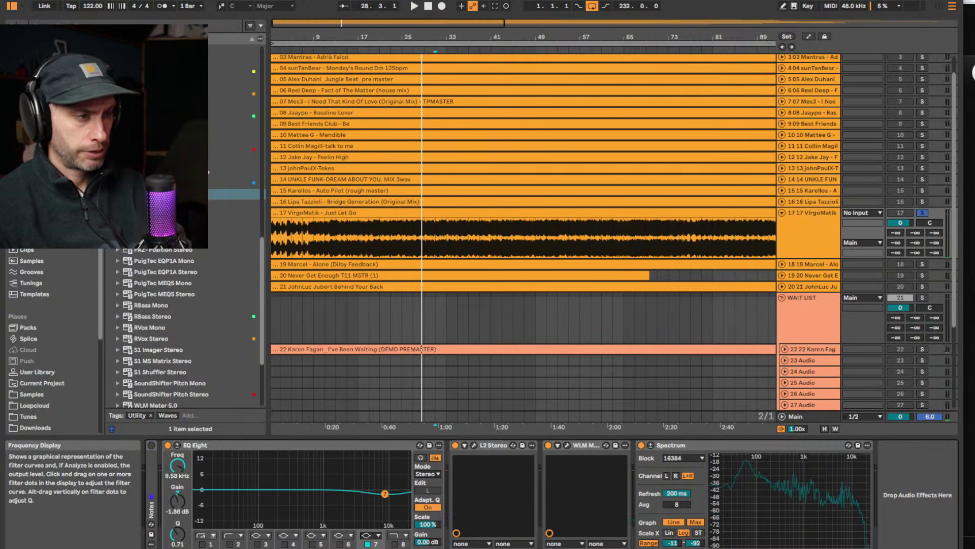
{"action": "key", "text": "space"}
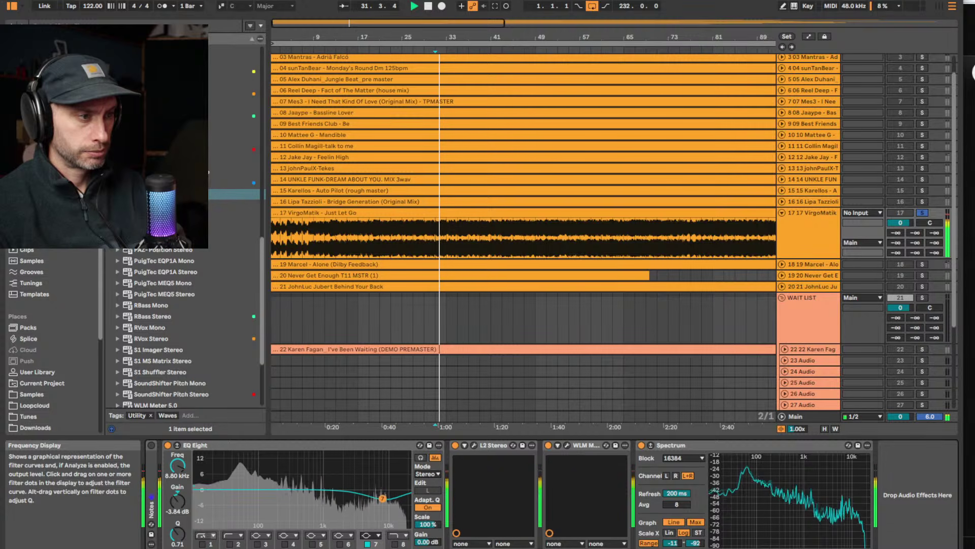
{"action": "left_click_drag", "start_coordinate": [382, 503], "coordinate": [383, 496]}
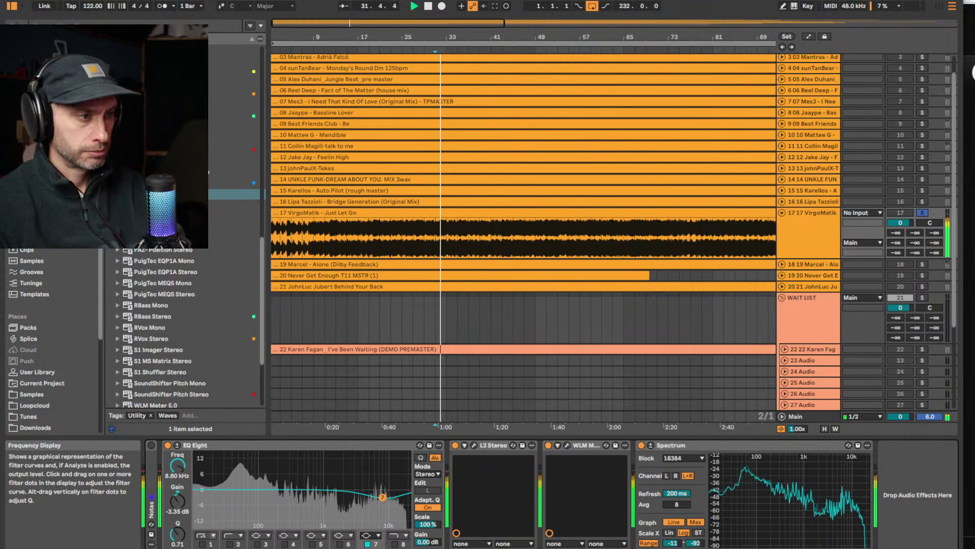
Enable EQ Eight band 5 and boost 174 Hz by about 6.3 dB during playback
{"action": "left_click", "coordinate": [312, 544]}
{"action": "key", "text": "space"}
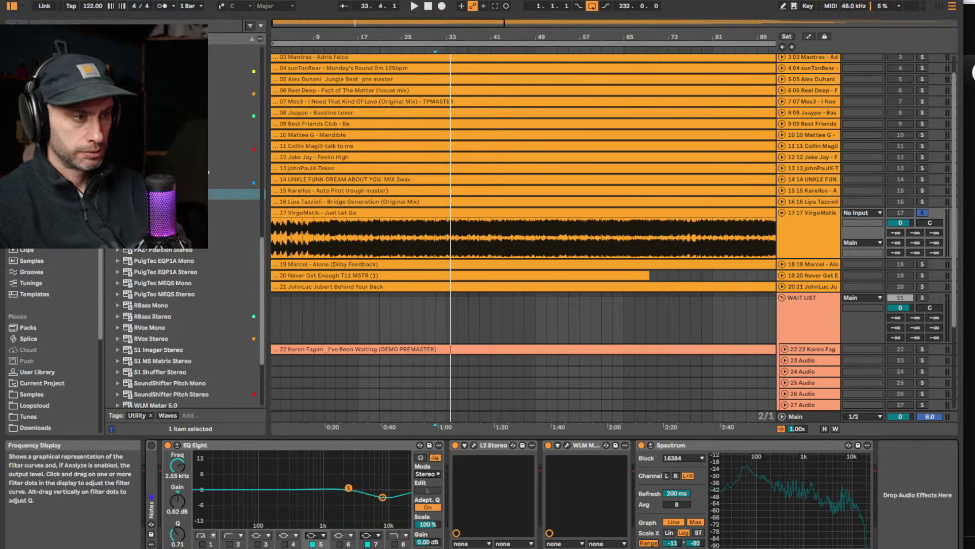
{"action": "key", "text": "space"}
{"action": "left_click_drag", "start_coordinate": [263, 478], "coordinate": [275, 474]}
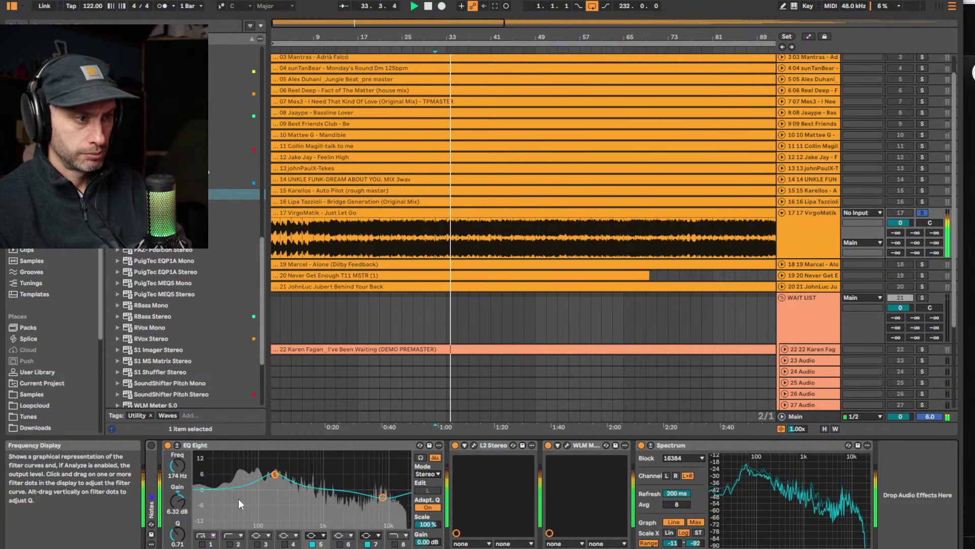
{"action": "key", "text": "space"}
Enable the low-cut filter on EQ Eight band 2 and set it to about 27 Hz during playback
{"action": "left_click", "coordinate": [229, 544]}
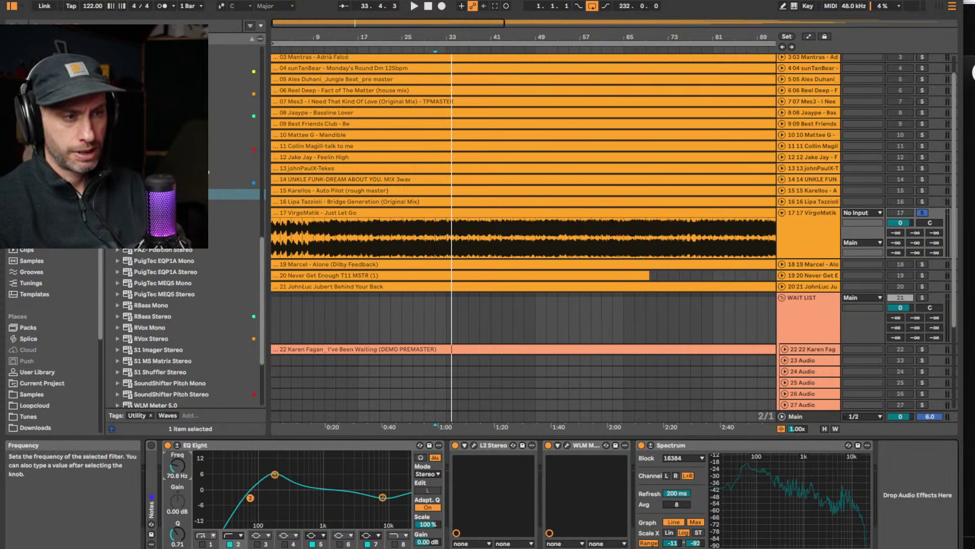
{"action": "key", "text": "space"}
{"action": "left_click_drag", "start_coordinate": [224, 498], "coordinate": [223, 492]}
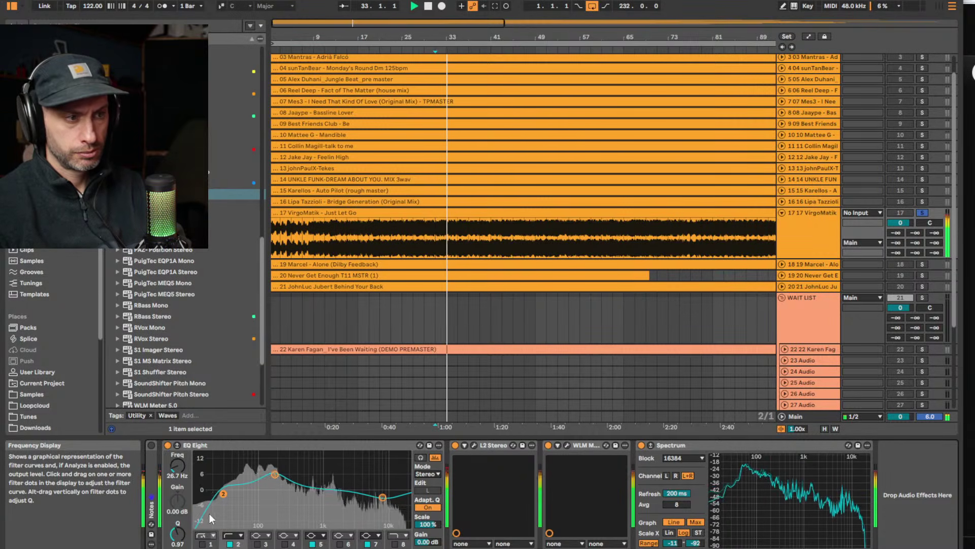
Bypass EQ Eight and audition the unprocessed Just Let Go clip from bars 47 and 65 onward
{"action": "left_click", "coordinate": [168, 445]}
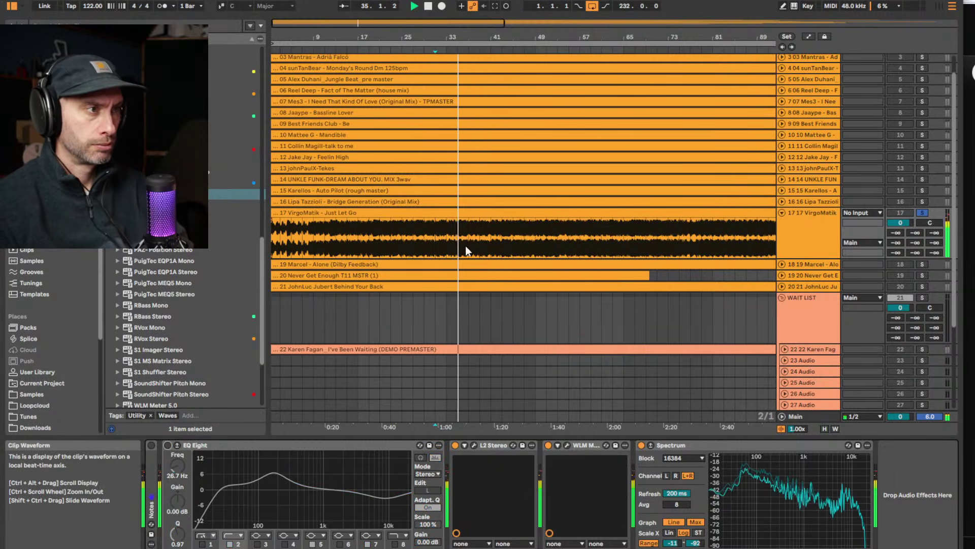
{"action": "left_click", "coordinate": [524, 235]}
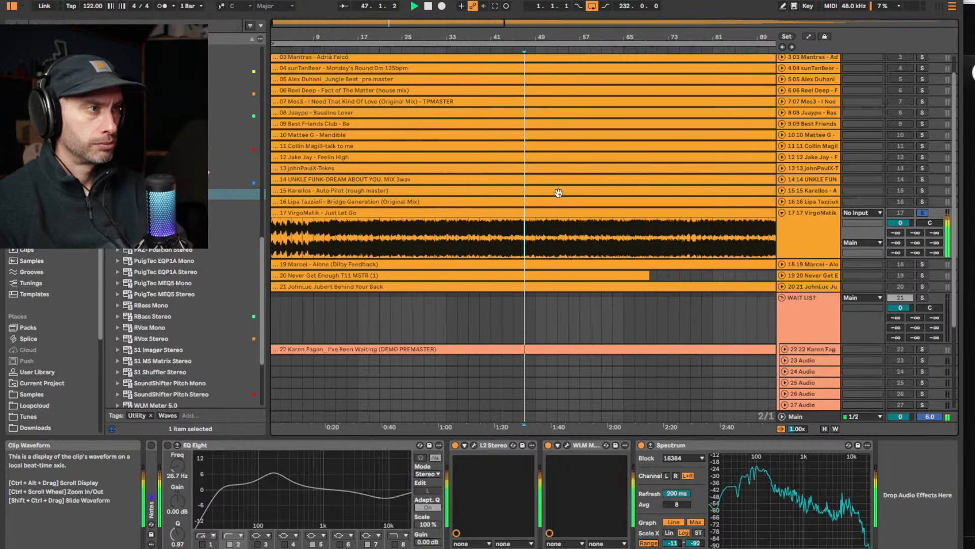
{"action": "key", "text": "minus"}
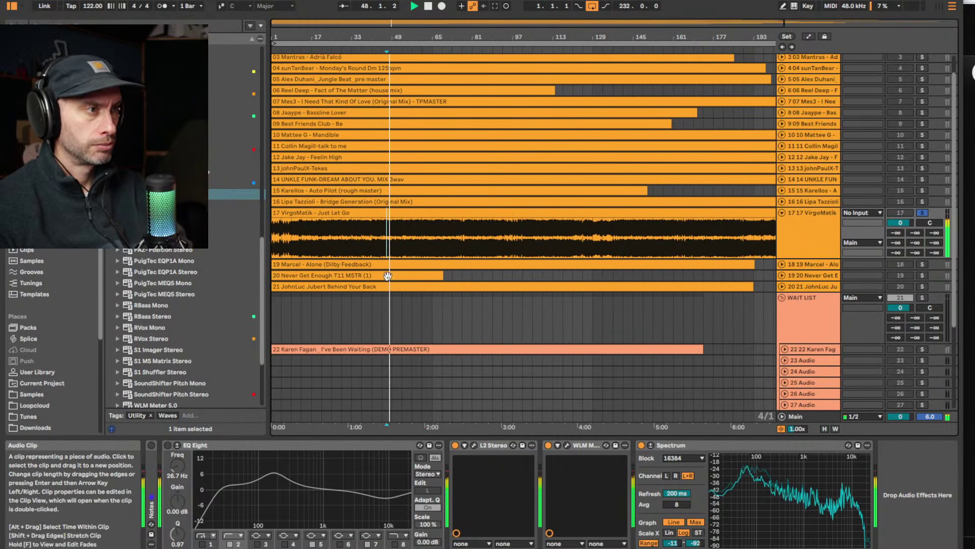
{"action": "left_click", "coordinate": [428, 241]}
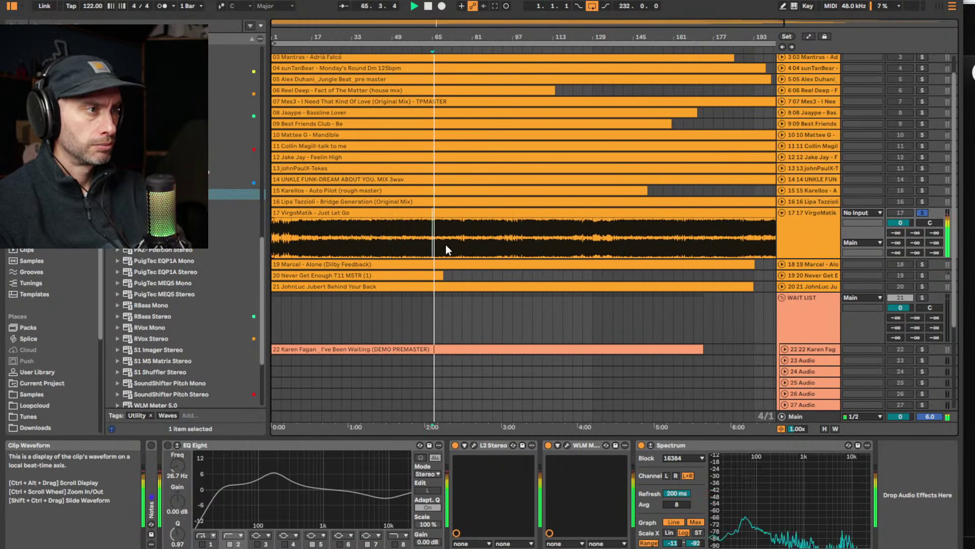
{"action": "left_click_drag", "start_coordinate": [447, 36], "coordinate": [414, 243]}
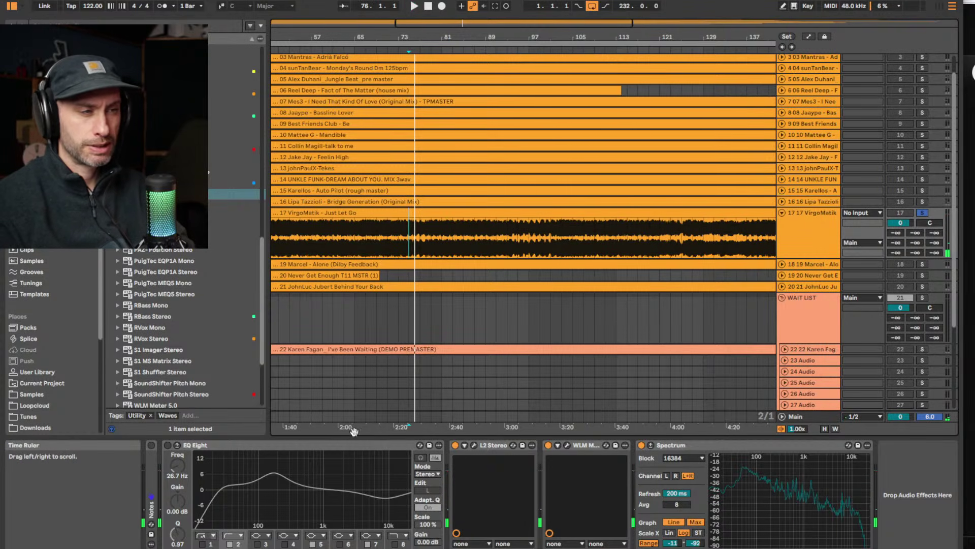
Reset EQ Eight to its default preset and select the passage starting at bar 77 of the Just Let Go clip
{"action": "left_click", "coordinate": [415, 445]}
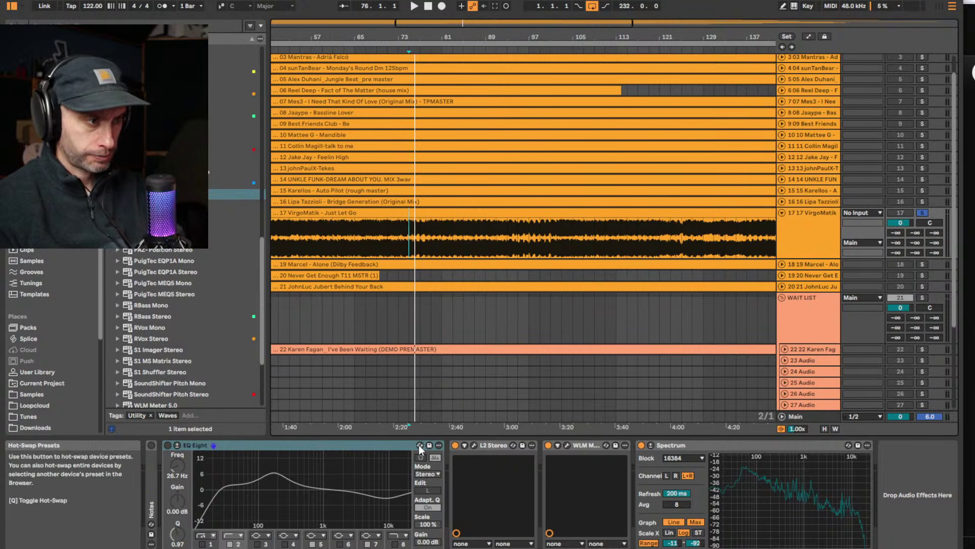
{"action": "left_click", "coordinate": [419, 445]}
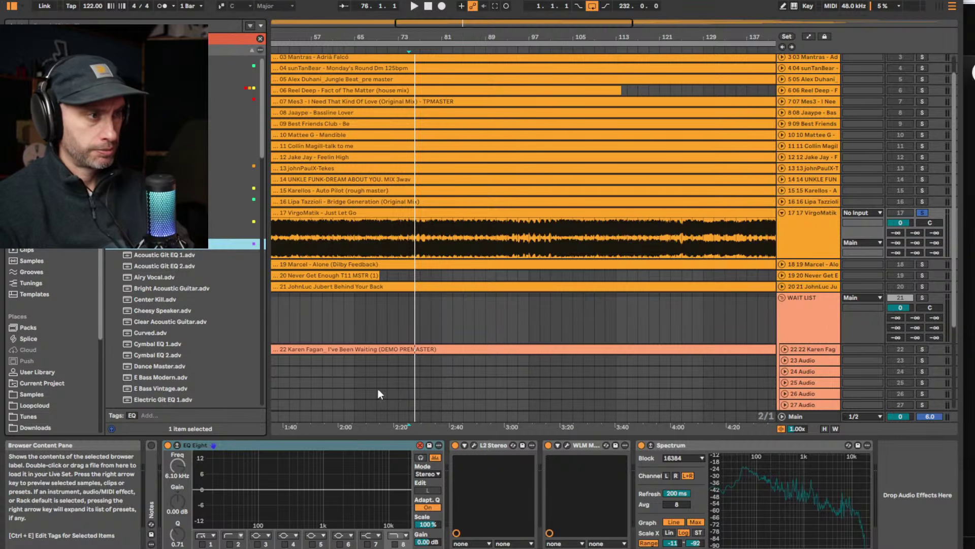
{"action": "left_click", "coordinate": [425, 243]}
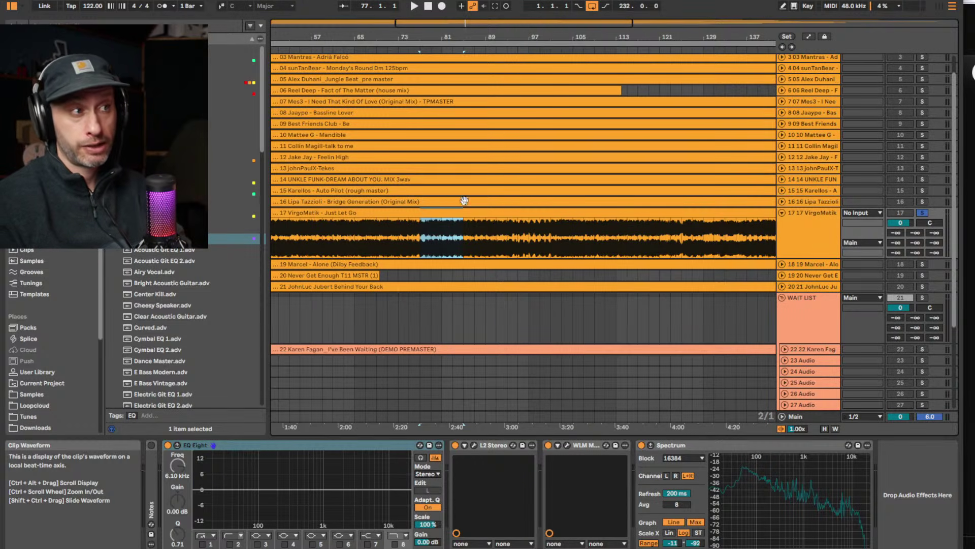
Audition the Just Let Go clip from around bars 81 and 92 onward
{"action": "left_click", "coordinate": [447, 50]}
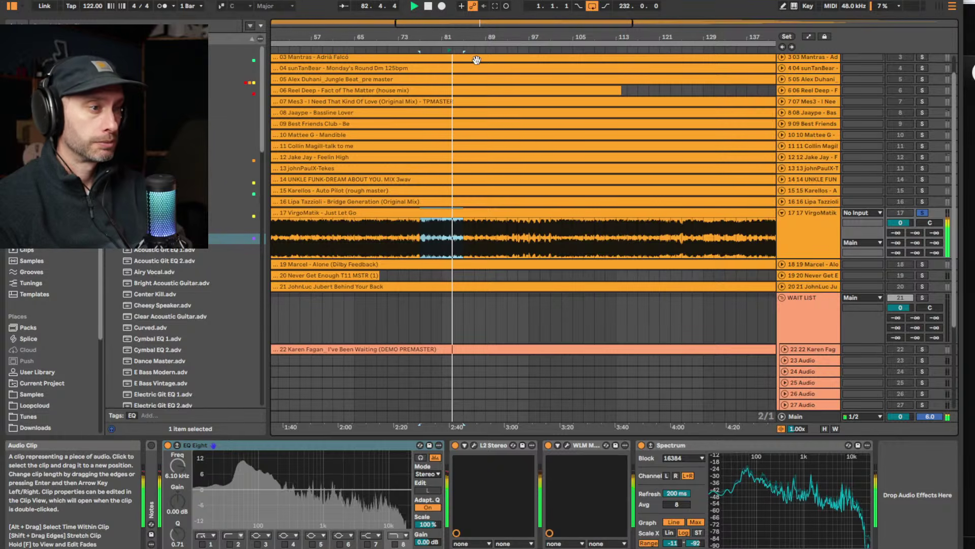
{"action": "key", "text": "space"}
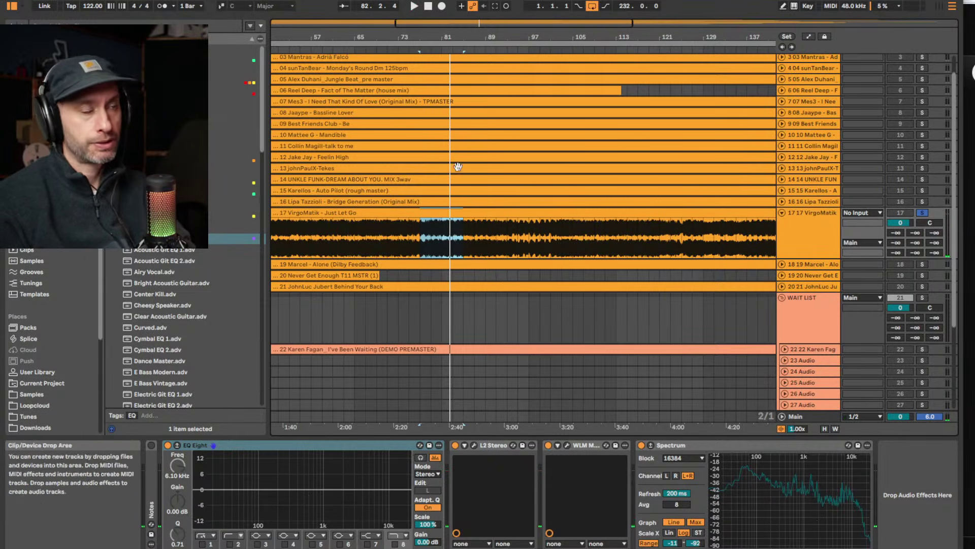
{"action": "left_click_drag", "start_coordinate": [505, 38], "coordinate": [506, 24]}
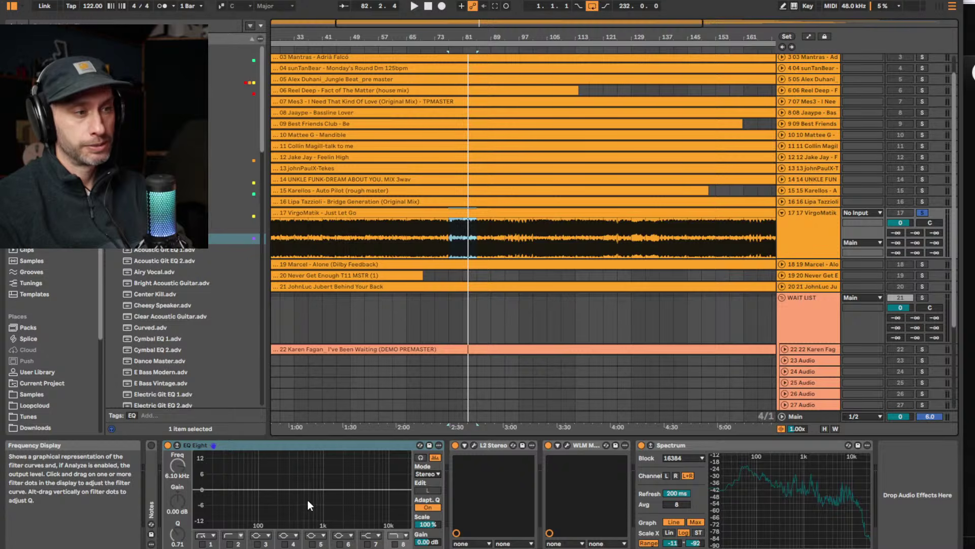
{"action": "left_click", "coordinate": [506, 48]}
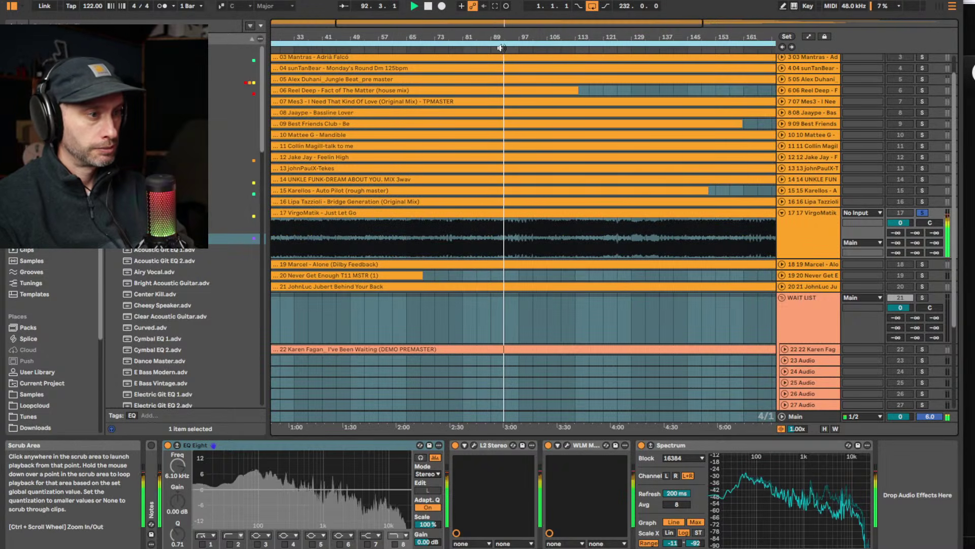
{"action": "left_click", "coordinate": [519, 48]}
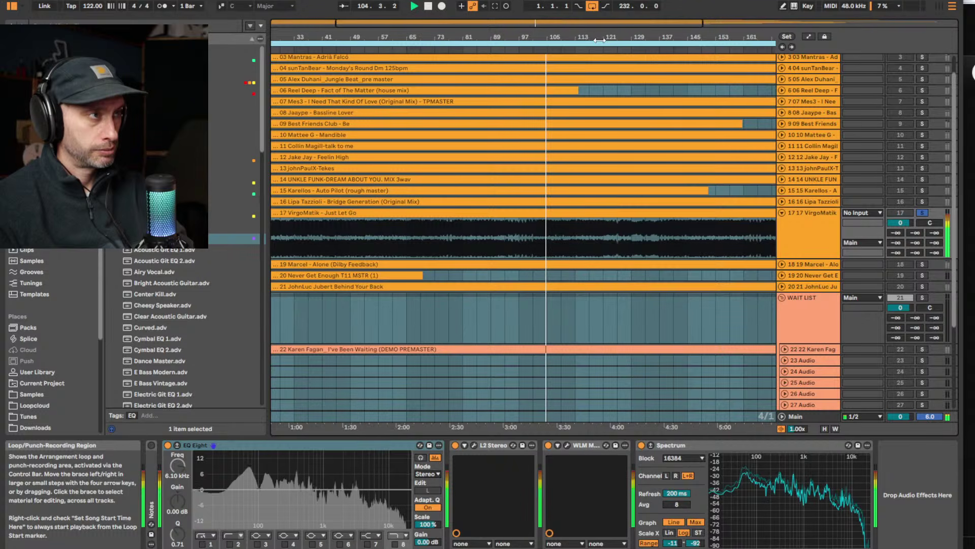
{"action": "key", "text": "minus"}
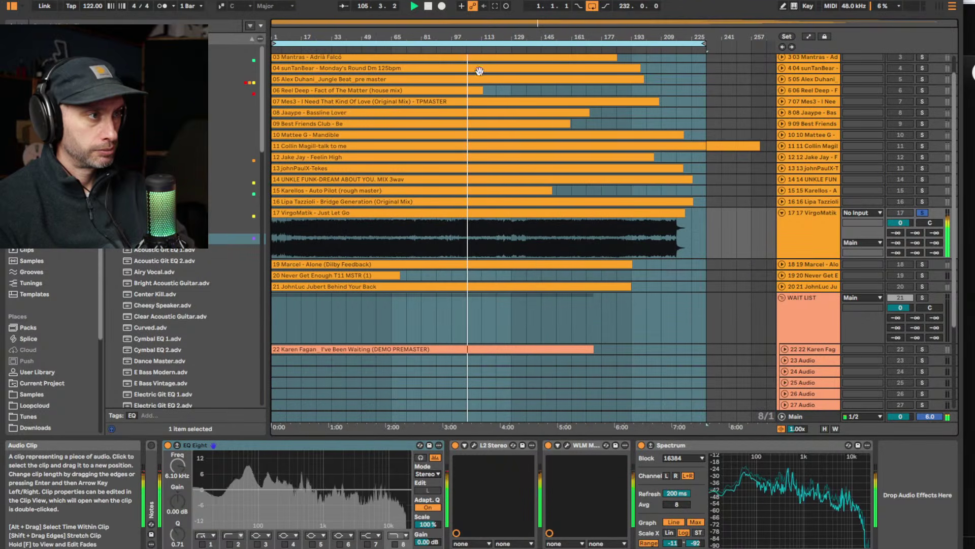
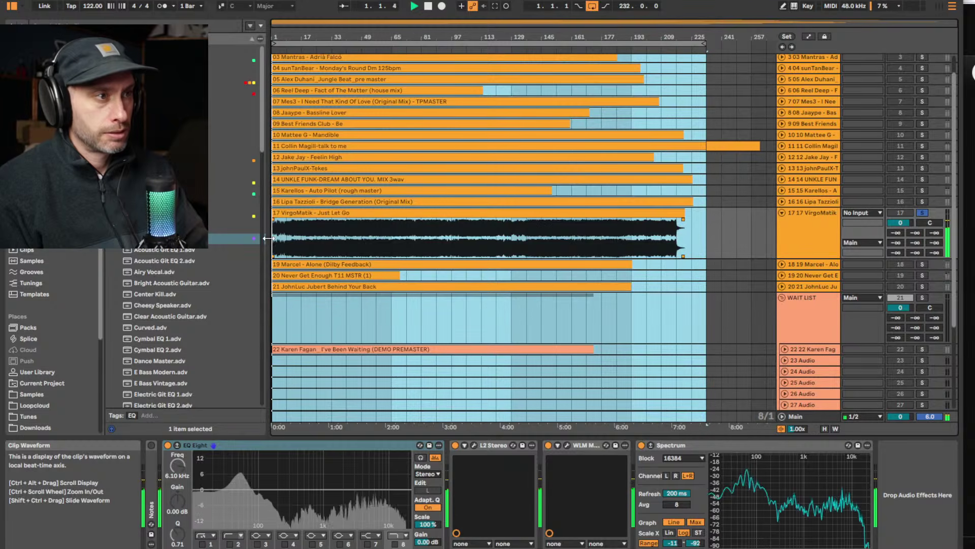
Spot-check the Just Let Go clip around bars 25, 49, 137, 177 and 193, and stop playback
{"action": "left_click", "coordinate": [302, 238]}
{"action": "left_click", "coordinate": [363, 236]}
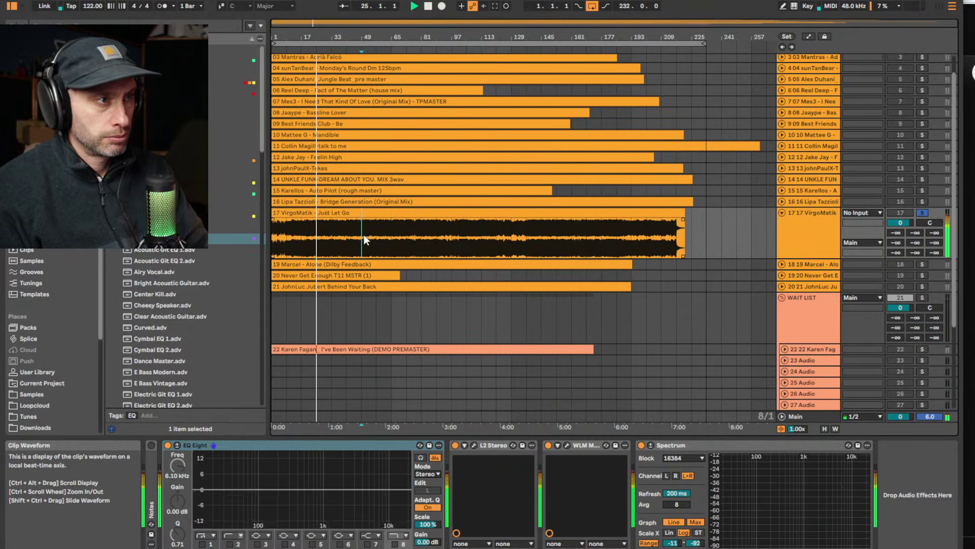
{"action": "left_click", "coordinate": [476, 237]}
{"action": "left_click", "coordinate": [526, 237]}
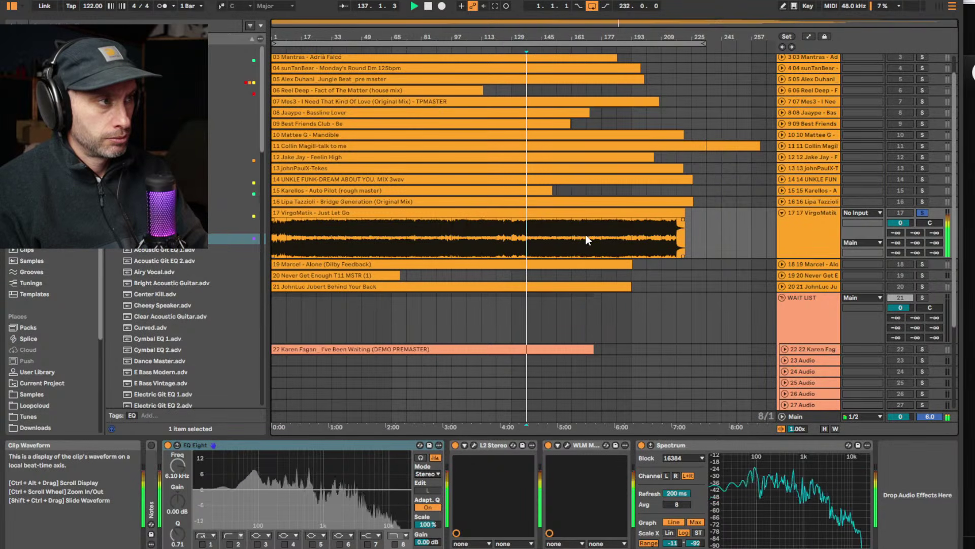
{"action": "left_click", "coordinate": [572, 236]}
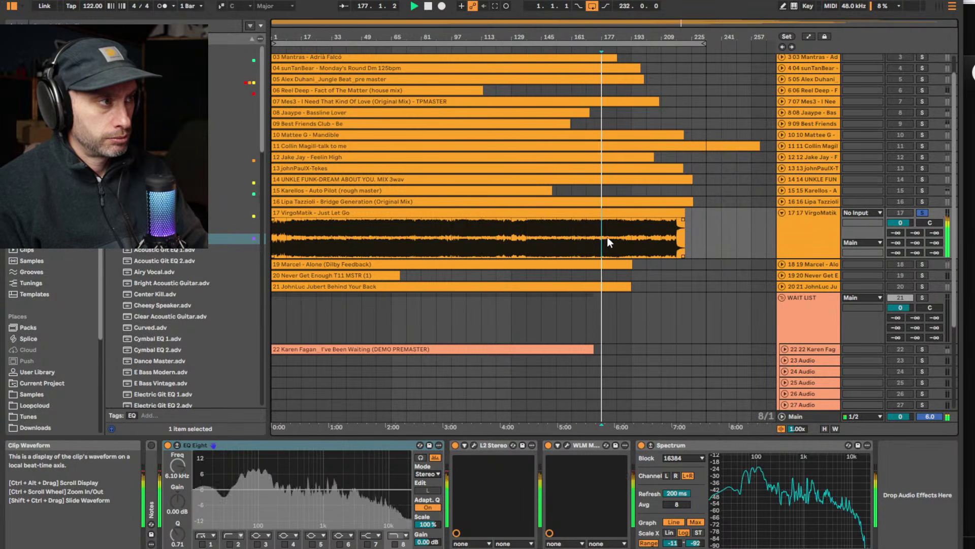
{"action": "left_click", "coordinate": [632, 236]}
{"action": "key", "text": "space"}
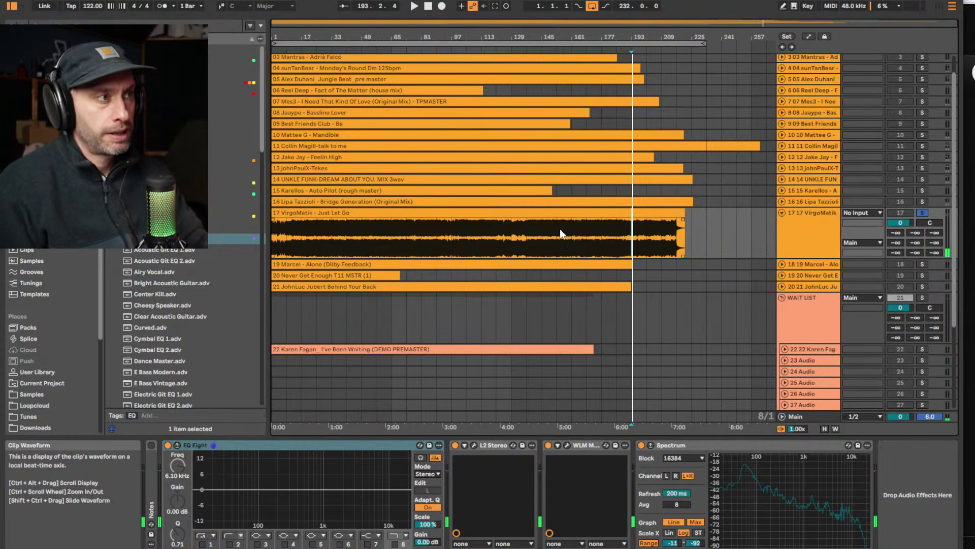
Highlight long passages of the Just Let Go waveform, including bars 25 to 177, 33 to 177 and 161 to 193
{"action": "left_click_drag", "start_coordinate": [559, 237], "coordinate": [394, 245]}
{"action": "left_click_drag", "start_coordinate": [325, 239], "coordinate": [363, 238]}
{"action": "left_click_drag", "start_coordinate": [603, 234], "coordinate": [411, 251]}
{"action": "left_click_drag", "start_coordinate": [286, 234], "coordinate": [343, 236]}
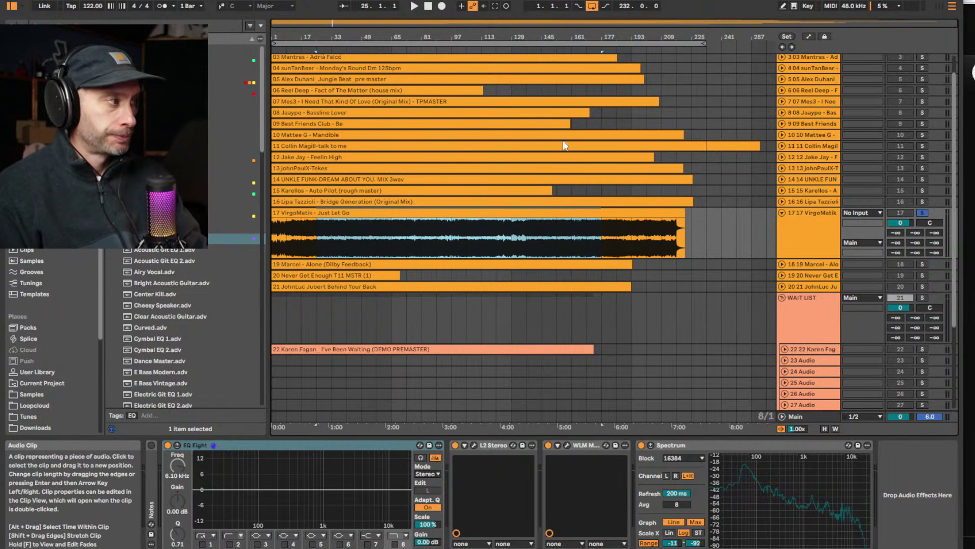
{"action": "left_click_drag", "start_coordinate": [609, 239], "coordinate": [416, 239]}
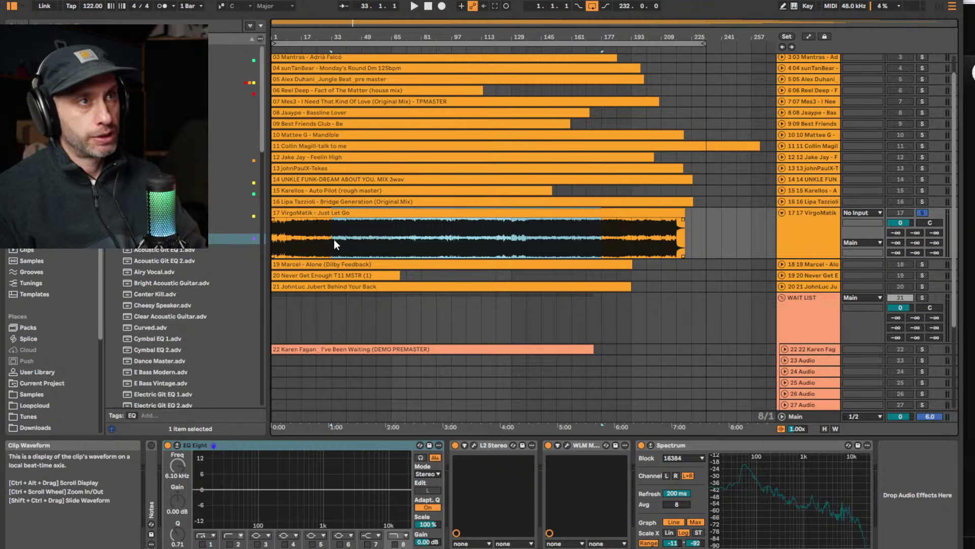
{"action": "left_click", "coordinate": [631, 239]}
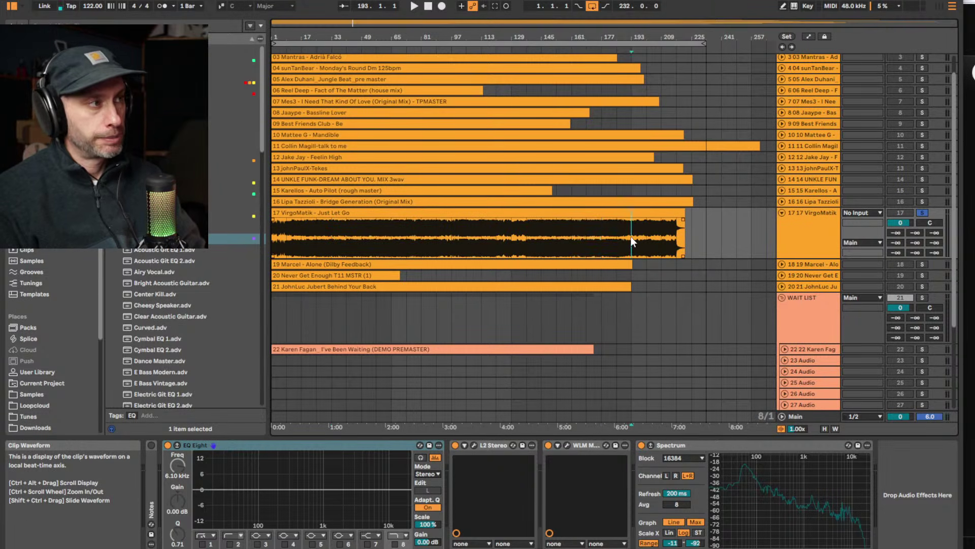
Solo and unfold the Alone track in place of Just Let Go, and play its clip from the start
{"action": "left_click", "coordinate": [922, 262]}
{"action": "left_click", "coordinate": [781, 212]}
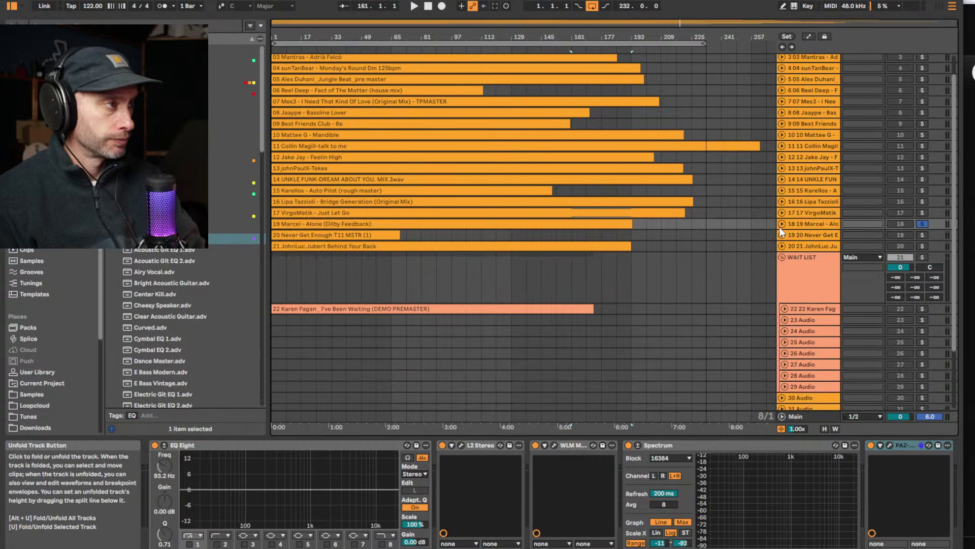
{"action": "left_click", "coordinate": [782, 224]}
{"action": "left_click", "coordinate": [289, 225]}
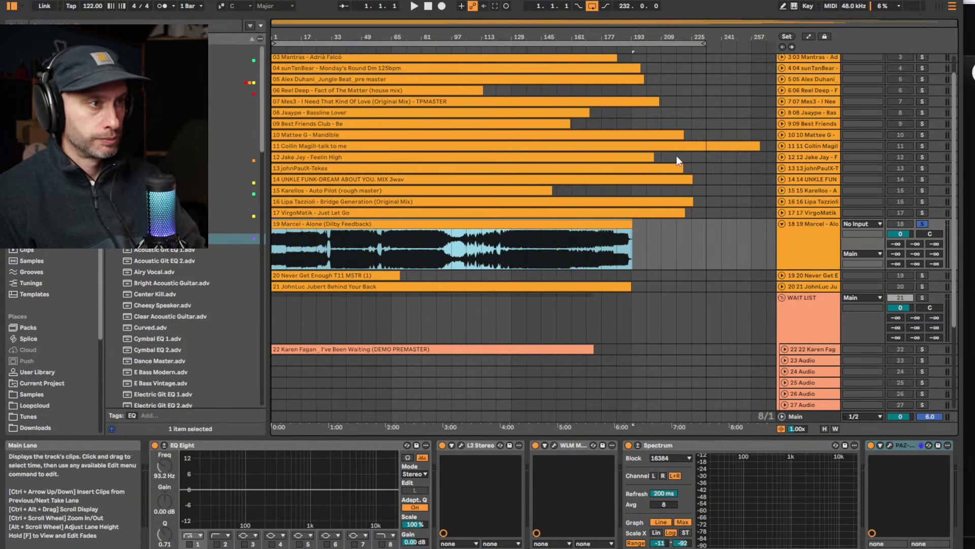
{"action": "key", "text": "space"}
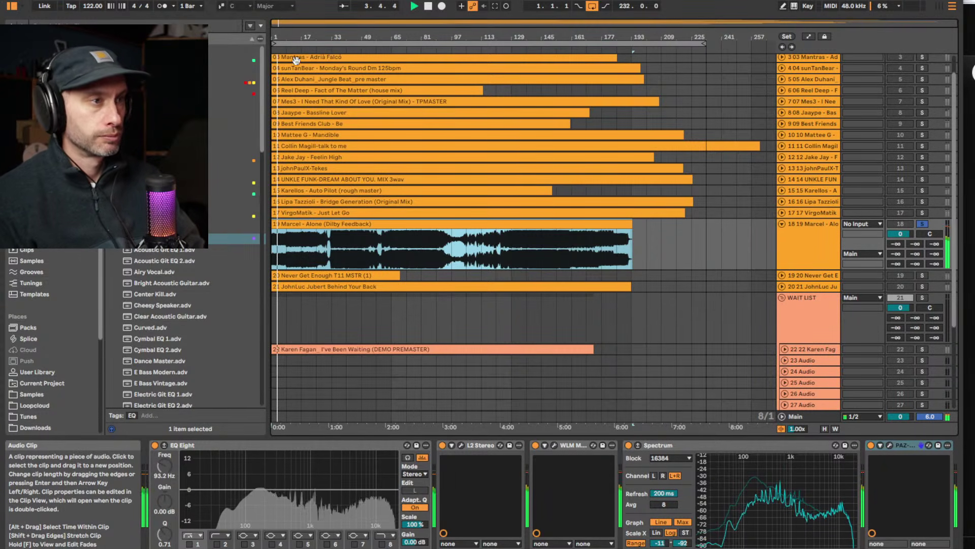
Audition the intro of the Alone clip between about bars 9 and 25, replay it from around bar 17, and stop playback
{"action": "left_click_drag", "start_coordinate": [280, 37], "coordinate": [279, 56]}
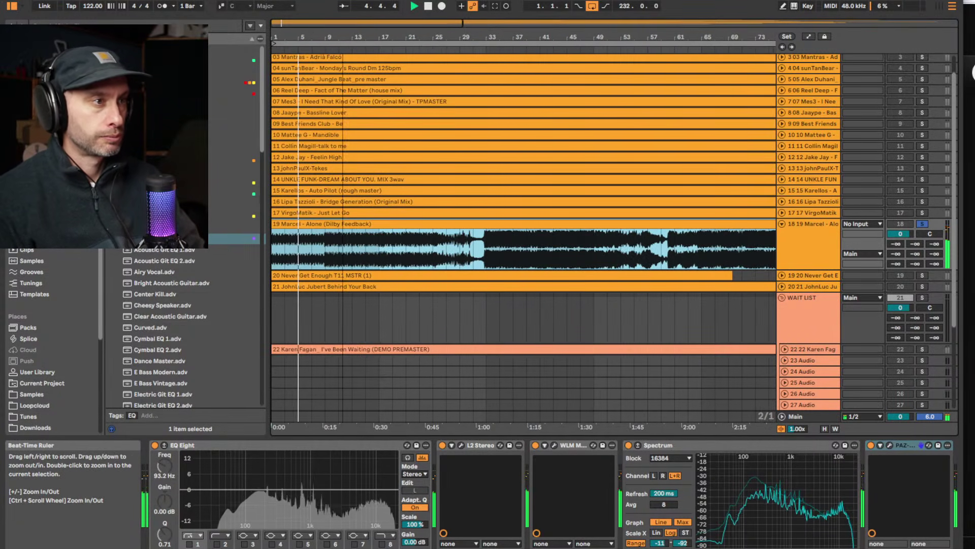
{"action": "left_click", "coordinate": [325, 257]}
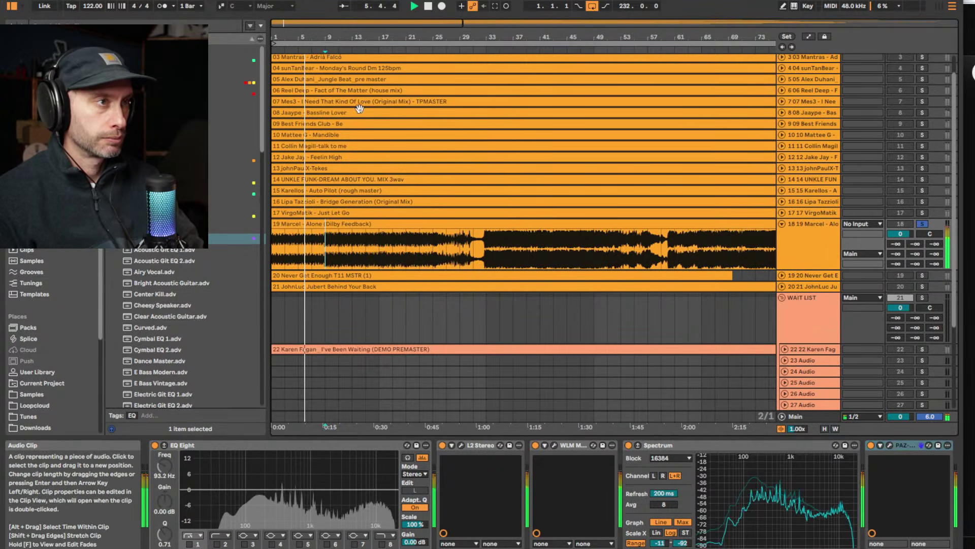
{"action": "left_click", "coordinate": [363, 50]}
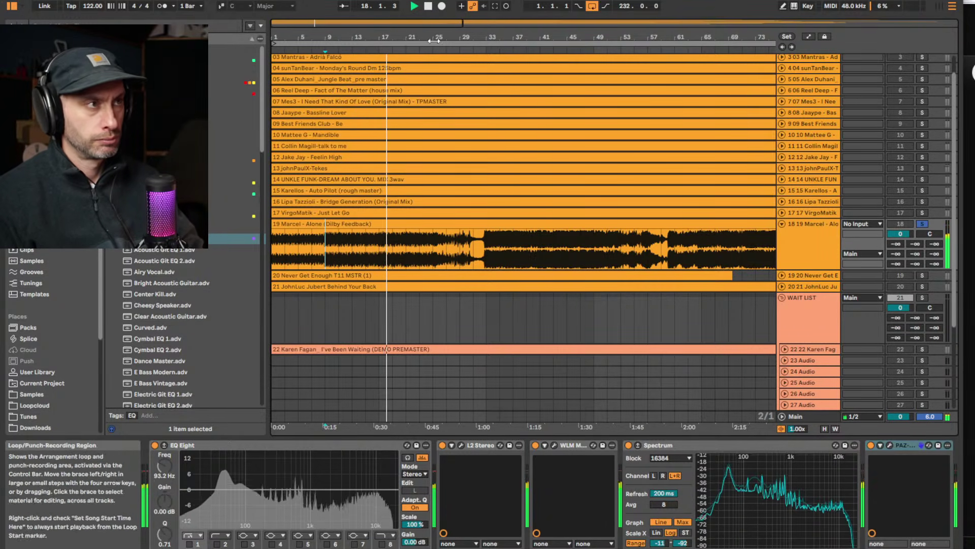
{"action": "left_click_drag", "start_coordinate": [427, 37], "coordinate": [349, 38]}
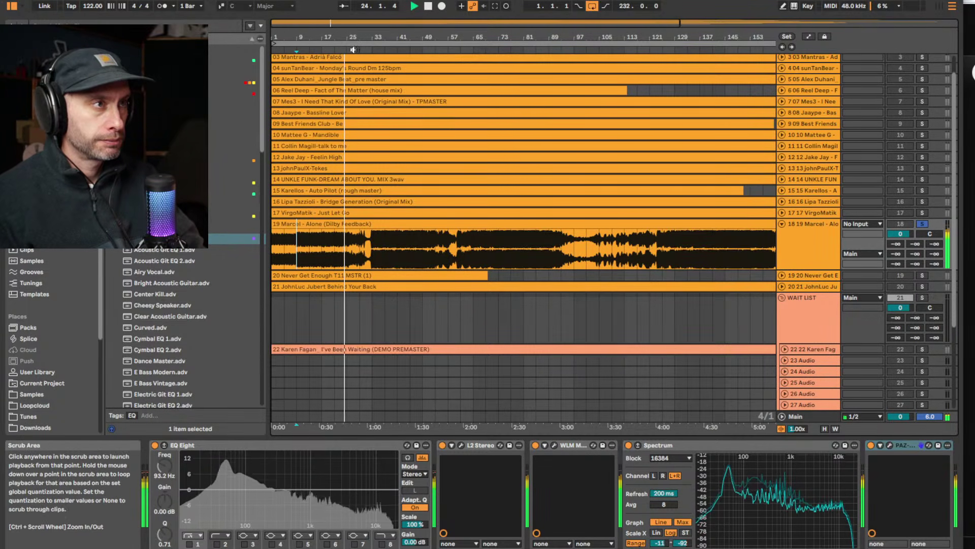
{"action": "left_click_drag", "start_coordinate": [347, 49], "coordinate": [396, 53]}
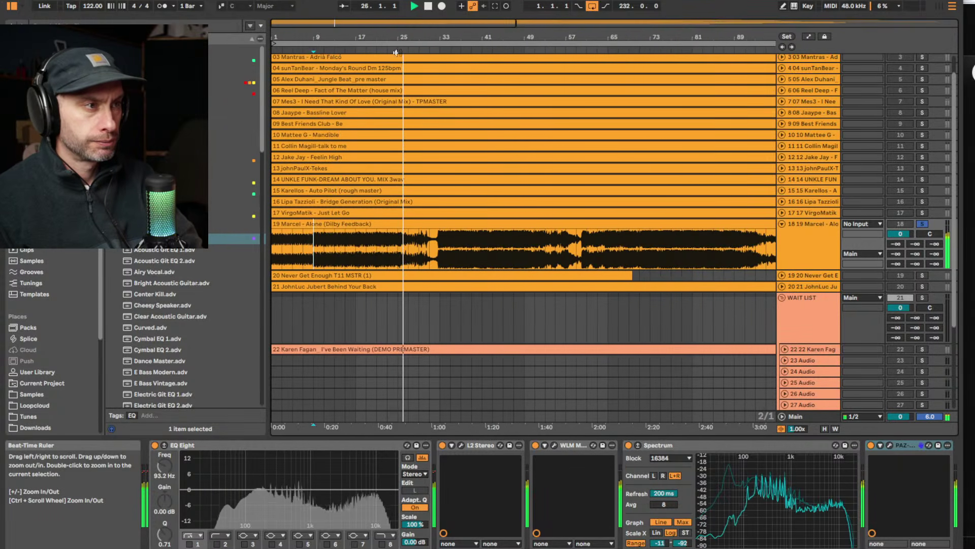
{"action": "left_click", "coordinate": [363, 50]}
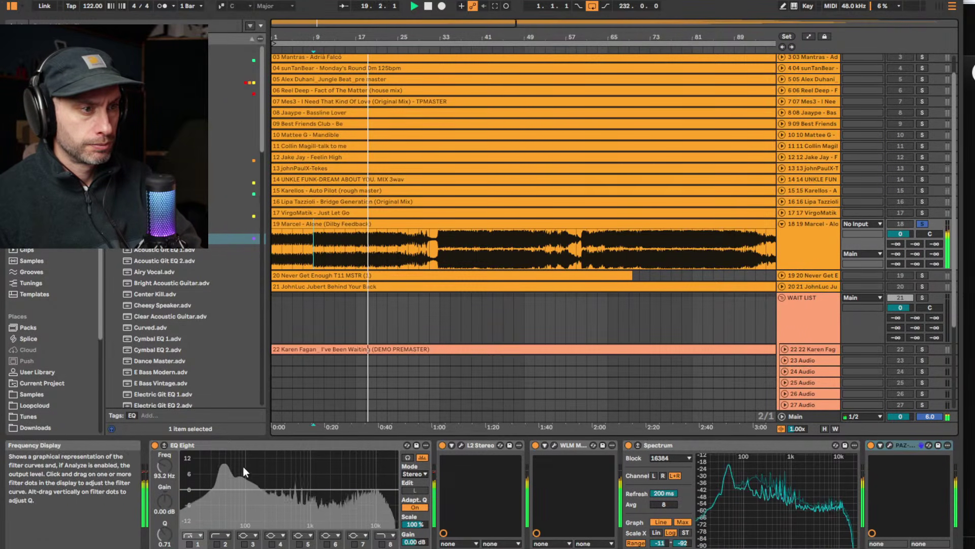
{"action": "key", "text": "space"}
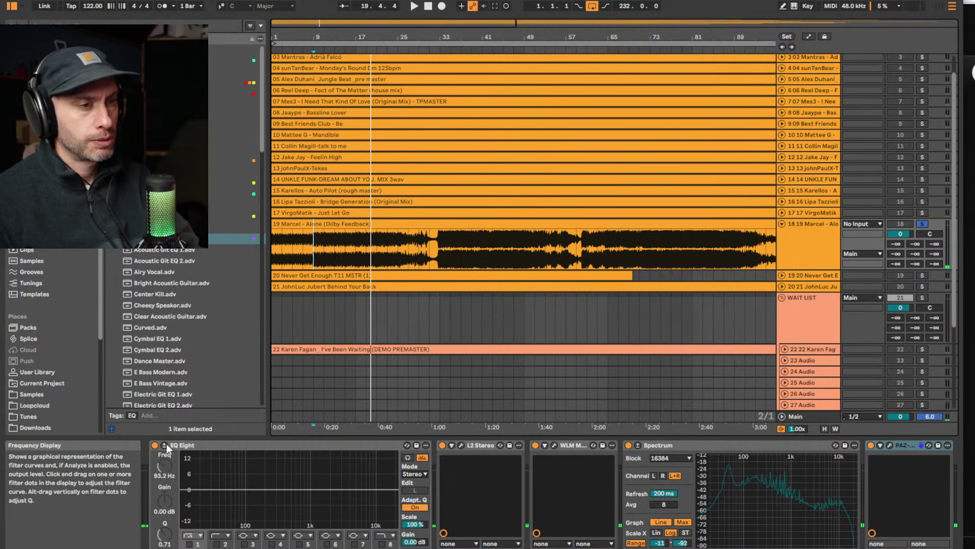
Enable EQ Eight band 3 during playback, try a boost around 104 Hz, and turn it into a 5.3 dB cut at 111 Hz
{"action": "left_click", "coordinate": [244, 544]}
{"action": "key", "text": "space"}
{"action": "left_click_drag", "start_coordinate": [242, 489], "coordinate": [248, 469]}
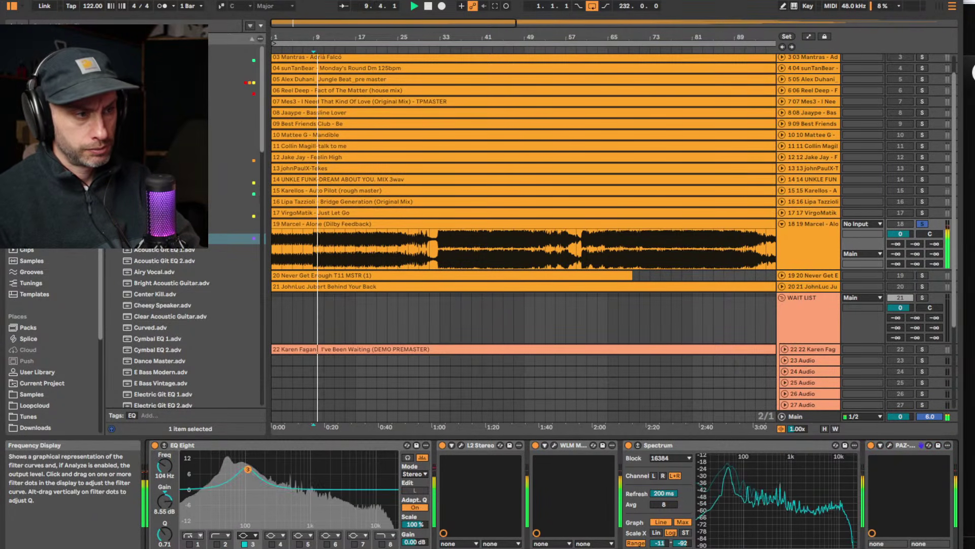
{"action": "left_click_drag", "start_coordinate": [247, 469], "coordinate": [250, 485]}
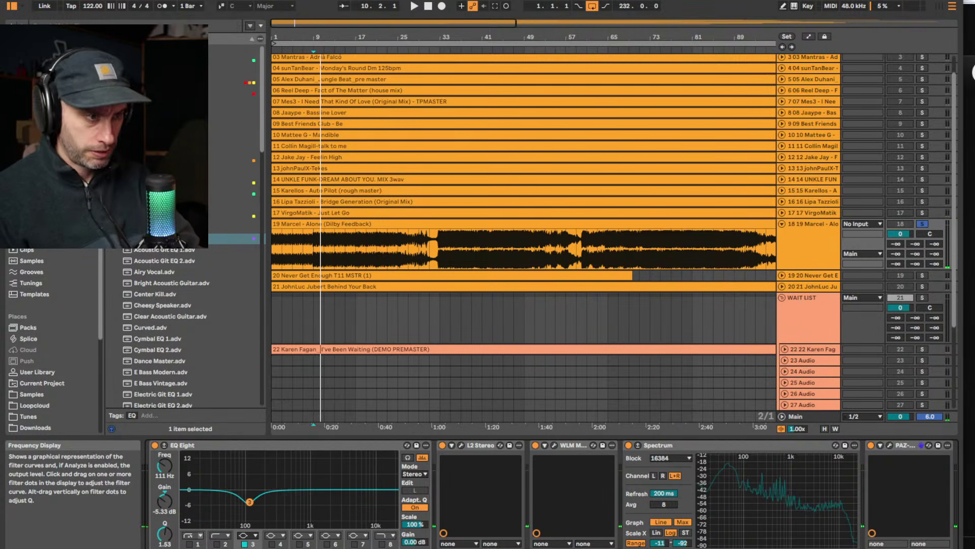
Refine the EQ Eight band 3 cut to about 6.1 dB at 153 Hz with a Q of 1.38 while replaying from bar 9
{"action": "key", "text": "space"}
{"action": "left_click_drag", "start_coordinate": [247, 499], "coordinate": [253, 503]}
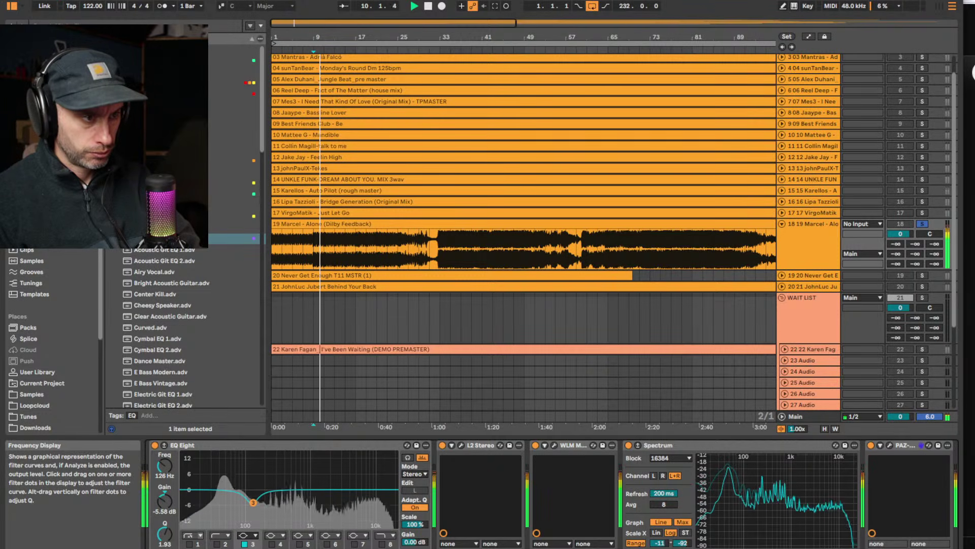
{"action": "key", "text": "space"}
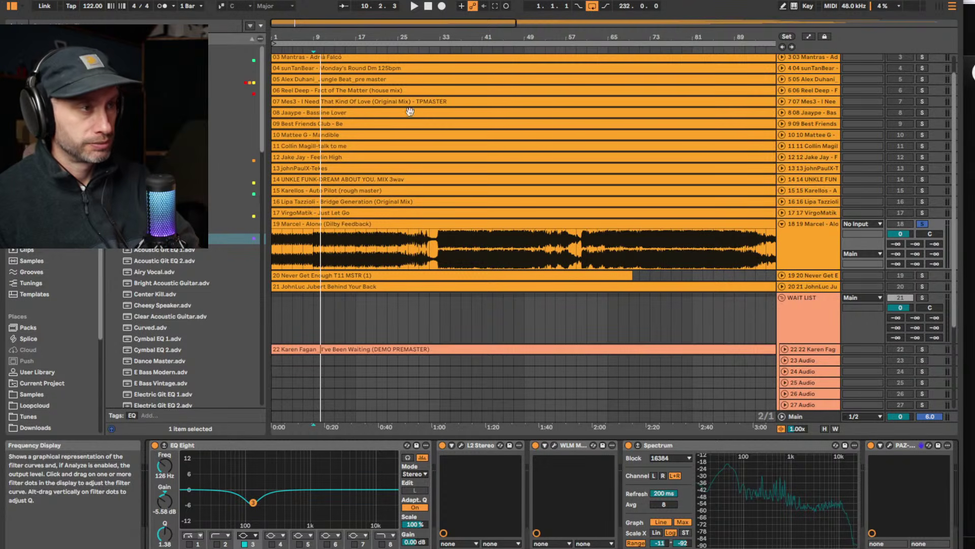
{"action": "key", "text": "space"}
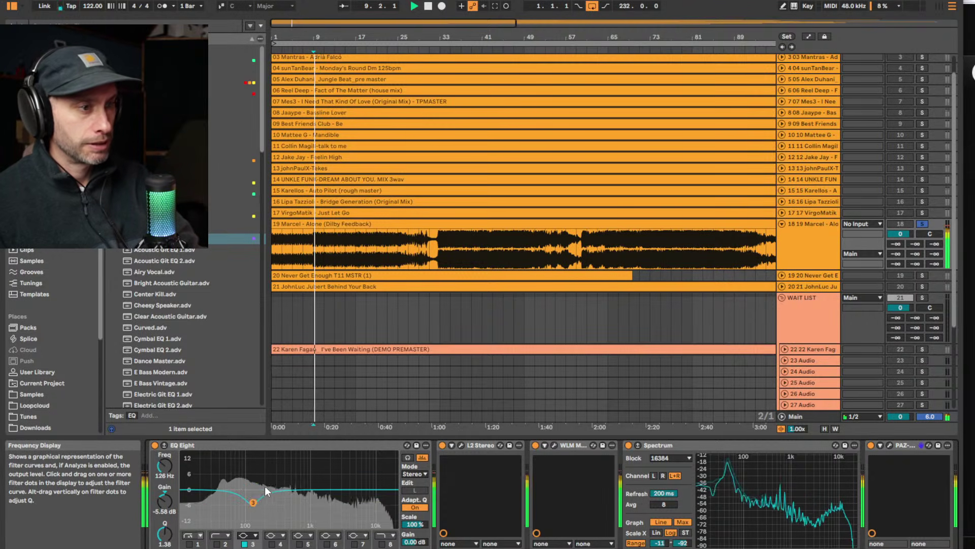
{"action": "left_click_drag", "start_coordinate": [256, 502], "coordinate": [259, 504]}
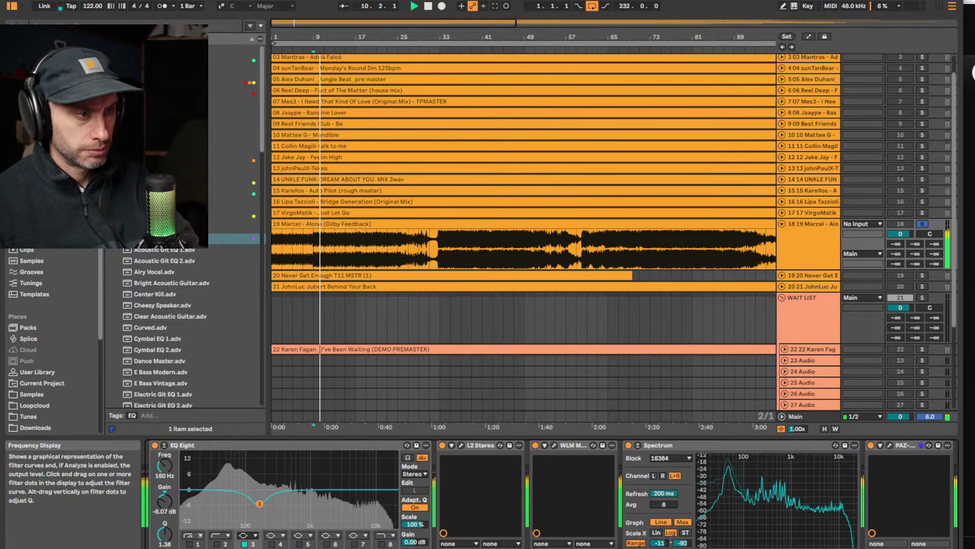
{"action": "key", "text": "space"}
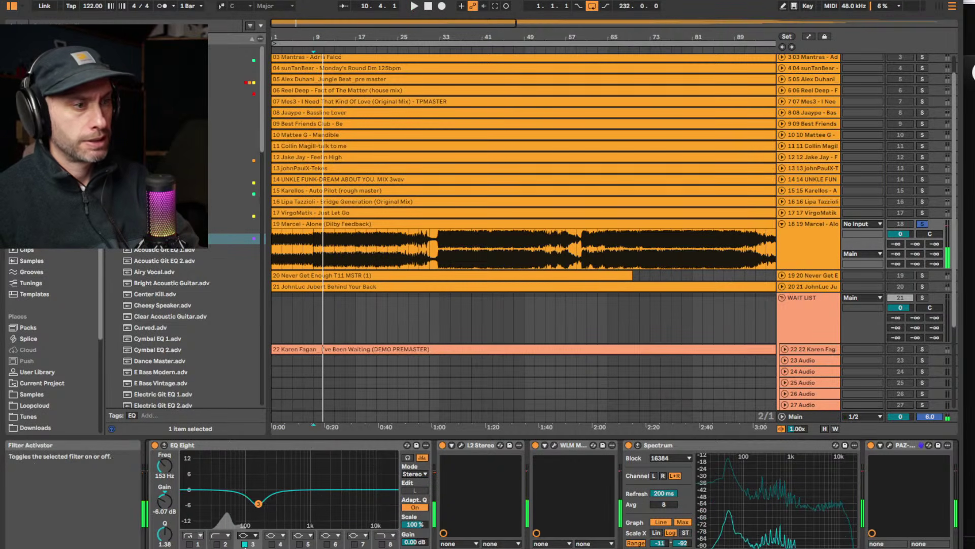
Turn off EQ Eight band 3 and audition the Alone clip from around bars 31, 29 and 27 onward
{"action": "left_click", "coordinate": [419, 249]}
{"action": "key", "text": "space"}
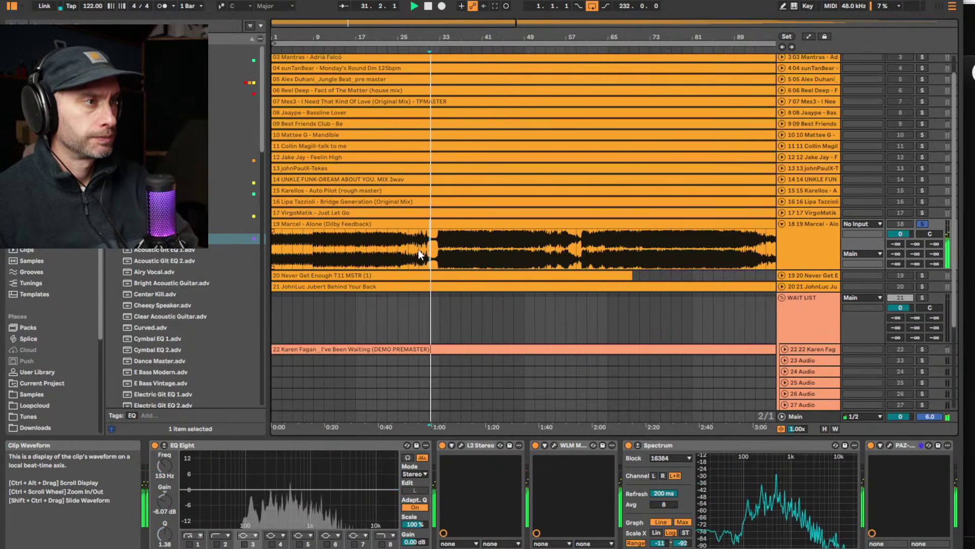
{"action": "key", "text": "space"}
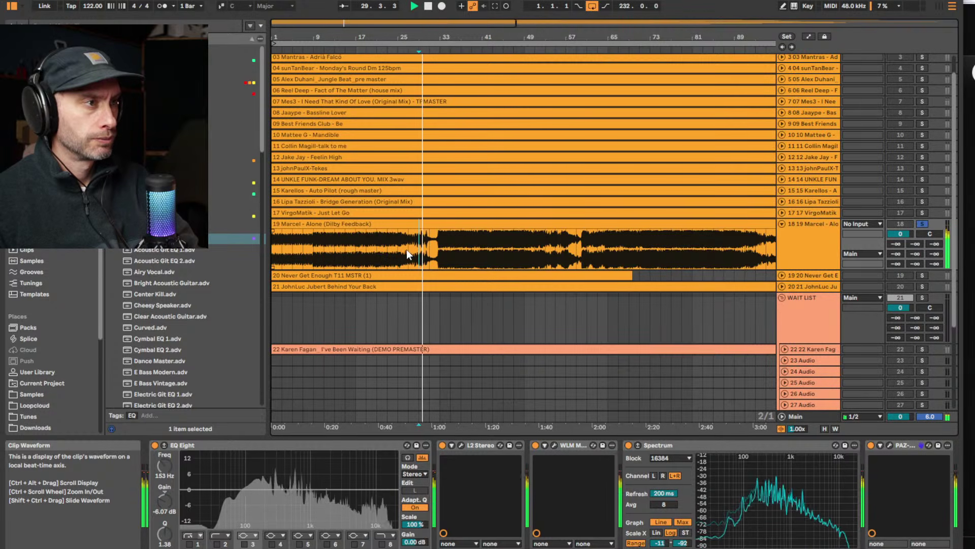
{"action": "left_click_drag", "start_coordinate": [434, 41], "coordinate": [434, 37]}
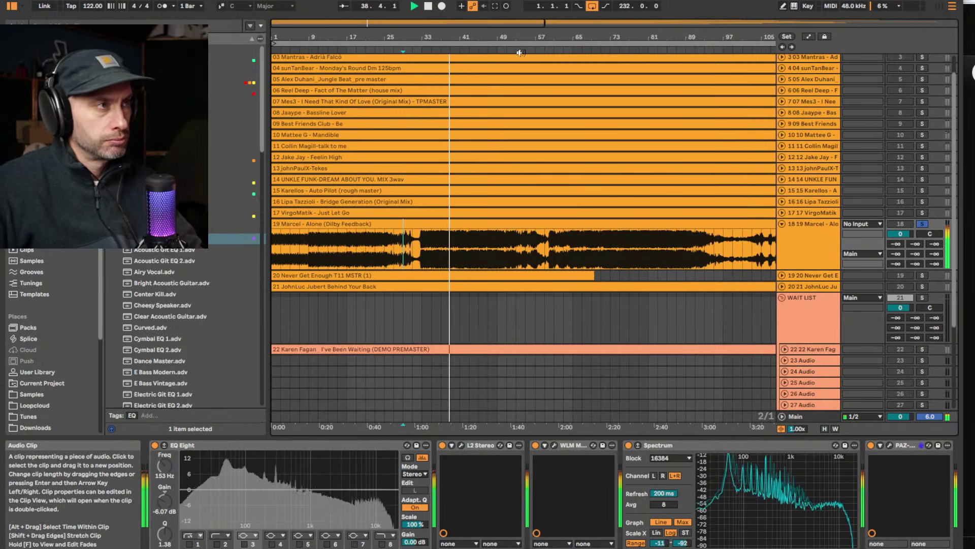
{"action": "left_click_drag", "start_coordinate": [508, 43], "coordinate": [366, 36]}
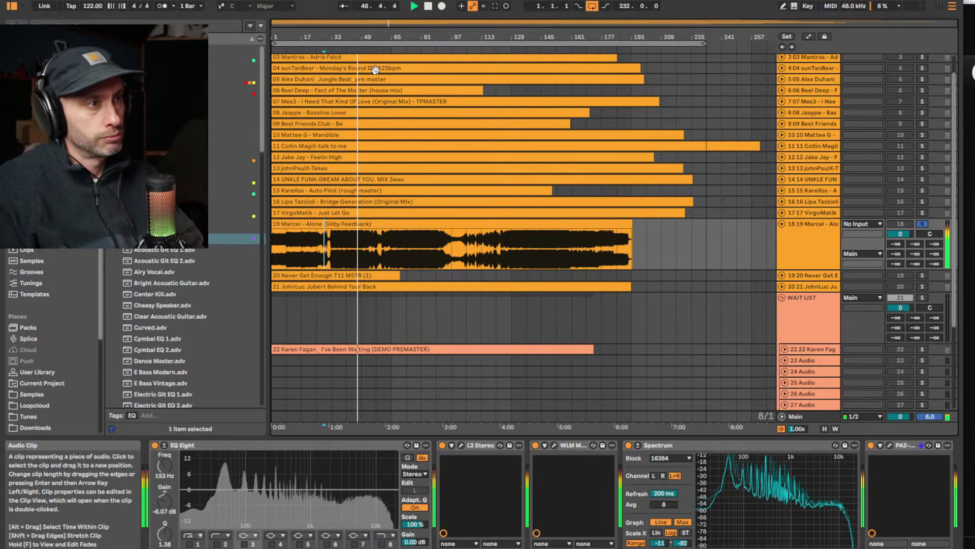
Audition the Alone clip from around bar 53 until about bar 67, and stop playback
{"action": "left_click_drag", "start_coordinate": [378, 32], "coordinate": [447, 213]}
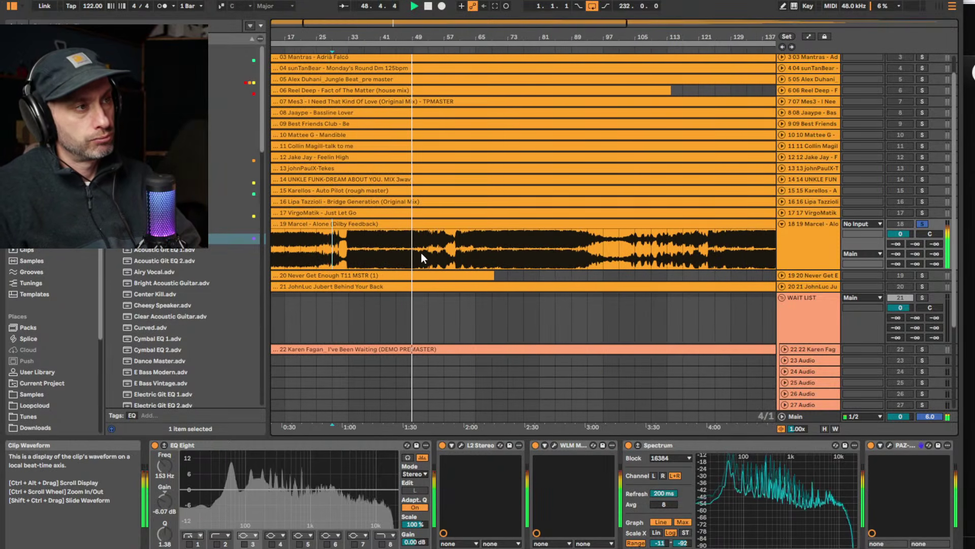
{"action": "left_click", "coordinate": [428, 48]}
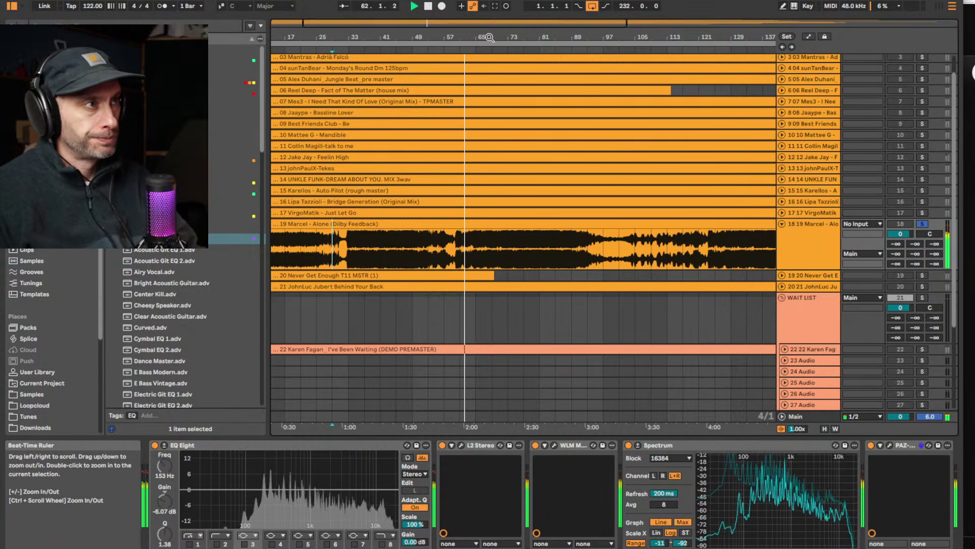
{"action": "left_click_drag", "start_coordinate": [485, 38], "coordinate": [461, 27]}
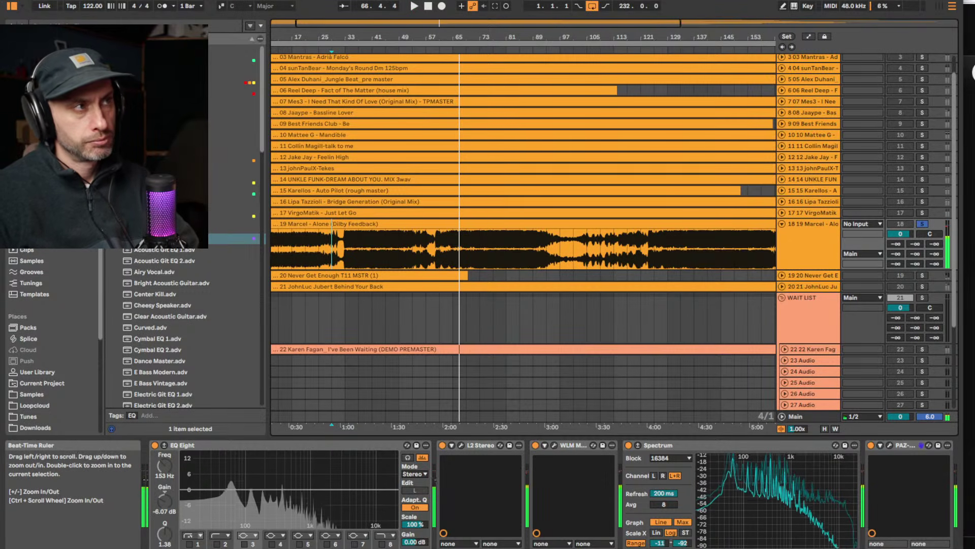
{"action": "left_click_drag", "start_coordinate": [473, 38], "coordinate": [472, 33]}
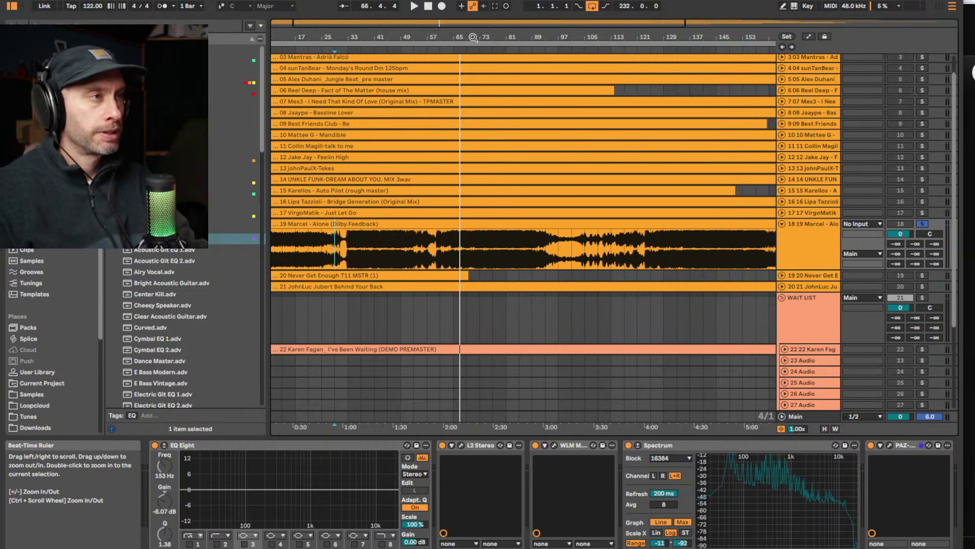
Resume the Alone clip from around bar 69, skip ahead to about bar 85, and stop playback at bar 89
{"action": "left_click_drag", "start_coordinate": [473, 37], "coordinate": [467, 63]}
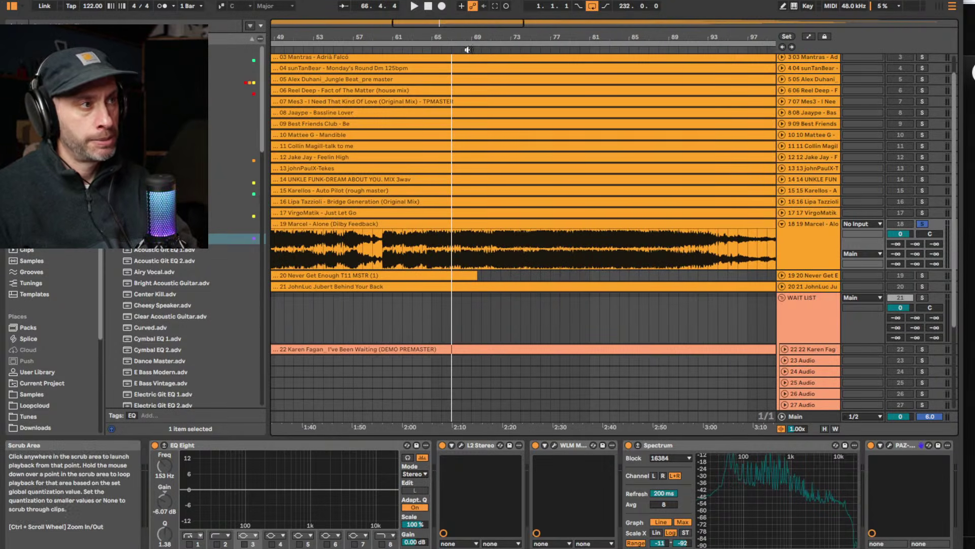
{"action": "left_click", "coordinate": [481, 54]}
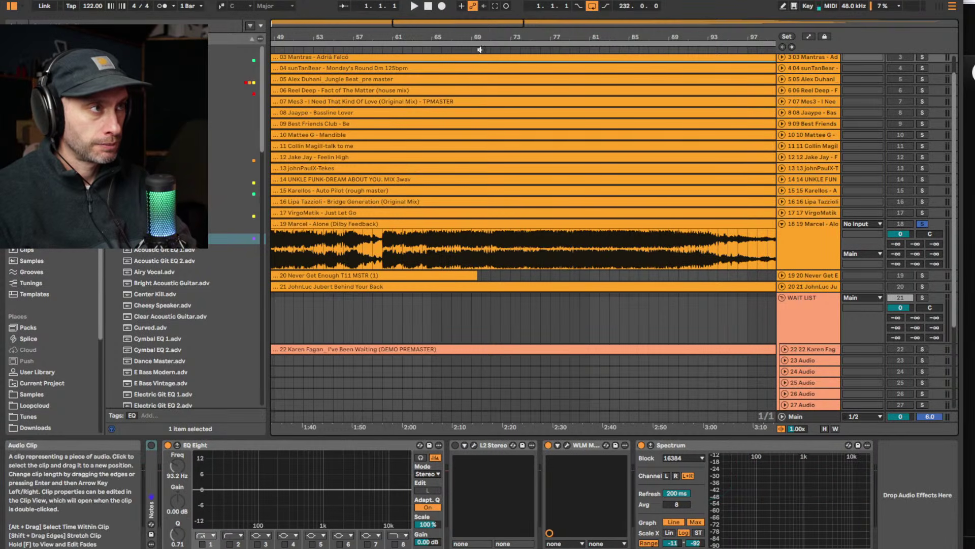
{"action": "left_click_drag", "start_coordinate": [525, 40], "coordinate": [408, 45]}
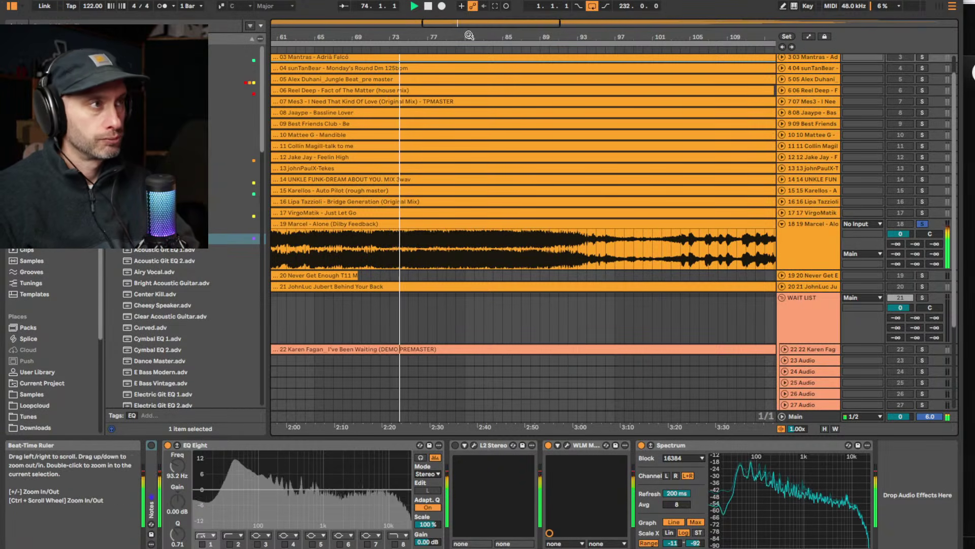
{"action": "left_click_drag", "start_coordinate": [464, 36], "coordinate": [464, 23]}
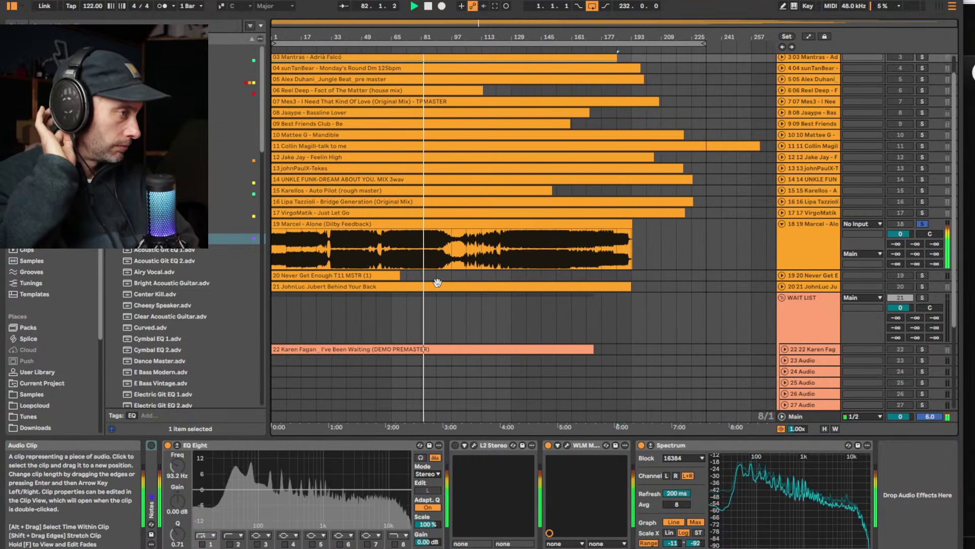
{"action": "left_click", "coordinate": [433, 50]}
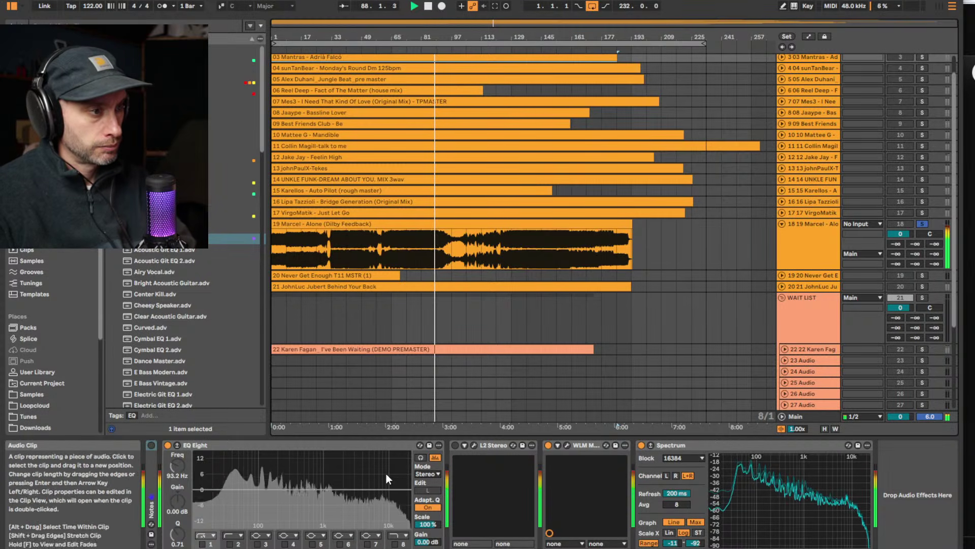
{"action": "key", "text": "space"}
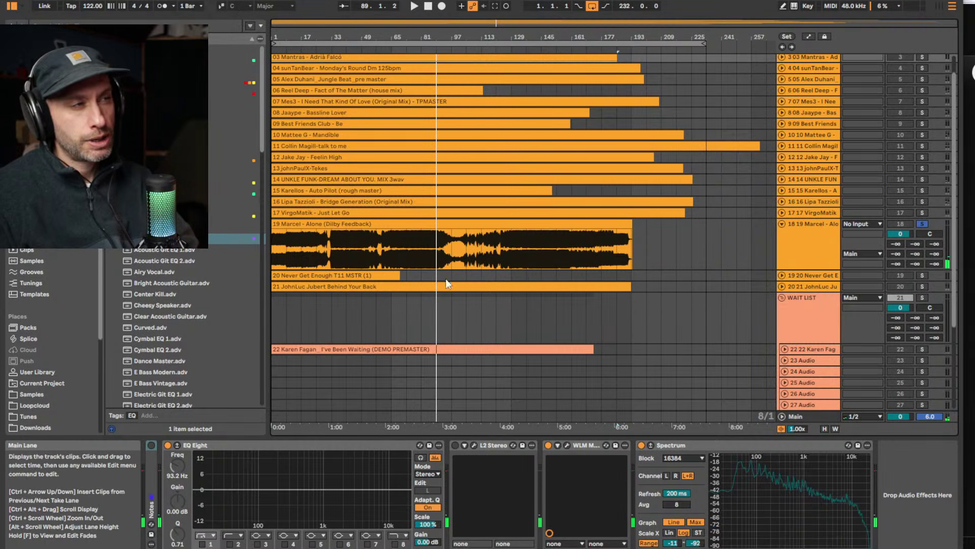
Play the Alone clip from bar 89 just before the breakdown, replay it from bar 81, and stop playback
{"action": "left_click_drag", "start_coordinate": [454, 37], "coordinate": [454, 86]}
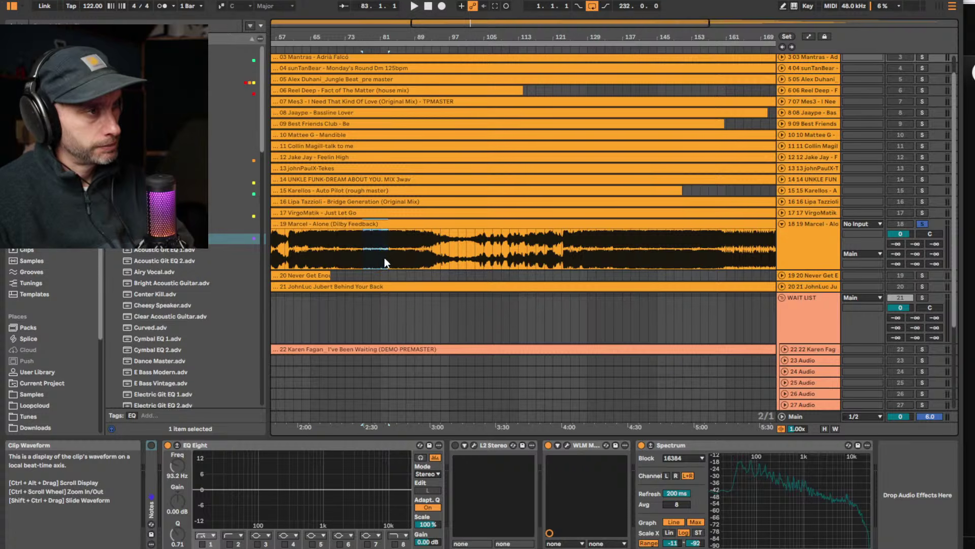
{"action": "left_click", "coordinate": [397, 252]}
{"action": "key", "text": "space"}
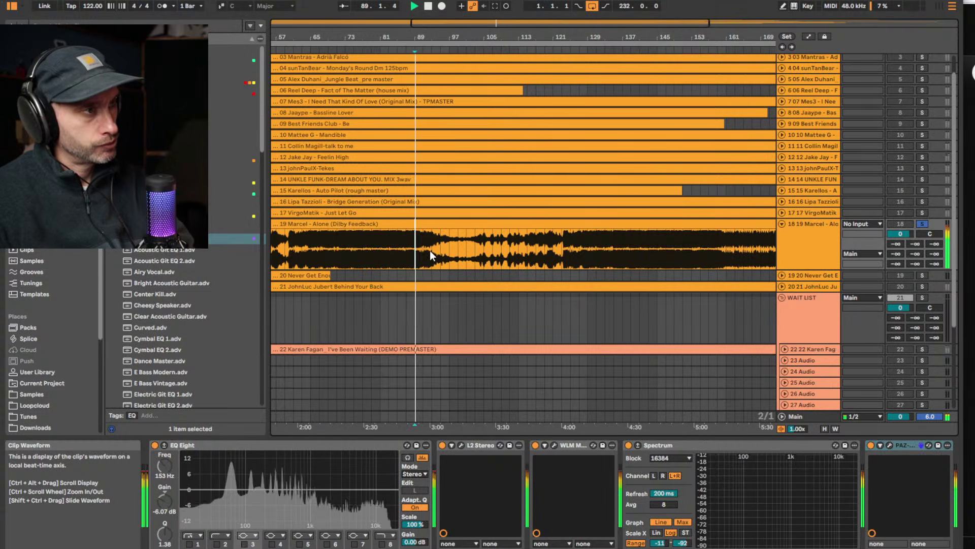
{"action": "left_click", "coordinate": [383, 251]}
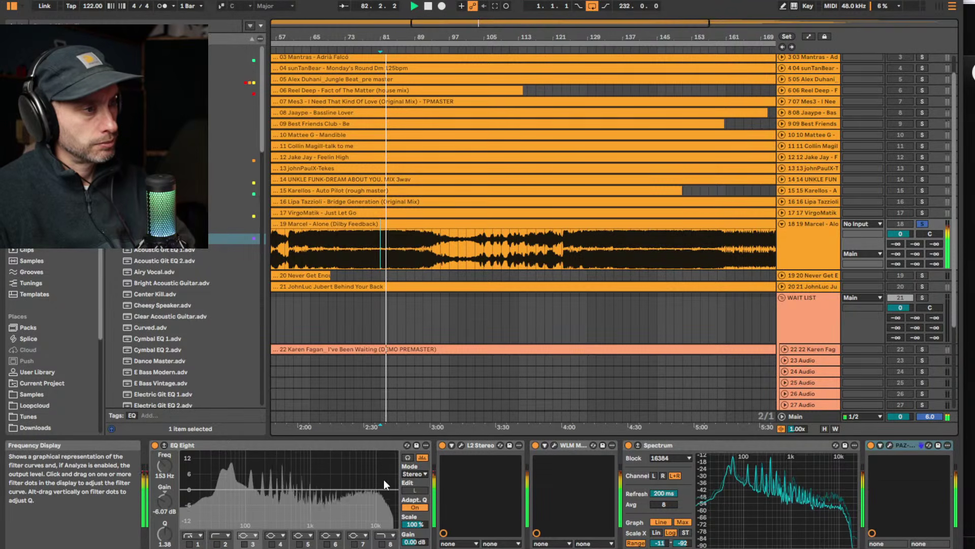
{"action": "key", "text": "space"}
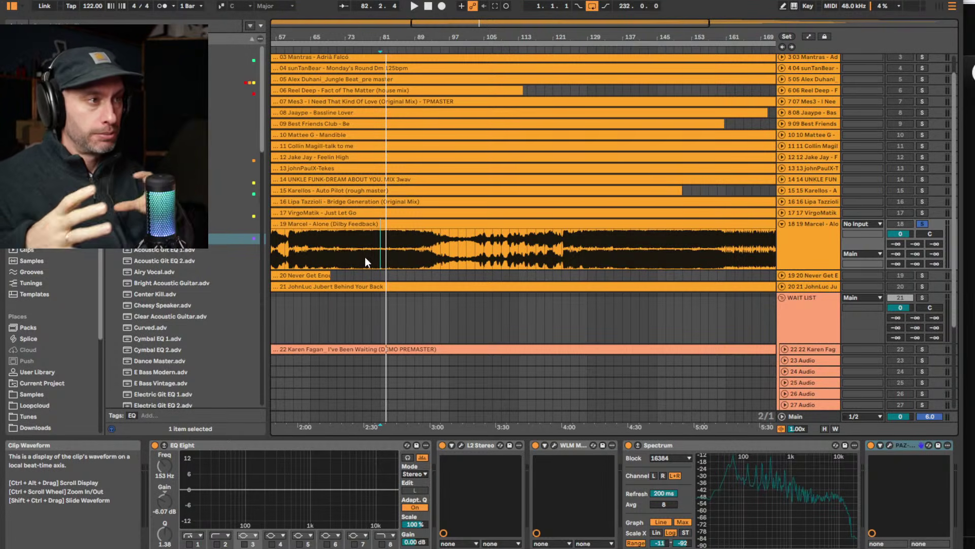
Highlight short sections of the Alone clip between bars 81 and 89, briefly audition from bar 87, and place the cursor at bar 95
{"action": "left_click_drag", "start_coordinate": [379, 242], "coordinate": [391, 244]}
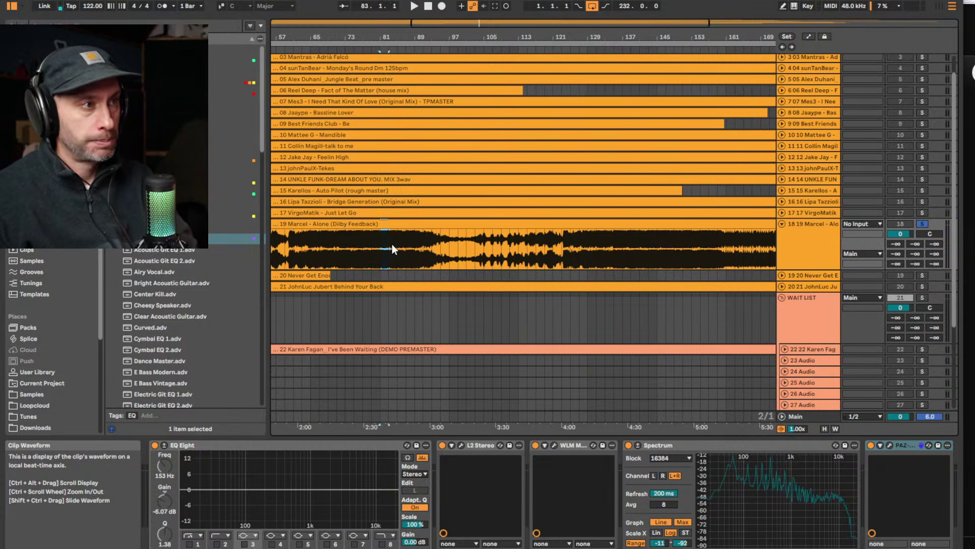
{"action": "left_click", "coordinate": [405, 251]}
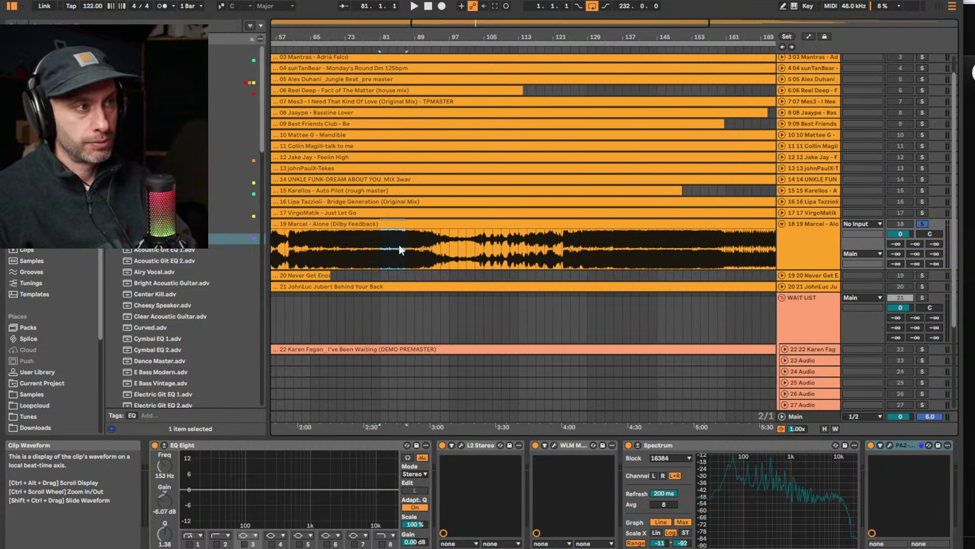
{"action": "key", "text": "space"}
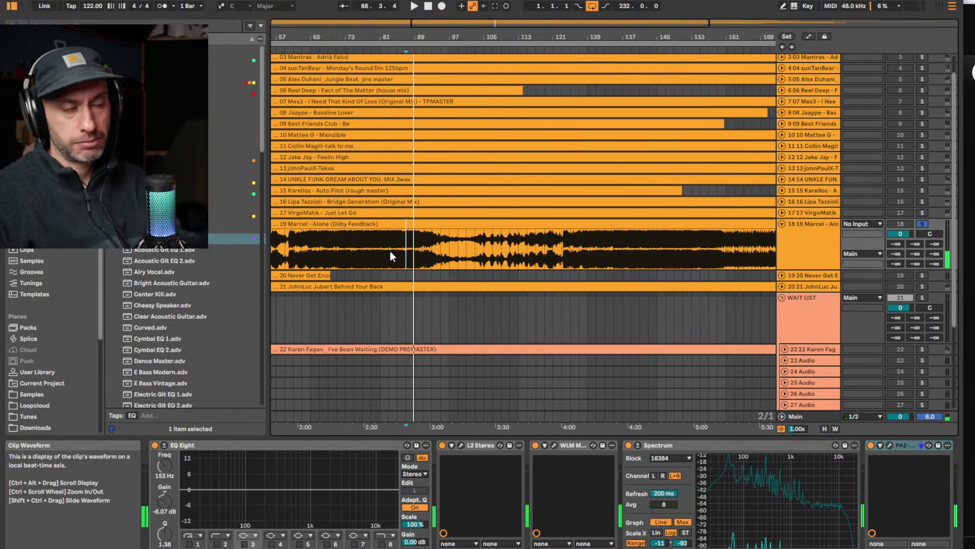
{"action": "left_click", "coordinate": [390, 251]}
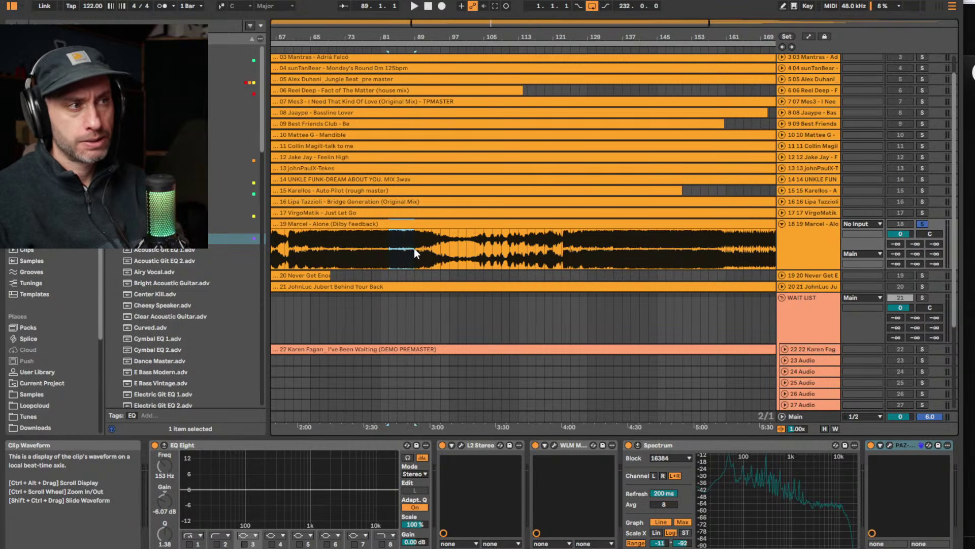
{"action": "left_click", "coordinate": [440, 259]}
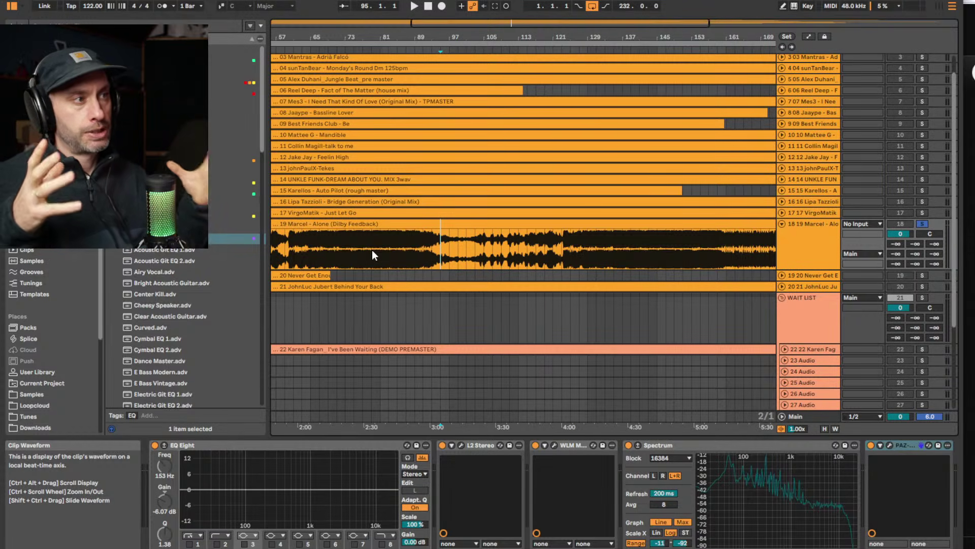
Audition the Alone clip from bar 89 leading into the breakdown, and skip ahead to around bar 103
{"action": "left_click", "coordinate": [412, 248]}
{"action": "key", "text": "space"}
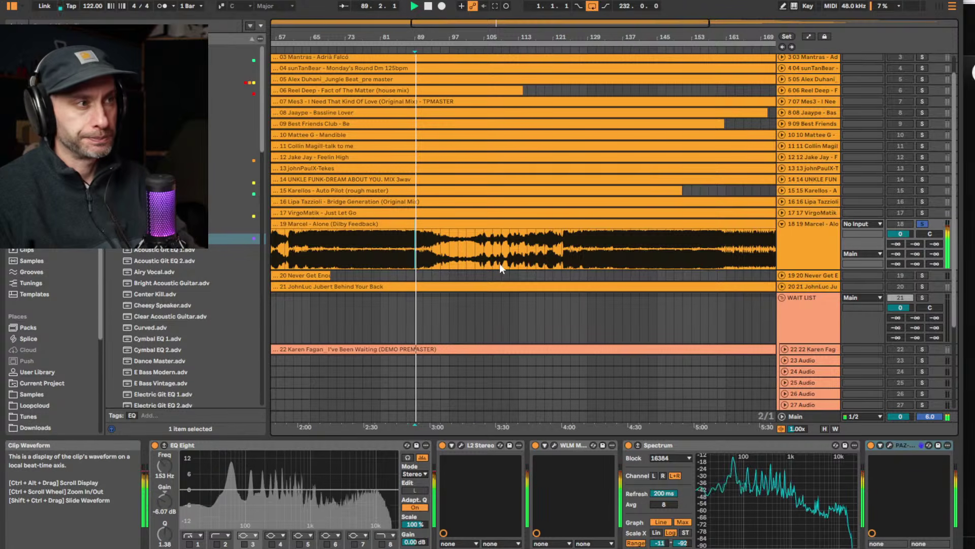
{"action": "left_click", "coordinate": [476, 248]}
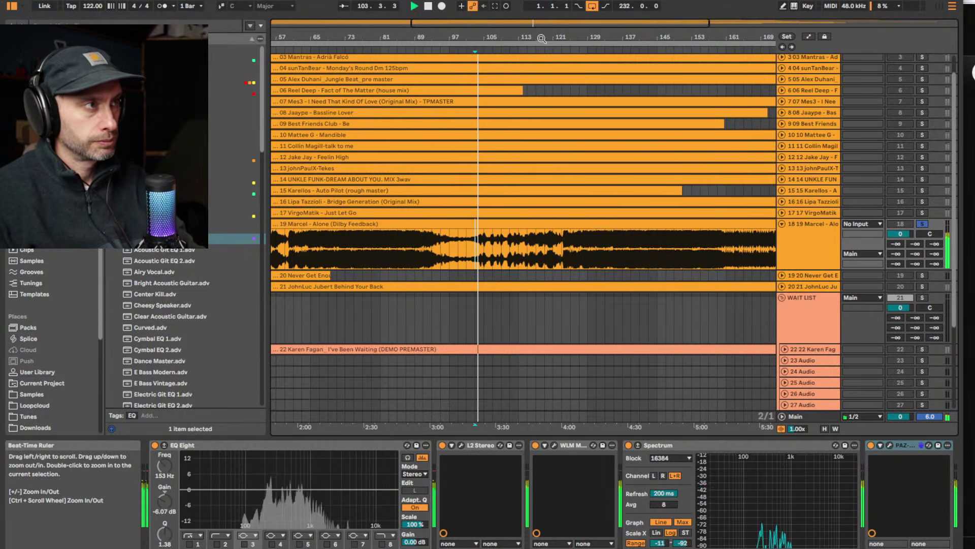
{"action": "left_click_drag", "start_coordinate": [546, 37], "coordinate": [545, 15]}
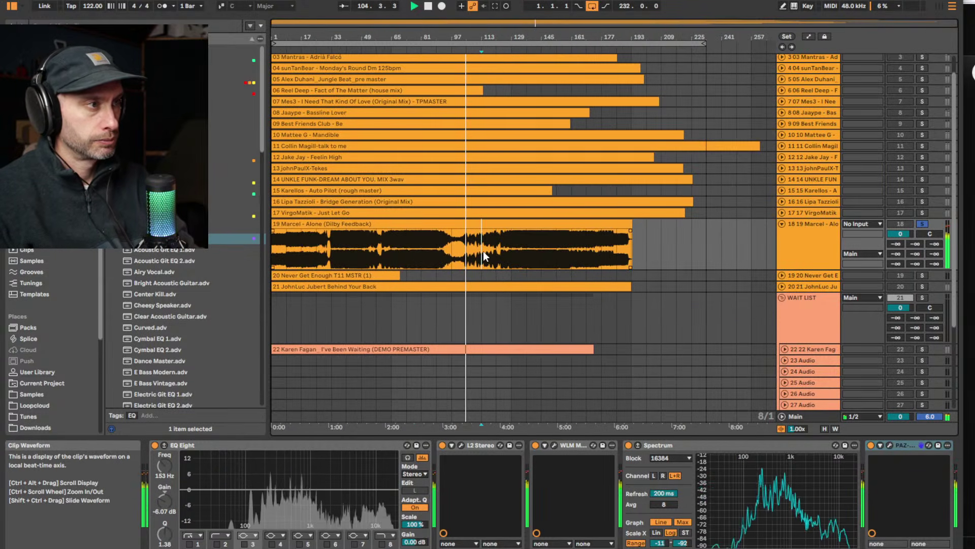
Audition the build-up of the Alone clip from bar 113 through the drop, and jump to around bar 129
{"action": "left_click", "coordinate": [483, 48]}
{"action": "left_click_drag", "start_coordinate": [505, 36], "coordinate": [508, 70]}
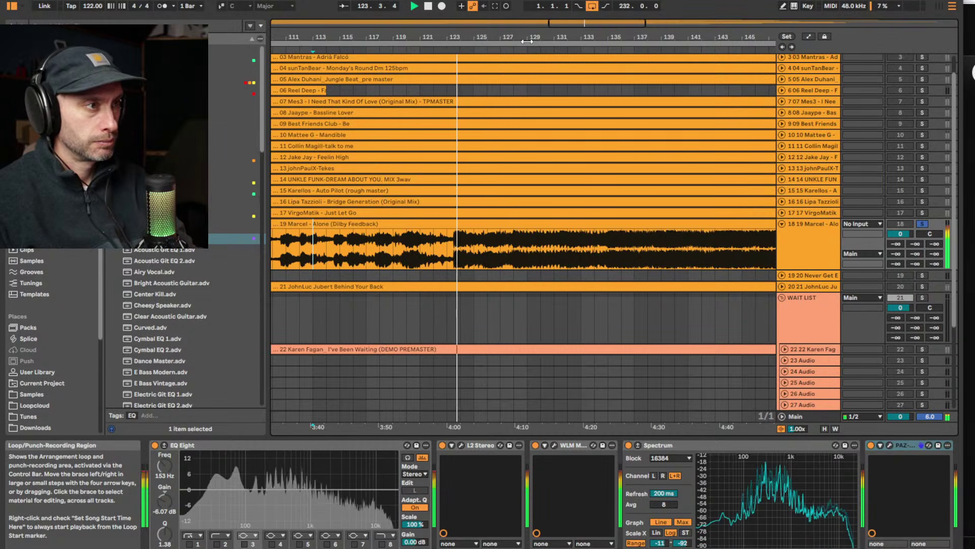
{"action": "left_click_drag", "start_coordinate": [533, 38], "coordinate": [533, 20]}
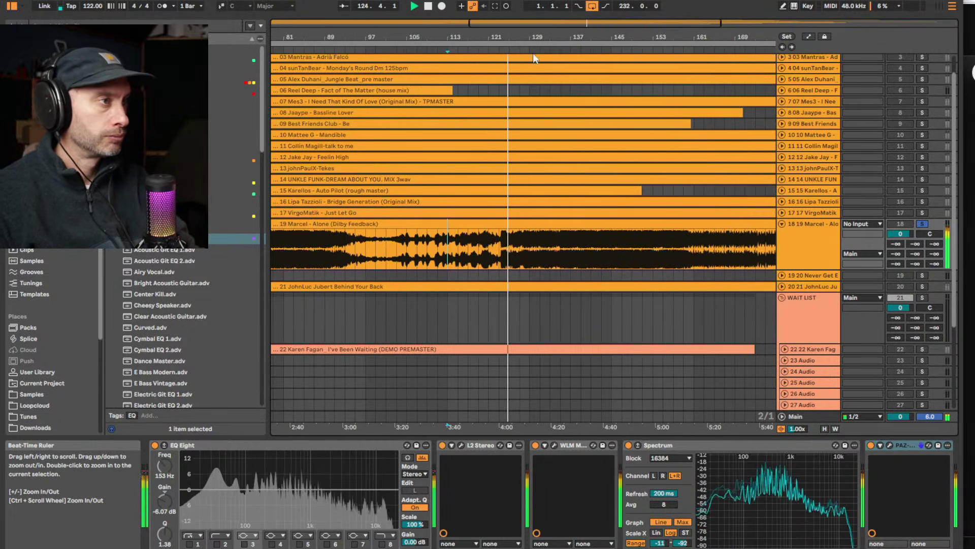
{"action": "left_click", "coordinate": [534, 47]}
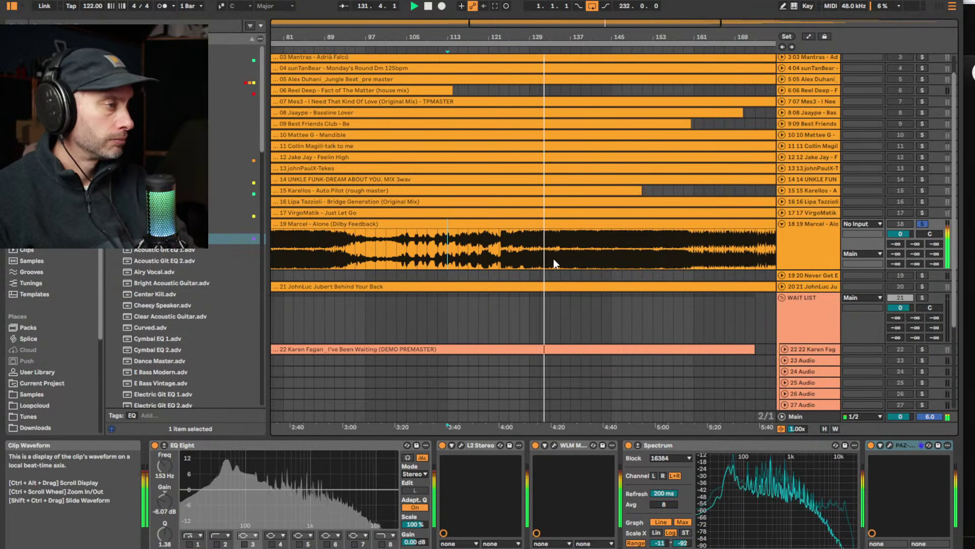
Audition the second drop of the Alone clip from around bars 139 and 143, and stop playback at bar 147
{"action": "left_click_drag", "start_coordinate": [548, 32], "coordinate": [548, 102]}
{"action": "left_click_drag", "start_coordinate": [306, 46], "coordinate": [306, 40]}
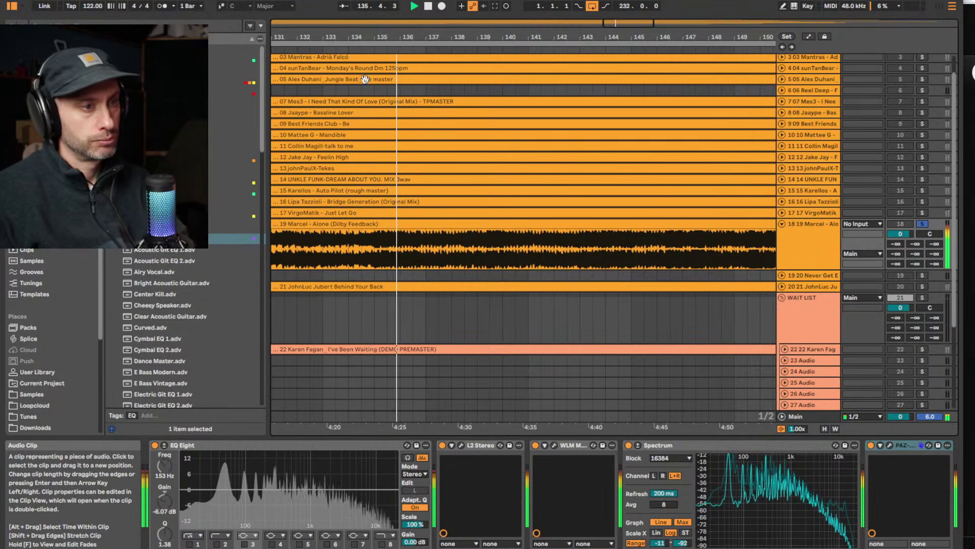
{"action": "left_click", "coordinate": [483, 249]}
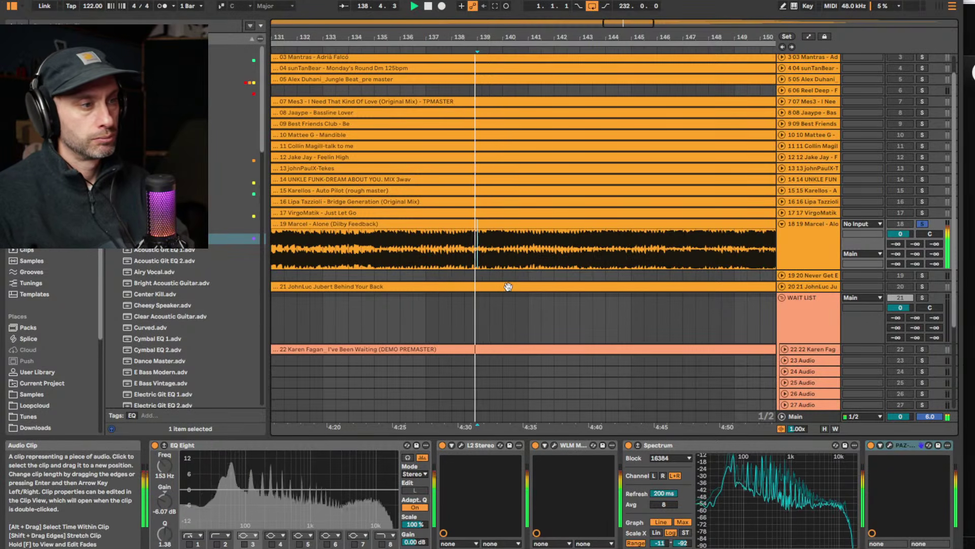
{"action": "left_click", "coordinate": [589, 262]}
{"action": "left_click", "coordinate": [603, 51]}
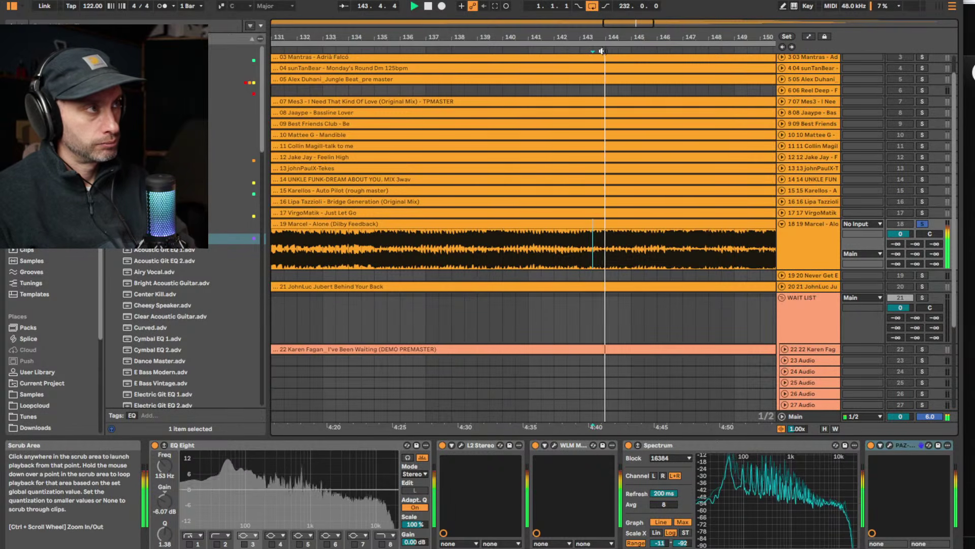
{"action": "left_click_drag", "start_coordinate": [602, 51], "coordinate": [603, 36]}
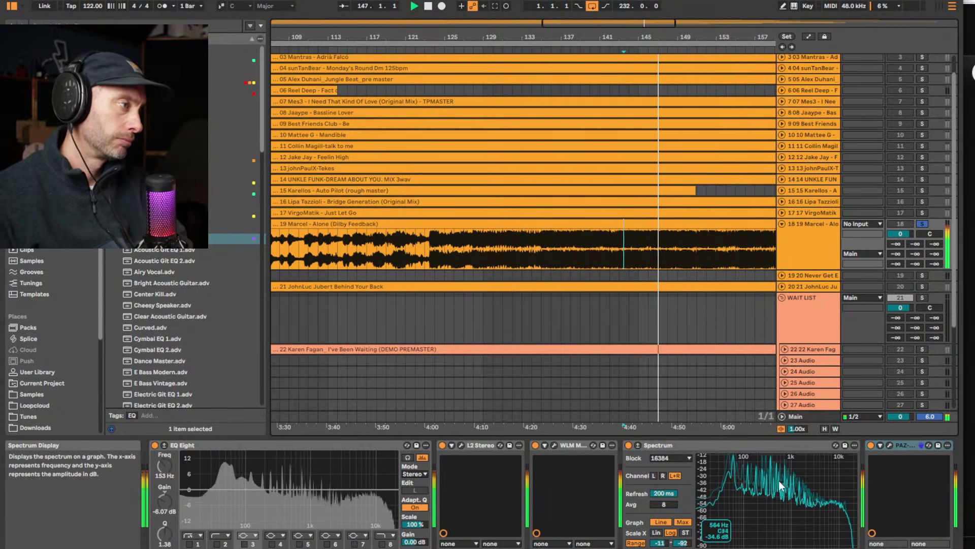
{"action": "key", "text": "space"}
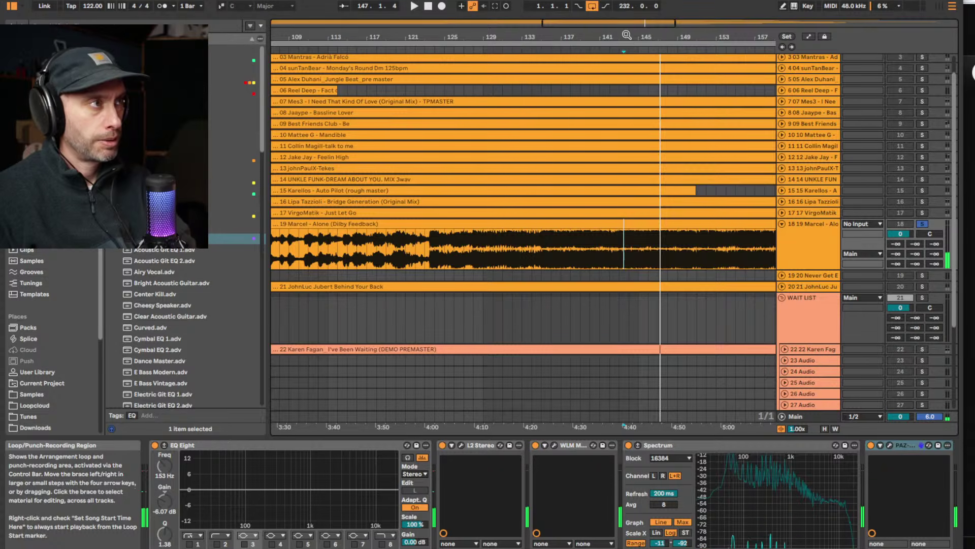
Compare sections of the Alone clip by highlighting bars 129 to 161, the intro, and bars 161 to 177, with a close view of the last one
{"action": "left_click_drag", "start_coordinate": [626, 40], "coordinate": [626, 23]}
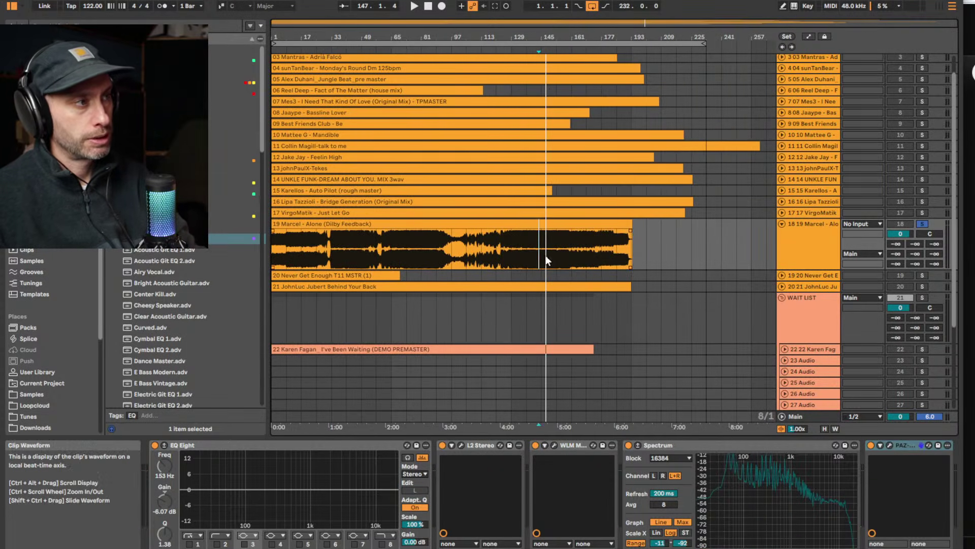
{"action": "left_click", "coordinate": [563, 259]}
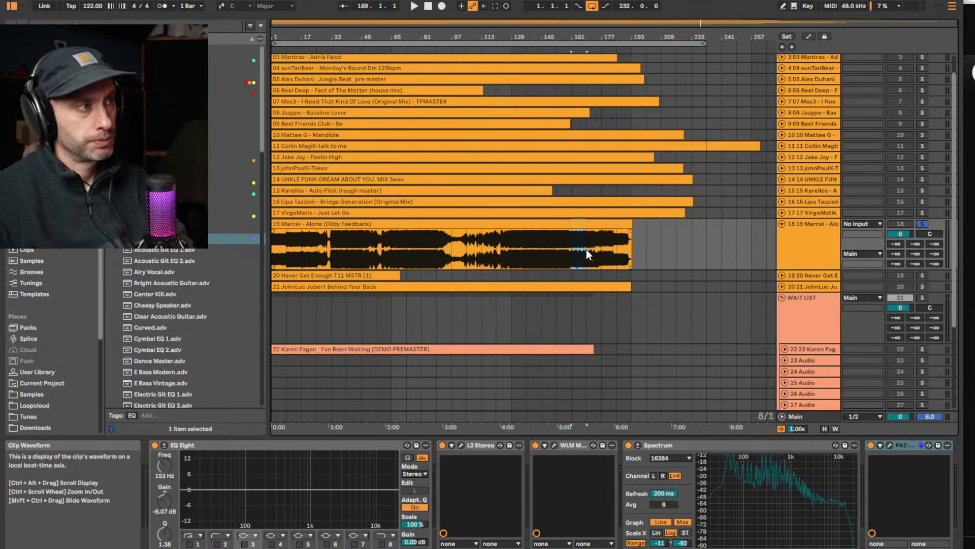
{"action": "left_click_drag", "start_coordinate": [574, 251], "coordinate": [513, 252]}
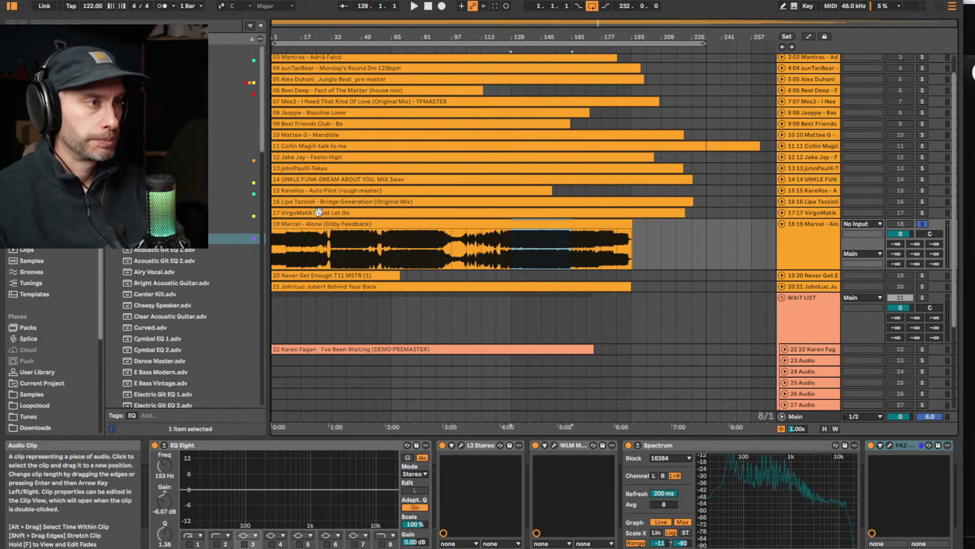
{"action": "left_click_drag", "start_coordinate": [287, 252], "coordinate": [324, 252]}
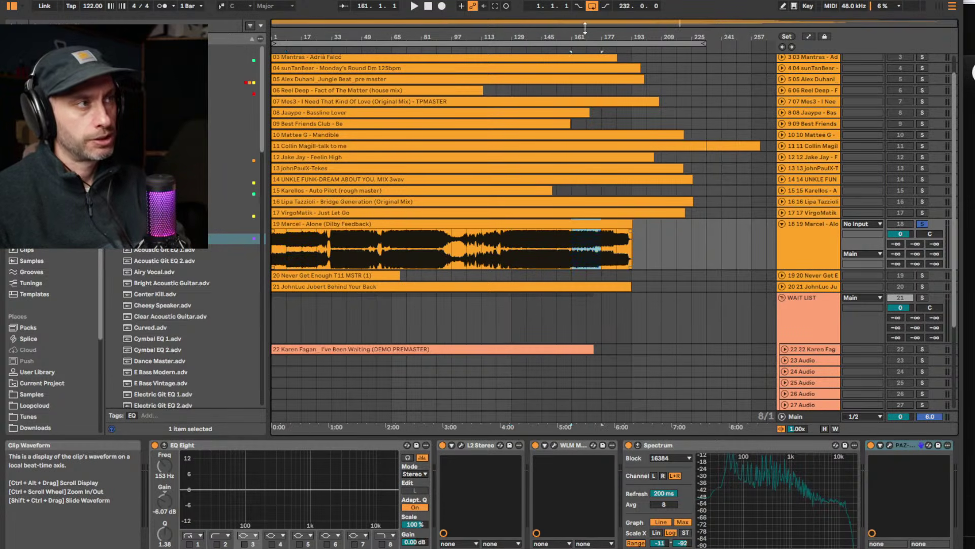
{"action": "left_click_drag", "start_coordinate": [589, 31], "coordinate": [441, 264]}
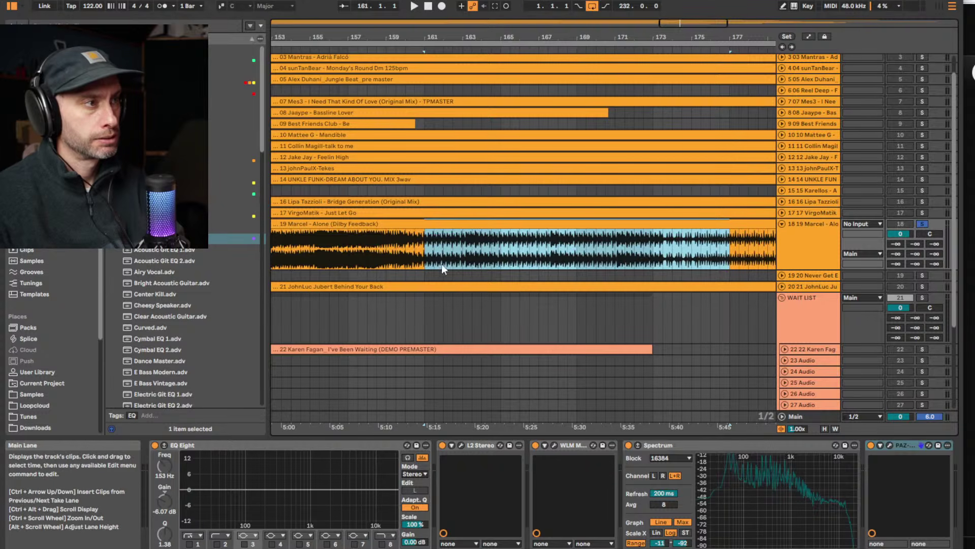
Audition the Alone clip from around bar 162, stop playback, and show the full length of all tracks
{"action": "left_click", "coordinate": [443, 260]}
{"action": "key", "text": "space"}
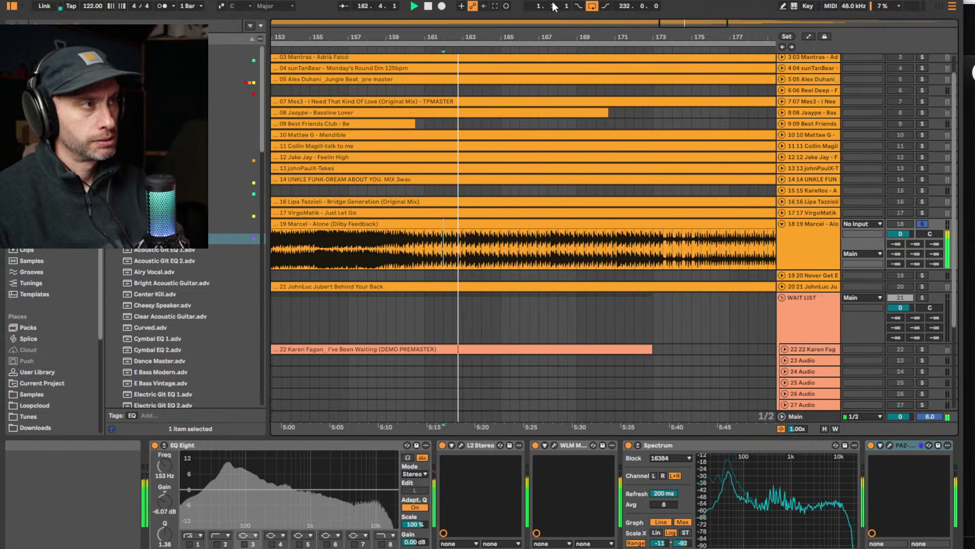
{"action": "double_click", "coordinate": [579, 35]}
{"action": "key", "text": "space"}
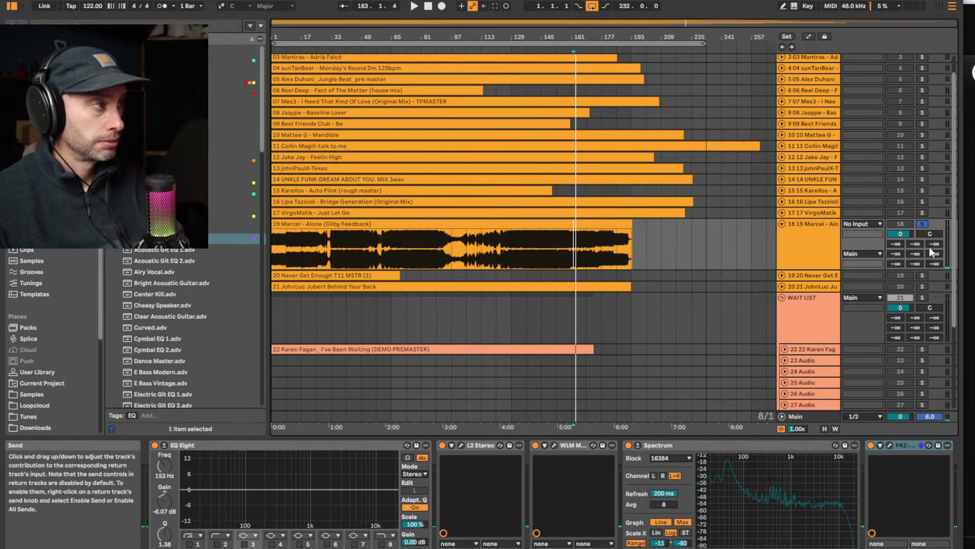
Solo the Never Get Enough track, close its loudness meter, fold the Alone track, and unfold and frame the Never Get Enough clip
{"action": "left_click", "coordinate": [921, 276]}
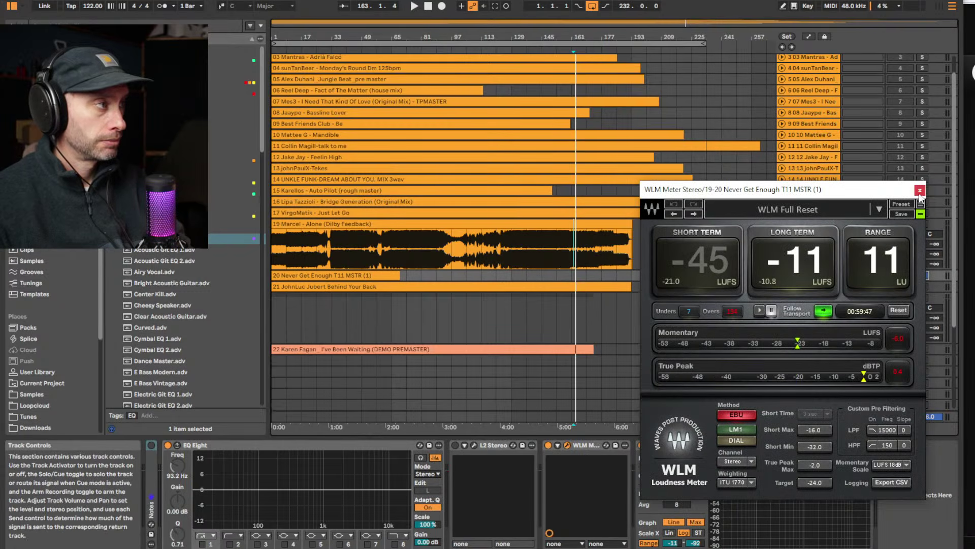
{"action": "left_click", "coordinate": [919, 190]}
{"action": "left_click", "coordinate": [783, 224]}
{"action": "left_click", "coordinate": [781, 234]}
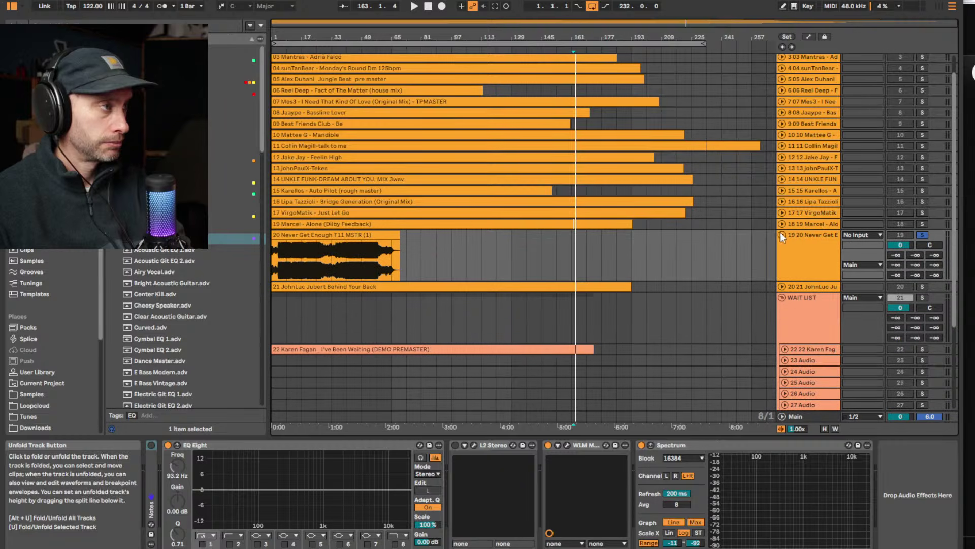
{"action": "left_click", "coordinate": [282, 235]}
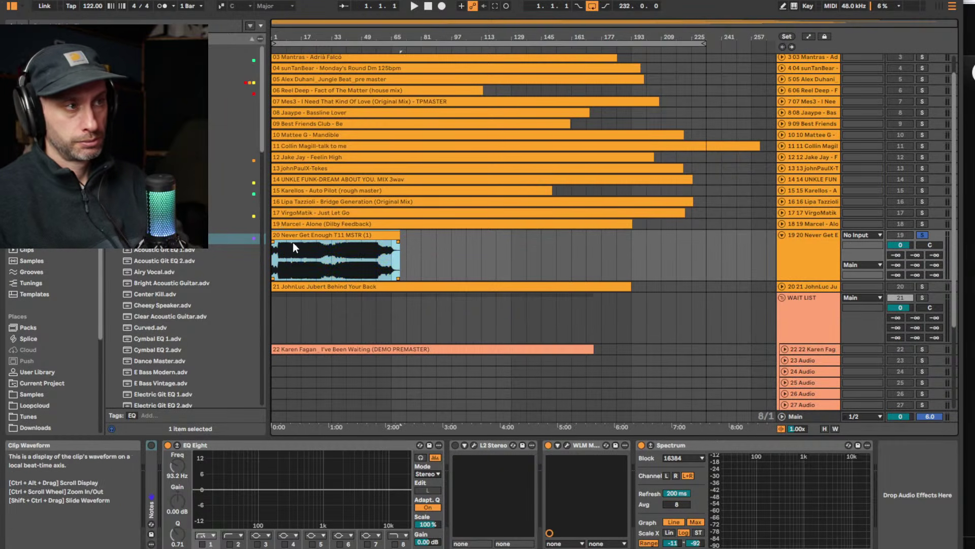
{"action": "double_click", "coordinate": [306, 36]}
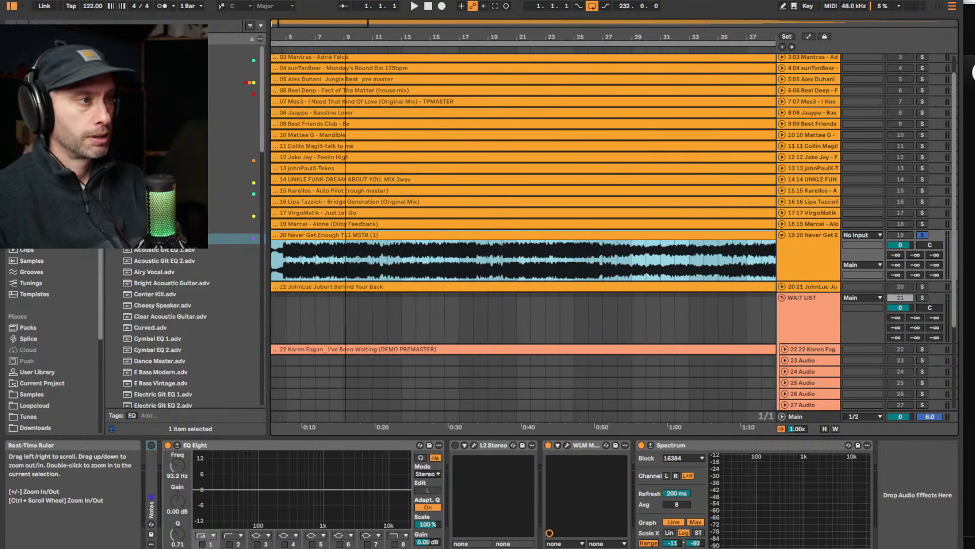
{"action": "key", "text": "minus"}
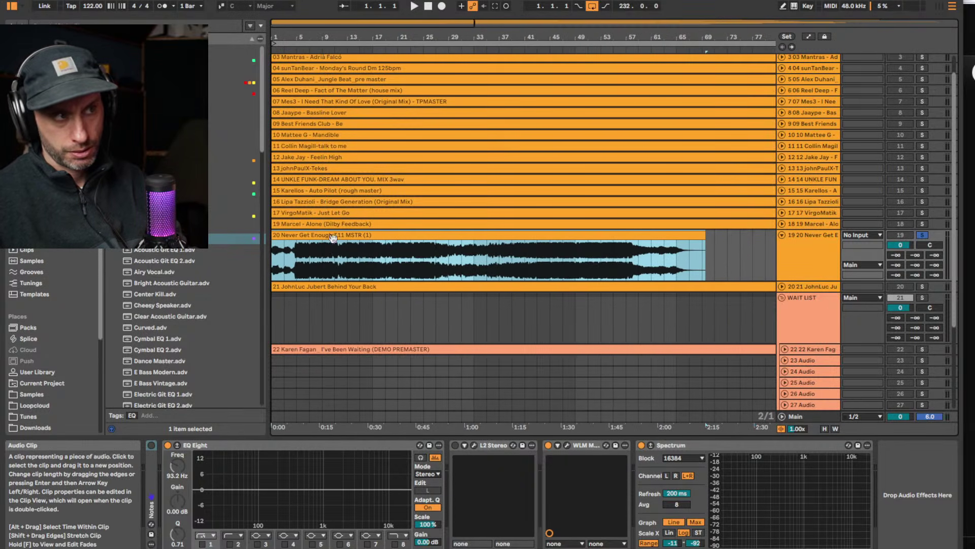
Audition the Never Get Enough clip from its start to around bar 12, and replay the intro from bar 3
{"action": "key", "text": "space"}
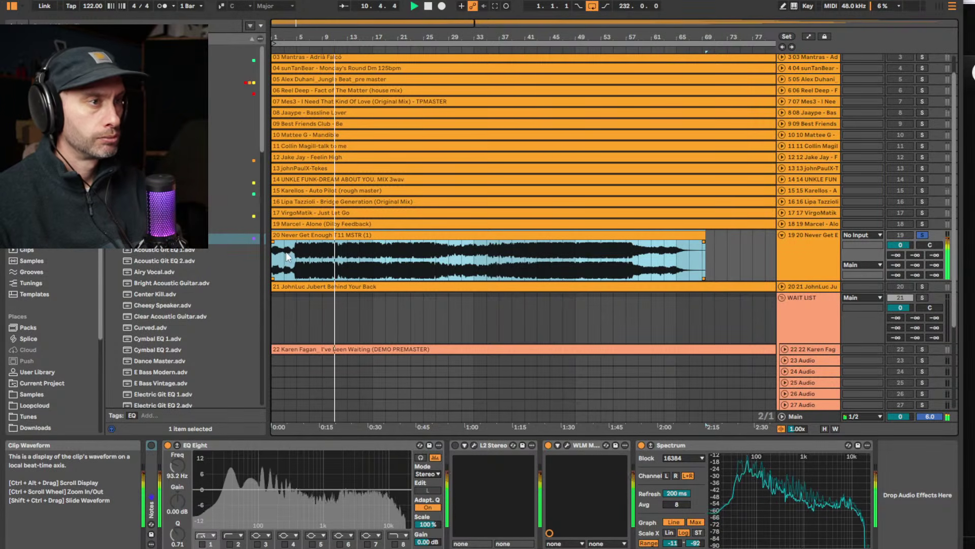
{"action": "left_click_drag", "start_coordinate": [284, 38], "coordinate": [285, 60]}
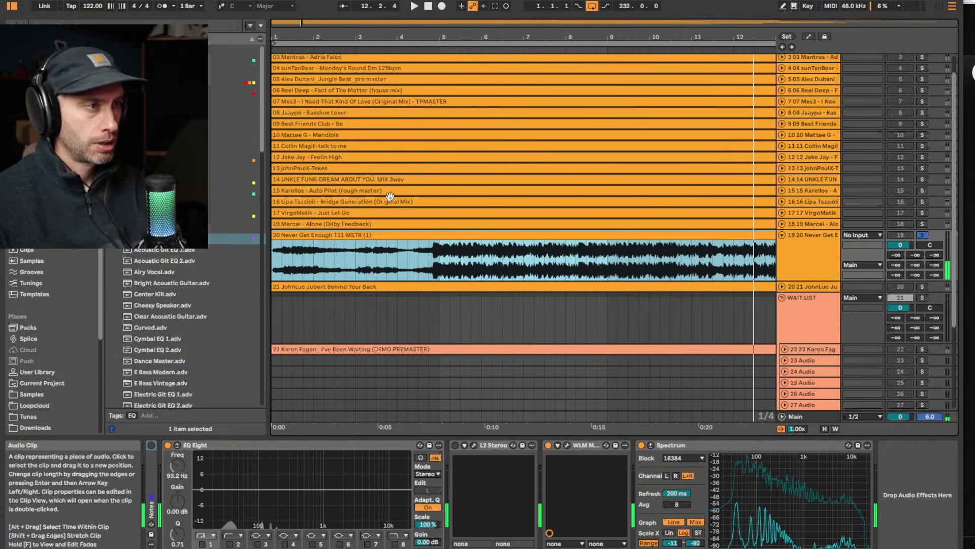
{"action": "left_click", "coordinate": [303, 260]}
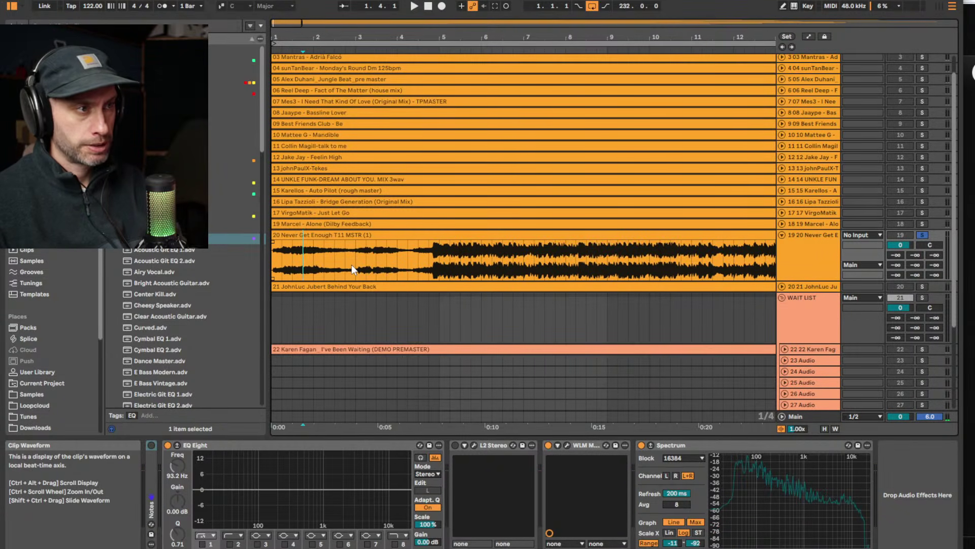
{"action": "key", "text": "space"}
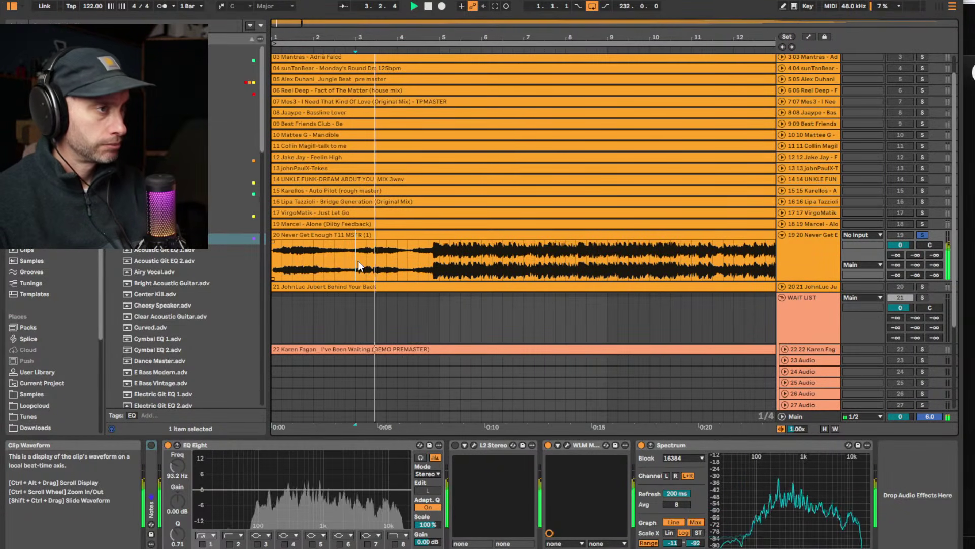
{"action": "key", "text": "space"}
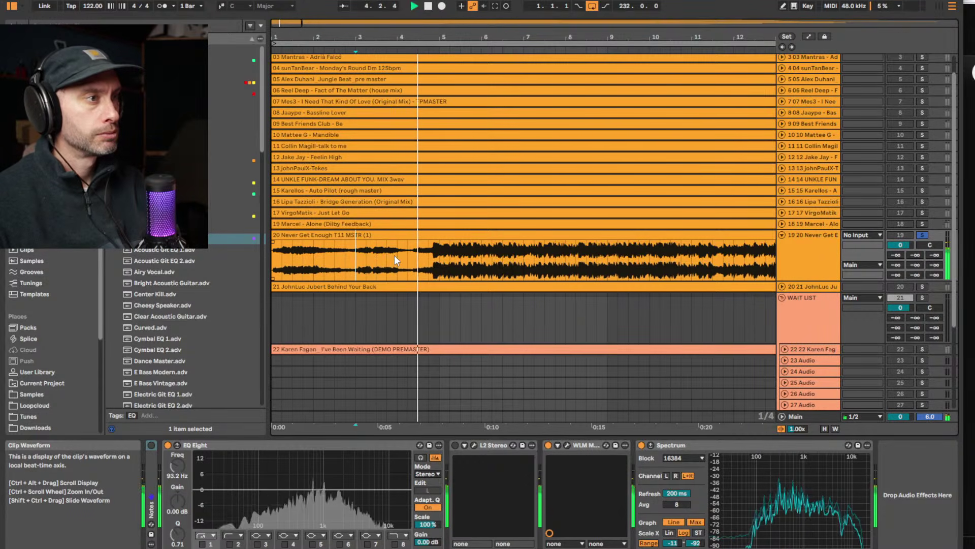
Highlight the short span just before bar 4 of the Never Get Enough intro, and replay from around bar 3 into the full beat
{"action": "left_click", "coordinate": [376, 258]}
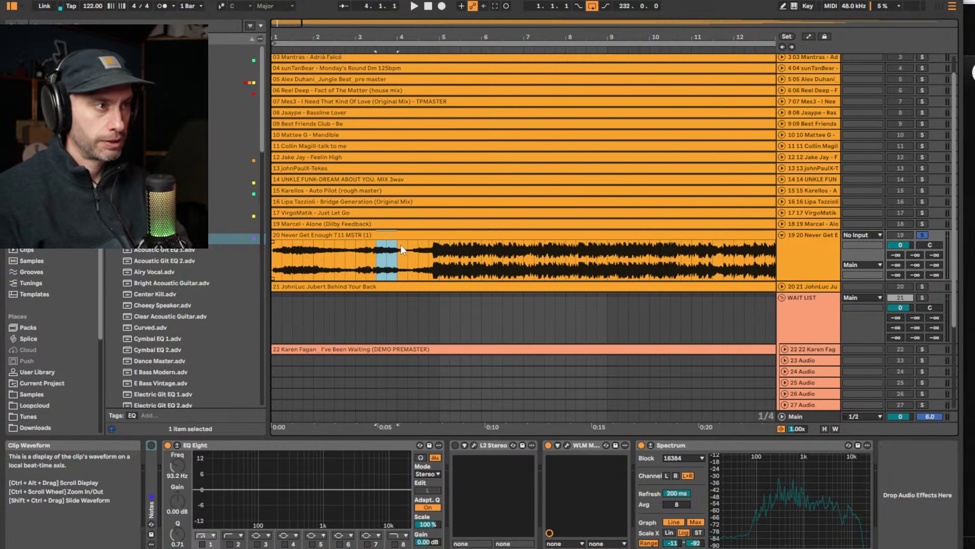
{"action": "left_click_drag", "start_coordinate": [401, 249], "coordinate": [566, 259]}
{"action": "left_click", "coordinate": [371, 258]}
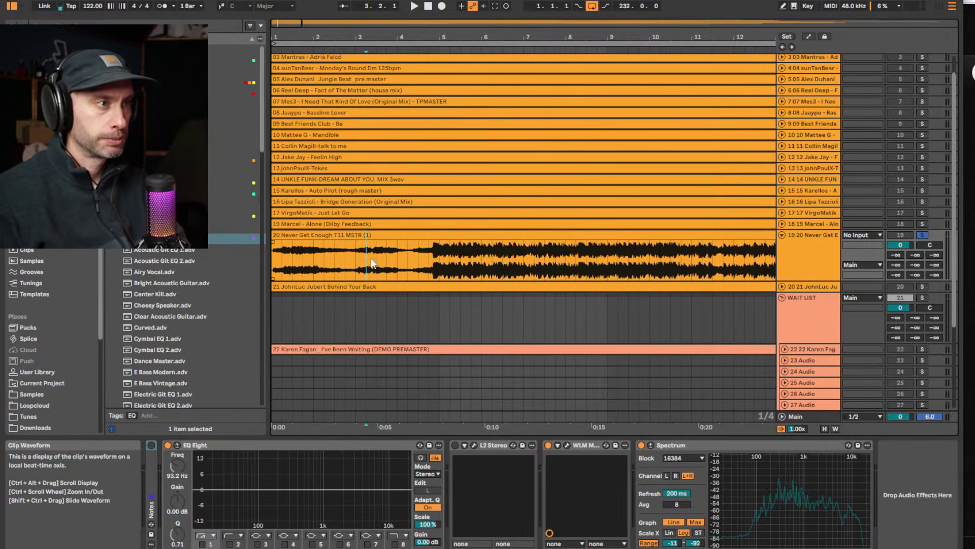
{"action": "key", "text": "space"}
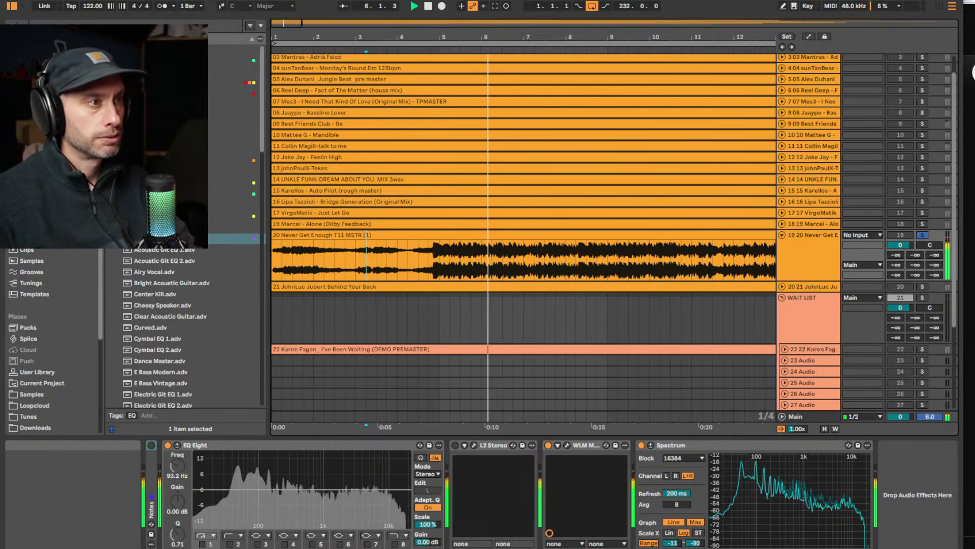
Skip to bar 13 of the Never Get Enough clip and audition through the breakdown to around bar 35
{"action": "left_click_drag", "start_coordinate": [284, 43], "coordinate": [282, 70]}
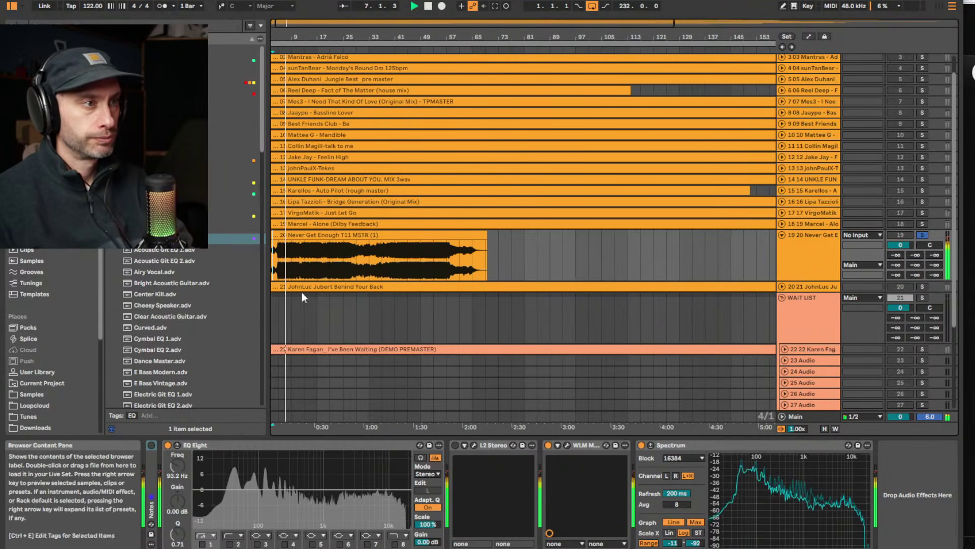
{"action": "left_click", "coordinate": [305, 262]}
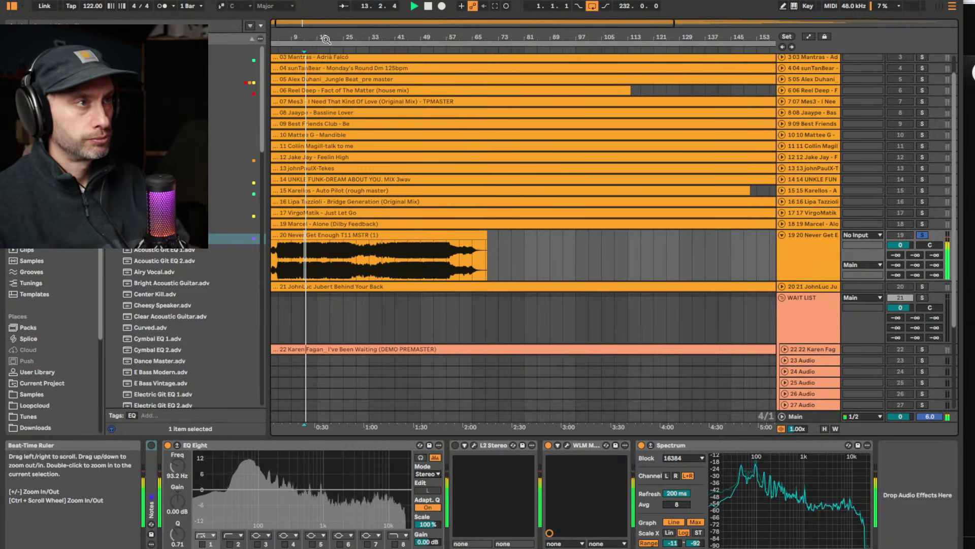
{"action": "left_click_drag", "start_coordinate": [312, 40], "coordinate": [312, 82]}
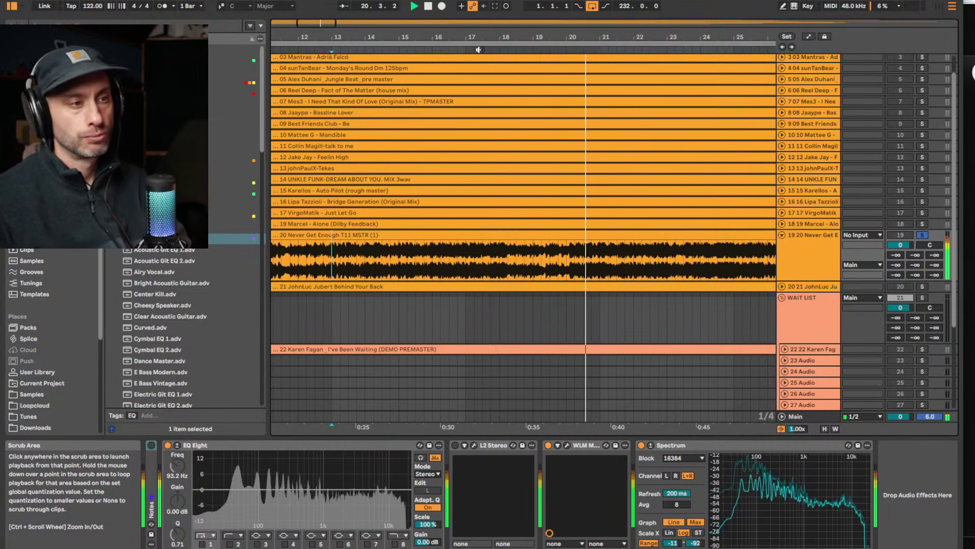
{"action": "left_click_drag", "start_coordinate": [478, 36], "coordinate": [479, 10]}
{"action": "left_click_drag", "start_coordinate": [383, 36], "coordinate": [358, 28]}
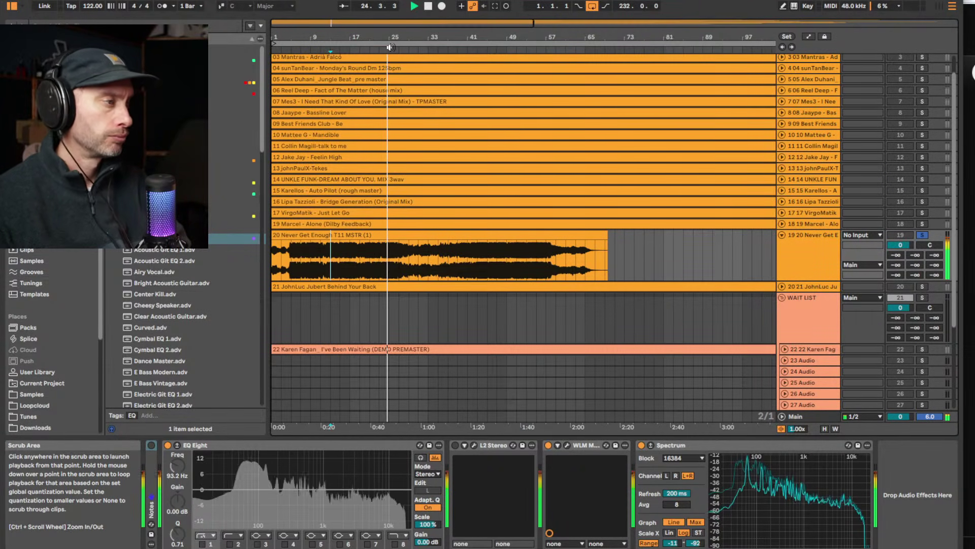
{"action": "left_click_drag", "start_coordinate": [405, 41], "coordinate": [404, 34]}
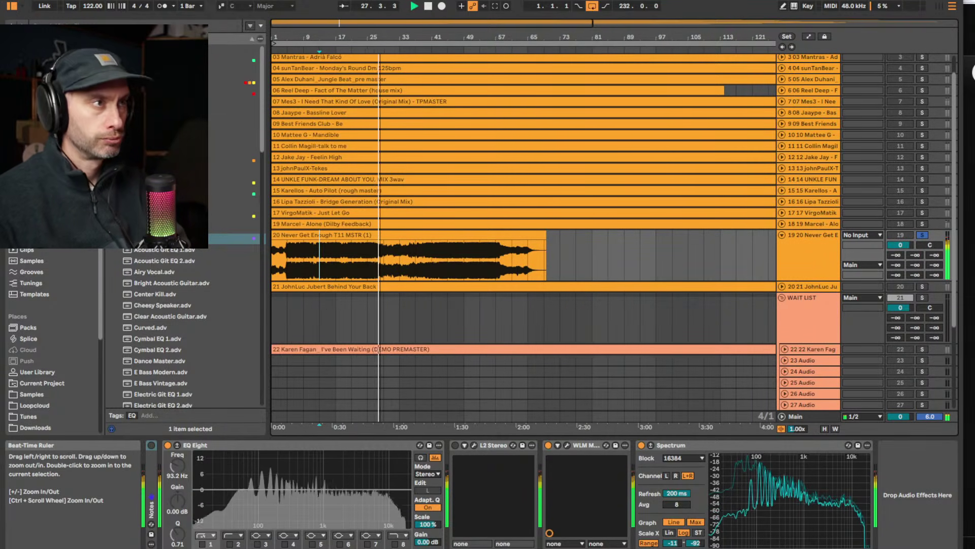
{"action": "mouse_move", "coordinate": [385, 36]}
{"action": "left_mouse_down"}
{"action": "mouse_move", "coordinate": [386, 46]}
{"action": "mouse_move", "coordinate": [385, 33]}
{"action": "left_mouse_up"}
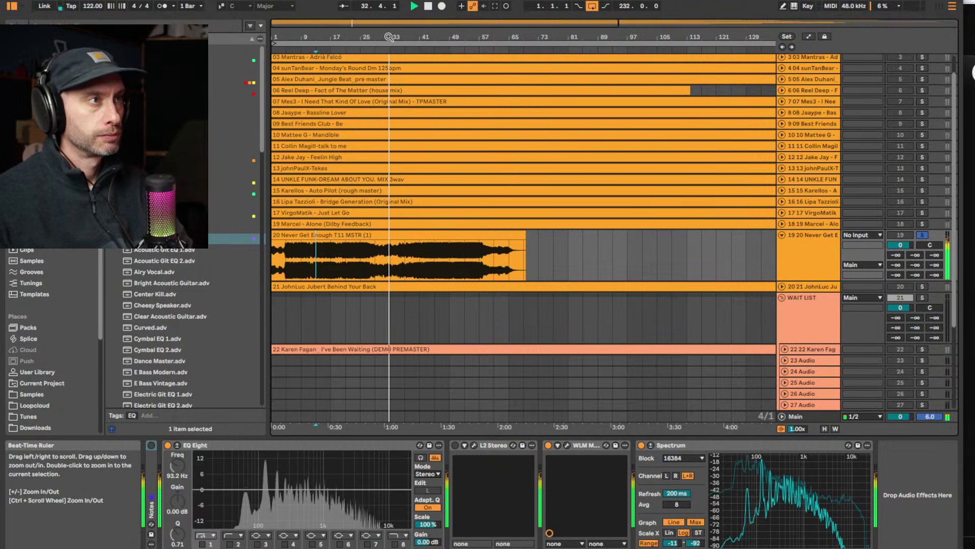
{"action": "left_click_drag", "start_coordinate": [390, 37], "coordinate": [390, 59]}
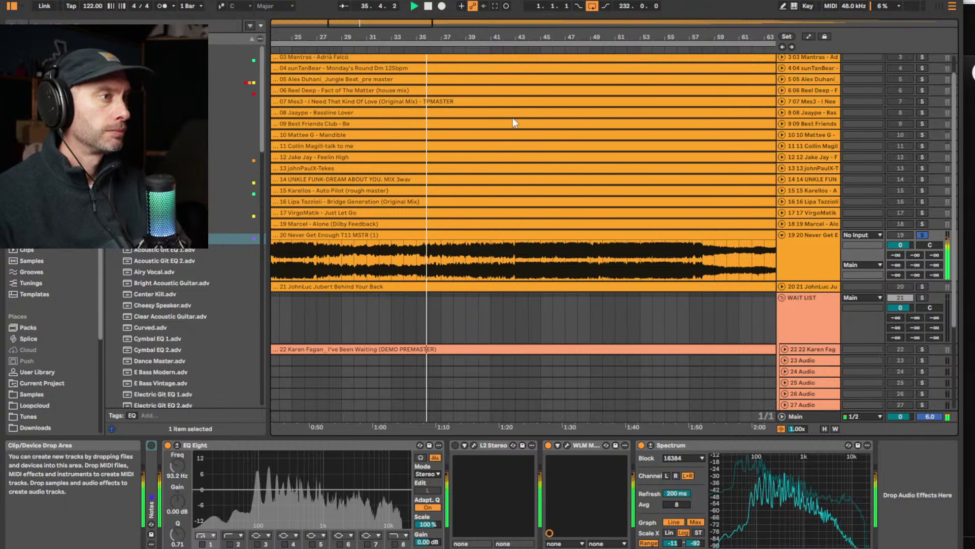
Audition the second half of the Never Get Enough clip, skip ahead to around bar 52, and stop playback at bar 65
{"action": "left_click_drag", "start_coordinate": [485, 38], "coordinate": [484, 47]}
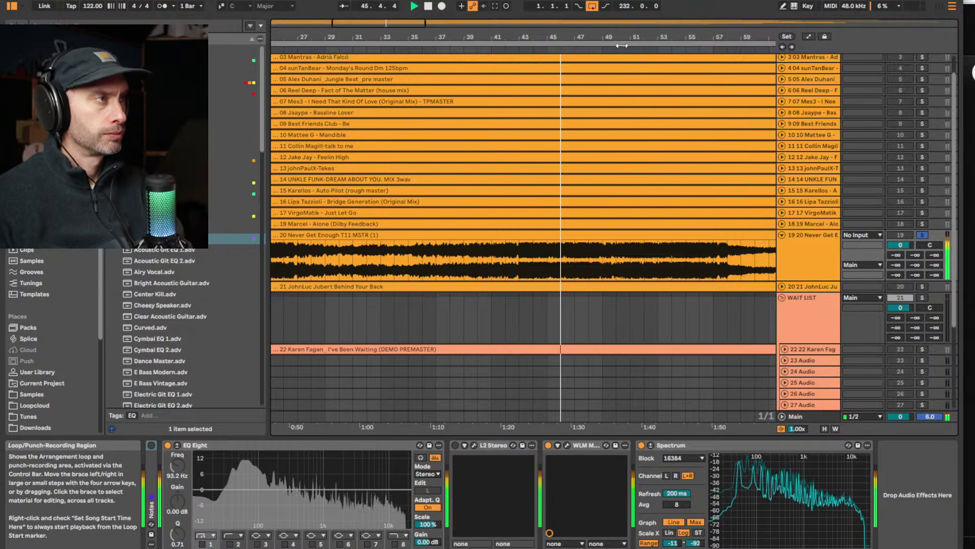
{"action": "left_click_drag", "start_coordinate": [623, 38], "coordinate": [621, 27]}
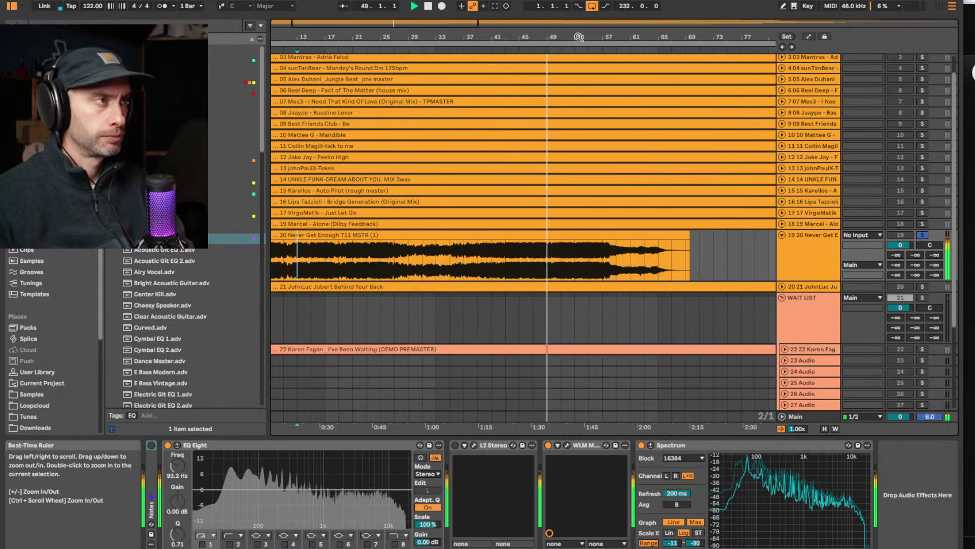
{"action": "scroll", "coordinate": [480, 127], "scroll_direction": "down", "scroll_amount": 4}
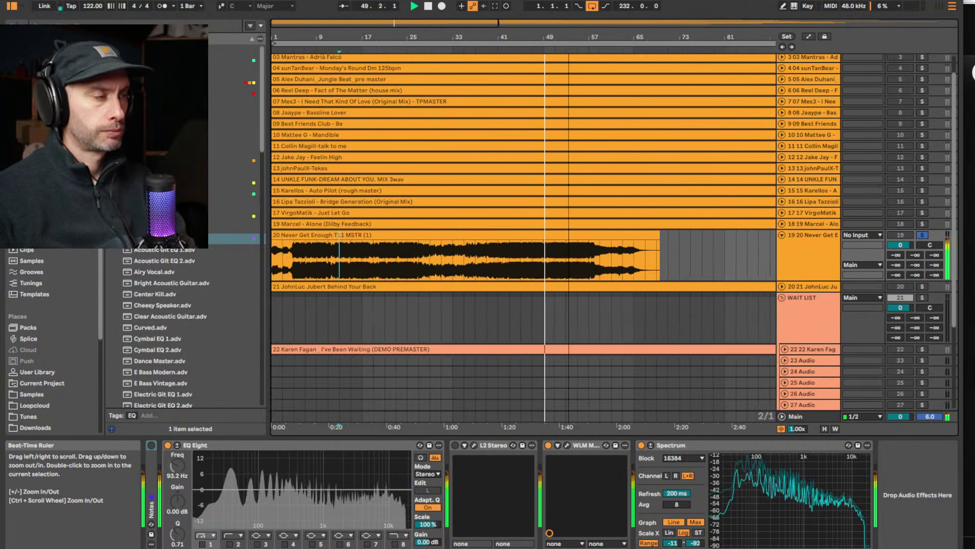
{"action": "left_click", "coordinate": [504, 256]}
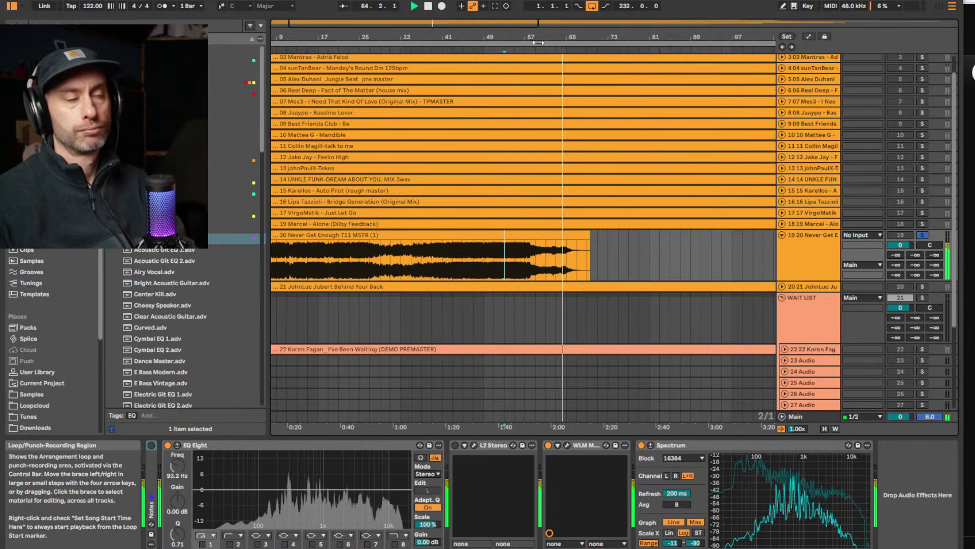
{"action": "left_click", "coordinate": [649, 260]}
{"action": "key", "text": "space"}
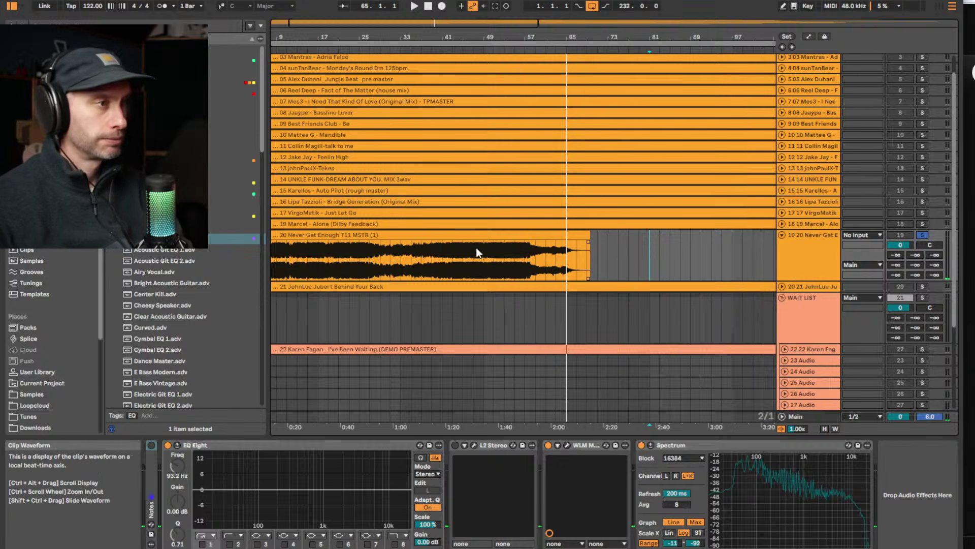
Compare sections of the Never Get Enough clip by highlighting bars 47 to 57, the intro, and bars 13 to 29
{"action": "left_click_drag", "start_coordinate": [473, 254], "coordinate": [530, 258]}
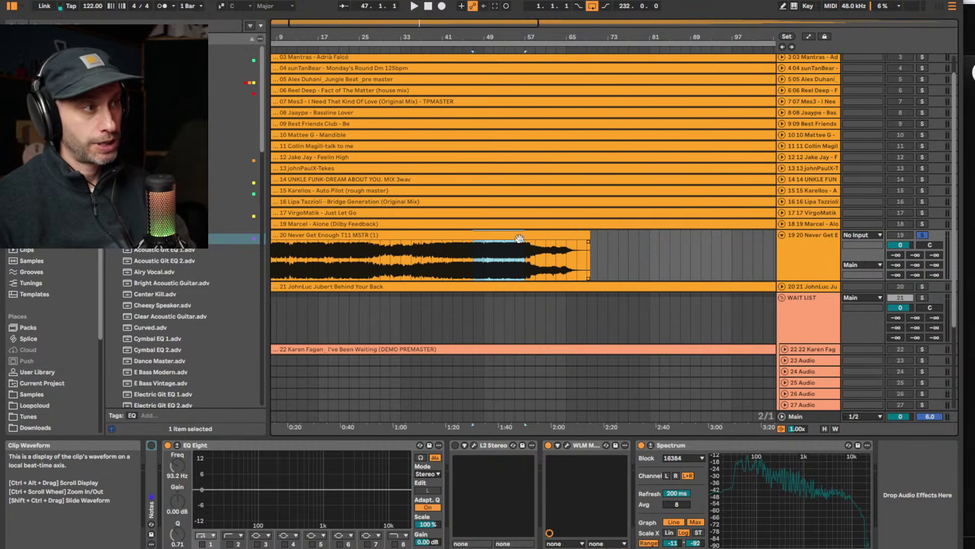
{"action": "left_click_drag", "start_coordinate": [443, 37], "coordinate": [420, 13]}
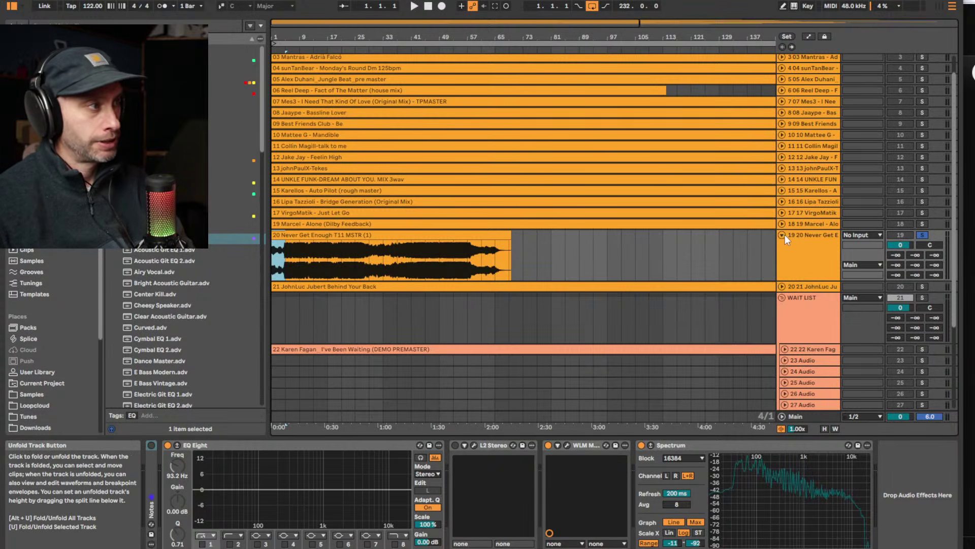
{"action": "left_click_drag", "start_coordinate": [312, 261], "coordinate": [354, 269]}
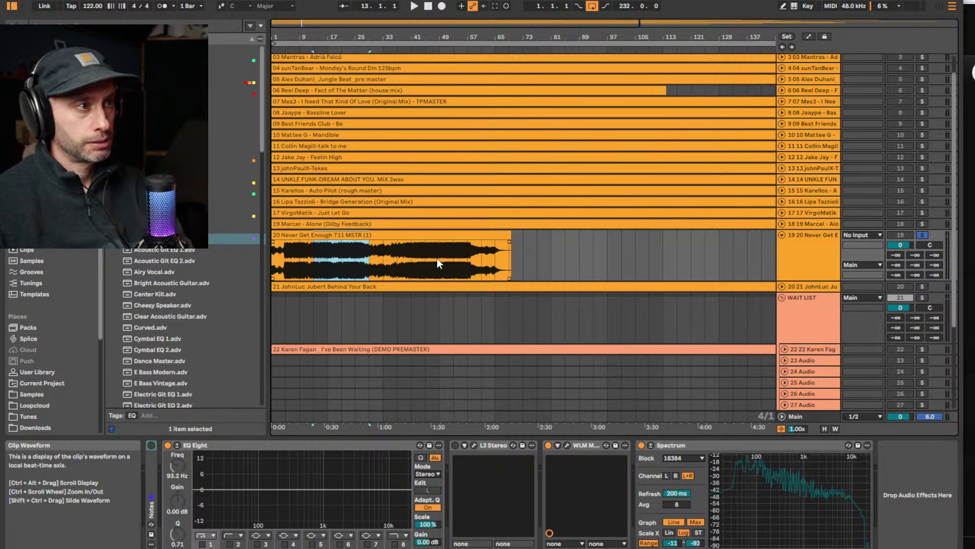
Audition the highlighted Never Get Enough section from bar 49, skip ahead to bar 53, stop playback, and select the track
{"action": "key", "text": "space"}
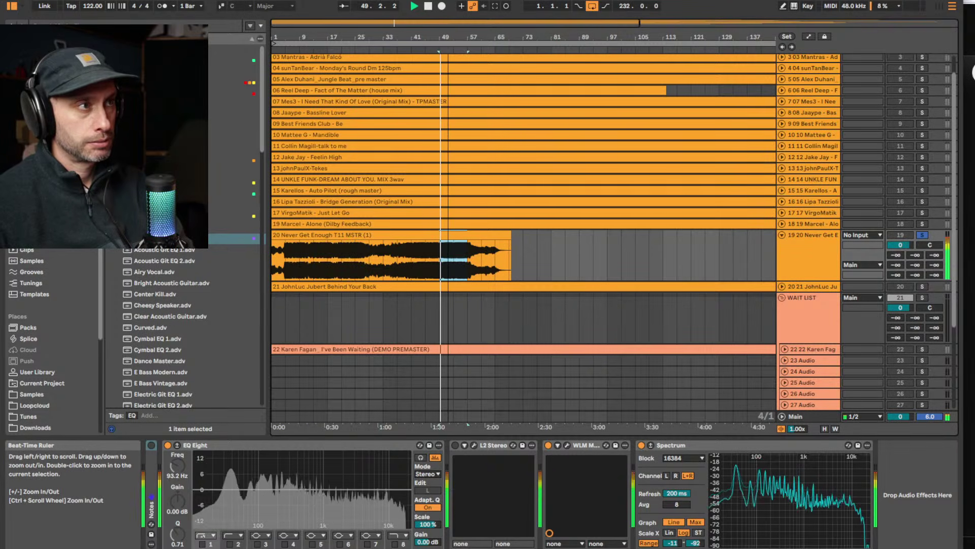
{"action": "left_click_drag", "start_coordinate": [462, 41], "coordinate": [398, 37]}
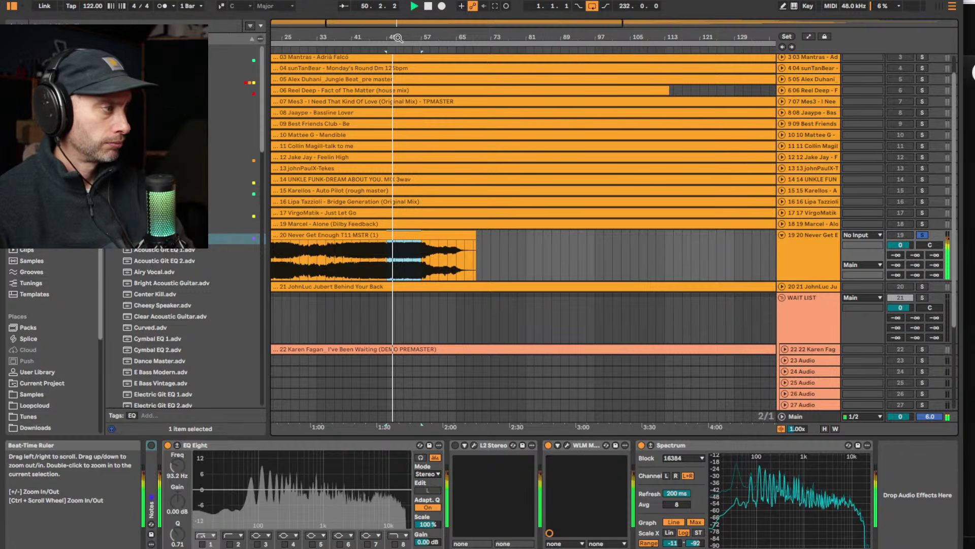
{"action": "left_click", "coordinate": [404, 260]}
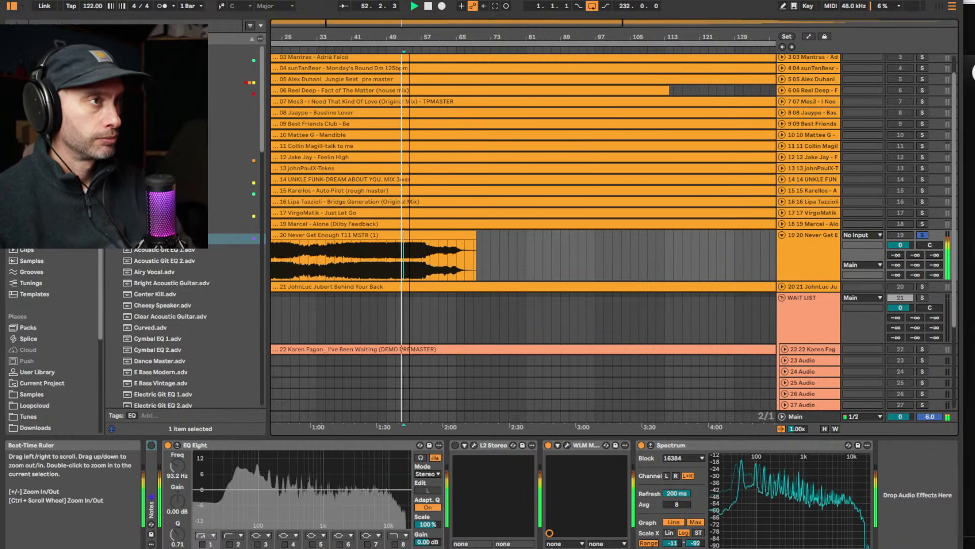
{"action": "left_click_drag", "start_coordinate": [409, 42], "coordinate": [410, 36]}
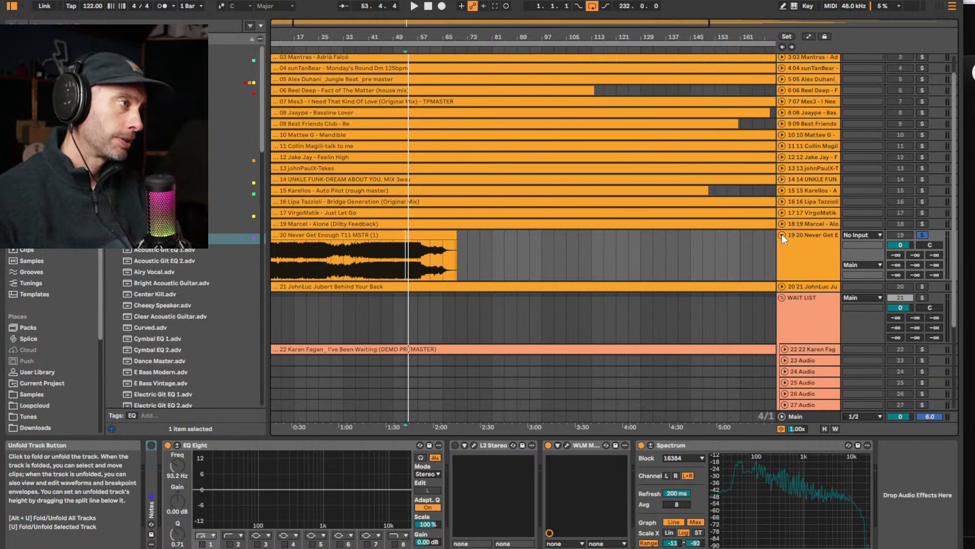
{"action": "left_click", "coordinate": [806, 236]}
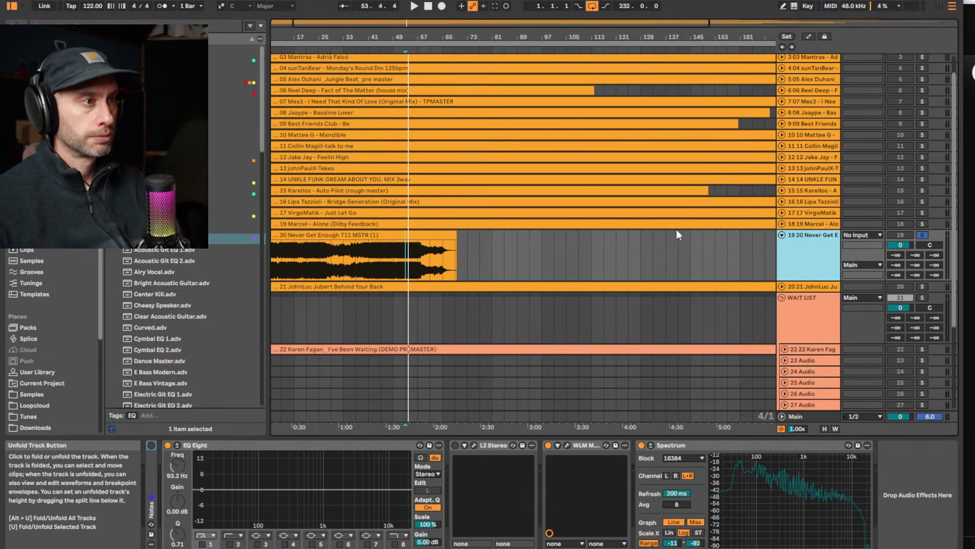
Highlight bars 49 to 57 of the Never Get Enough clip and audition the section's opening briefly
{"action": "left_click_drag", "start_coordinate": [388, 251], "coordinate": [414, 254]}
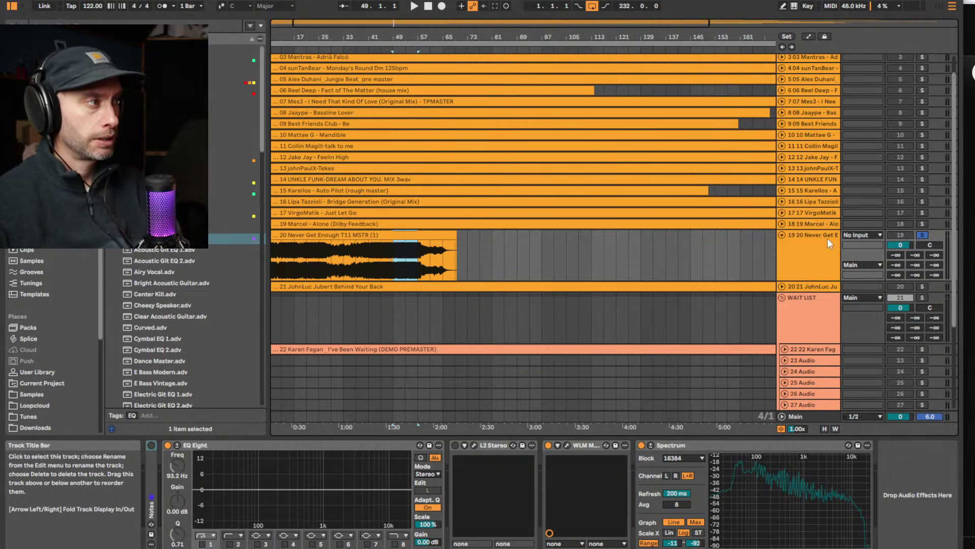
{"action": "key", "text": "space"}
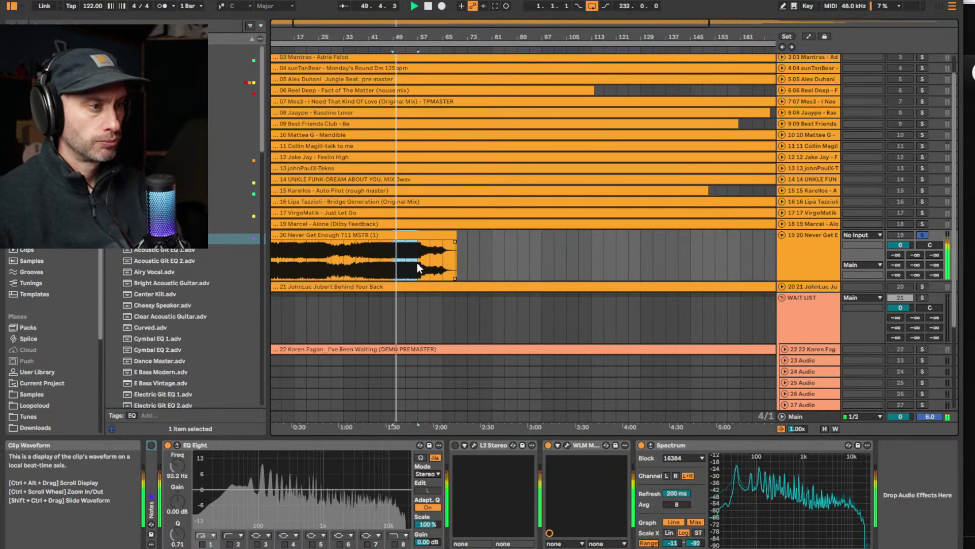
{"action": "key", "text": "space"}
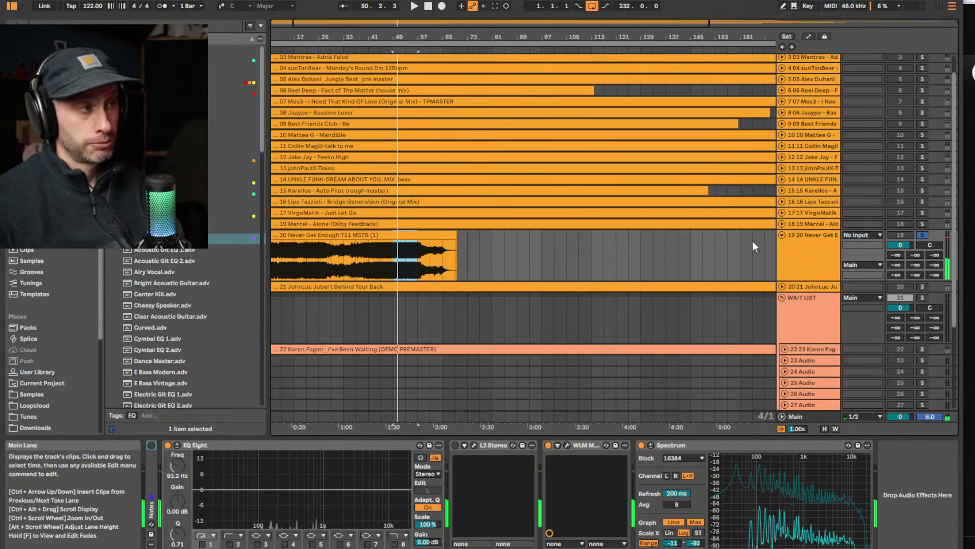
Fold the Never Get Enough track, then solo and unfold the Behind Your Back track below it
{"action": "left_click", "coordinate": [782, 235]}
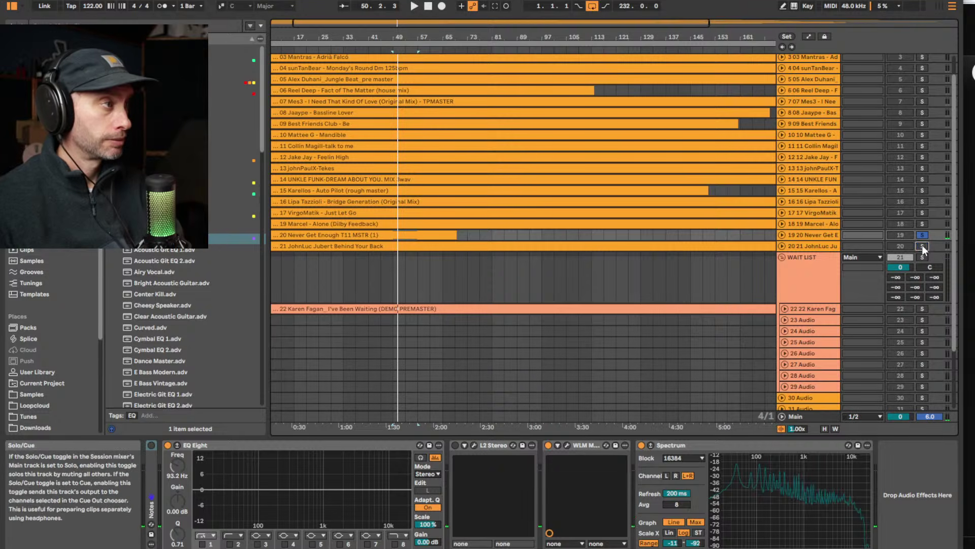
{"action": "left_click", "coordinate": [922, 246]}
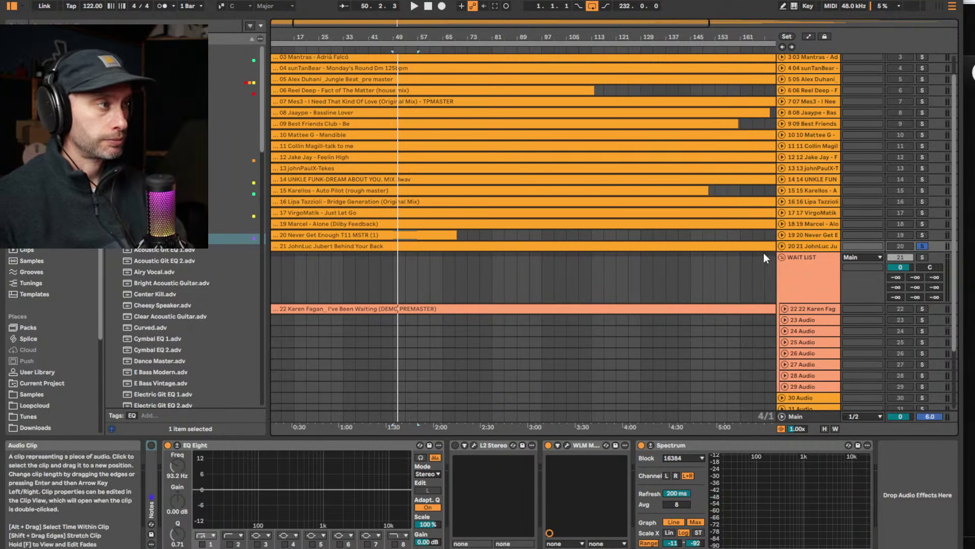
{"action": "left_click", "coordinate": [810, 235]}
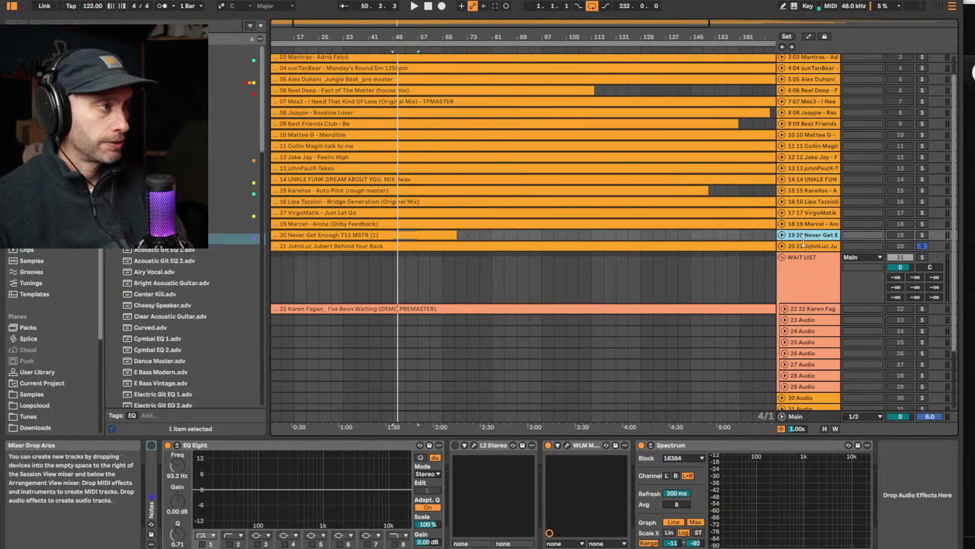
{"action": "left_click", "coordinate": [781, 246]}
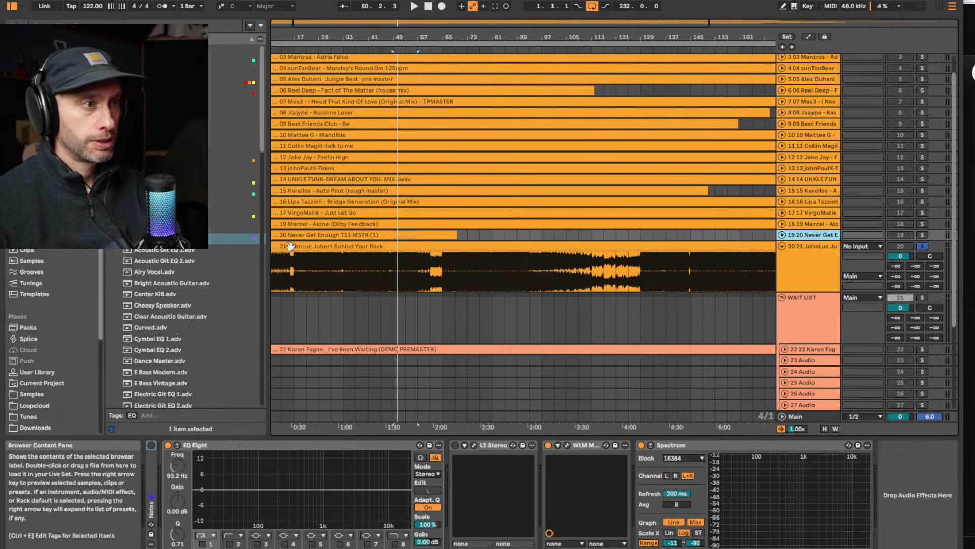
Examine the full Behind Your Back waveform, highlight the intro up to bar 17, and select the whole clip
{"action": "left_click_drag", "start_coordinate": [314, 37], "coordinate": [314, 15]}
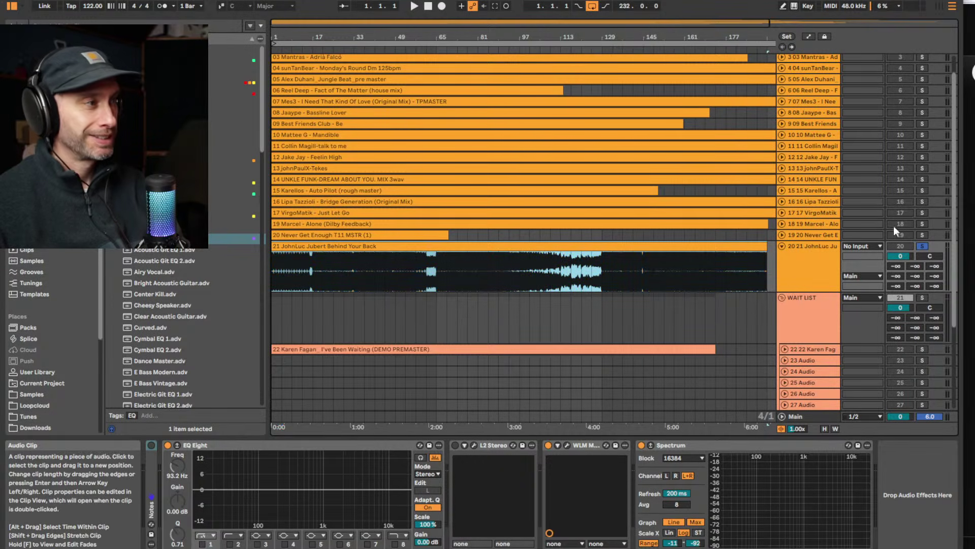
{"action": "left_click", "coordinate": [812, 247]}
{"action": "left_click", "coordinate": [367, 247]}
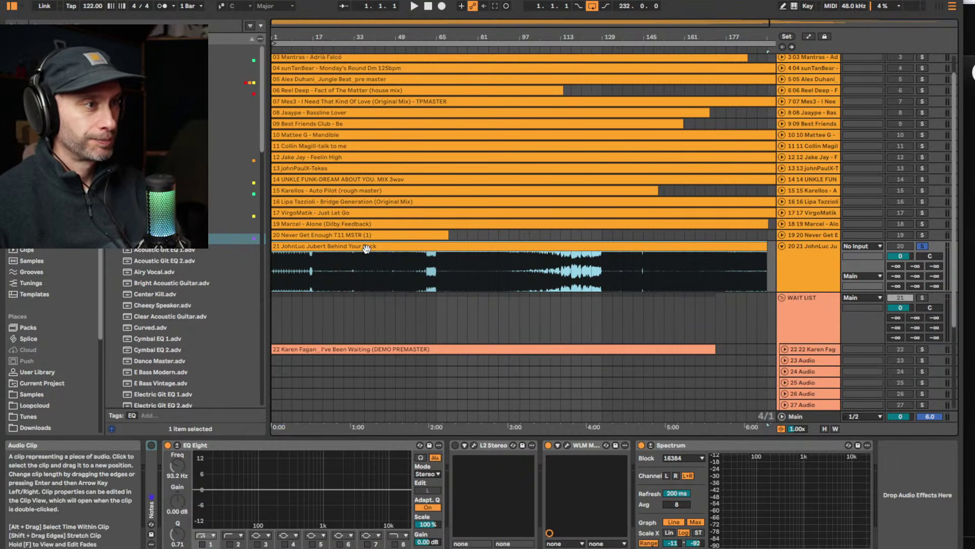
{"action": "left_click_drag", "start_coordinate": [313, 53], "coordinate": [313, 46]}
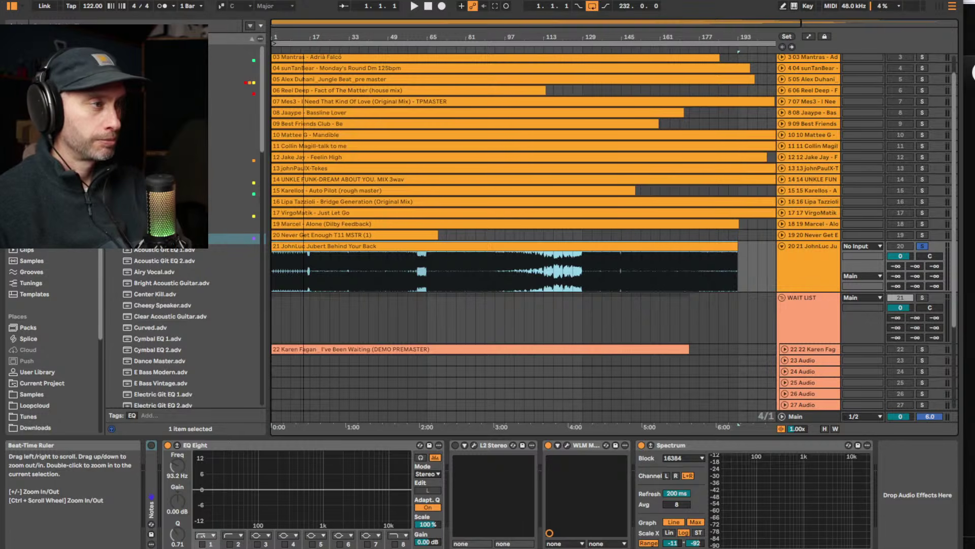
{"action": "key", "text": "plus"}
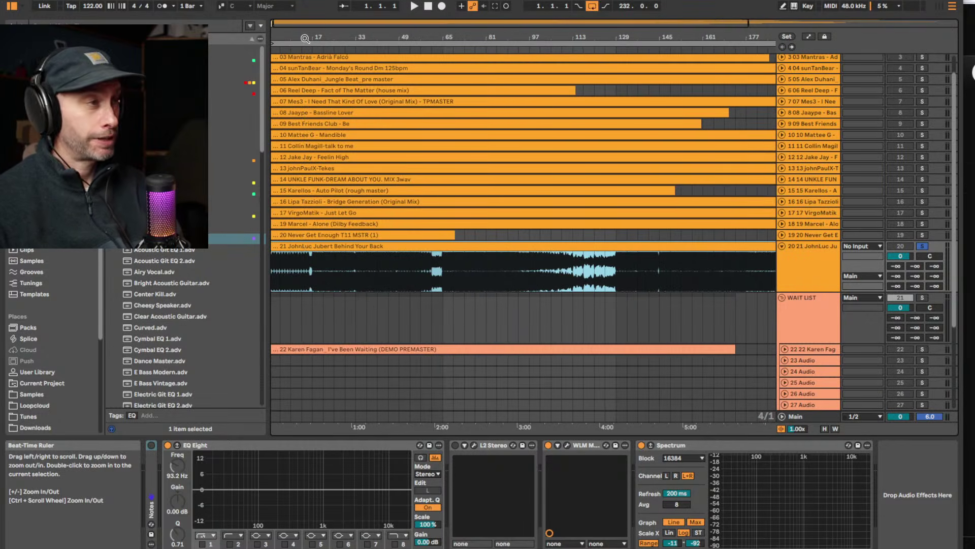
{"action": "left_click", "coordinate": [567, 41]}
{"action": "key", "text": "minus"}
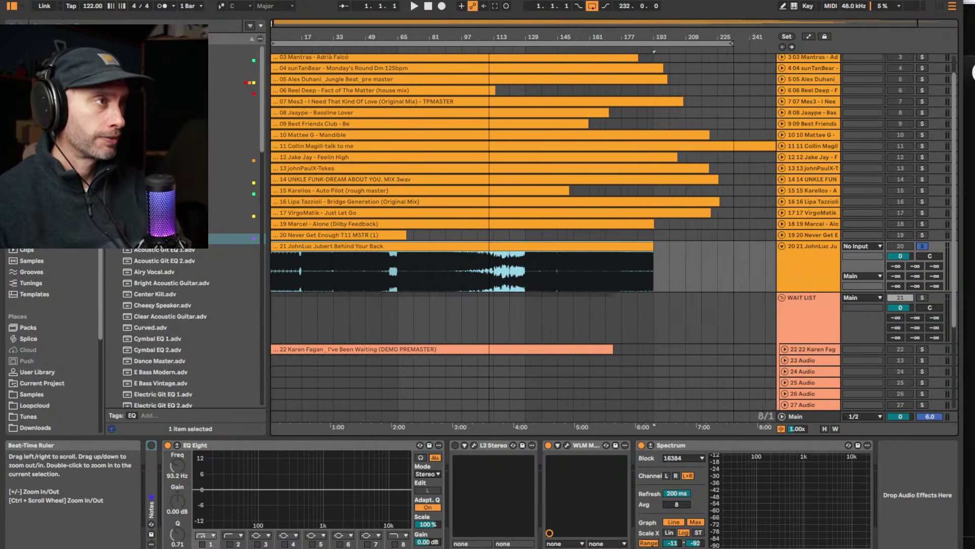
{"action": "key", "text": "plus"}
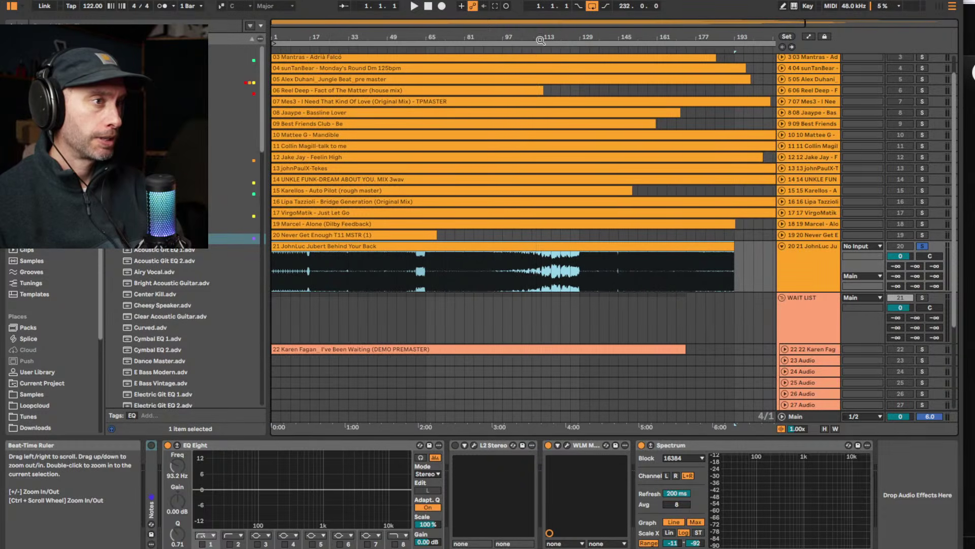
{"action": "left_click_drag", "start_coordinate": [284, 276], "coordinate": [313, 274]}
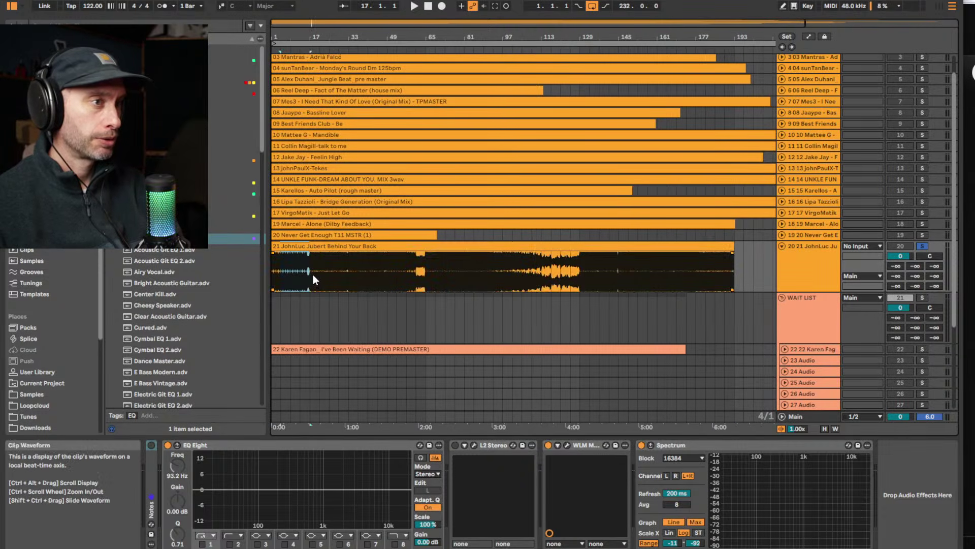
{"action": "left_click", "coordinate": [314, 247]}
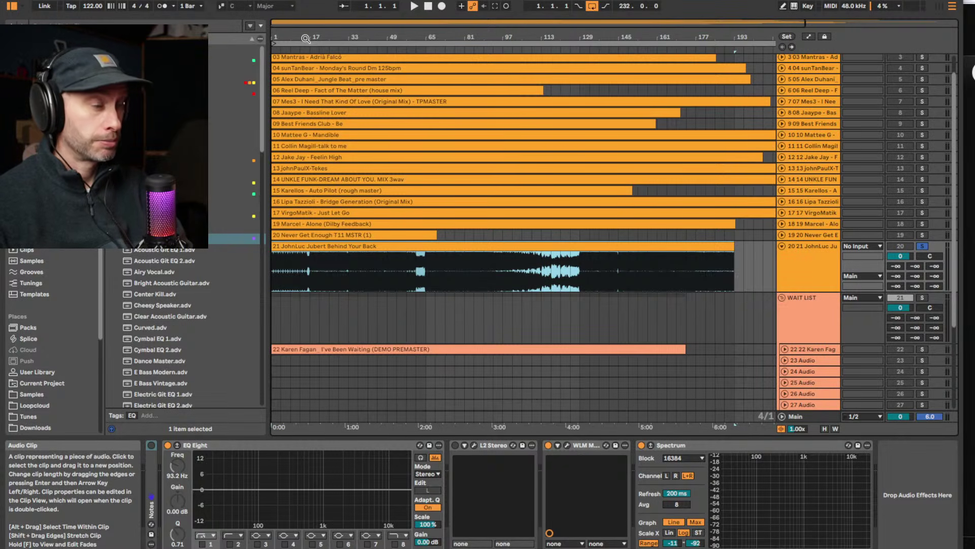
Audition the Behind Your Back intro from bar 1, skip ahead to around bar 13, and listen past bar 17
{"action": "key", "text": "space"}
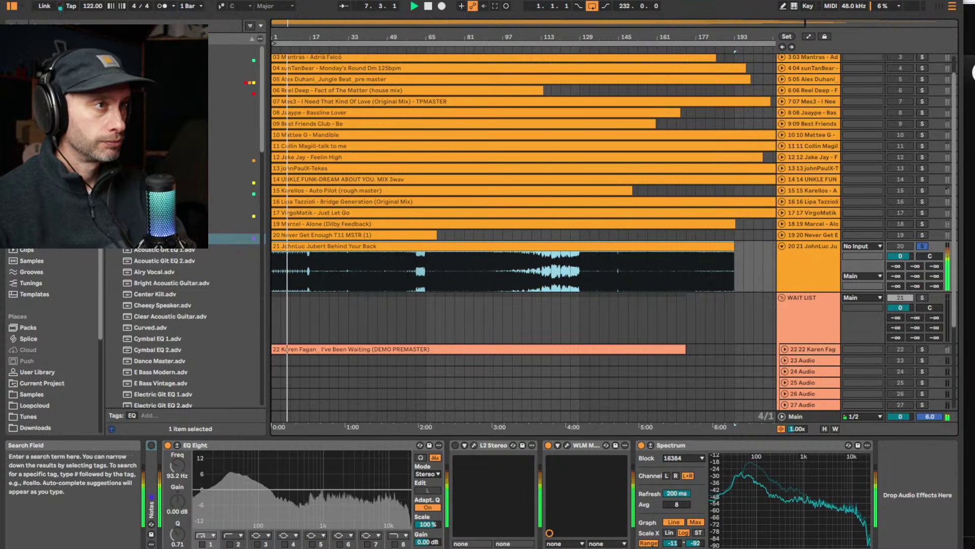
{"action": "left_click_drag", "start_coordinate": [299, 41], "coordinate": [299, 66]}
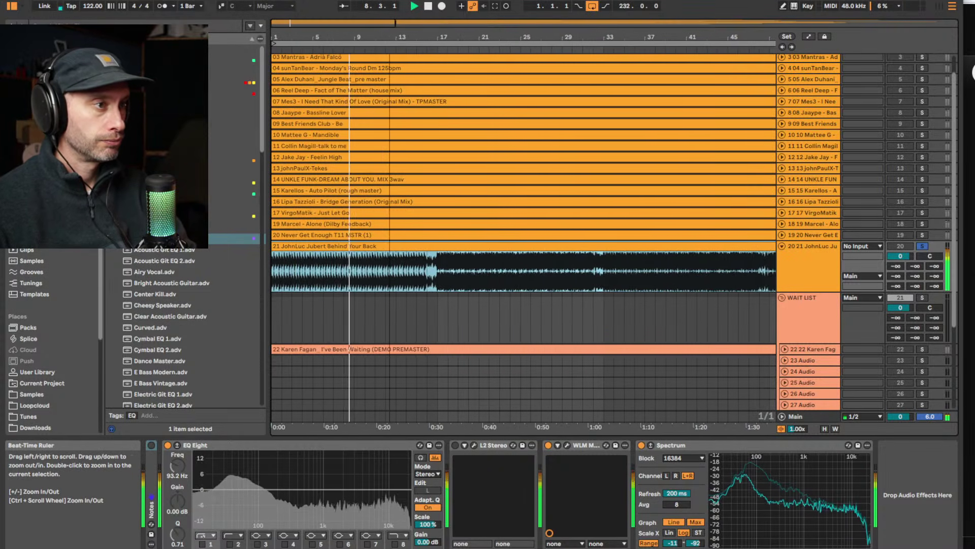
{"action": "left_click", "coordinate": [407, 50]}
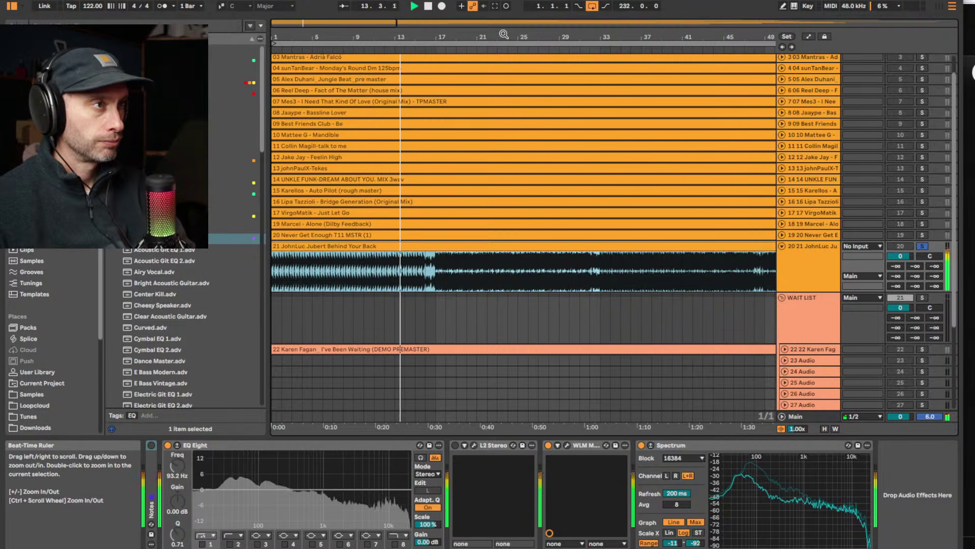
{"action": "left_click_drag", "start_coordinate": [425, 36], "coordinate": [349, 37]}
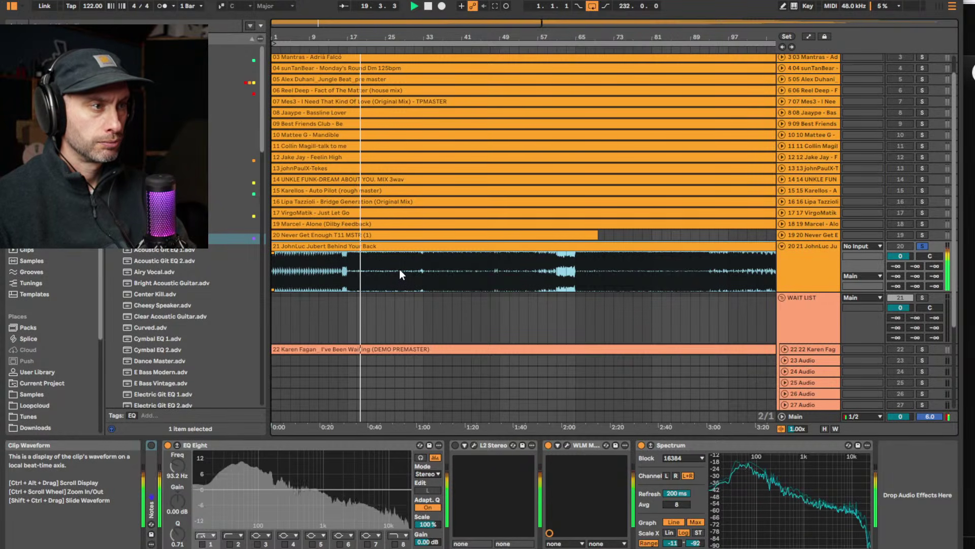
Open the Behind Your Back clip's sample view and show its waveform from bar 1 to about bar 39
{"action": "double_click", "coordinate": [373, 266]}
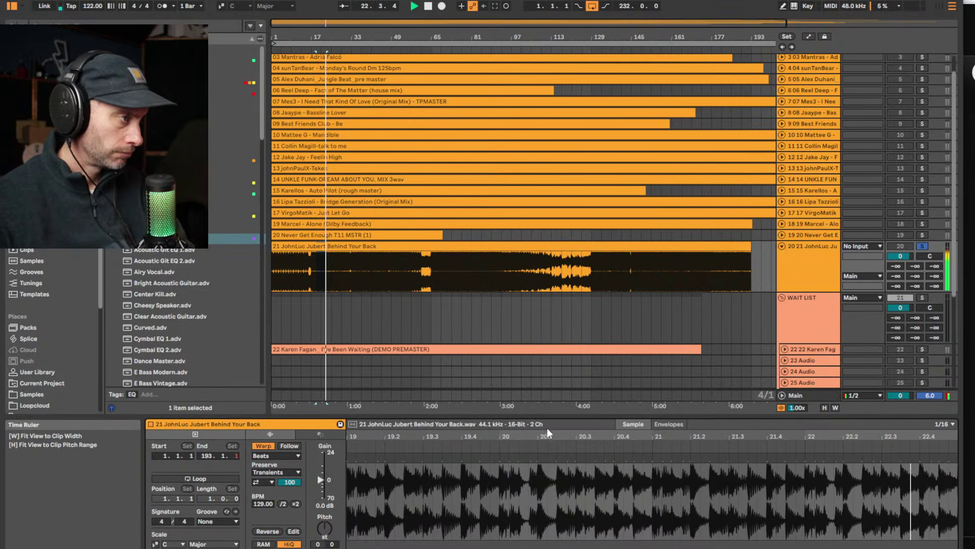
{"action": "left_click_drag", "start_coordinate": [676, 436], "coordinate": [711, 404]}
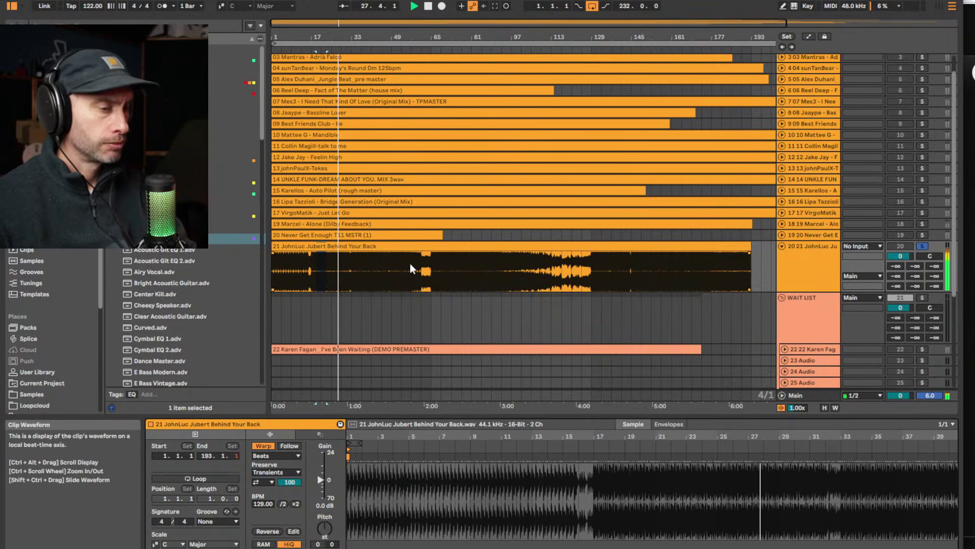
Turn on the track's Notes spectrum device, inspect it in expanded view during playback, and return to the arrangement
{"action": "left_click", "coordinate": [833, 245]}
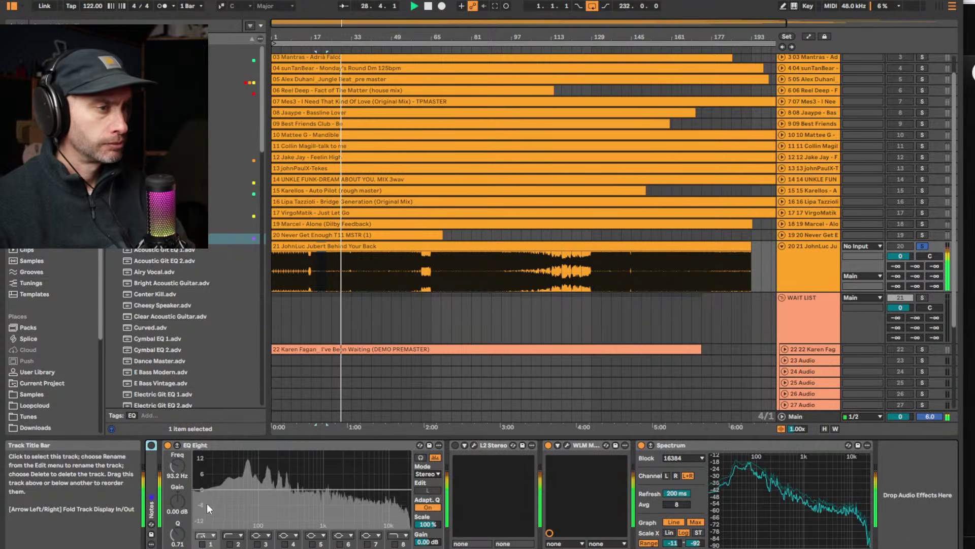
{"action": "double_click", "coordinate": [154, 447]}
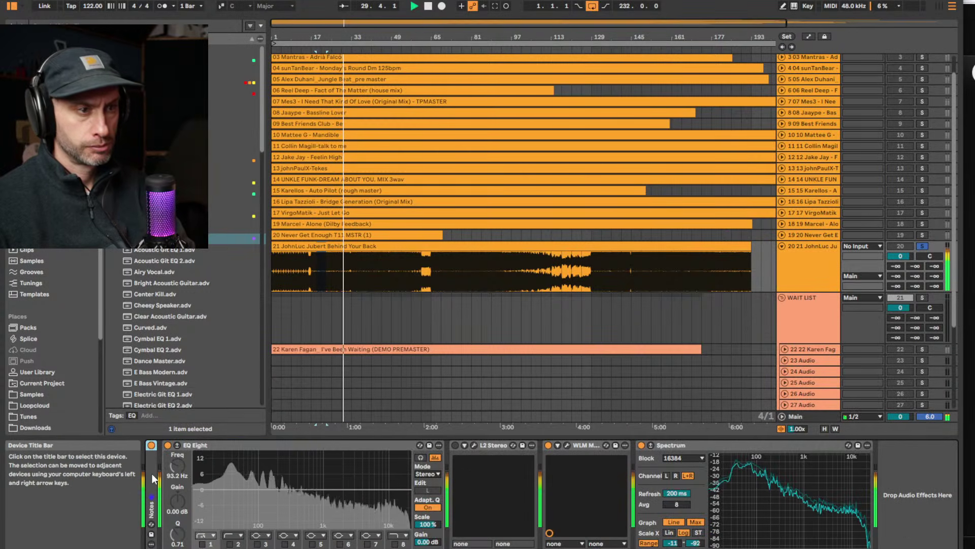
{"action": "left_click", "coordinate": [160, 445]}
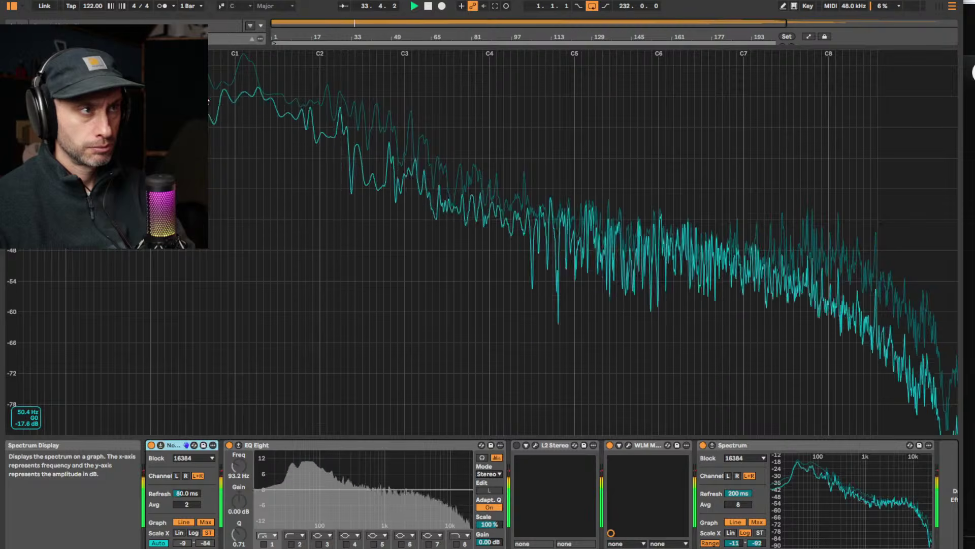
{"action": "key", "text": "Escape"}
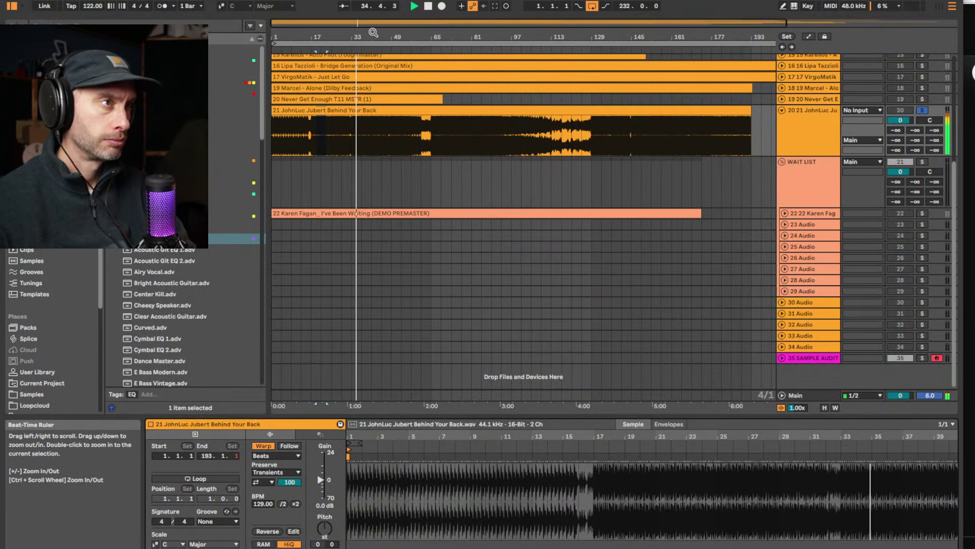
Set the insert marker at bar 49 of the Behind Your Back clip and adjust the timeline to the full track
{"action": "left_click", "coordinate": [396, 130]}
{"action": "key", "text": "minus"}
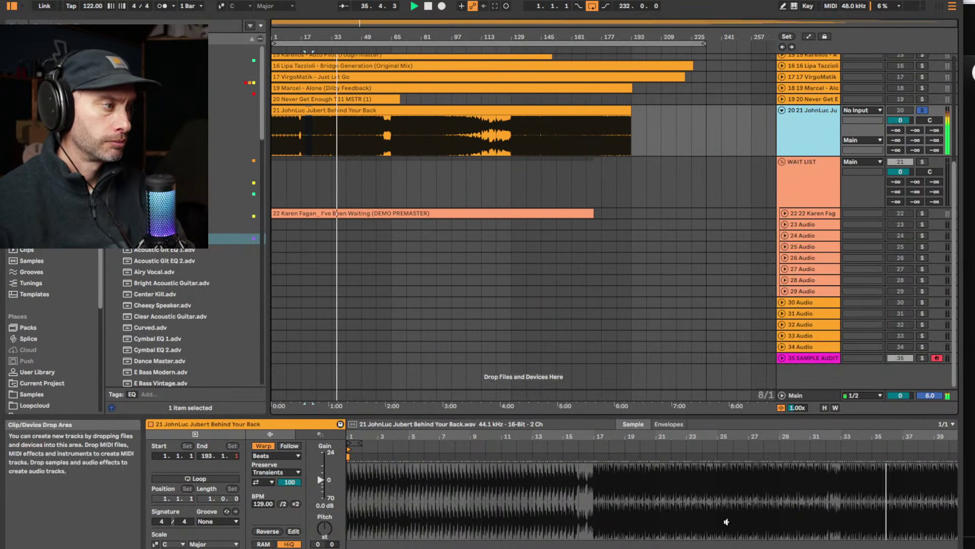
{"action": "left_click", "coordinate": [361, 137]}
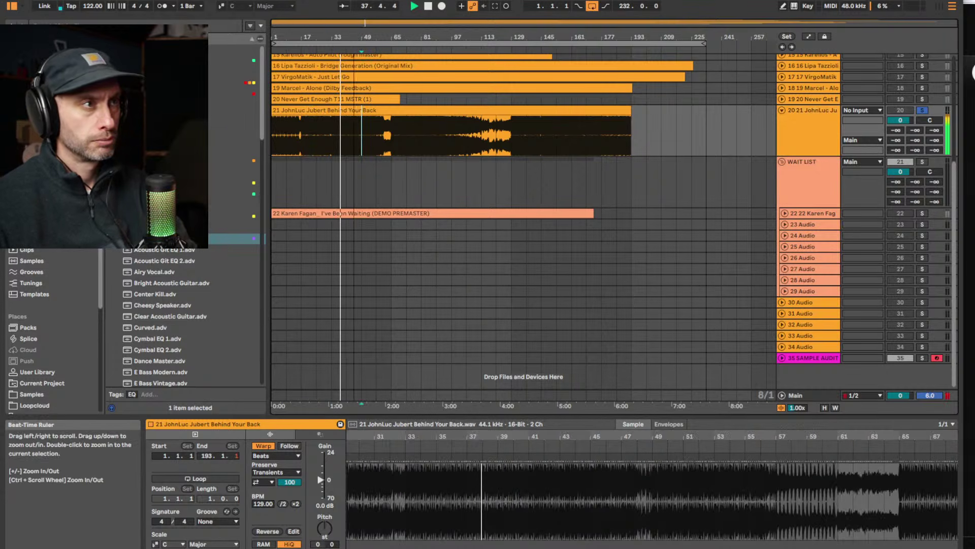
{"action": "left_click_drag", "start_coordinate": [355, 30], "coordinate": [509, 106]}
Recheck the expanded Notes spectrum, collapse it, and bring the track's EQ Eight and Spectrum devices into view
{"action": "key", "text": "shift+Tab"}
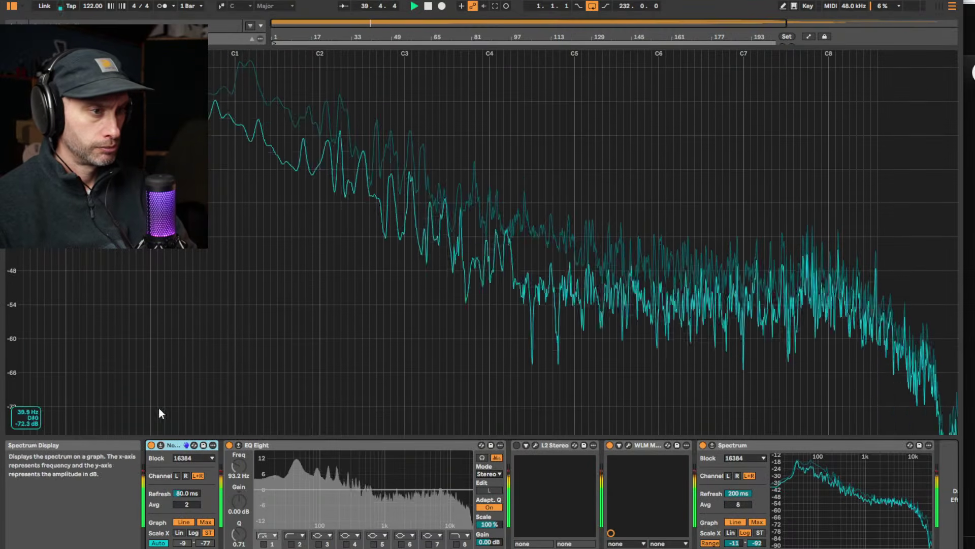
{"action": "left_click", "coordinate": [160, 444]}
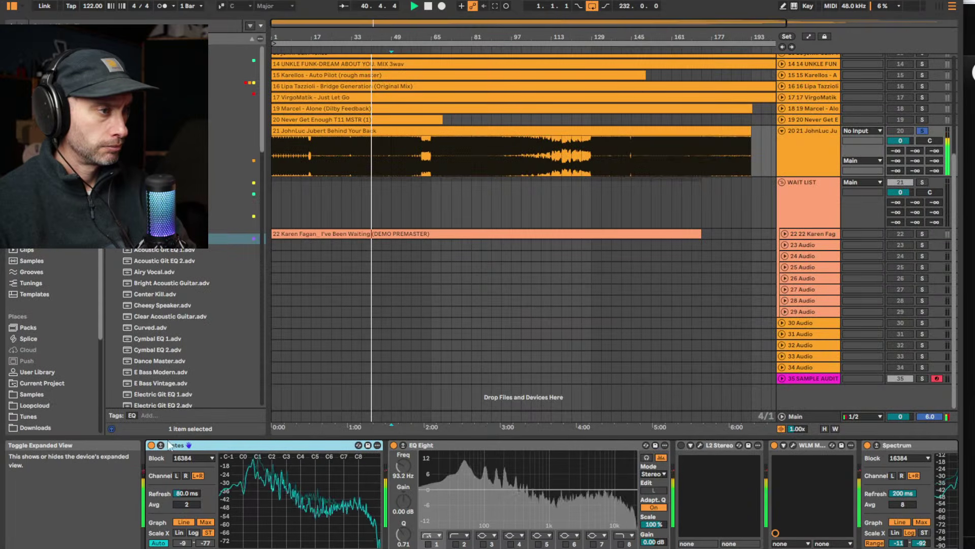
{"action": "scroll", "coordinate": [822, 495], "scroll_direction": "right", "scroll_amount": 5}
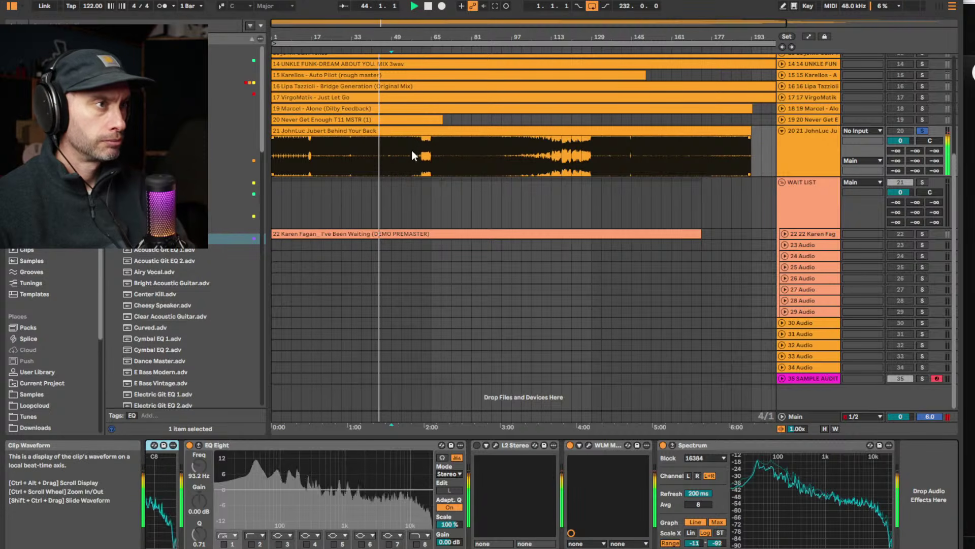
Audition the Behind Your Back clip to around bar 52, stop playback, and highlight a short section from bar 53
{"action": "left_click_drag", "start_coordinate": [386, 40], "coordinate": [386, 27]}
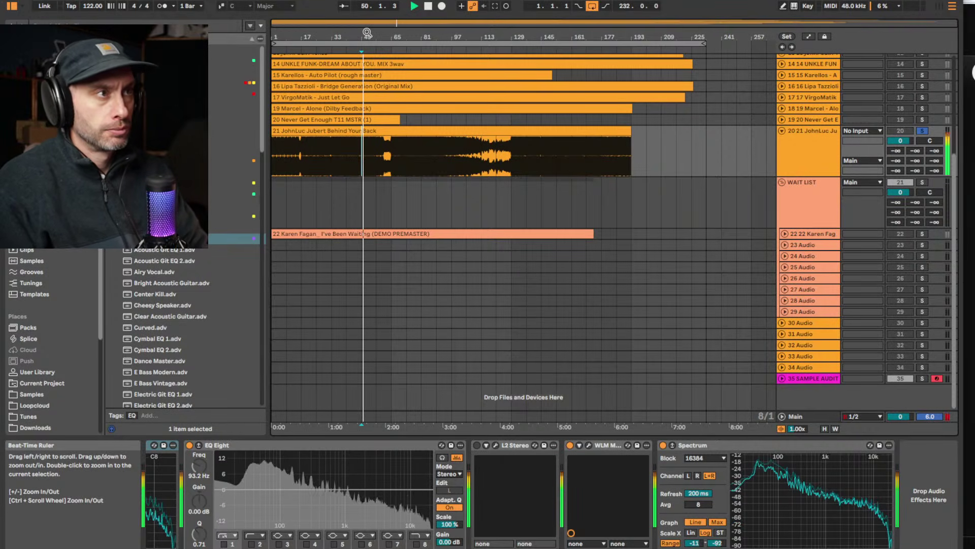
{"action": "left_click_drag", "start_coordinate": [362, 32], "coordinate": [362, 43]}
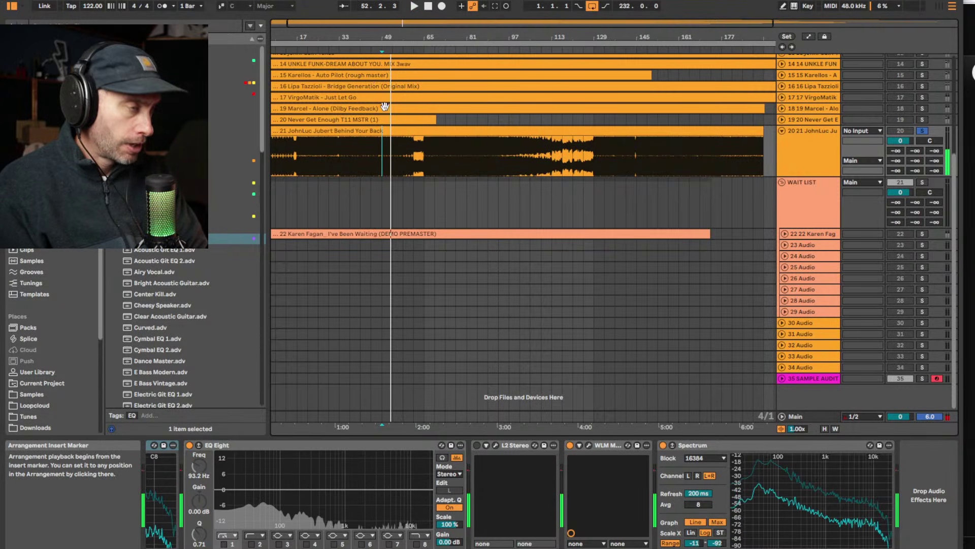
{"action": "left_click_drag", "start_coordinate": [391, 153], "coordinate": [407, 165]}
{"action": "key", "text": "space"}
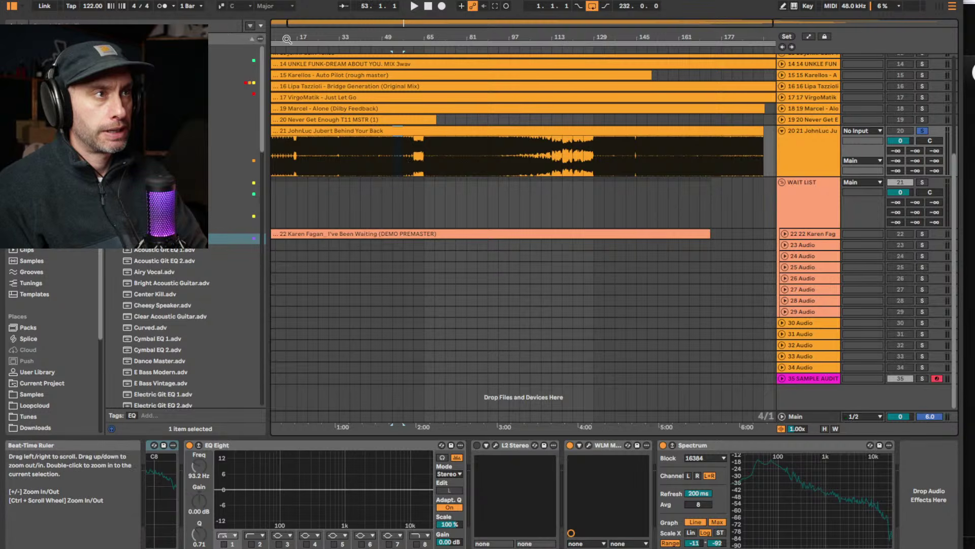
Highlight the Behind Your Back section from just before bar 17 to about the middle of bar 21
{"action": "left_click_drag", "start_coordinate": [287, 39], "coordinate": [511, 224]}
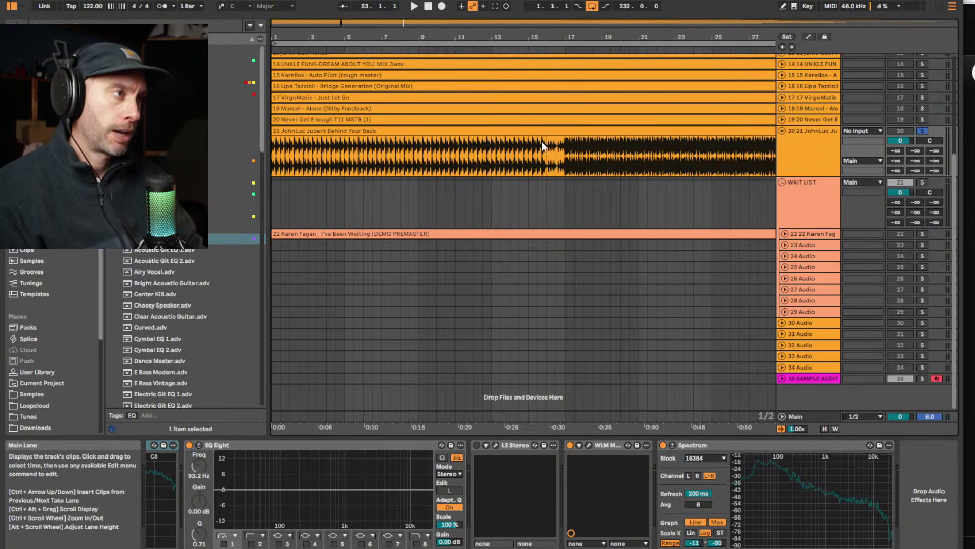
{"action": "left_click_drag", "start_coordinate": [557, 149], "coordinate": [650, 167]}
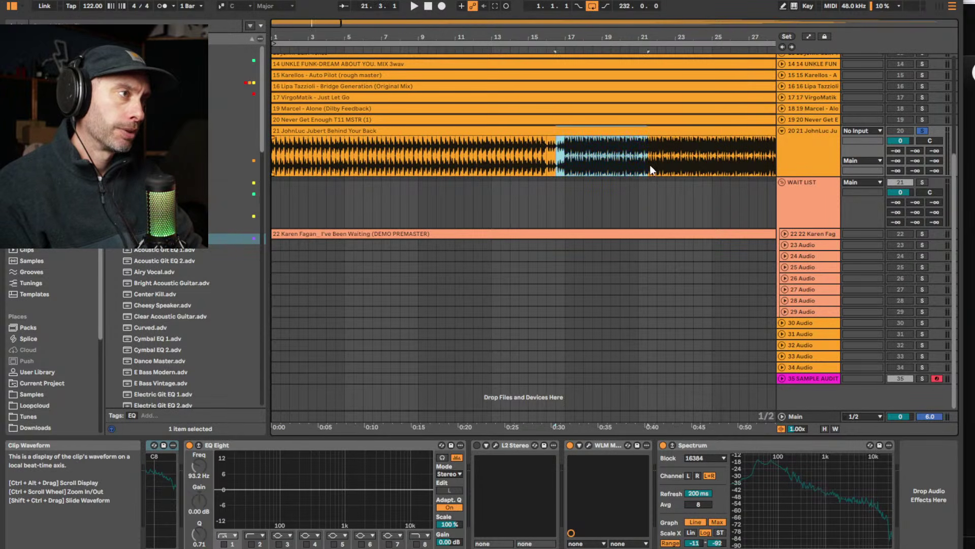
Inspect the highlighted Behind Your Back section up close, then highlight the clip from bar 27 to bar 30
{"action": "key", "text": "z"}
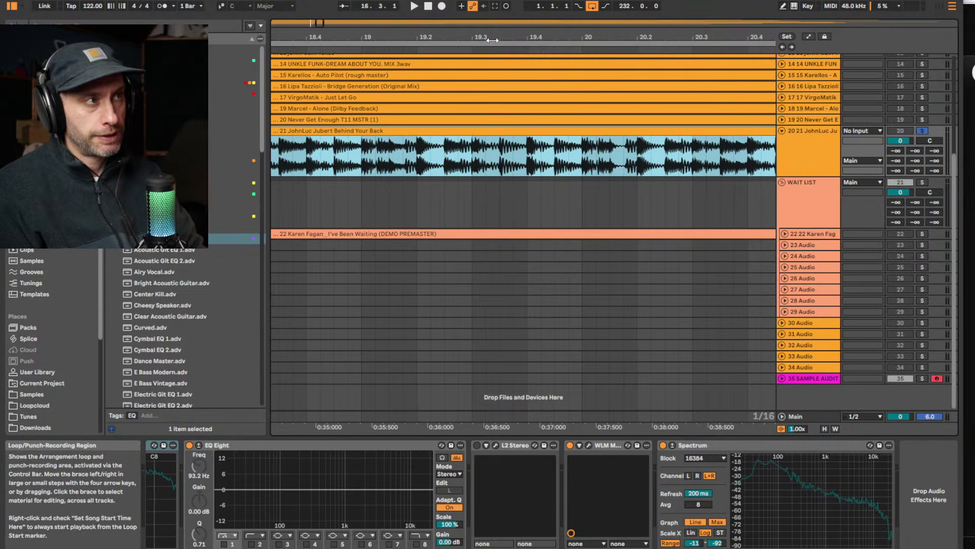
{"action": "left_click_drag", "start_coordinate": [492, 40], "coordinate": [493, 36]}
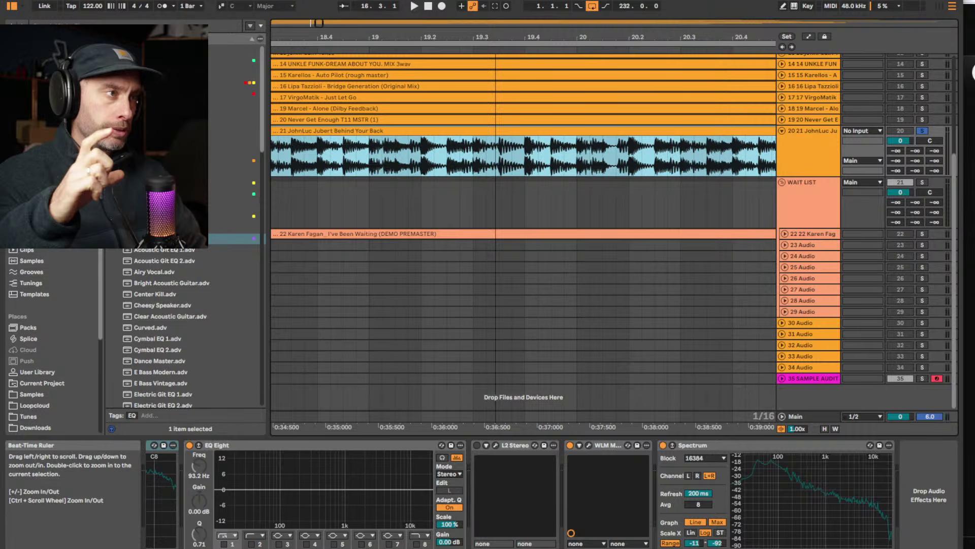
{"action": "left_click_drag", "start_coordinate": [493, 37], "coordinate": [493, 51]}
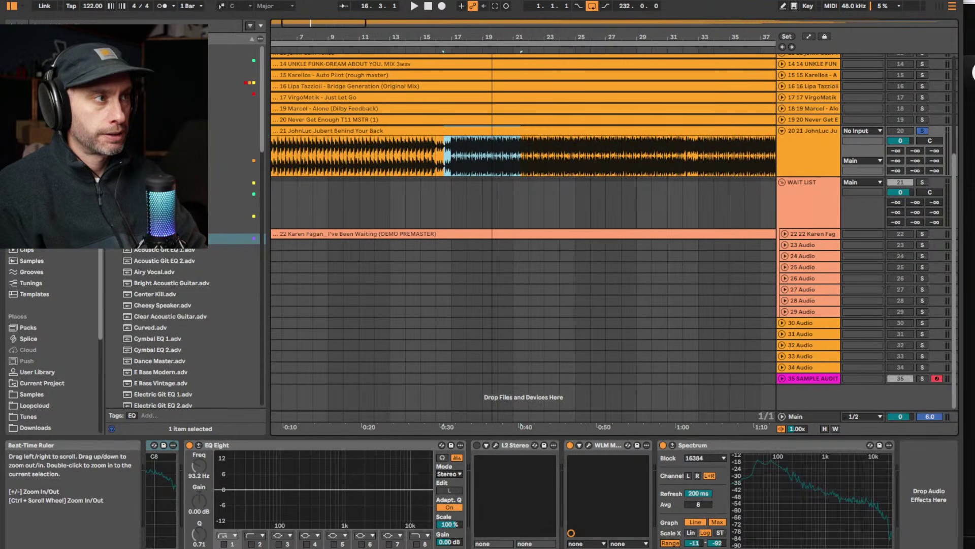
{"action": "scroll", "coordinate": [547, 167], "scroll_direction": "right", "scroll_amount": 3}
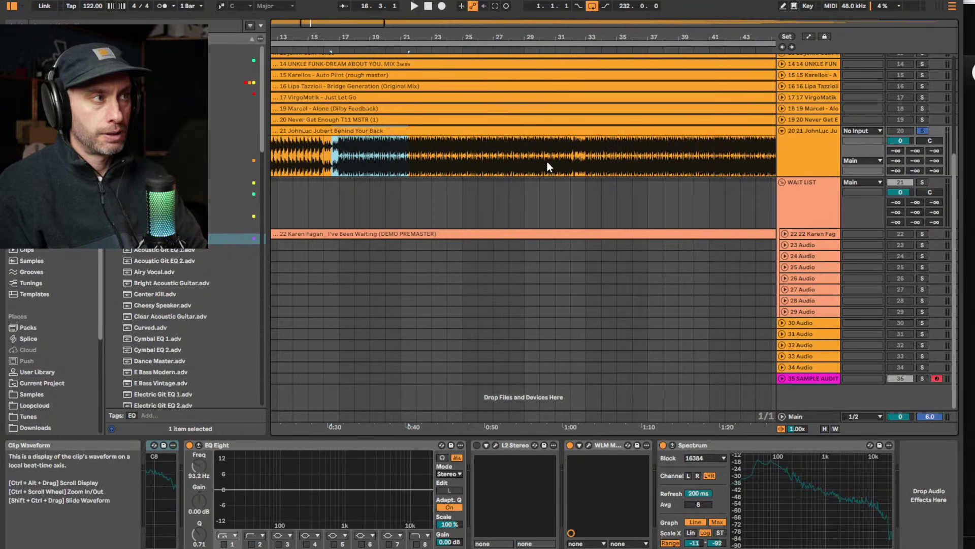
{"action": "left_click_drag", "start_coordinate": [544, 162], "coordinate": [494, 161]}
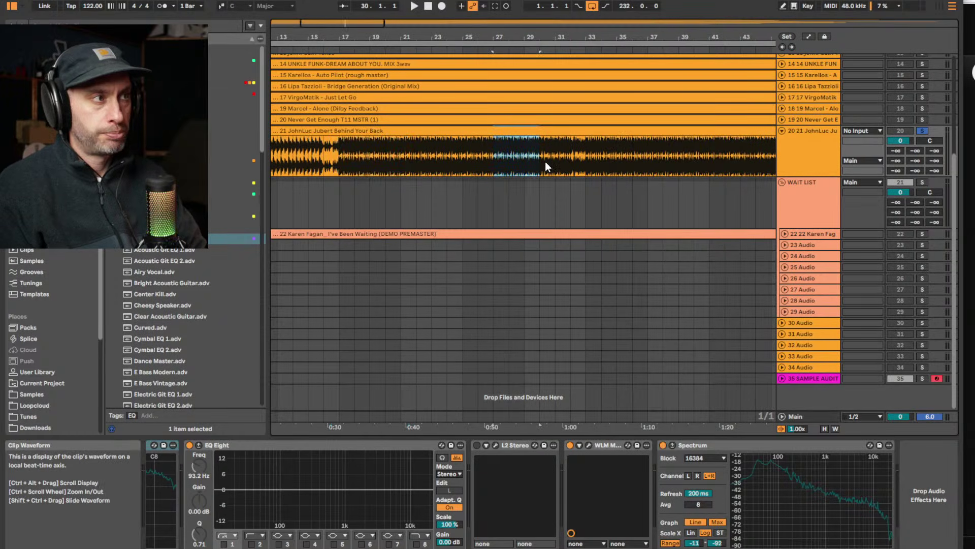
Audition the Behind Your Back clip from bar 40 to around the middle of bar 41 and stop playback
{"action": "mouse_move", "coordinate": [545, 43]}
{"action": "left_mouse_down"}
{"action": "mouse_move", "coordinate": [514, 33]}
{"action": "mouse_move", "coordinate": [534, 43]}
{"action": "left_mouse_up"}
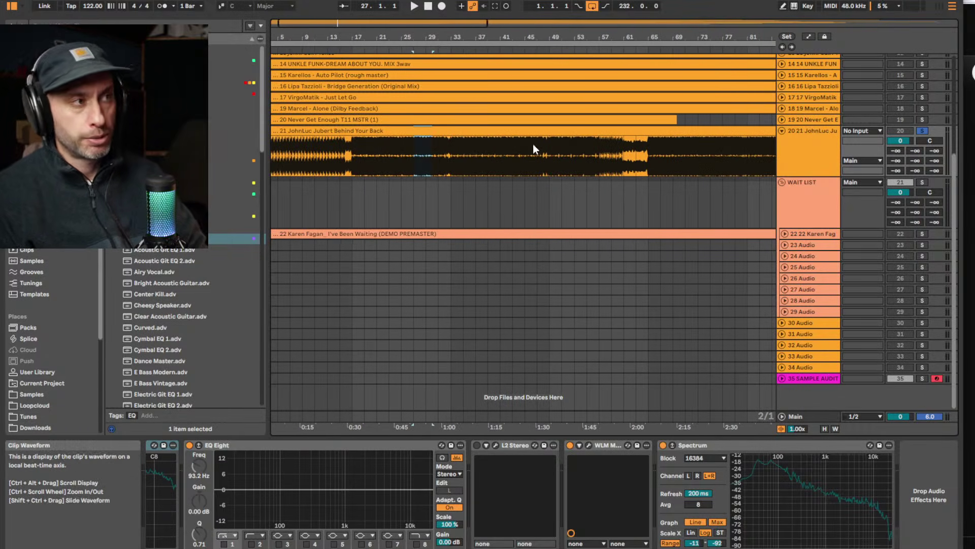
{"action": "mouse_move", "coordinate": [565, 34]}
{"action": "left_mouse_down"}
{"action": "mouse_move", "coordinate": [566, 44]}
{"action": "mouse_move", "coordinate": [573, 35]}
{"action": "left_mouse_up"}
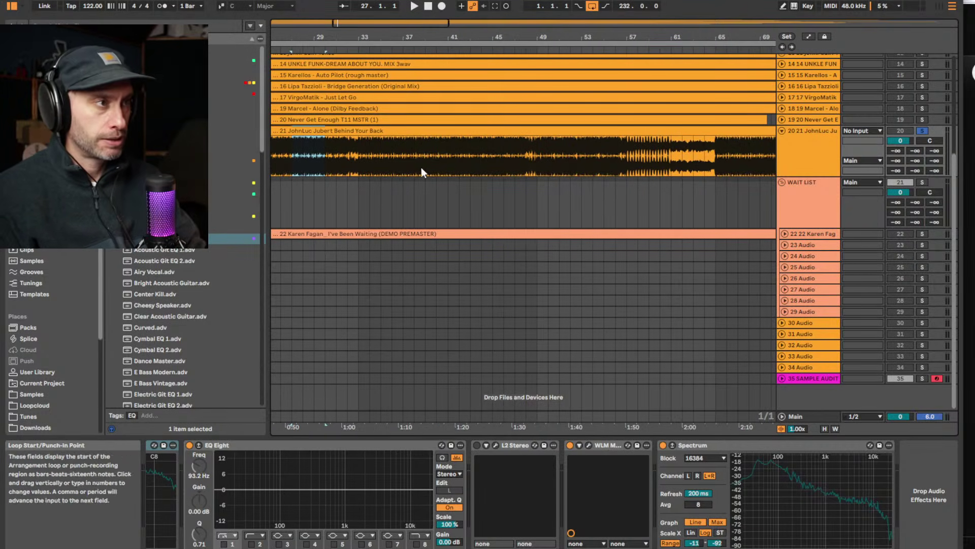
{"action": "left_click", "coordinate": [441, 167]}
{"action": "key", "text": "space"}
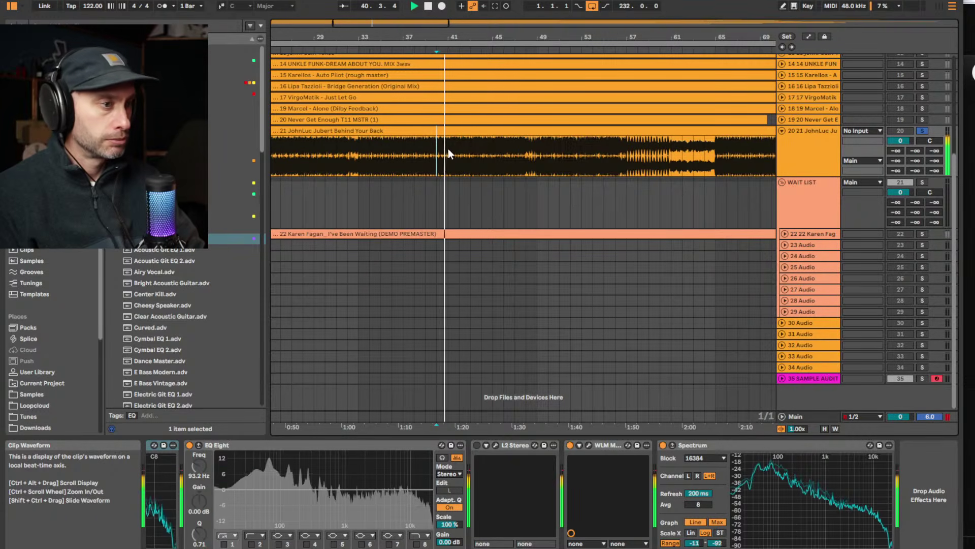
{"action": "left_click_drag", "start_coordinate": [447, 426], "coordinate": [447, 419]}
{"action": "key", "text": "space"}
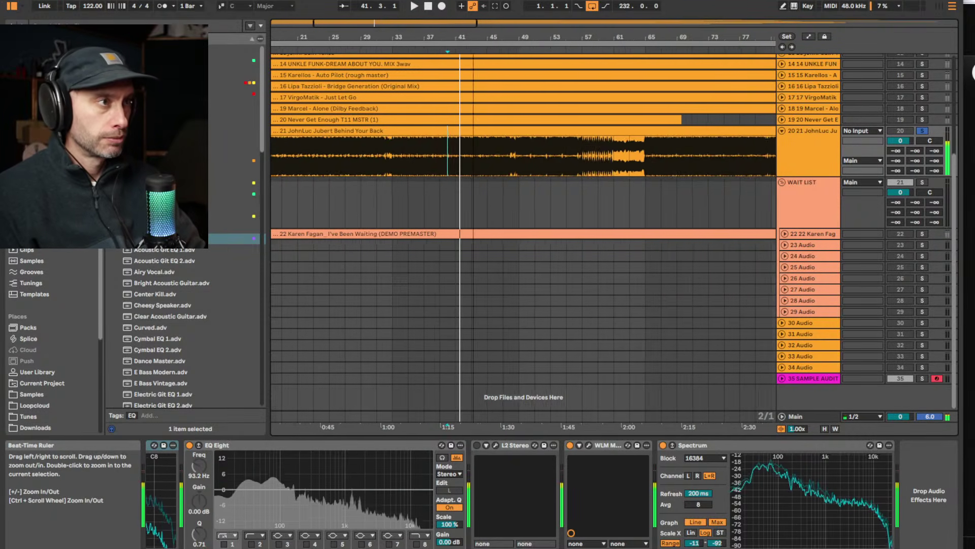
Audition the clip from bar 53, skip ahead to around bar 87, check the Spectrum display and stop playback
{"action": "left_click_drag", "start_coordinate": [474, 41], "coordinate": [474, 34]}
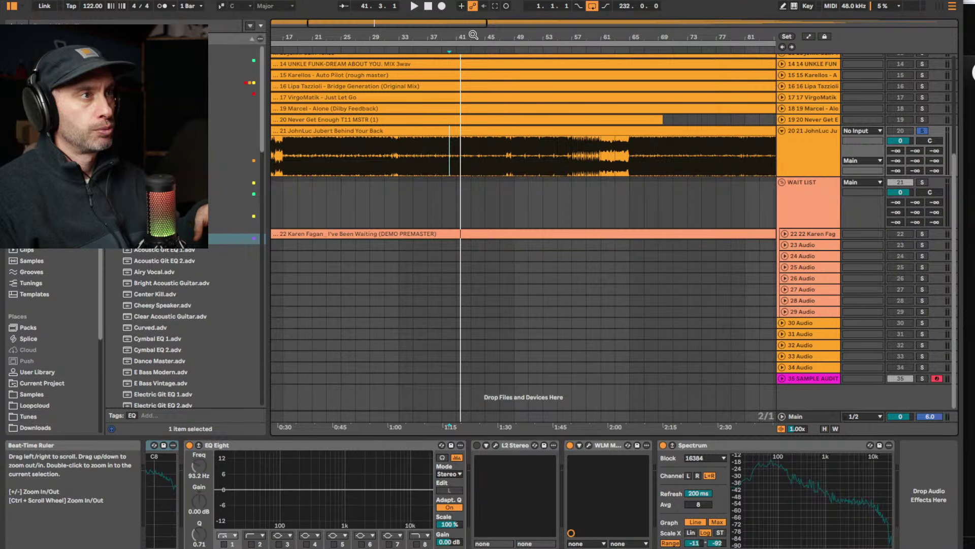
{"action": "left_click", "coordinate": [540, 48]}
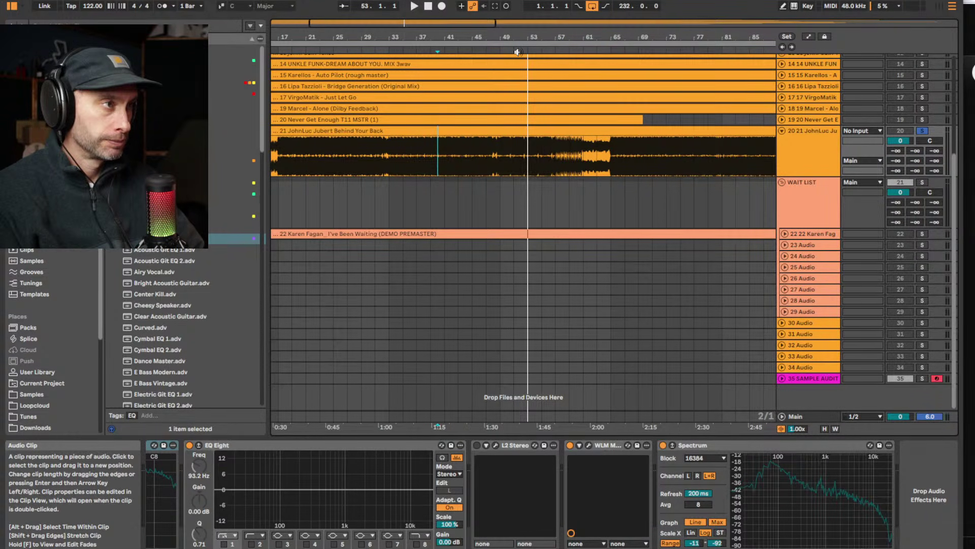
{"action": "key", "text": "space"}
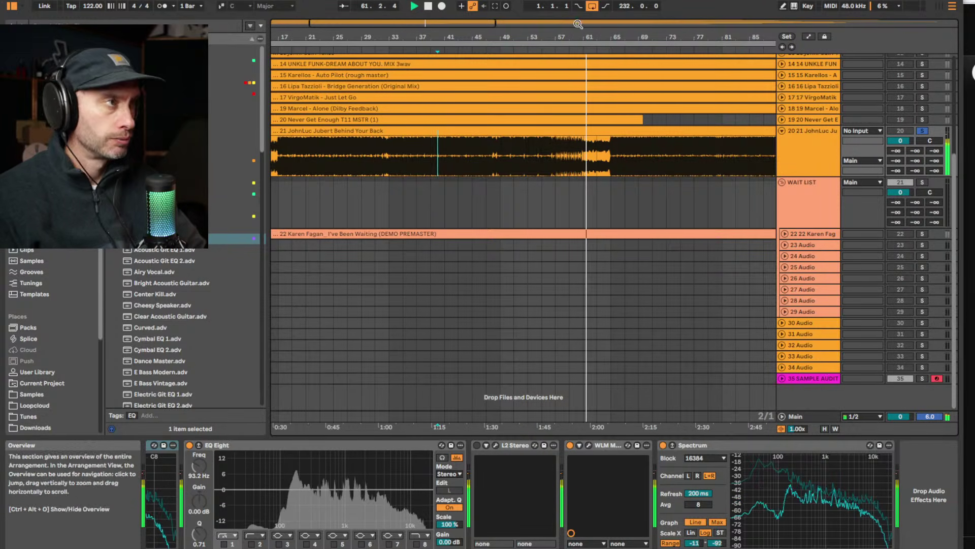
{"action": "scroll", "coordinate": [390, 90], "scroll_direction": "down", "scroll_amount": 5}
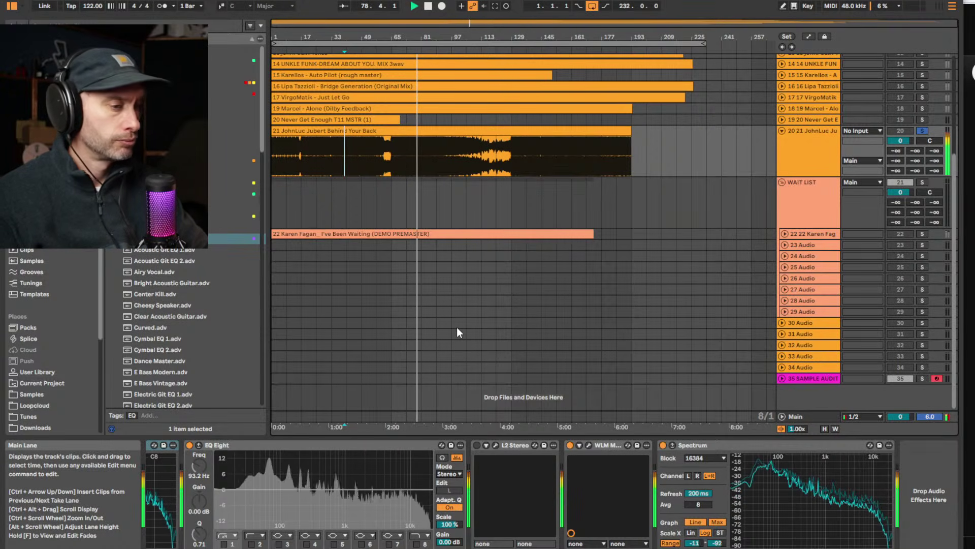
{"action": "left_click", "coordinate": [433, 48]}
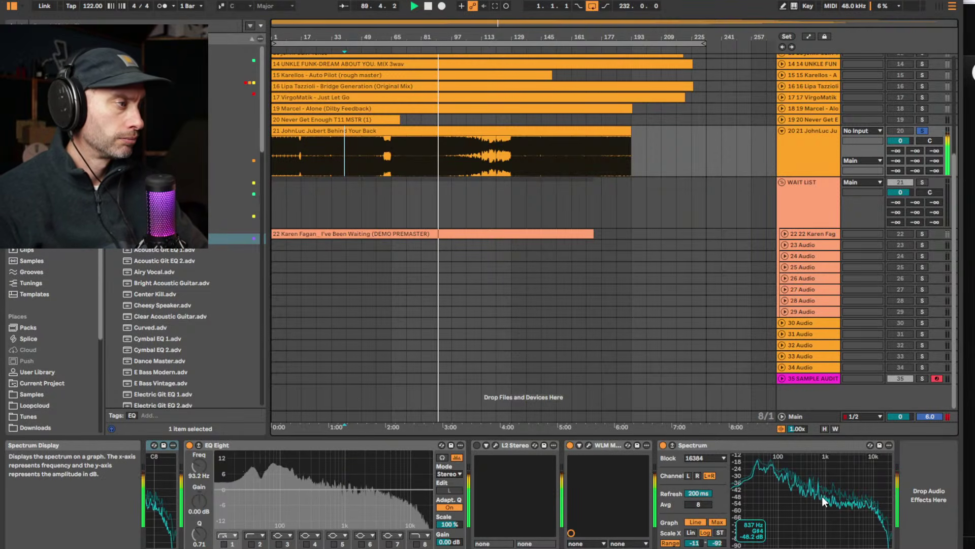
{"action": "mouse_move", "coordinate": [821, 498]}
{"action": "key", "text": "space"}
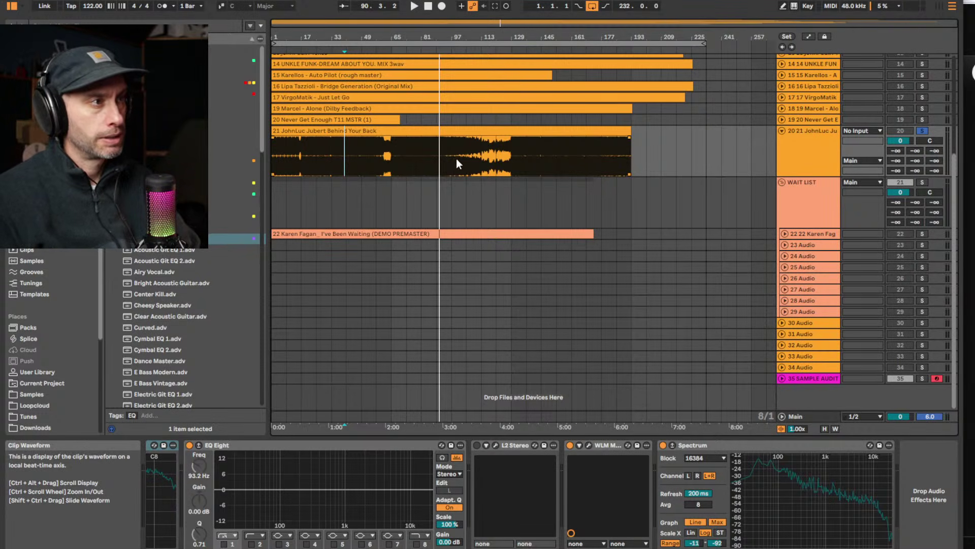
Bring the clip's second half into closer view, audition it from about bar 85 into bar 87, and stop playback
{"action": "left_click", "coordinate": [436, 152]}
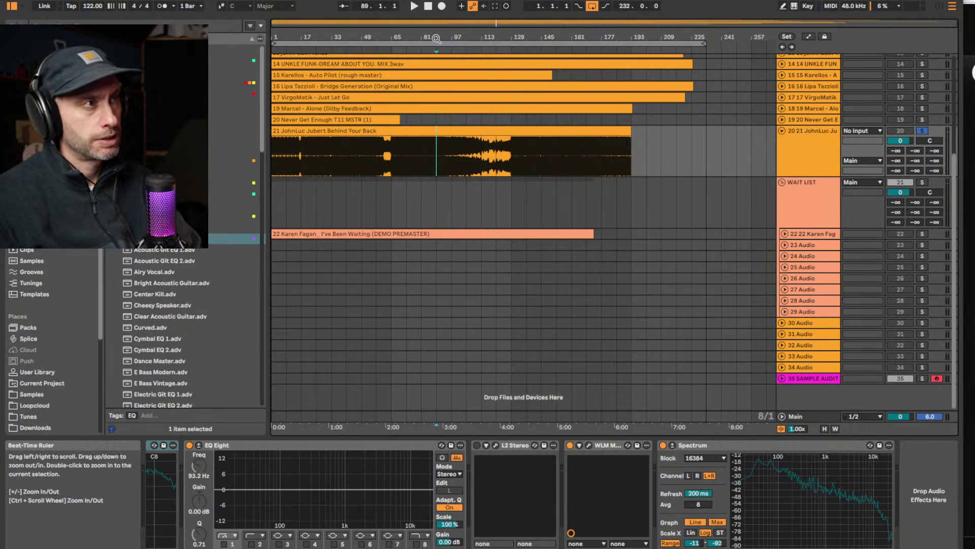
{"action": "left_click_drag", "start_coordinate": [487, 38], "coordinate": [484, 155]}
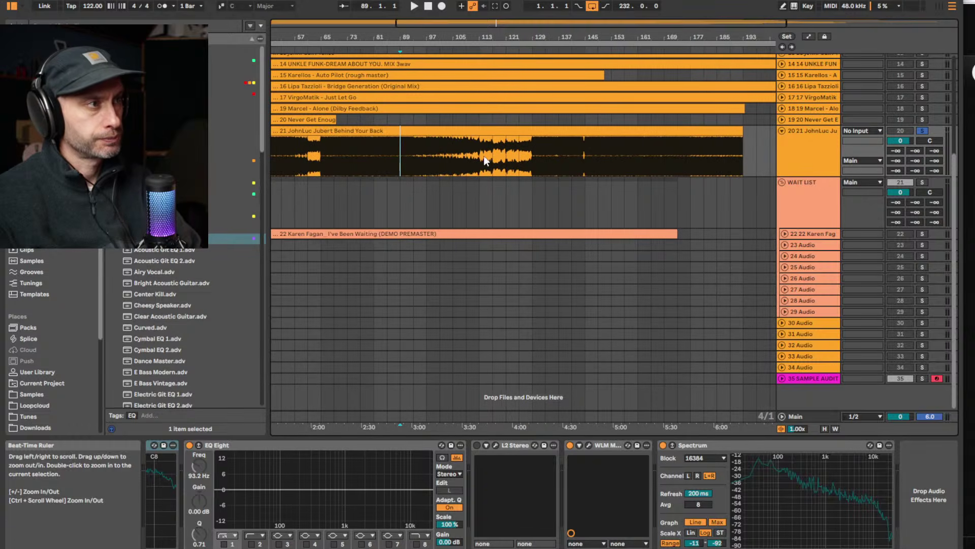
{"action": "key", "text": "space"}
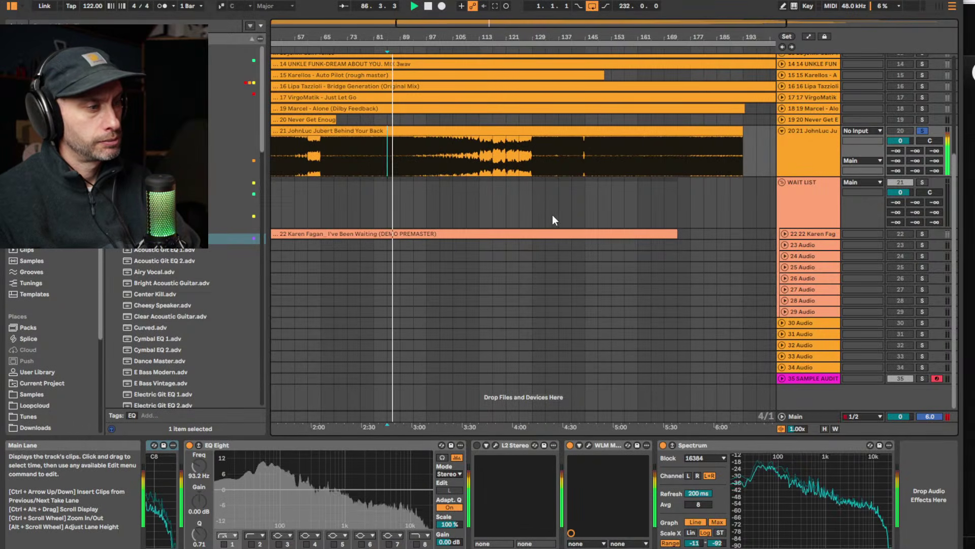
{"action": "key", "text": "space"}
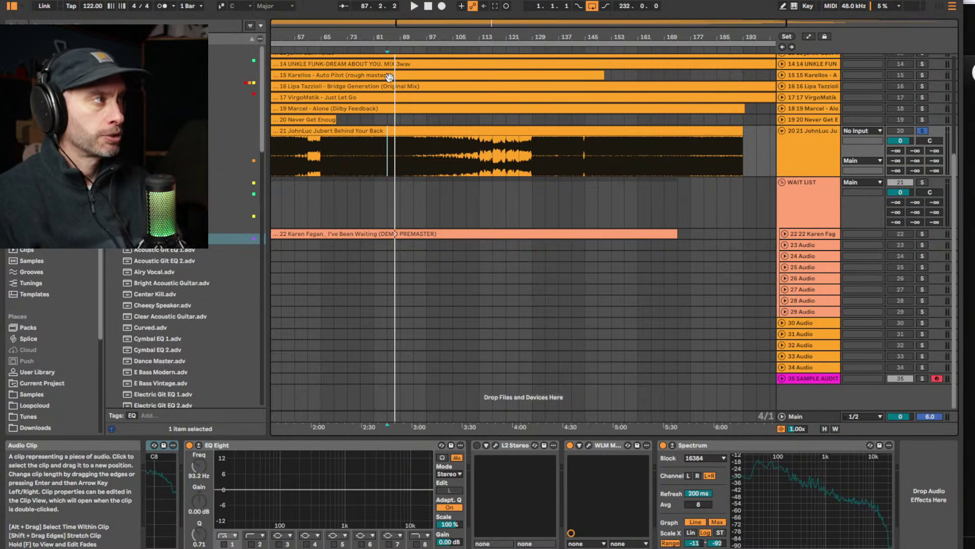
Audition the Behind Your Back build-up from around bar 94 and replay its final part from around bar 110
{"action": "left_click", "coordinate": [418, 49]}
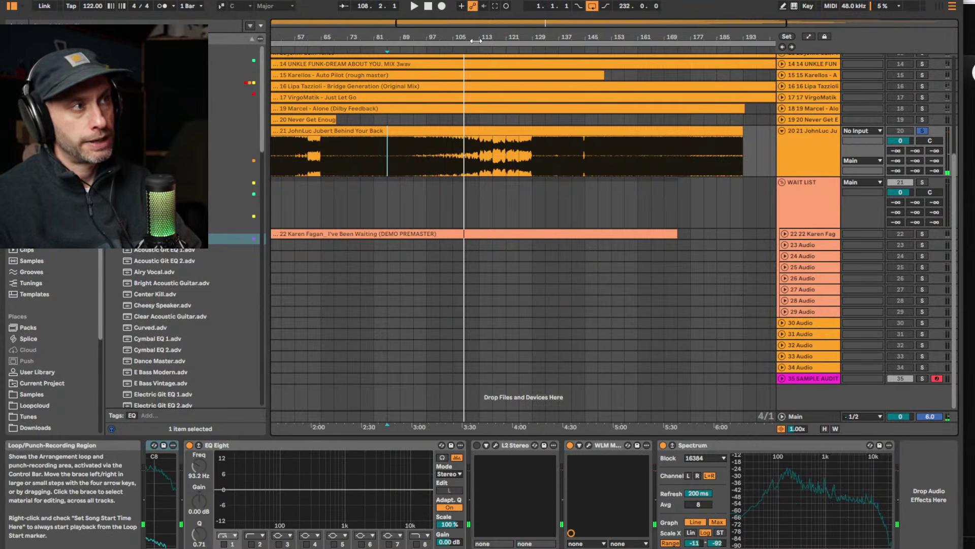
{"action": "left_click", "coordinate": [475, 47]}
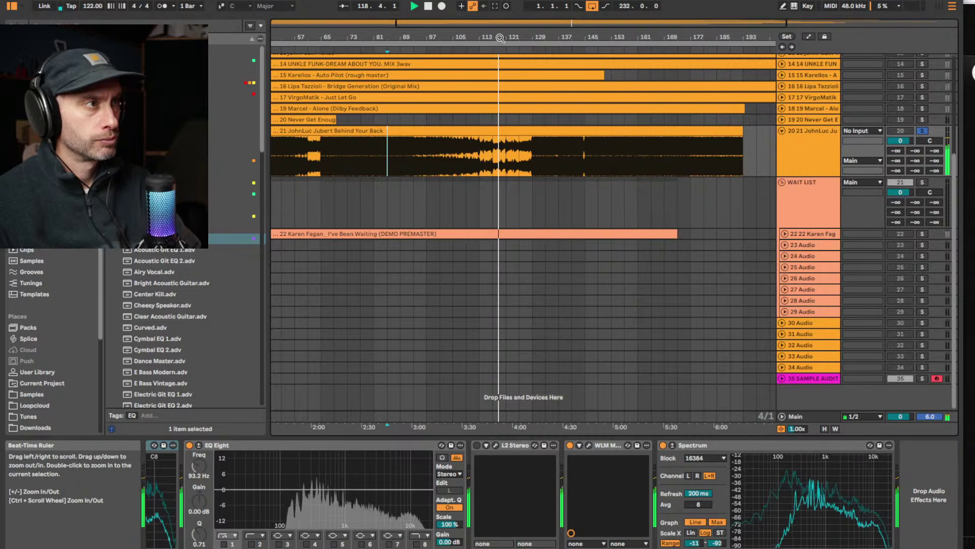
{"action": "scroll", "coordinate": [498, 45], "scroll_direction": "up", "scroll_amount": 3}
{"action": "left_click", "coordinate": [448, 51]}
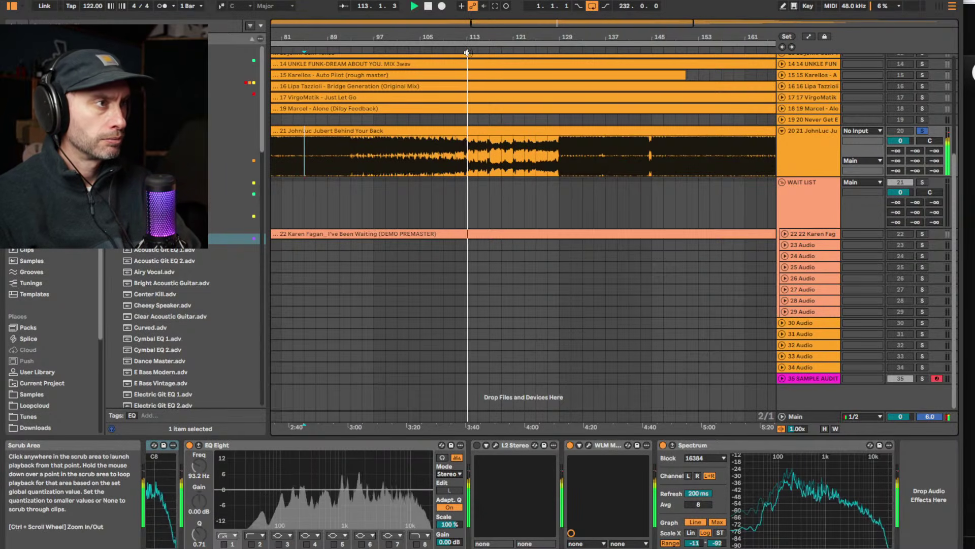
Set the insert marker at bar 117 and highlight the breakdown from there to bar 125 while it plays
{"action": "left_click", "coordinate": [490, 153]}
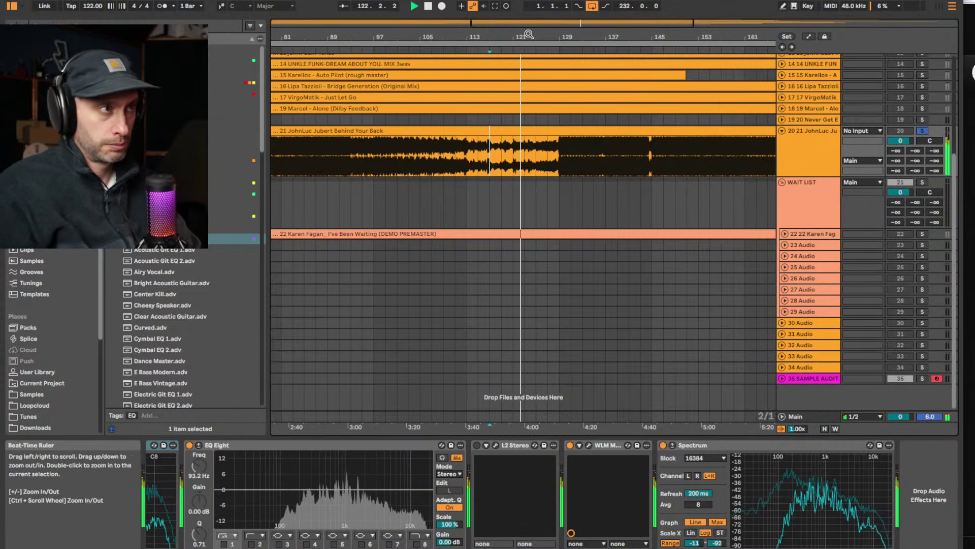
{"action": "left_click_drag", "start_coordinate": [521, 38], "coordinate": [521, 24]}
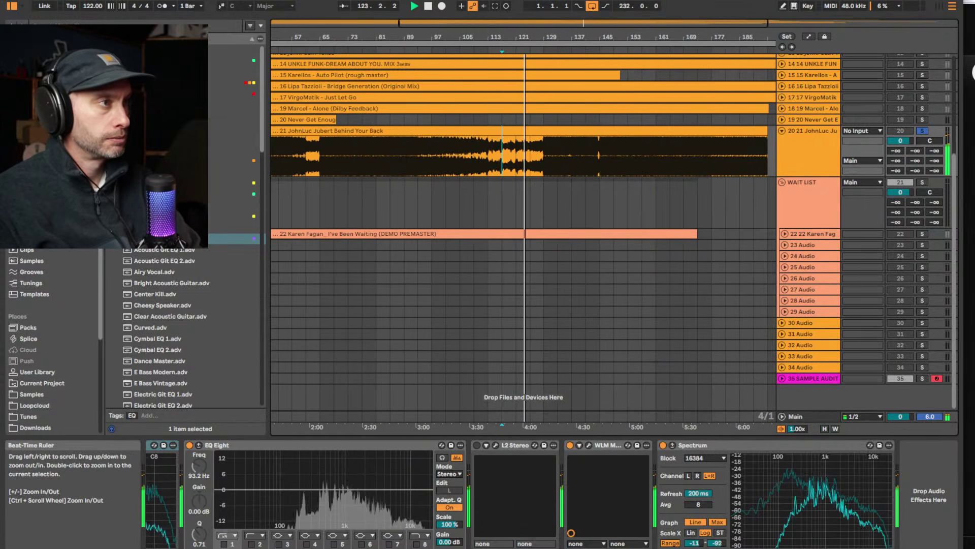
{"action": "left_click_drag", "start_coordinate": [502, 159], "coordinate": [532, 155]}
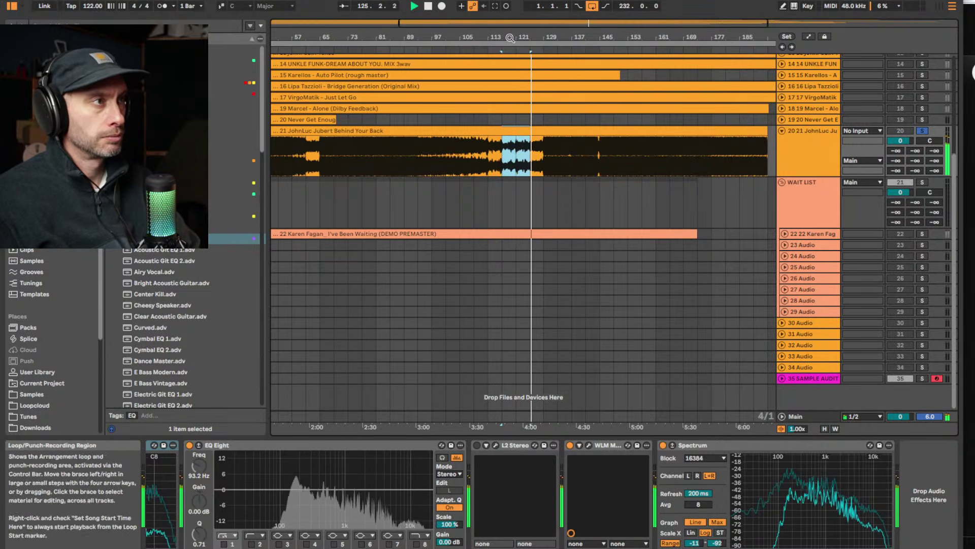
{"action": "left_click_drag", "start_coordinate": [519, 38], "coordinate": [552, 47]}
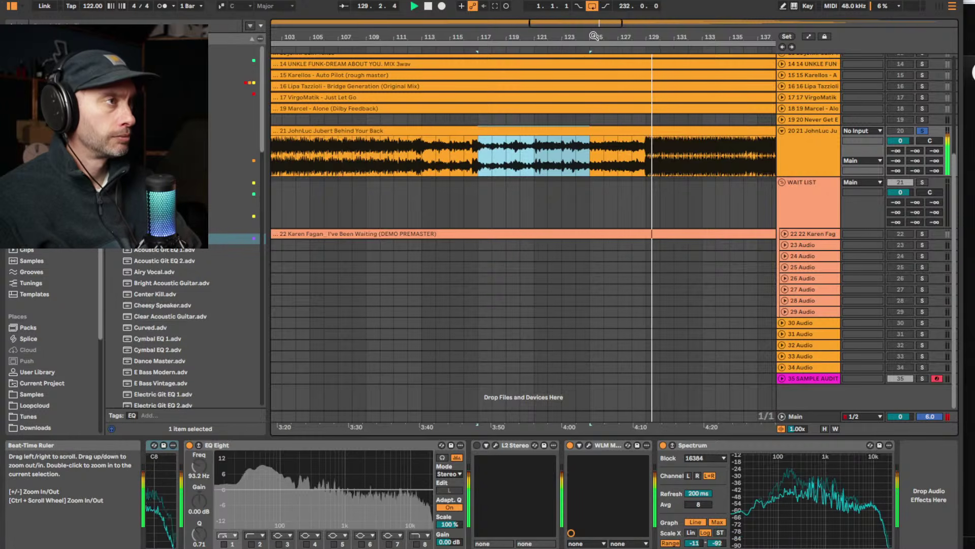
Set the insert marker at bar 139 of the clip, audition the section after the breakdown, and stop playback
{"action": "key", "text": "minus"}
{"action": "key", "text": "minus"}
{"action": "left_click", "coordinate": [532, 157]}
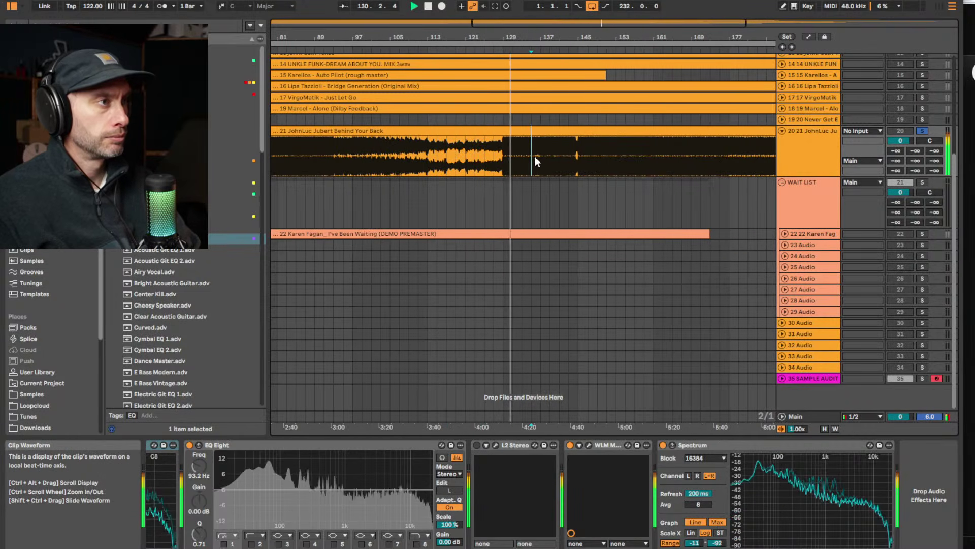
{"action": "left_click", "coordinate": [550, 156]}
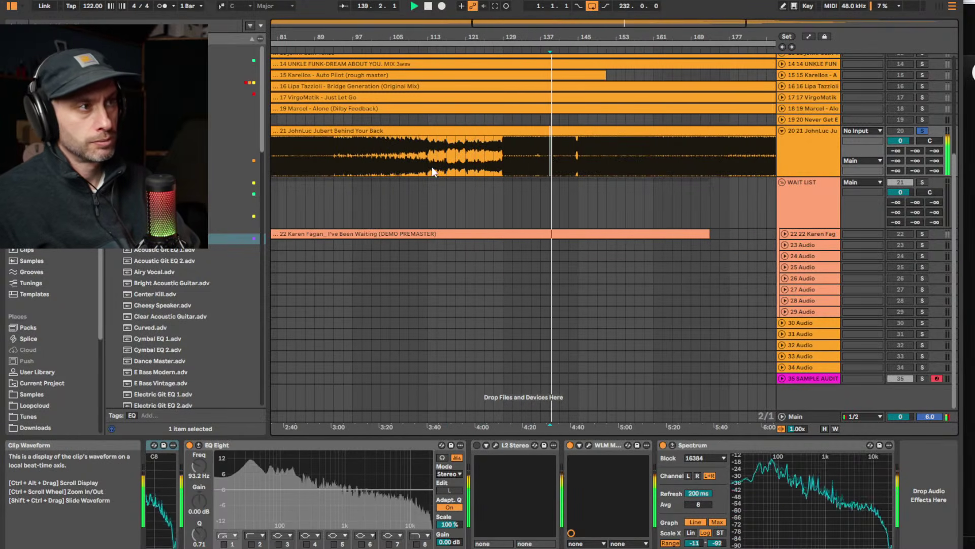
{"action": "key", "text": "space"}
Highlight the breakdown from bar 113 to bar 129, then widen the highlight to start at bar 111
{"action": "left_click_drag", "start_coordinate": [425, 153], "coordinate": [496, 153]}
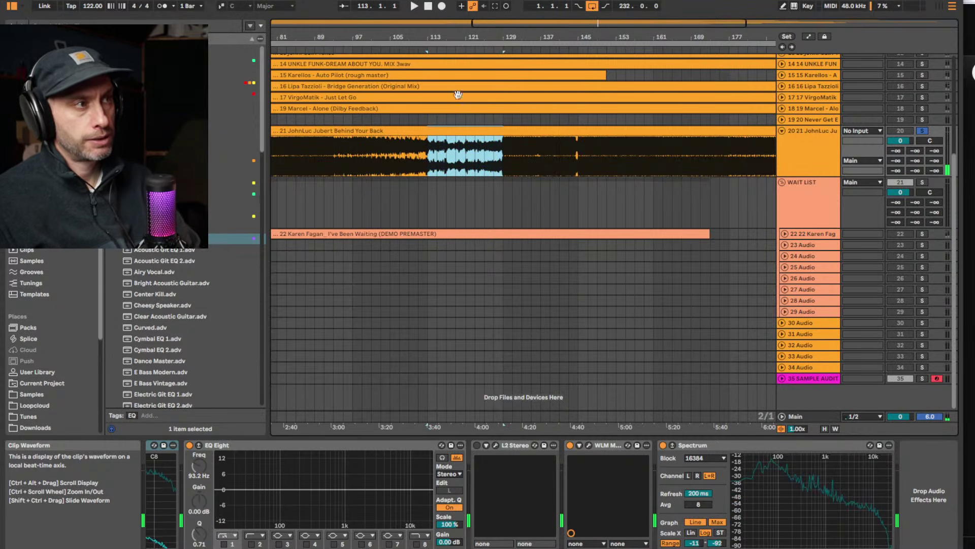
{"action": "left_click_drag", "start_coordinate": [450, 38], "coordinate": [451, 56]}
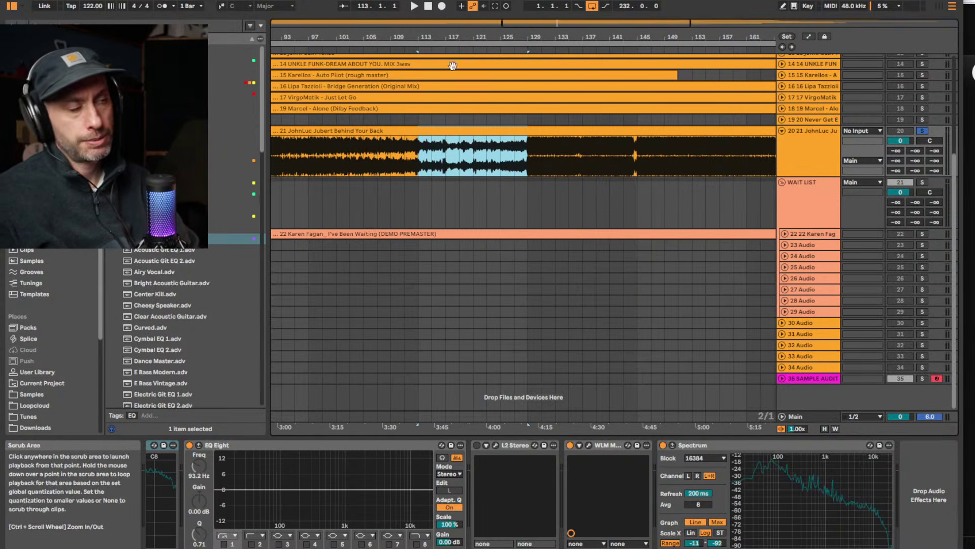
{"action": "left_click_drag", "start_coordinate": [407, 160], "coordinate": [533, 158]}
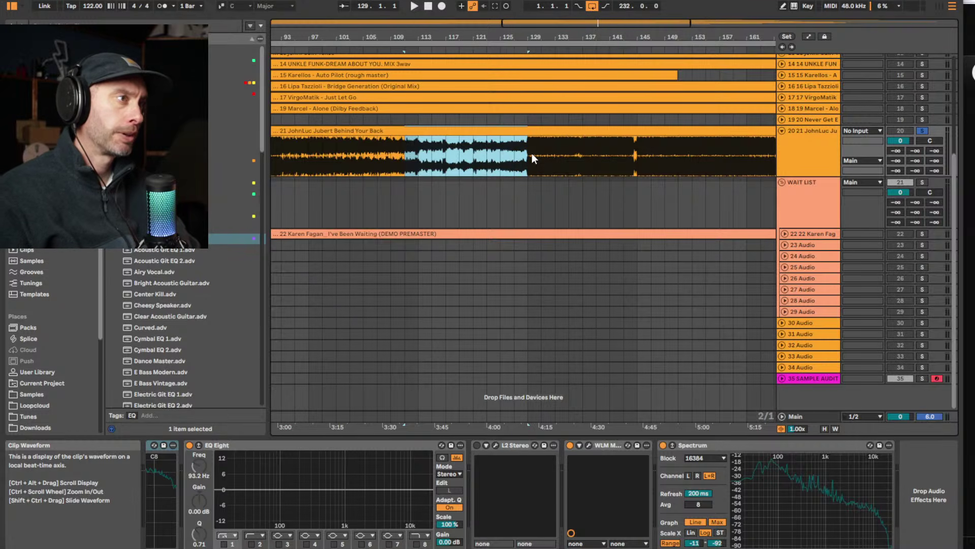
Audition the lead-in to the breakdown from around bar 105, then replay it from bar 112 with the waveform enlarged
{"action": "left_click", "coordinate": [375, 148]}
{"action": "key", "text": "space"}
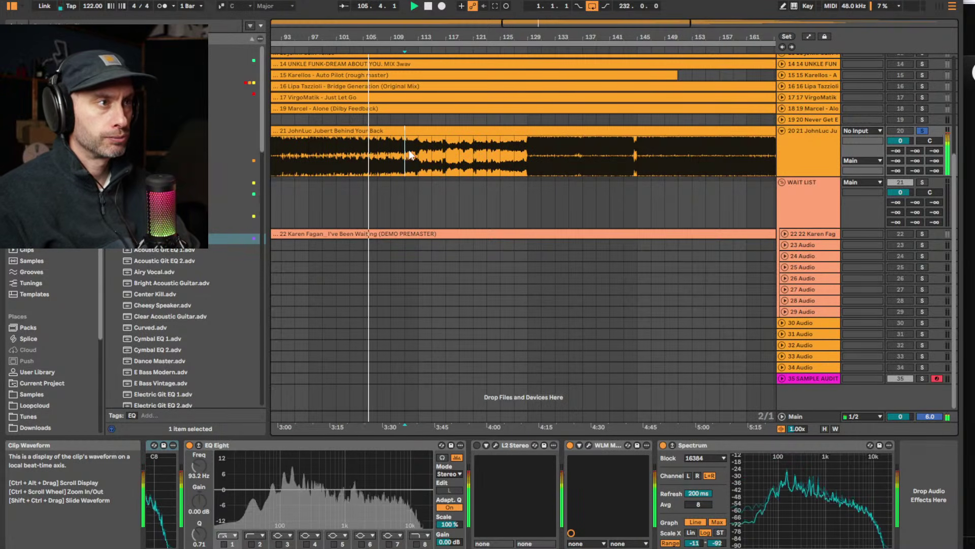
{"action": "left_click", "coordinate": [405, 153]}
{"action": "key", "text": "space"}
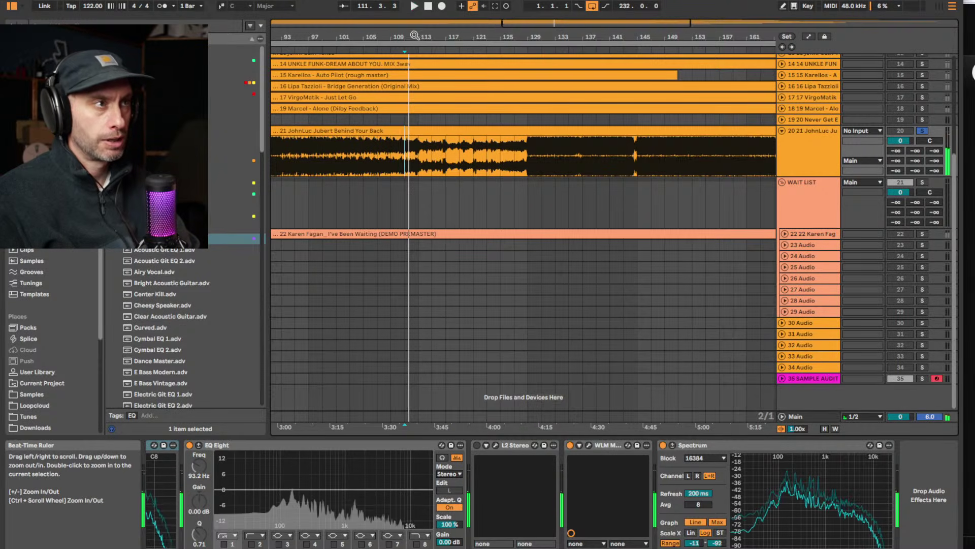
{"action": "left_click_drag", "start_coordinate": [421, 38], "coordinate": [420, 41]}
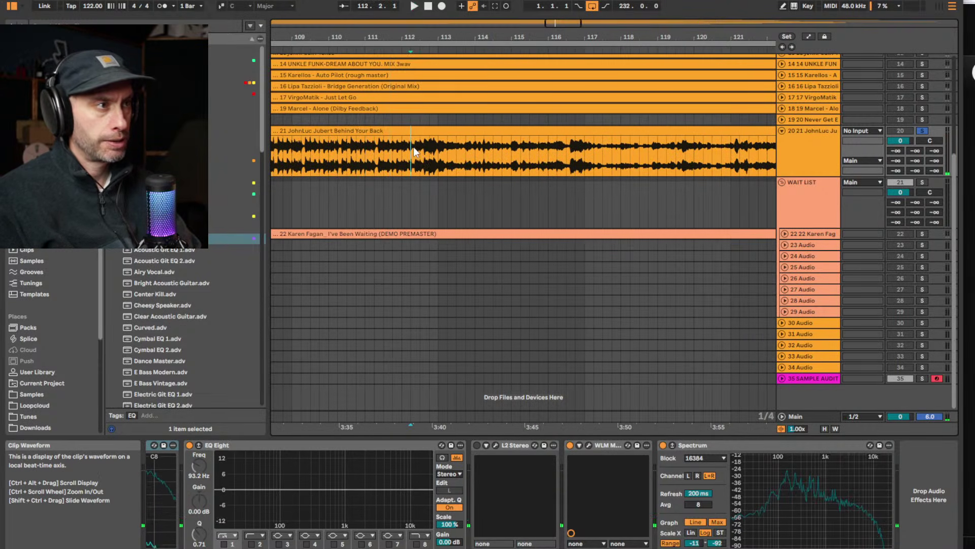
{"action": "key", "text": "space"}
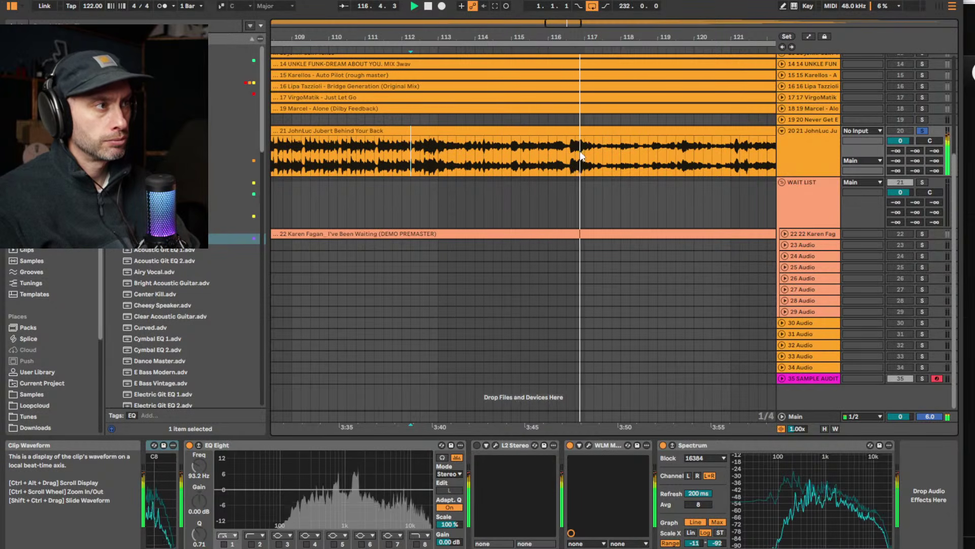
Stop playback and highlight the breakdown's opening from 112.3 to bar 117, then its ending from bar 126 to bar 129
{"action": "key", "text": "space"}
{"action": "left_click_drag", "start_coordinate": [583, 148], "coordinate": [420, 142]}
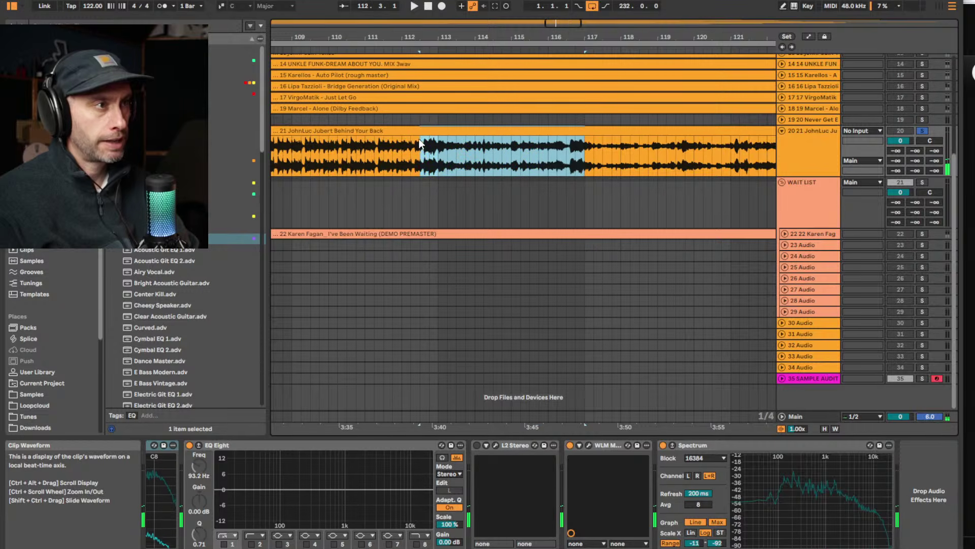
{"action": "scroll", "coordinate": [559, 152], "scroll_direction": "right", "scroll_amount": 5}
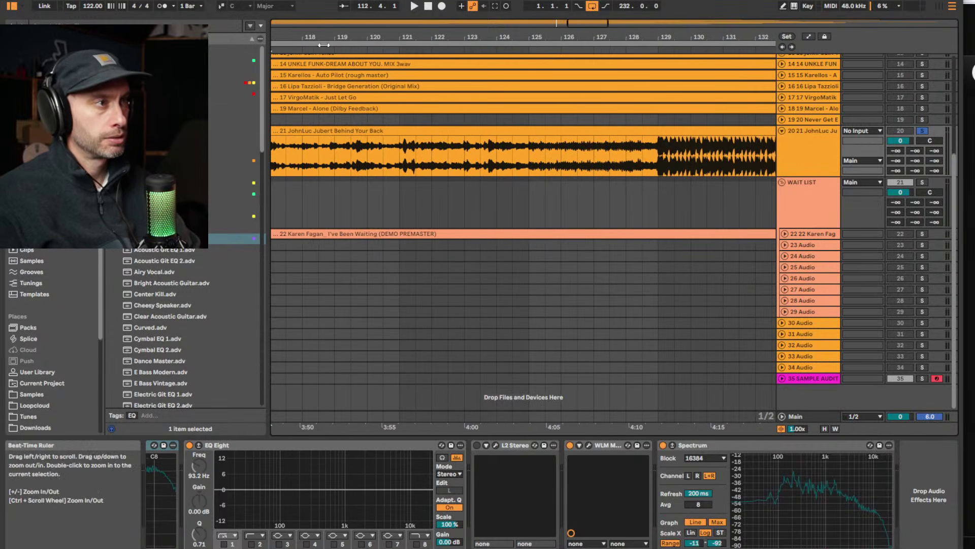
{"action": "left_click_drag", "start_coordinate": [660, 152], "coordinate": [556, 145]}
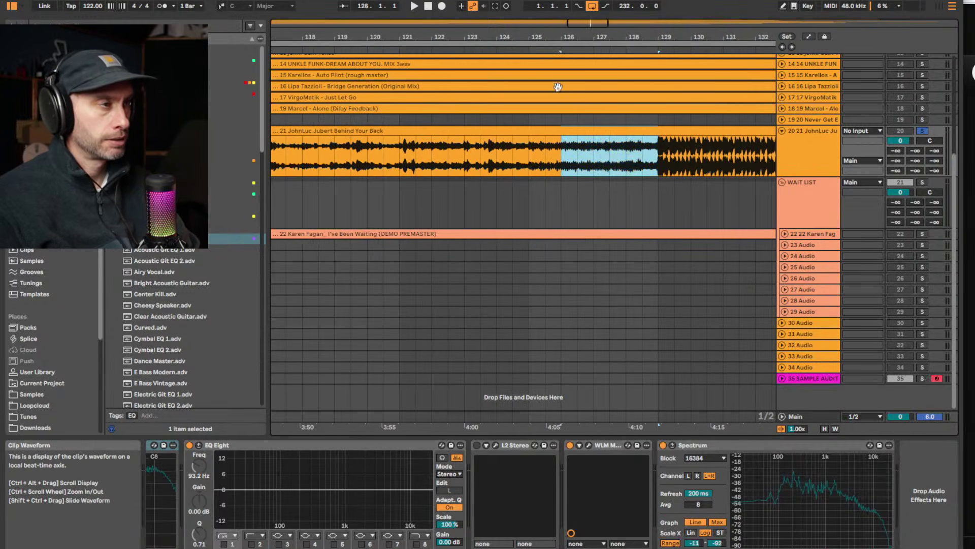
Highlight the breakdown from bar 111 to bar 125, then only its opening from 111.3 to about bar 117
{"action": "scroll", "coordinate": [574, 153], "scroll_direction": "down", "scroll_amount": 5}
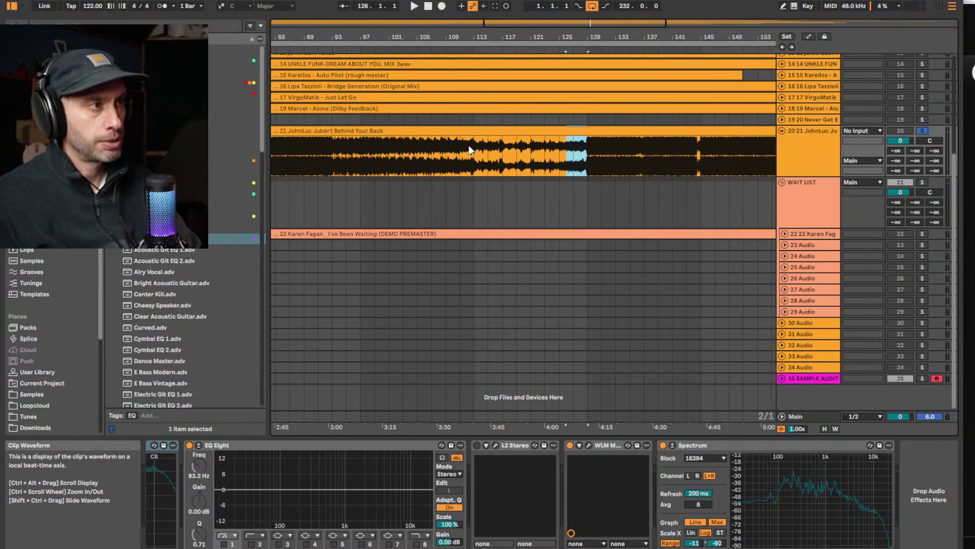
{"action": "left_click_drag", "start_coordinate": [471, 154], "coordinate": [560, 159]}
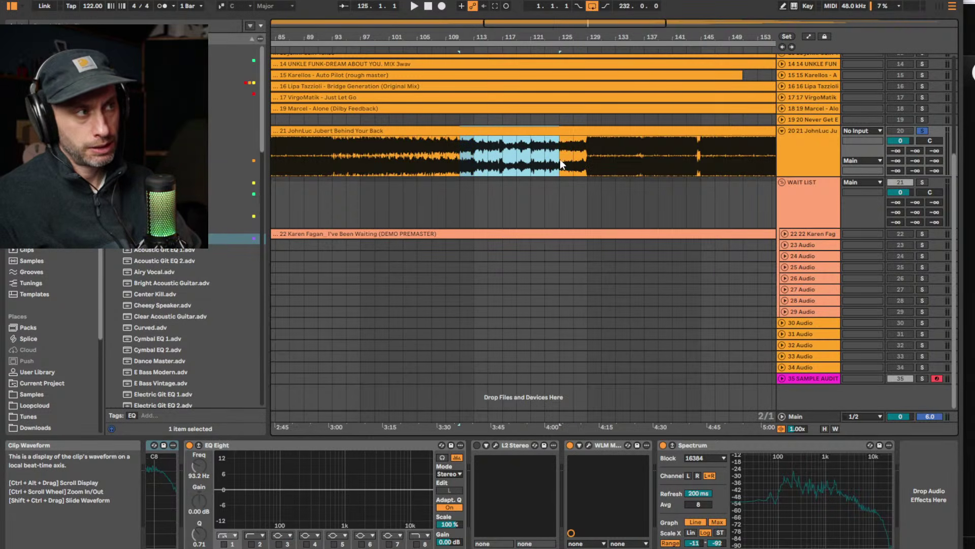
{"action": "left_click_drag", "start_coordinate": [545, 37], "coordinate": [449, 46]}
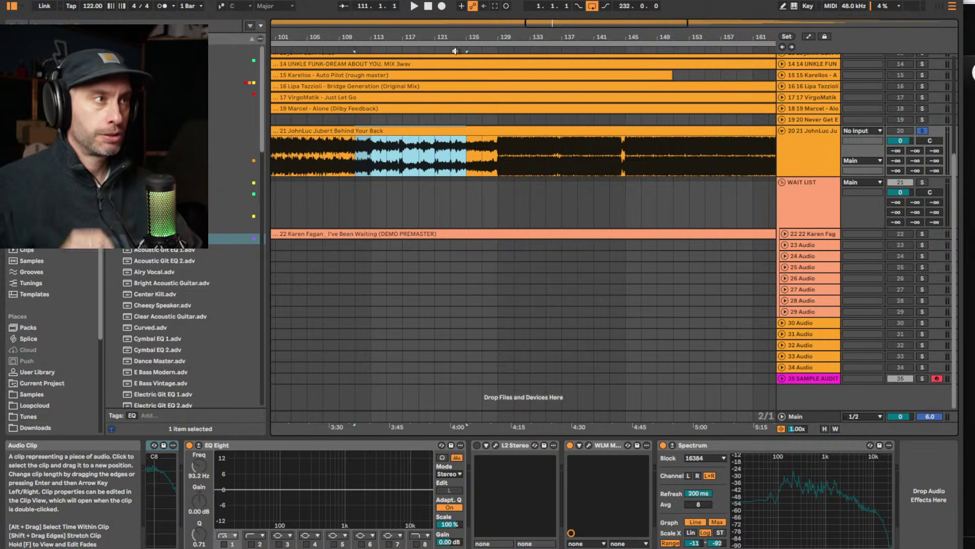
{"action": "mouse_move", "coordinate": [459, 43]}
{"action": "left_mouse_down"}
{"action": "mouse_move", "coordinate": [460, 61]}
{"action": "mouse_move", "coordinate": [546, 160]}
{"action": "left_mouse_up"}
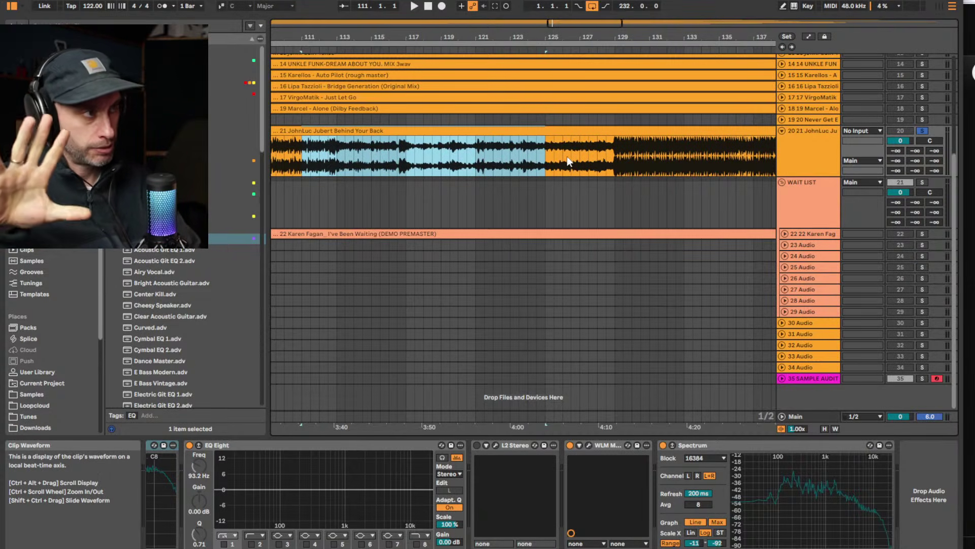
{"action": "left_click_drag", "start_coordinate": [311, 157], "coordinate": [328, 157]}
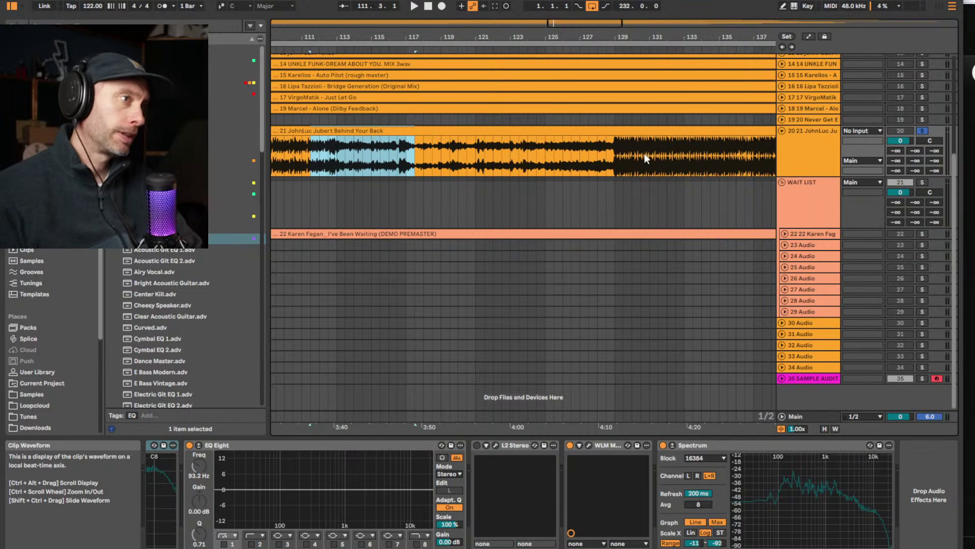
{"action": "left_click", "coordinate": [323, 158]}
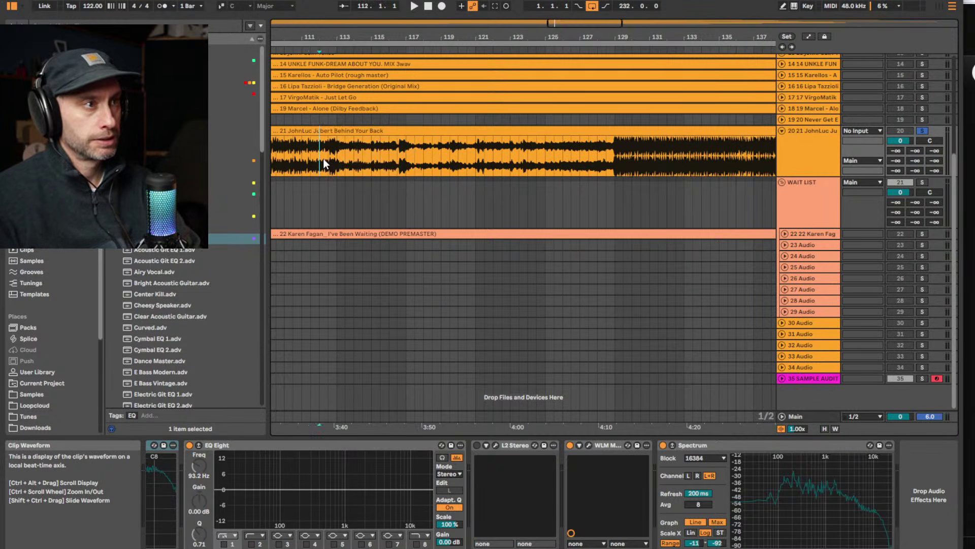
Audition the drop after the breakdown from bar 127, skip ahead to around bars 137 and 151, and stop playback
{"action": "left_click", "coordinate": [579, 152]}
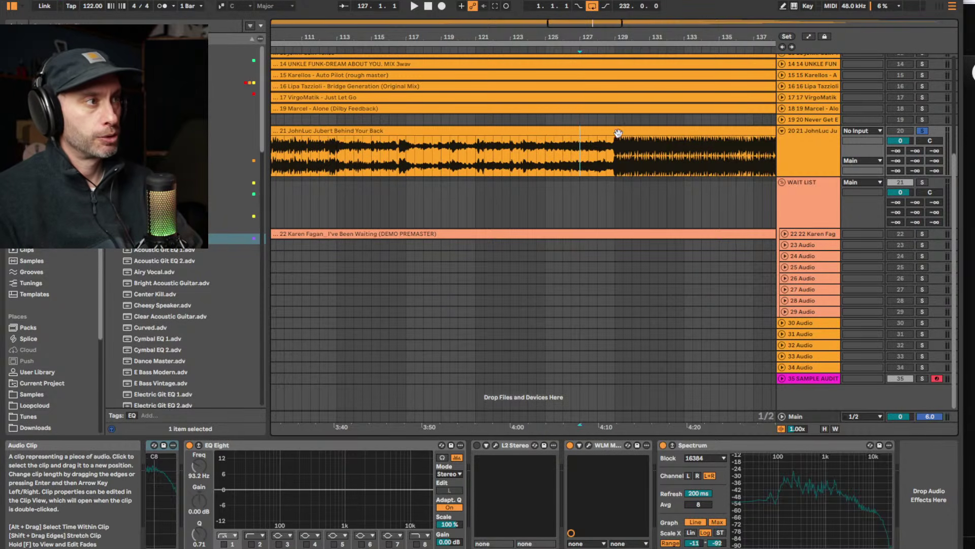
{"action": "key", "text": "space"}
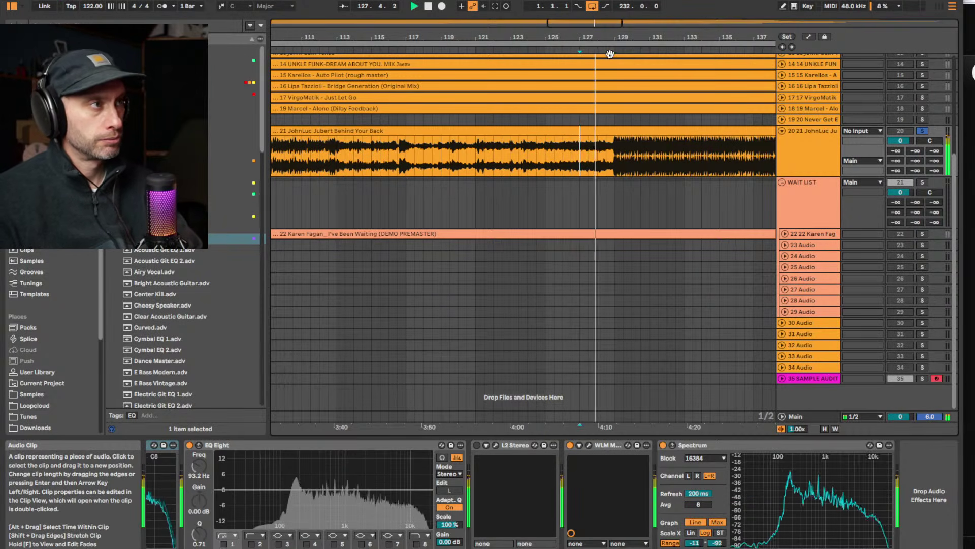
{"action": "left_click_drag", "start_coordinate": [613, 39], "coordinate": [611, 25]}
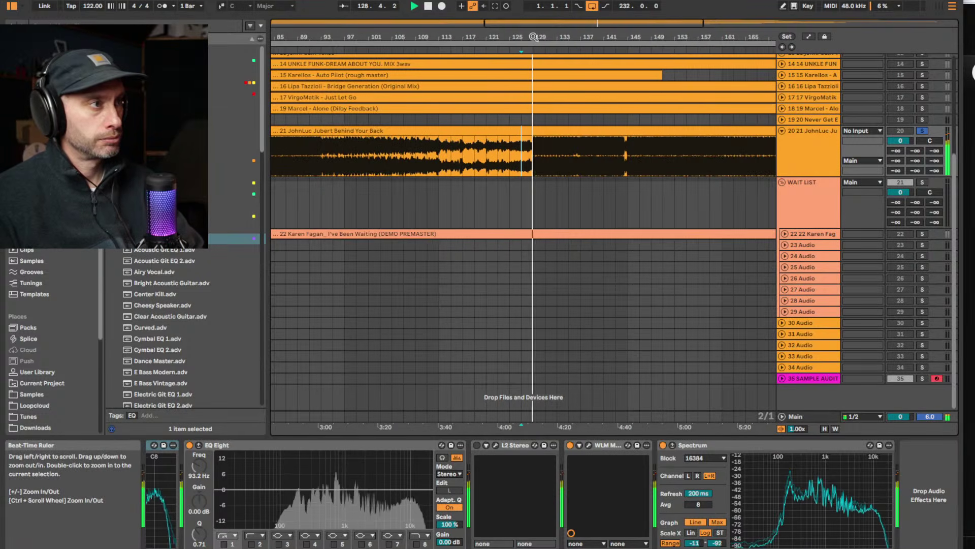
{"action": "key", "text": "ctrl+a"}
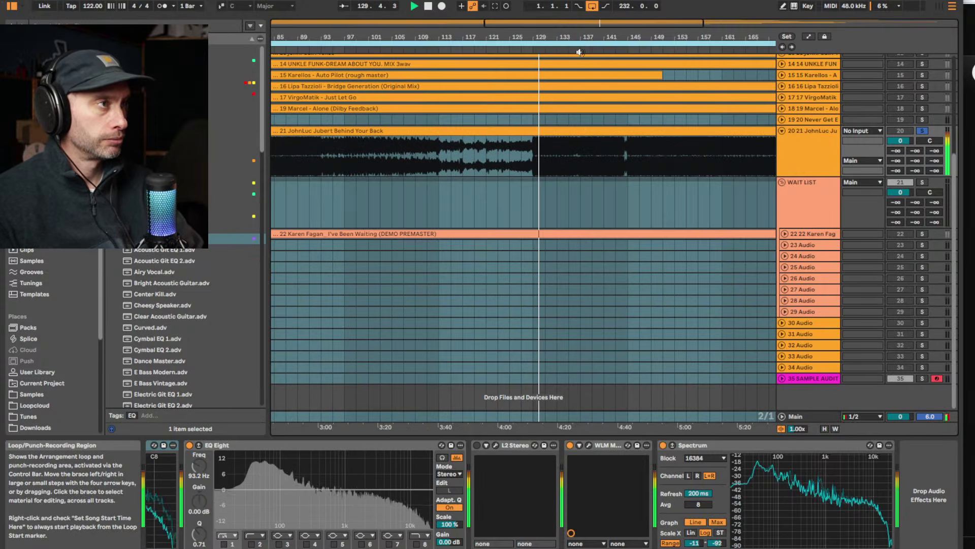
{"action": "left_click", "coordinate": [581, 53]}
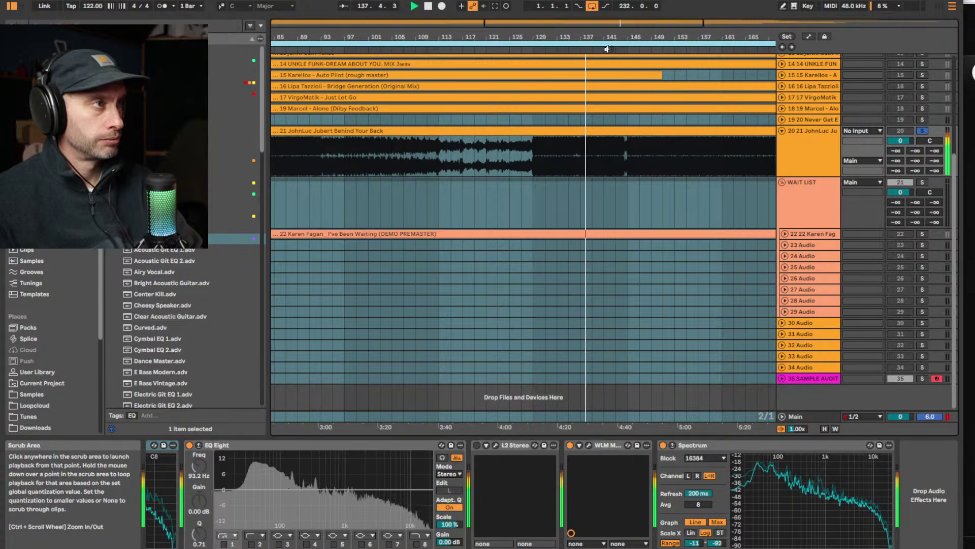
{"action": "left_click_drag", "start_coordinate": [615, 39], "coordinate": [616, 29]}
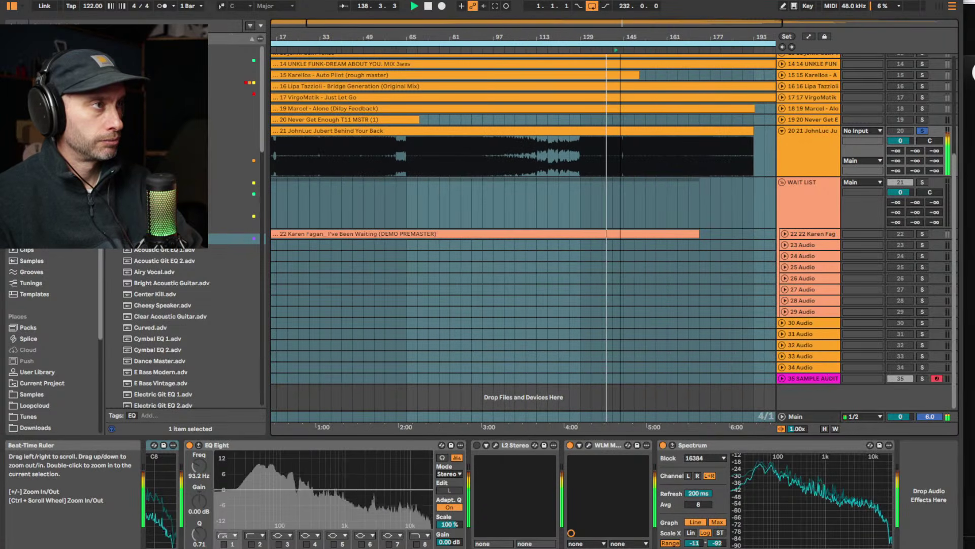
{"action": "left_click", "coordinate": [642, 54]}
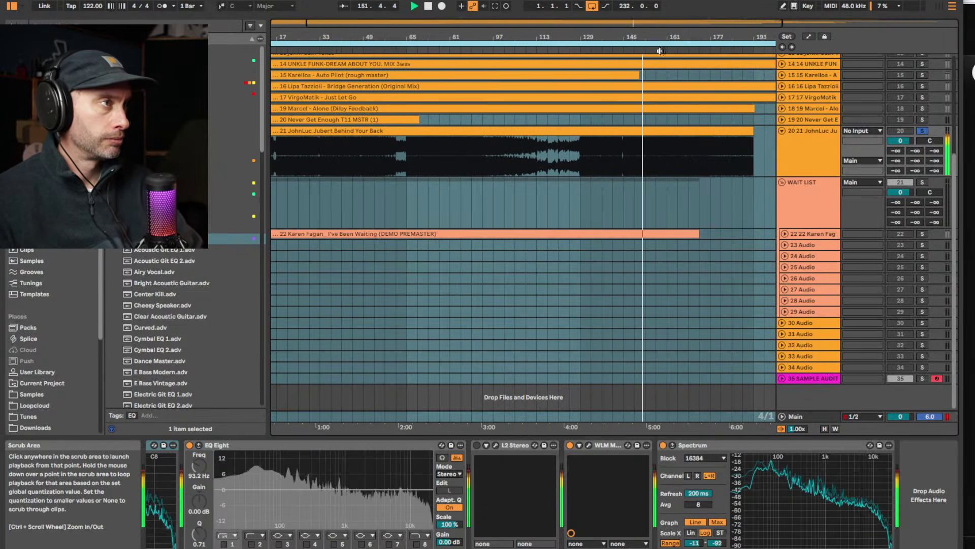
{"action": "left_click", "coordinate": [833, 139]}
{"action": "key", "text": "space"}
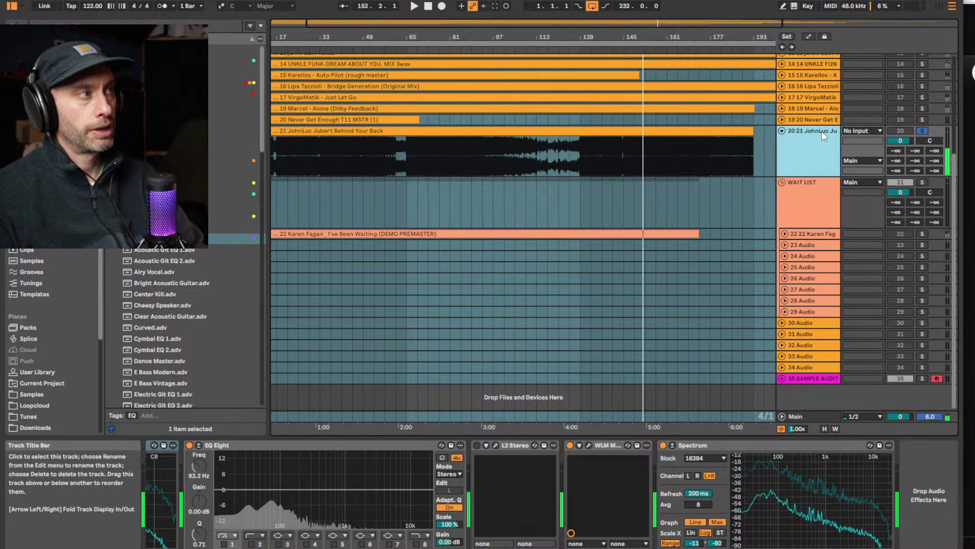
Fold the "Behind Your Back" track, then solo and unfold the "I've Been Waiting (DEMO PREMASTER)" track in the WAIT LIST group
{"action": "left_click", "coordinate": [783, 130]}
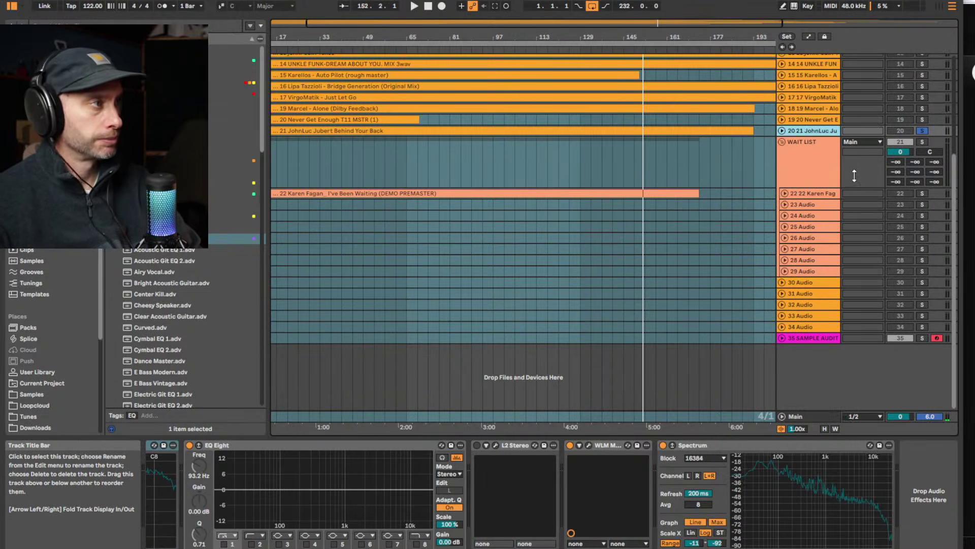
{"action": "left_click", "coordinate": [923, 193]}
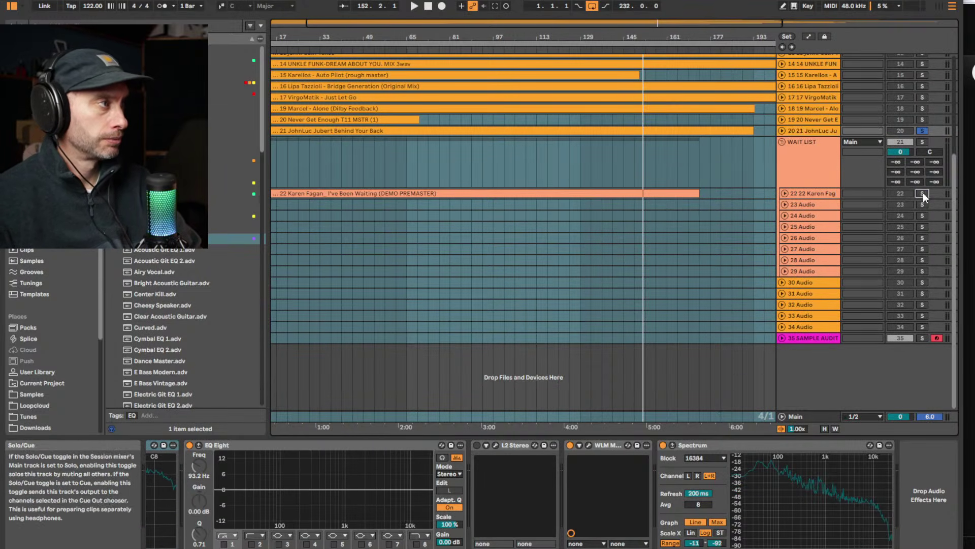
{"action": "left_click", "coordinate": [785, 193]}
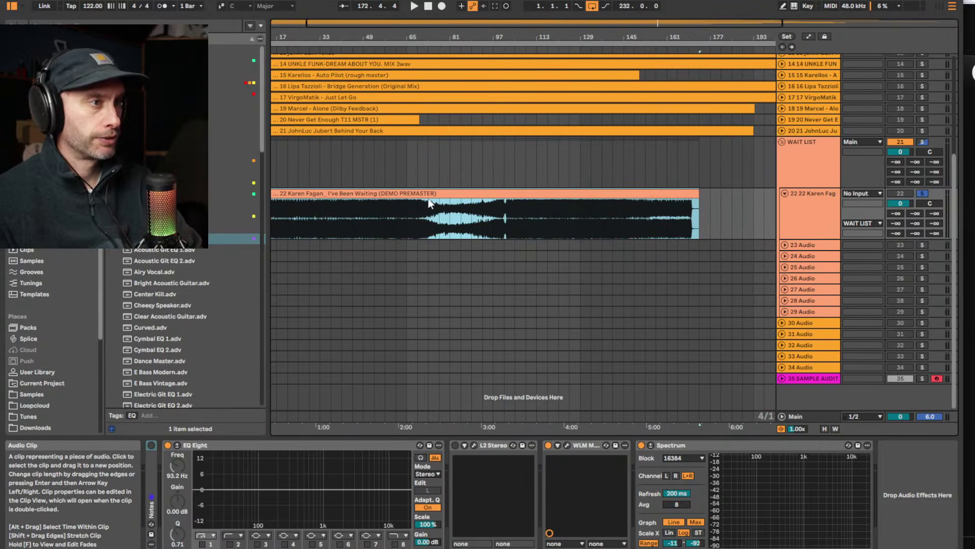
Audition the intro of "I've Been Waiting" from the beginning, skip ahead to around bar 7, and stop playback
{"action": "left_click_drag", "start_coordinate": [427, 36], "coordinate": [461, 36]}
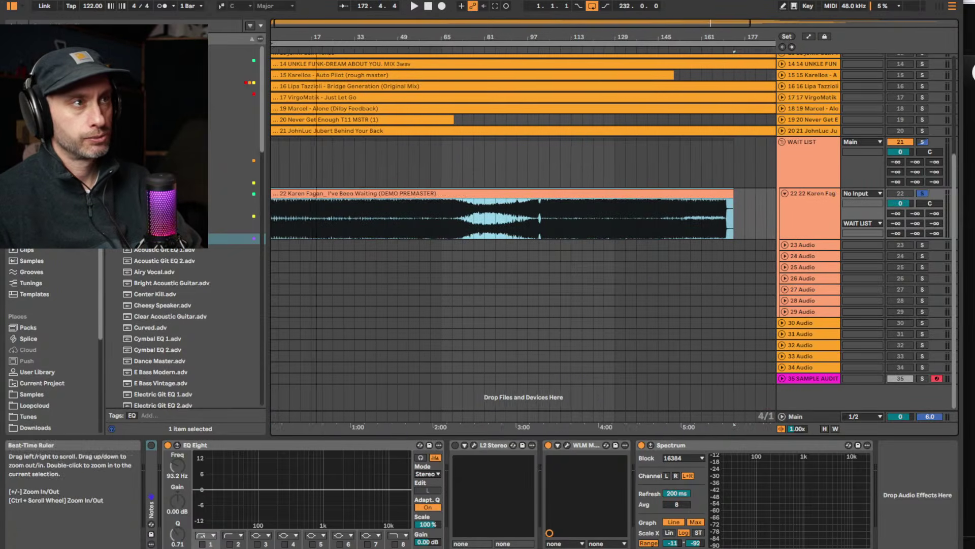
{"action": "key", "text": "space"}
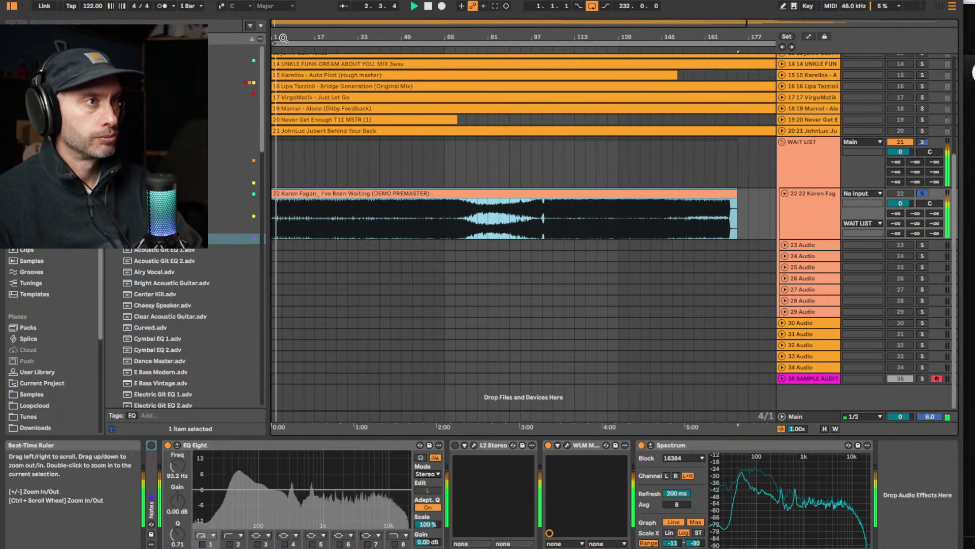
{"action": "left_click_drag", "start_coordinate": [305, 37], "coordinate": [305, 76]}
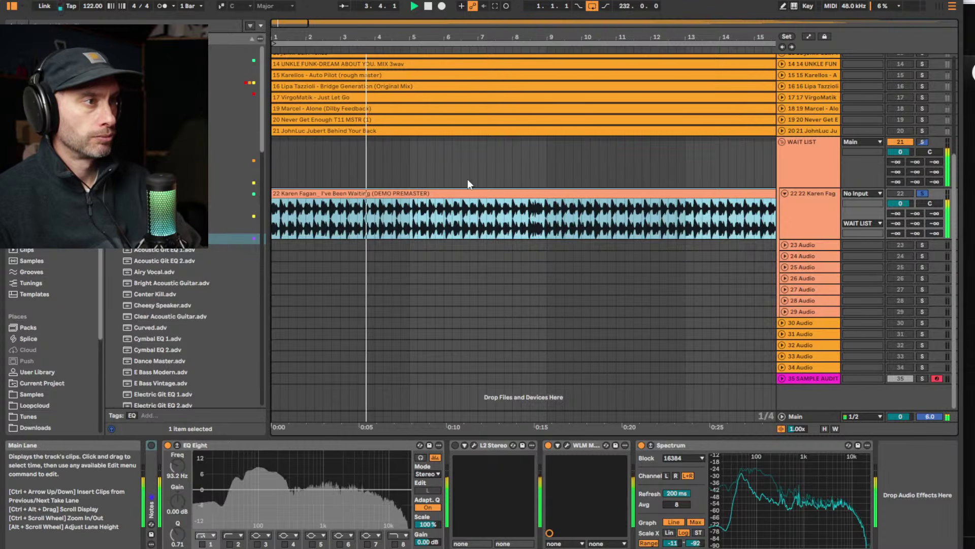
{"action": "left_click", "coordinate": [521, 215]}
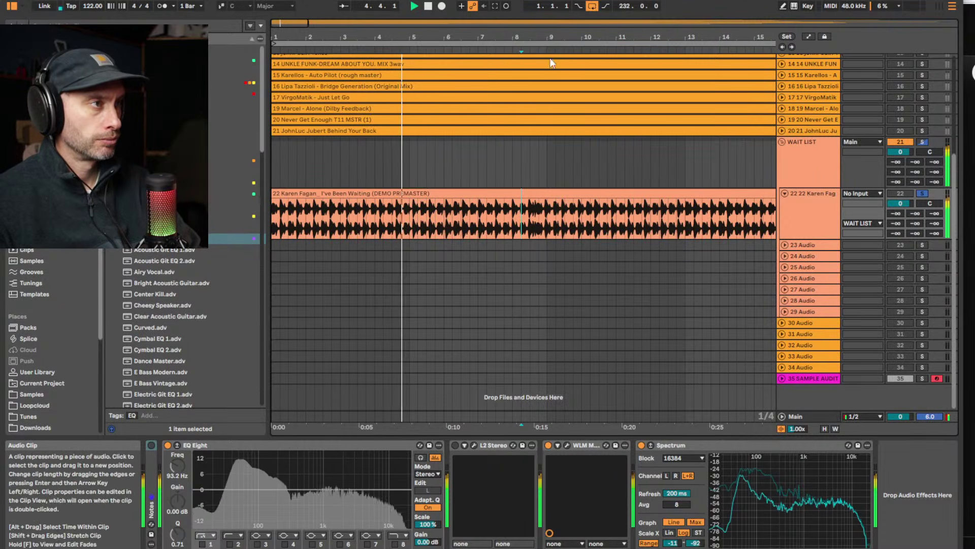
{"action": "left_click", "coordinate": [503, 47]}
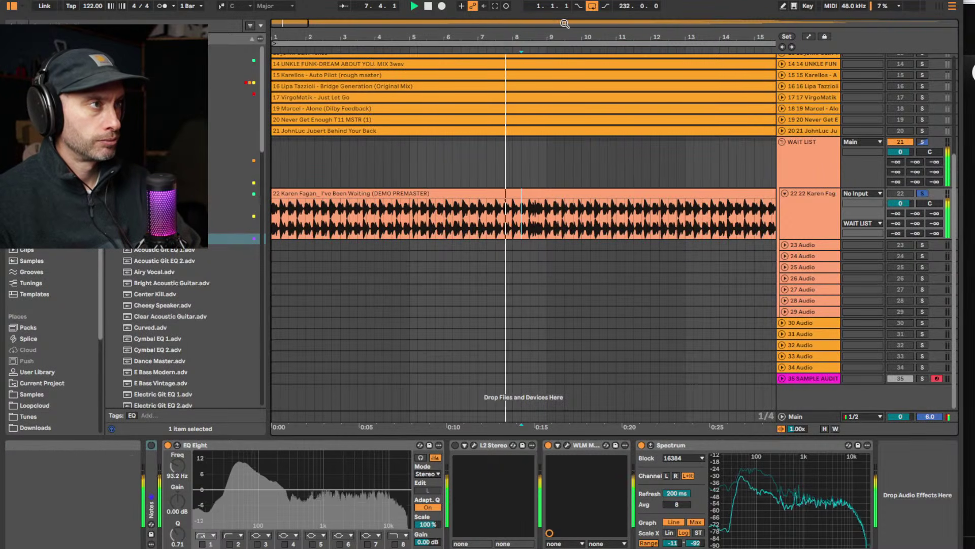
{"action": "left_click_drag", "start_coordinate": [505, 36], "coordinate": [505, 30]}
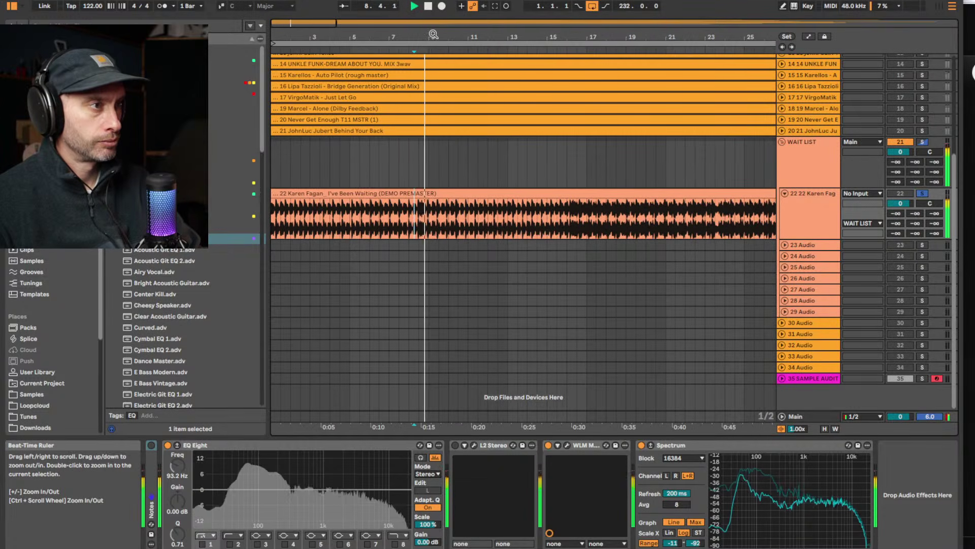
{"action": "left_click_drag", "start_coordinate": [434, 34], "coordinate": [434, 28]}
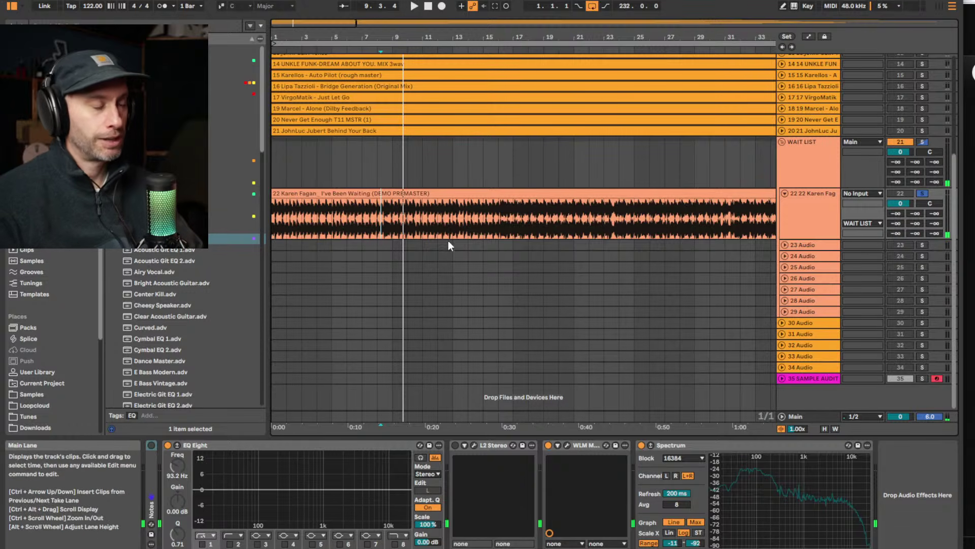
Resume "I've Been Waiting" from around bar 12 and skip ahead to around bars 27 and 44 while it plays
{"action": "left_click", "coordinate": [441, 49]}
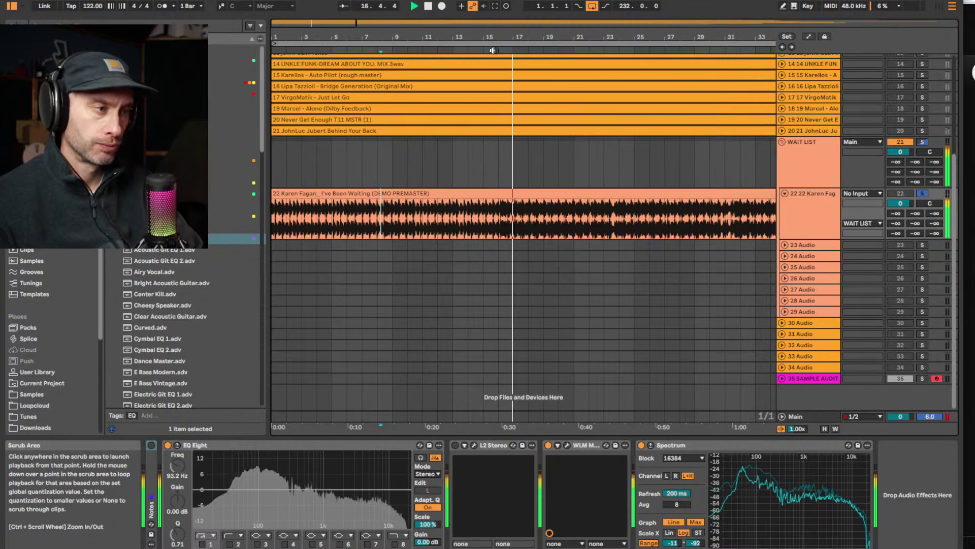
{"action": "left_click_drag", "start_coordinate": [346, 49], "coordinate": [341, 39]}
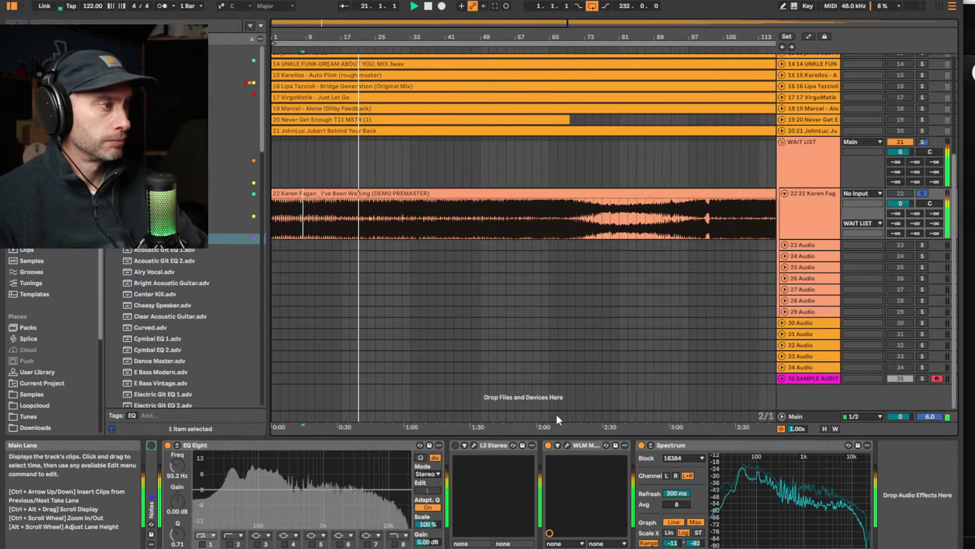
{"action": "left_click", "coordinate": [388, 50]}
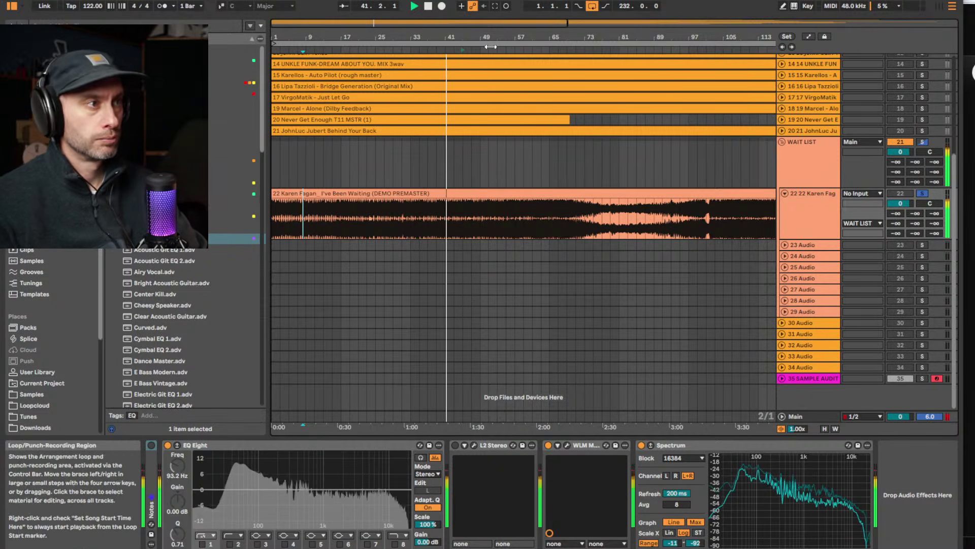
{"action": "left_click", "coordinate": [464, 46]}
{"action": "left_click_drag", "start_coordinate": [484, 35], "coordinate": [484, 32]}
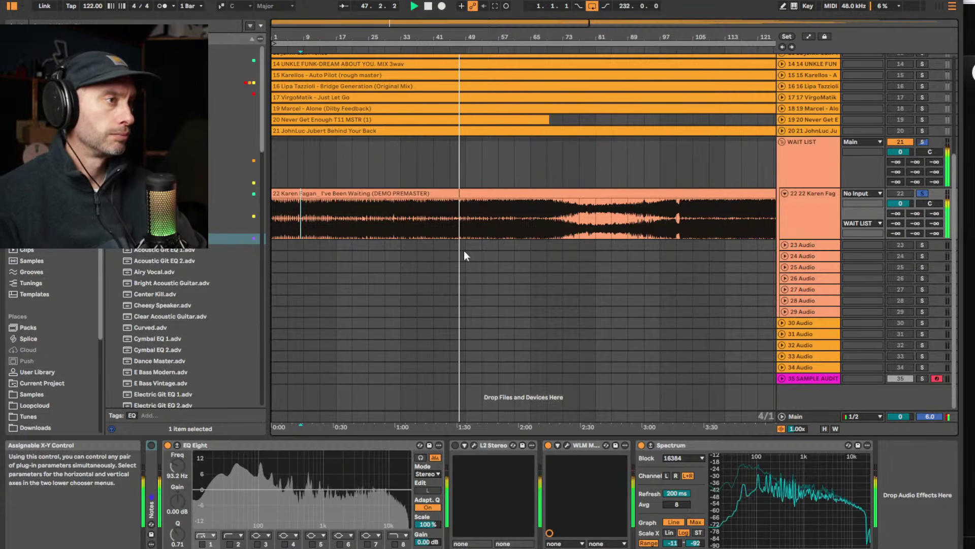
Stop and highlight bars 49 to 53 of the clip, then audition briefly from around bar 61 and stop again
{"action": "left_click_drag", "start_coordinate": [460, 36], "coordinate": [460, 29]}
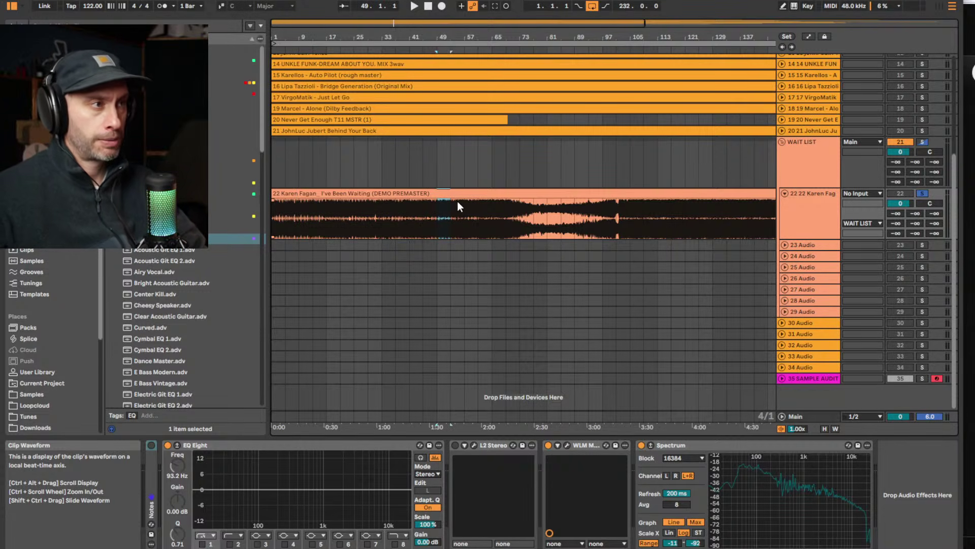
{"action": "left_click_drag", "start_coordinate": [492, 31], "coordinate": [492, 28]}
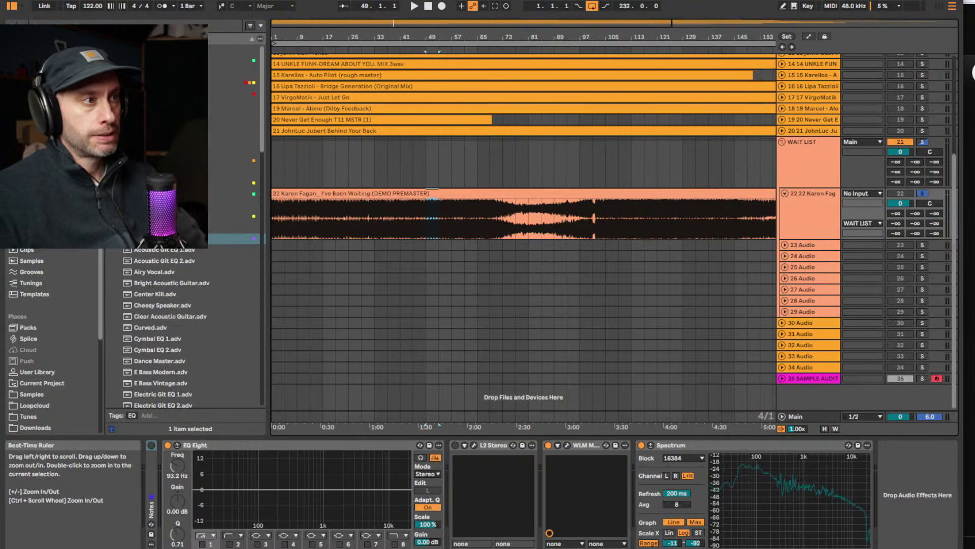
{"action": "left_click", "coordinate": [467, 48]}
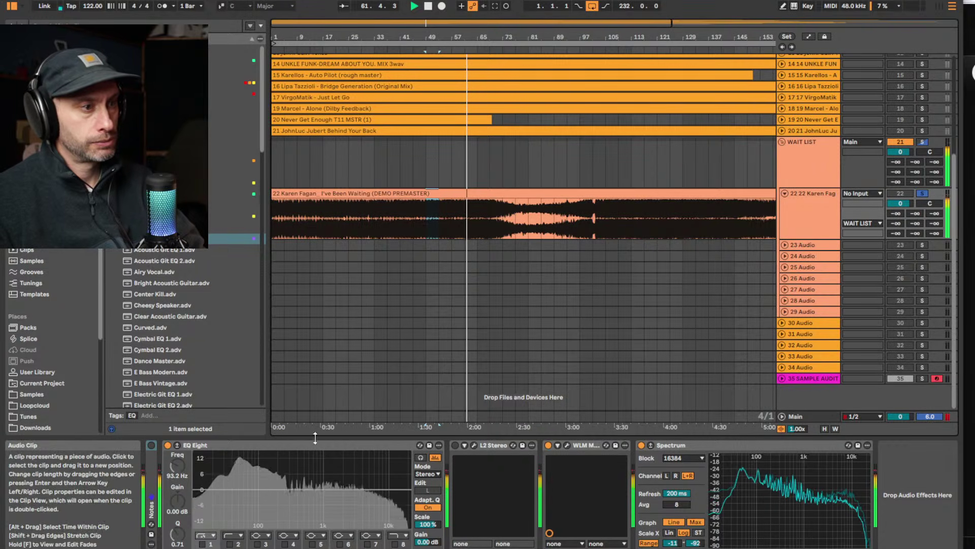
{"action": "key", "text": "space"}
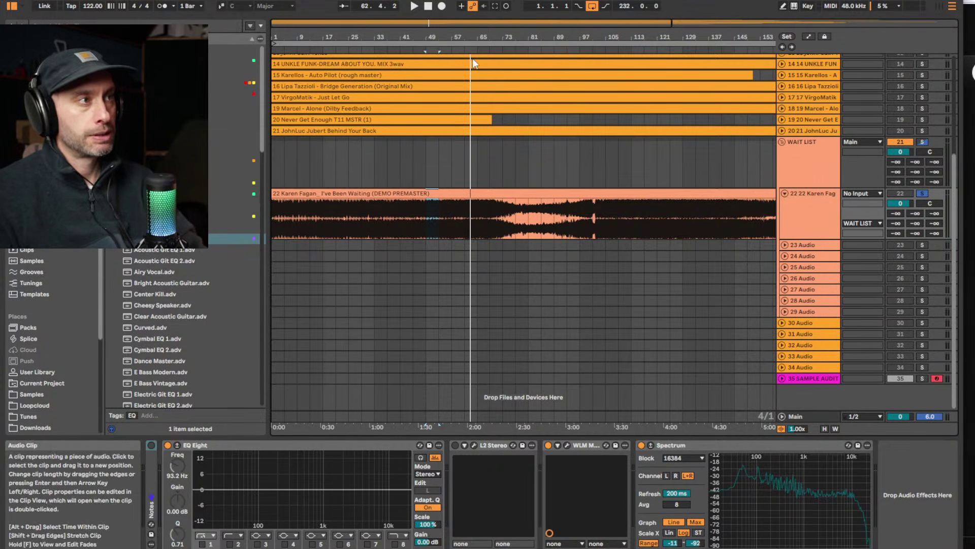
Audition "I've Been Waiting" from around bar 67, skipping ahead to around bars 72 and 84 while it plays
{"action": "left_click", "coordinate": [488, 51]}
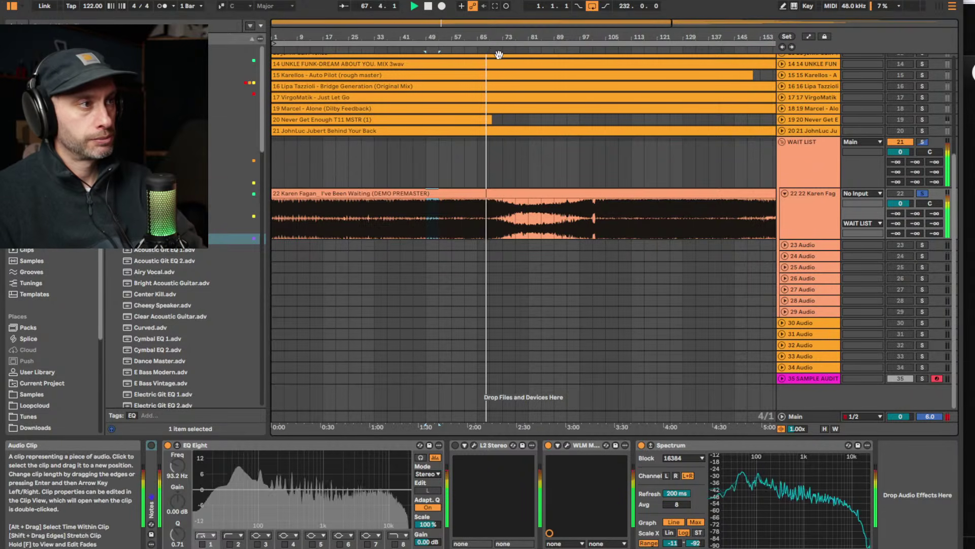
{"action": "left_click", "coordinate": [504, 50]}
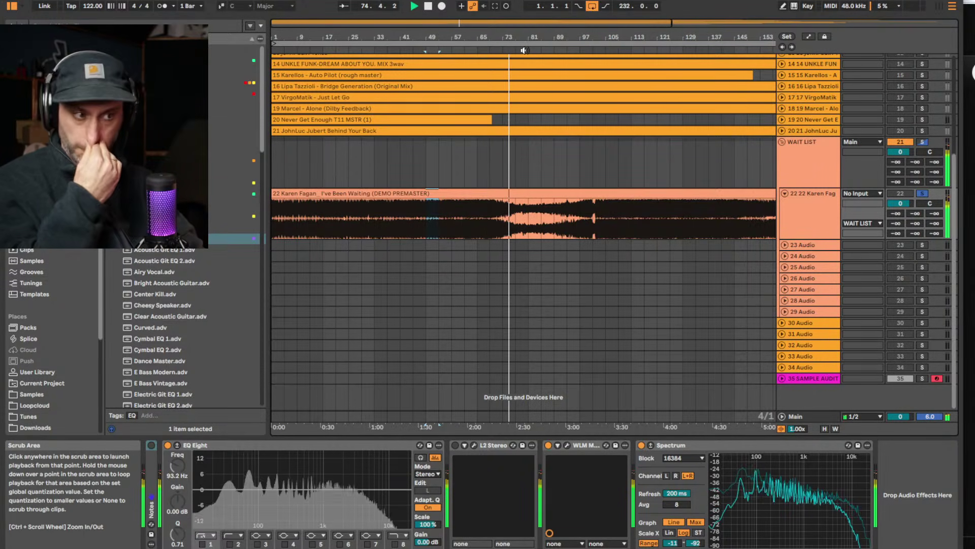
{"action": "left_click", "coordinate": [541, 48]}
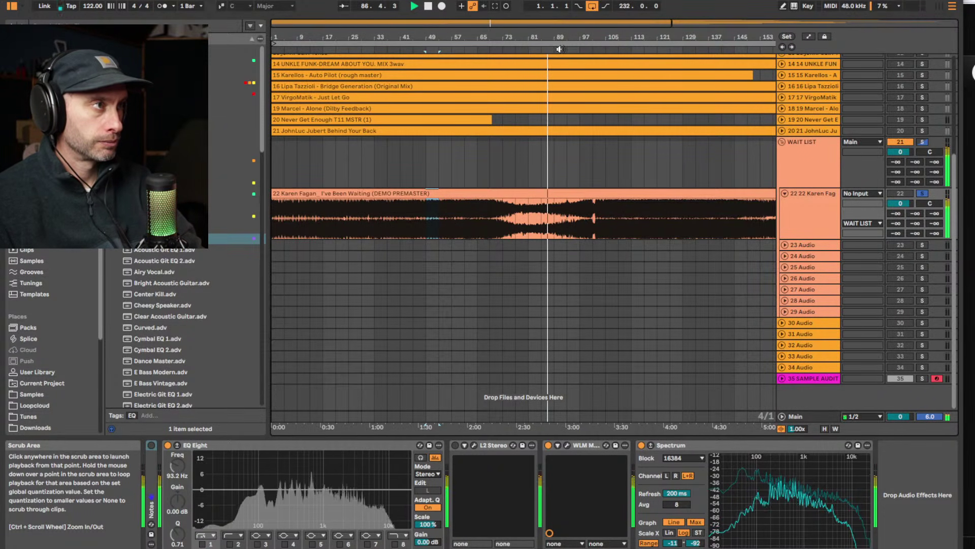
{"action": "left_click_drag", "start_coordinate": [441, 43], "coordinate": [442, 38]}
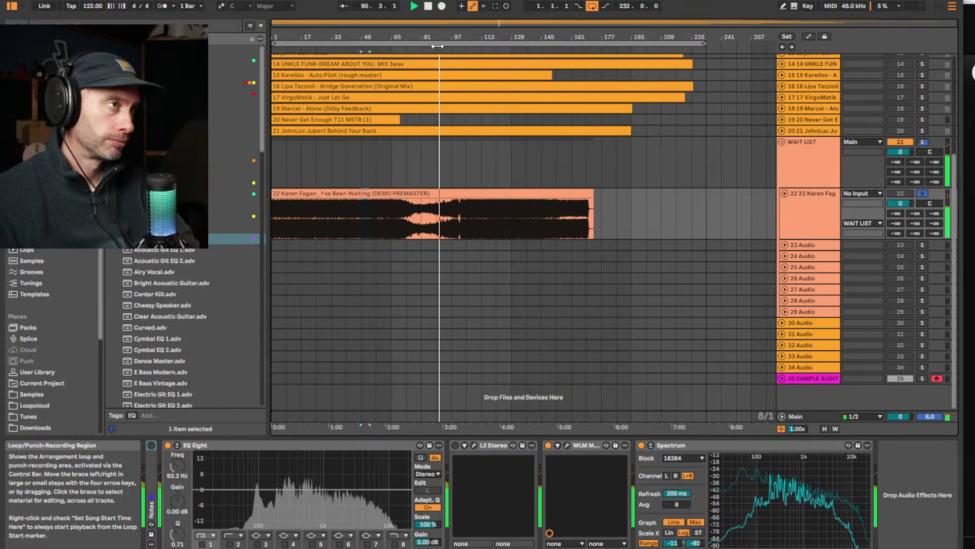
{"action": "left_click_drag", "start_coordinate": [441, 24], "coordinate": [574, 29]}
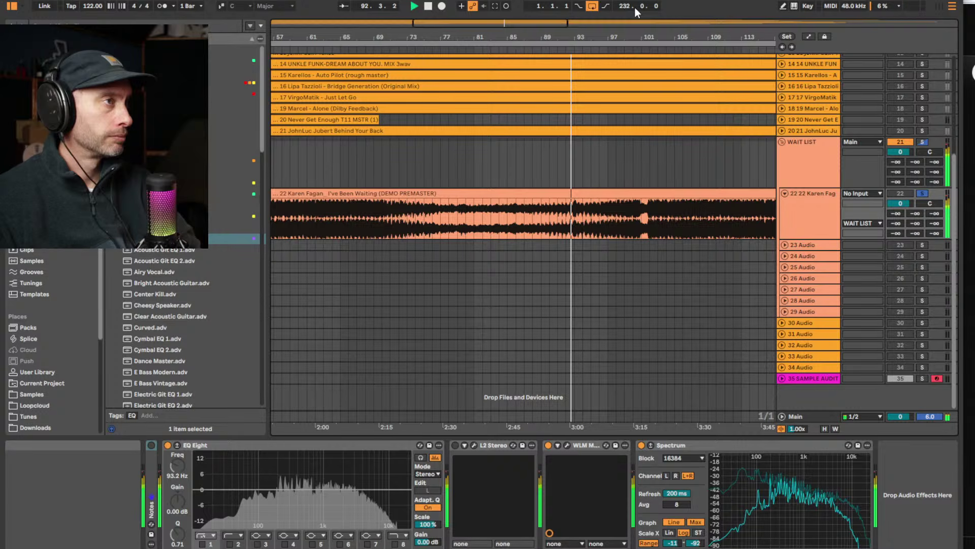
{"action": "scroll", "coordinate": [634, 244], "scroll_direction": "down", "scroll_amount": 1}
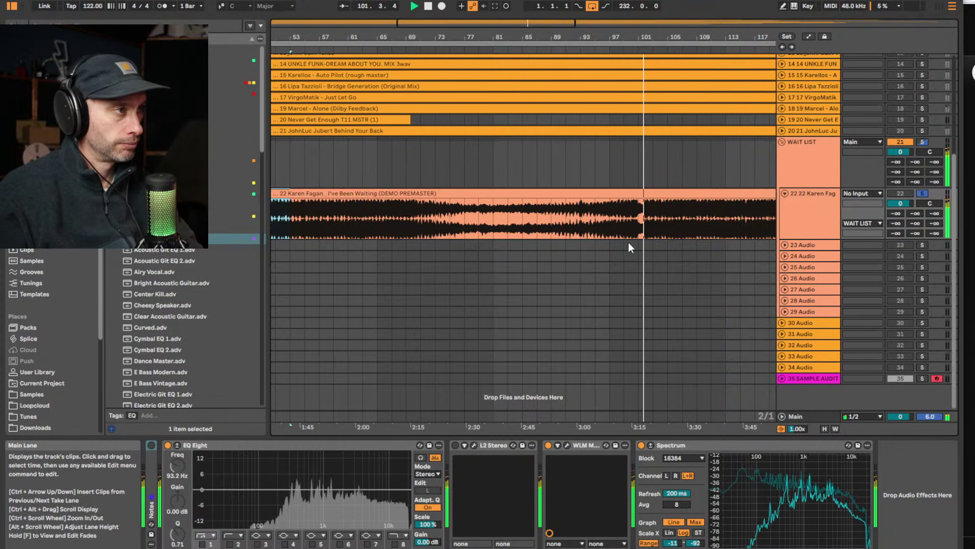
Keep listening past the breakdown, stop playback around bar 112, and highlight bars 109 to 121 of the clip
{"action": "left_click_drag", "start_coordinate": [488, 37], "coordinate": [478, 64]}
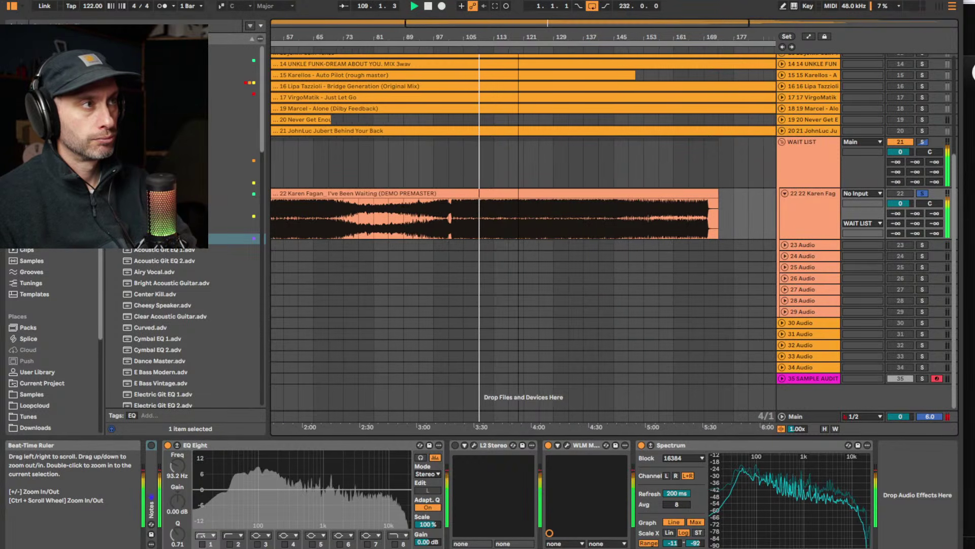
{"action": "left_click_drag", "start_coordinate": [518, 37], "coordinate": [518, 28]}
{"action": "left_click_drag", "start_coordinate": [291, 423], "coordinate": [330, 414]}
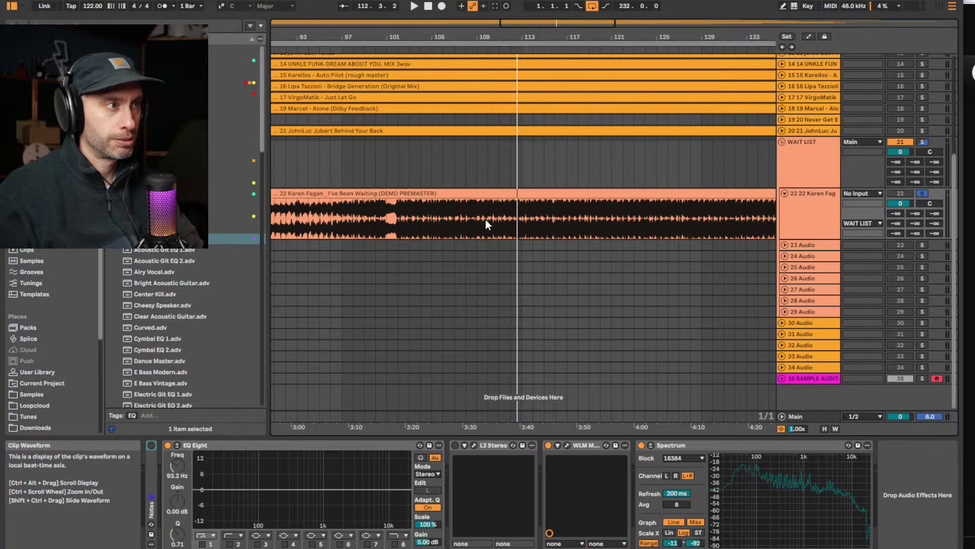
{"action": "left_click_drag", "start_coordinate": [486, 219], "coordinate": [612, 220]}
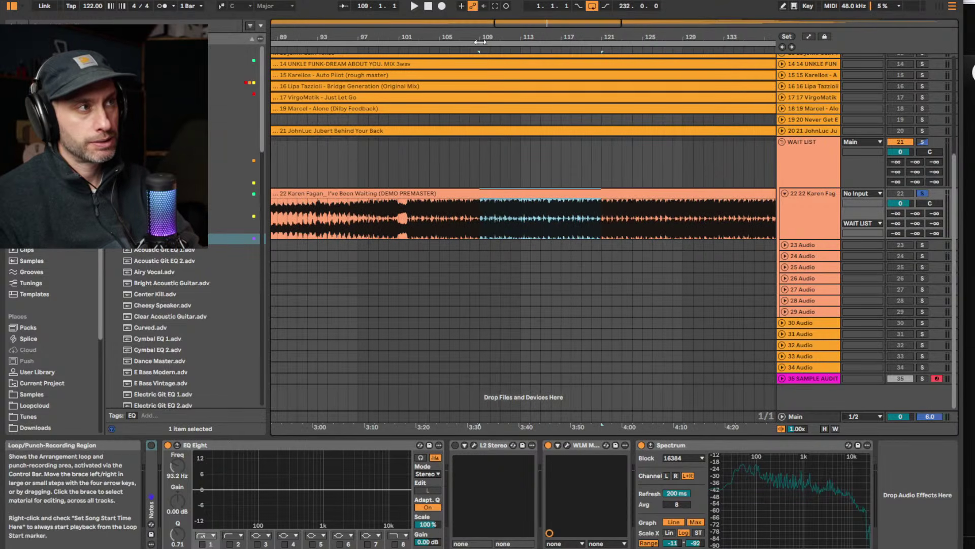
Audition the highlighted section of the clip from around bar 109 and stop around bar 114
{"action": "left_click", "coordinate": [481, 49]}
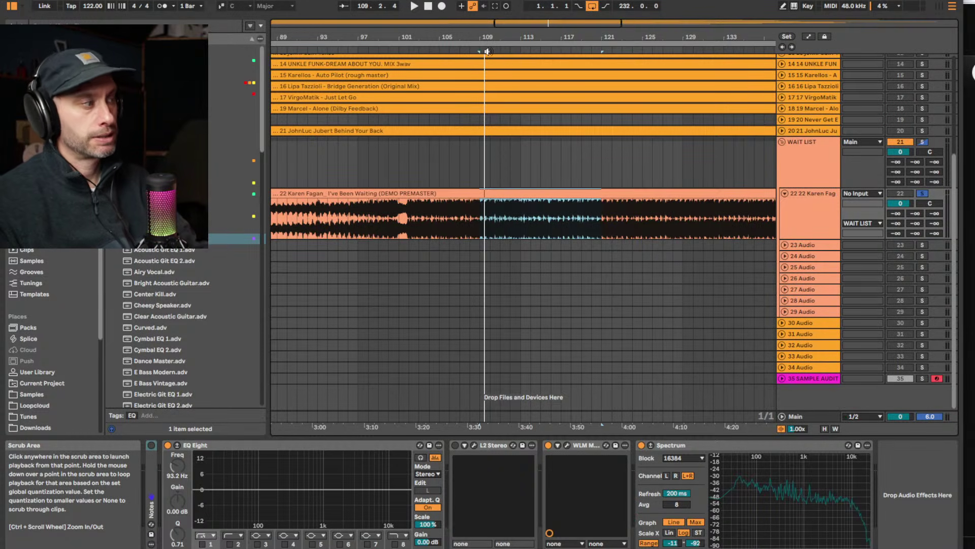
{"action": "left_click", "coordinate": [488, 51]}
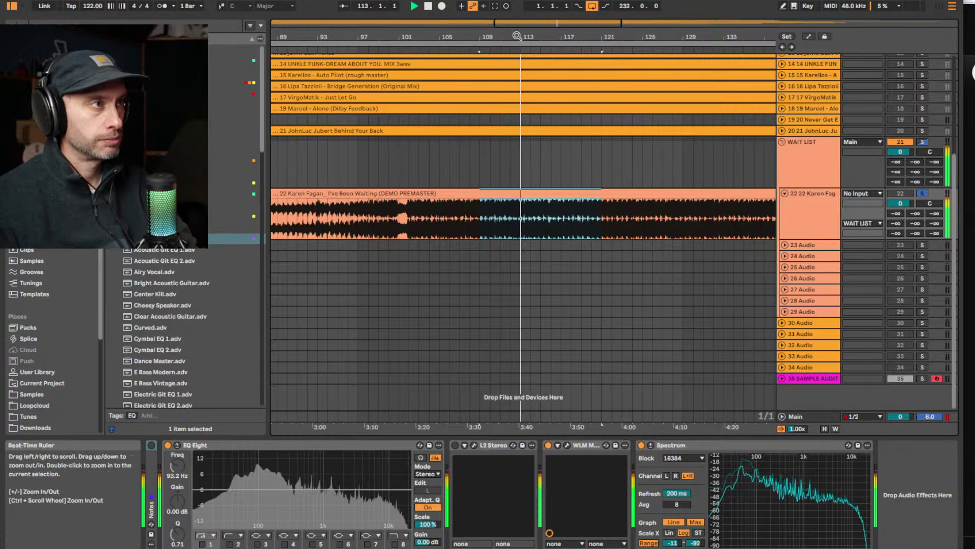
{"action": "left_click_drag", "start_coordinate": [517, 36], "coordinate": [517, 20]}
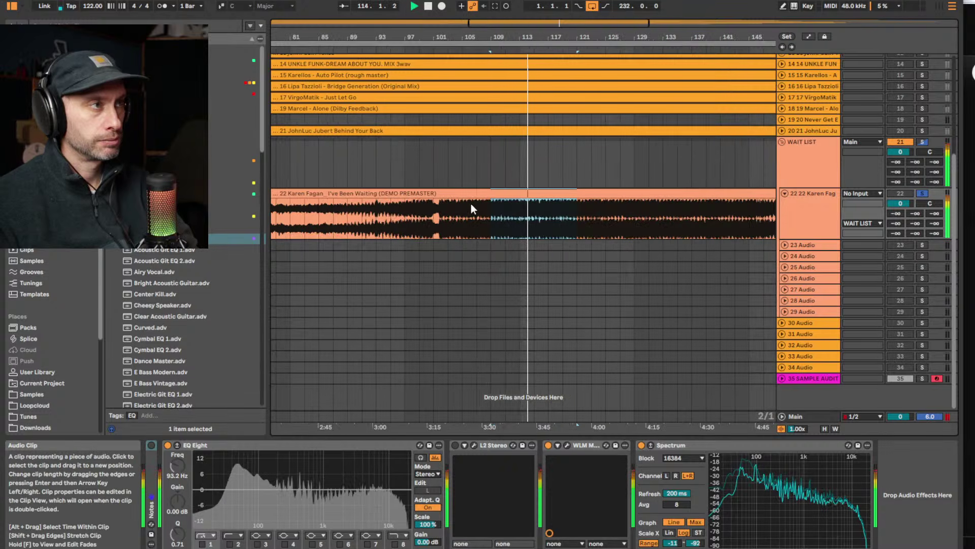
{"action": "key", "text": "space"}
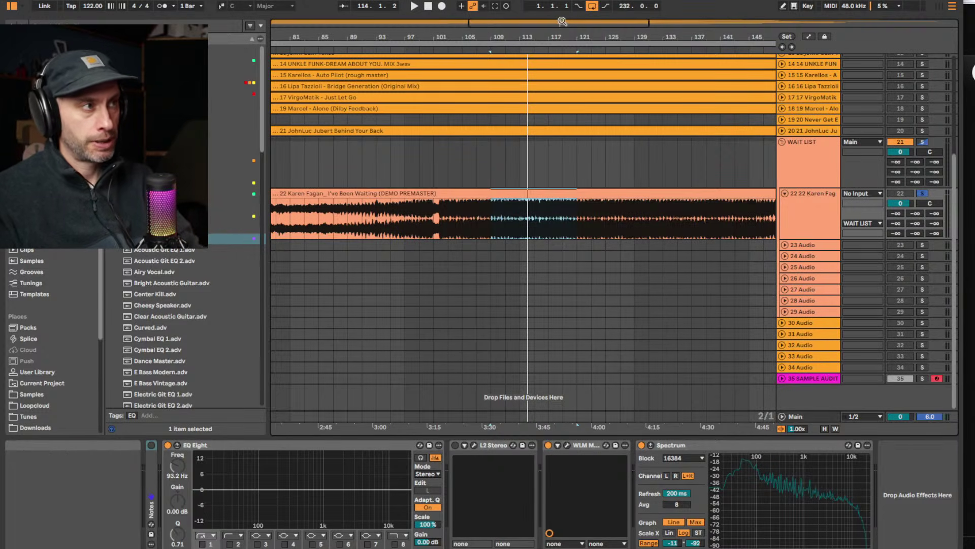
Audition the clip from around bar 119, stop playback, and highlight bars 117 to 127
{"action": "left_click", "coordinate": [566, 47]}
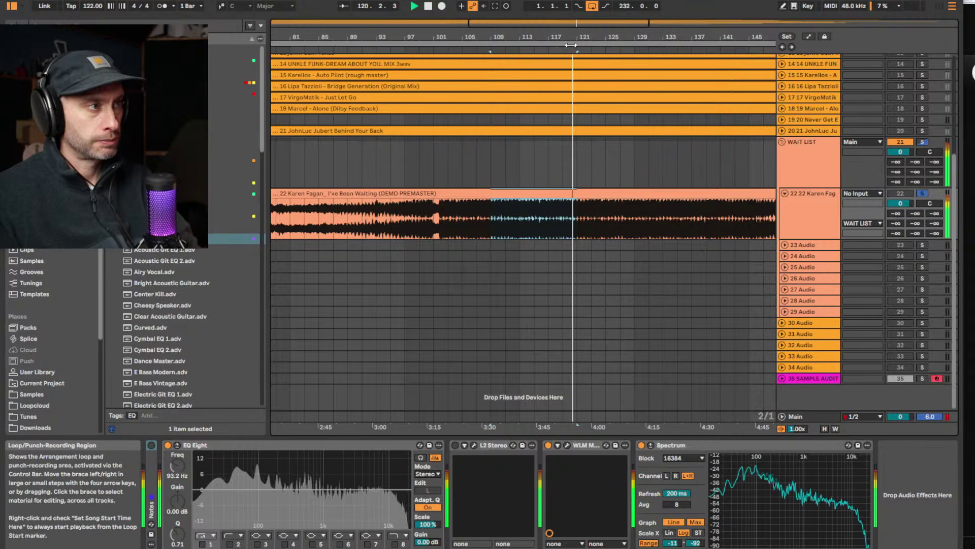
{"action": "left_click_drag", "start_coordinate": [635, 36], "coordinate": [635, 32]}
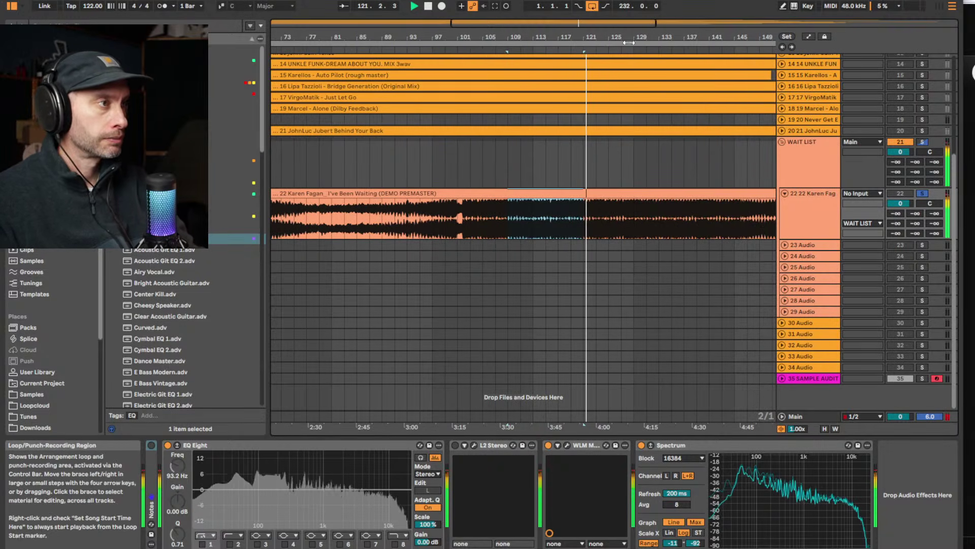
{"action": "left_click", "coordinate": [602, 47]}
{"action": "key", "text": "space"}
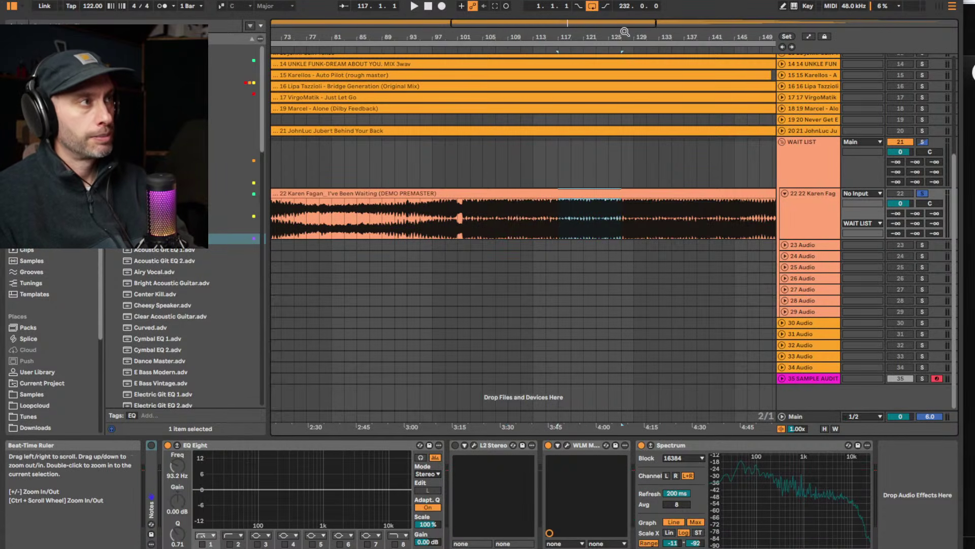
{"action": "left_click_drag", "start_coordinate": [633, 39], "coordinate": [633, 31]}
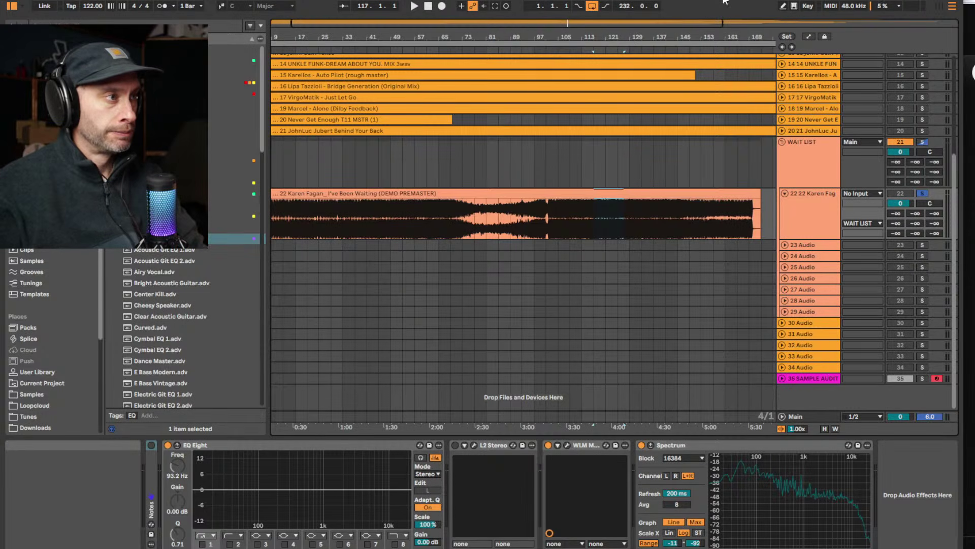
Audition the clip from around bar 127, skip ahead to around bar 145, and stop playback
{"action": "left_click", "coordinate": [625, 50]}
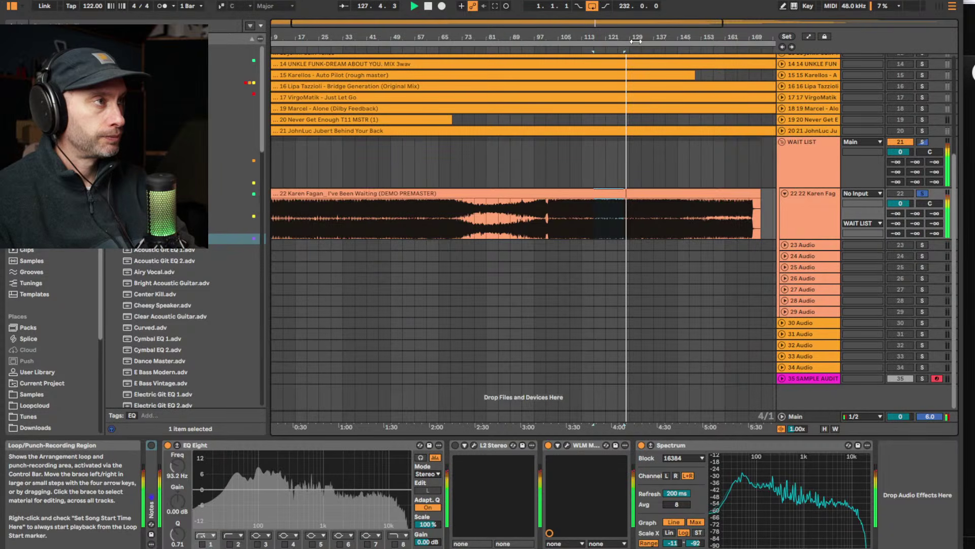
{"action": "scroll", "coordinate": [636, 41], "scroll_direction": "down", "scroll_amount": 2}
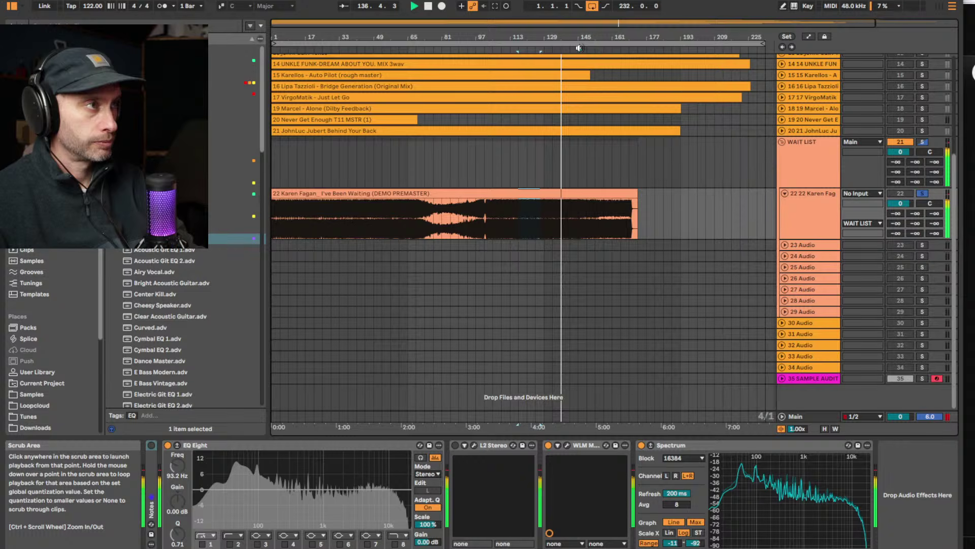
{"action": "left_click", "coordinate": [579, 48]}
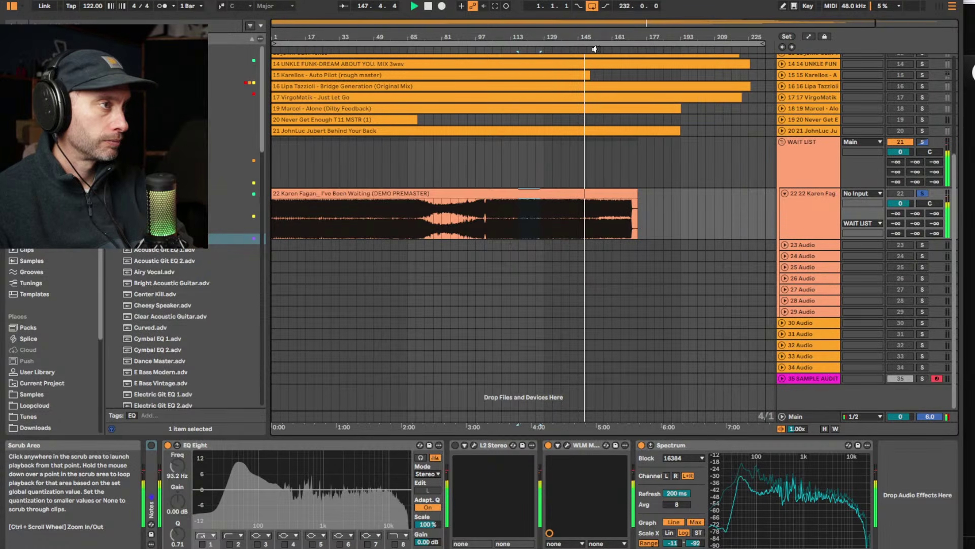
{"action": "key", "text": "space"}
Highlight the empty space right after the end of the "I've Been Waiting" clip, bars 173 to 177
{"action": "left_click_drag", "start_coordinate": [594, 37], "coordinate": [595, 23]}
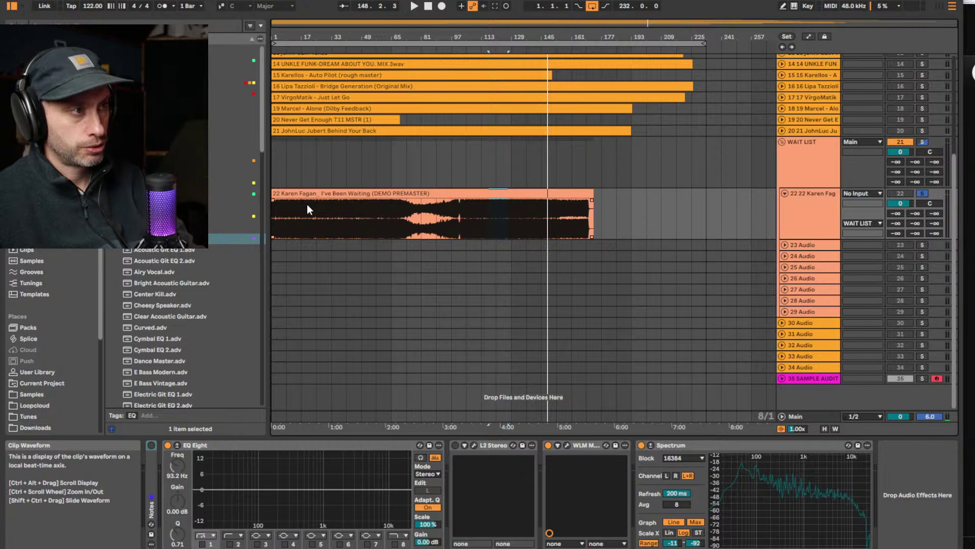
{"action": "mouse_move", "coordinate": [307, 36]}
{"action": "left_mouse_down"}
{"action": "mouse_move", "coordinate": [306, 64]}
{"action": "mouse_move", "coordinate": [307, 51]}
{"action": "left_mouse_up"}
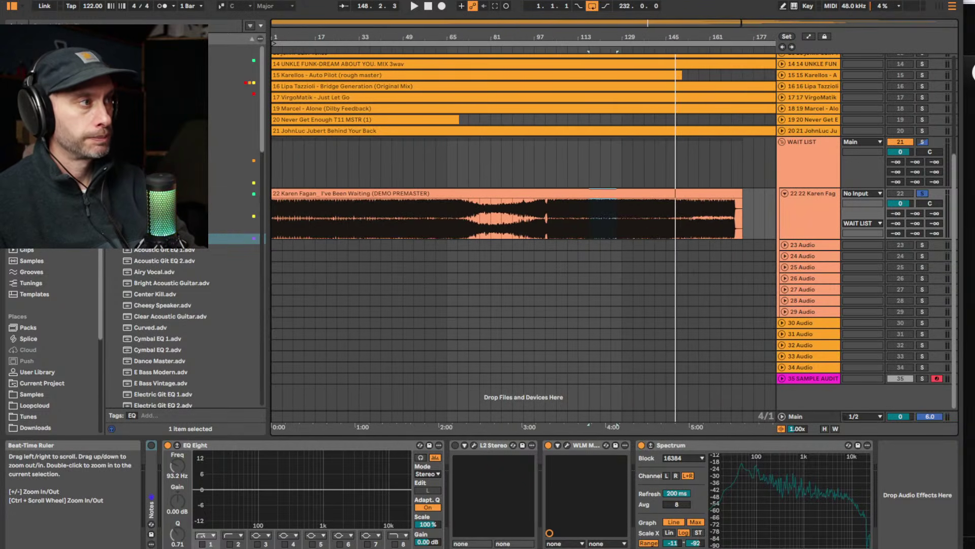
{"action": "left_click", "coordinate": [767, 198]}
{"action": "left_click_drag", "start_coordinate": [765, 195], "coordinate": [759, 193]}
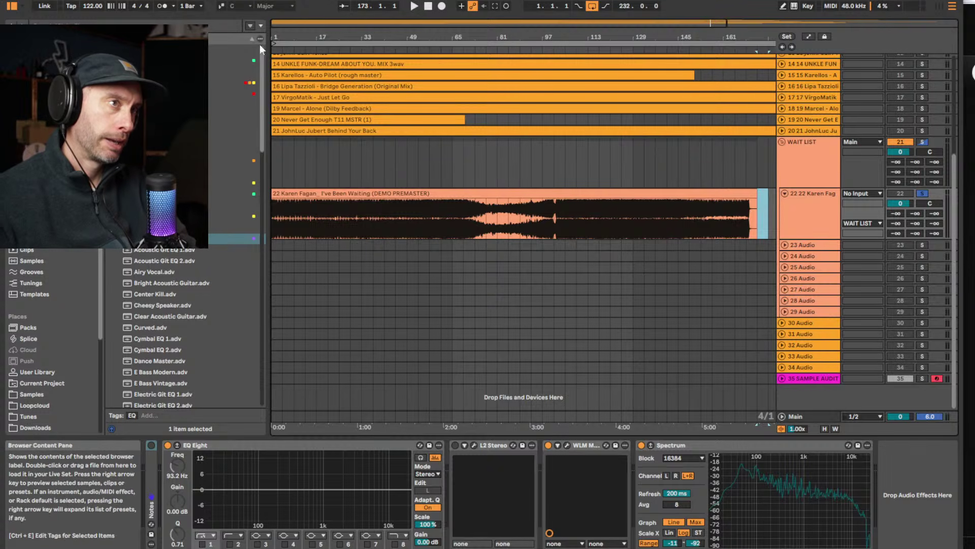
{"action": "key", "text": "minus"}
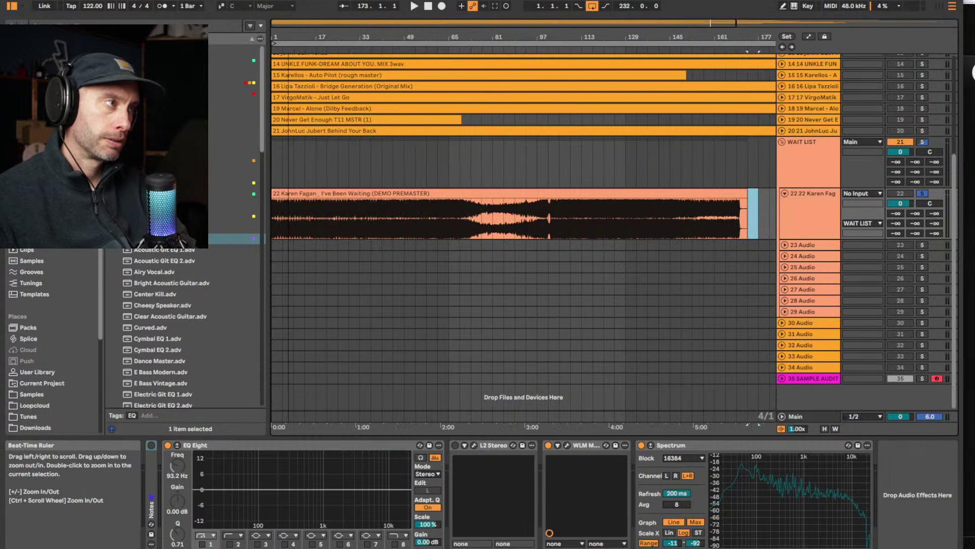
{"action": "key", "text": "plus"}
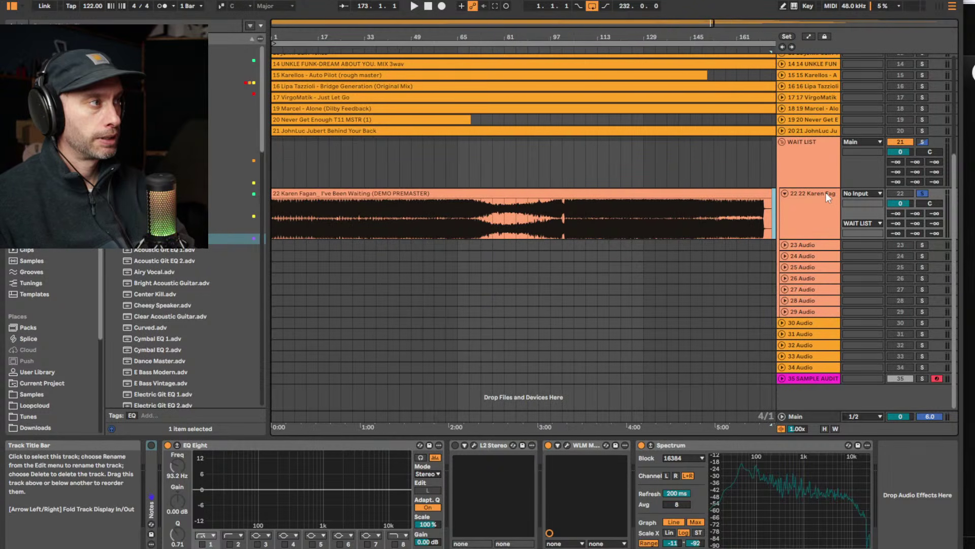
Fold the "I've Been Waiting" track and the WAIT LIST group, then select the "Auto Pilot" track
{"action": "left_click", "coordinate": [785, 194]}
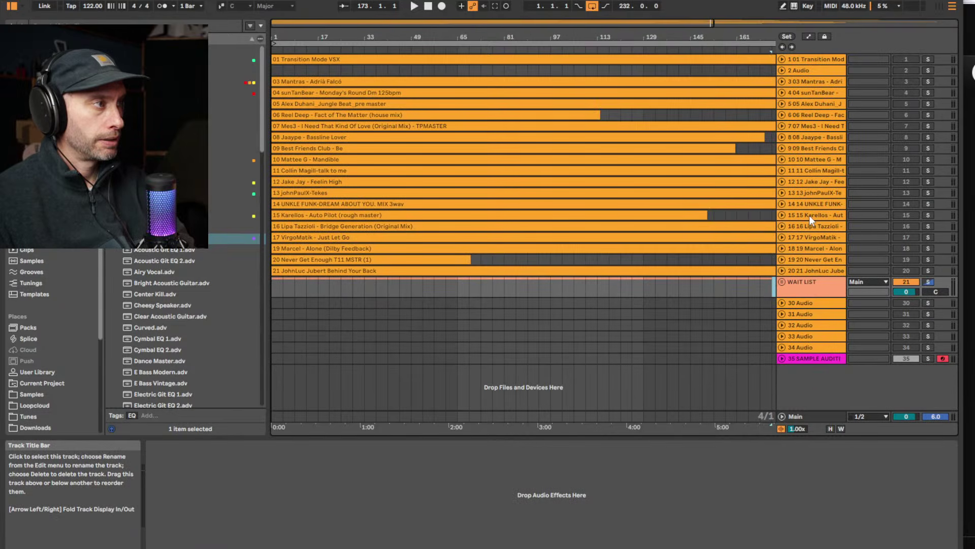
{"action": "left_click", "coordinate": [809, 215]}
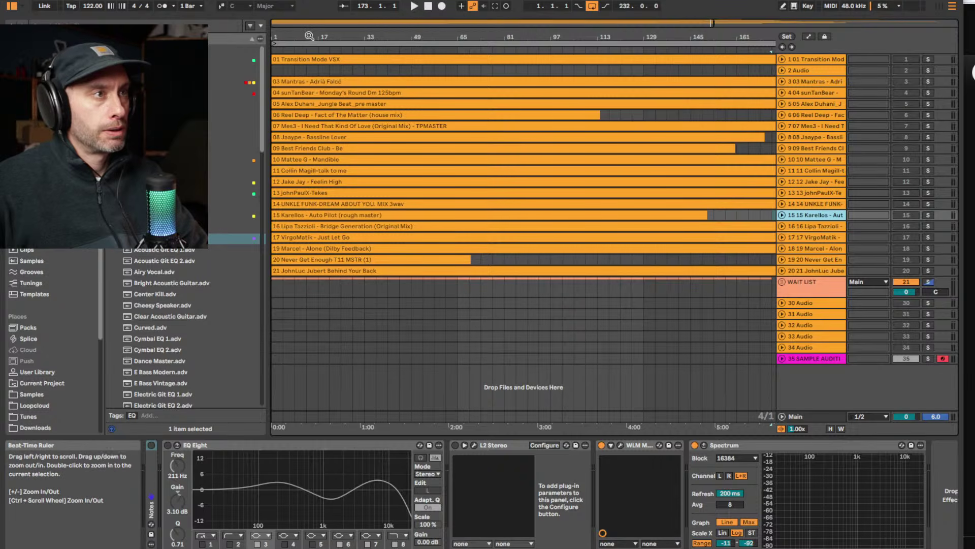
{"action": "left_click_drag", "start_coordinate": [308, 36], "coordinate": [309, 33]}
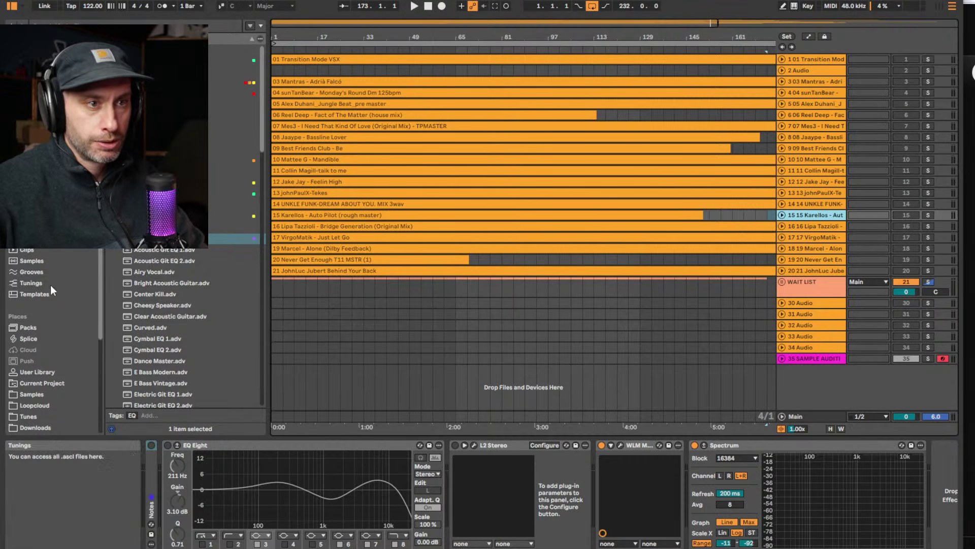
Place the "Yet it's always him" MP3 from the Current Project files at the start of empty track 2
{"action": "scroll", "coordinate": [46, 366], "scroll_direction": "down", "scroll_amount": 3}
{"action": "left_click", "coordinate": [50, 336]}
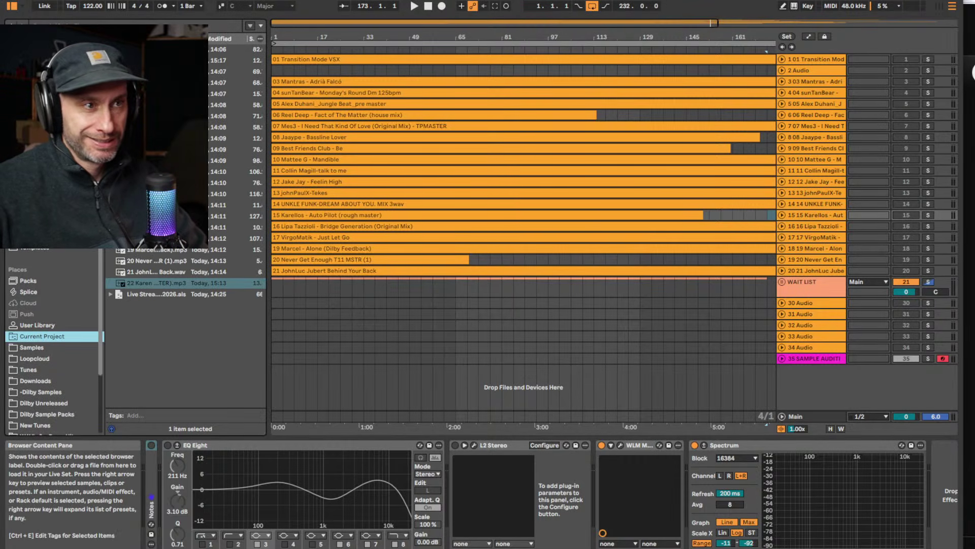
{"action": "left_click_drag", "start_coordinate": [234, 60], "coordinate": [307, 70]}
{"action": "double_click", "coordinate": [307, 71]}
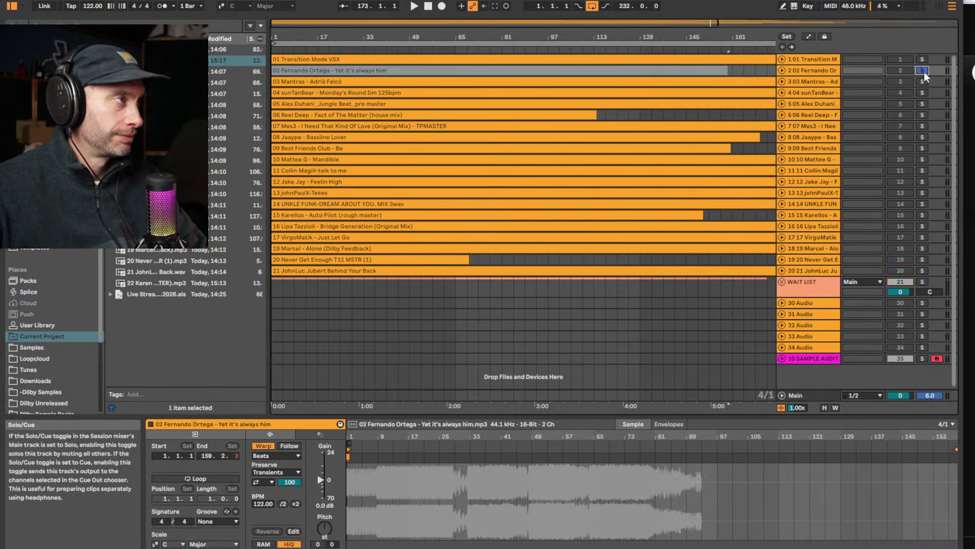
Solo and unfold the "Yet it's always him" track and turn off Warp for its clip
{"action": "left_click", "coordinate": [781, 71]}
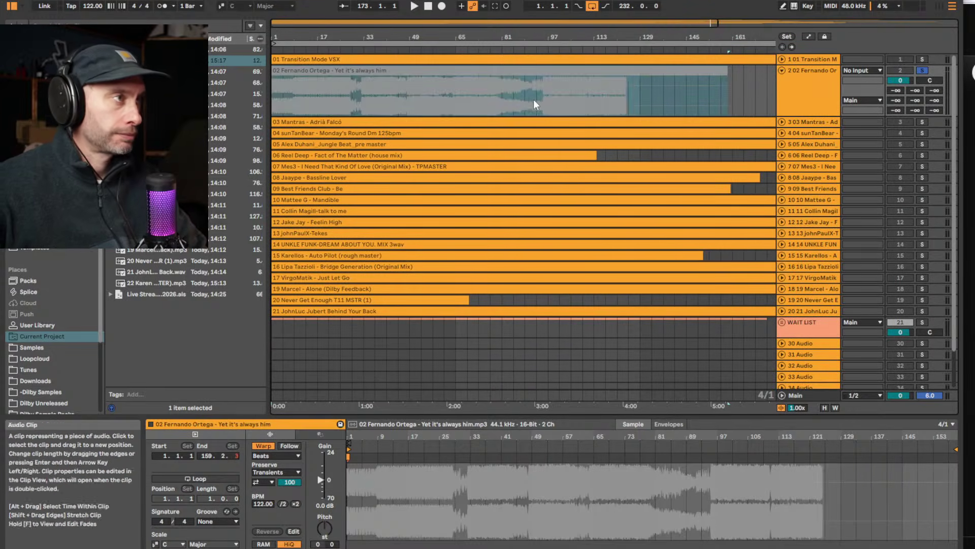
{"action": "left_click", "coordinate": [483, 70]}
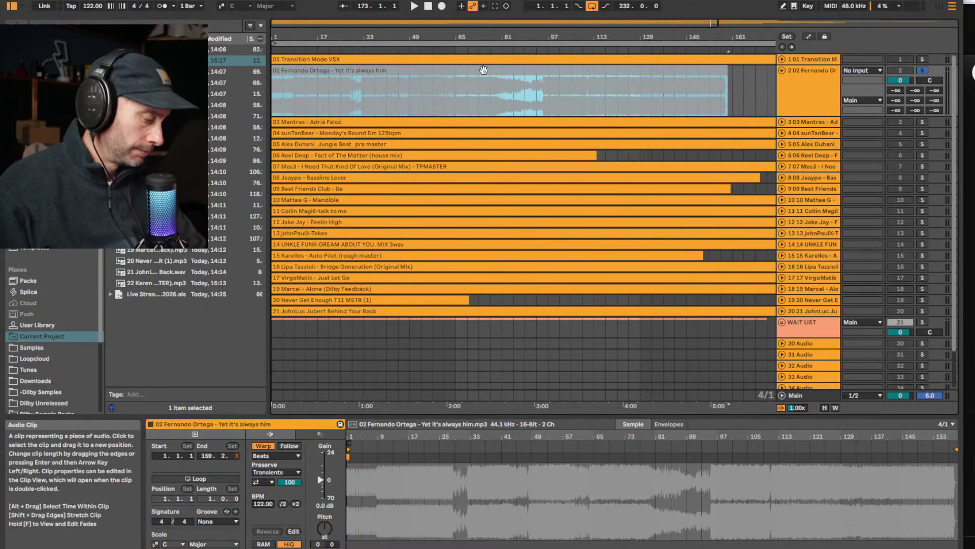
{"action": "left_click", "coordinate": [262, 445]}
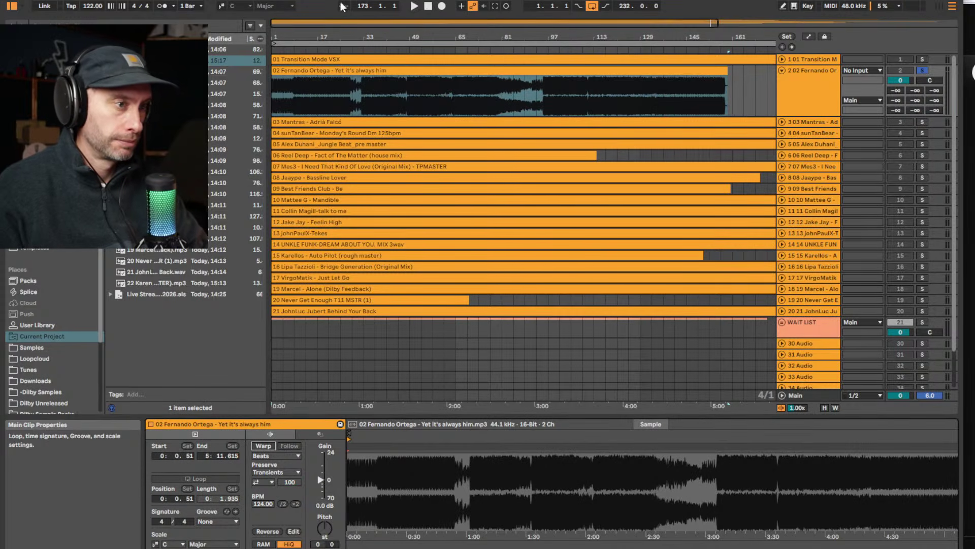
Play "Yet it's always him" from the beginning, select its clip, and stop playback at bar 22
{"action": "key", "text": "space"}
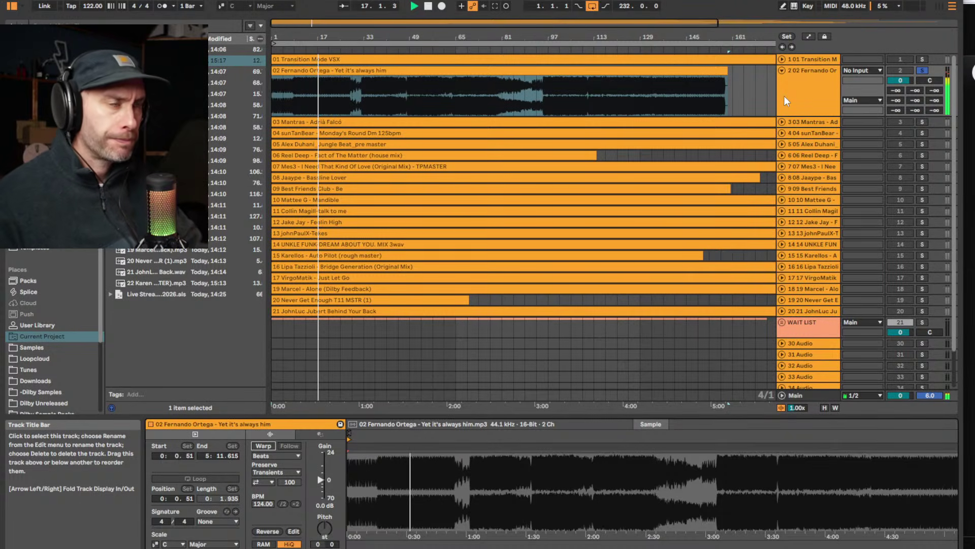
{"action": "left_click", "coordinate": [644, 72]}
{"action": "left_click_drag", "start_coordinate": [329, 37], "coordinate": [524, 36]}
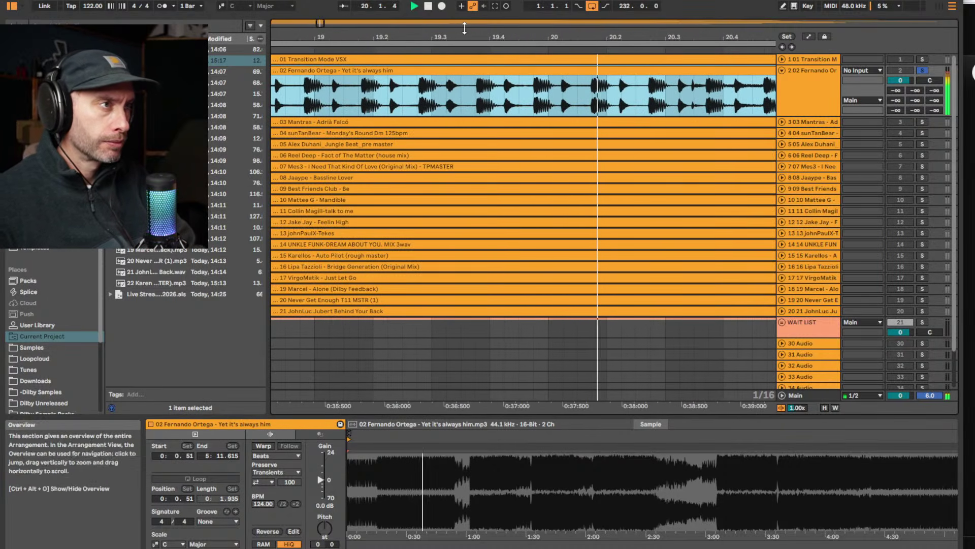
{"action": "mouse_move", "coordinate": [454, 37]}
{"action": "left_mouse_down"}
{"action": "mouse_move", "coordinate": [453, 51]}
{"action": "mouse_move", "coordinate": [443, 46]}
{"action": "mouse_move", "coordinate": [447, 25]}
{"action": "left_mouse_up"}
{"action": "key", "text": "space"}
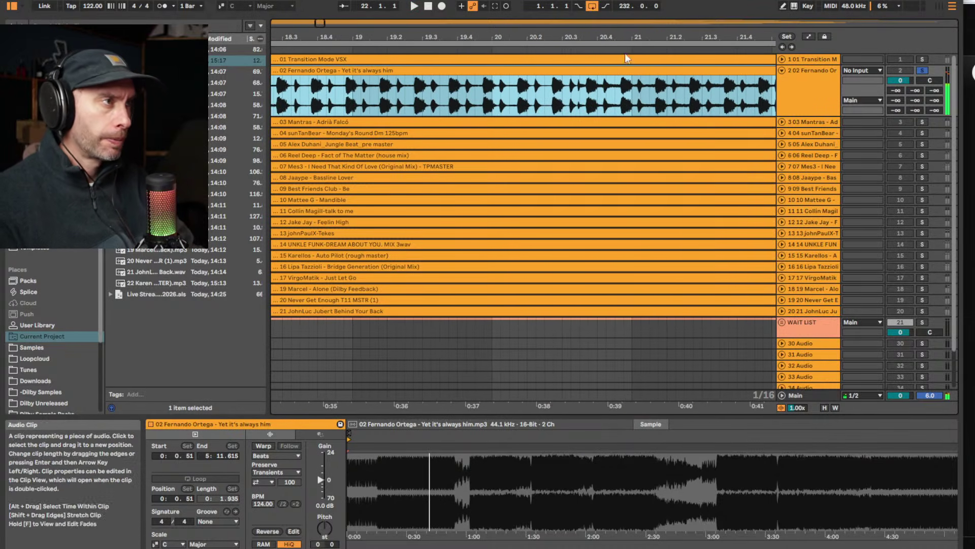
Audition the individual hits in bar 21 of the "Yet it's always him" clip from 21.3 and set the start point to 21.2
{"action": "left_click_drag", "start_coordinate": [618, 34], "coordinate": [443, 38]}
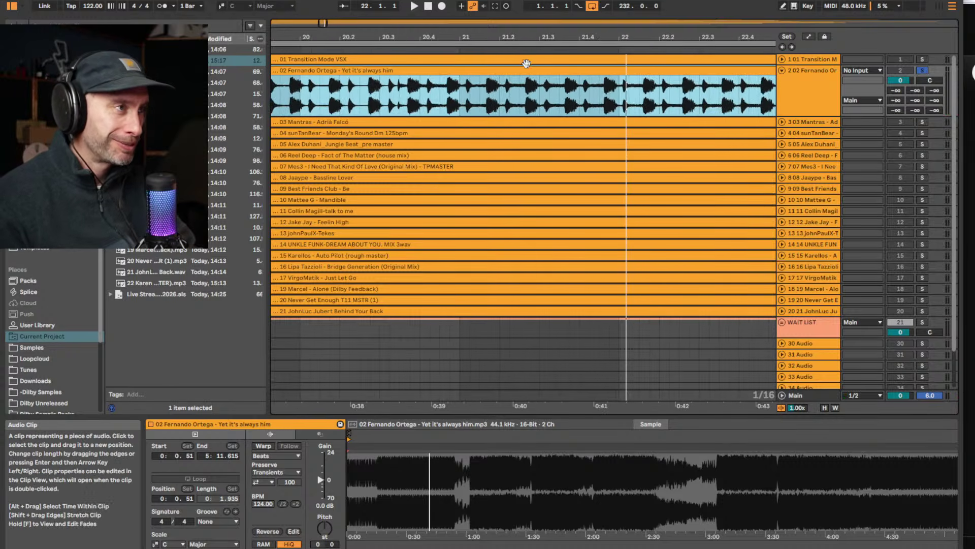
{"action": "mouse_move", "coordinate": [525, 37]}
{"action": "left_mouse_down"}
{"action": "mouse_move", "coordinate": [528, 84]}
{"action": "mouse_move", "coordinate": [528, 66]}
{"action": "left_mouse_up"}
{"action": "left_click", "coordinate": [514, 98]}
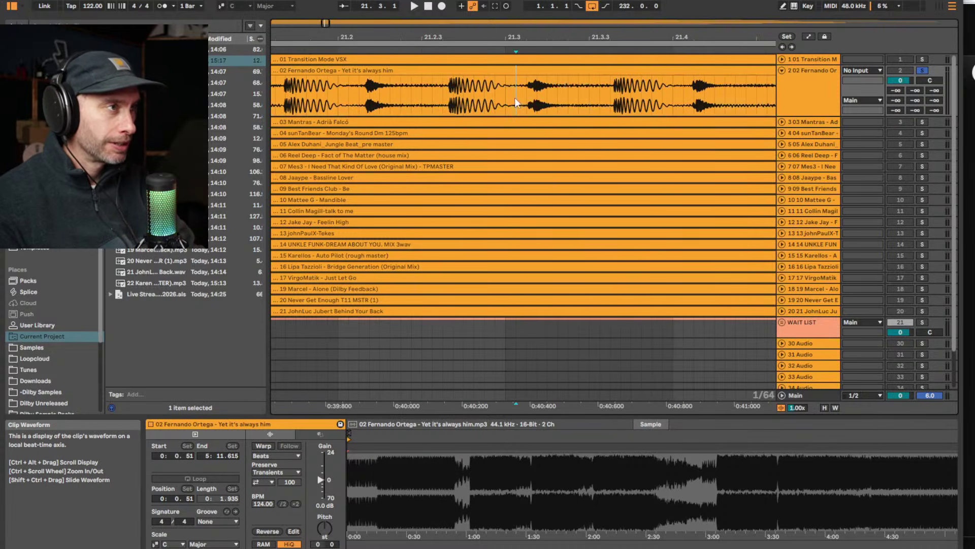
{"action": "key", "text": "space"}
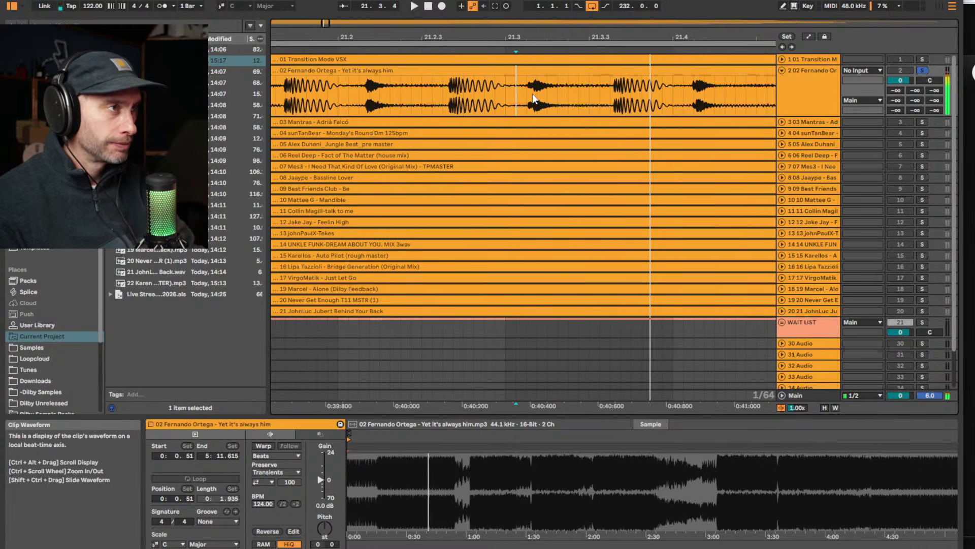
{"action": "left_click", "coordinate": [339, 87]}
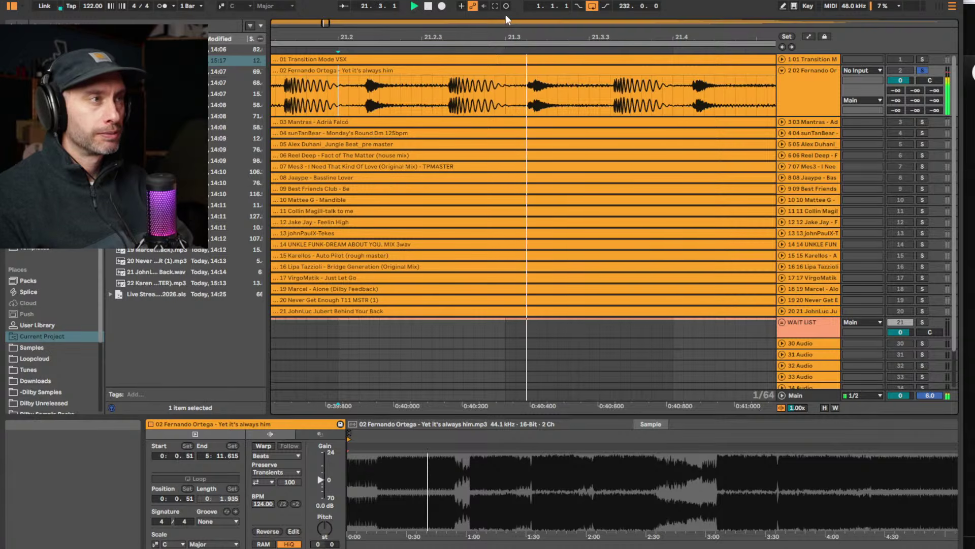
Play "Yet it's always him" from about bar 26 through the first break and stop at bar 39
{"action": "left_click_drag", "start_coordinate": [305, 37], "coordinate": [328, 22]}
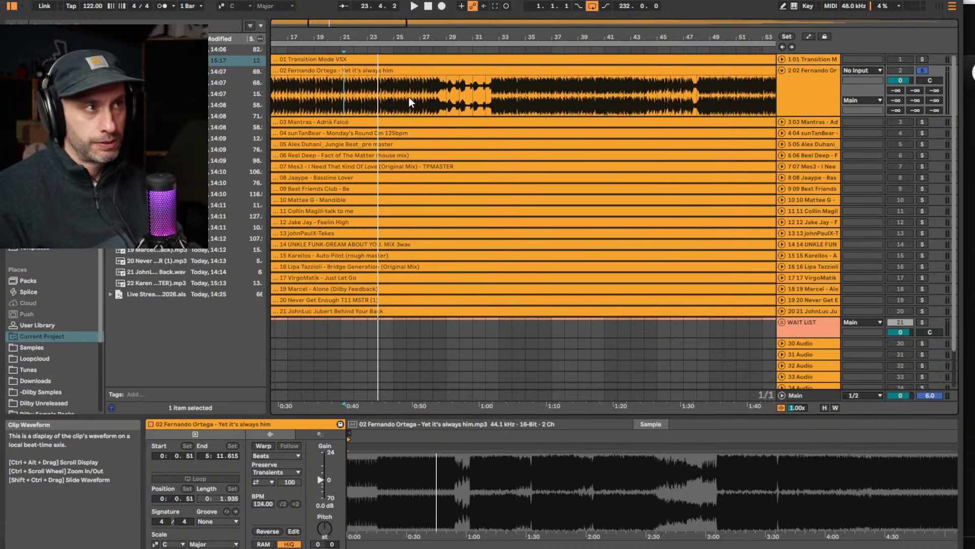
{"action": "left_click", "coordinate": [416, 52]}
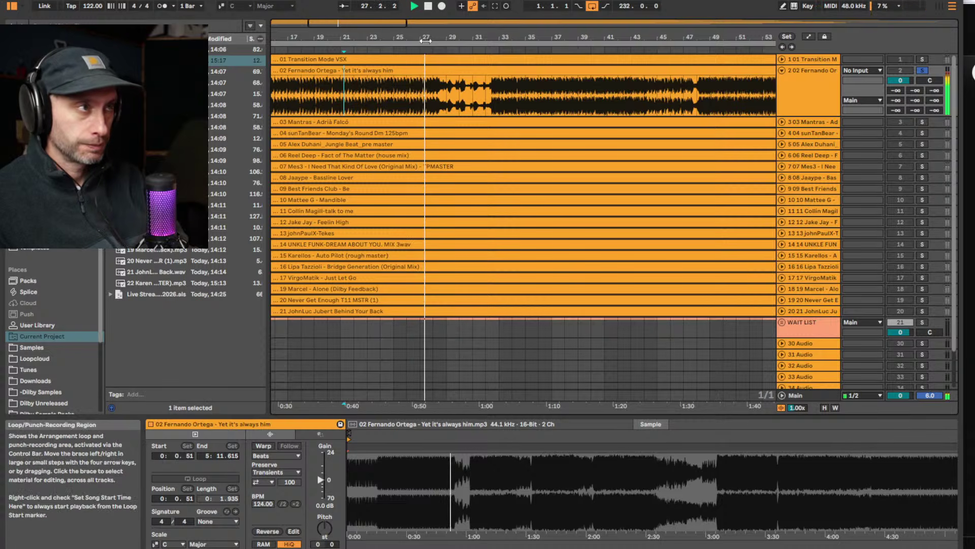
{"action": "left_click_drag", "start_coordinate": [418, 41], "coordinate": [416, 37]}
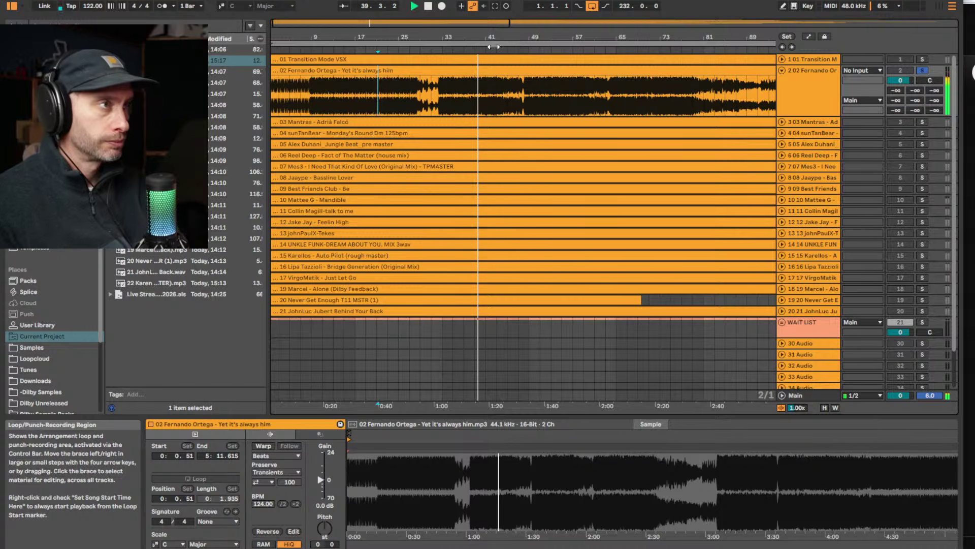
{"action": "key", "text": "space"}
Inspect the waveform around bars 39 to 43, resume playback from about bar 42, and skip ahead to about bar 53
{"action": "left_click_drag", "start_coordinate": [490, 37], "coordinate": [488, 81]}
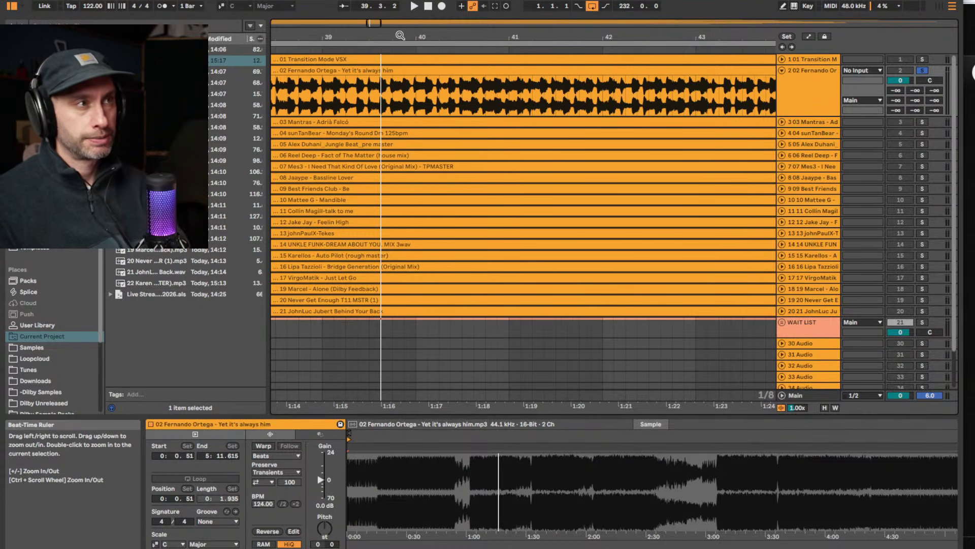
{"action": "left_click_drag", "start_coordinate": [401, 35], "coordinate": [371, 96]}
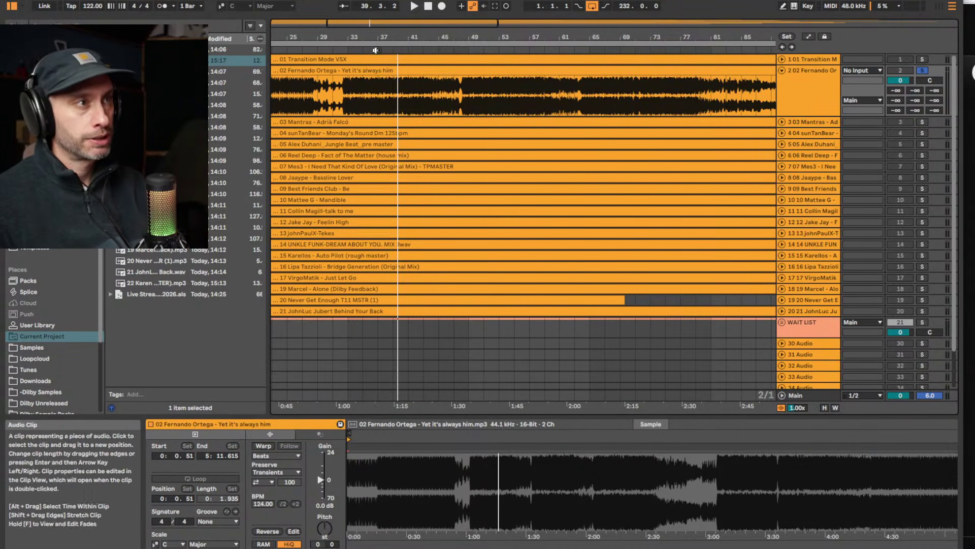
{"action": "left_click", "coordinate": [420, 52]}
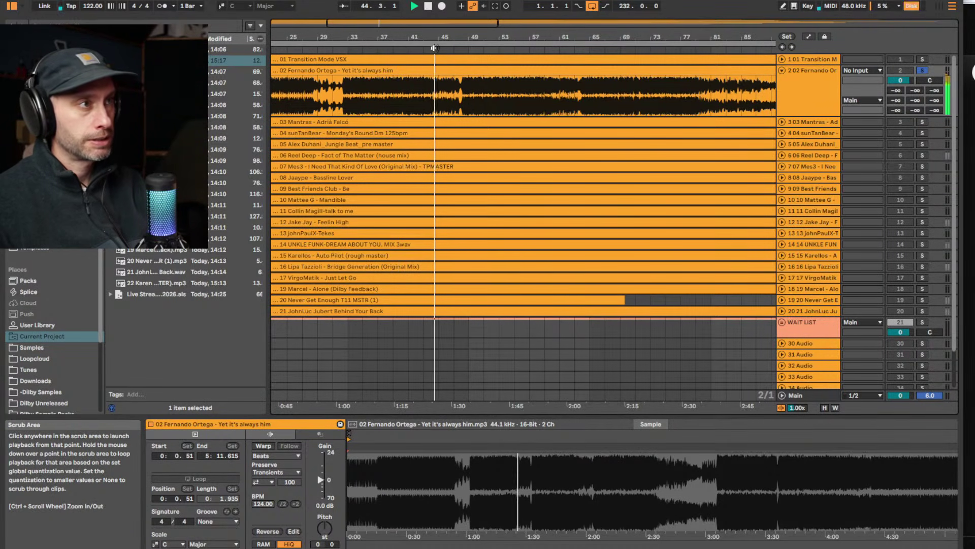
{"action": "mouse_move", "coordinate": [465, 38]}
{"action": "left_mouse_down"}
{"action": "mouse_move", "coordinate": [463, 24]}
{"action": "mouse_move", "coordinate": [455, 39]}
{"action": "left_mouse_up"}
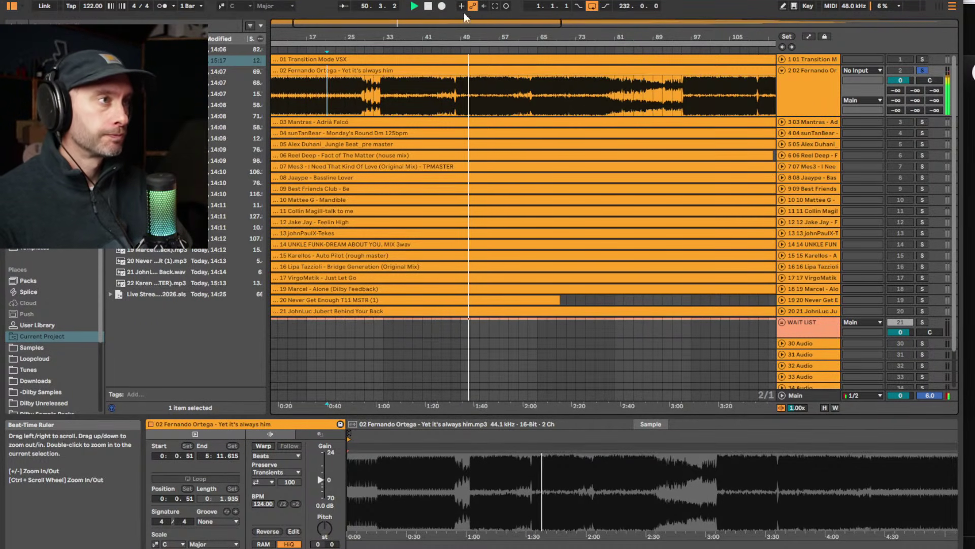
{"action": "left_click", "coordinate": [486, 49]}
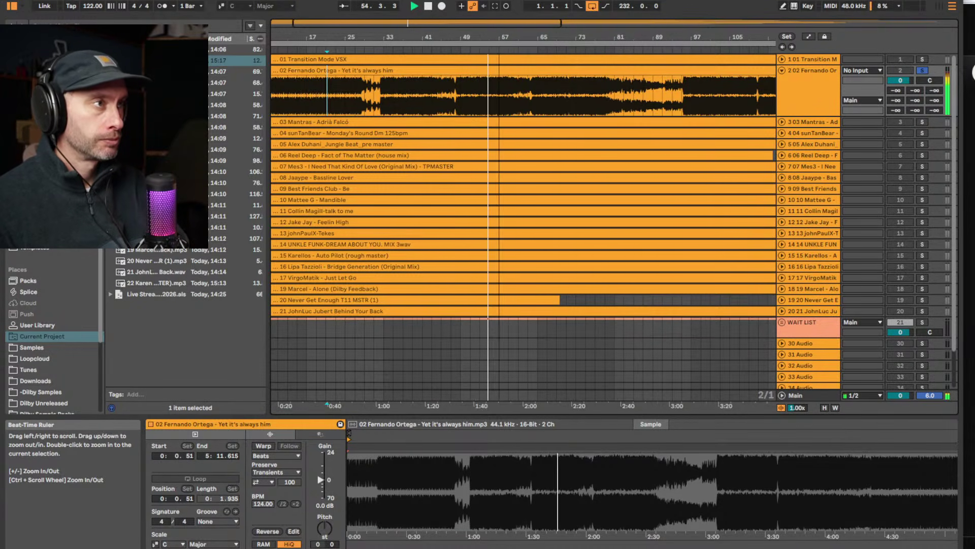
{"action": "left_click_drag", "start_coordinate": [480, 406], "coordinate": [421, 200]}
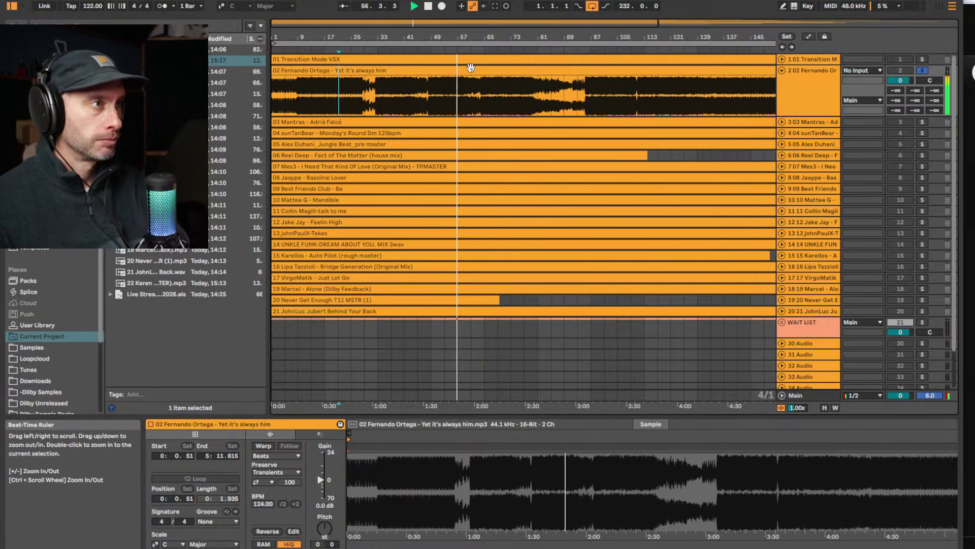
Follow the playback through bars 56 to 64 and skip ahead to about bar 71
{"action": "left_click_drag", "start_coordinate": [468, 38], "coordinate": [469, 51]}
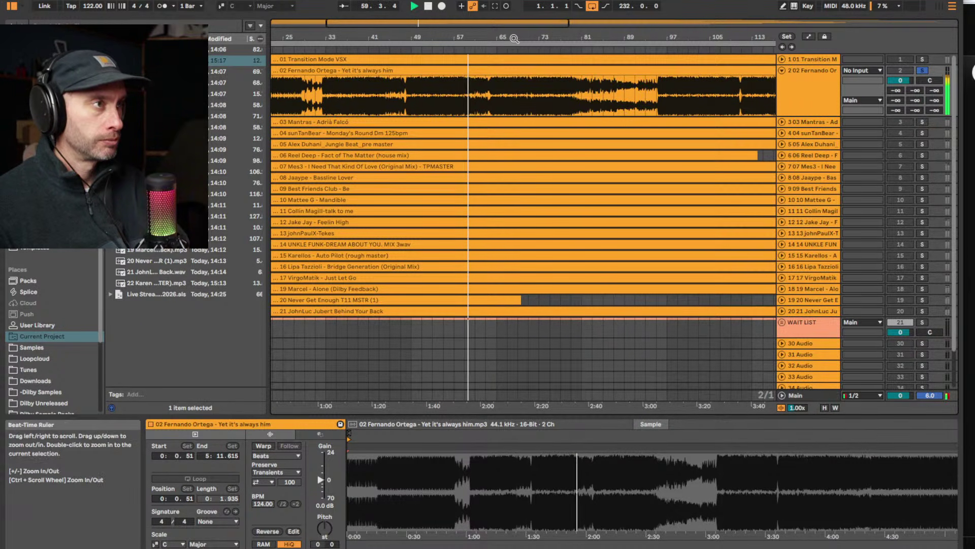
{"action": "left_click_drag", "start_coordinate": [514, 39], "coordinate": [506, 29]}
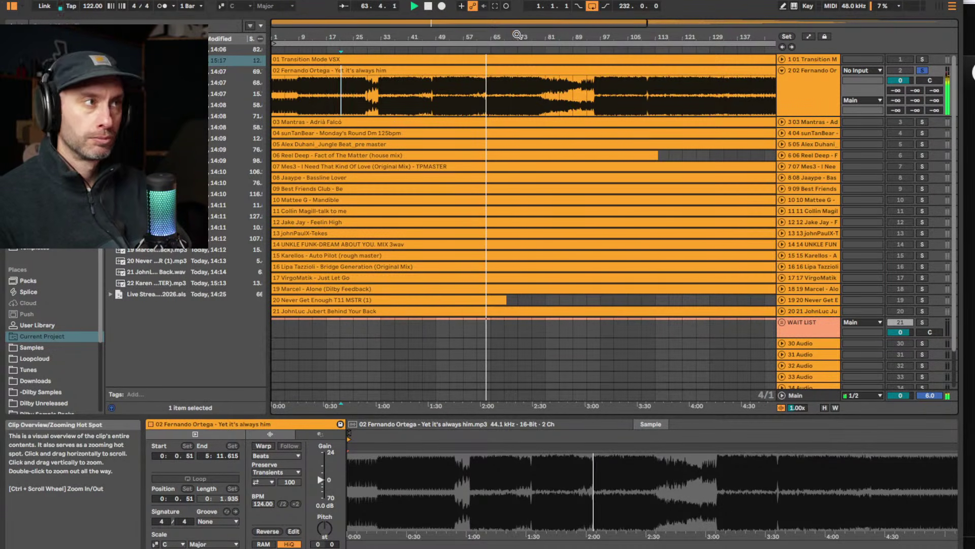
{"action": "left_click_drag", "start_coordinate": [517, 35], "coordinate": [540, 53]}
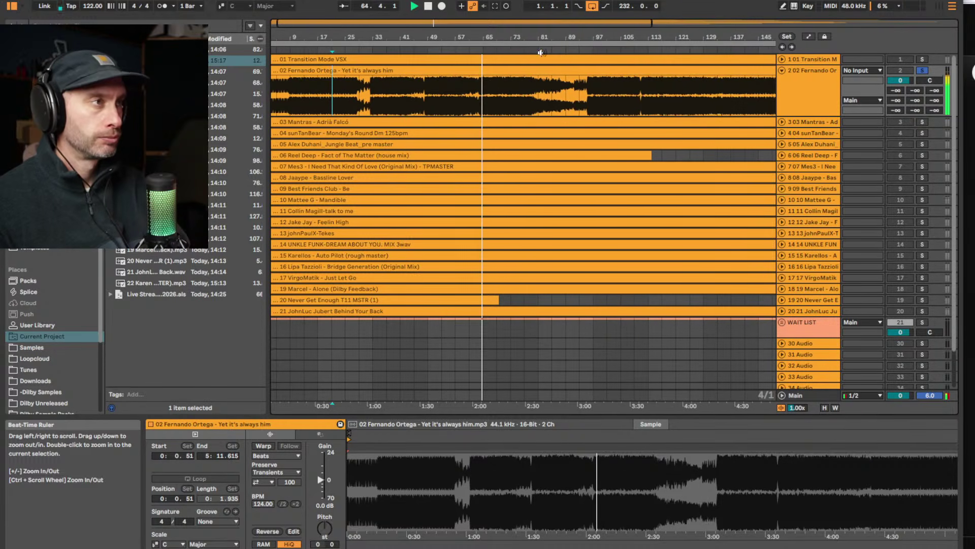
{"action": "left_click", "coordinate": [509, 50]}
{"action": "left_click_drag", "start_coordinate": [513, 34], "coordinate": [440, 36]}
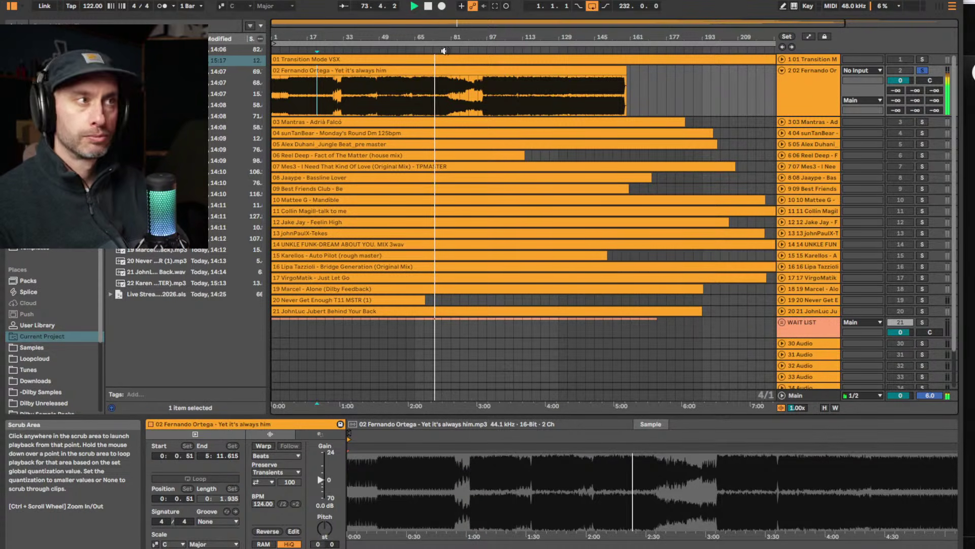
Audition the main breakdown from about bar 77, skipping ahead within it and listening through to the drop at bar 95
{"action": "left_click", "coordinate": [444, 51]}
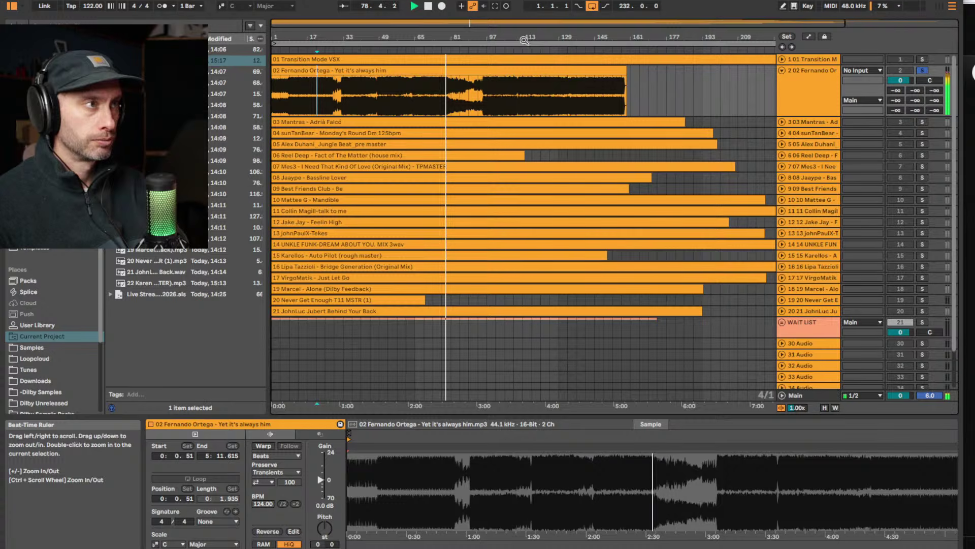
{"action": "left_click", "coordinate": [467, 50]}
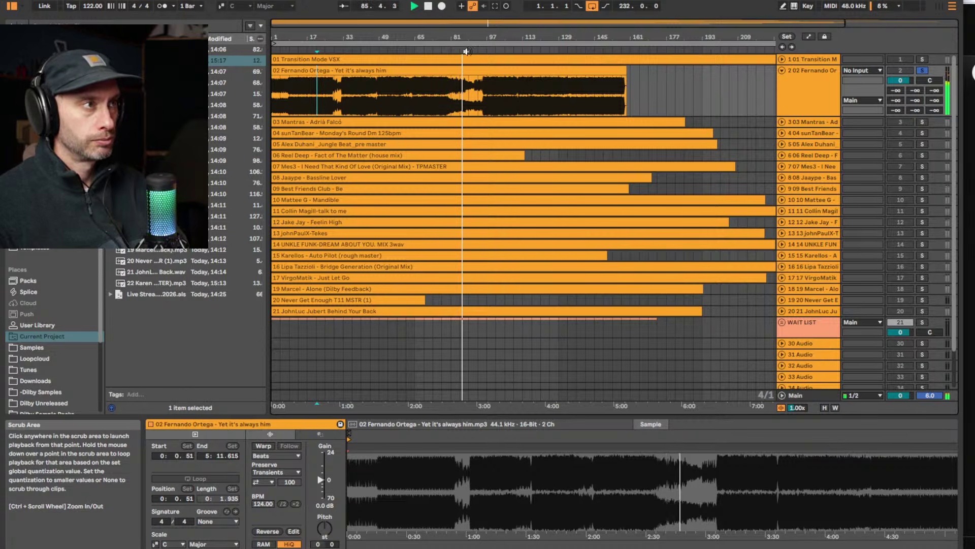
{"action": "left_click_drag", "start_coordinate": [467, 41], "coordinate": [469, 96]}
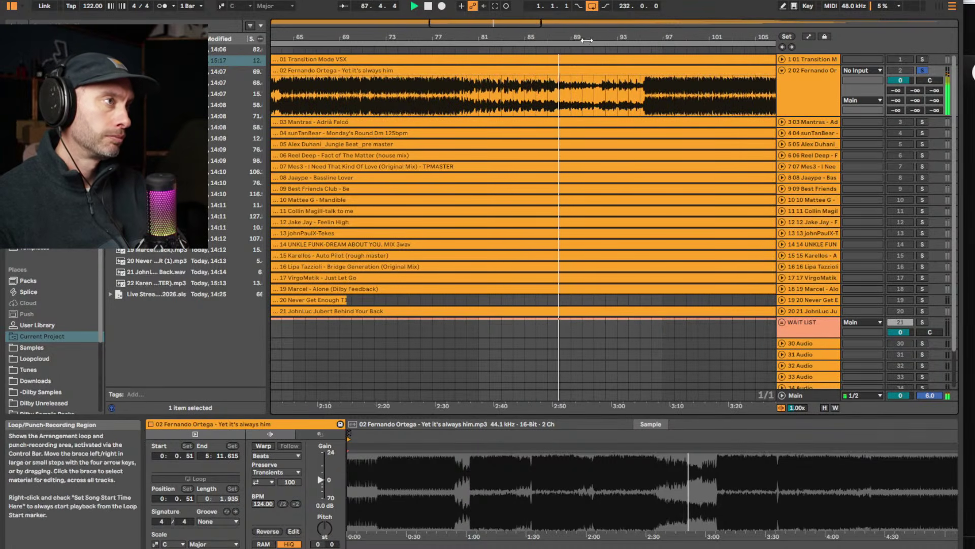
{"action": "left_click_drag", "start_coordinate": [587, 39], "coordinate": [586, 33]}
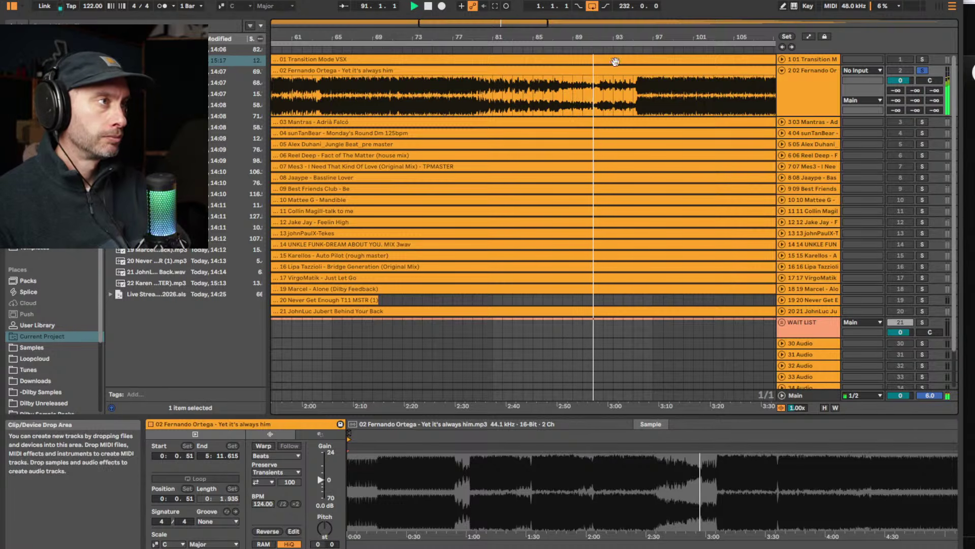
{"action": "left_click_drag", "start_coordinate": [608, 35], "coordinate": [547, 36]}
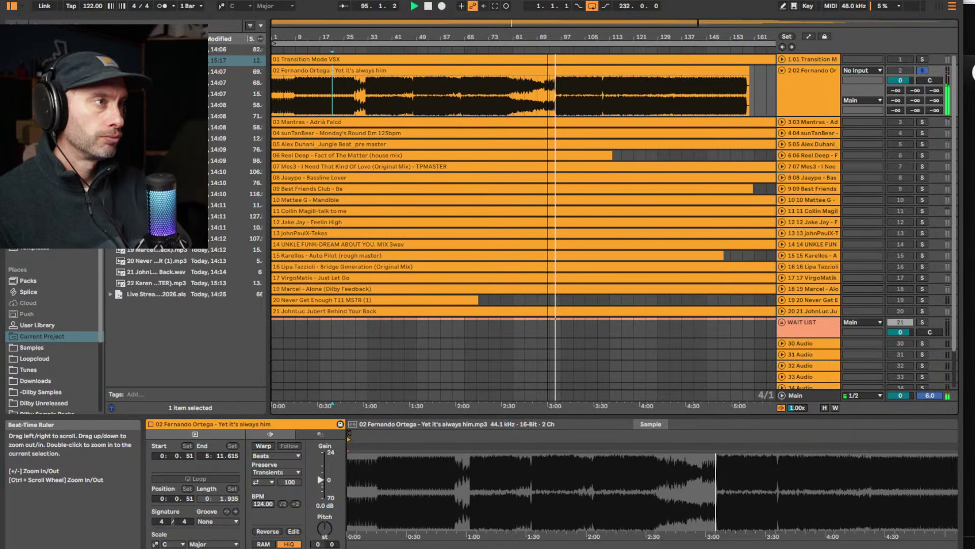
Audition the section after the drop from about bars 101 and 107, stopping playback at bar 112
{"action": "left_click", "coordinate": [574, 48]}
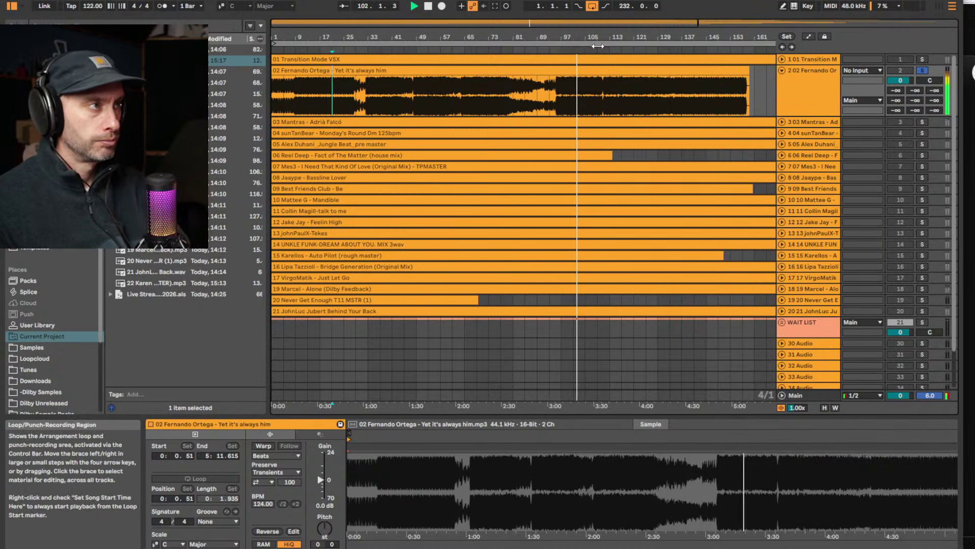
{"action": "left_click", "coordinate": [593, 49]}
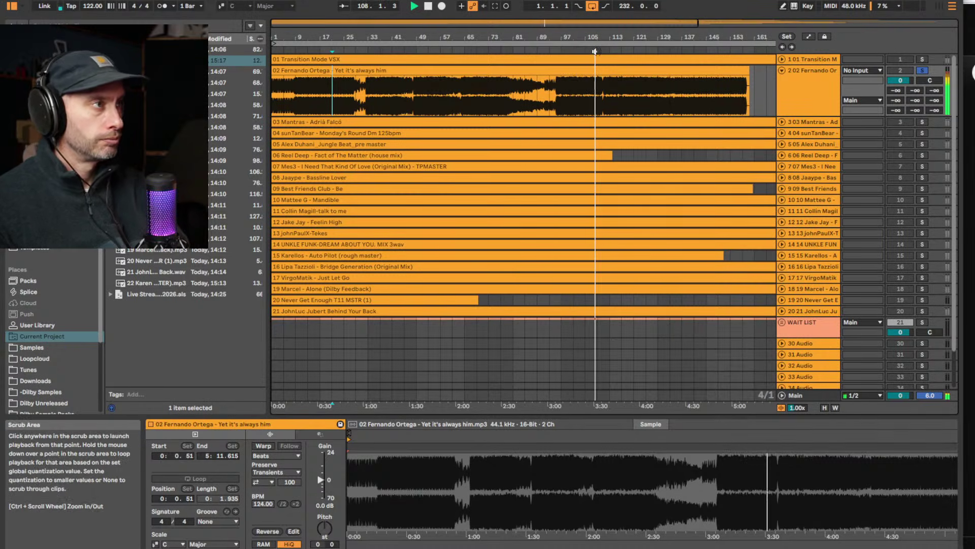
{"action": "left_click_drag", "start_coordinate": [609, 38], "coordinate": [609, 38]}
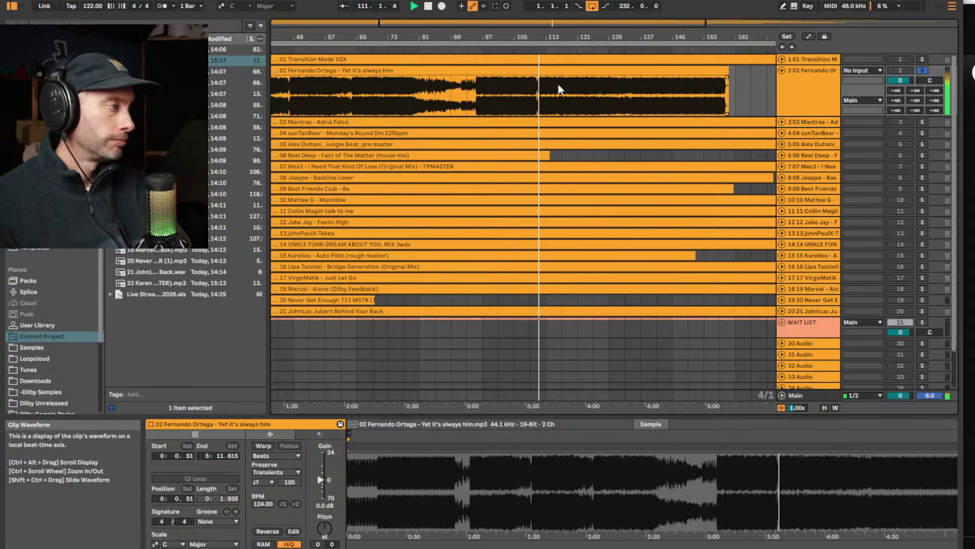
{"action": "key", "text": "space"}
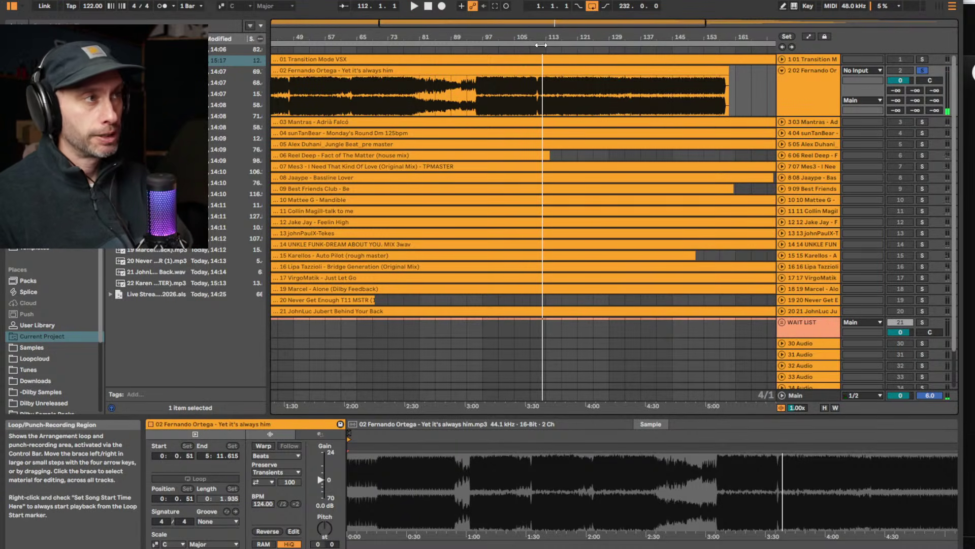
Review the whole arrangement of "Yet it's always him" and highlight bars 129 to 141 of its clip
{"action": "left_click_drag", "start_coordinate": [540, 38], "coordinate": [540, 35]}
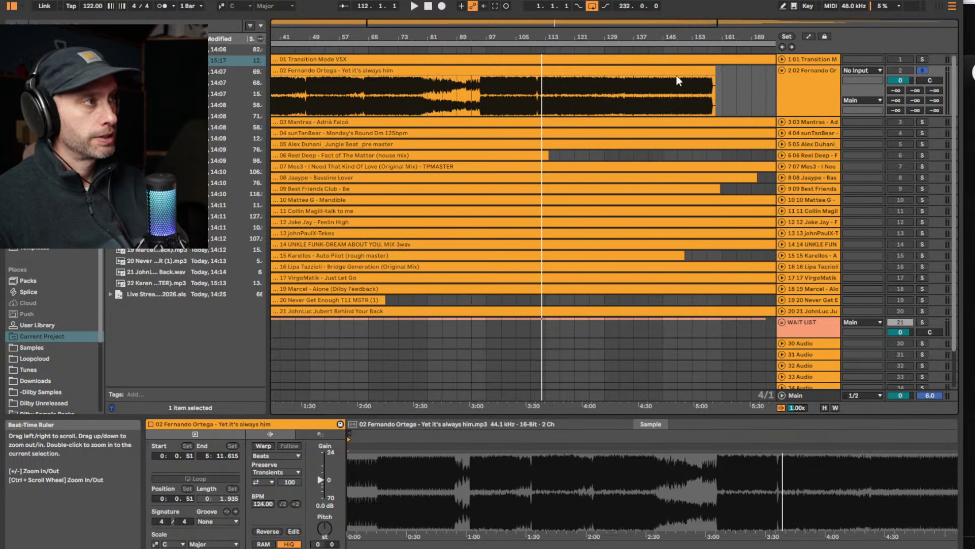
{"action": "left_click_drag", "start_coordinate": [676, 38], "coordinate": [777, 38]}
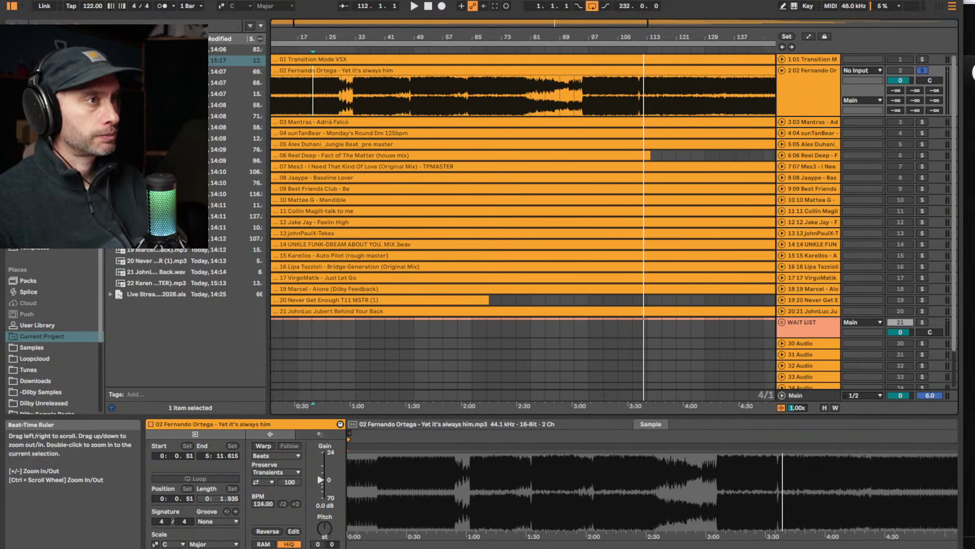
{"action": "left_click_drag", "start_coordinate": [708, 38], "coordinate": [709, 36]}
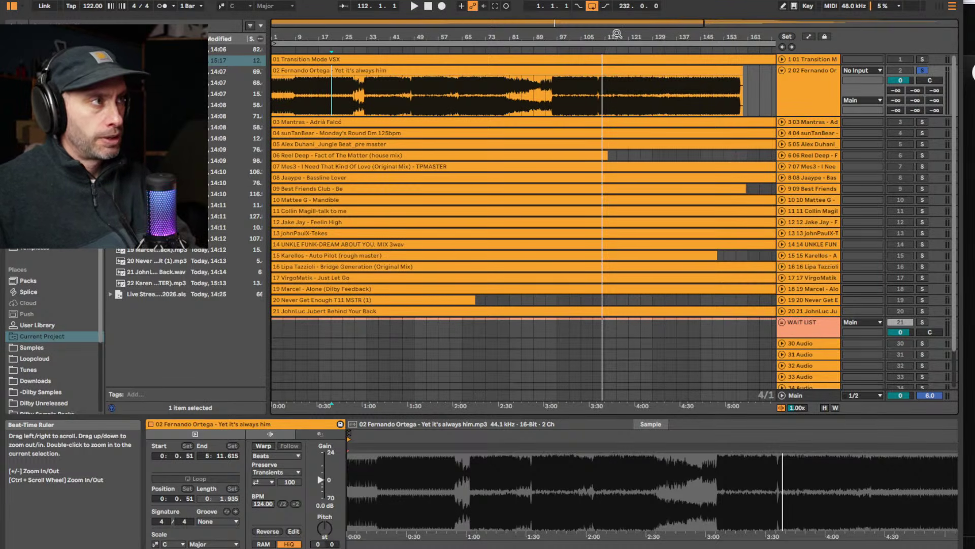
{"action": "left_click_drag", "start_coordinate": [498, 37], "coordinate": [515, 37]}
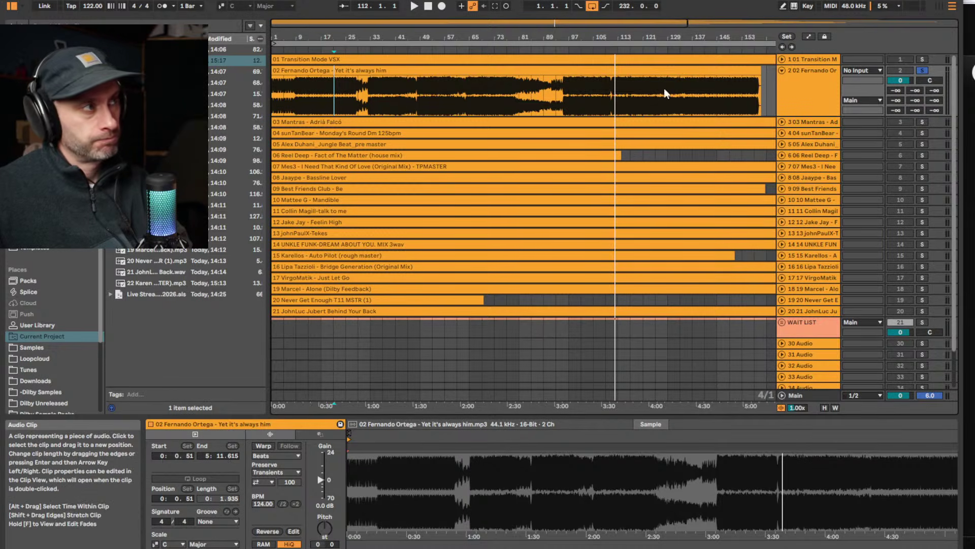
{"action": "left_click_drag", "start_coordinate": [666, 93], "coordinate": [699, 94]}
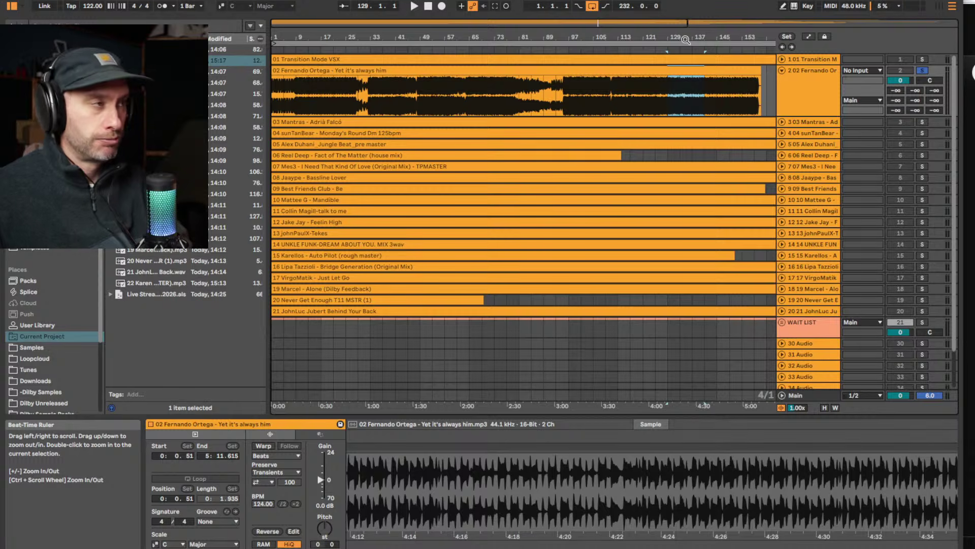
Highlight the closing section of the "Yet it's always him" clip, bars 121 to 157, and select its track
{"action": "mouse_move", "coordinate": [655, 85]}
{"action": "left_mouse_down"}
{"action": "mouse_move", "coordinate": [702, 84]}
{"action": "mouse_move", "coordinate": [645, 84]}
{"action": "left_mouse_up"}
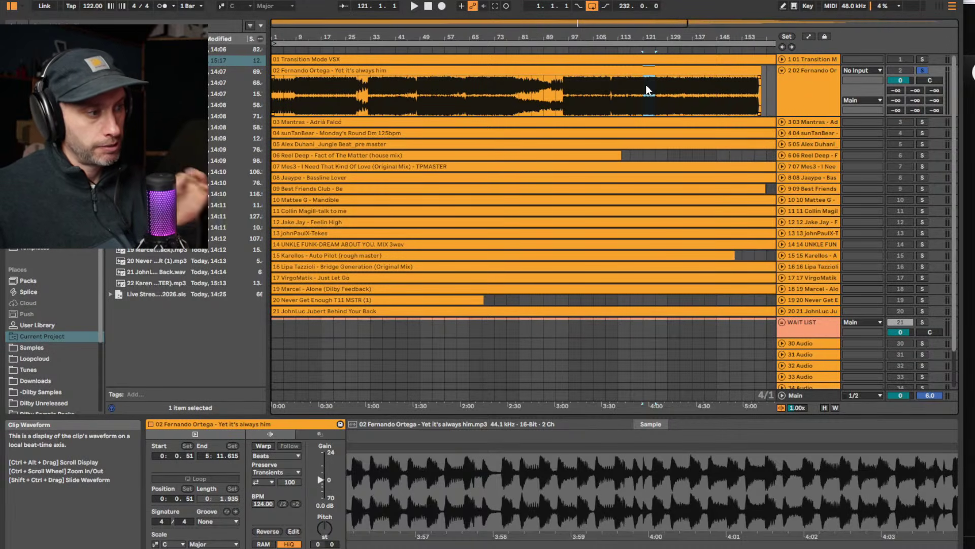
{"action": "left_click_drag", "start_coordinate": [645, 84], "coordinate": [748, 84]}
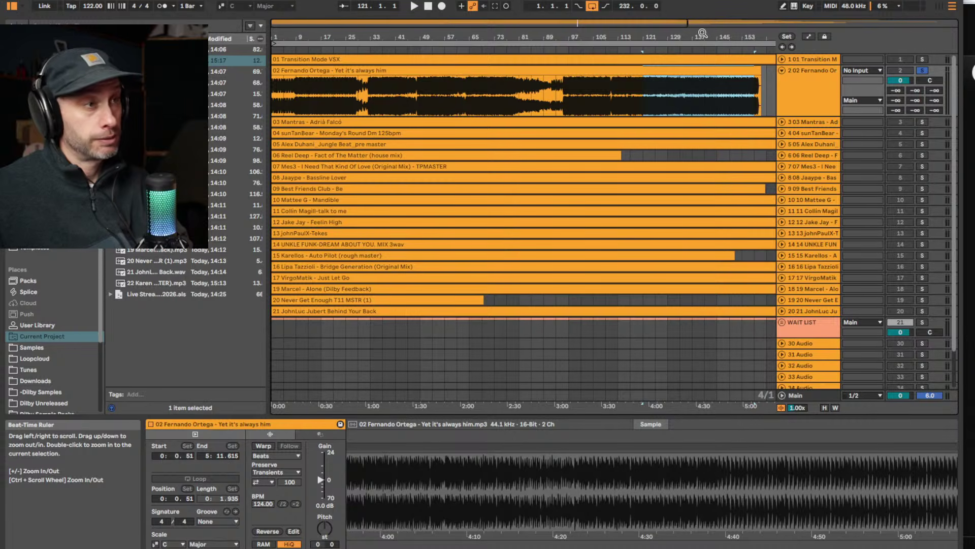
{"action": "left_click", "coordinate": [809, 70]}
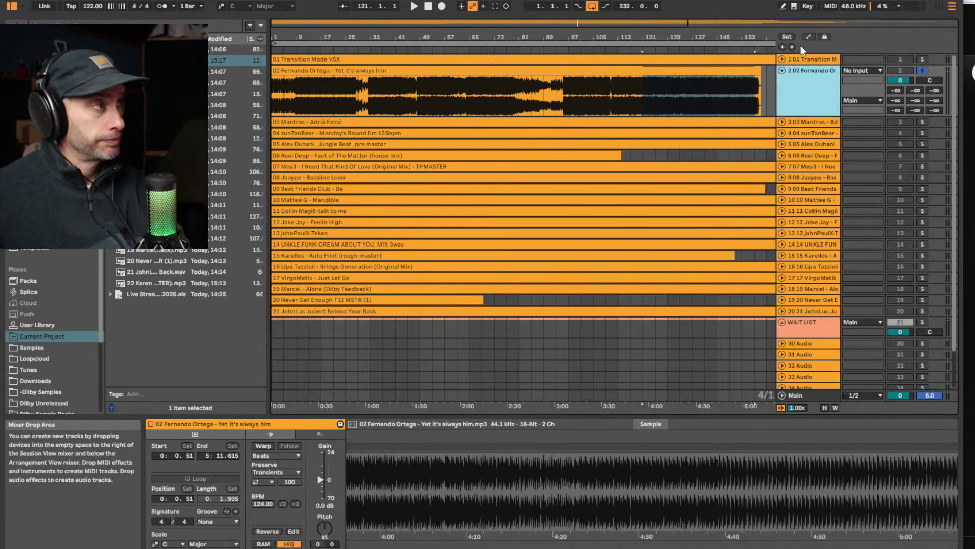
{"action": "left_click_drag", "start_coordinate": [496, 38], "coordinate": [491, 36]}
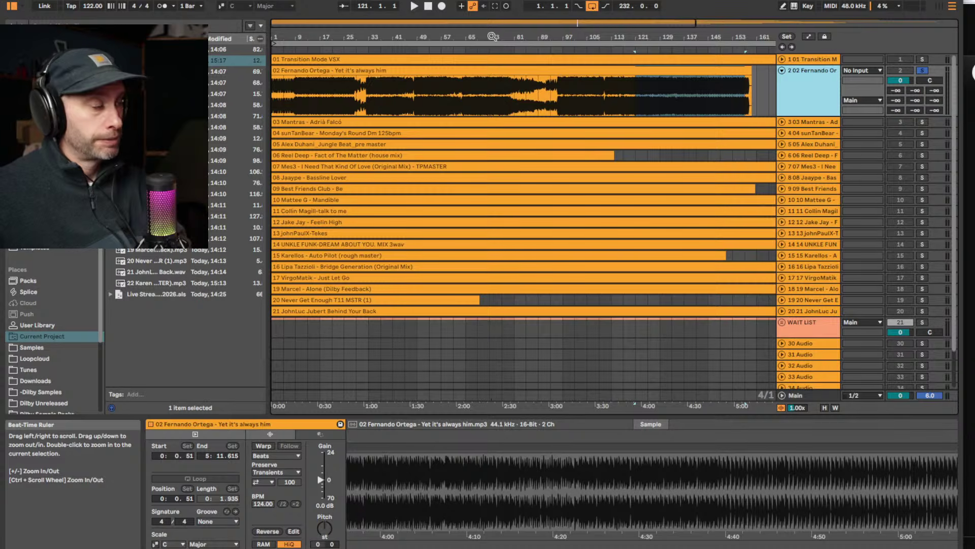